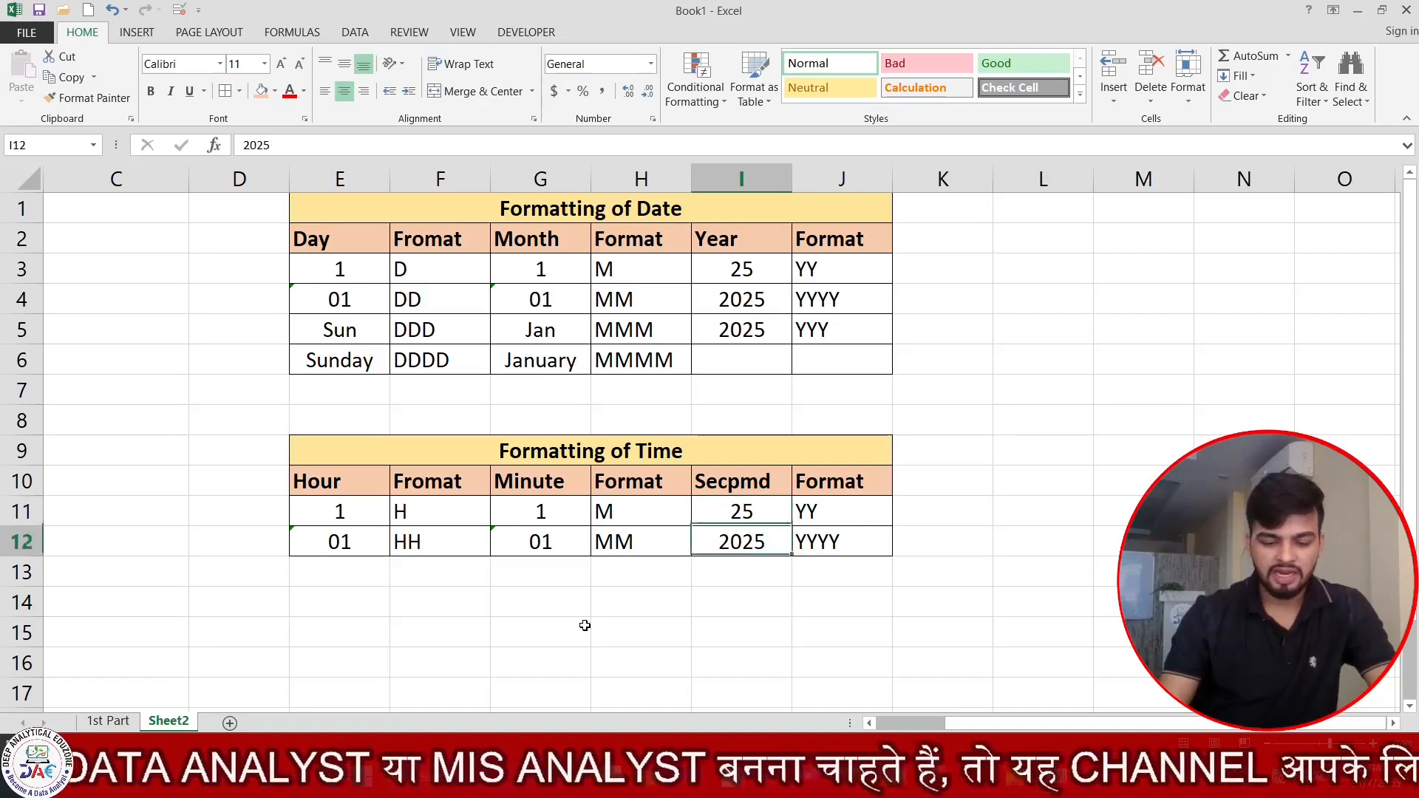
Enter 25 in cell I12 as the second sample value under the Secpmd header.
type("254")
key("BackSpace")
key("BackSpace")
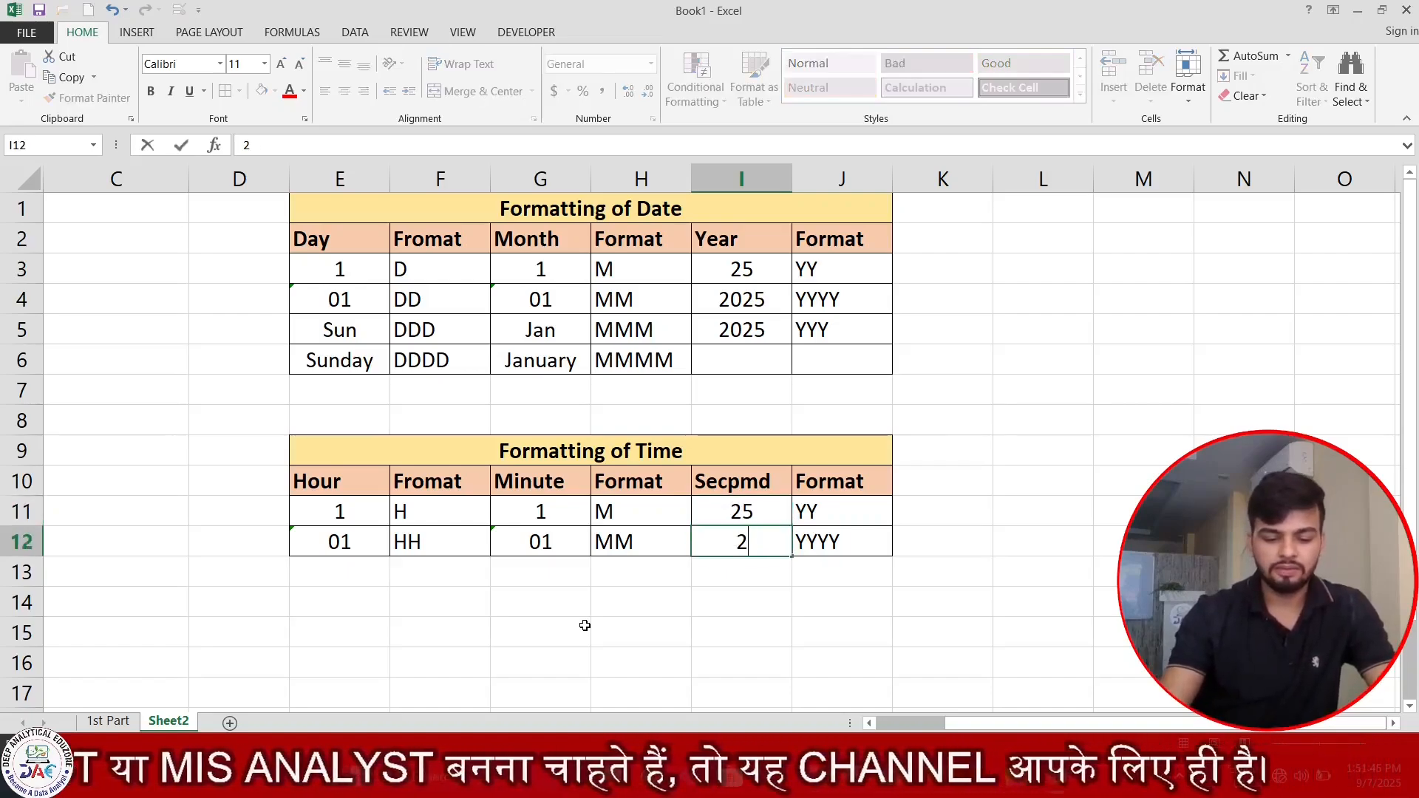
type("5")
key("Return")
Enter the seconds samples in the time table: 5 in I11 and 05 as text in I12.
key("Up")
key("Up")
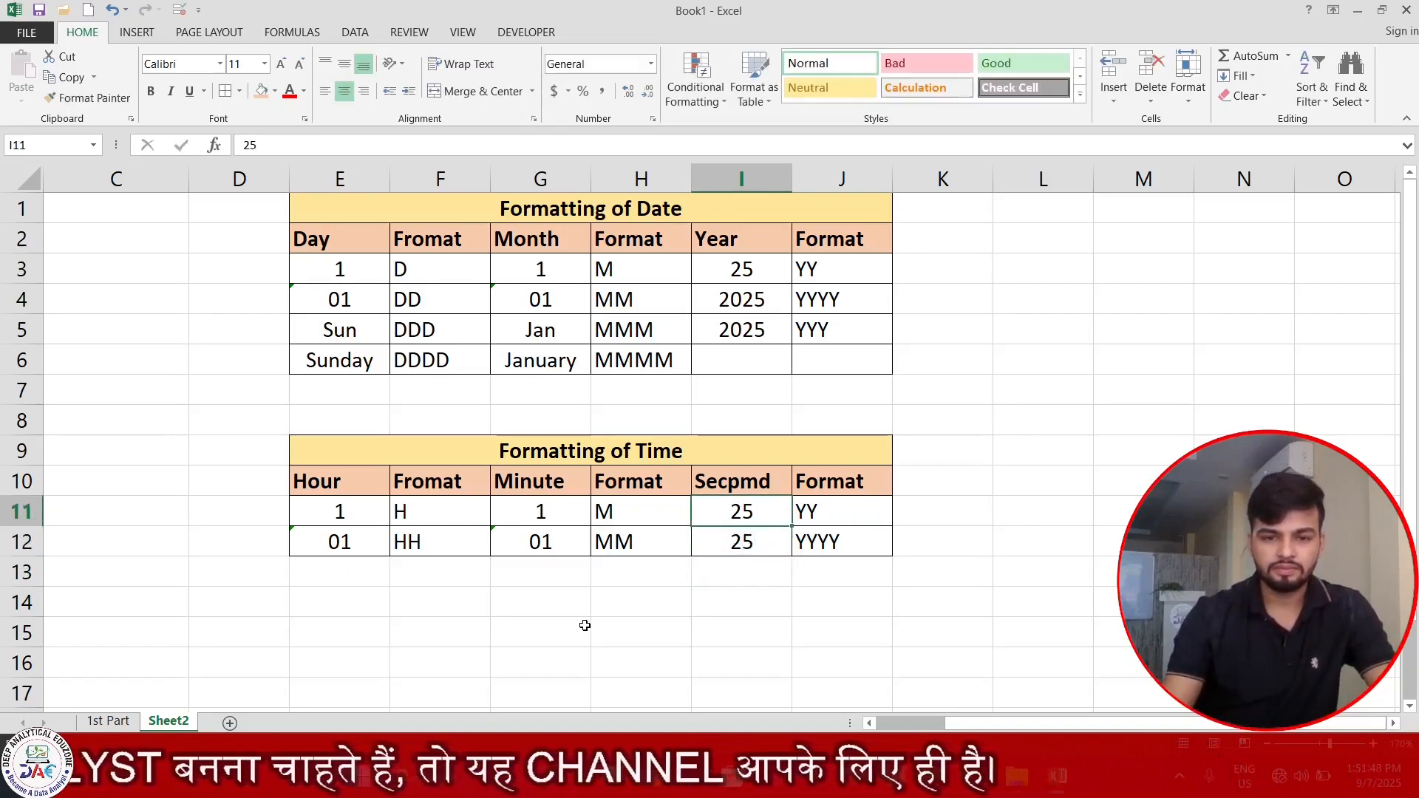
type("5")
key("Return")
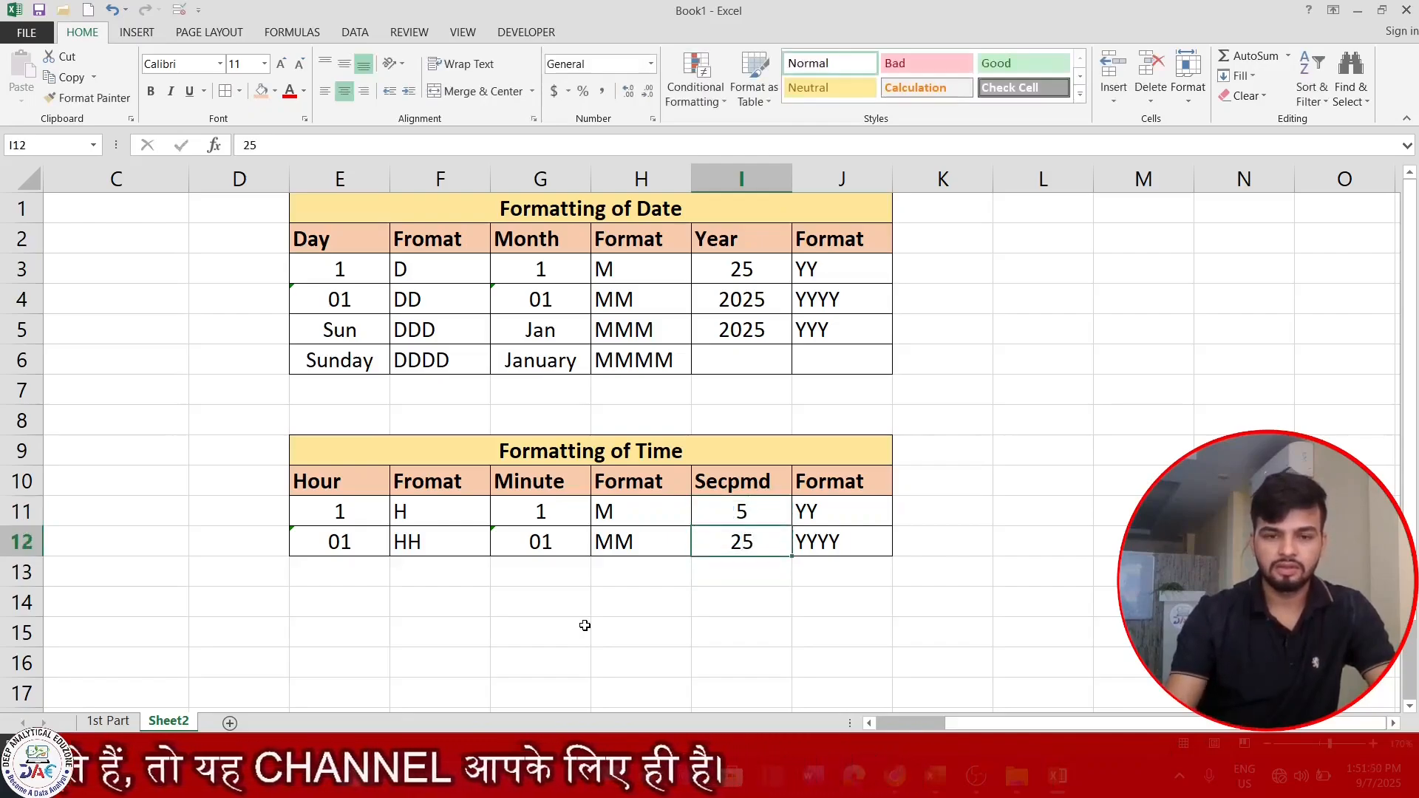
type("'05")
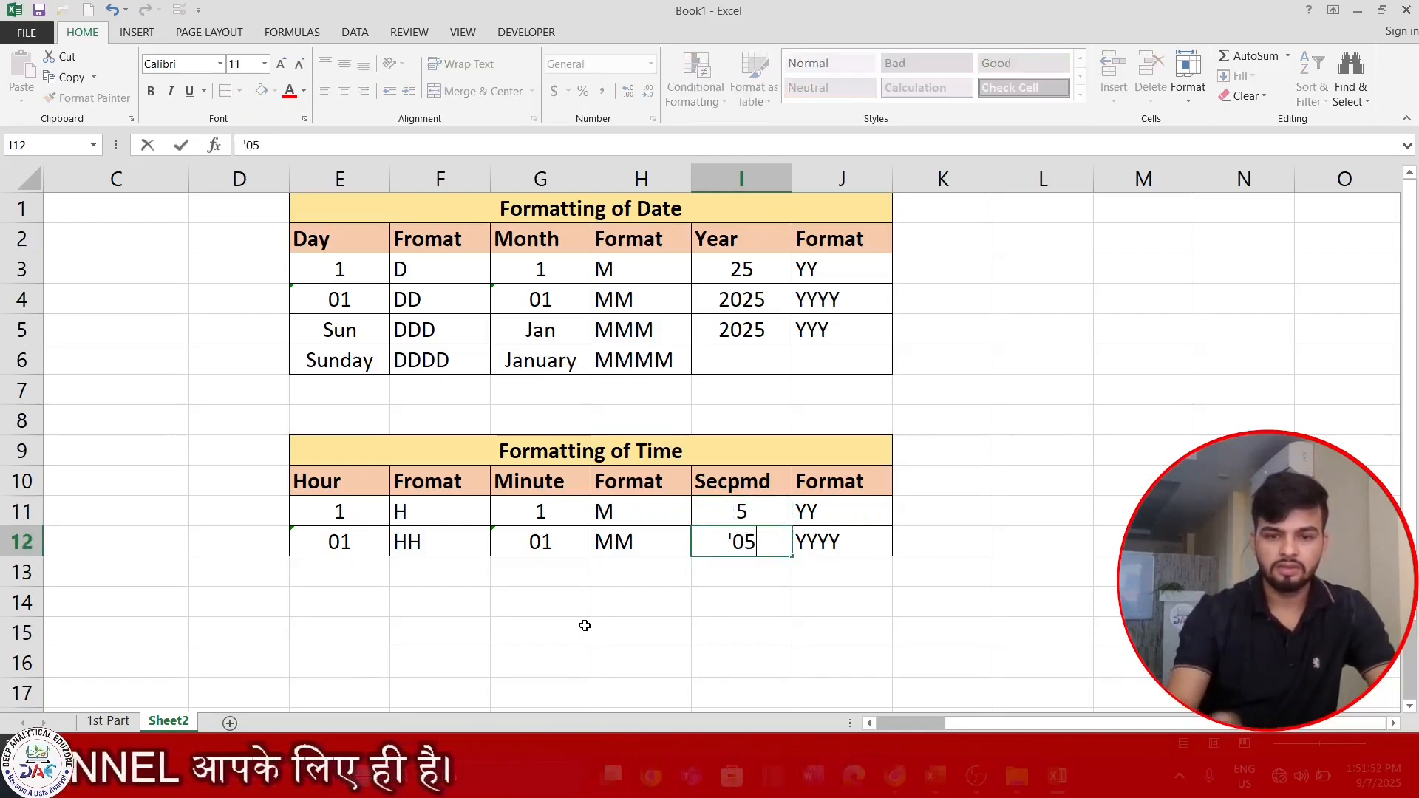
key("Return")
key("Up")
key("Up")
key("Down")
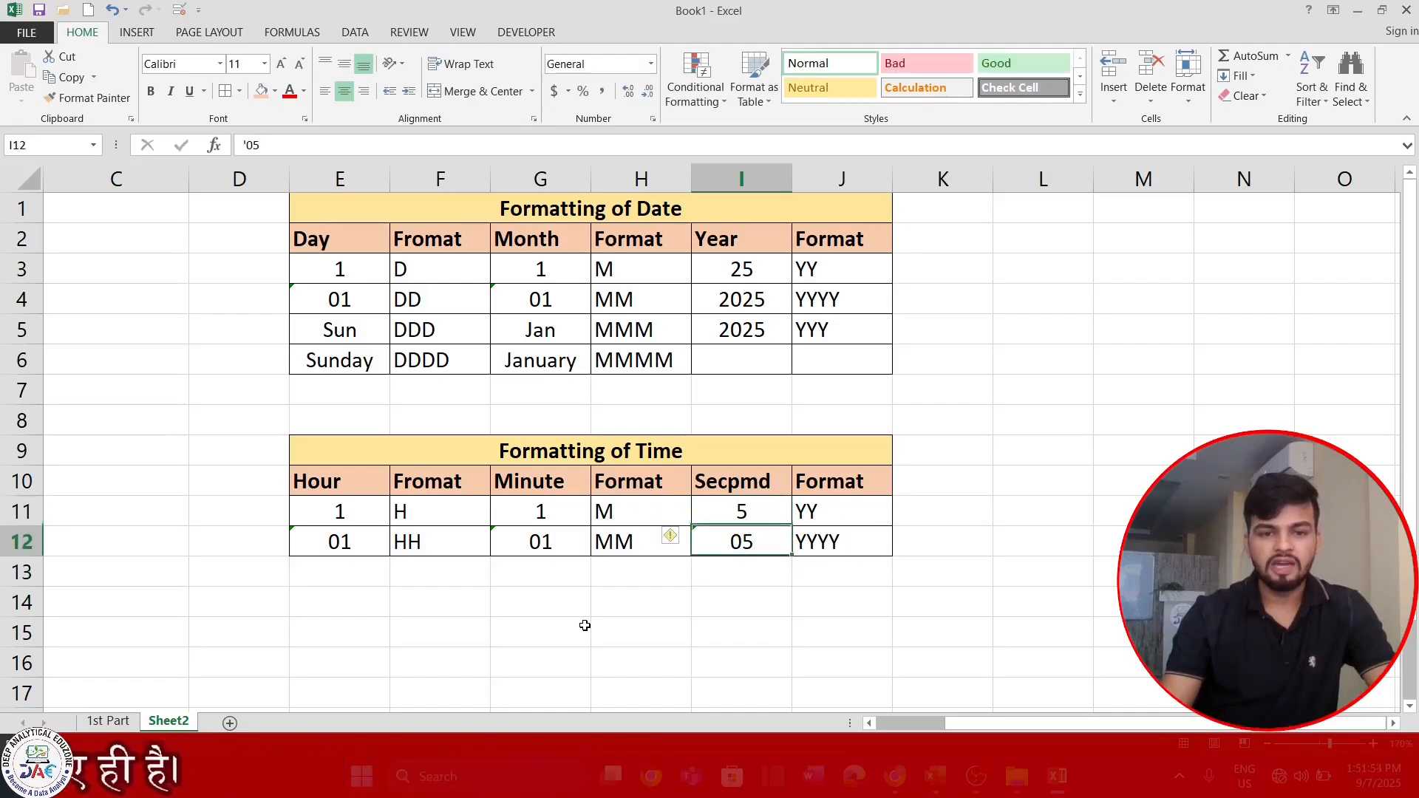
Enter the seconds format codes in the time table: S in J11 and SS in J12.
key("Up")
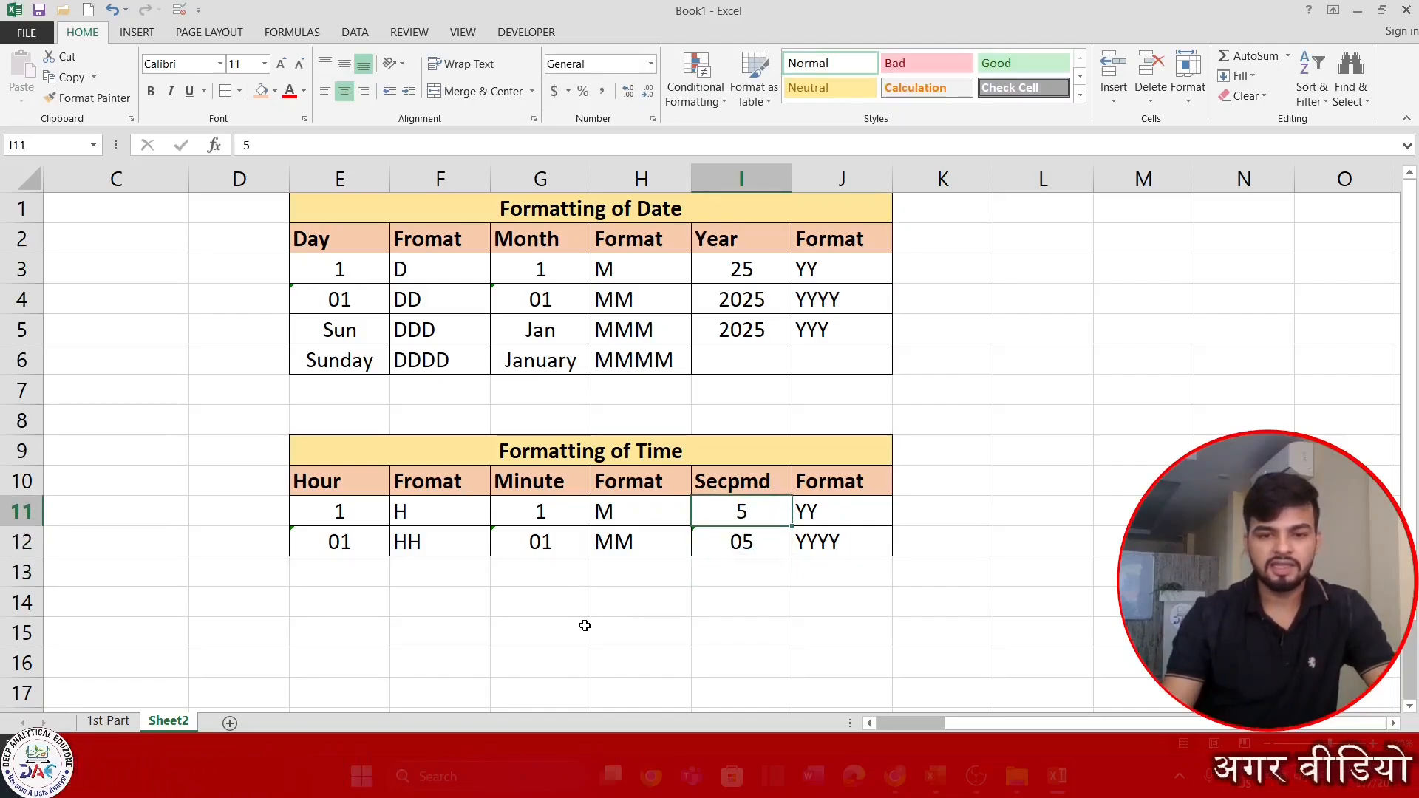
key("Right")
type("S")
key("Return")
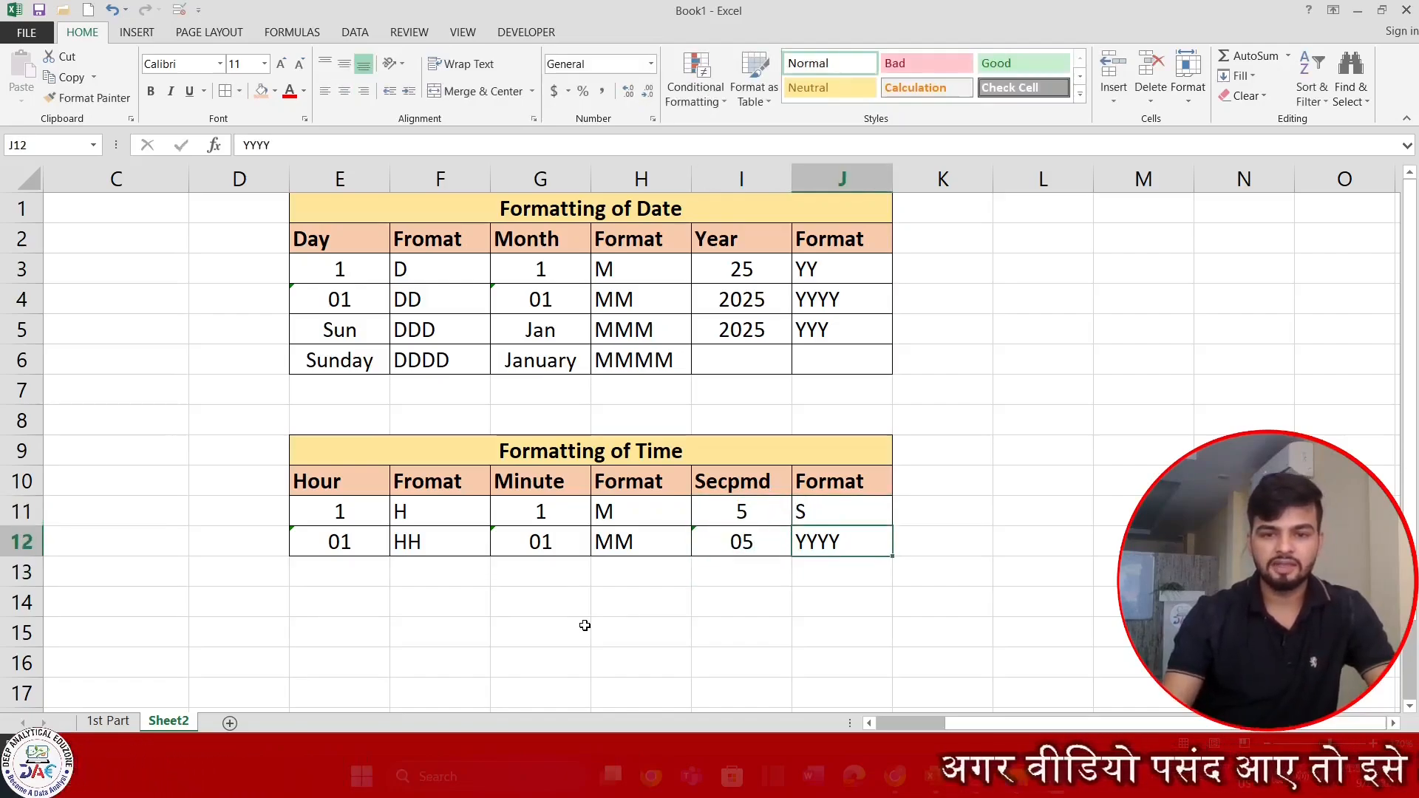
type("D")
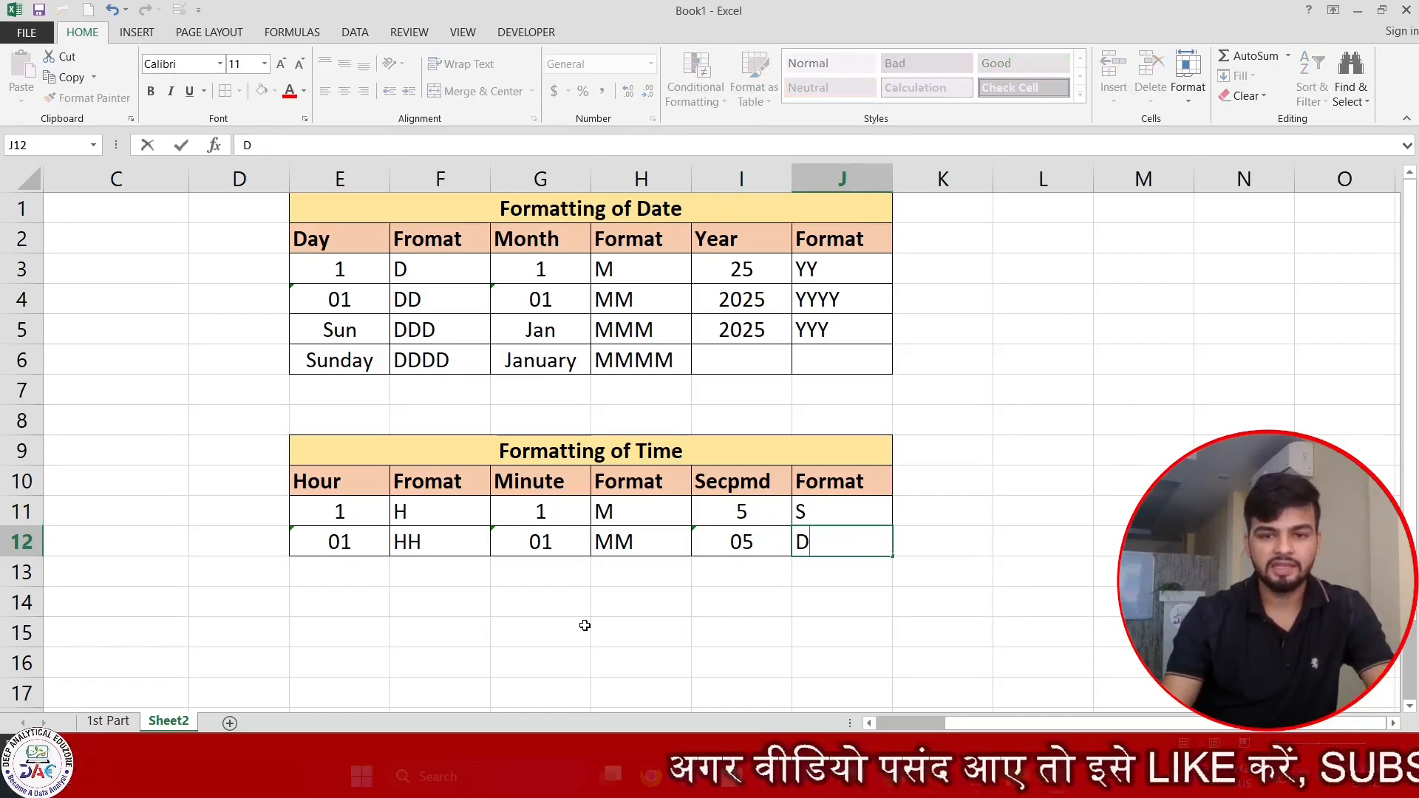
key("BackSpace")
type("SS")
key("Return")
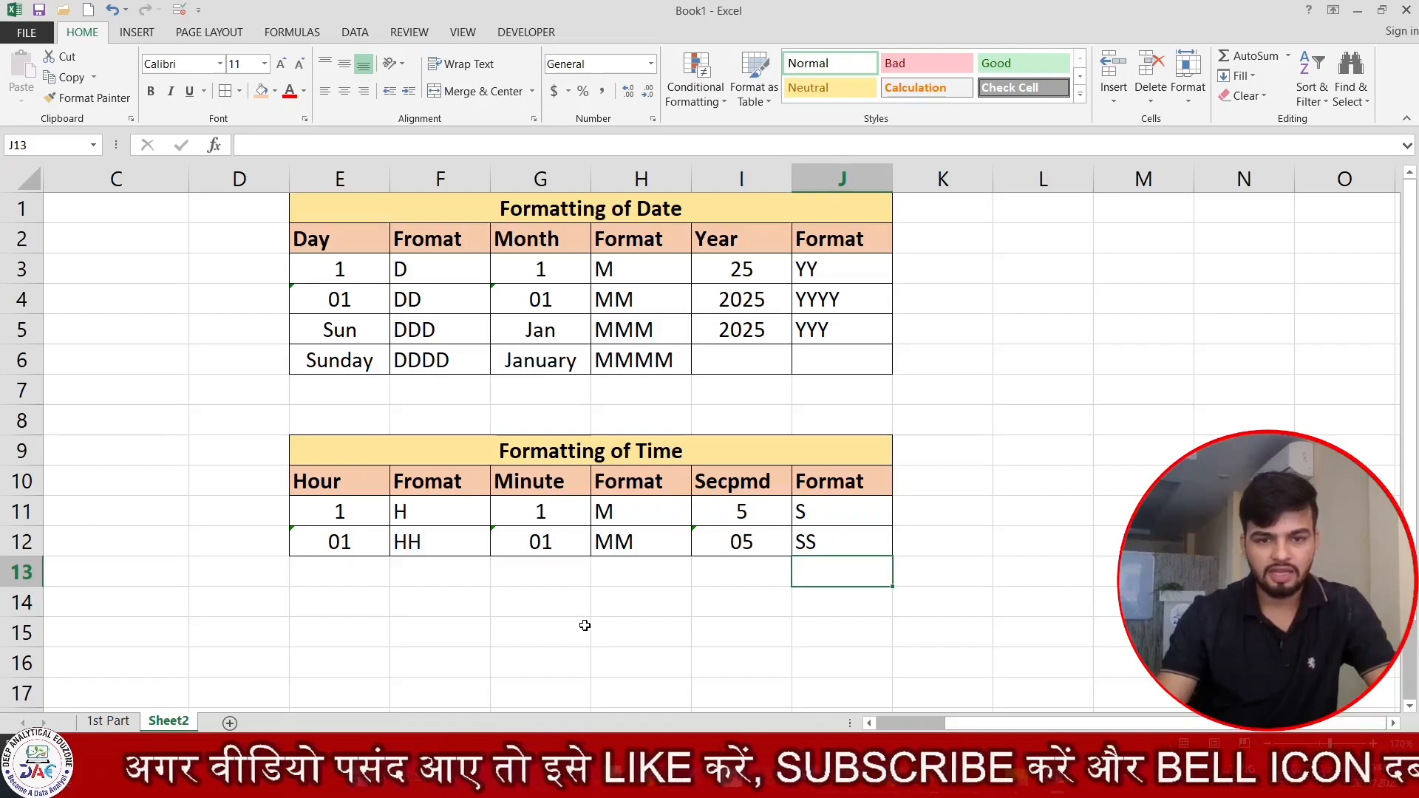
Insert six blank columns directly after the Dates column, starting at column C.
key("Up")
key("Up")
key("Up")
key("Up")
key("Up")
key("Up")
key("Up")
key("Up")
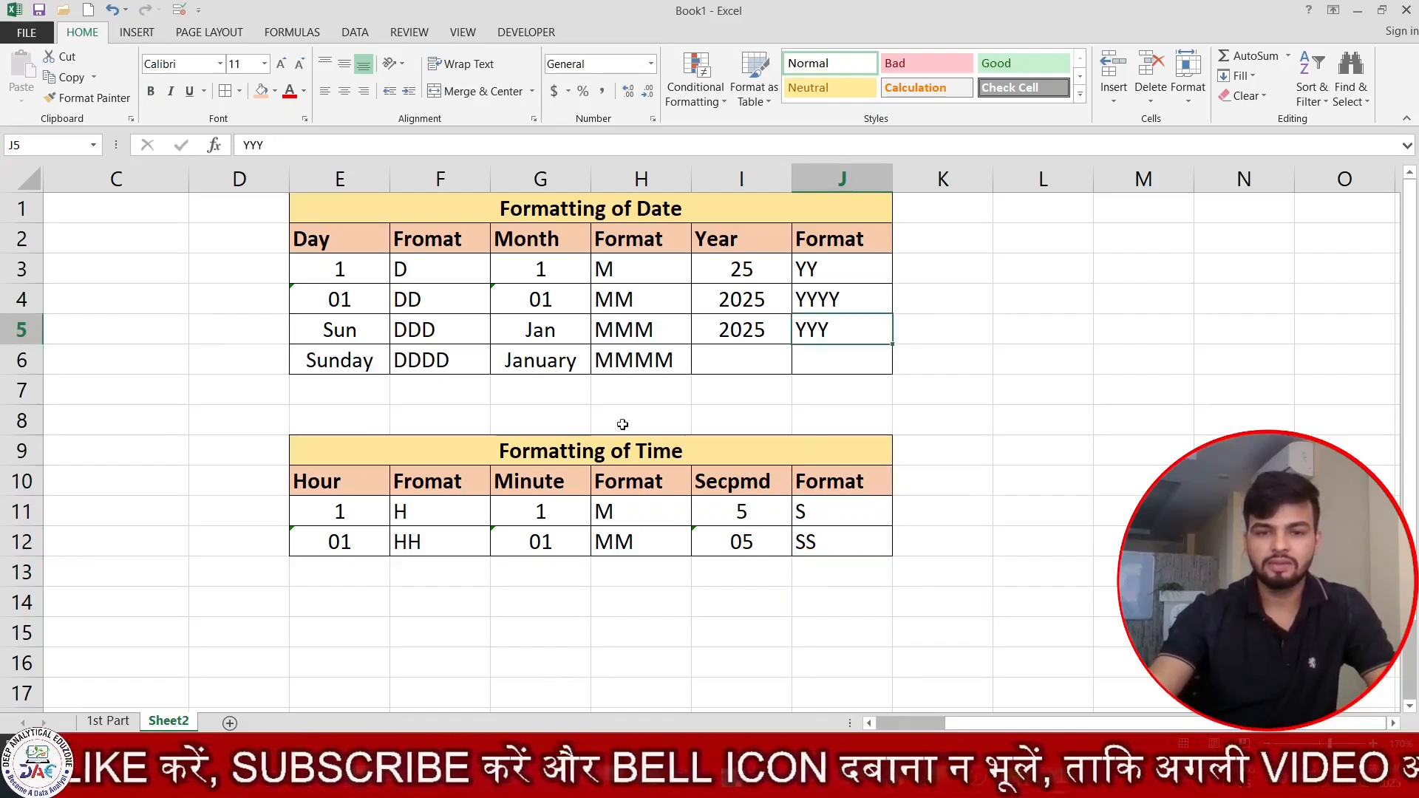
key("Left")
key("Left")
key("Left")
key("Left")
key("Left")
key("Left")
key("Left")
key("Left")
key("Left")
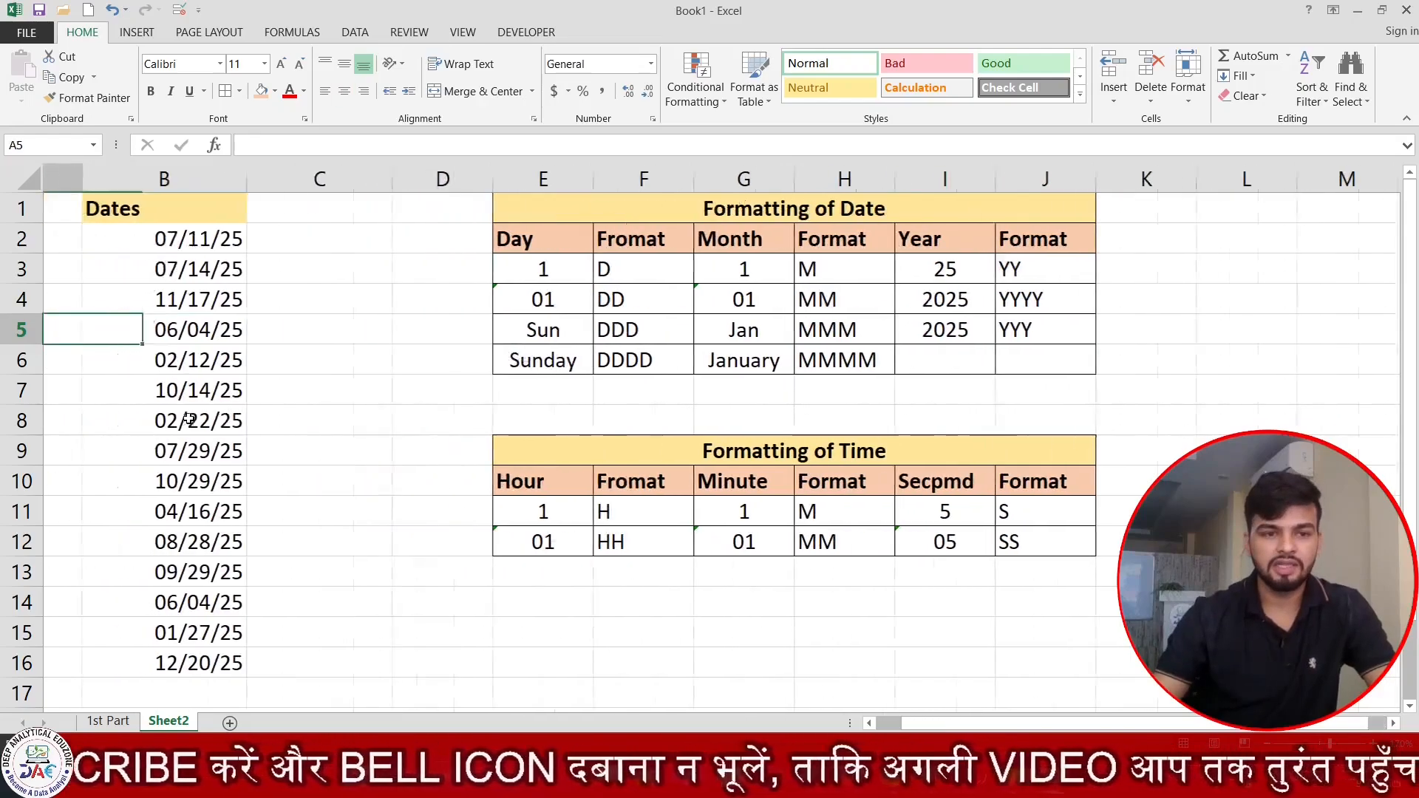
key("Up")
key("Up")
key("Up")
key("Right")
key("Right")
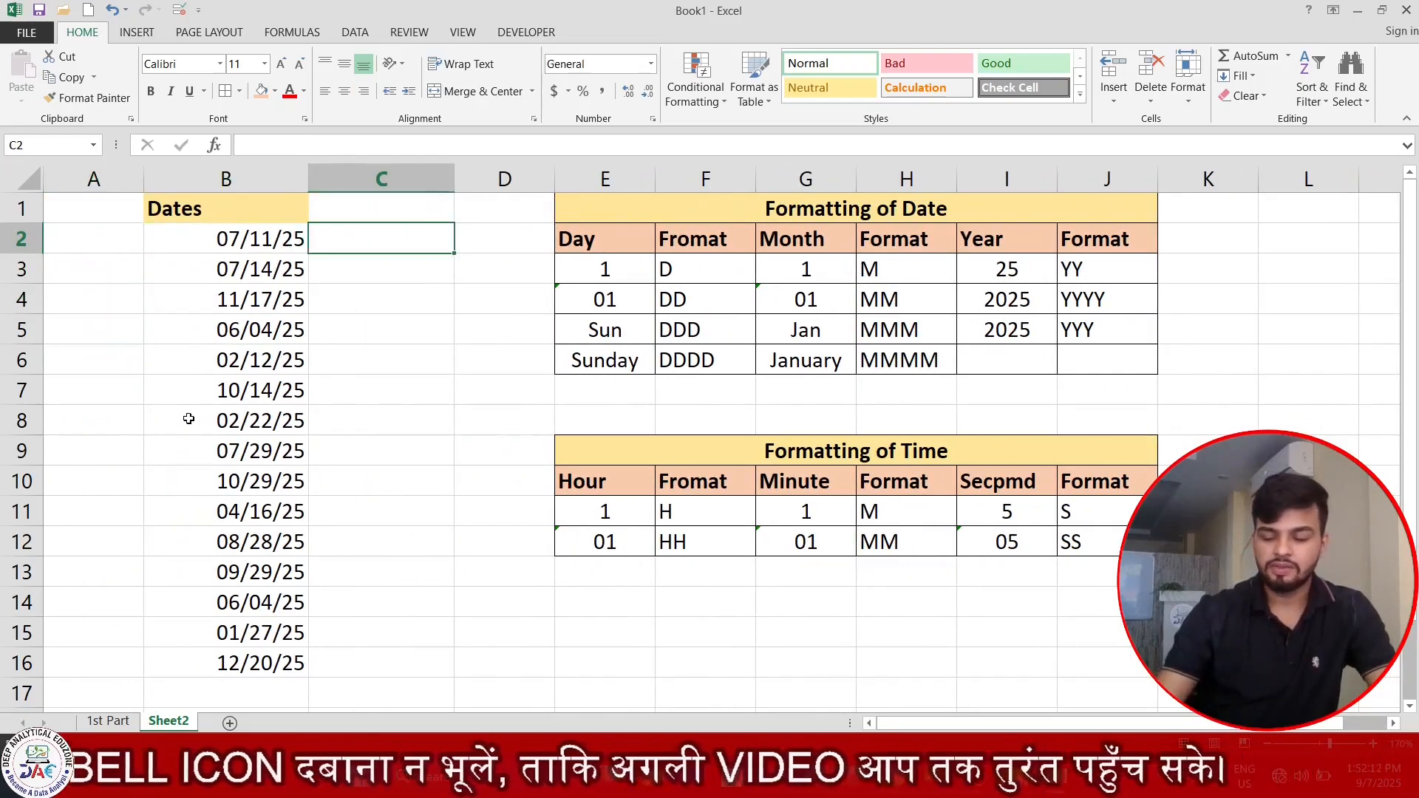
key("Up")
key("ctrl+space")
key("ctrl+shift+plus")
key("ctrl+shift+plus")
key("ctrl+shift+plus")
key("ctrl+shift+plus")
key("ctrl+shift+plus")
key("ctrl+shift+plus")
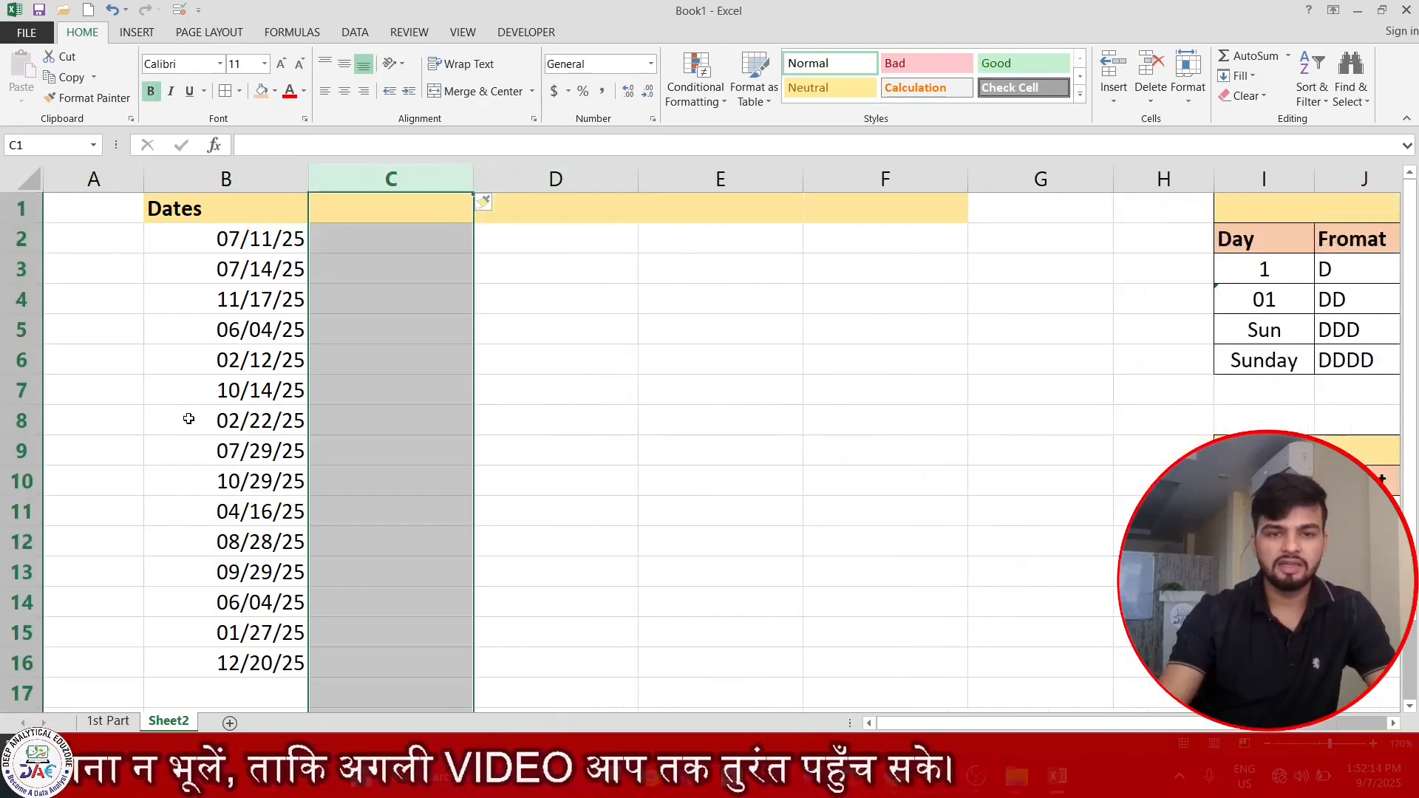
Copy the dates in B2:B16 into C2:C16 and widen column C.
key("Down")
key("Up")
key("Left")
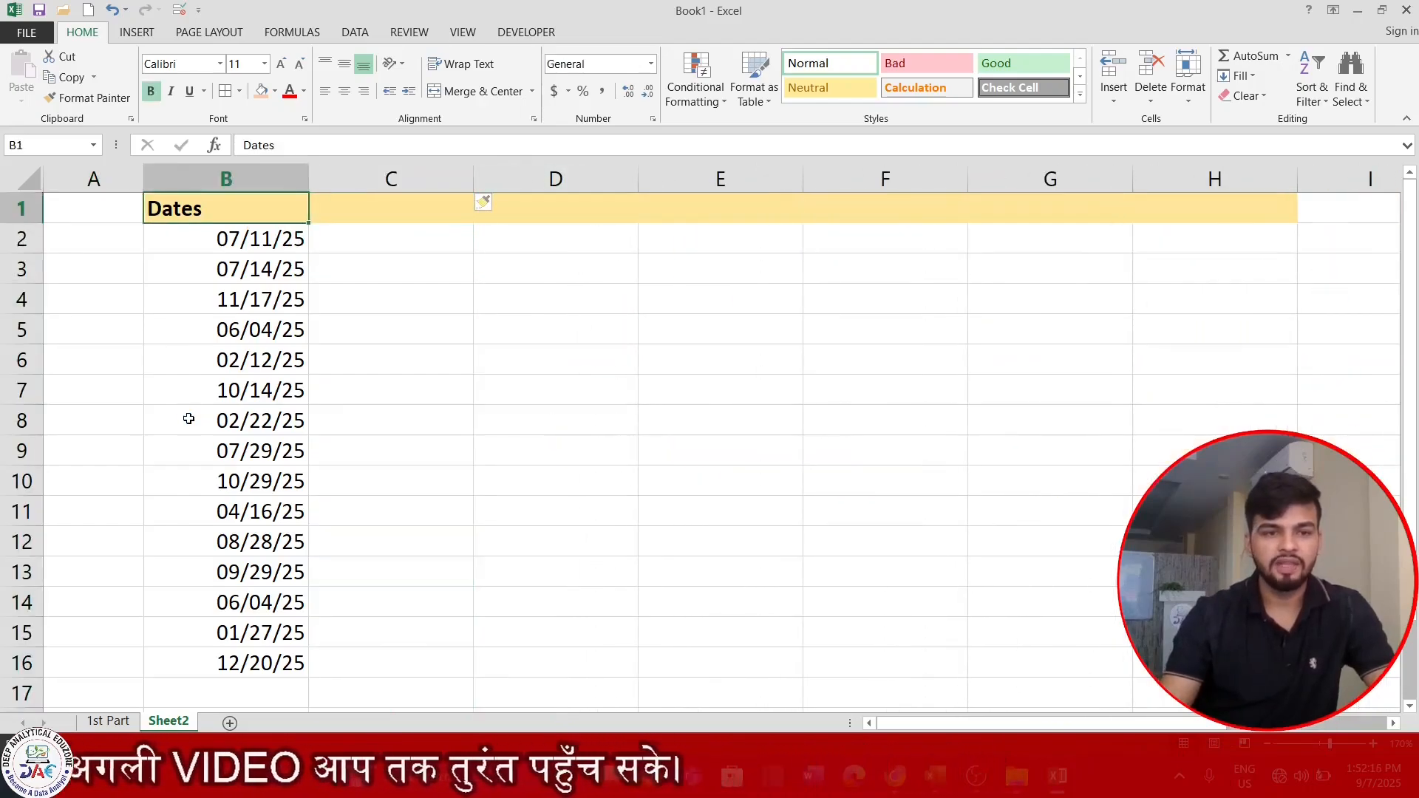
key("Down")
key("ctrl+shift+Down")
key("ctrl+c")
scroll(188, 418, "down", 5)
key("Right")
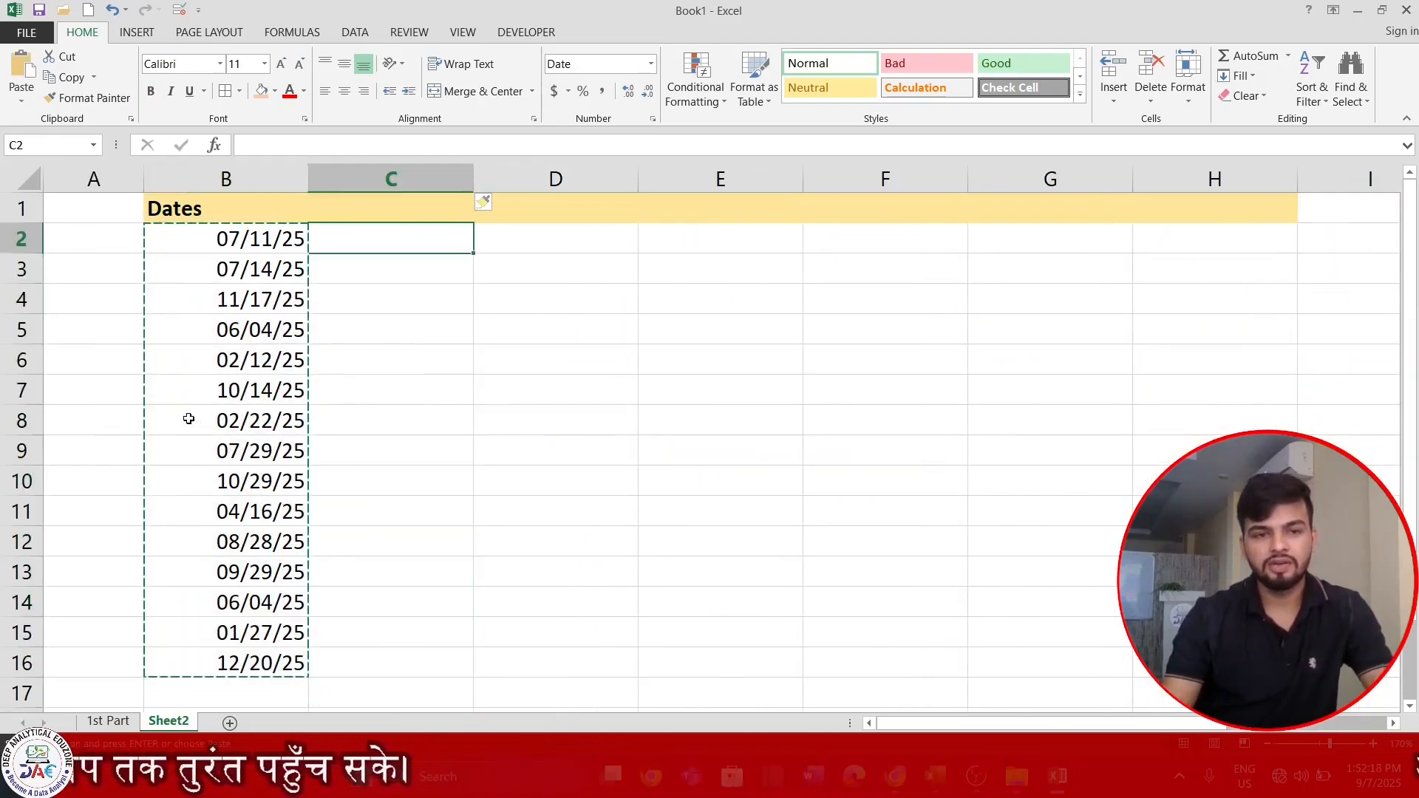
key("ctrl+v")
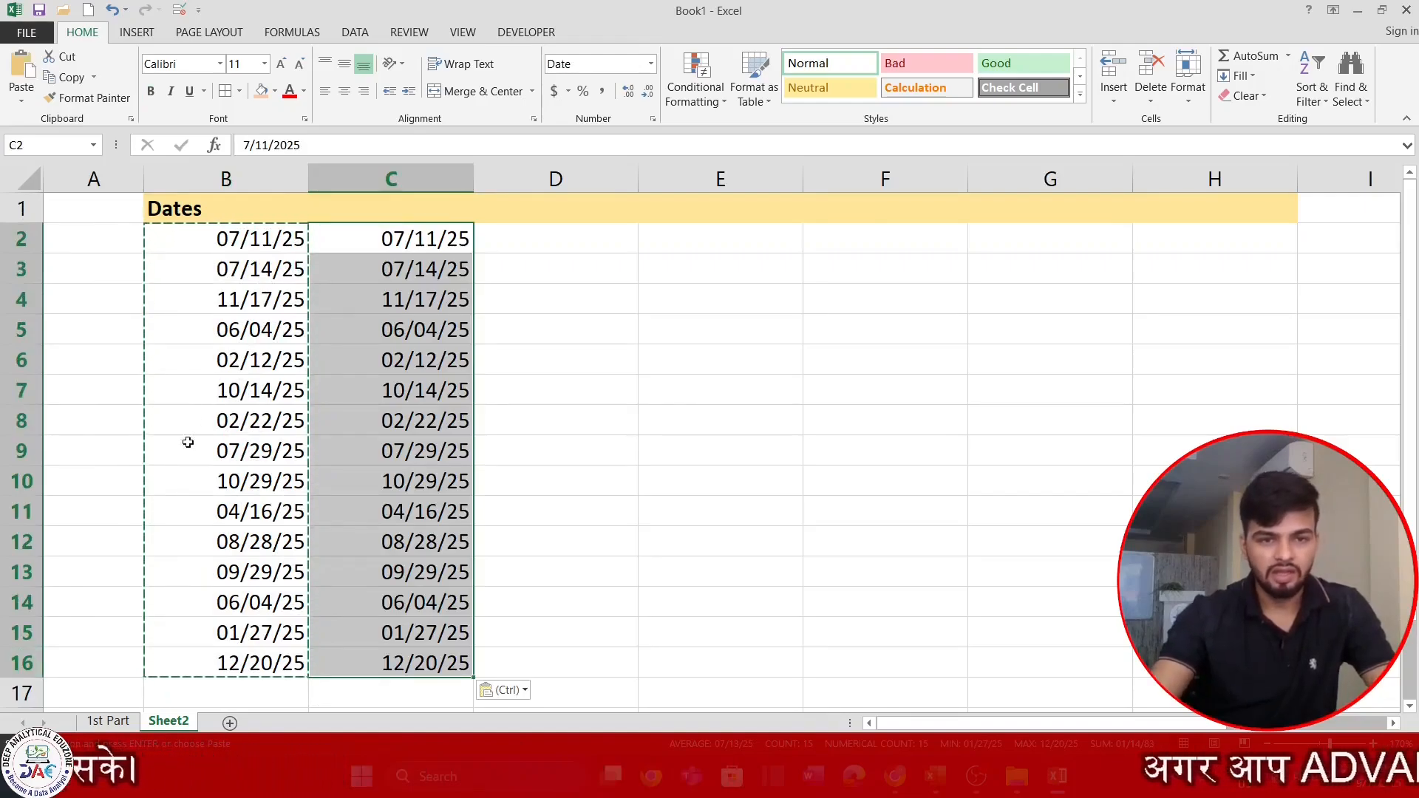
key("Escape")
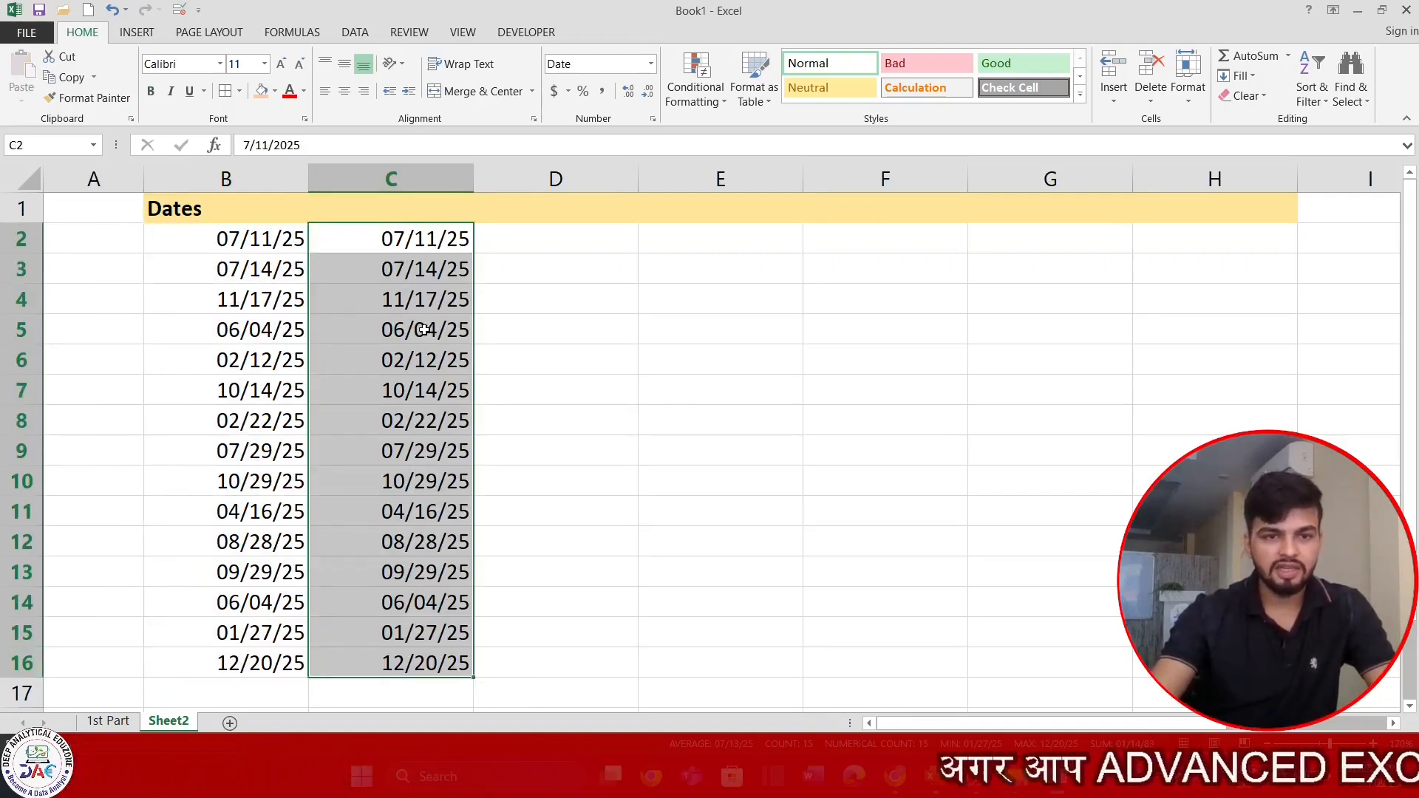
left_click_drag(474, 180, 547, 180)
Enter the date 07-Nov-2025 in header cell C1 and check how it is stored.
left_click(456, 208)
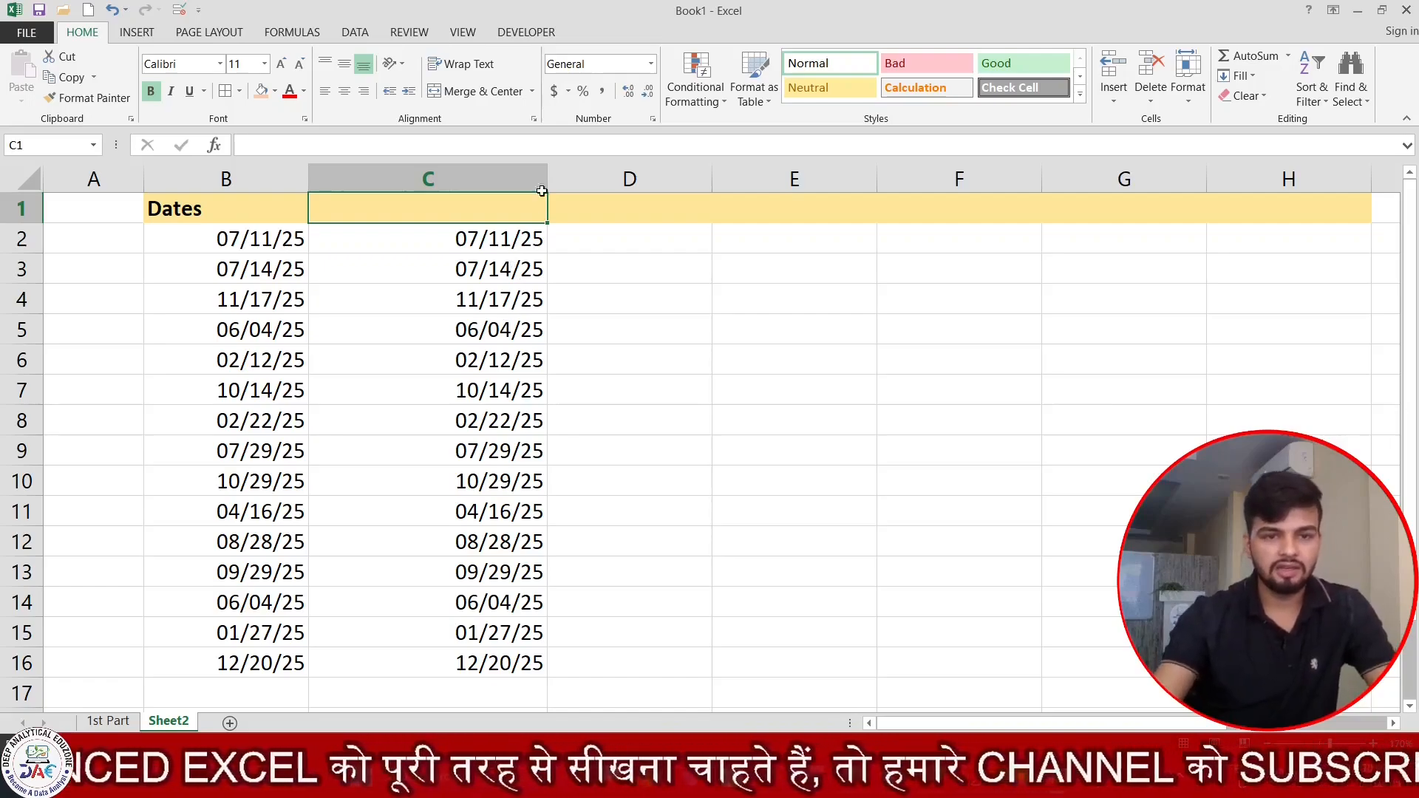
left_click(525, 242)
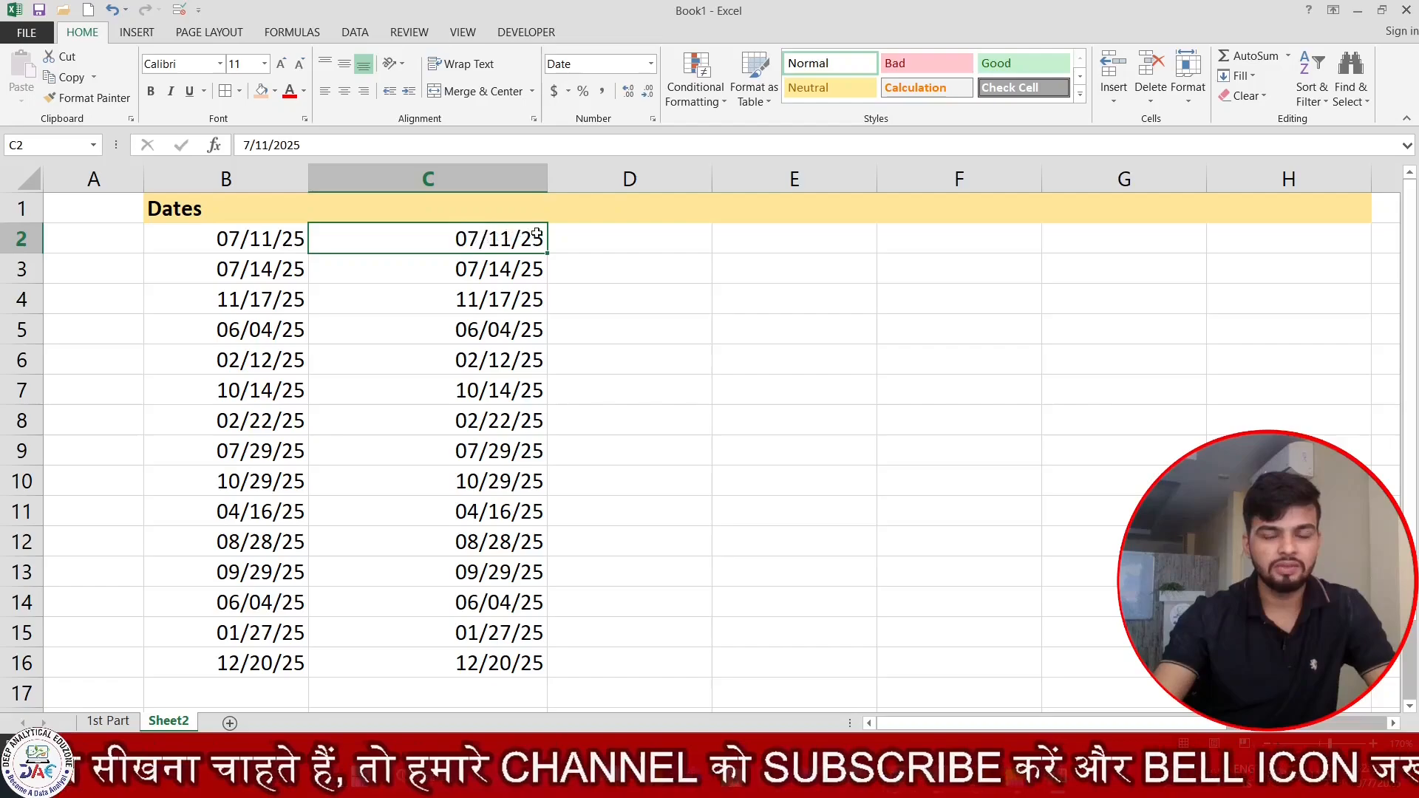
left_click(480, 209)
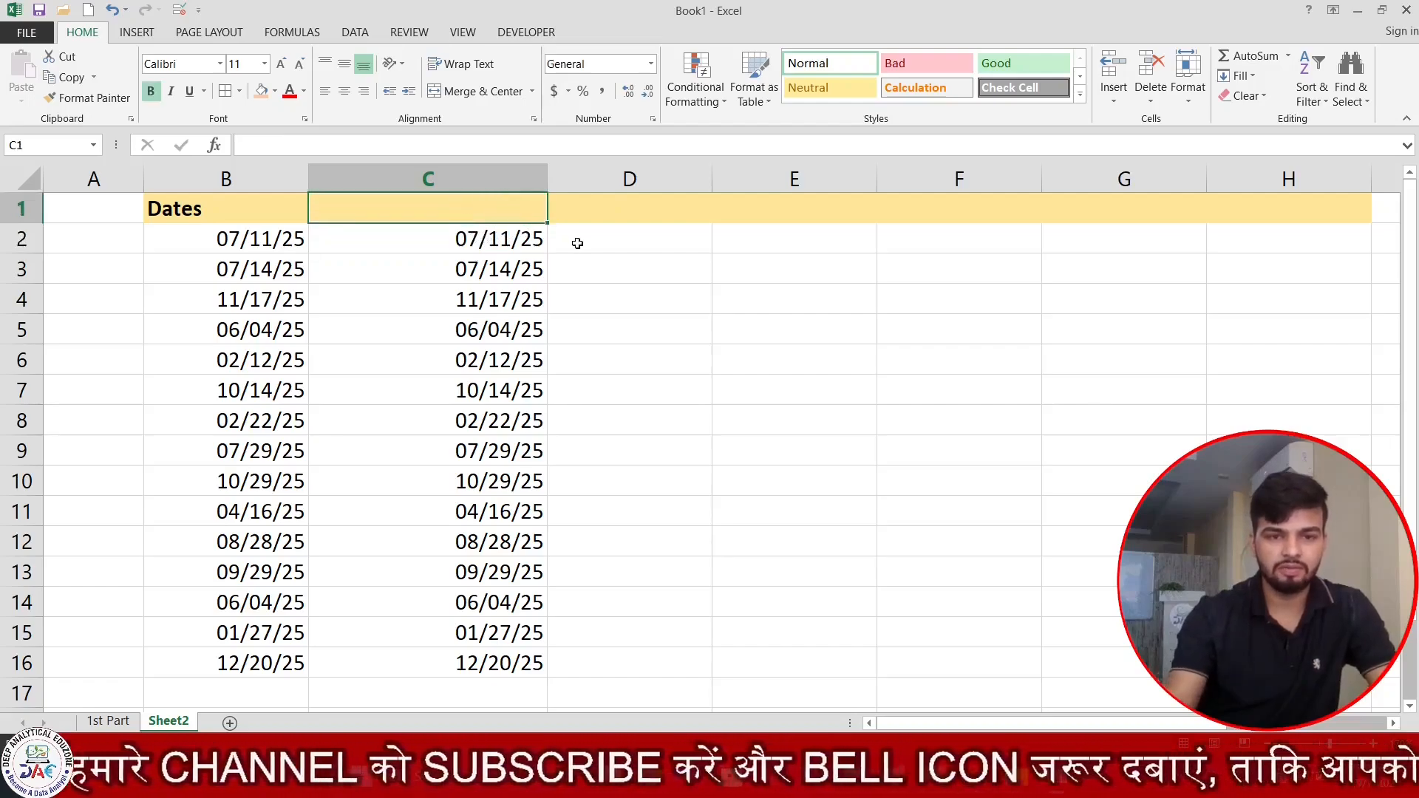
type("01")
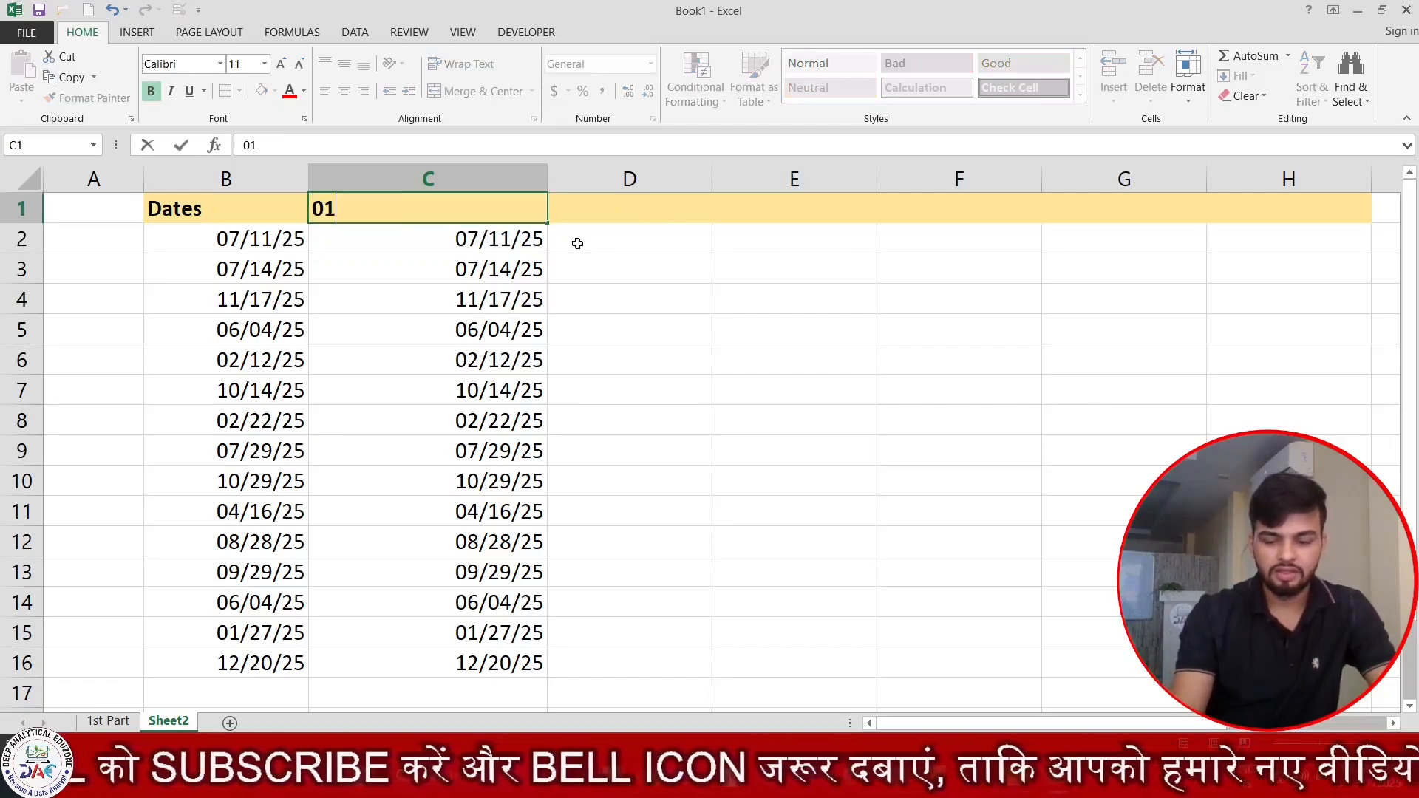
key("BackSpace")
type("7")
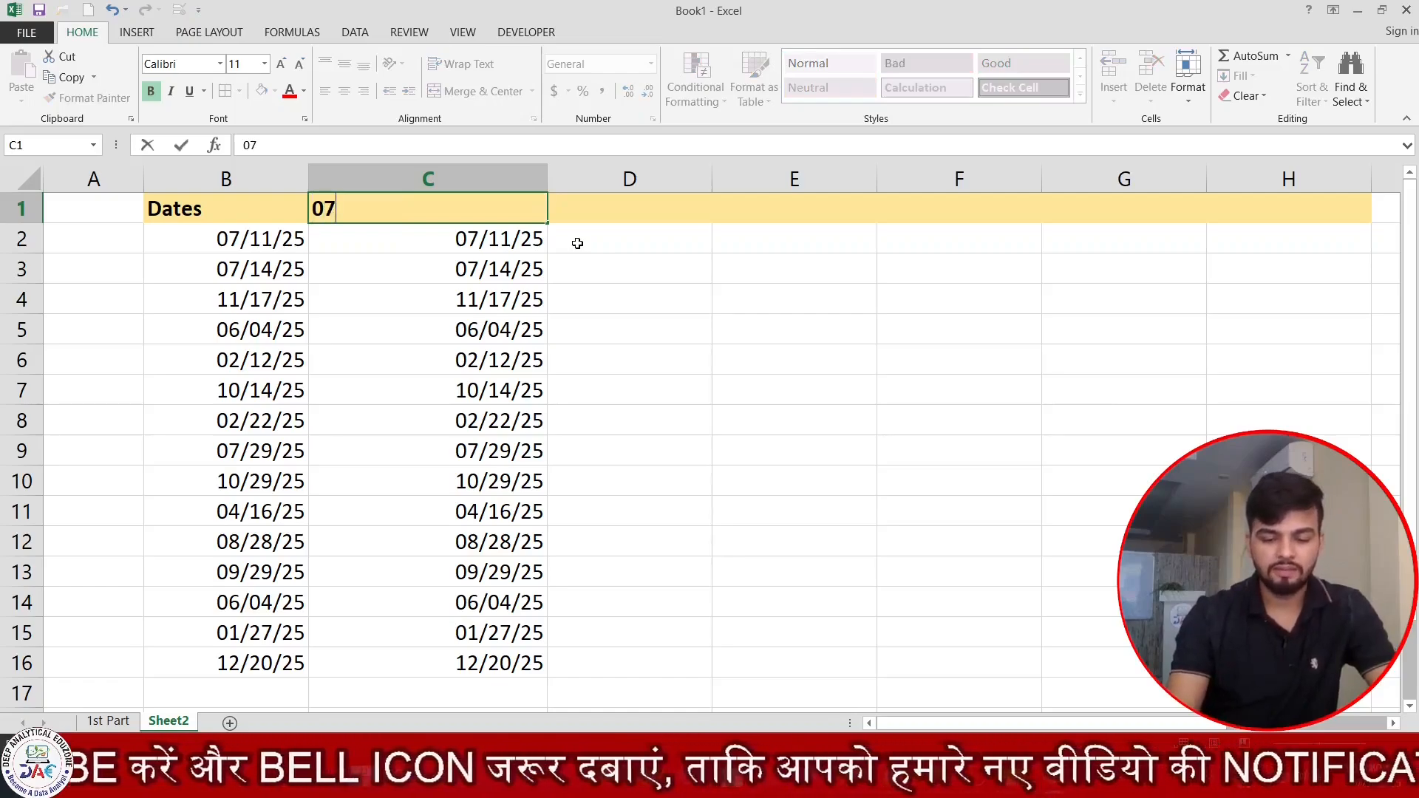
type("-")
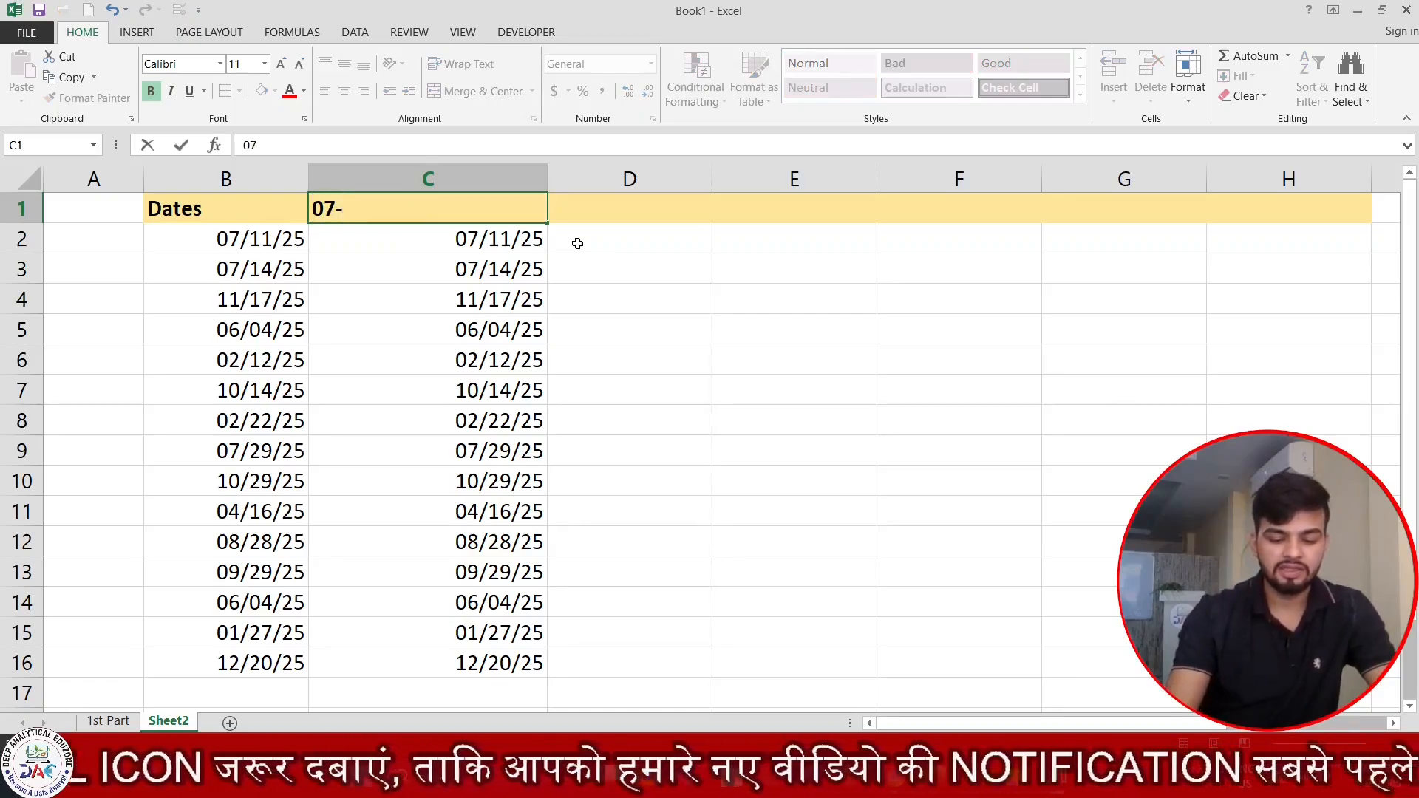
type("Nov-")
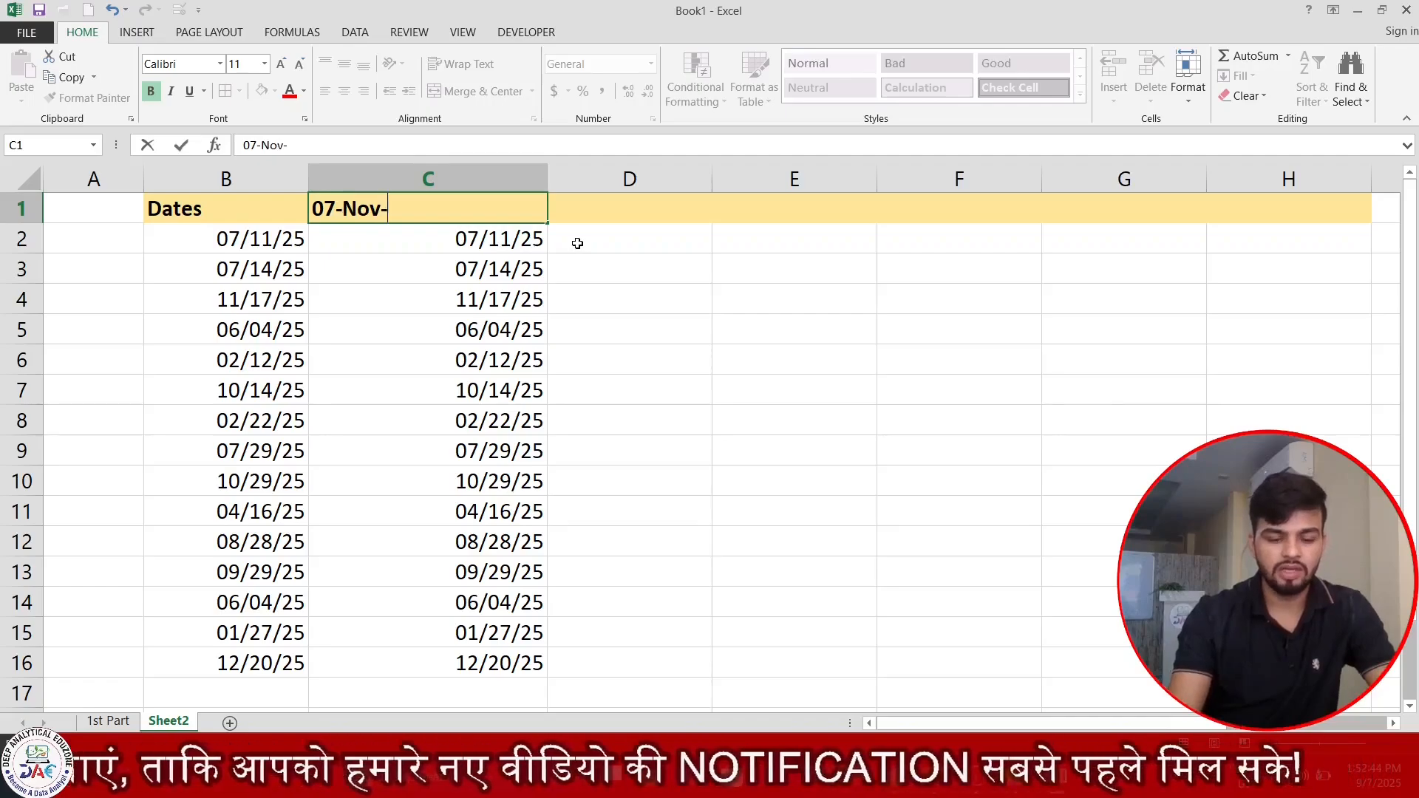
type("2025")
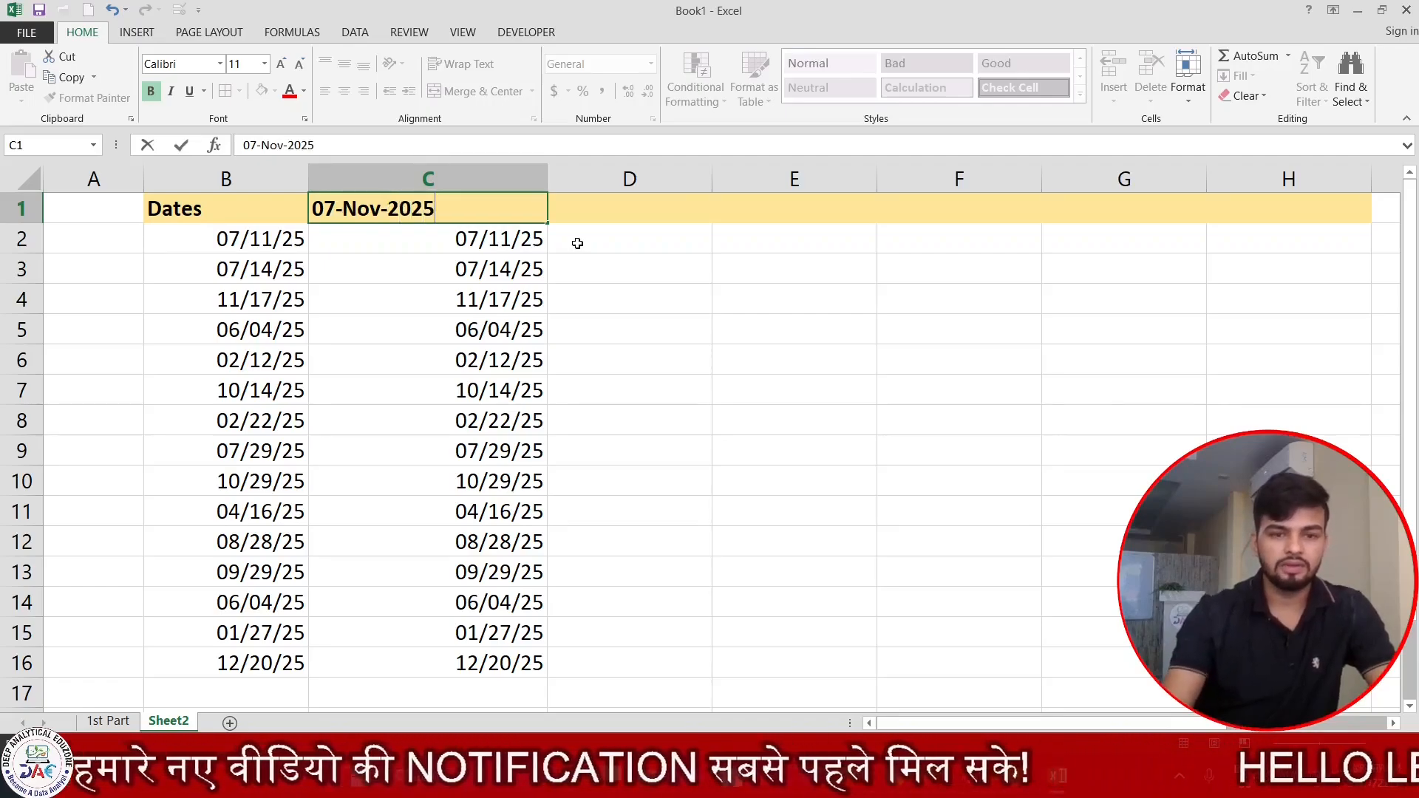
key("Return")
key("Up")
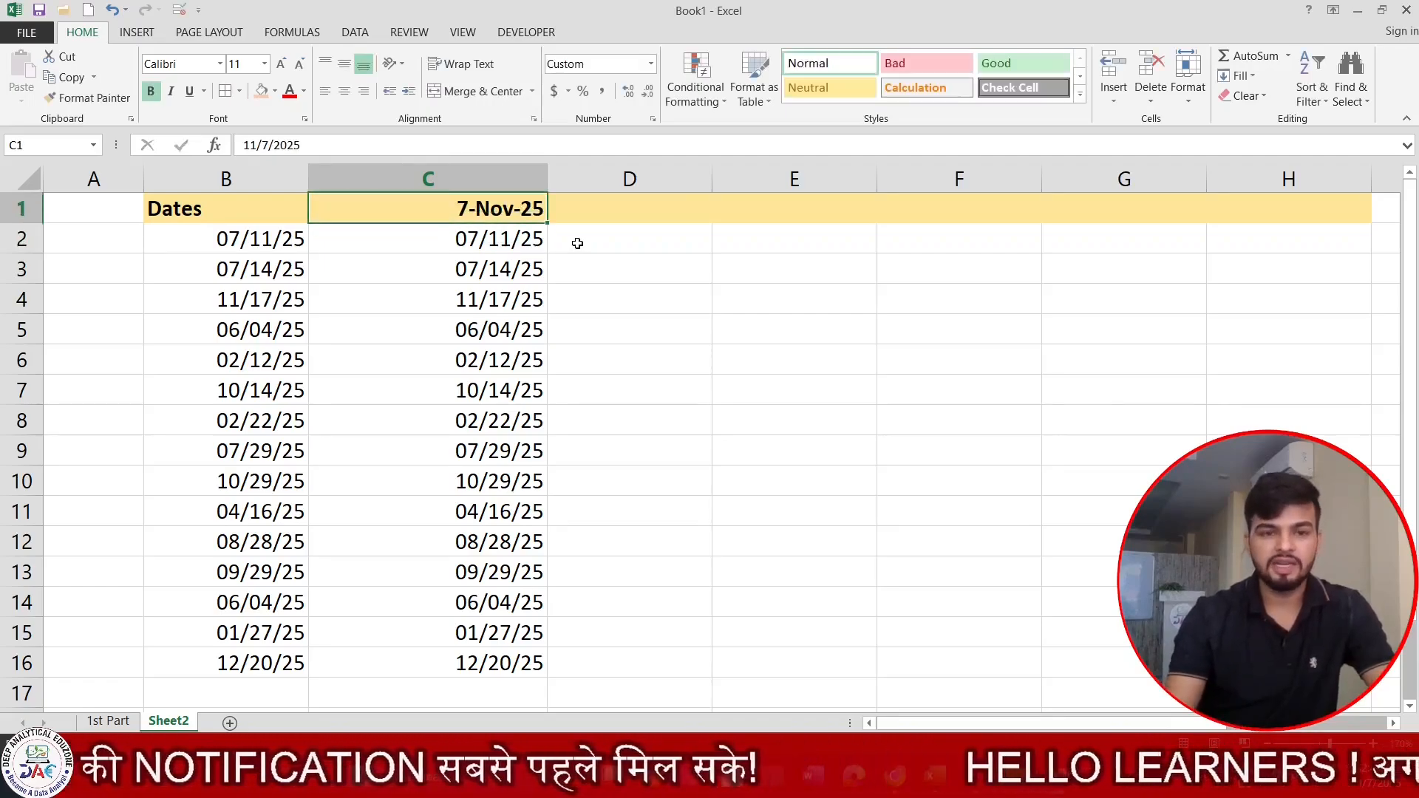
key("F2")
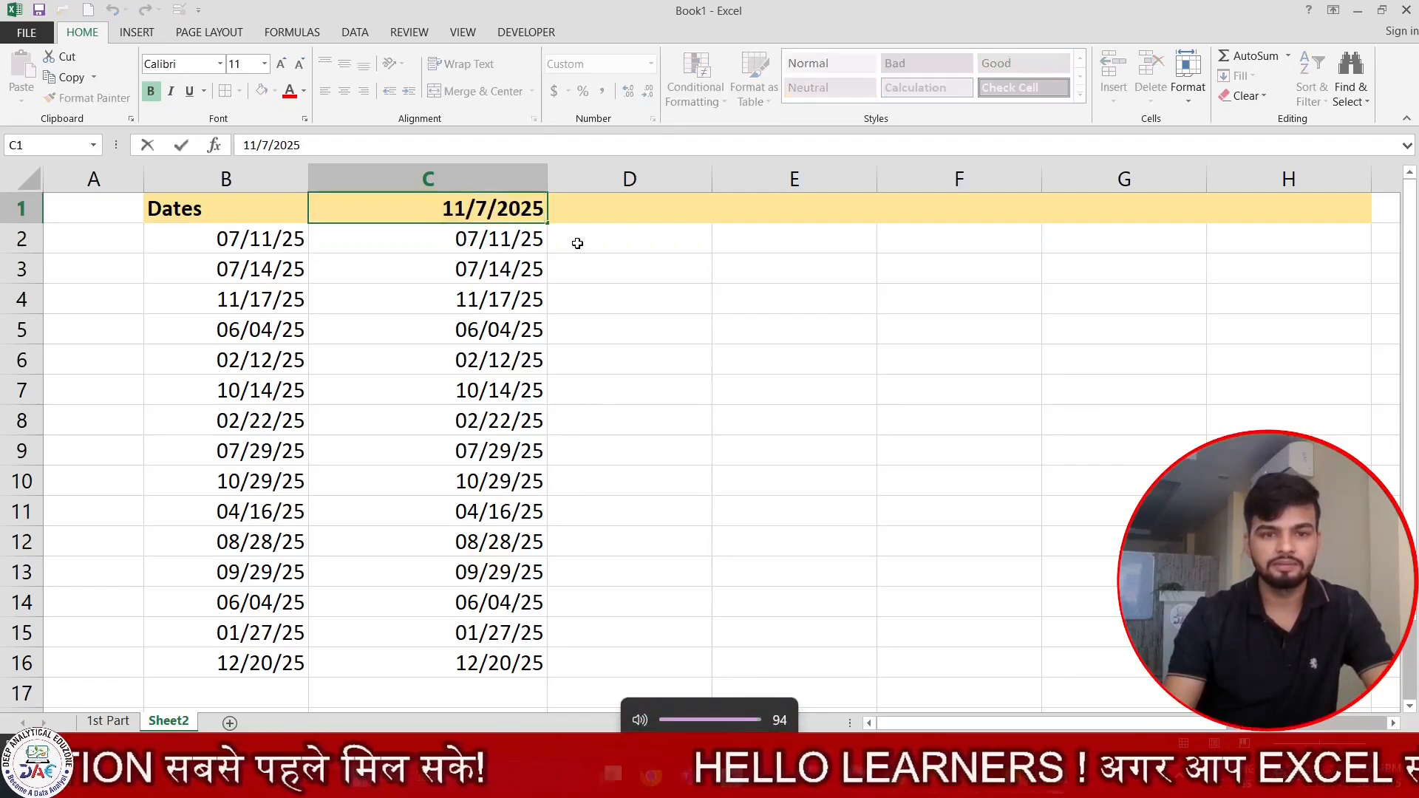
key("Escape")
Replace the content of header cell C1 with 07-Nov-2025 as text, preceded by a space.
key("BackSpace")
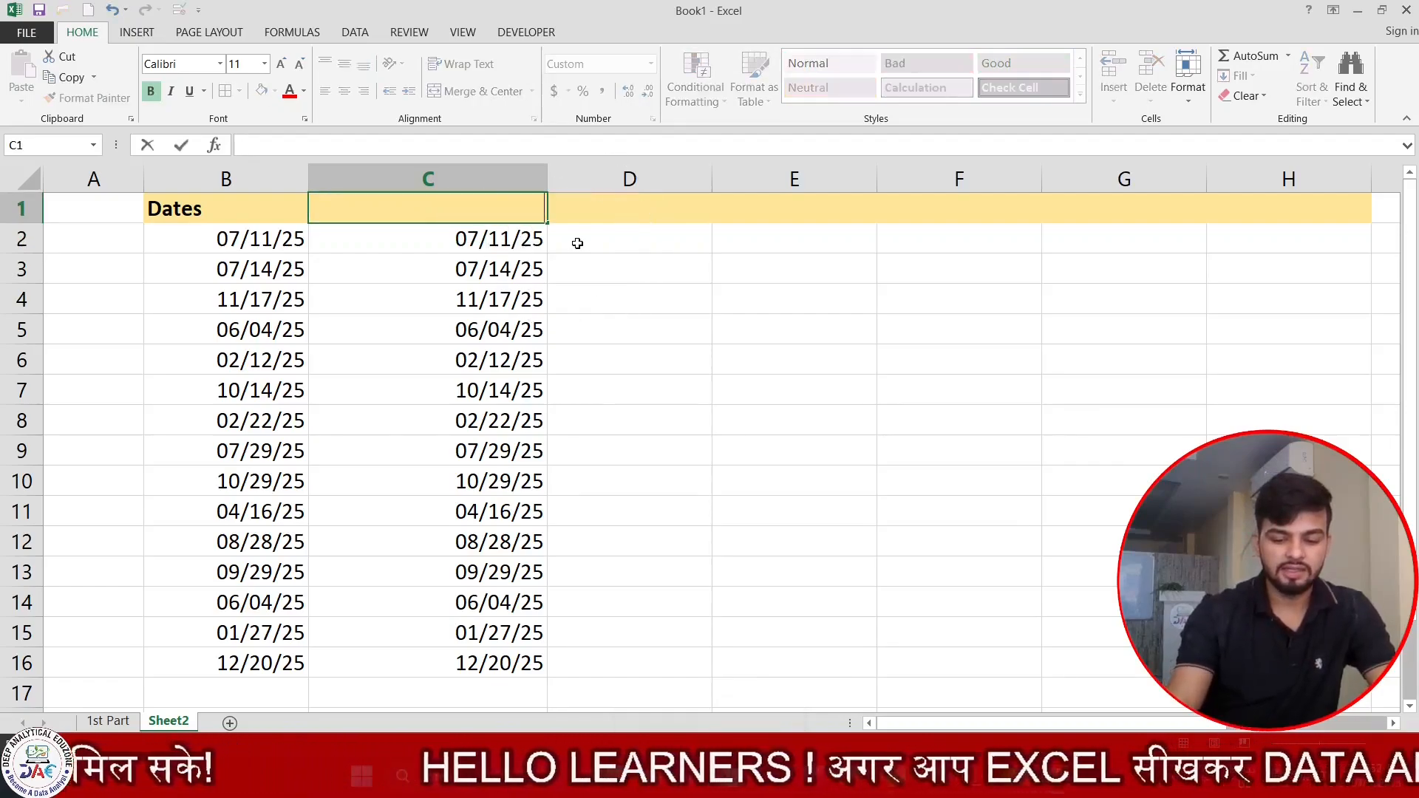
type("07-")
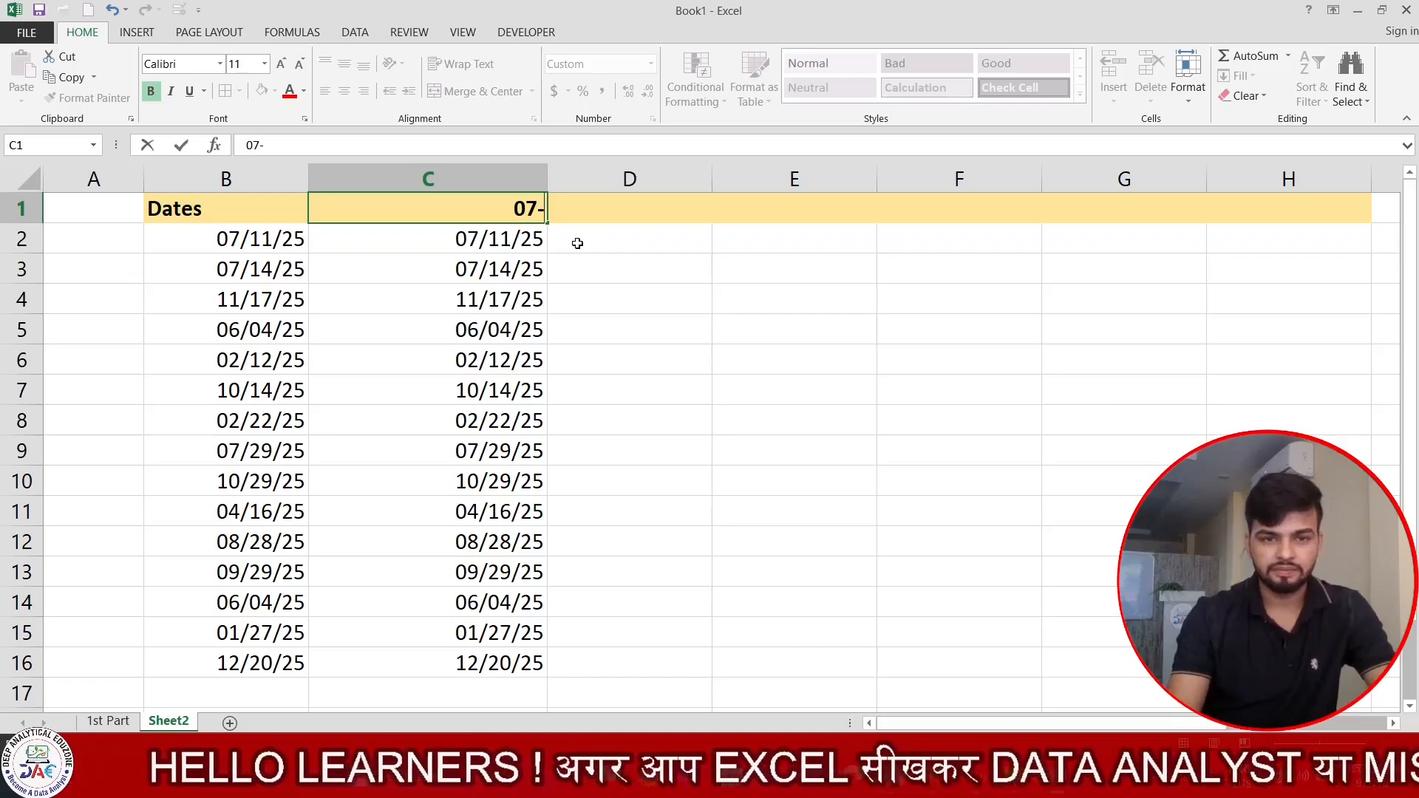
type("Nov")
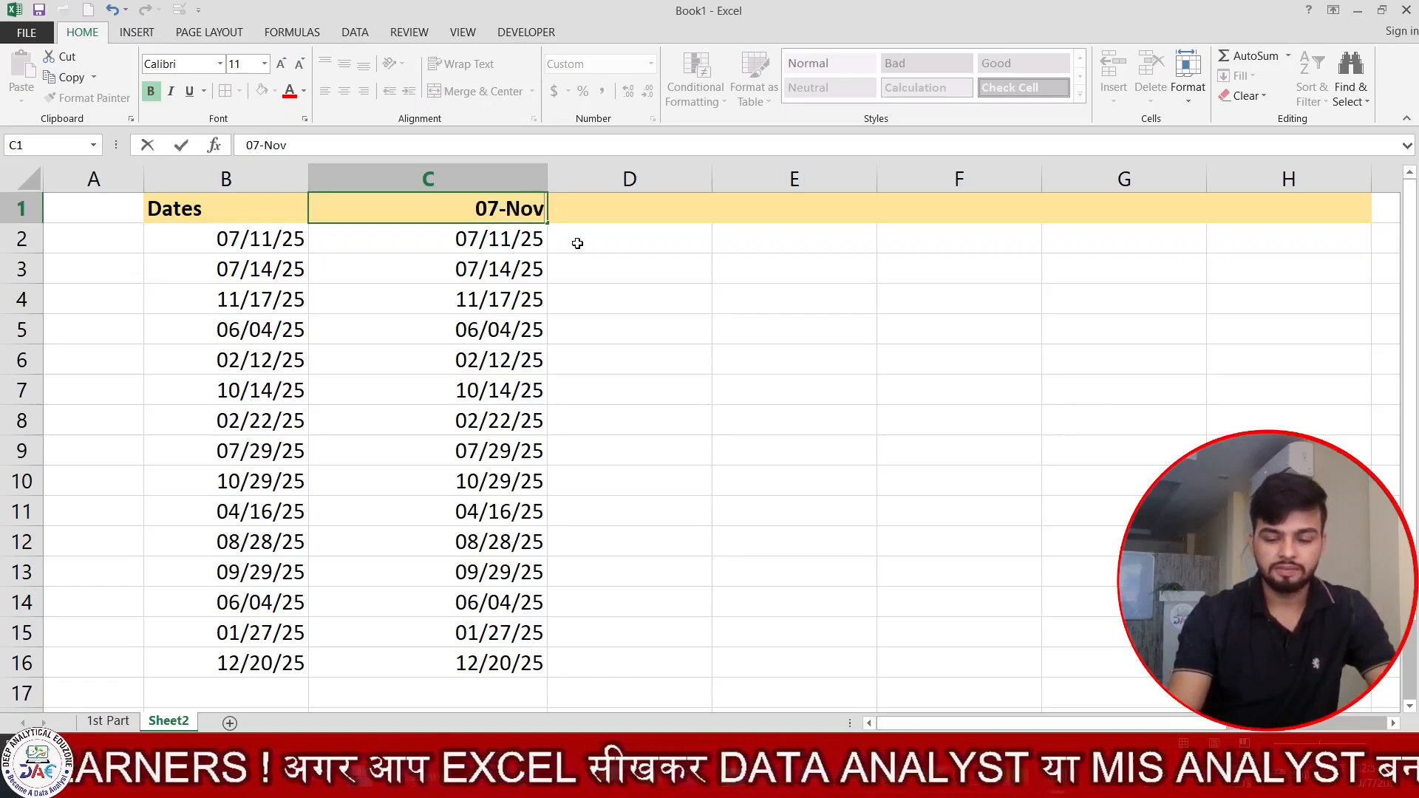
type("-2025")
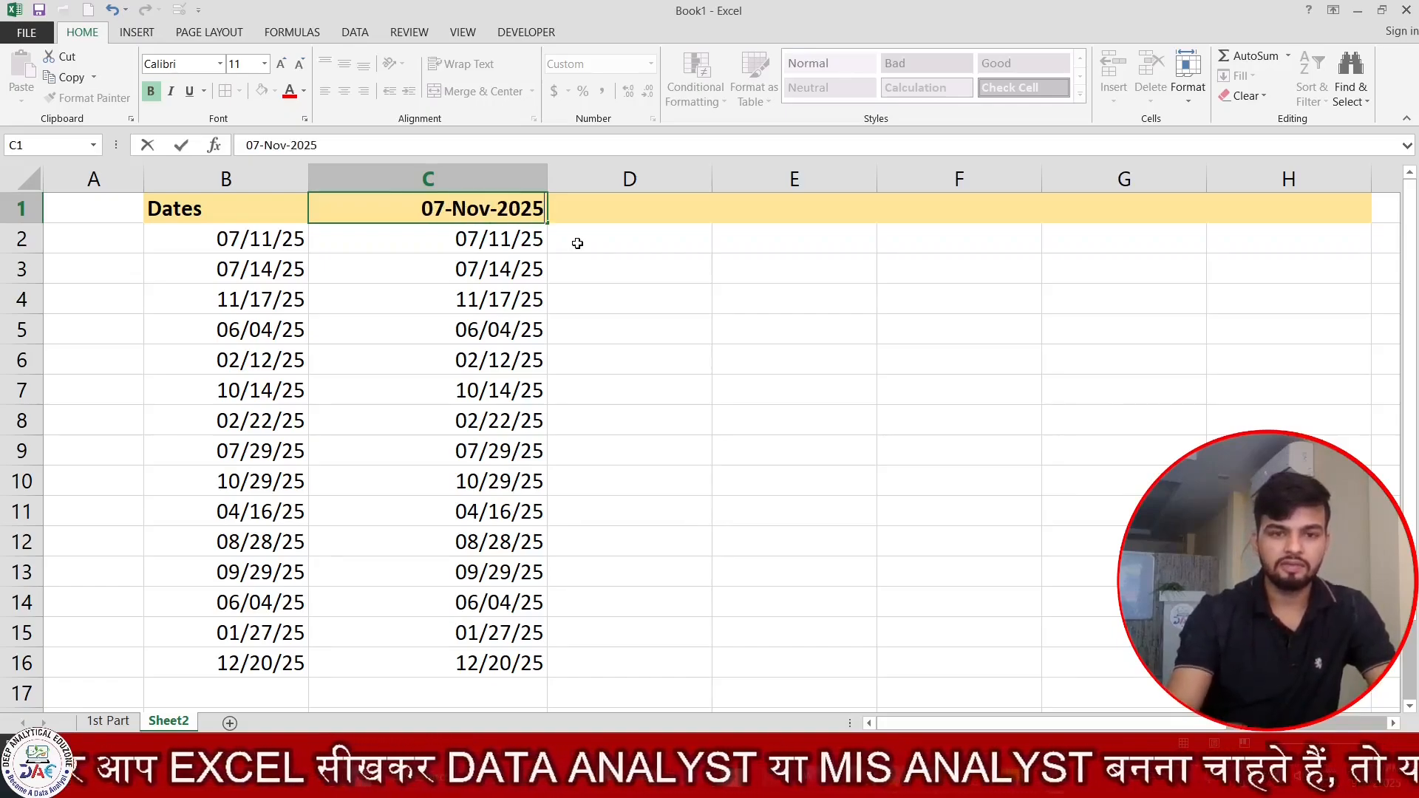
key("Return")
key("Up")
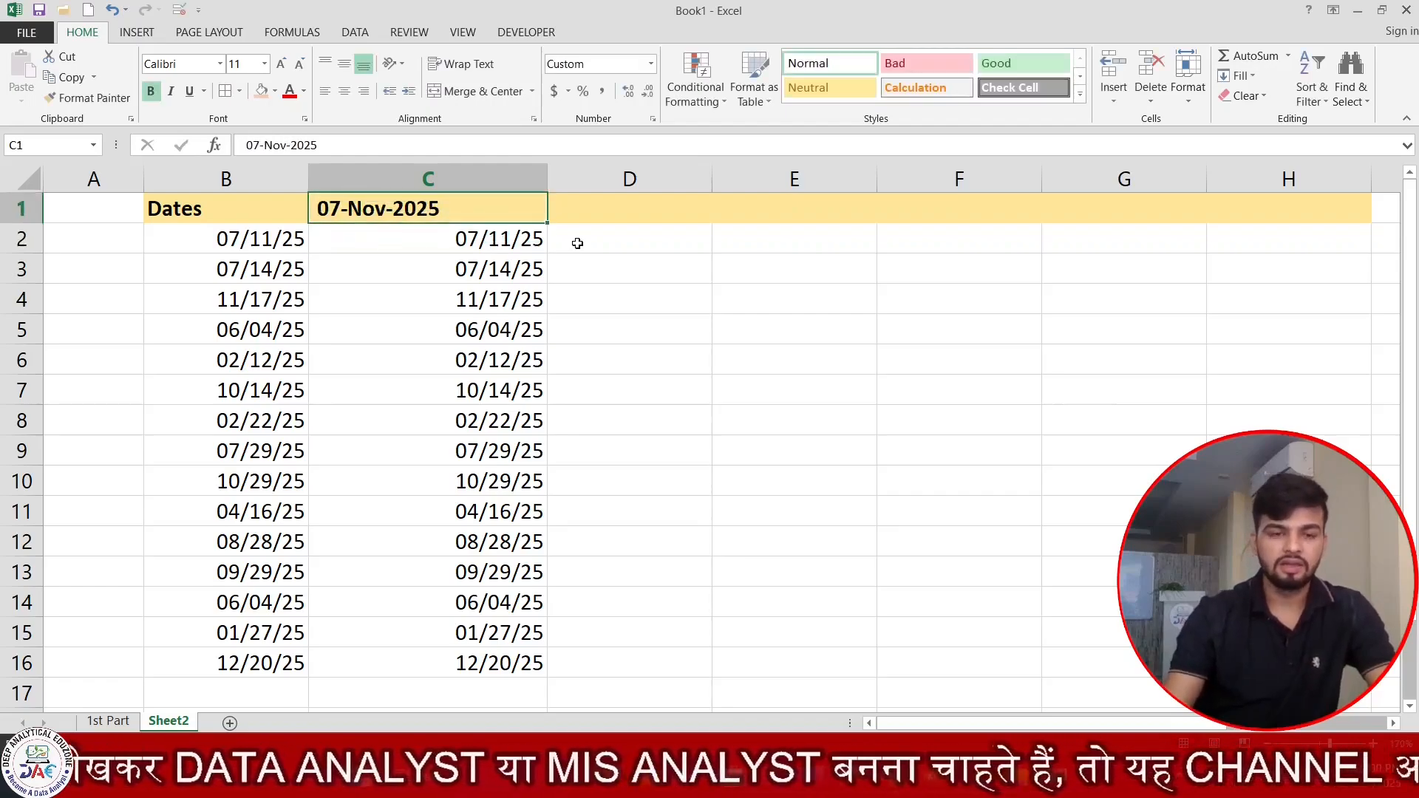
Apply the custom date format DD/MMM/YYYY to the dates in C2:C16.
left_click_drag(462, 249, 436, 663)
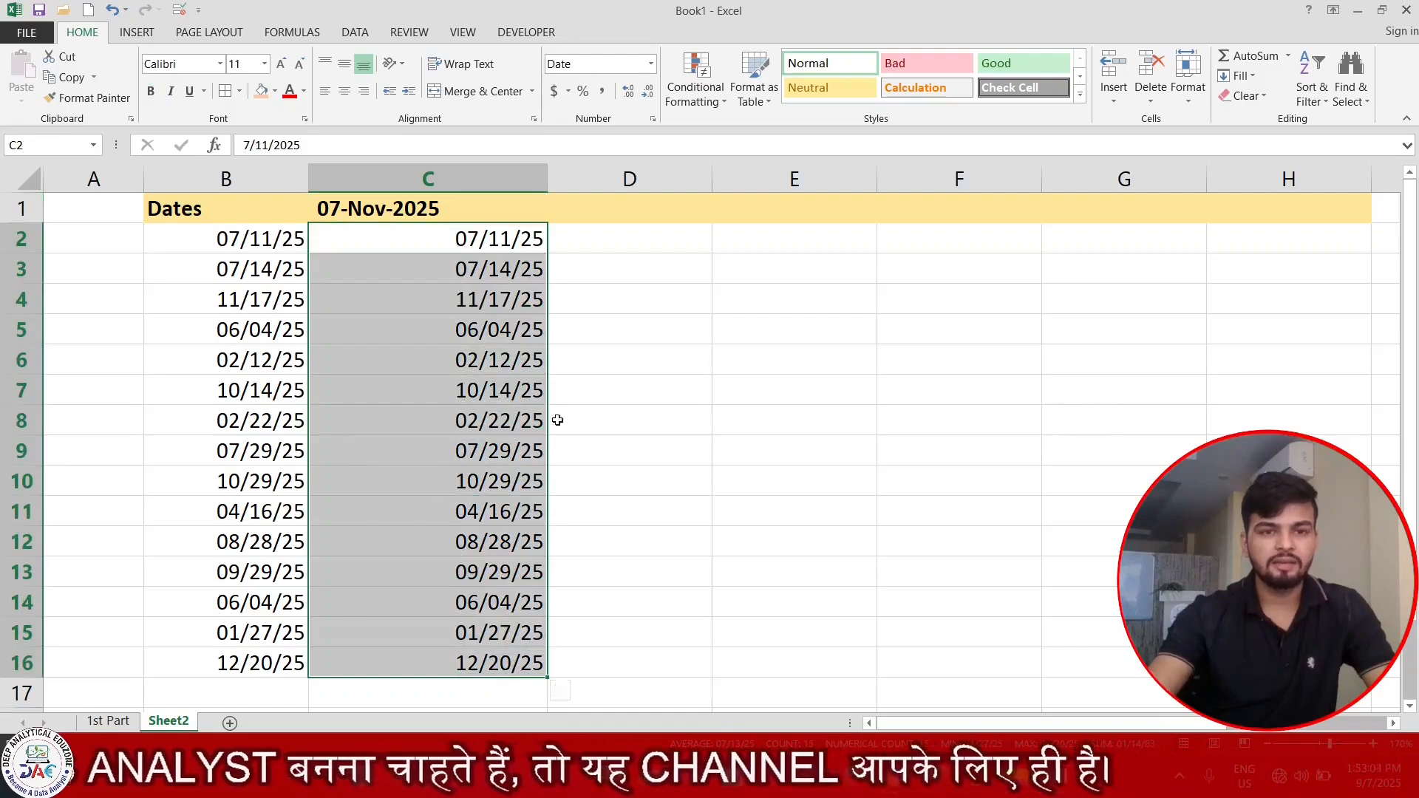
left_click(652, 118)
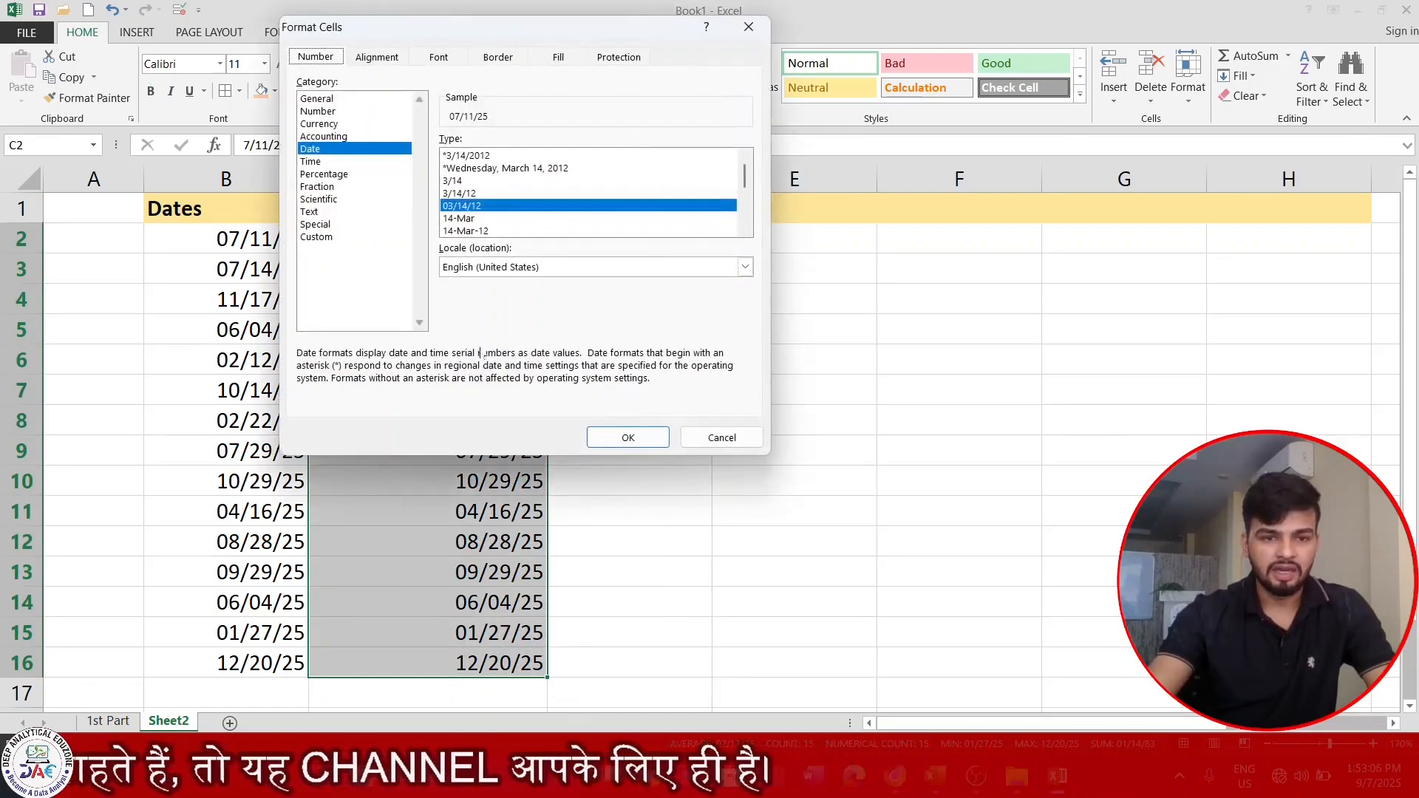
left_click(313, 236)
double_click(471, 156)
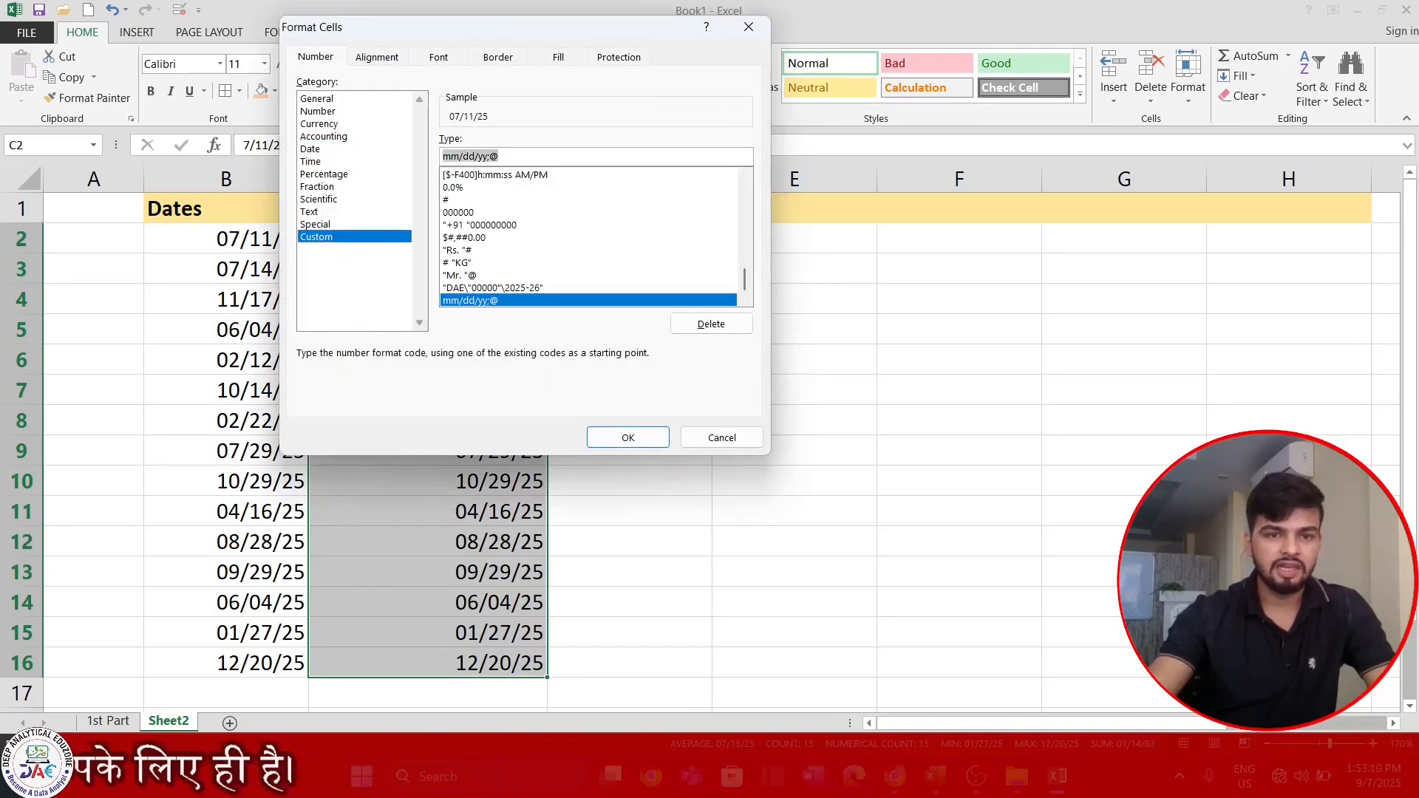
key("BackSpace")
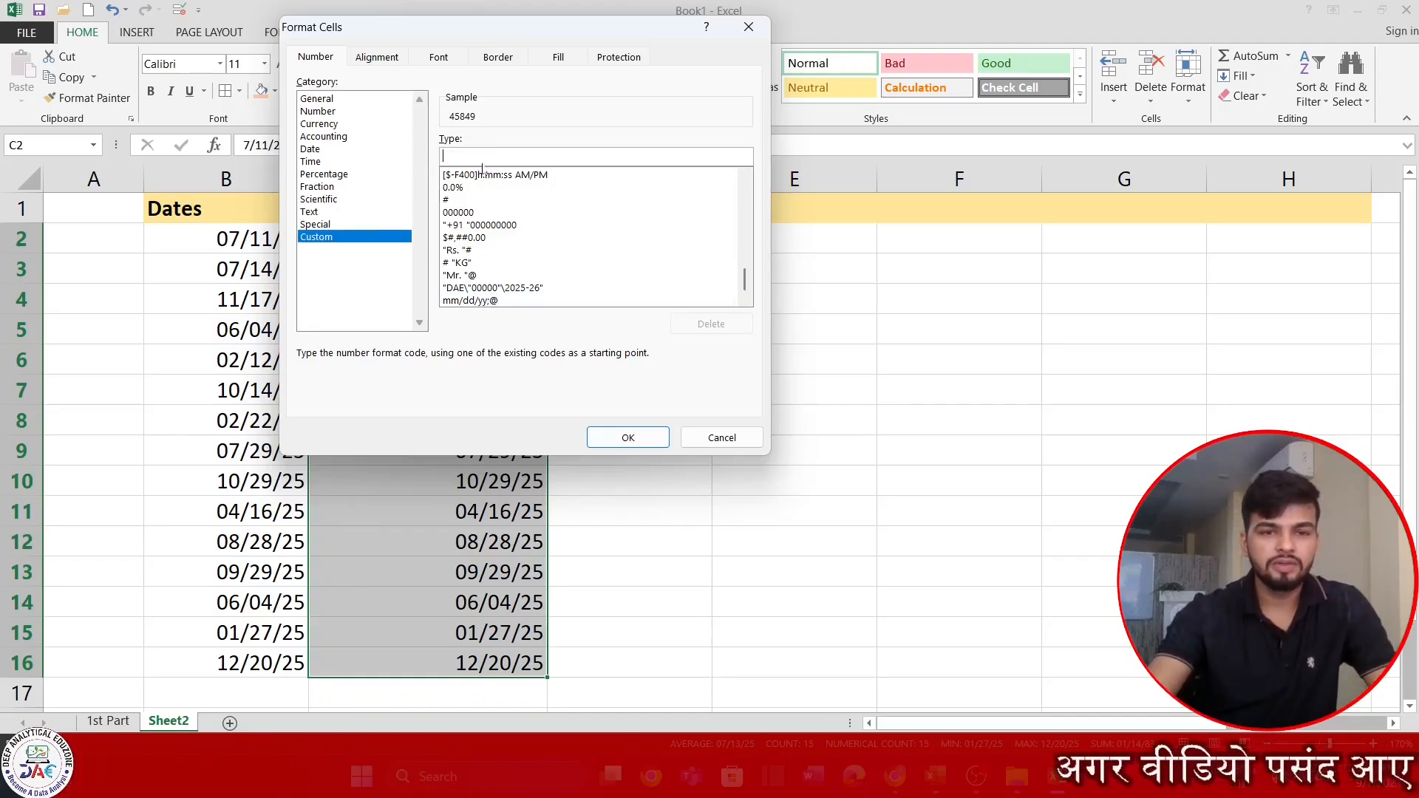
left_click_drag(546, 33, 770, 290)
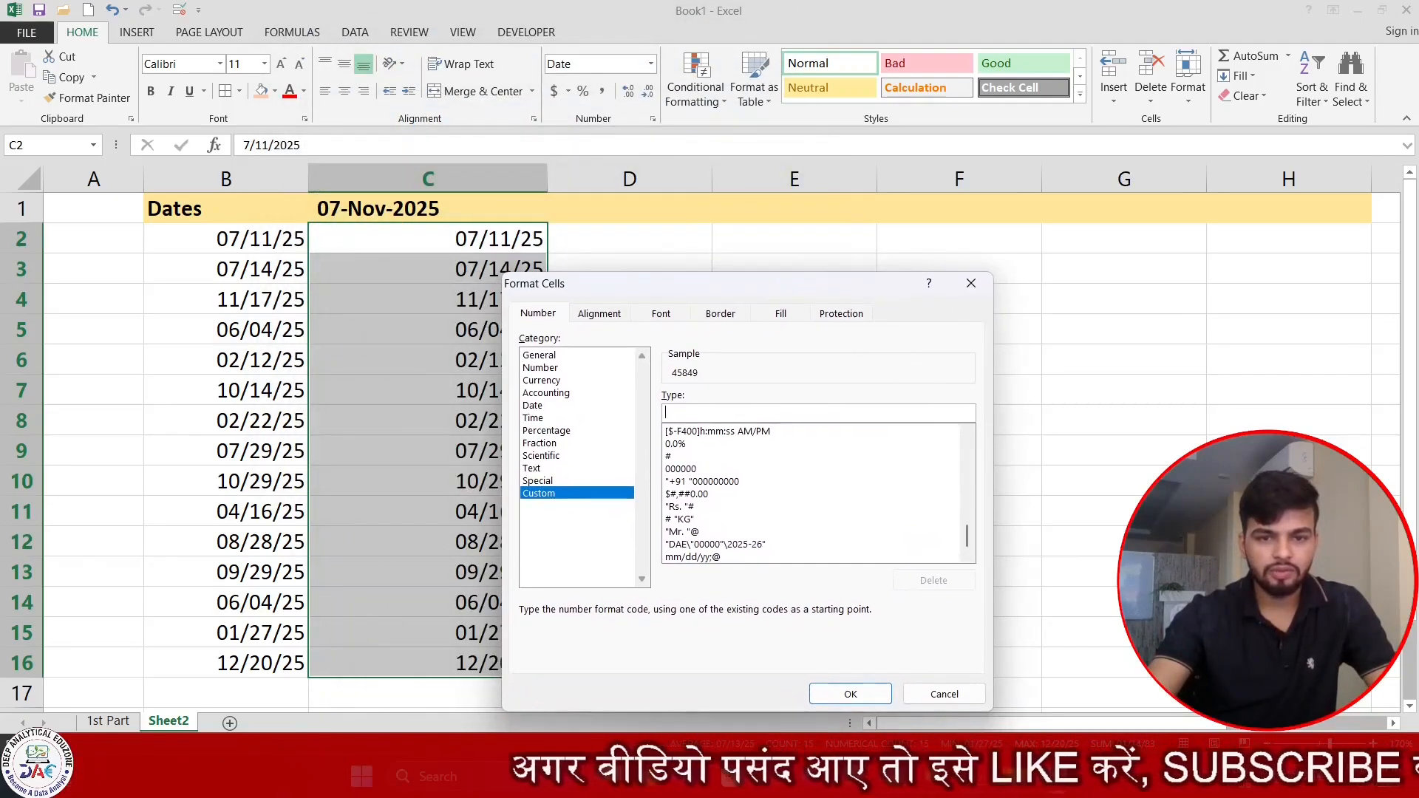
type("DD/MMM/")
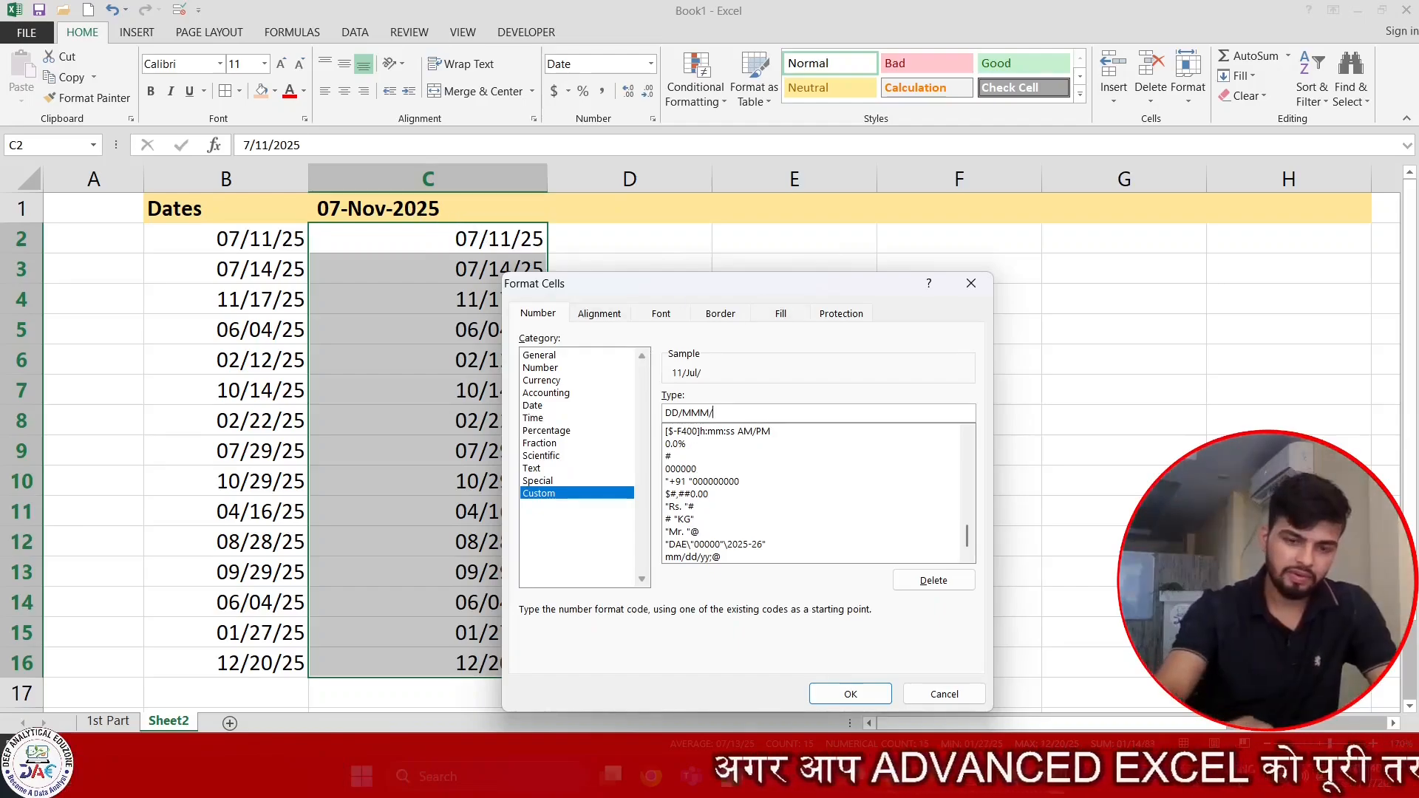
type("YYYY")
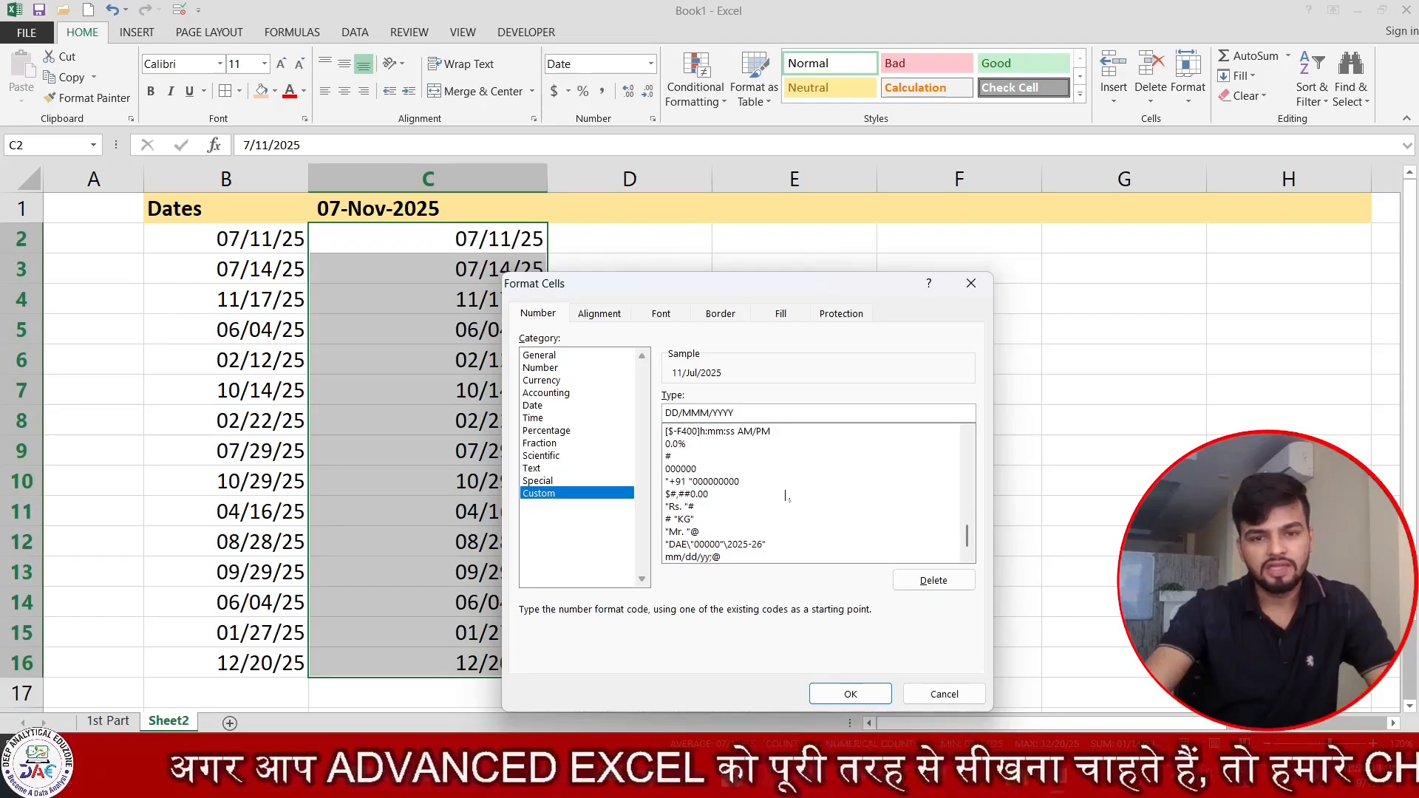
left_click(849, 694)
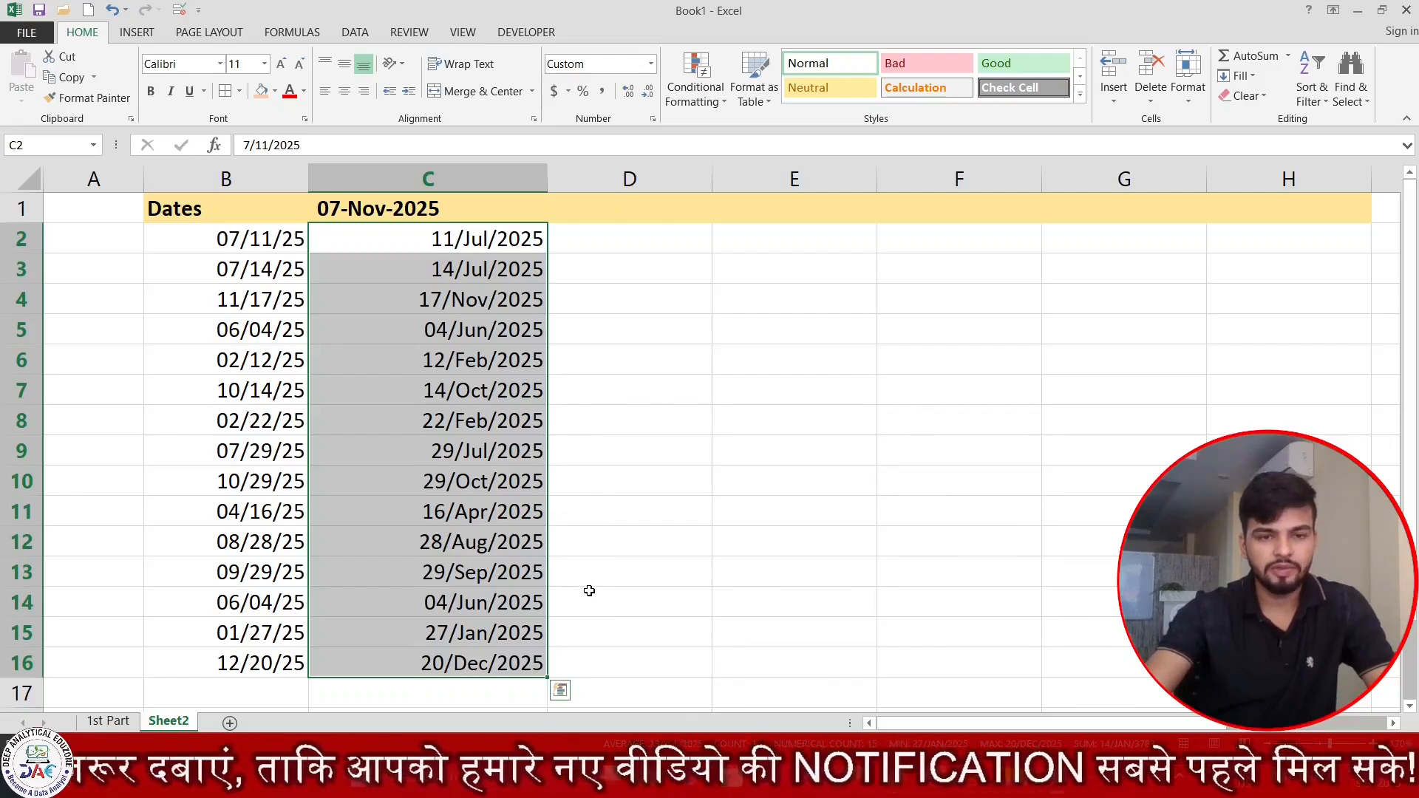
Change the custom format of C2:C16 to dd-mmm-yyyy, using hyphens as separators.
key("ctrl+1")
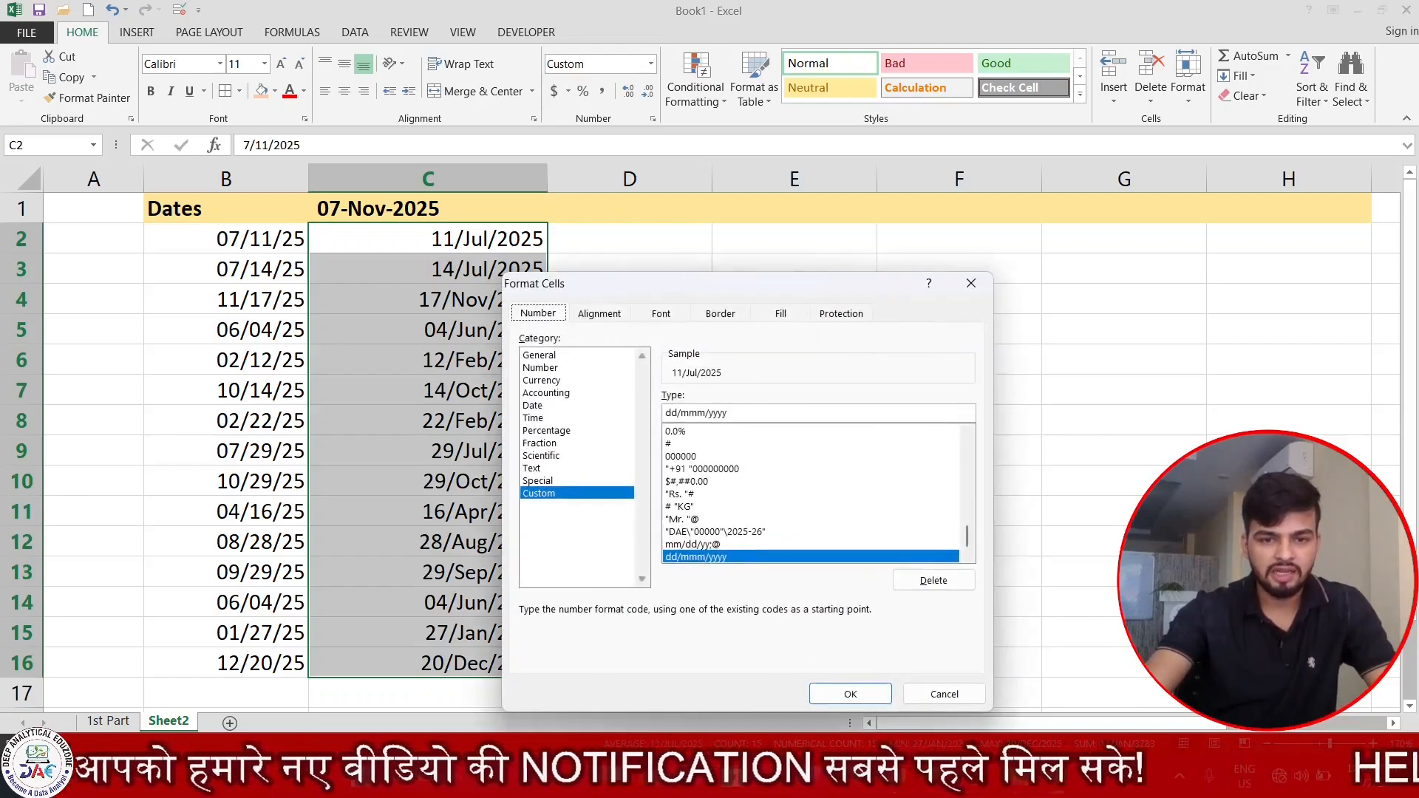
left_click(681, 414)
key("BackSpace")
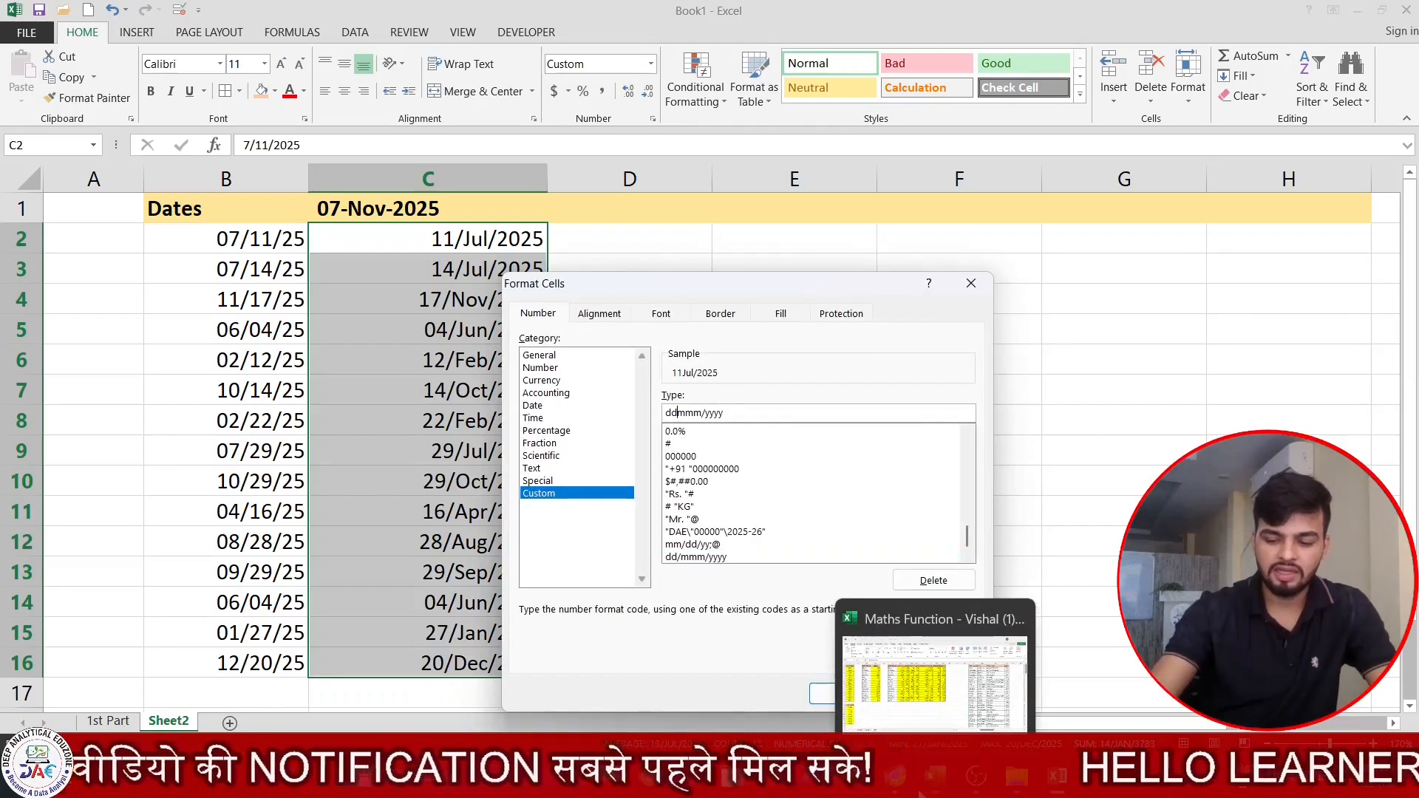
type("-")
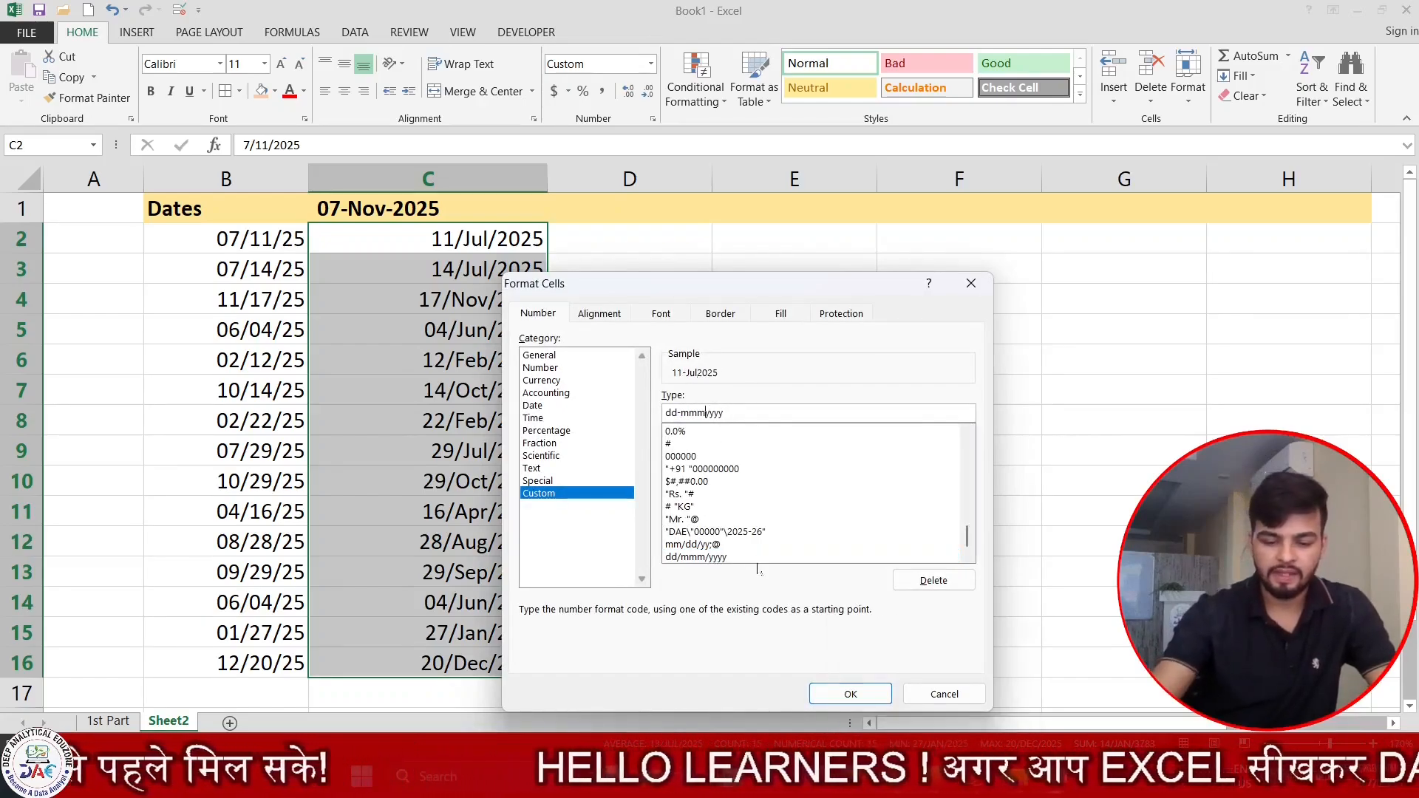
key("Delete")
type("-")
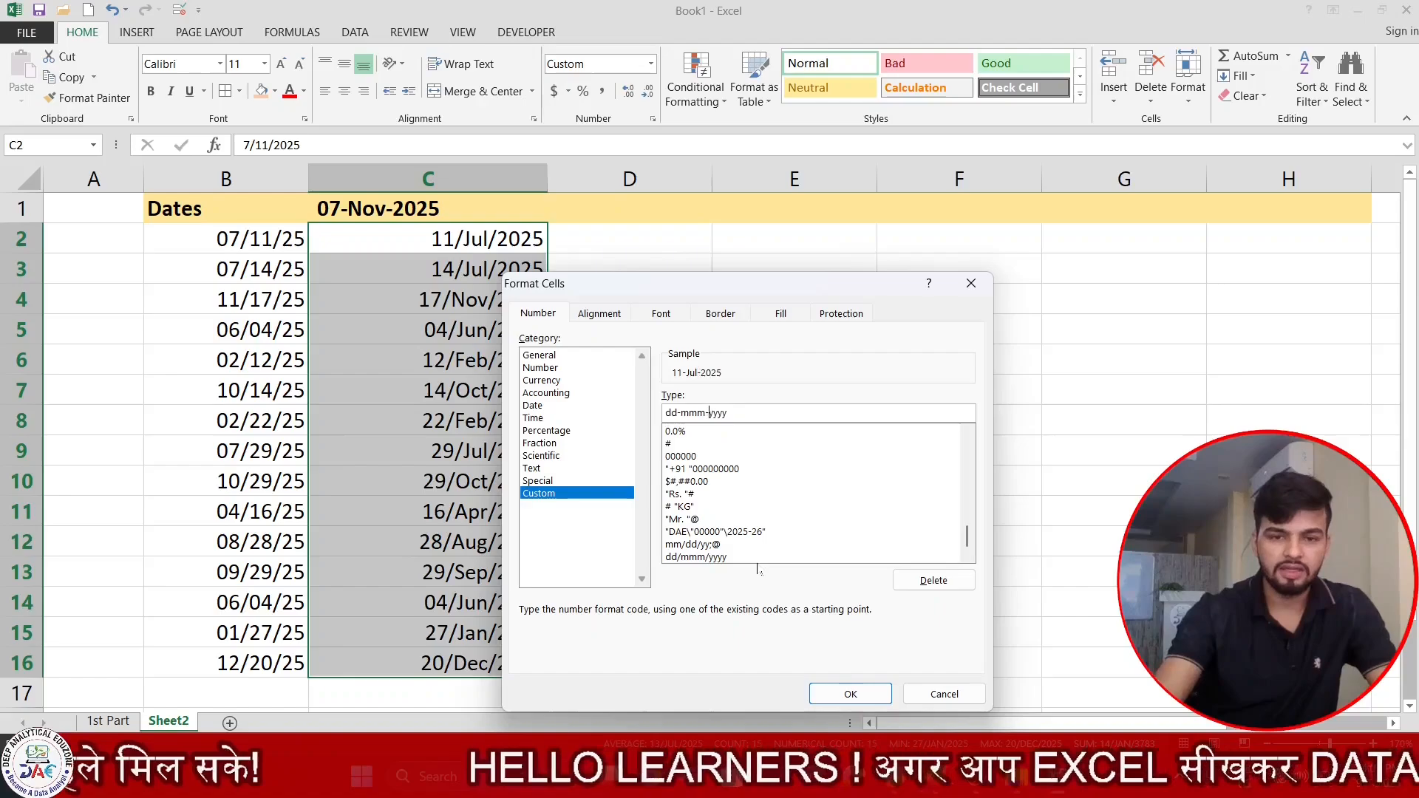
left_click(820, 691)
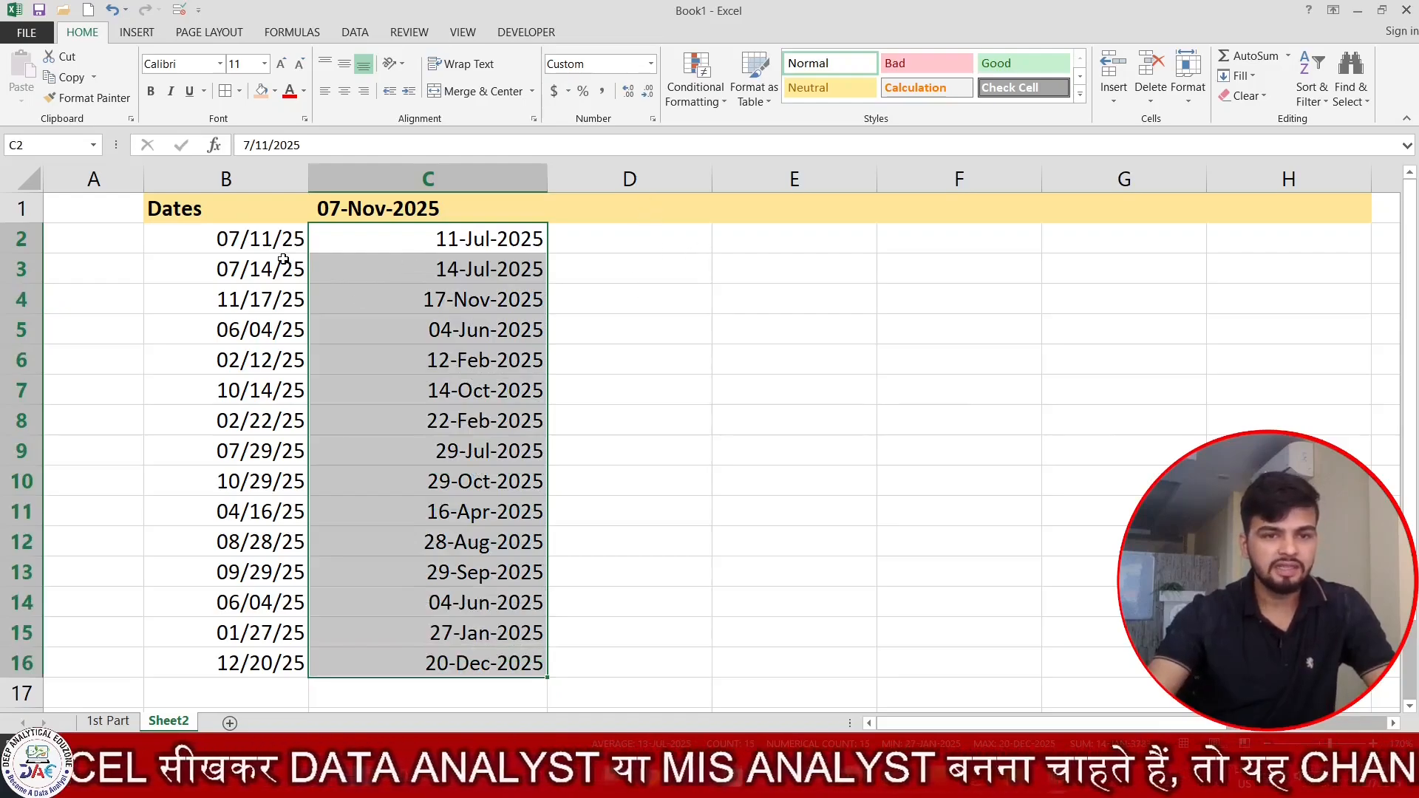
Enter the header Name of Day in cell D1.
left_click_drag(266, 242, 233, 650)
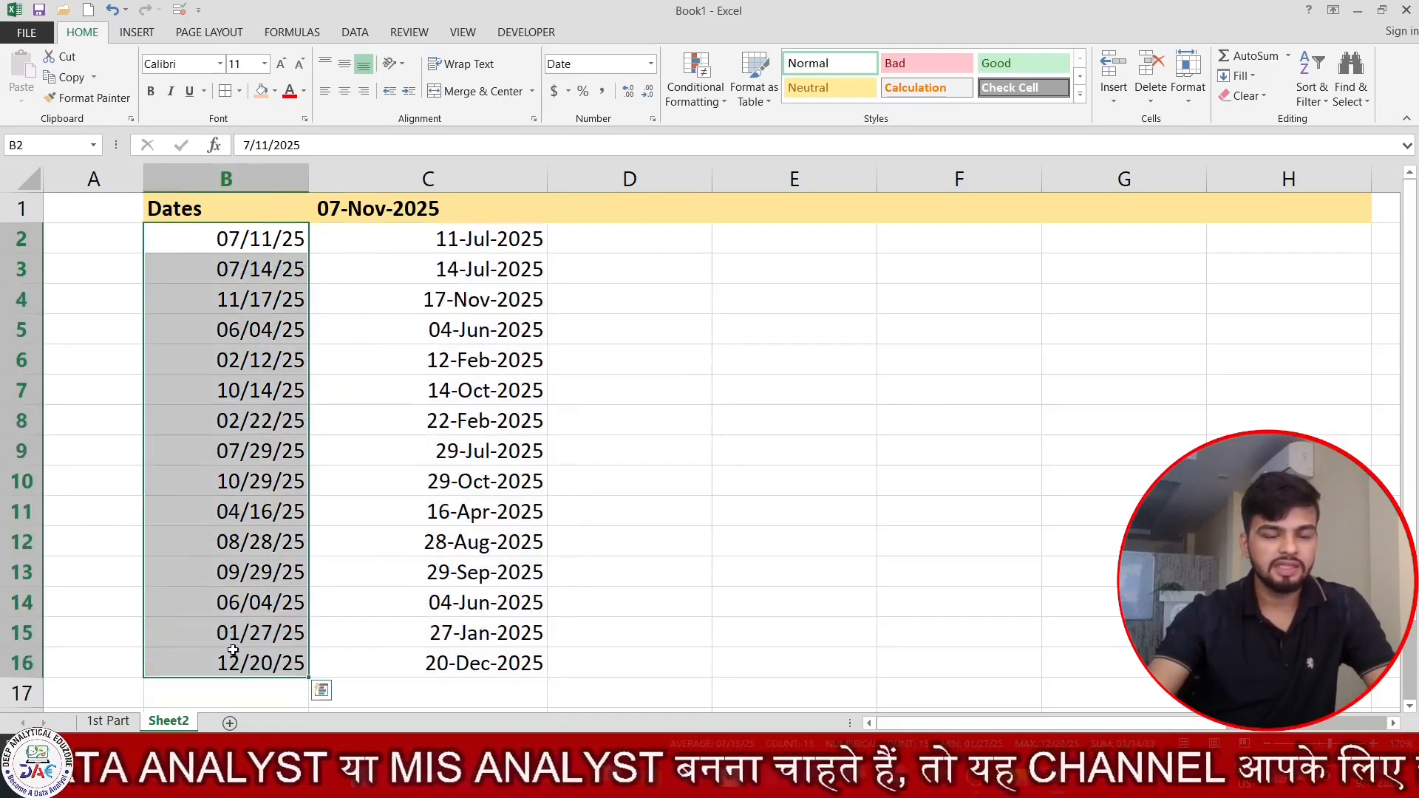
left_click(647, 201)
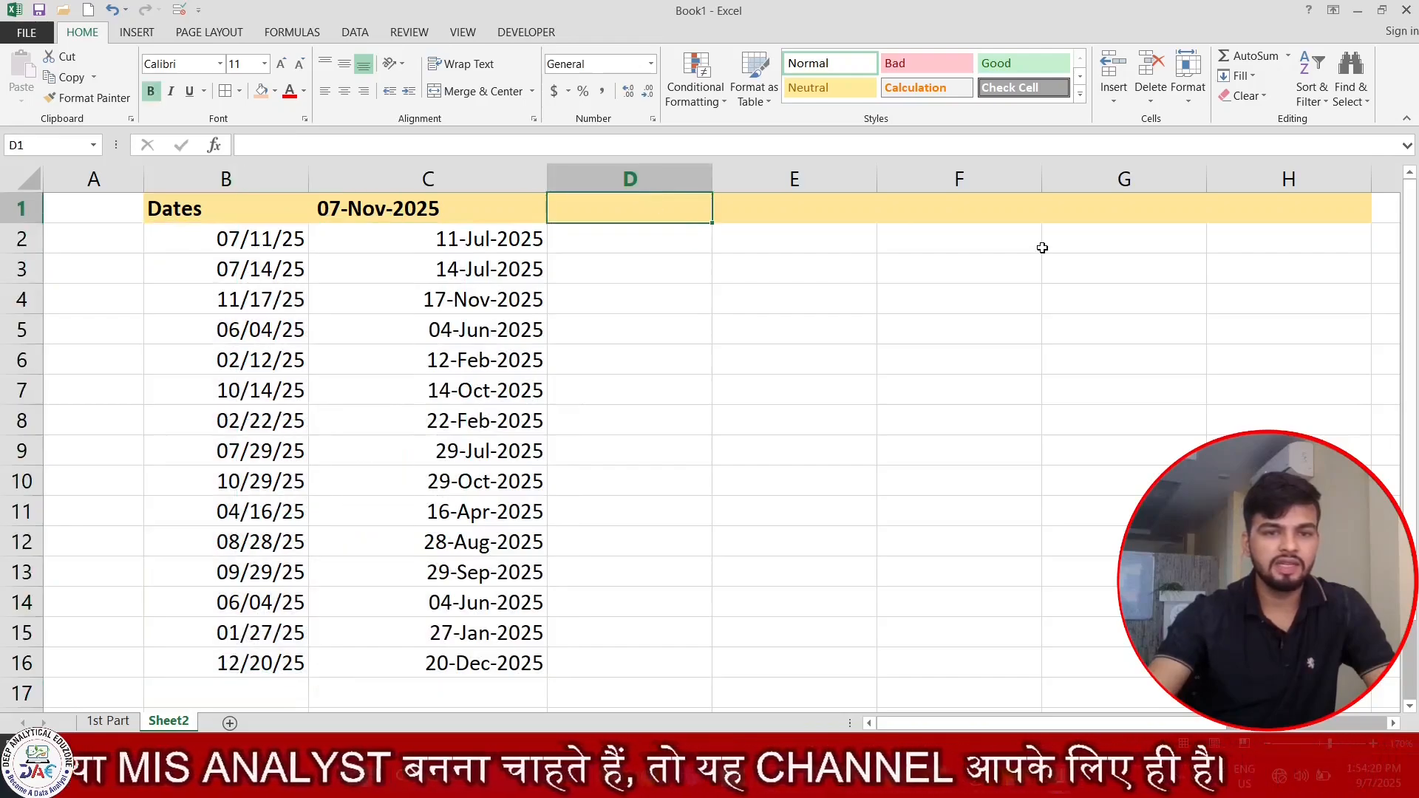
type("Nam")
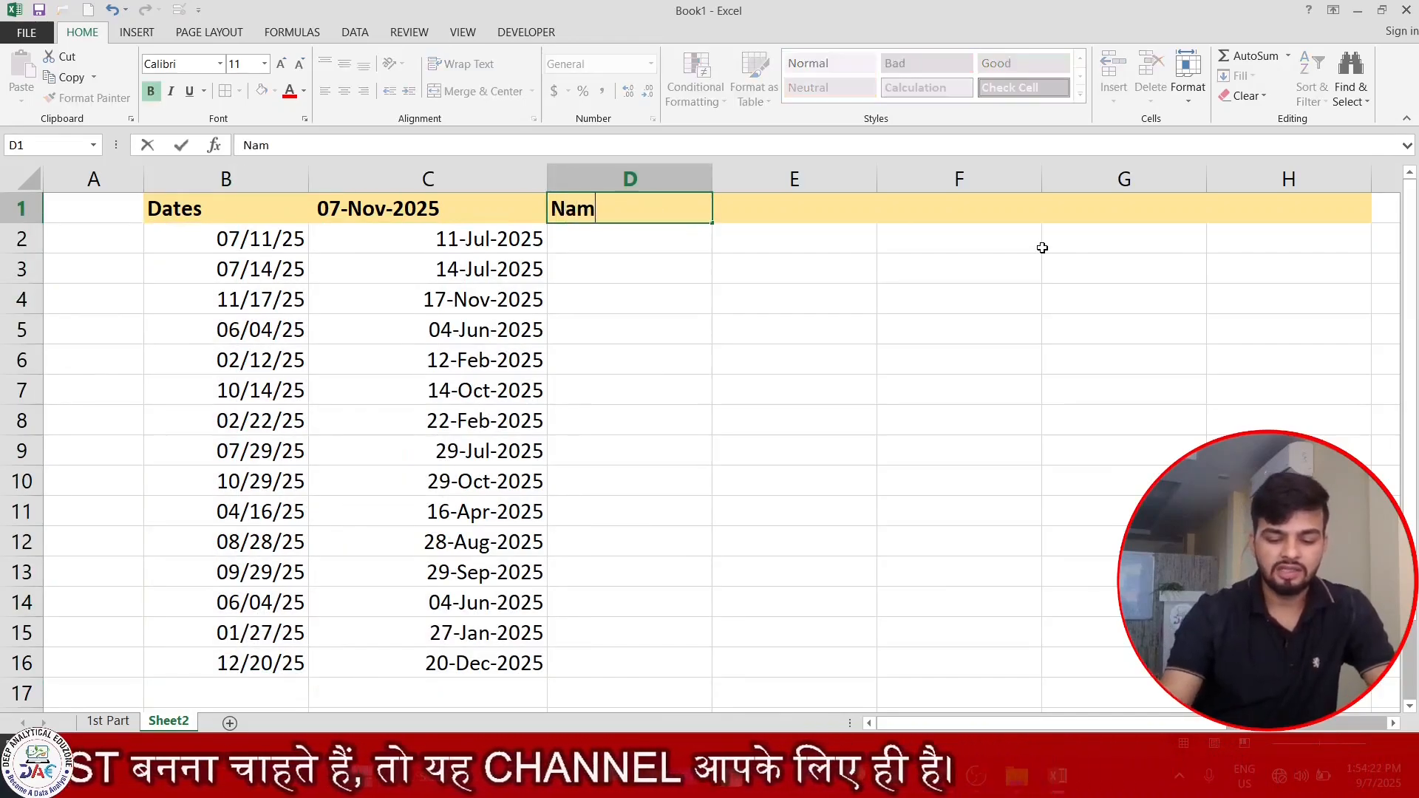
type("e of Day")
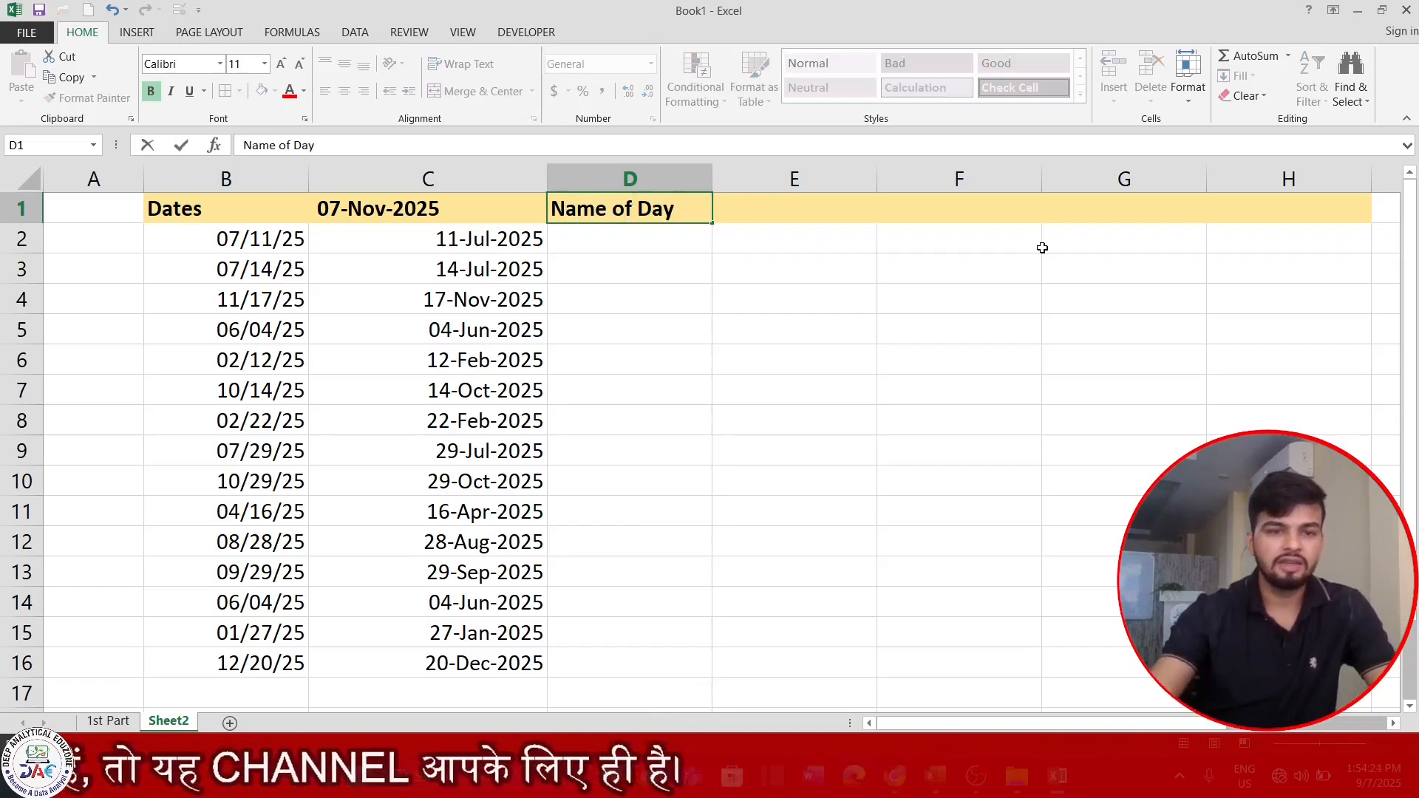
Copy the dates in B2:B16 into D2:D16 under the Name of Day header.
left_click(233, 243)
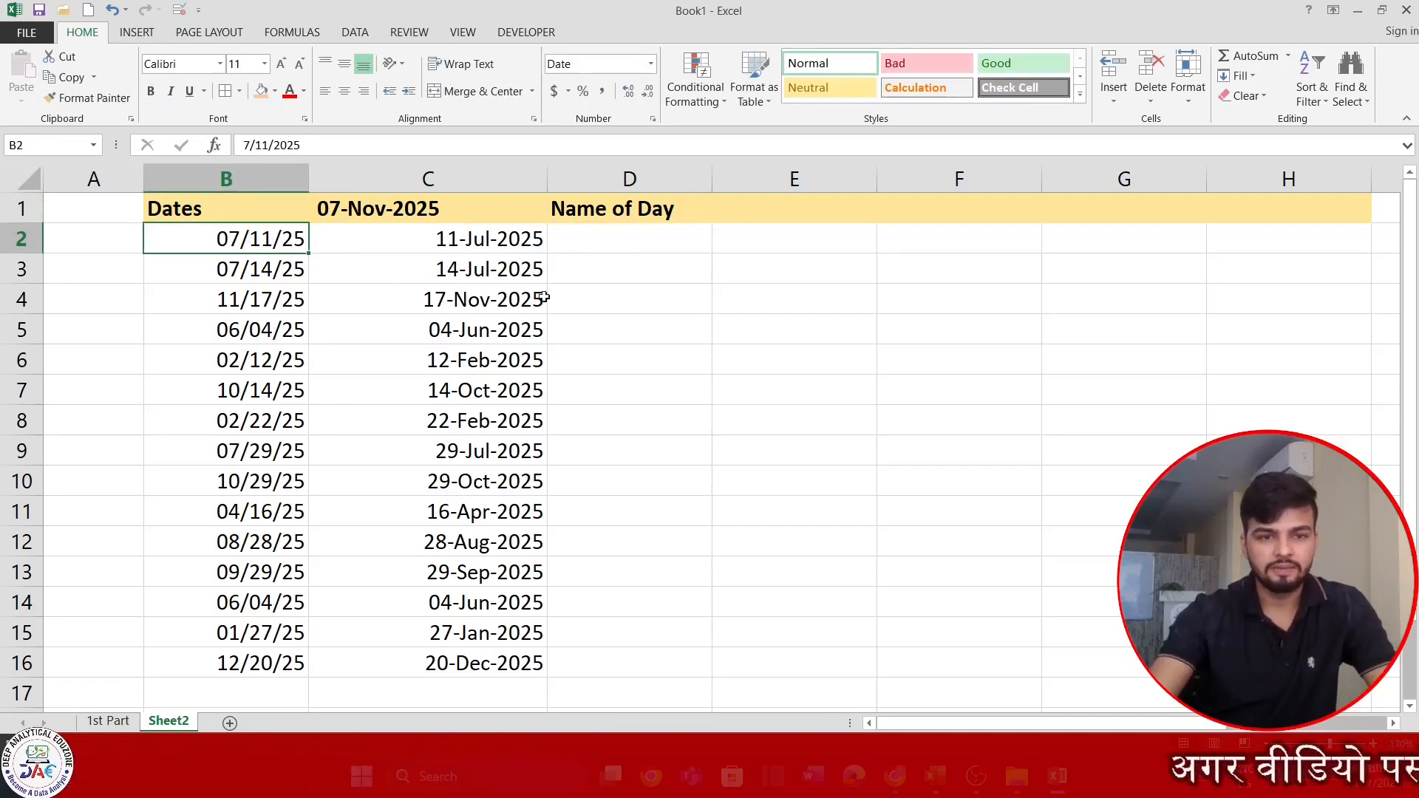
left_click_drag(234, 242, 263, 671)
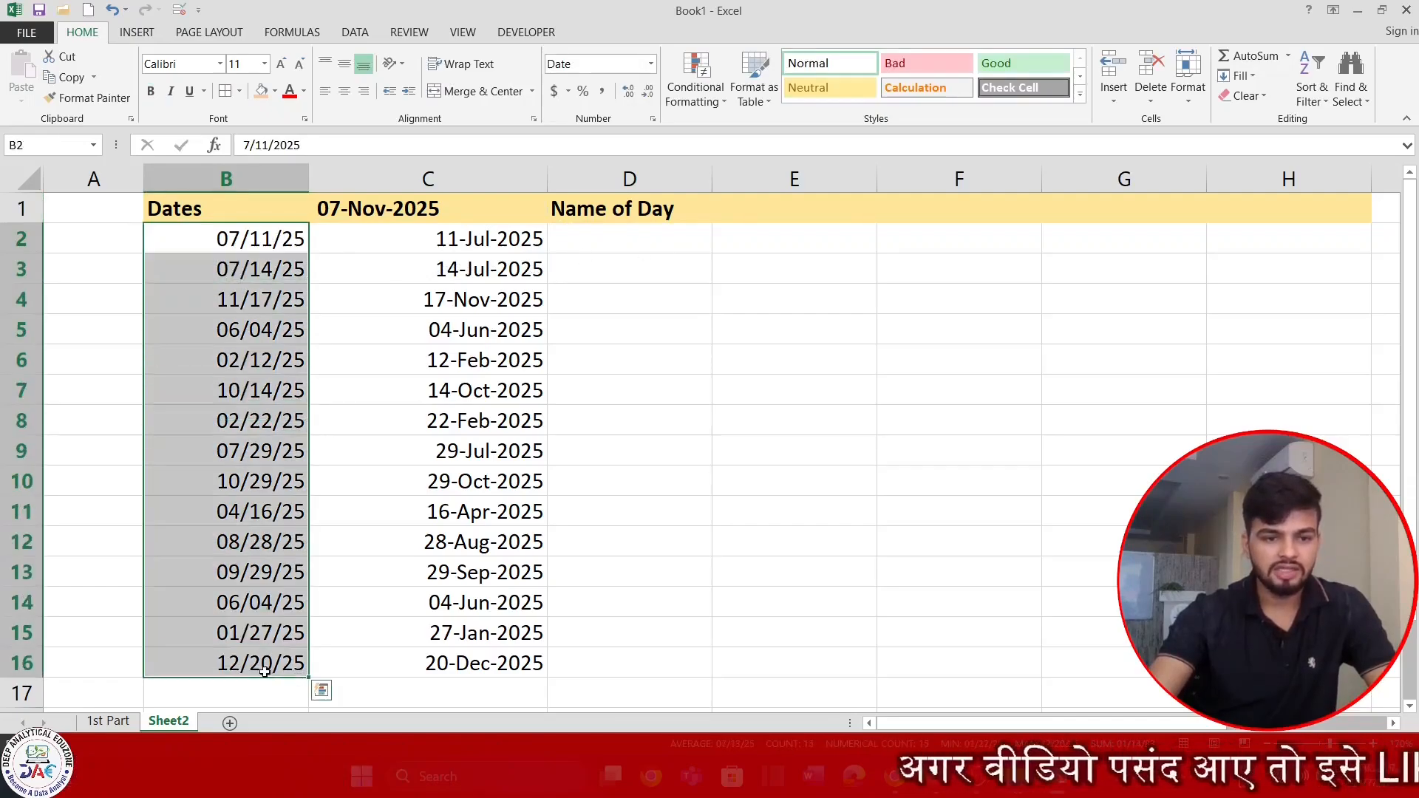
key("ctrl+c")
left_click(636, 243)
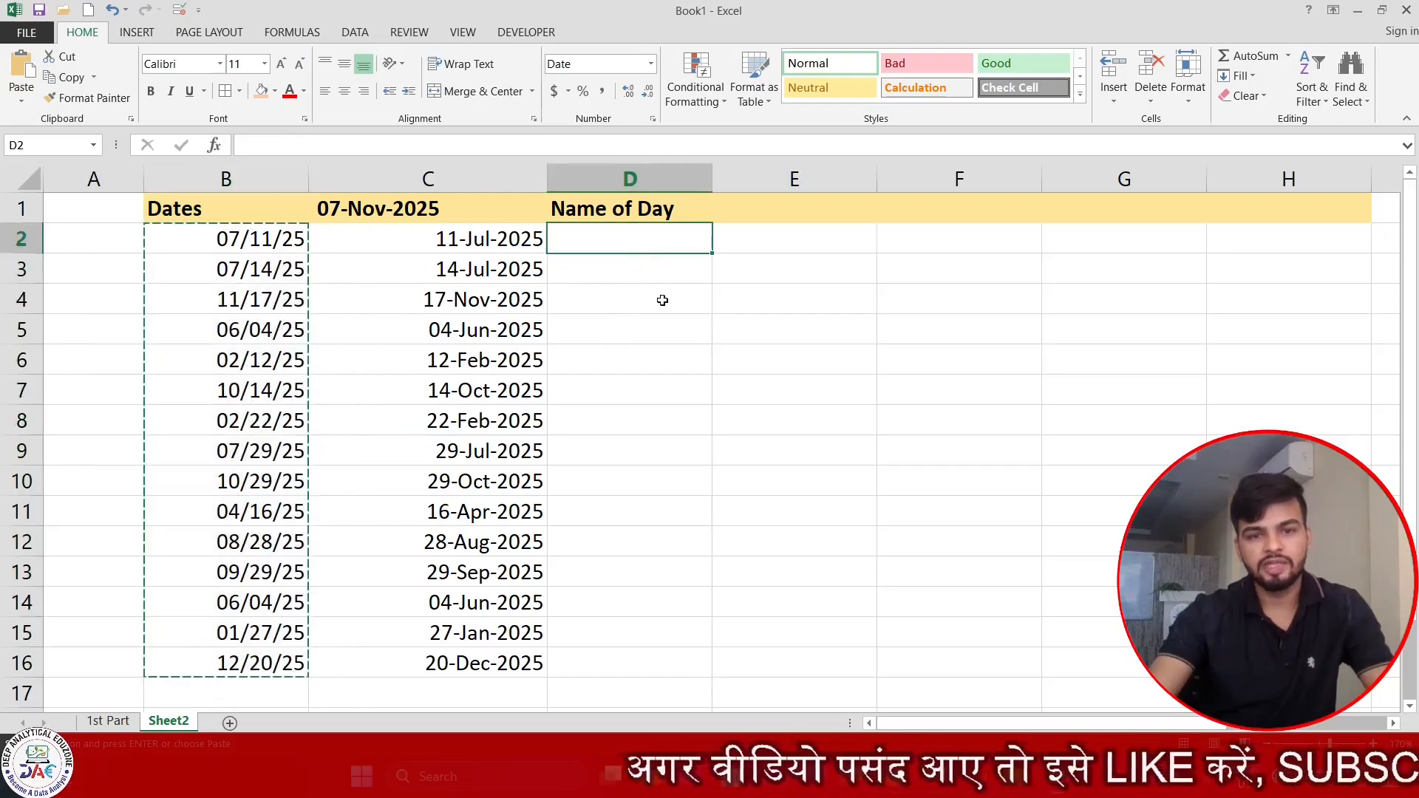
key("ctrl+v")
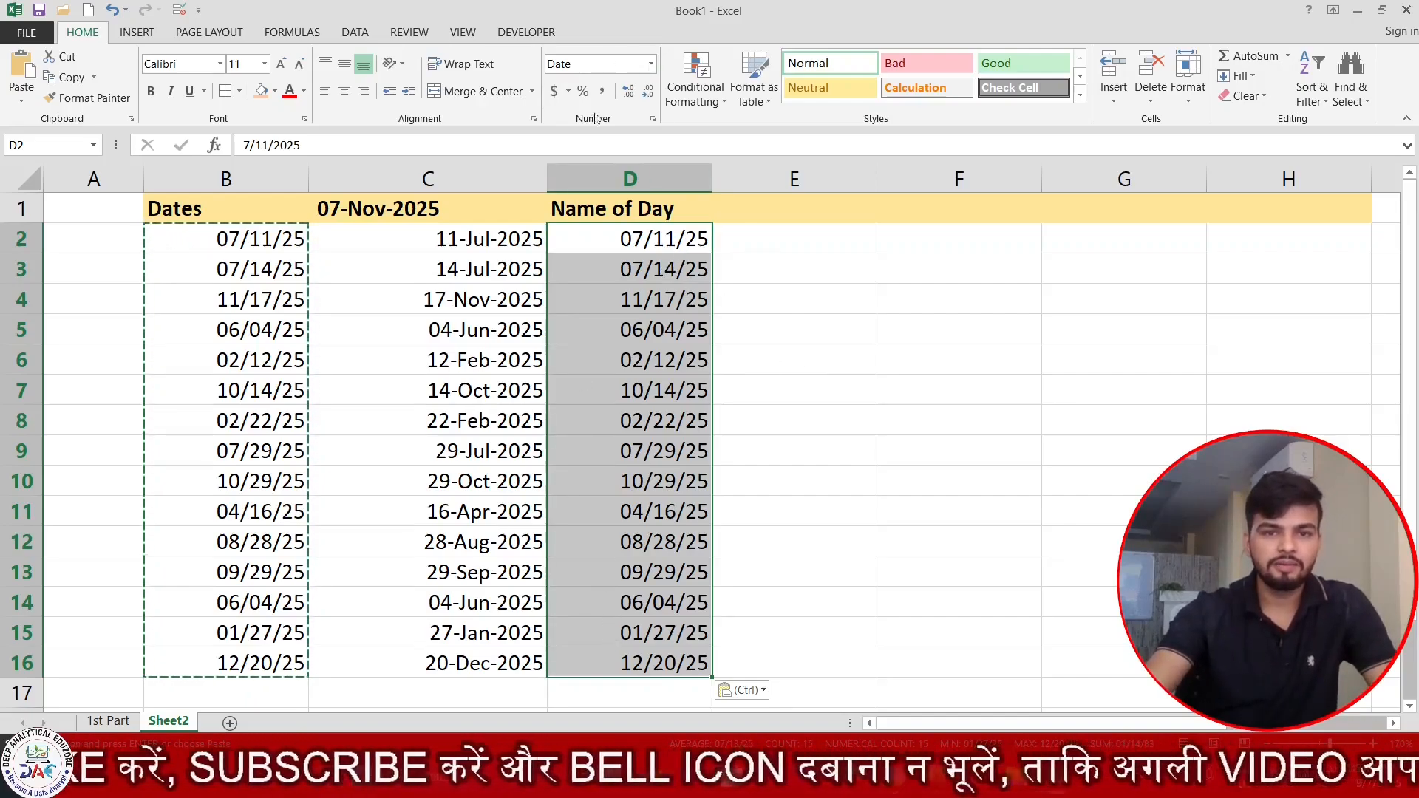
Apply the custom format DDDD to D2:D16 and compare the day names with the original dates.
left_click(653, 118)
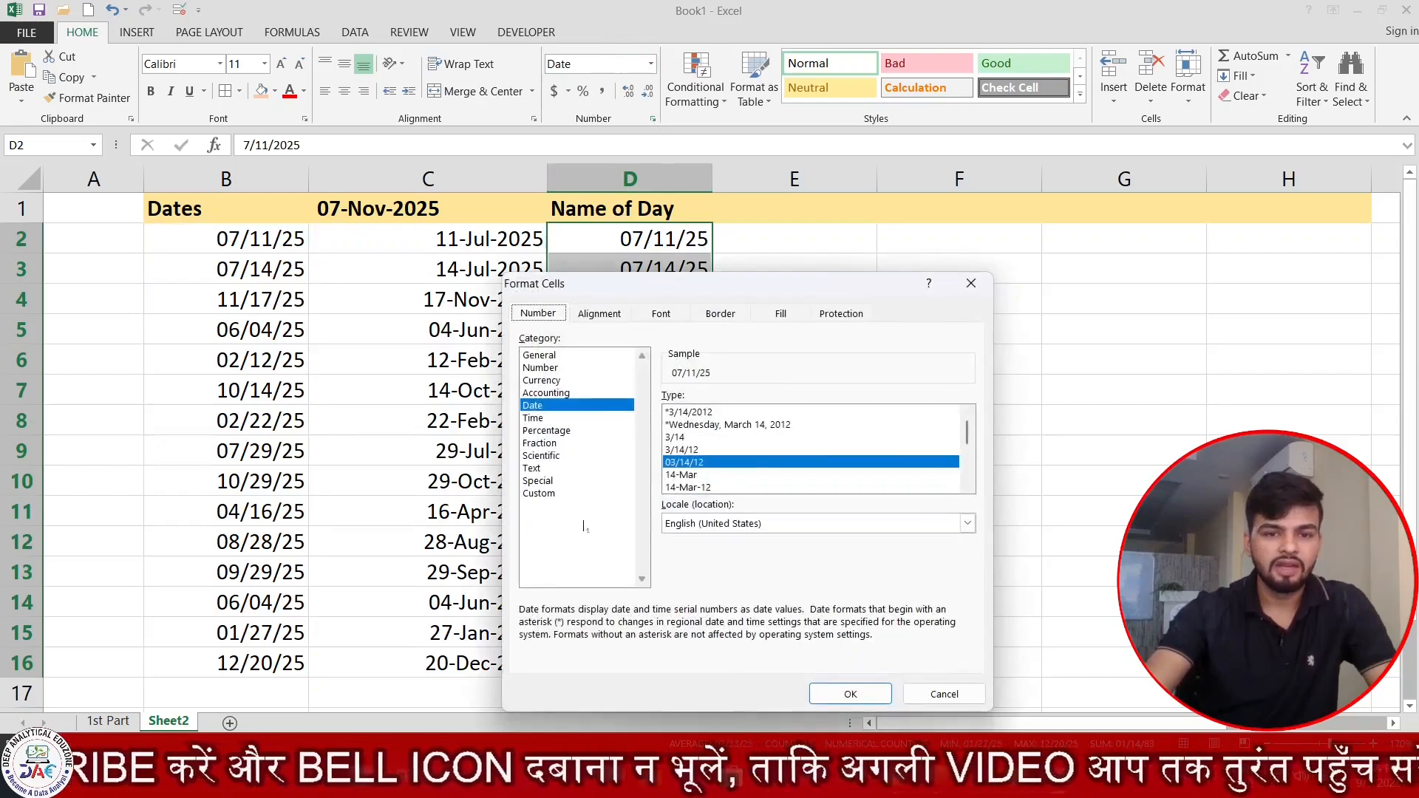
left_click(551, 493)
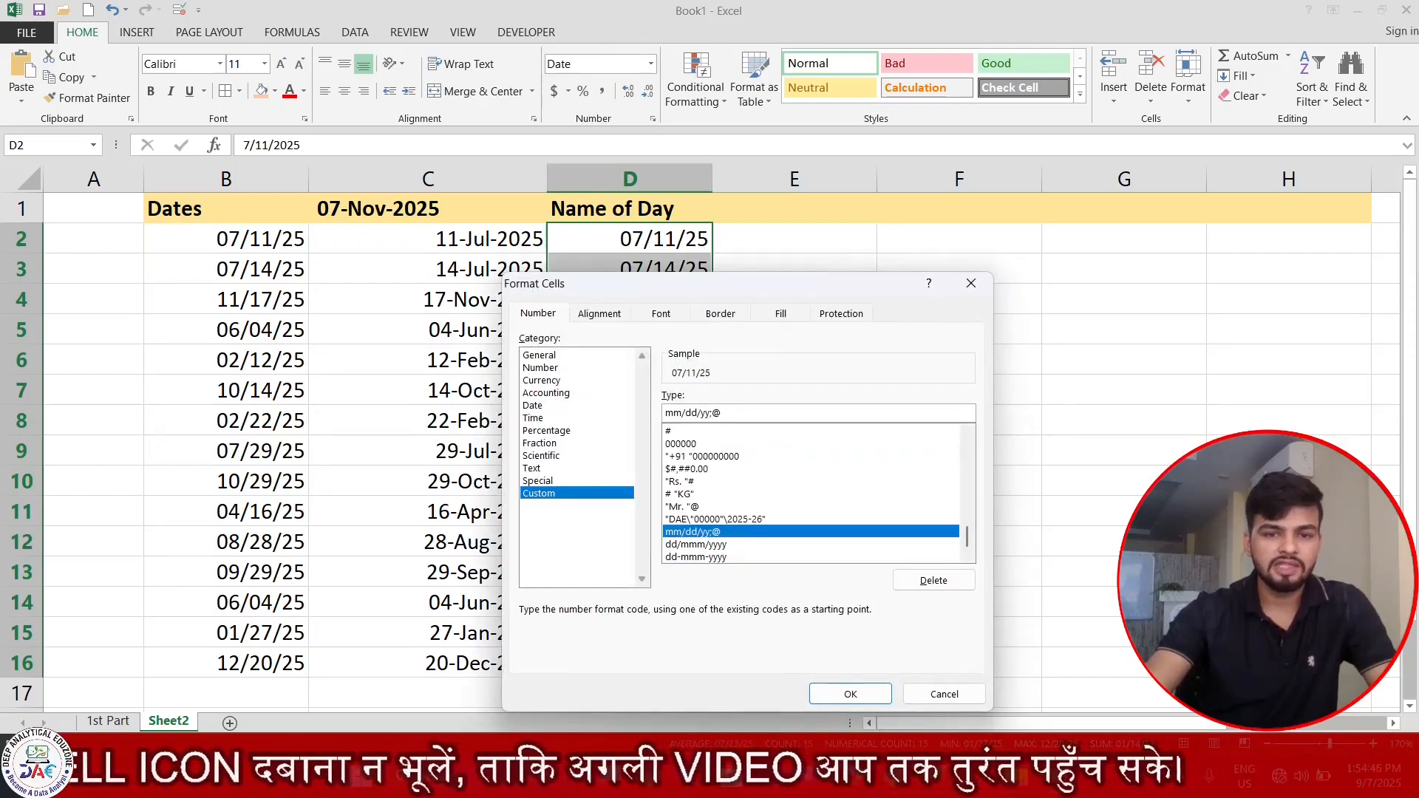
left_click_drag(722, 414, 645, 427)
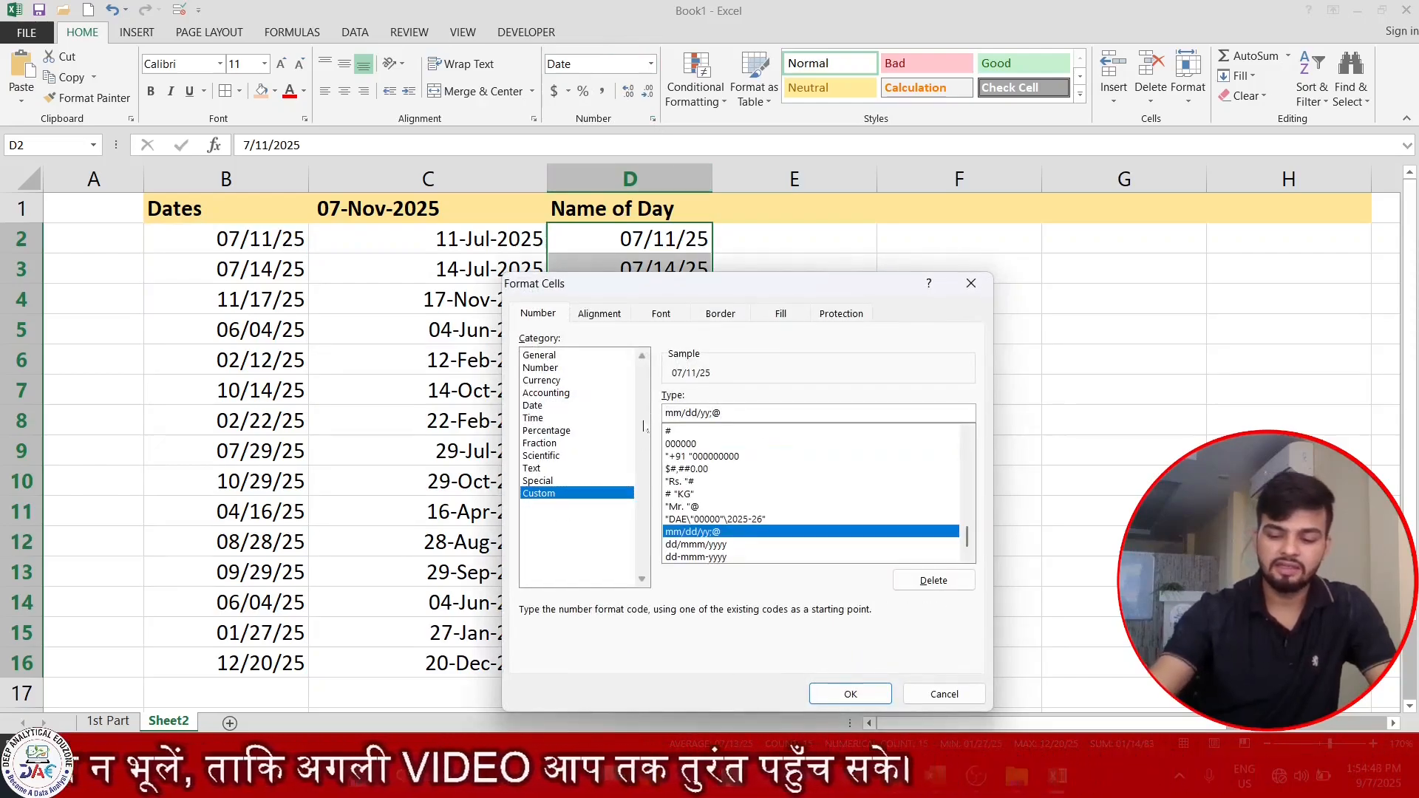
type("\\\\\\\\\\\\")
key("BackSpace")
key("BackSpace")
key("BackSpace")
key("BackSpace")
key("BackSpace")
key("BackSpace")
key("BackSpace")
key("BackSpace")
key("BackSpace")
key("BackSpace")
key("BackSpace")
key("BackSpace")
key("BackSpace")
key("BackSpace")
key("BackSpace")
key("BackSpace")
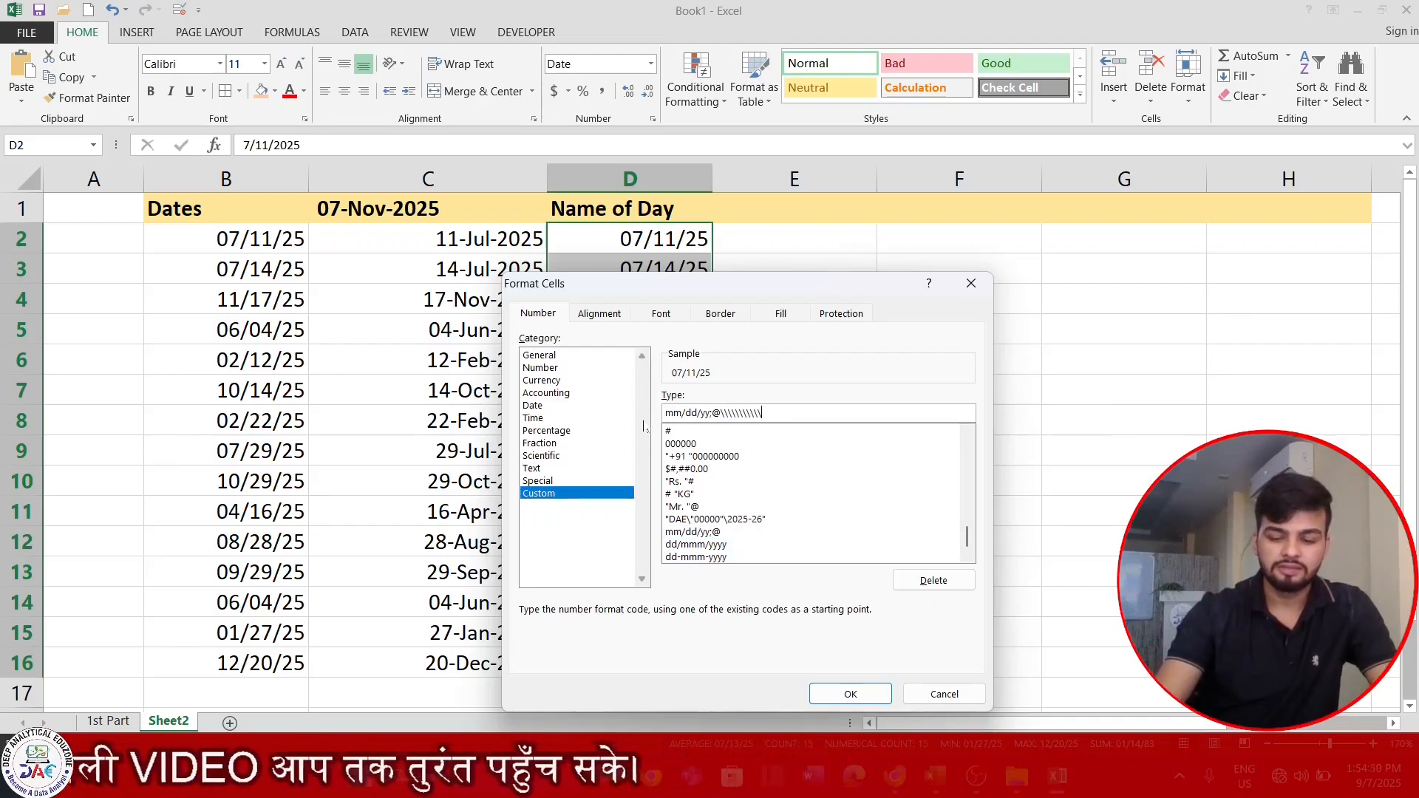
key("BackSpace")
key("BackSpace")
key("BackSpace")
key("BackSpace")
key("BackSpace")
key("BackSpace")
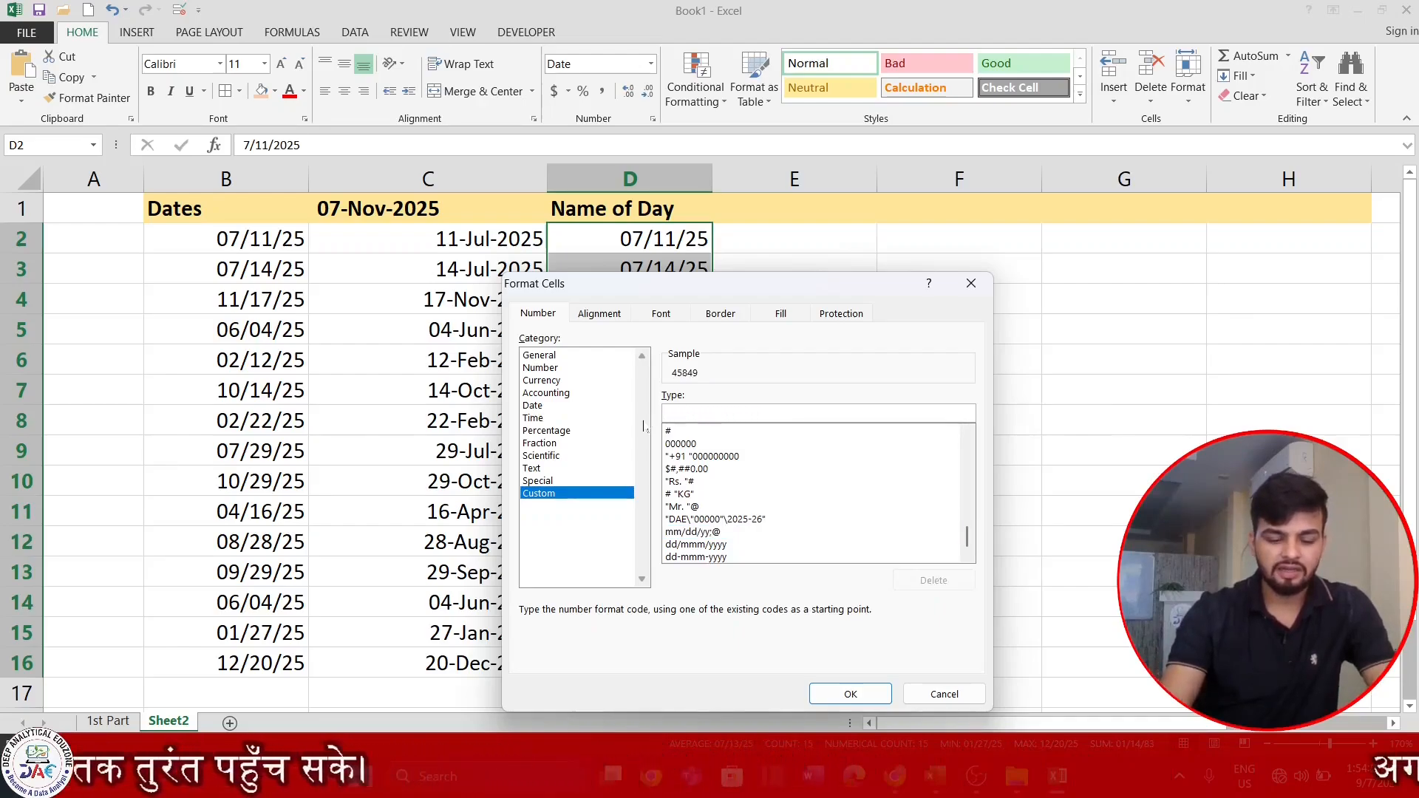
type("DDDD")
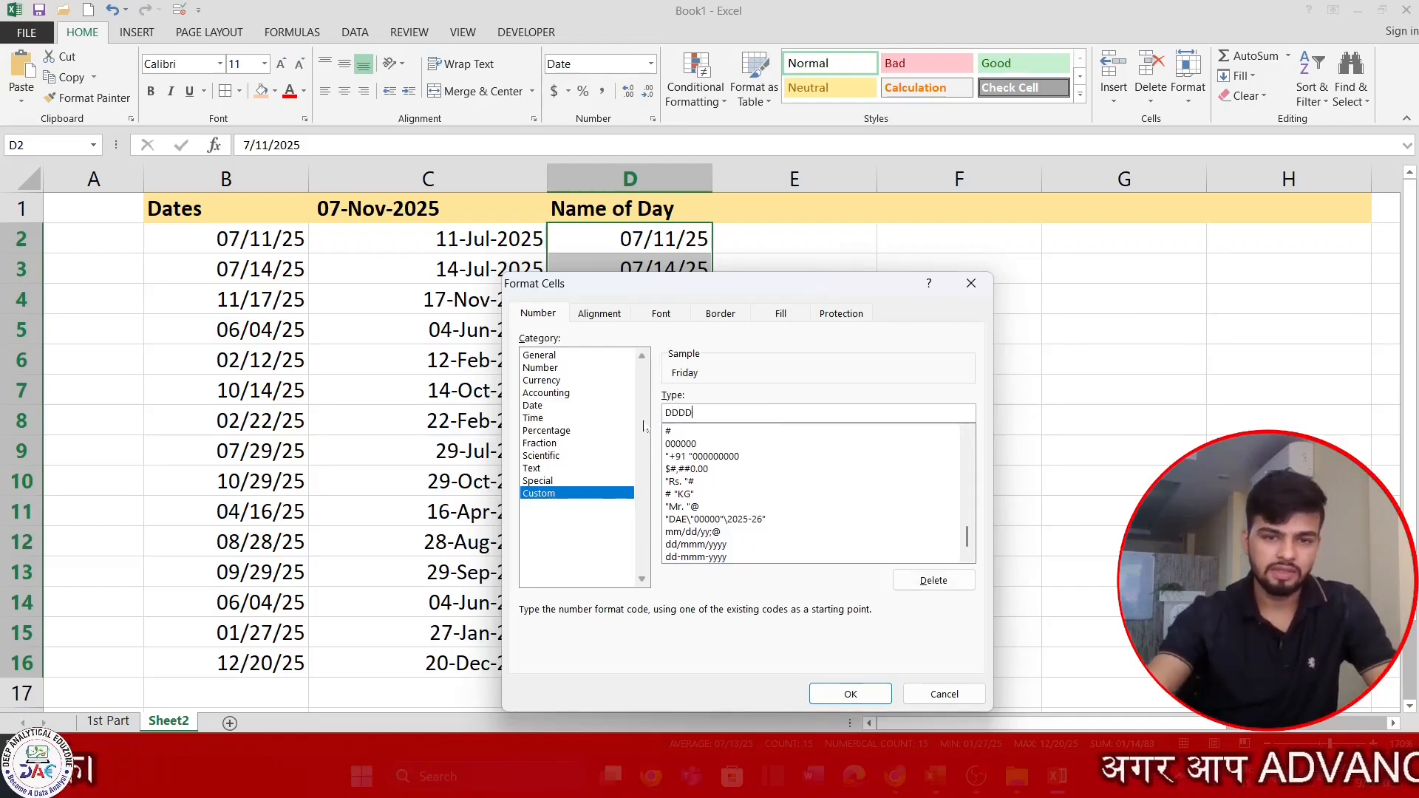
left_click_drag(746, 283, 1008, 82)
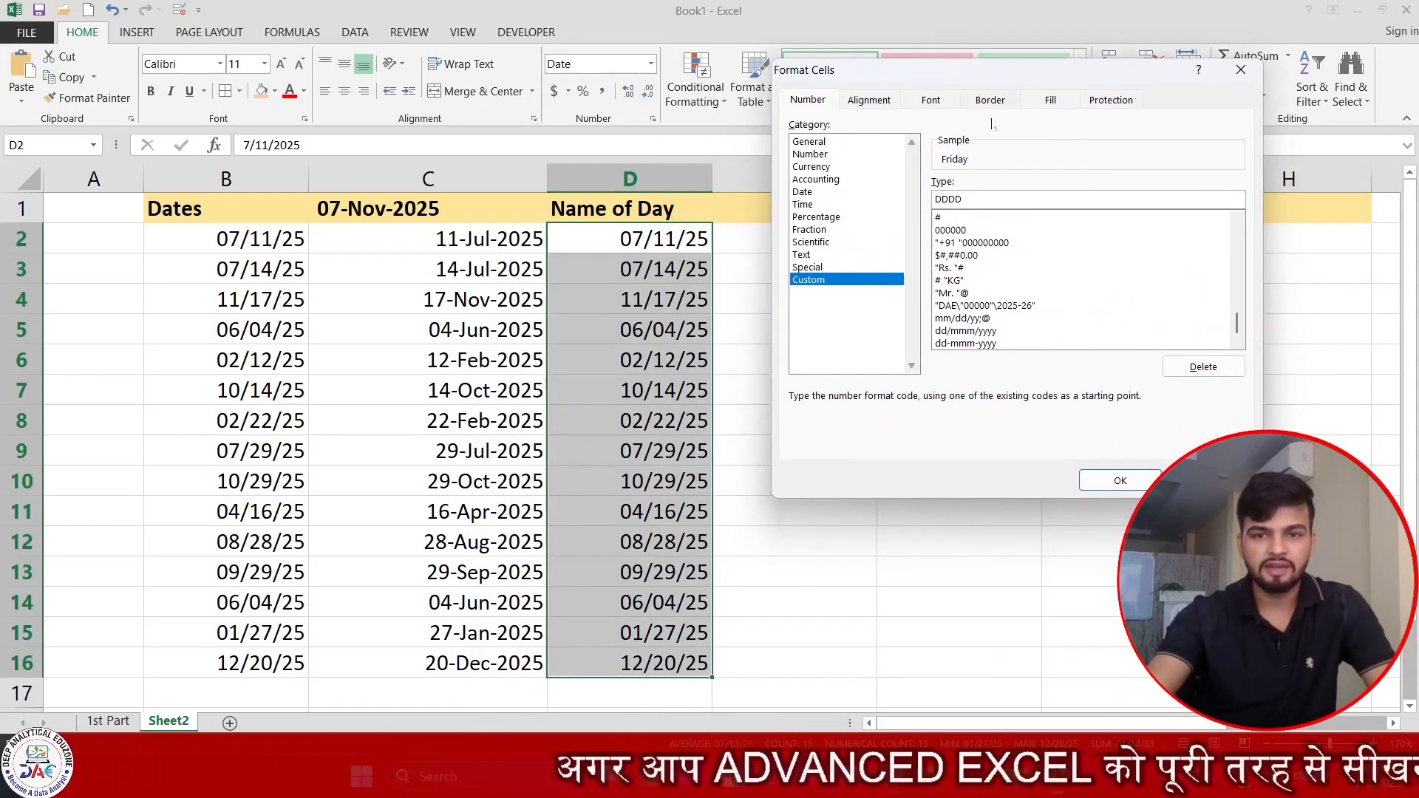
left_click(1122, 479)
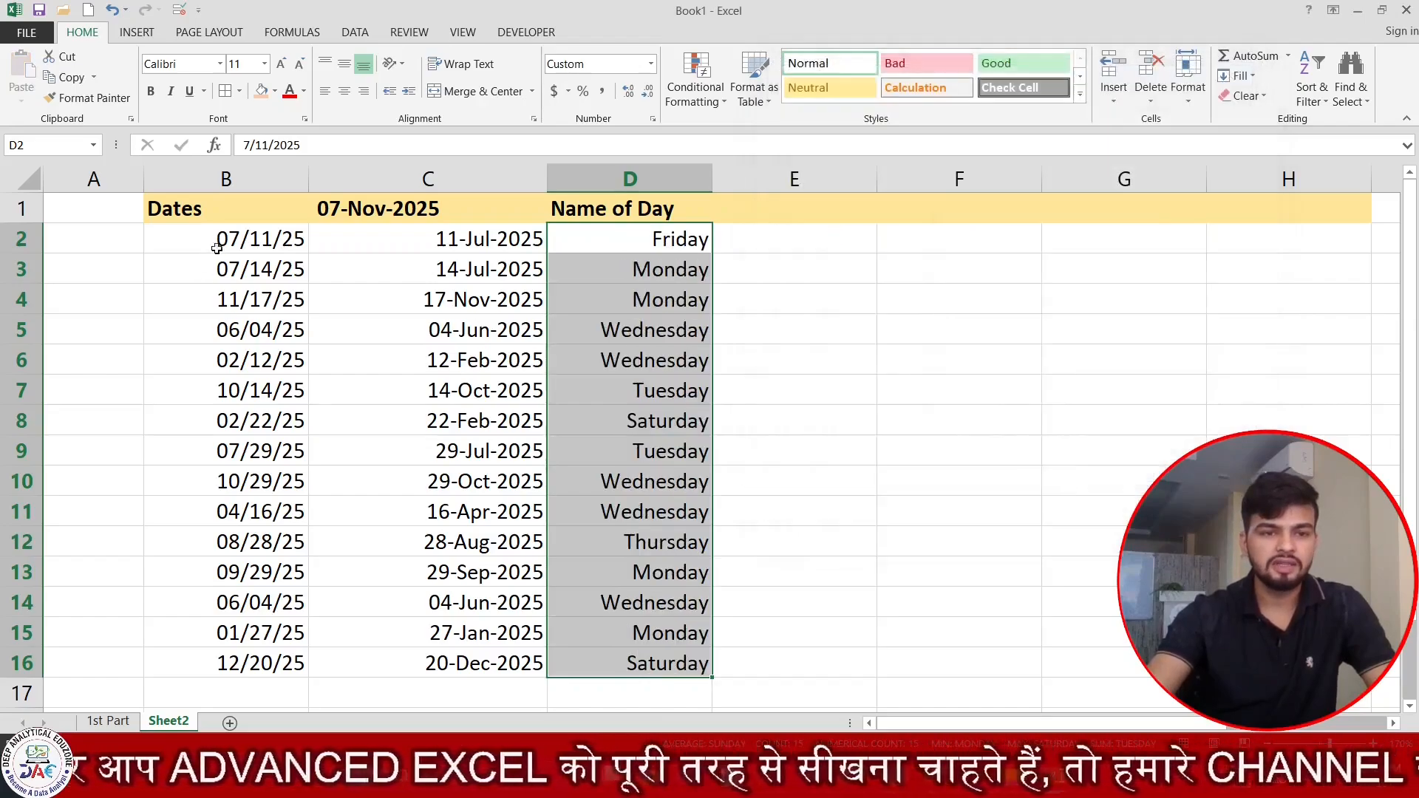
left_click_drag(216, 249, 222, 602)
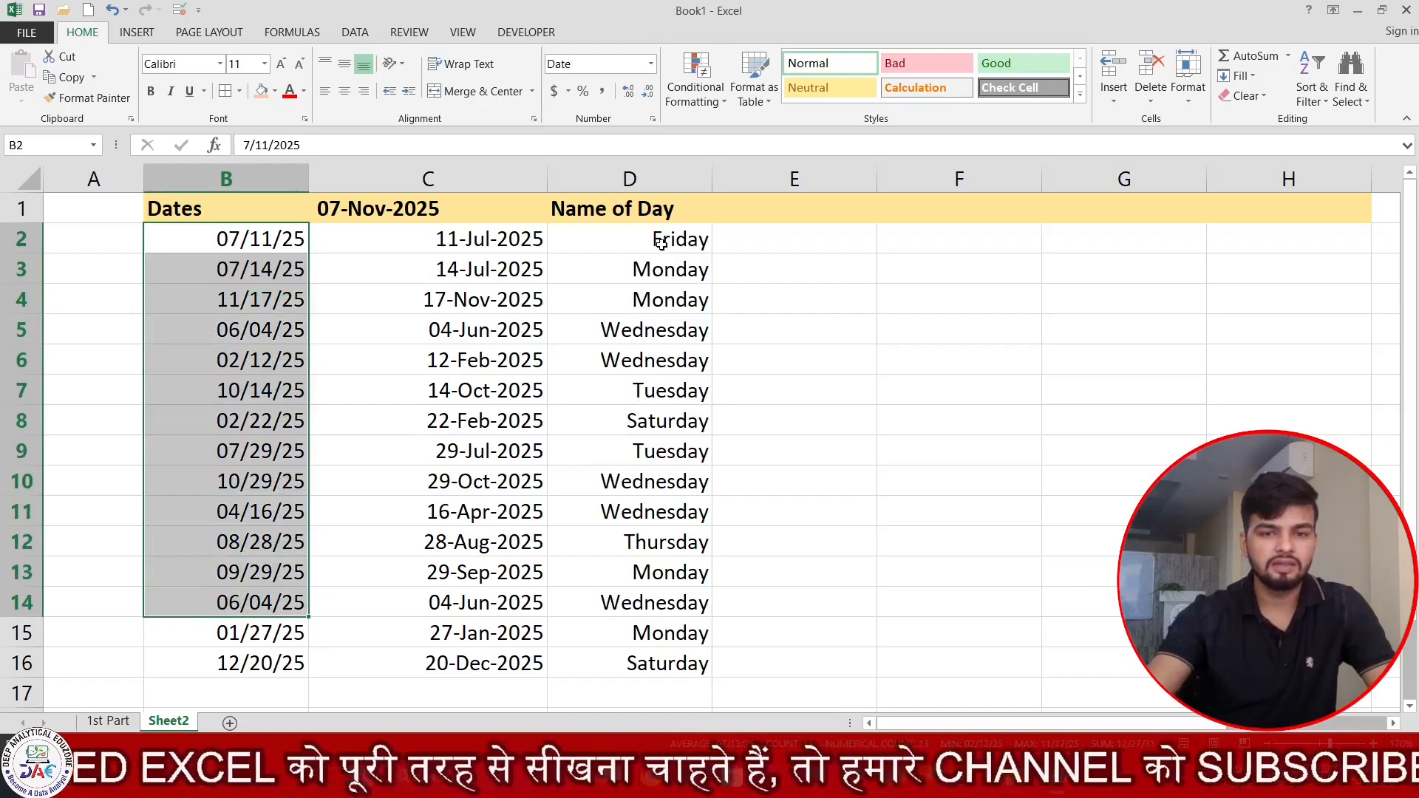
left_click_drag(661, 243, 666, 634)
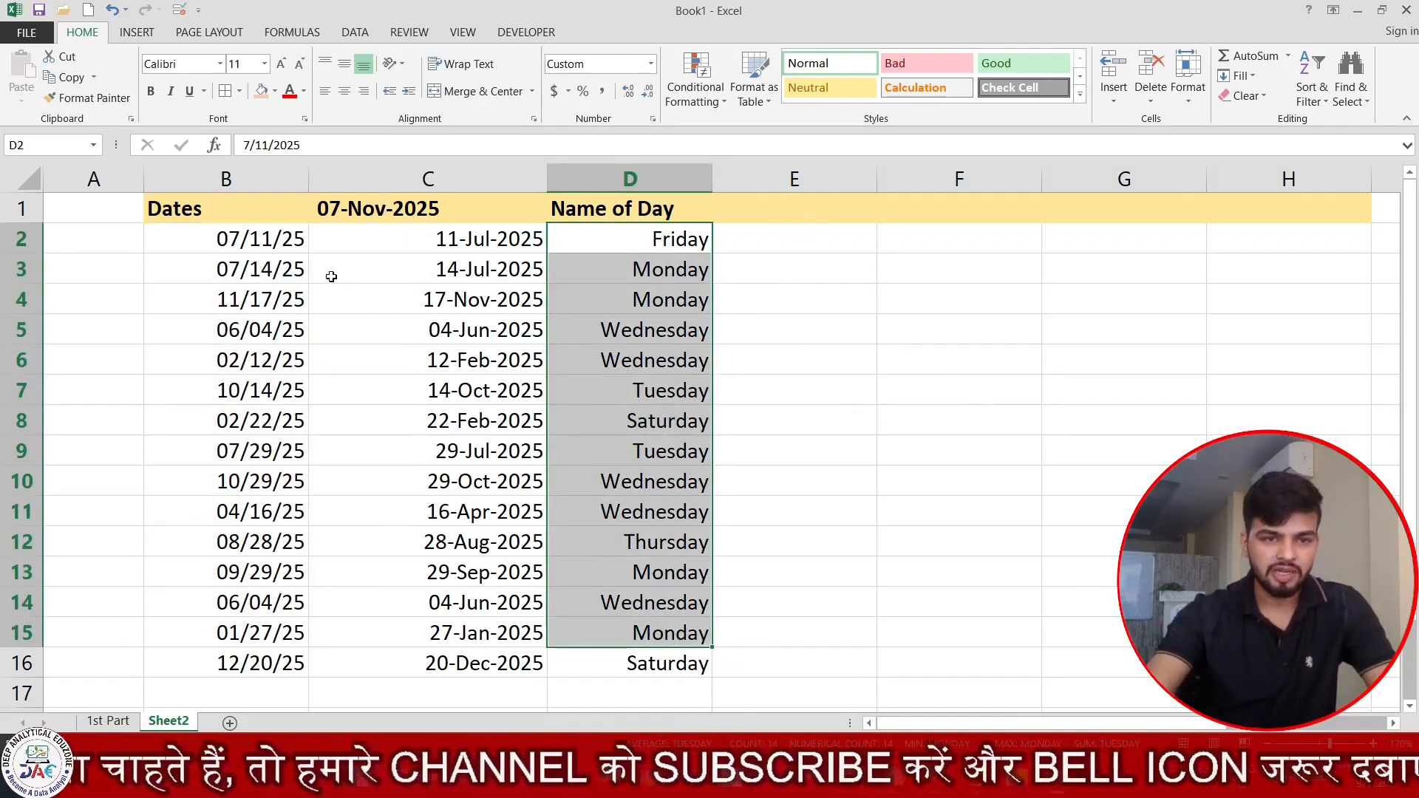
Enter the header Name of Month in cell E1.
left_click(817, 207)
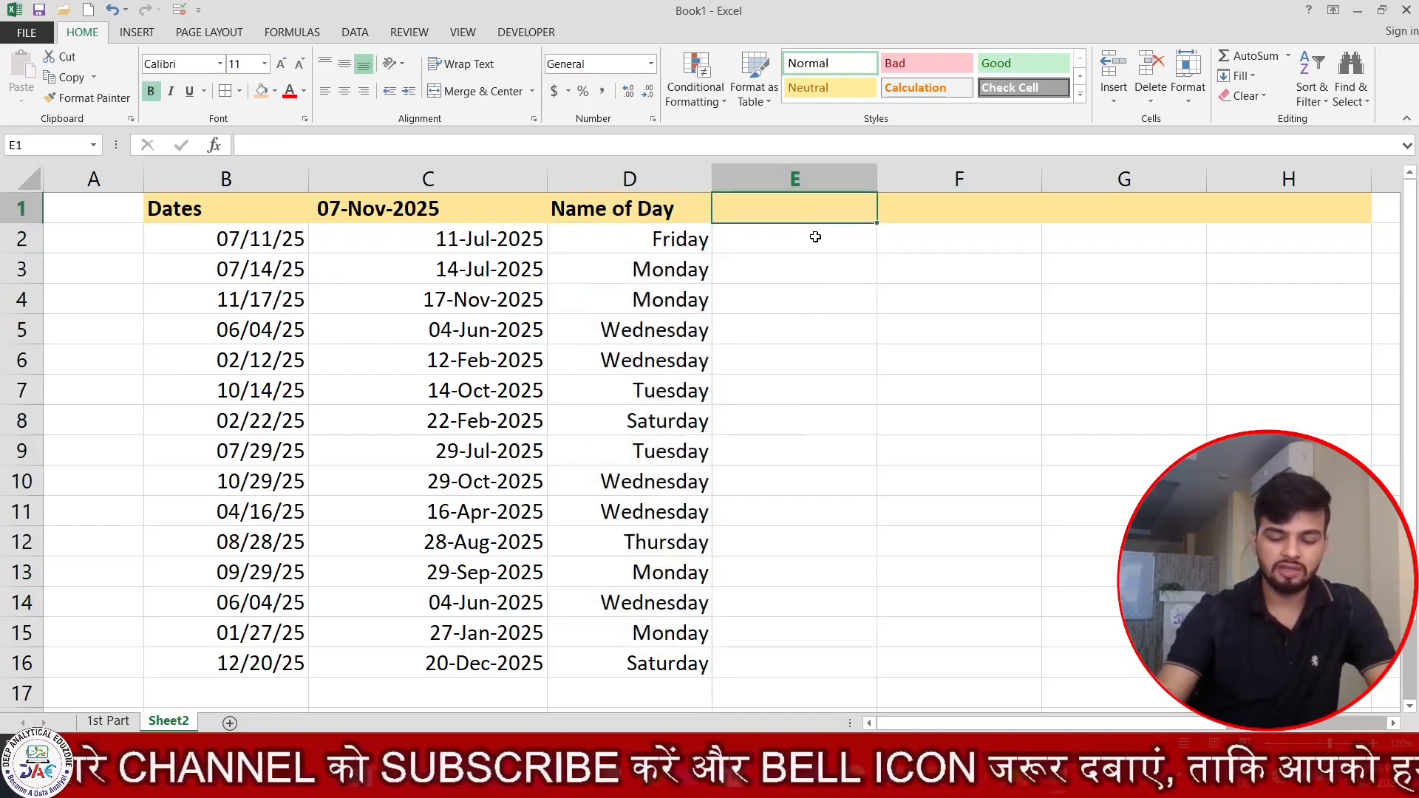
type("Name f Mont")
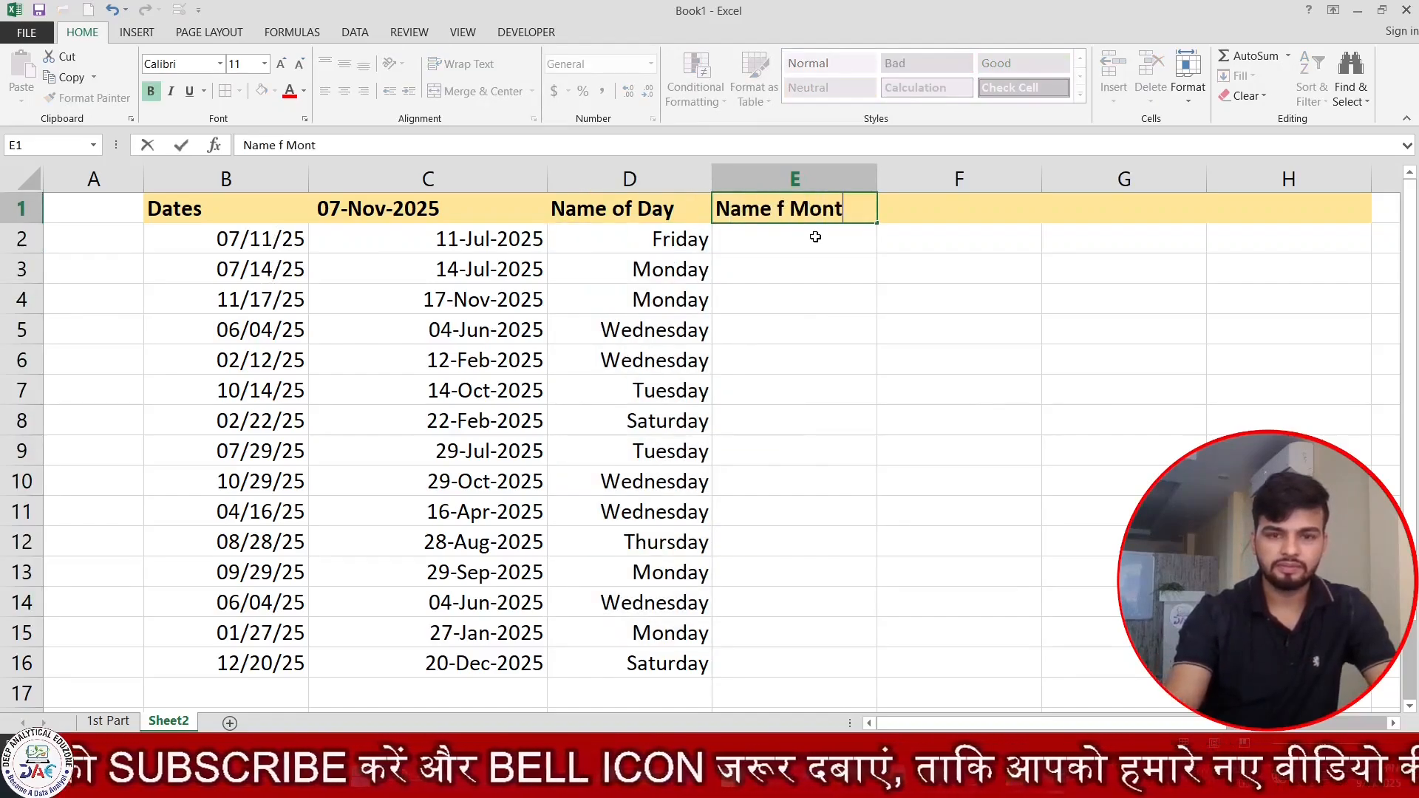
type("h")
key("BackSpace")
key("BackSpace")
key("BackSpace")
key("BackSpace")
key("BackSpace")
key("BackSpace")
key("BackSpace")
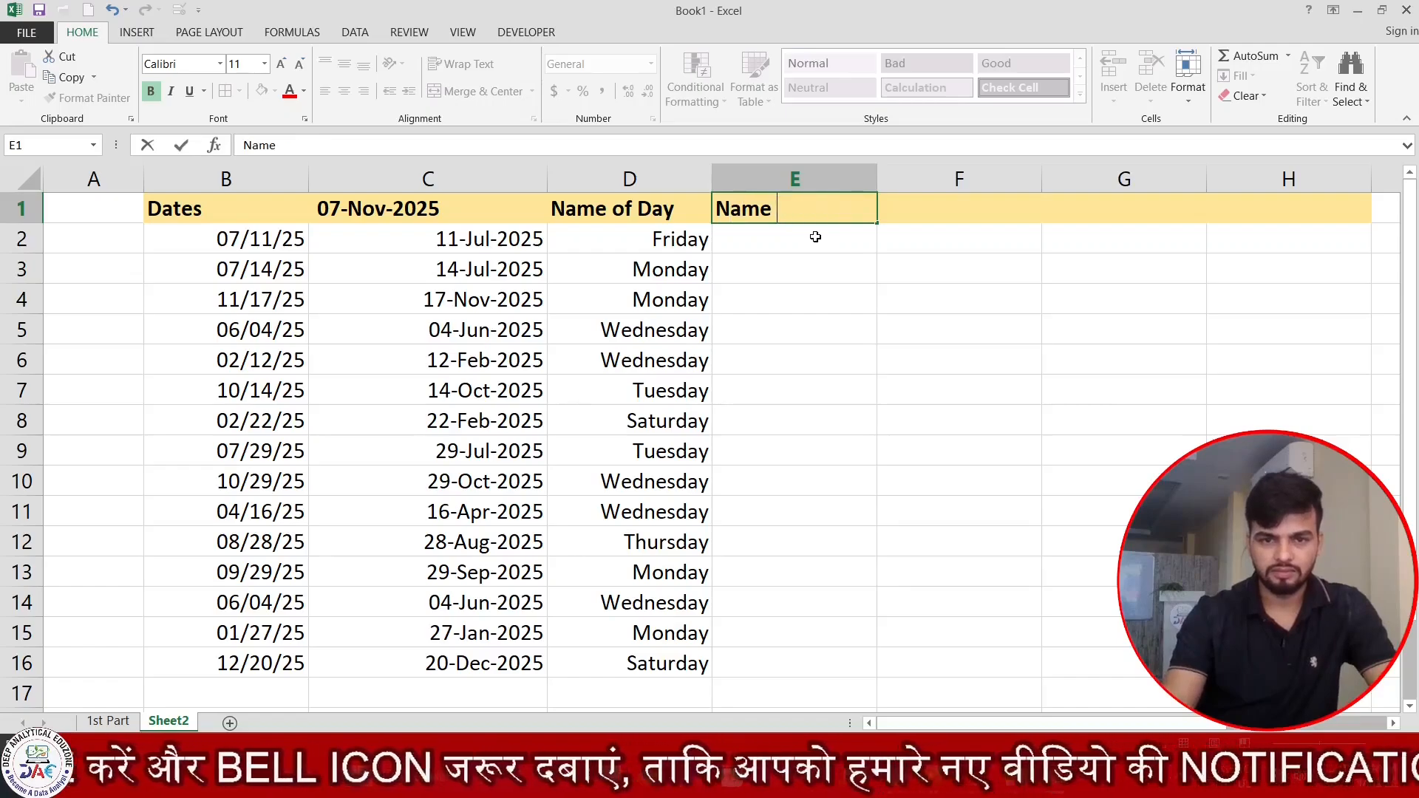
type("of Month")
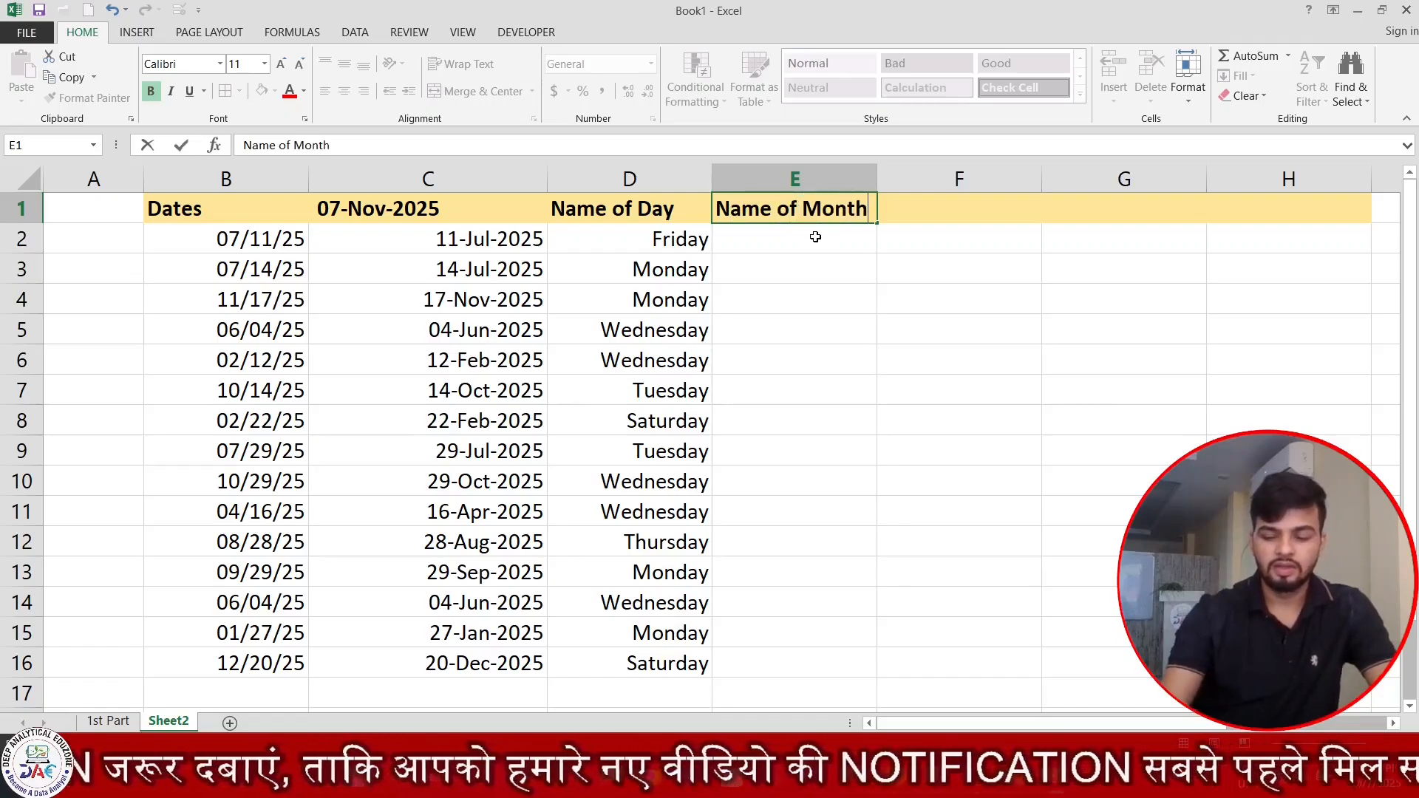
Copy the dates in B2:B16 into E2:E16 under the Name of Month header.
key("Return")
key("Up")
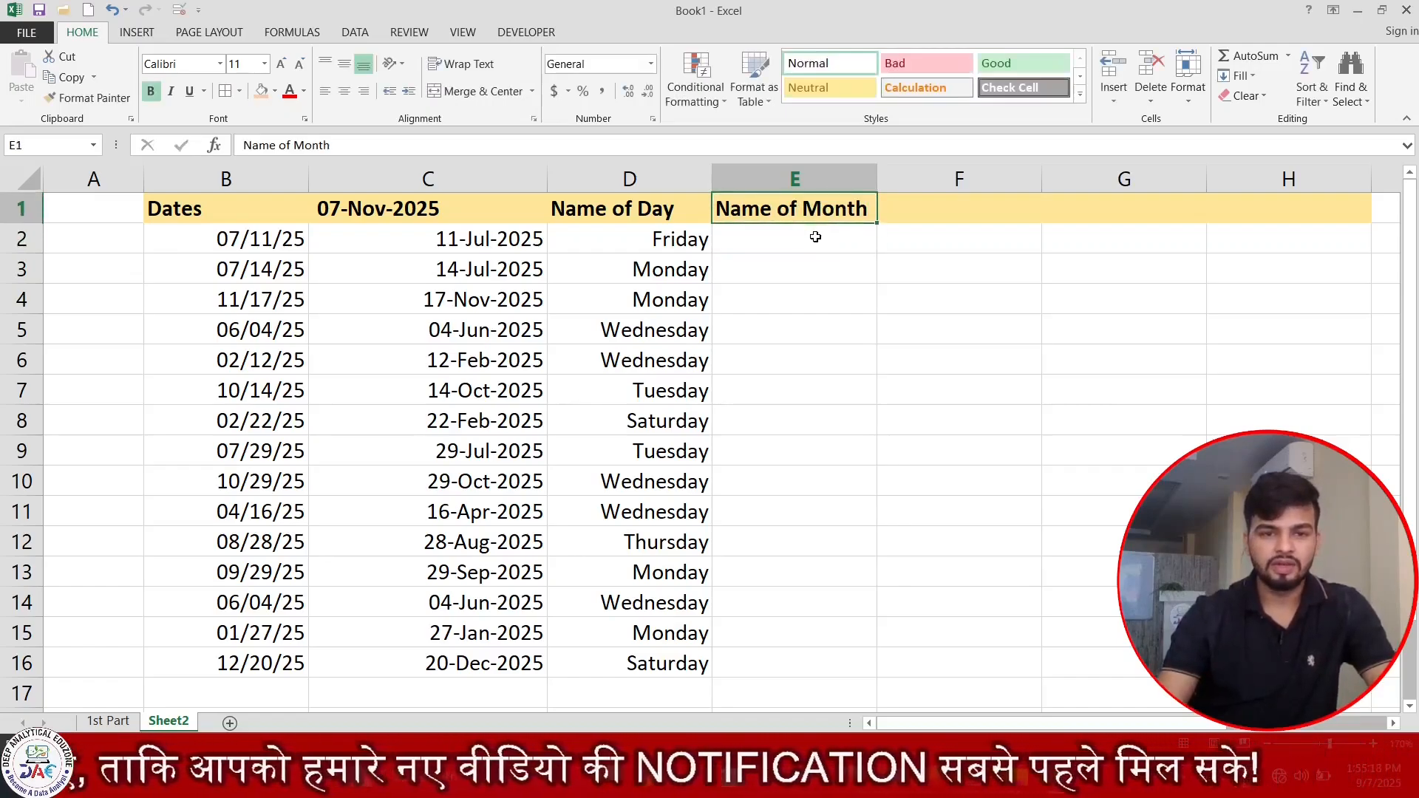
key("Left")
key("Left")
key("Left")
key("ctrl+shift+Down")
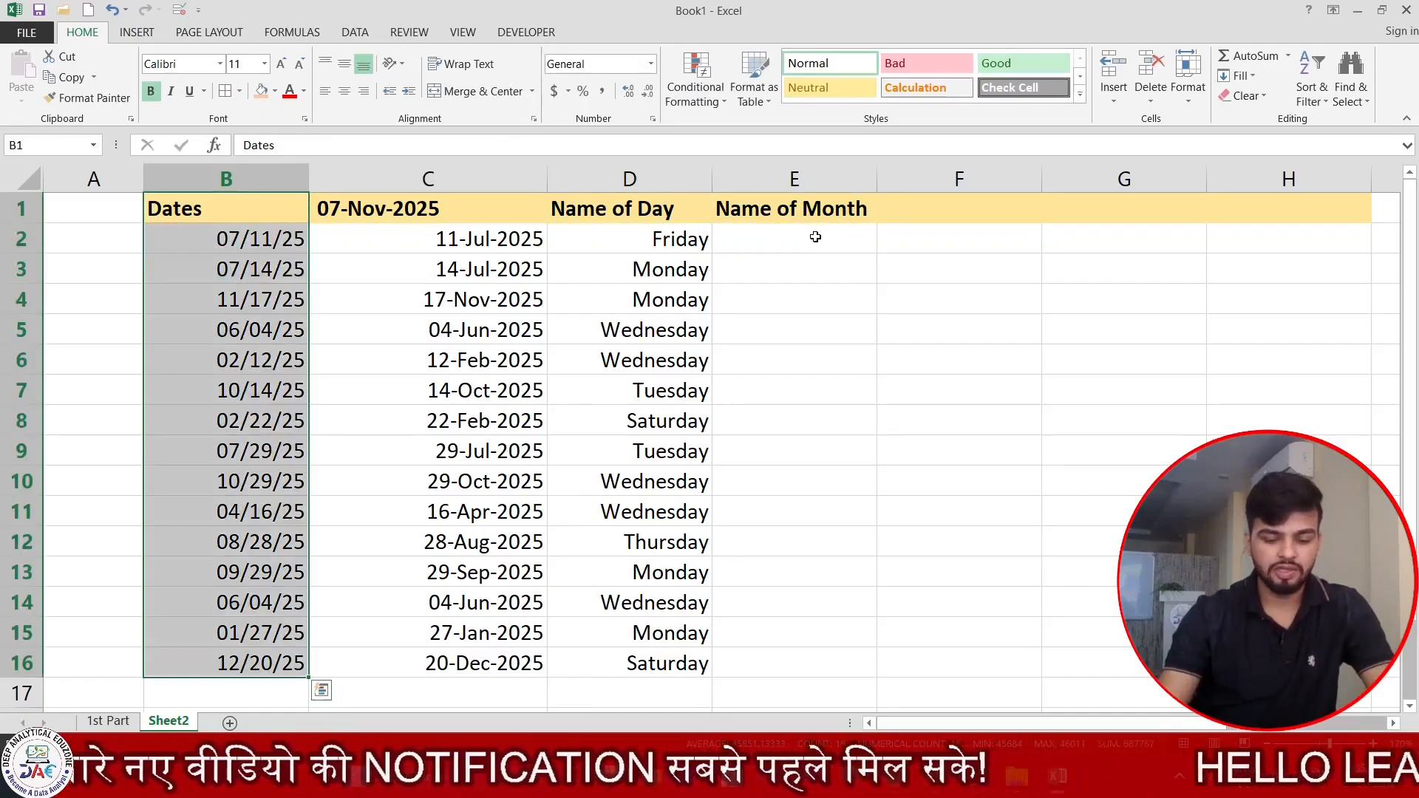
key("ctrl+c")
key("Down")
key("ctrl+shift+Down")
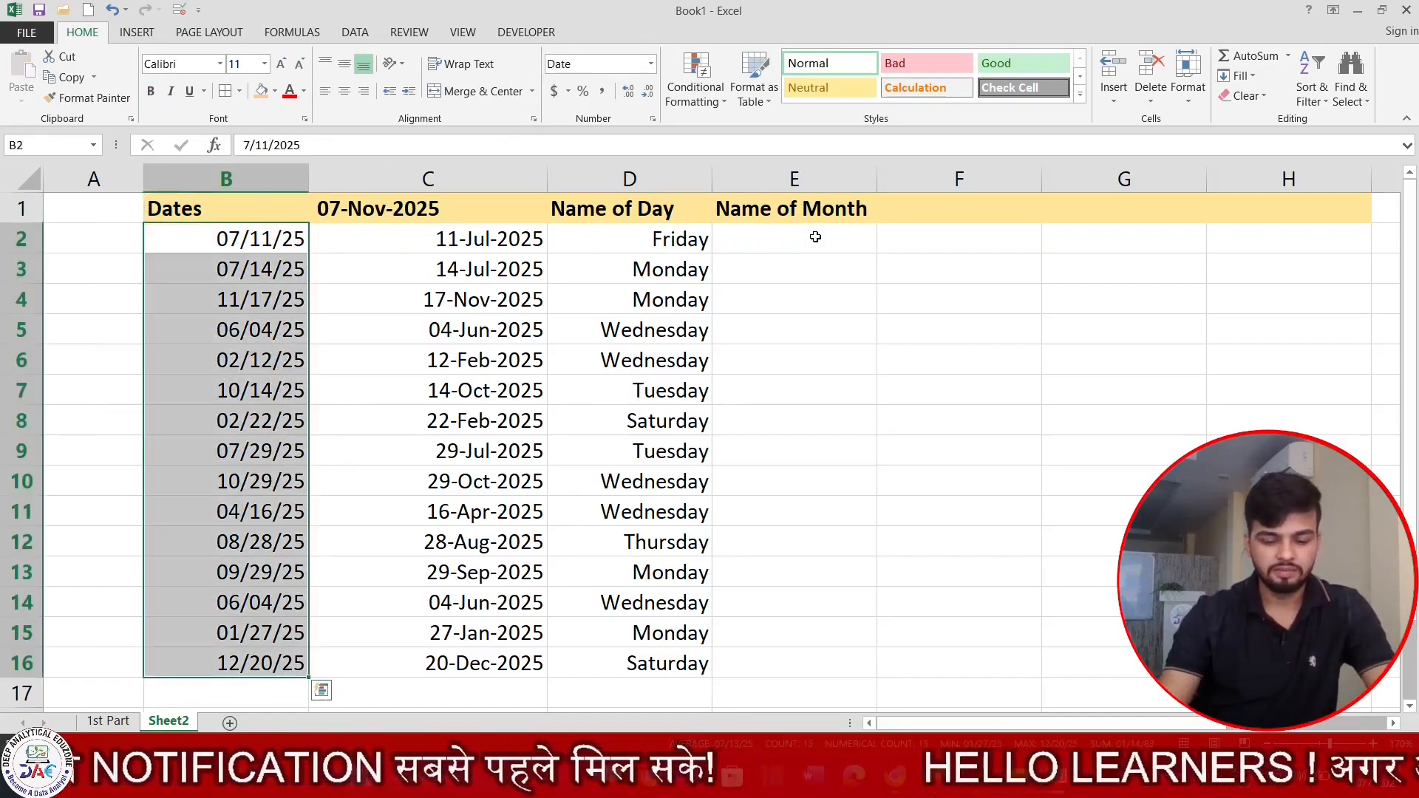
key("Right")
key("Right")
key("Right")
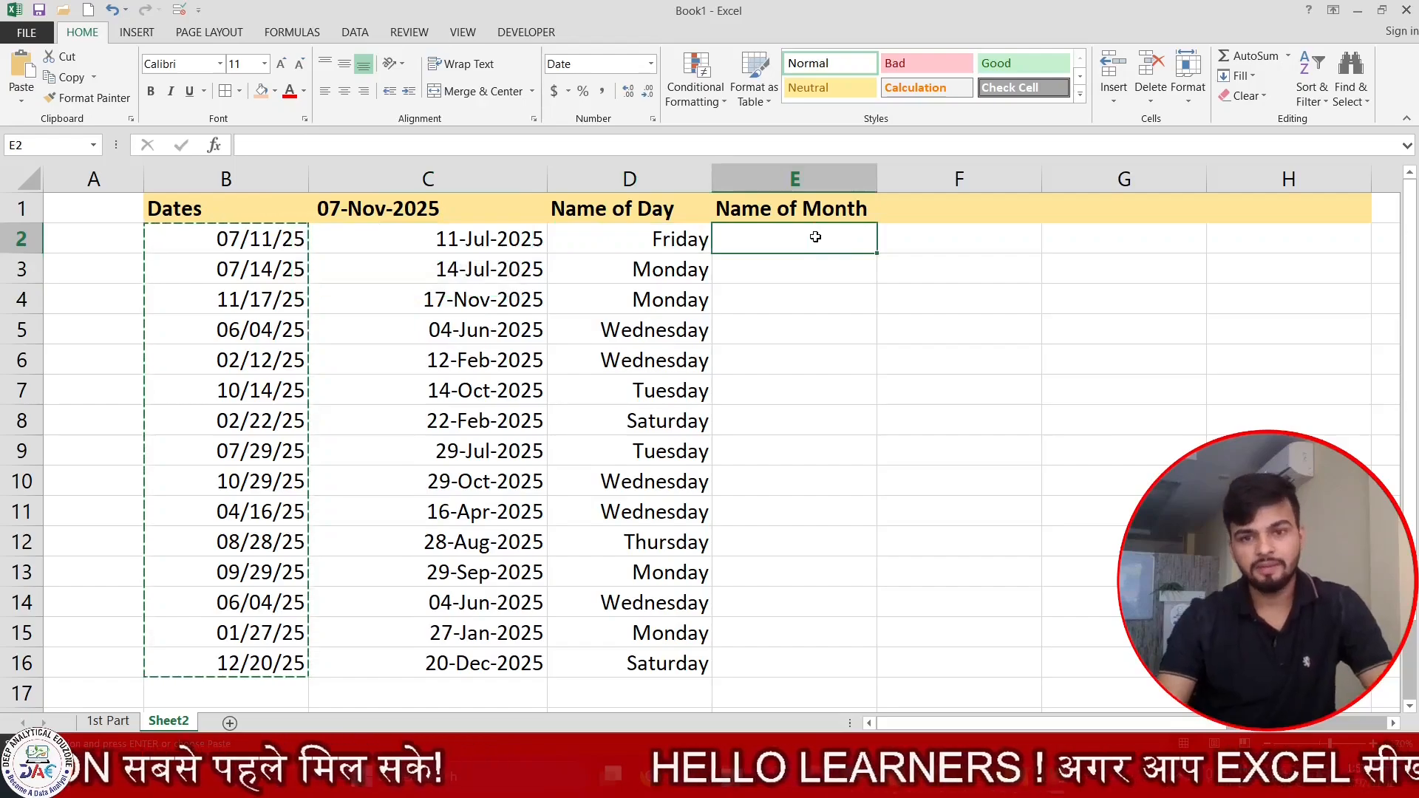
key("ctrl+v")
Apply the custom number format MMMM to the copied dates in E2:E16.
left_click(815, 237)
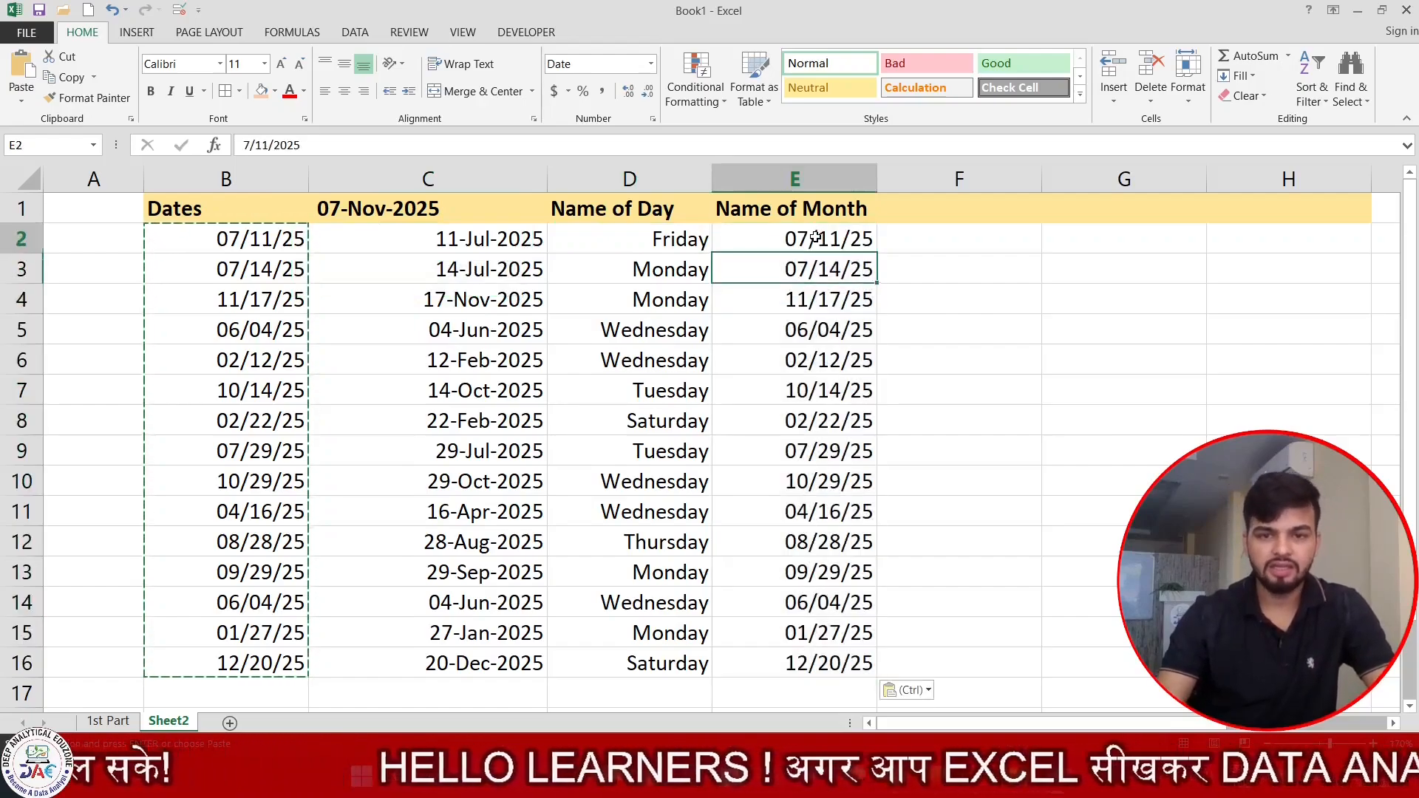
key("ctrl+shift+Down")
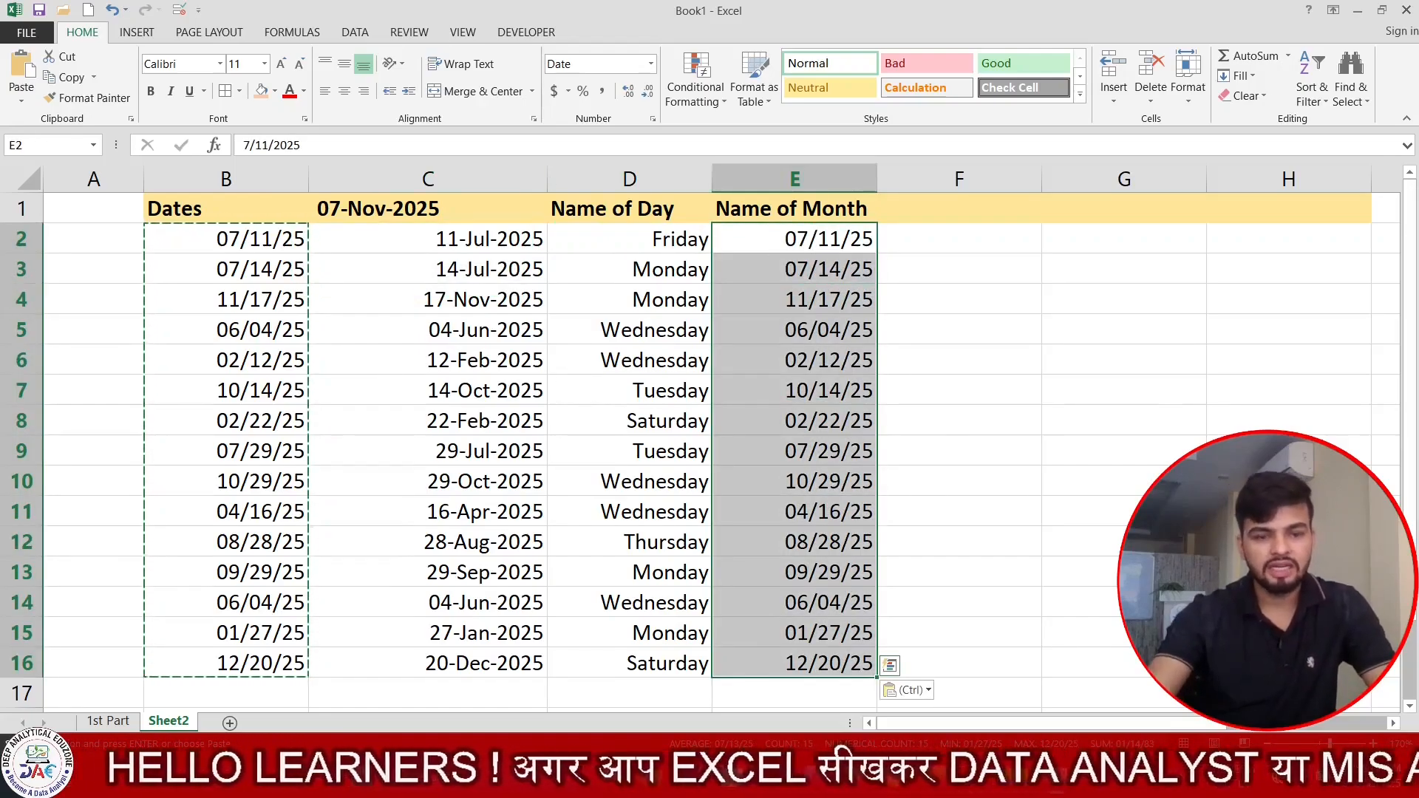
key("Escape")
key("ctrl+1")
left_click(844, 278)
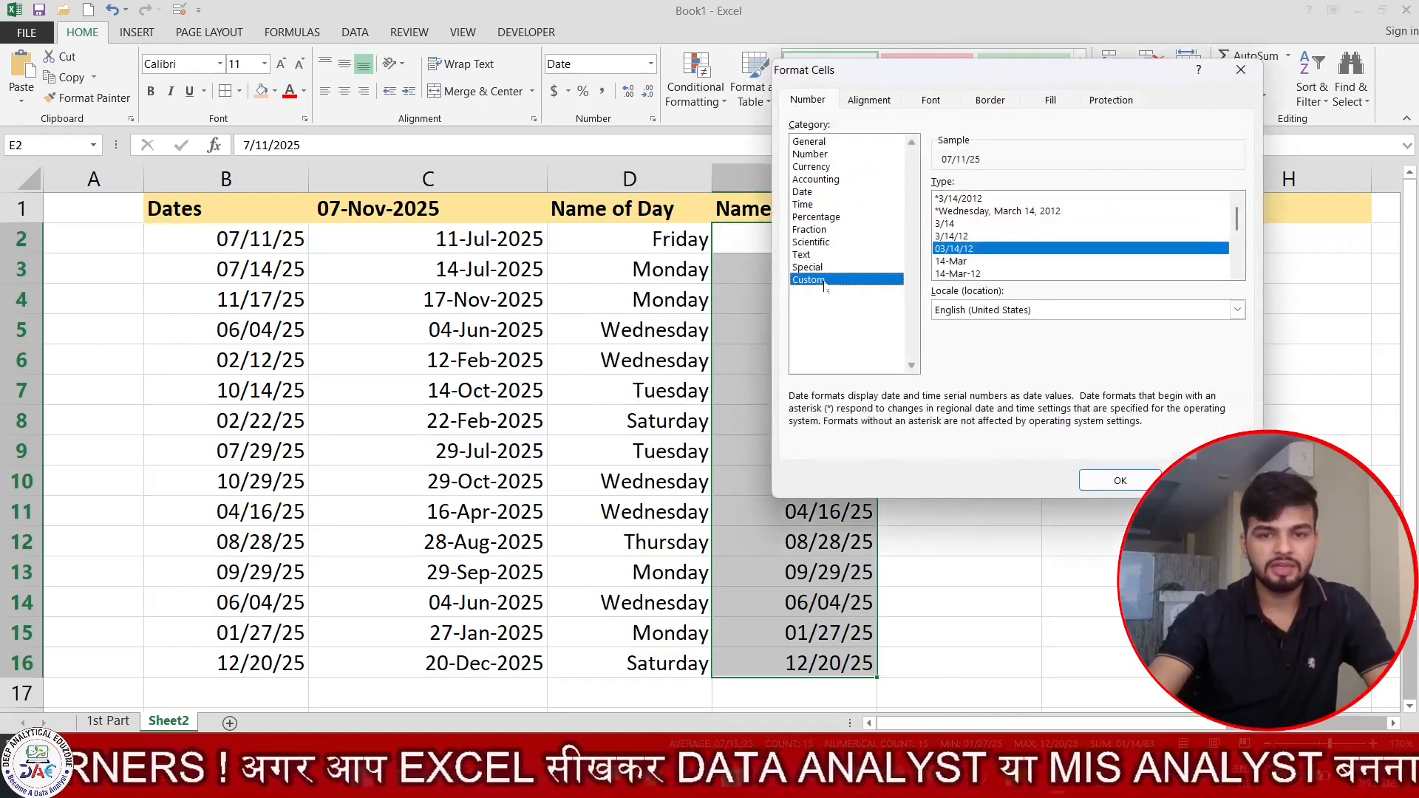
left_click_drag(946, 74, 245, 111)
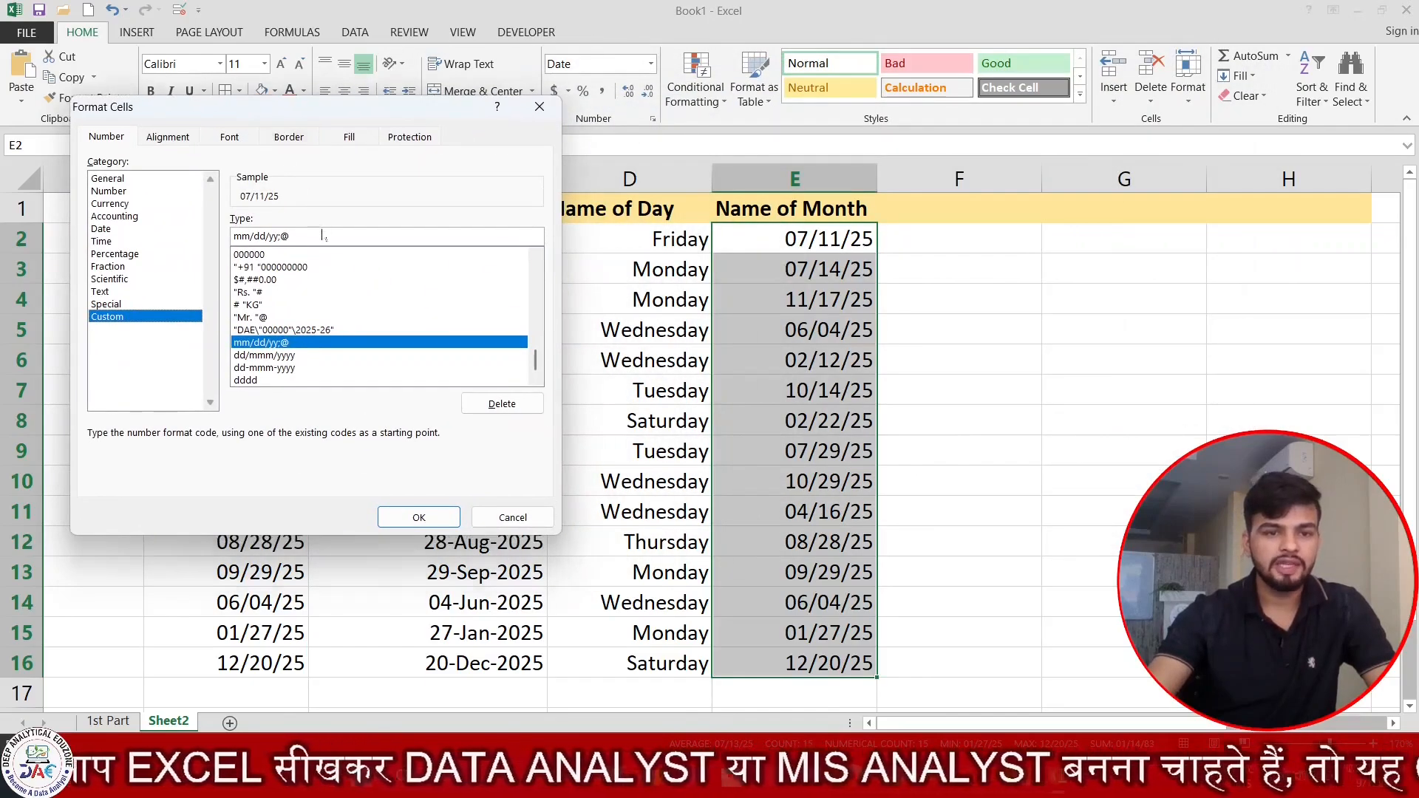
left_click_drag(321, 235, 262, 251)
key("BackSpace")
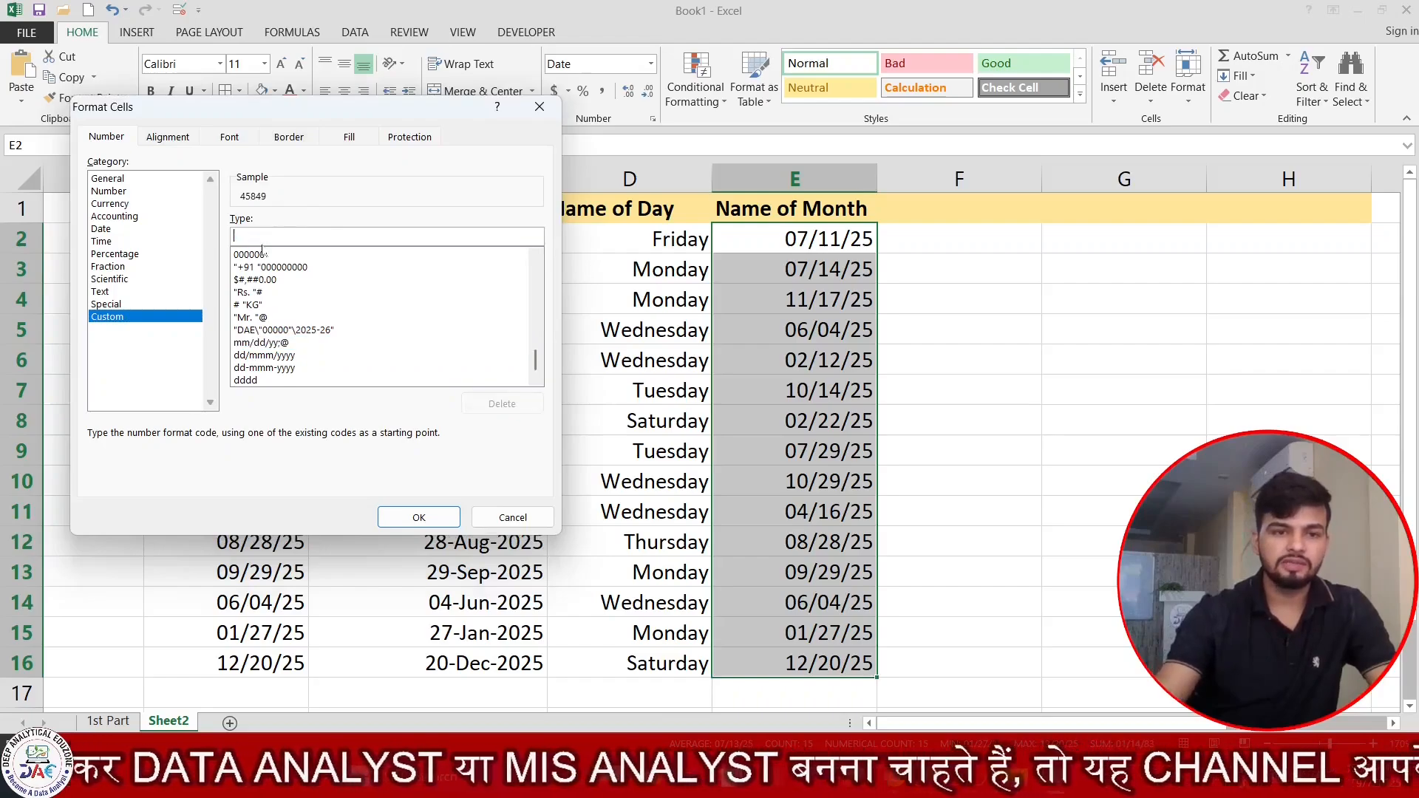
type("MMMM")
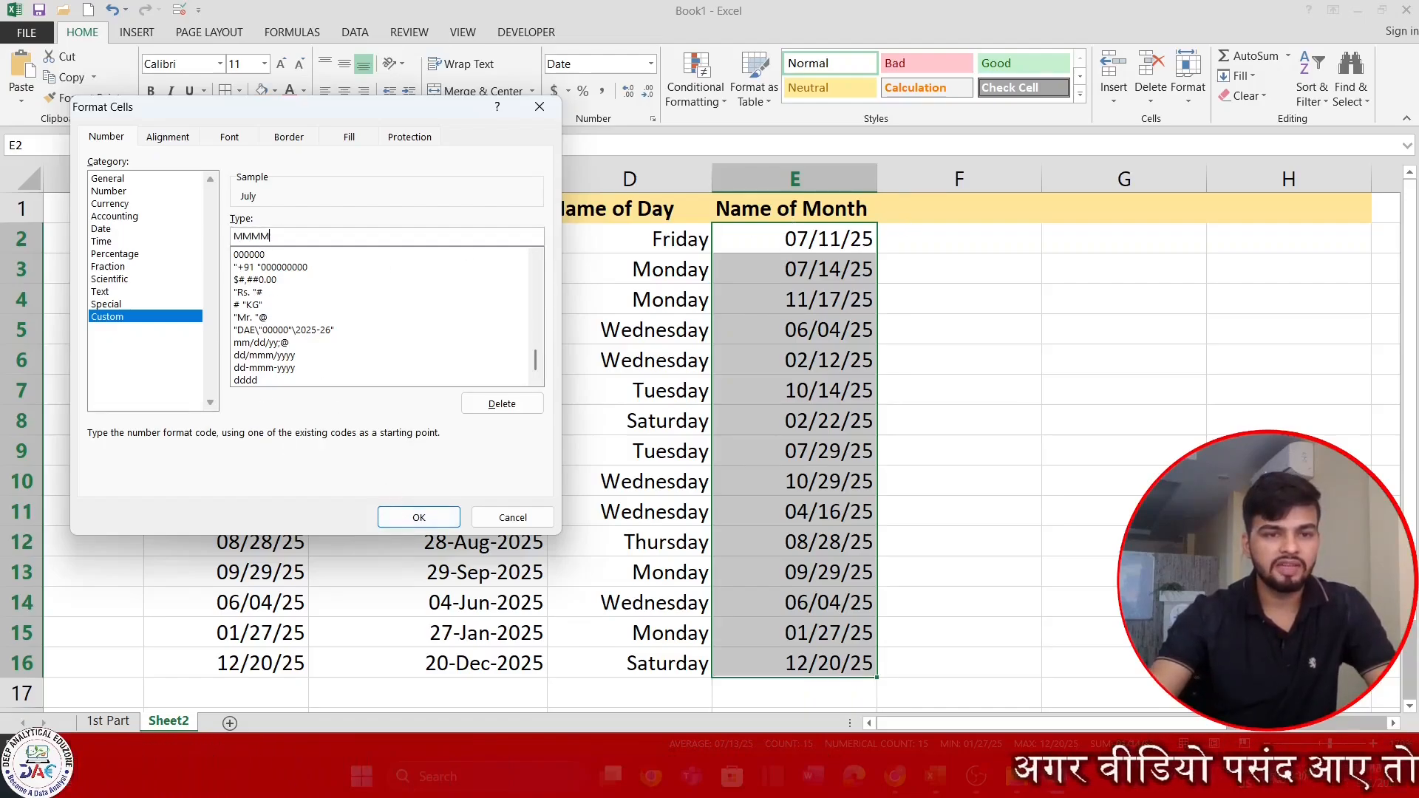
left_click(419, 517)
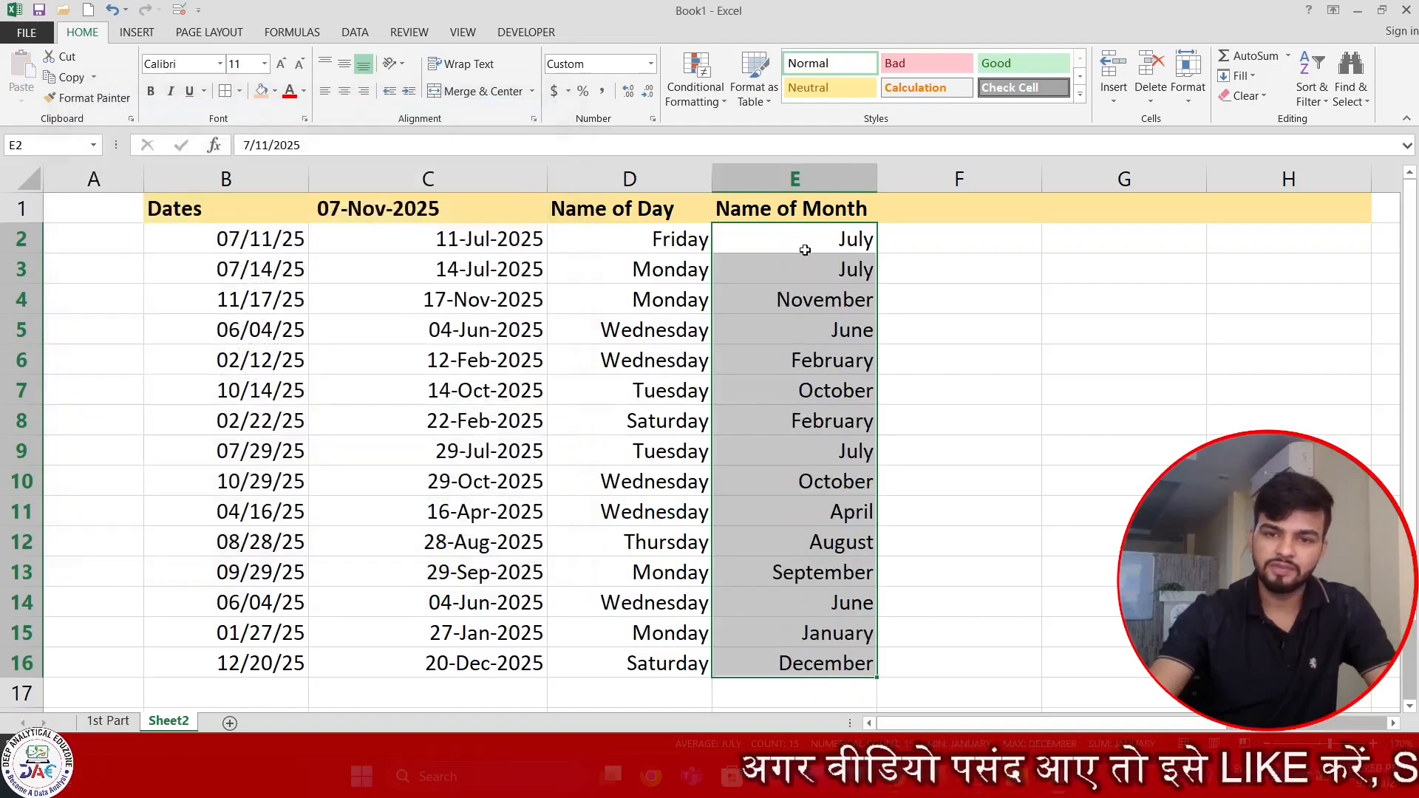
Enter the header Jan'25 in cell F1 as the sample for a short month and year format.
left_click(988, 209)
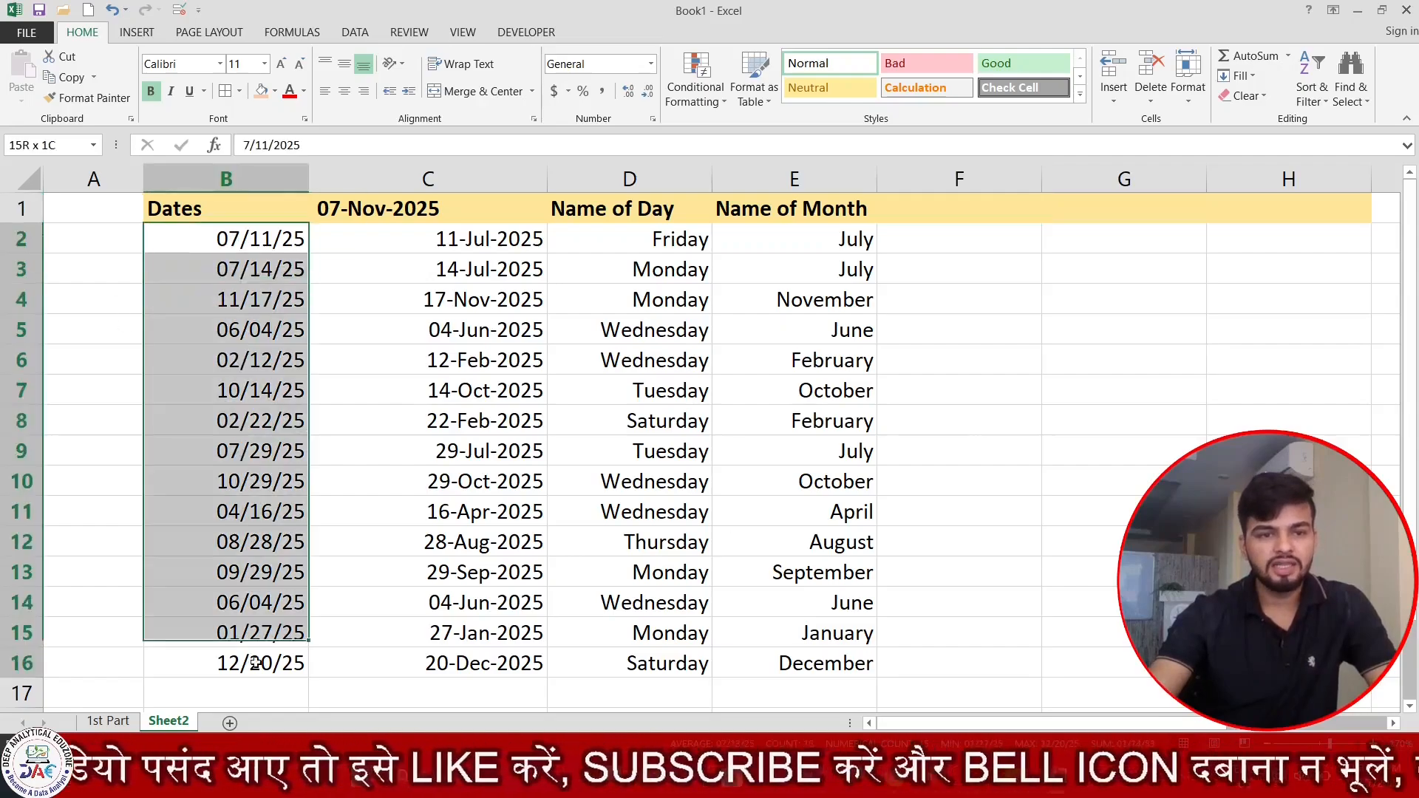
left_click_drag(233, 244, 225, 663)
left_click(946, 210)
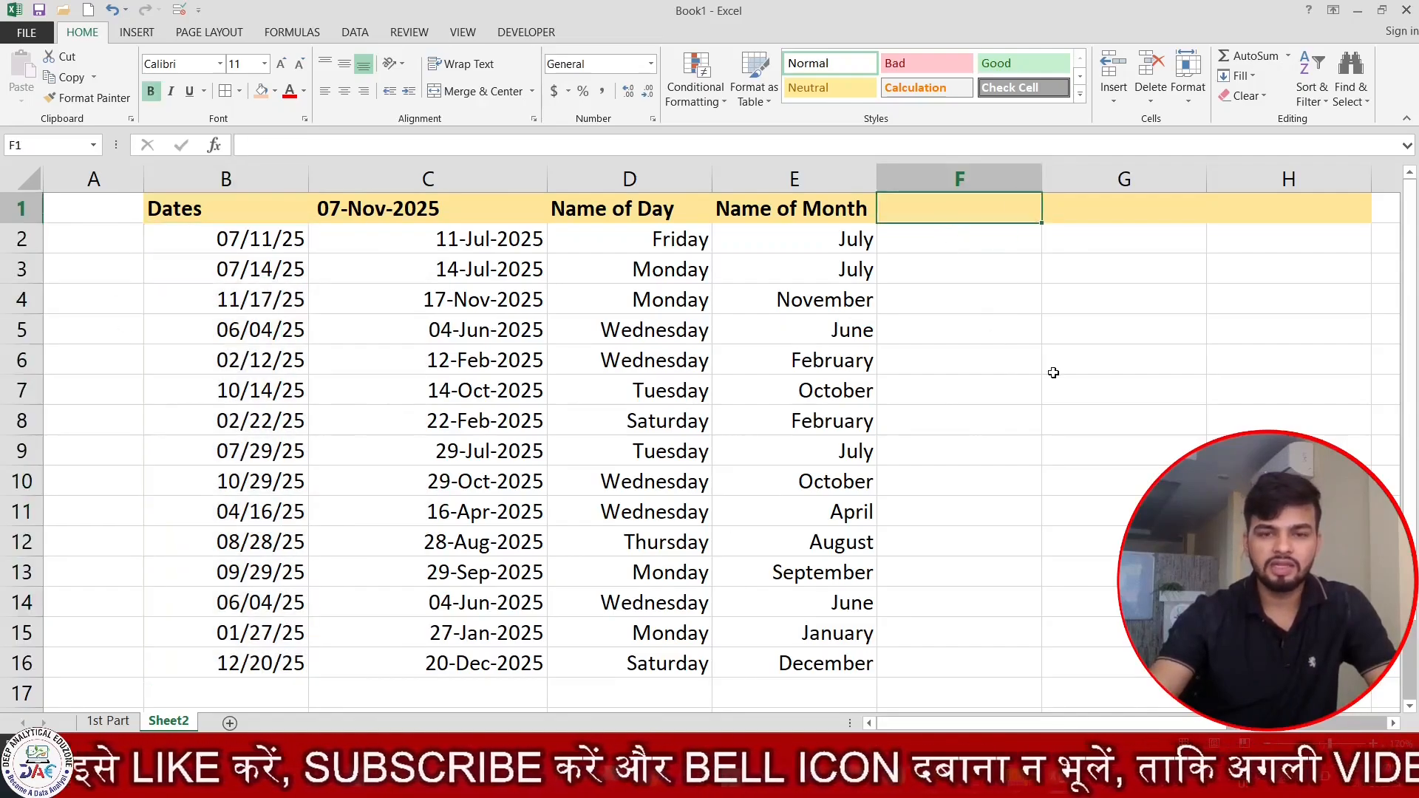
key("F2")
type("Ja")
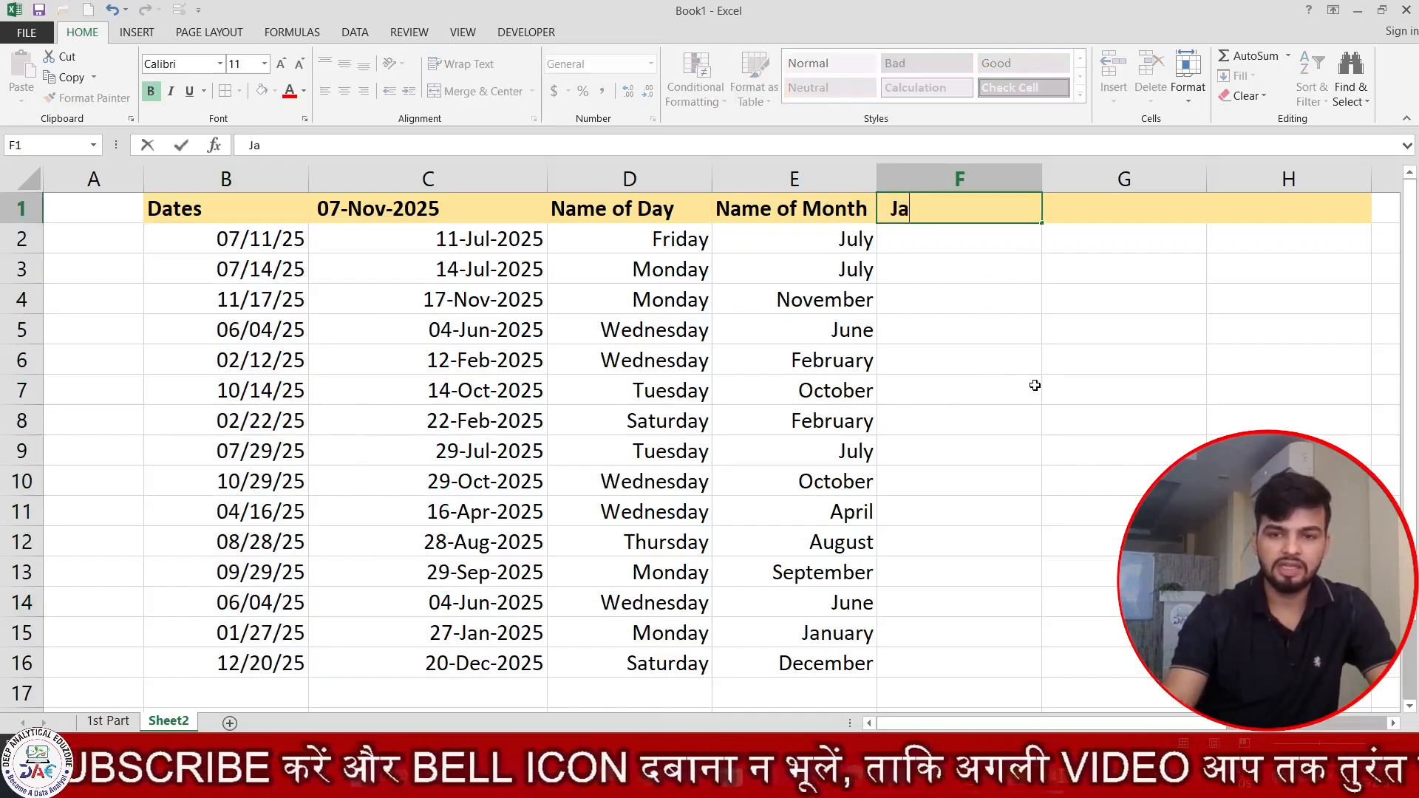
type("n'")
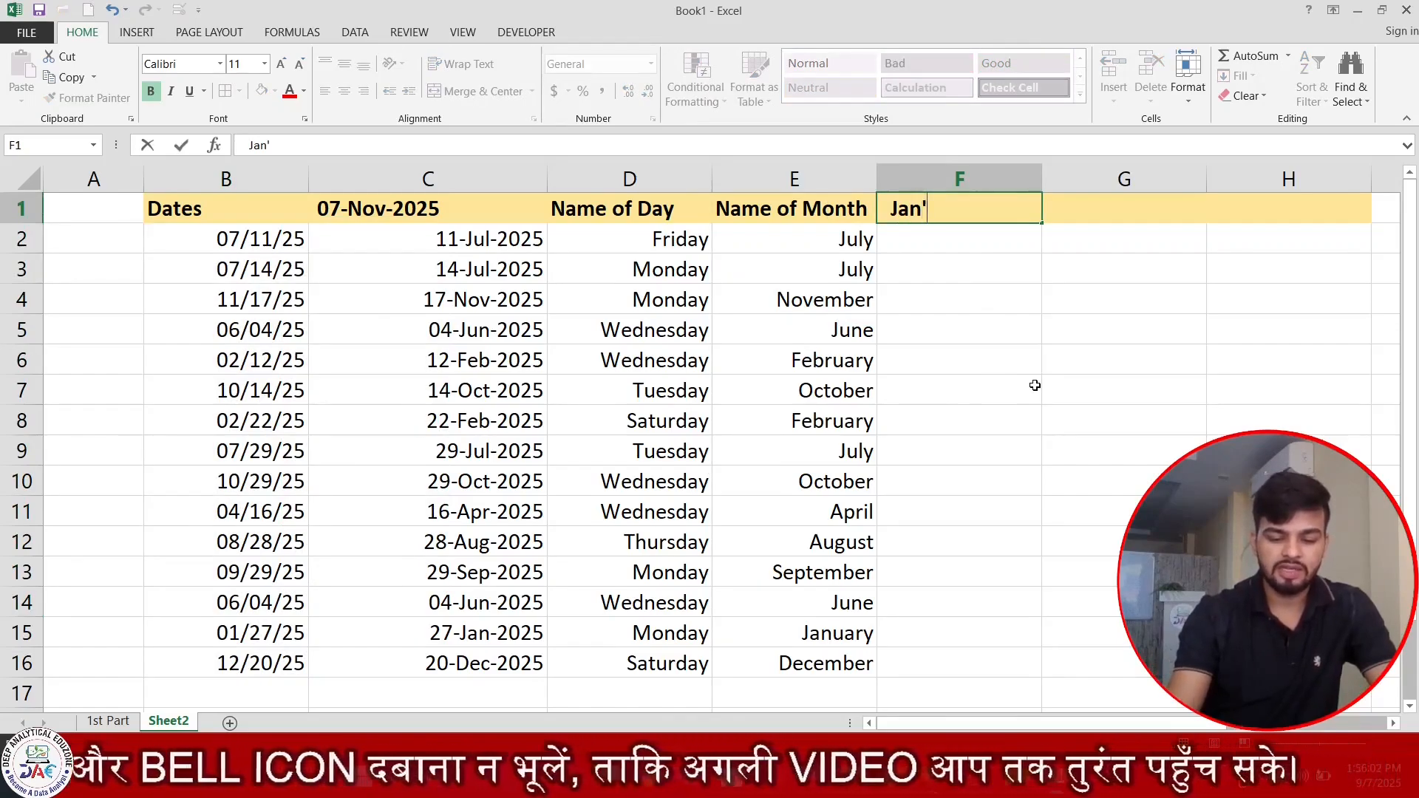
type("25")
key("Return")
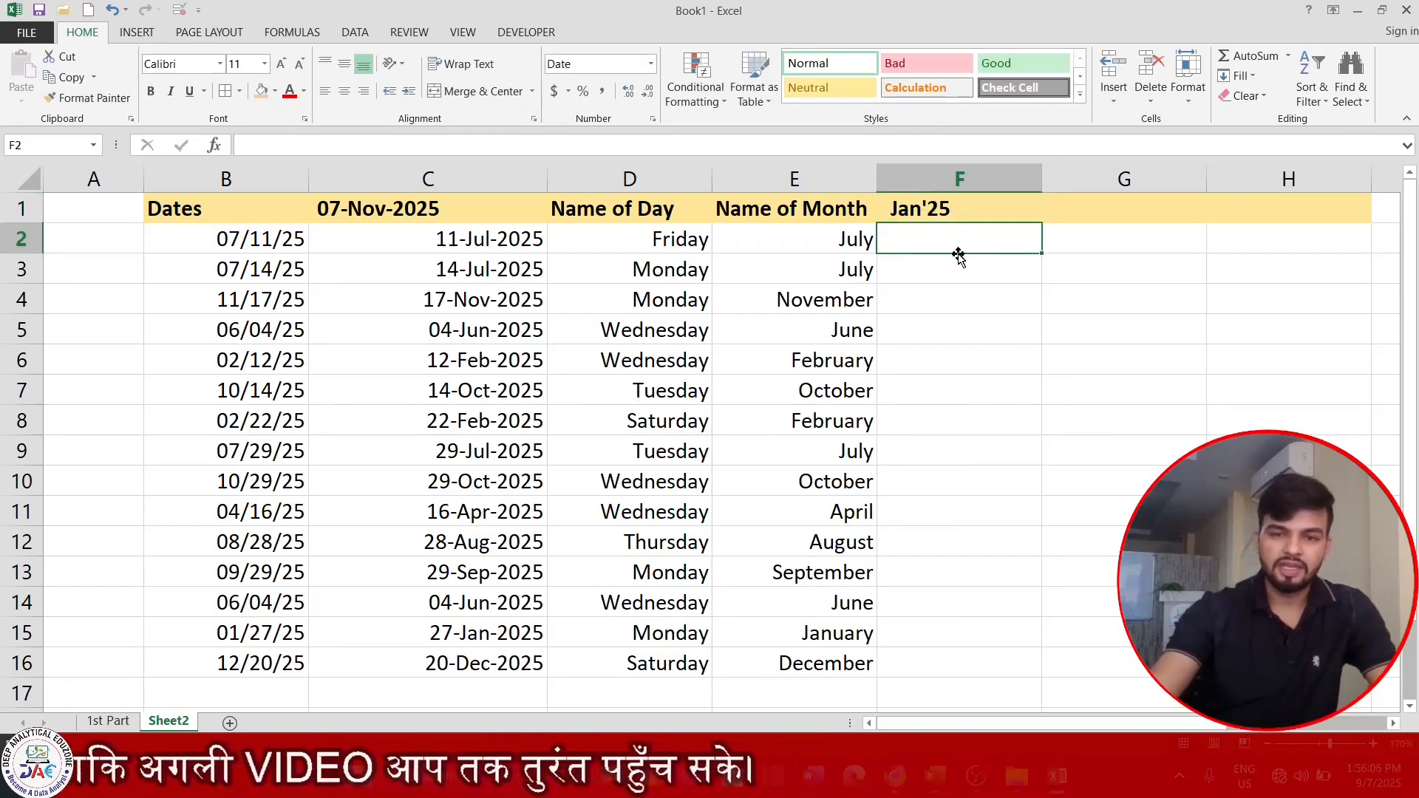
Copy the dates in B2:B16 into F2:F16 under the Jan'25 header.
left_click_drag(220, 235, 247, 654)
key("ctrl+c")
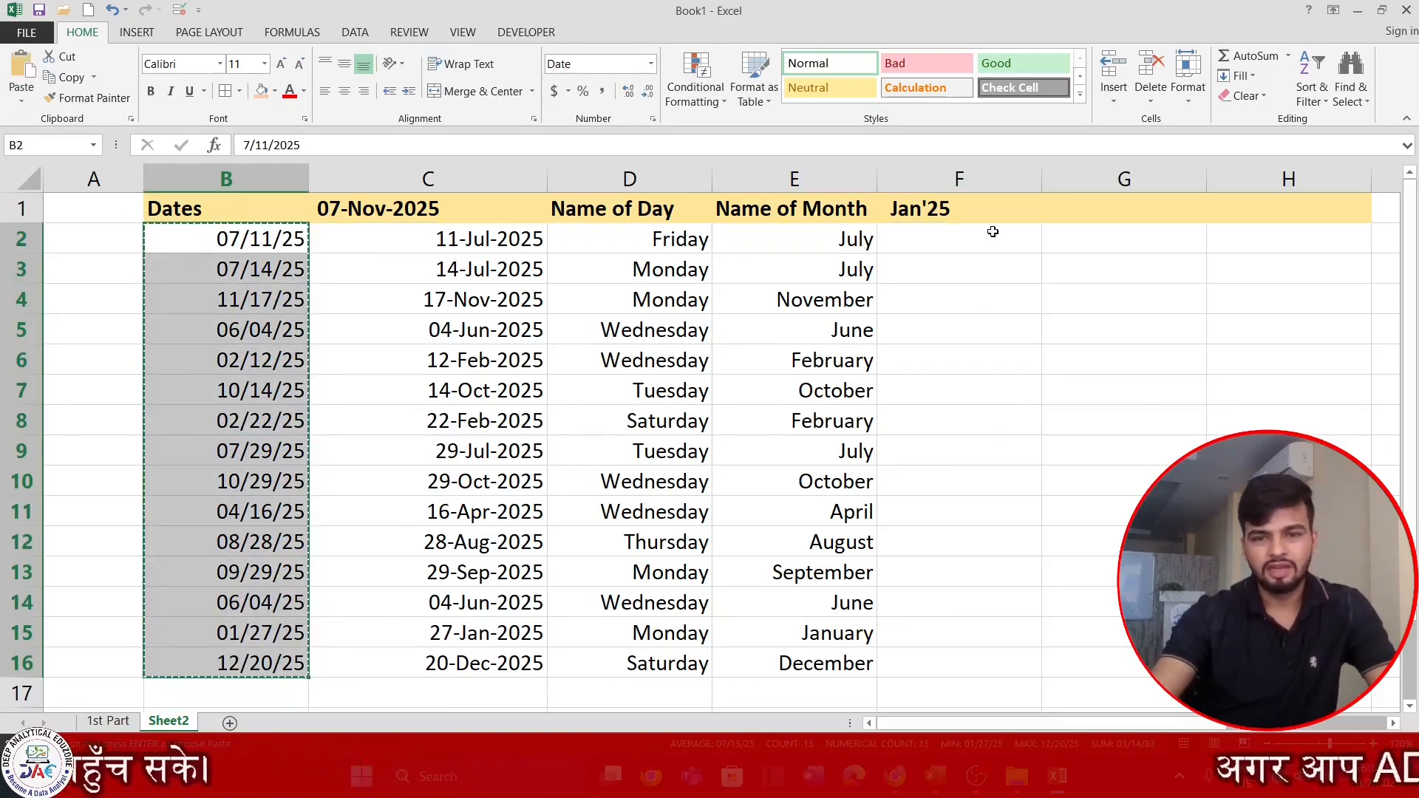
left_click(993, 232)
key("ctrl+v")
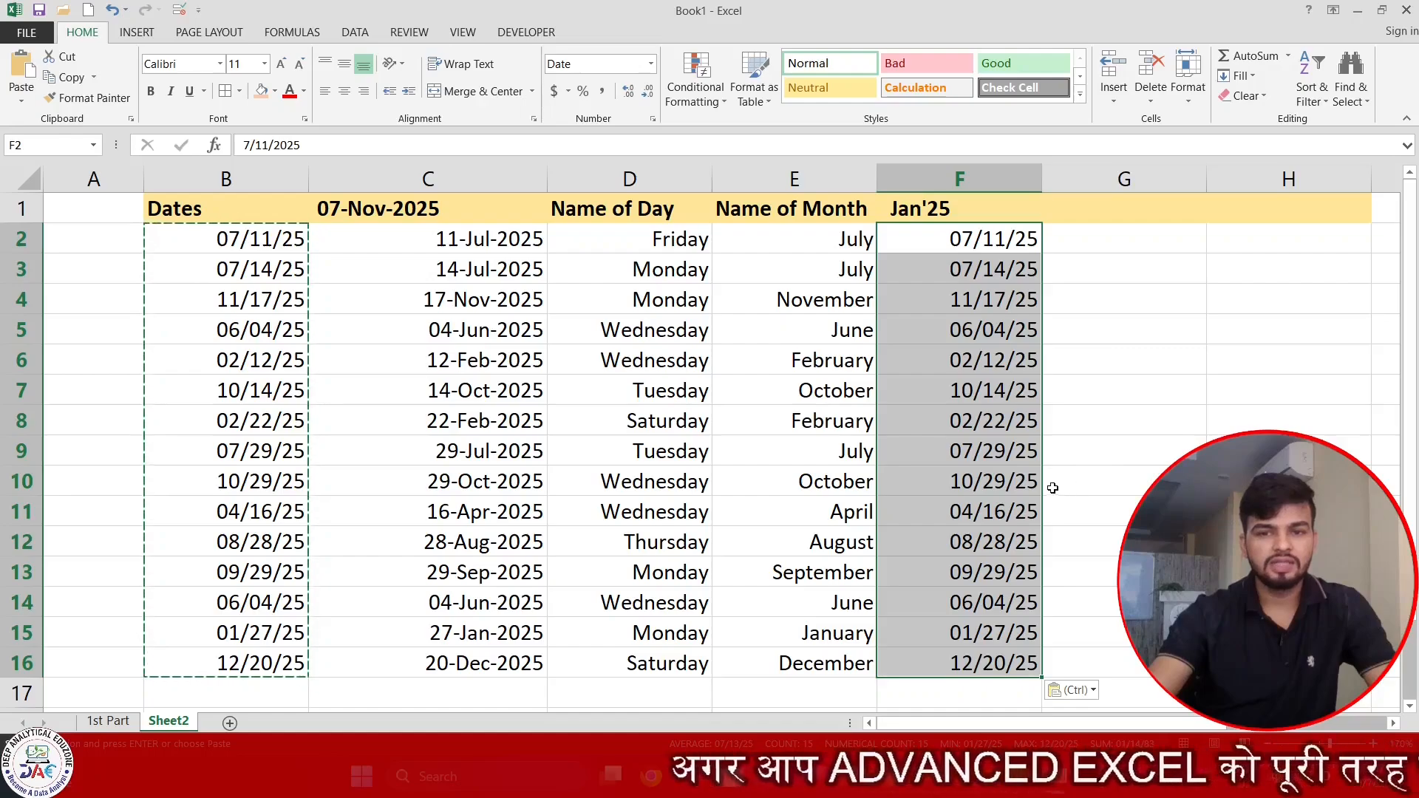
Apply the custom number format MMm'YY to the copied dates in F2:F16.
key("Escape")
key("ctrl+1")
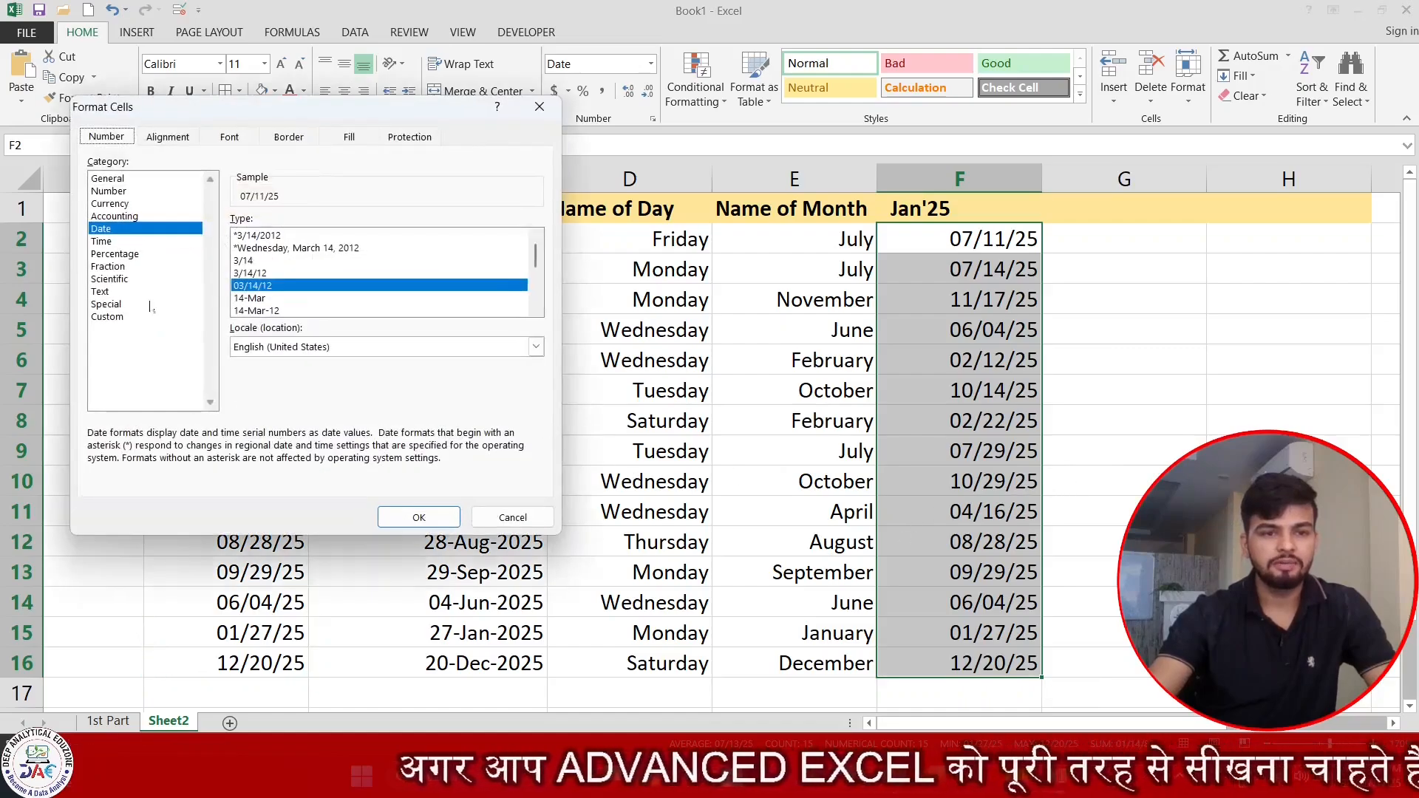
left_click(108, 316)
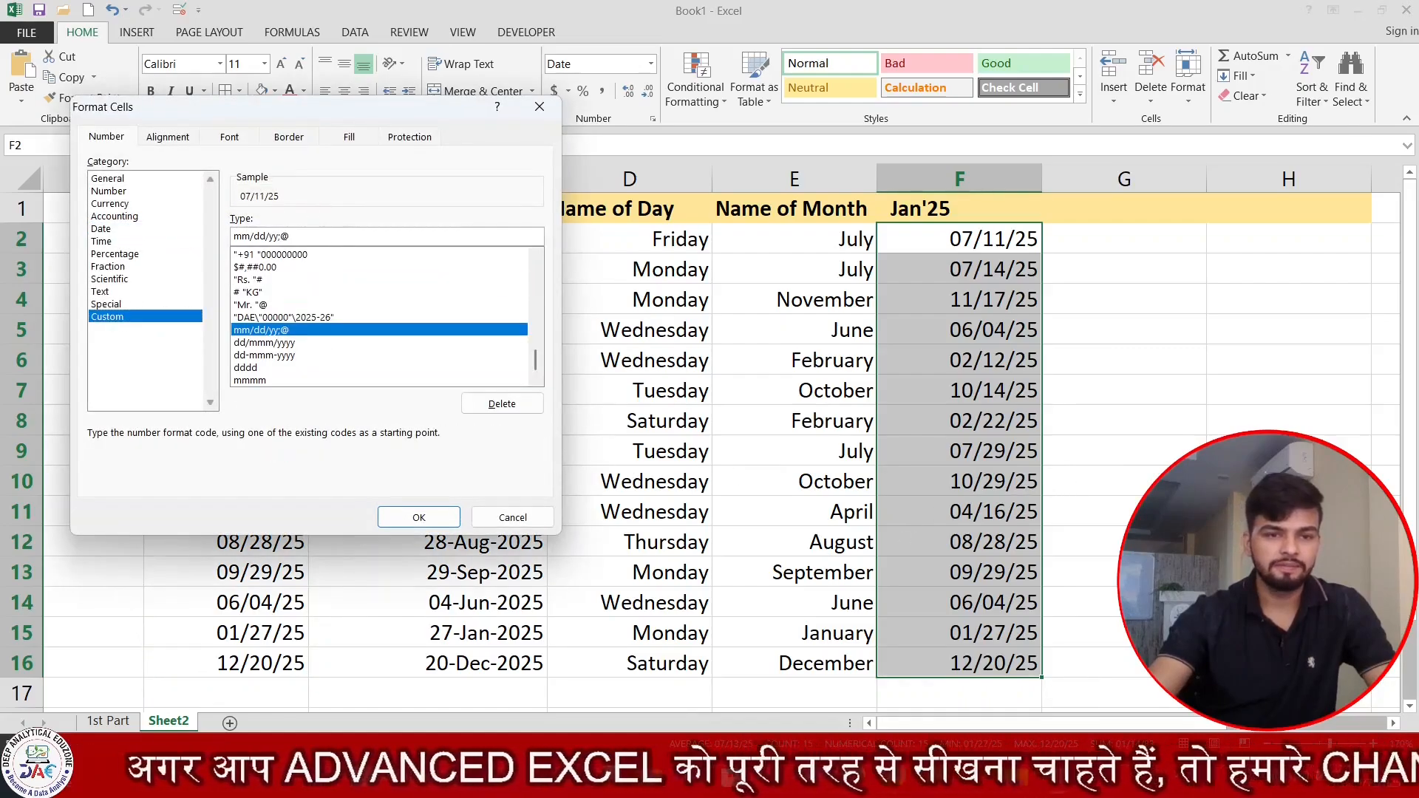
left_click(242, 236)
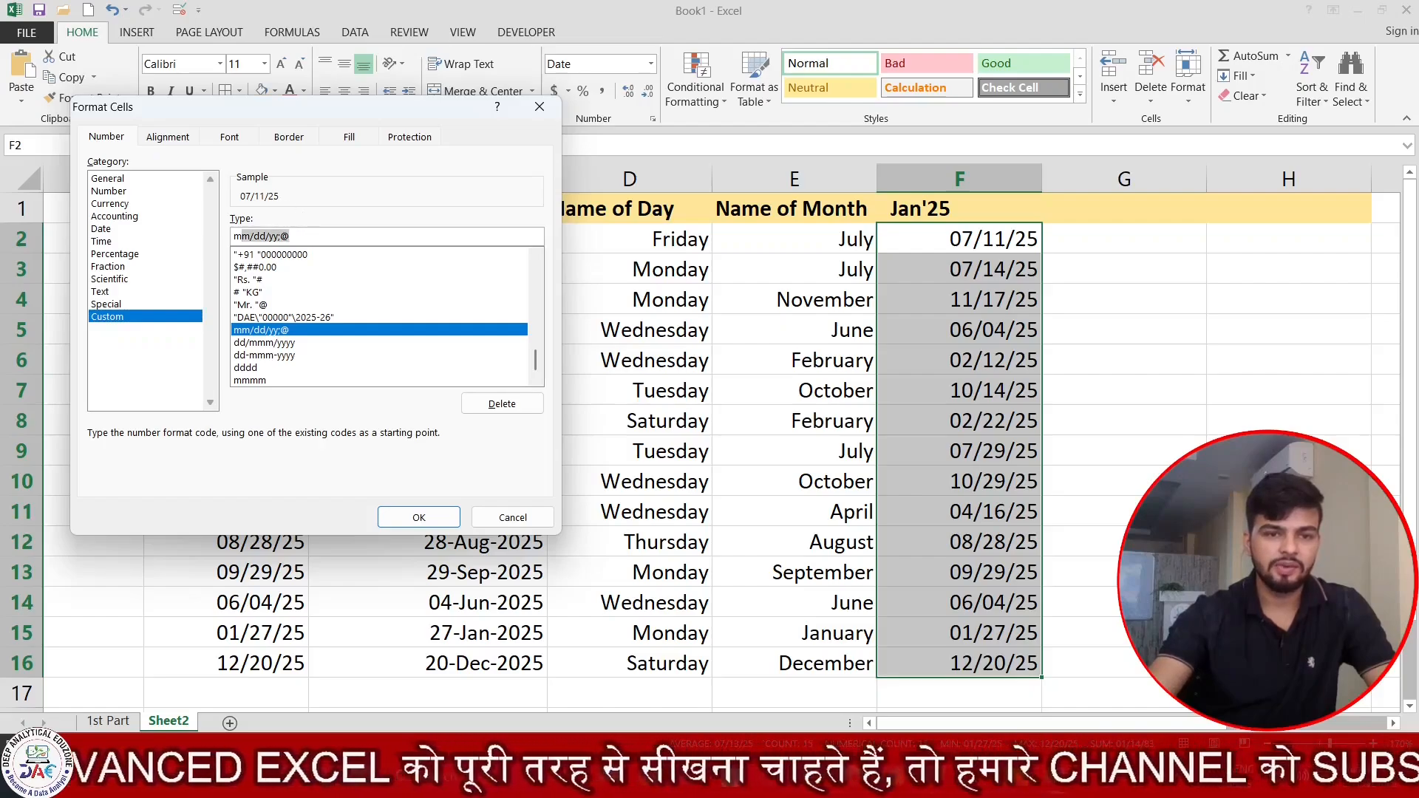
key("End")
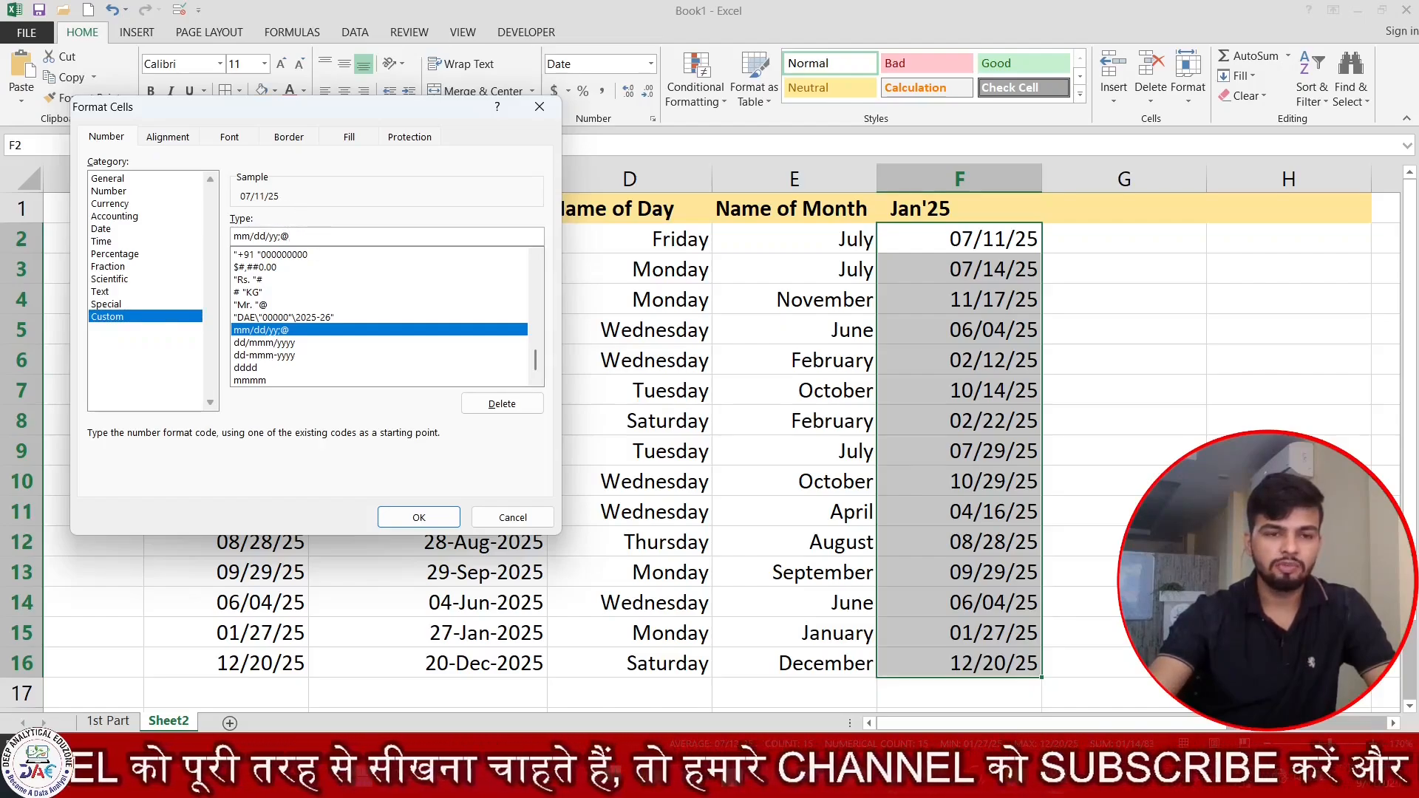
key("shift+End")
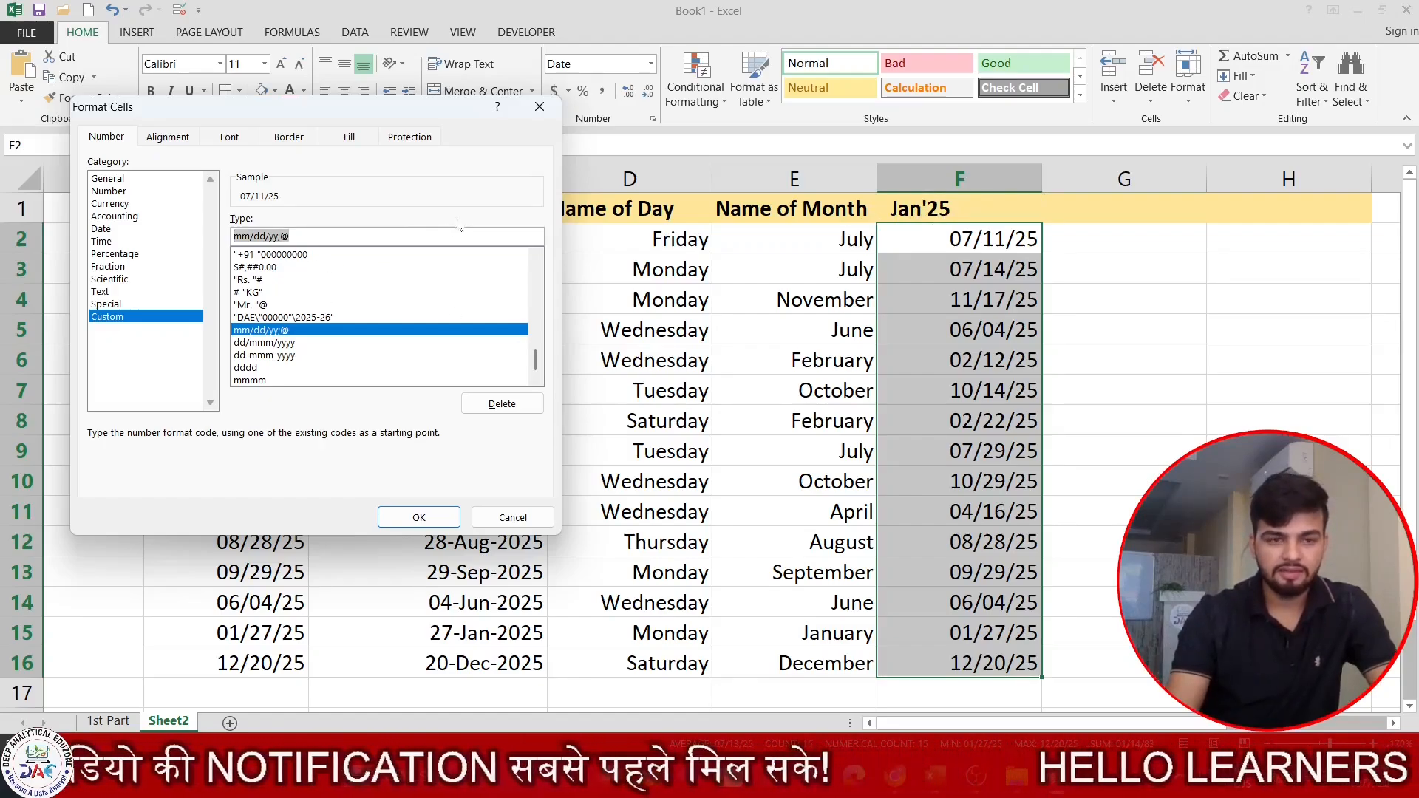
type("MMm")
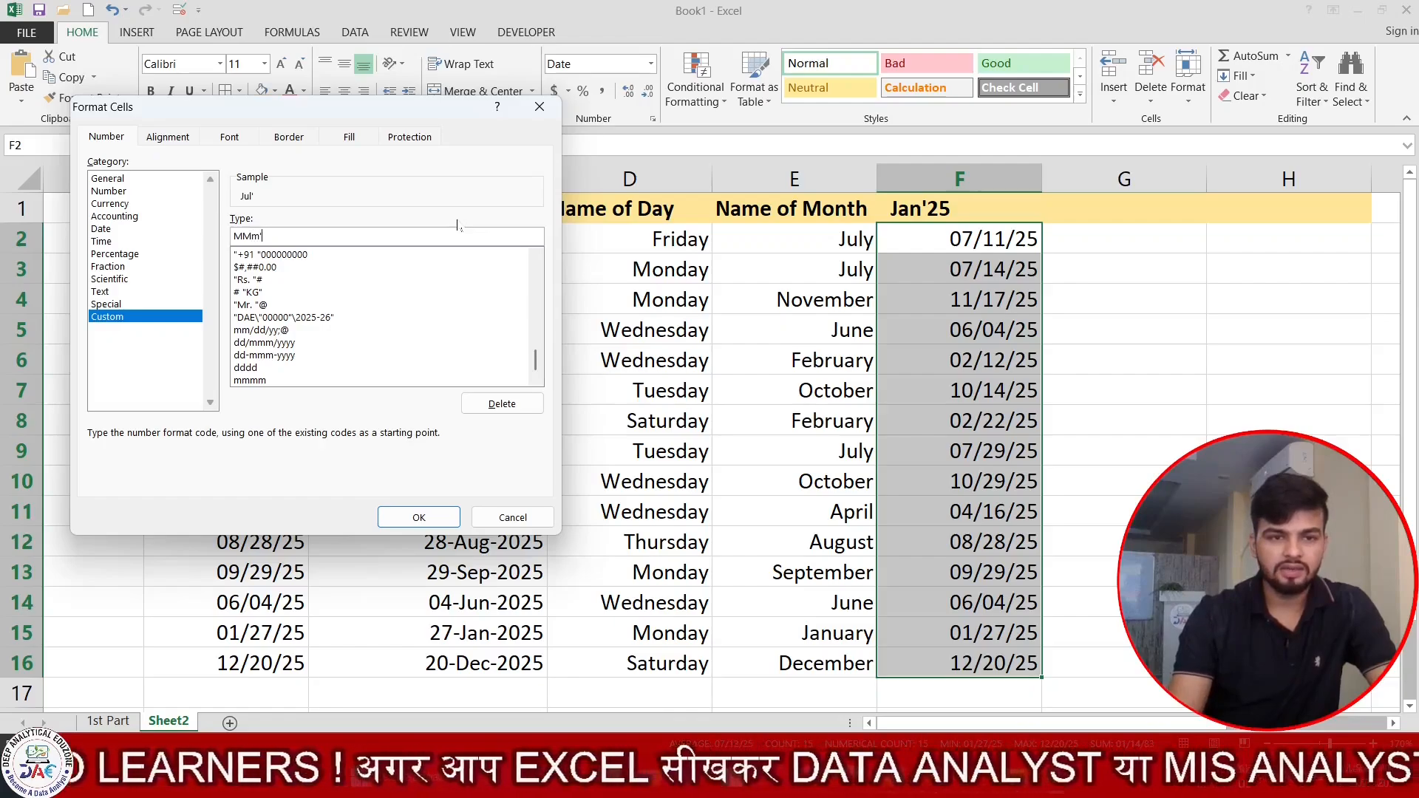
type("YY")
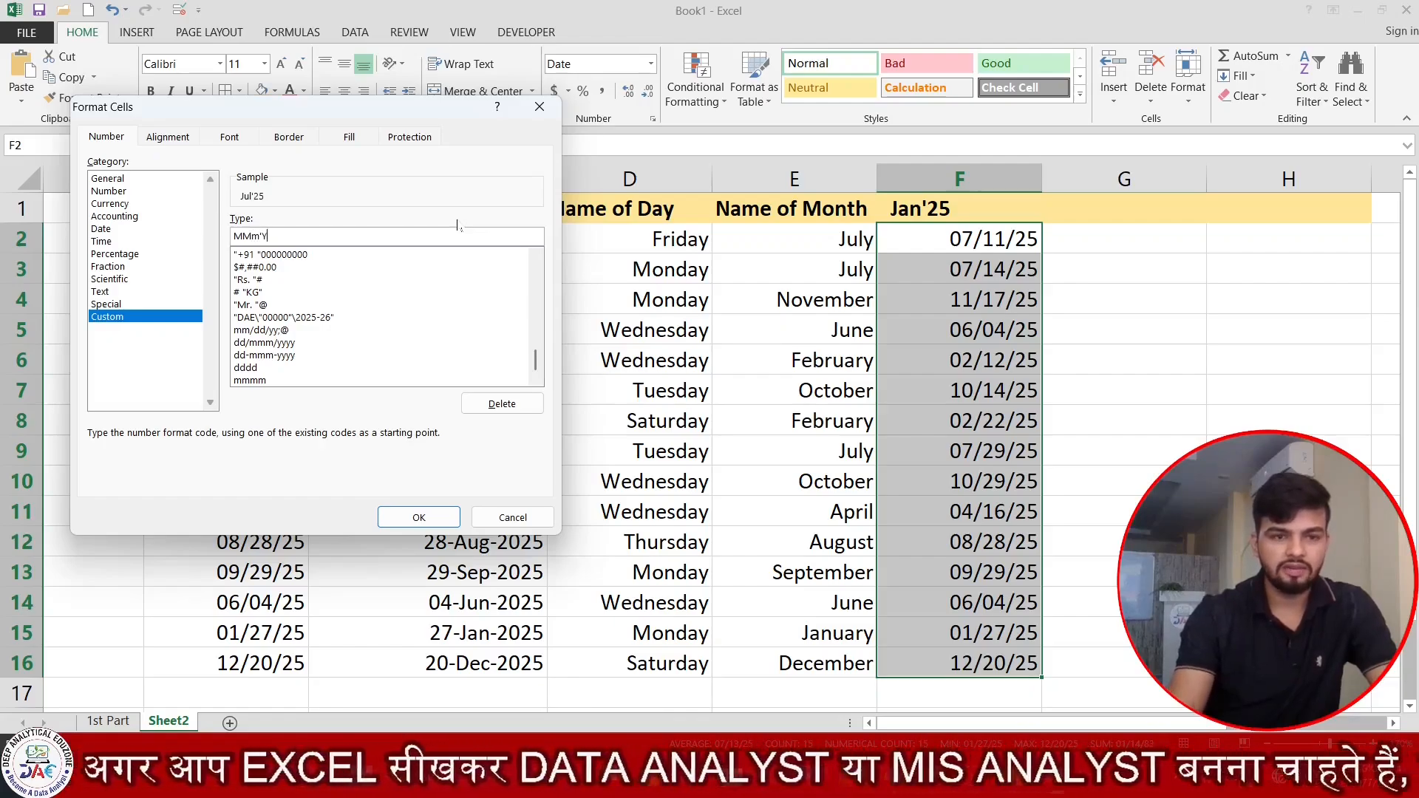
left_click(419, 518)
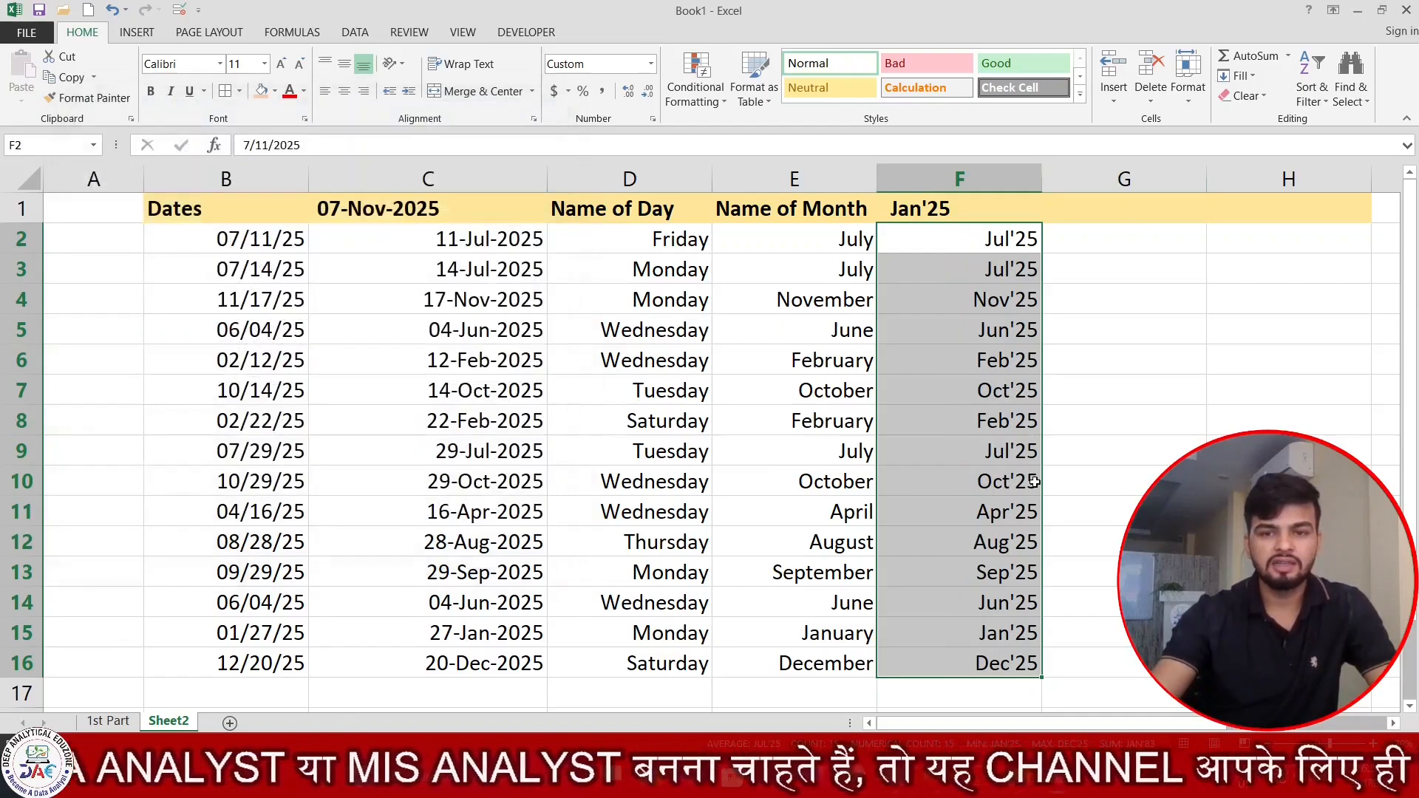
Enter the header (01) Sunday - (12) December - 2025 in cell G1 and widen column G to fit it.
key("Right")
key("Right")
key("Right")
key("Right")
key("Right")
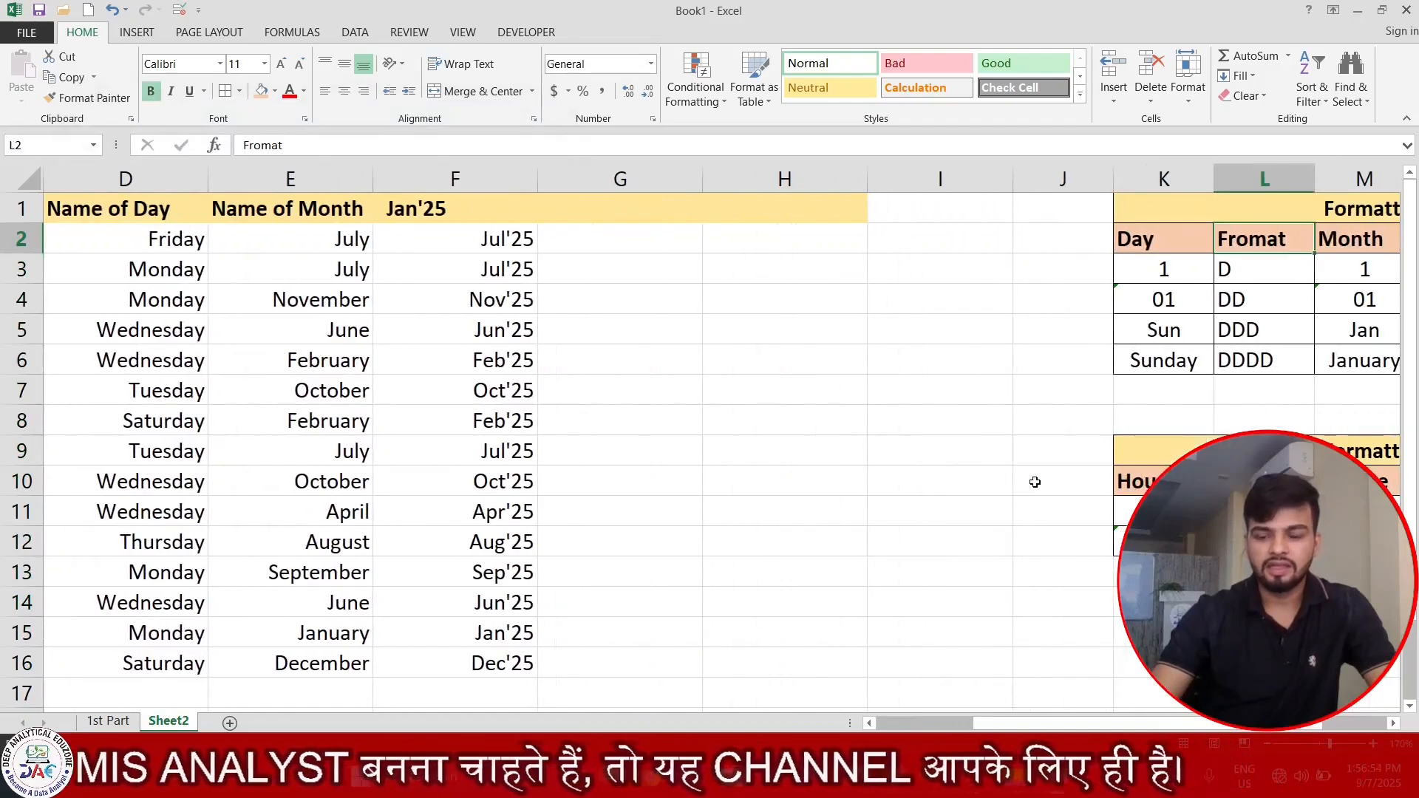
key("Left")
key("Left")
key("Left")
key("Up")
key("Left")
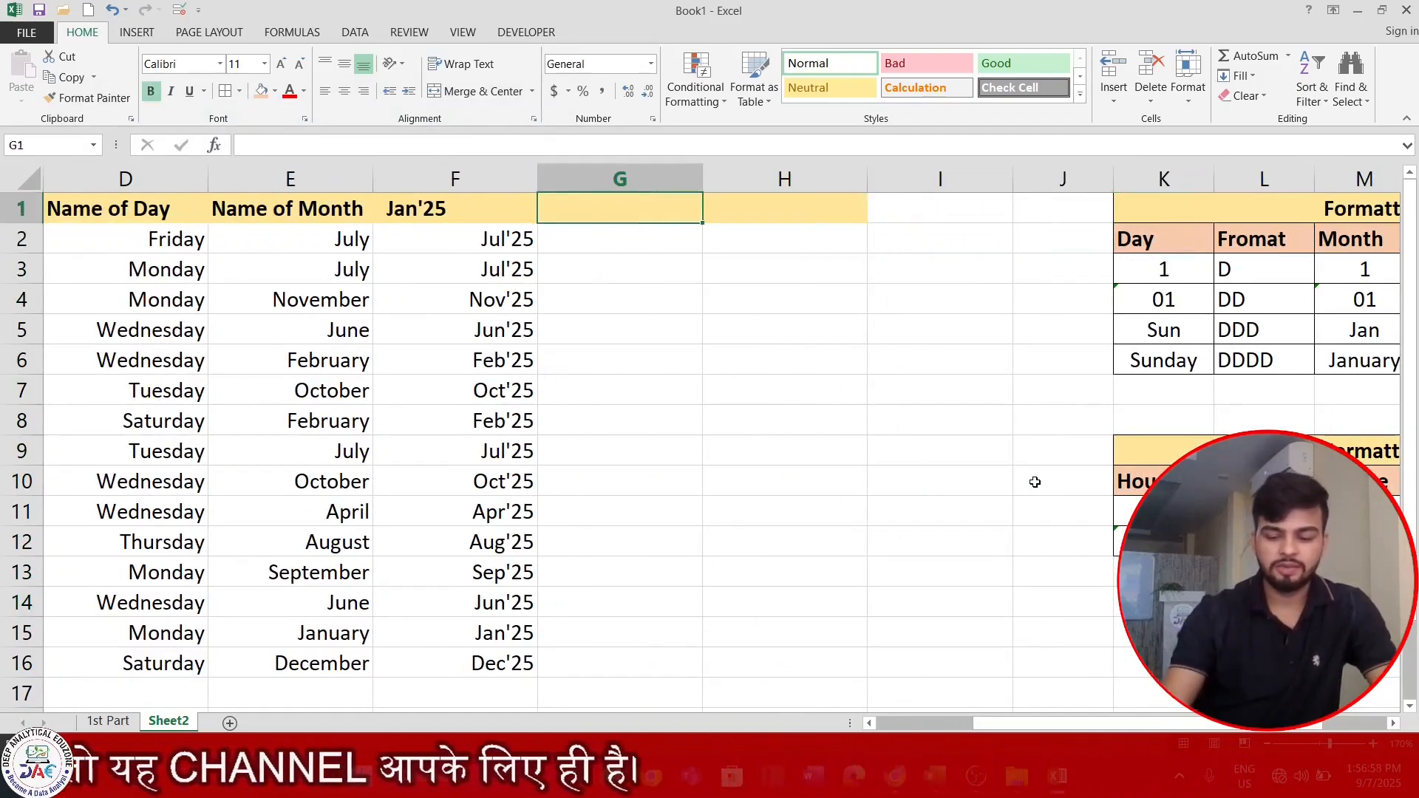
type("(")
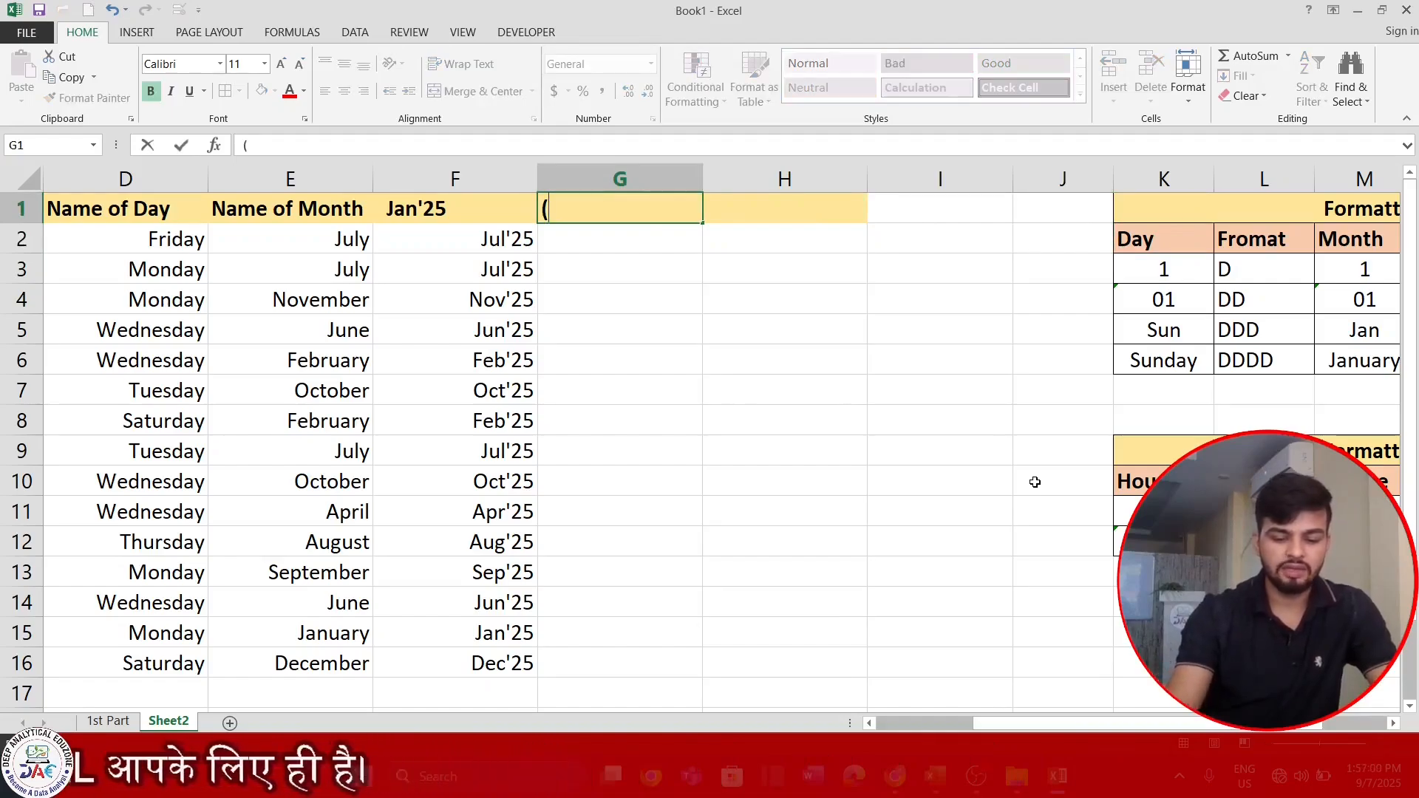
type("01) ")
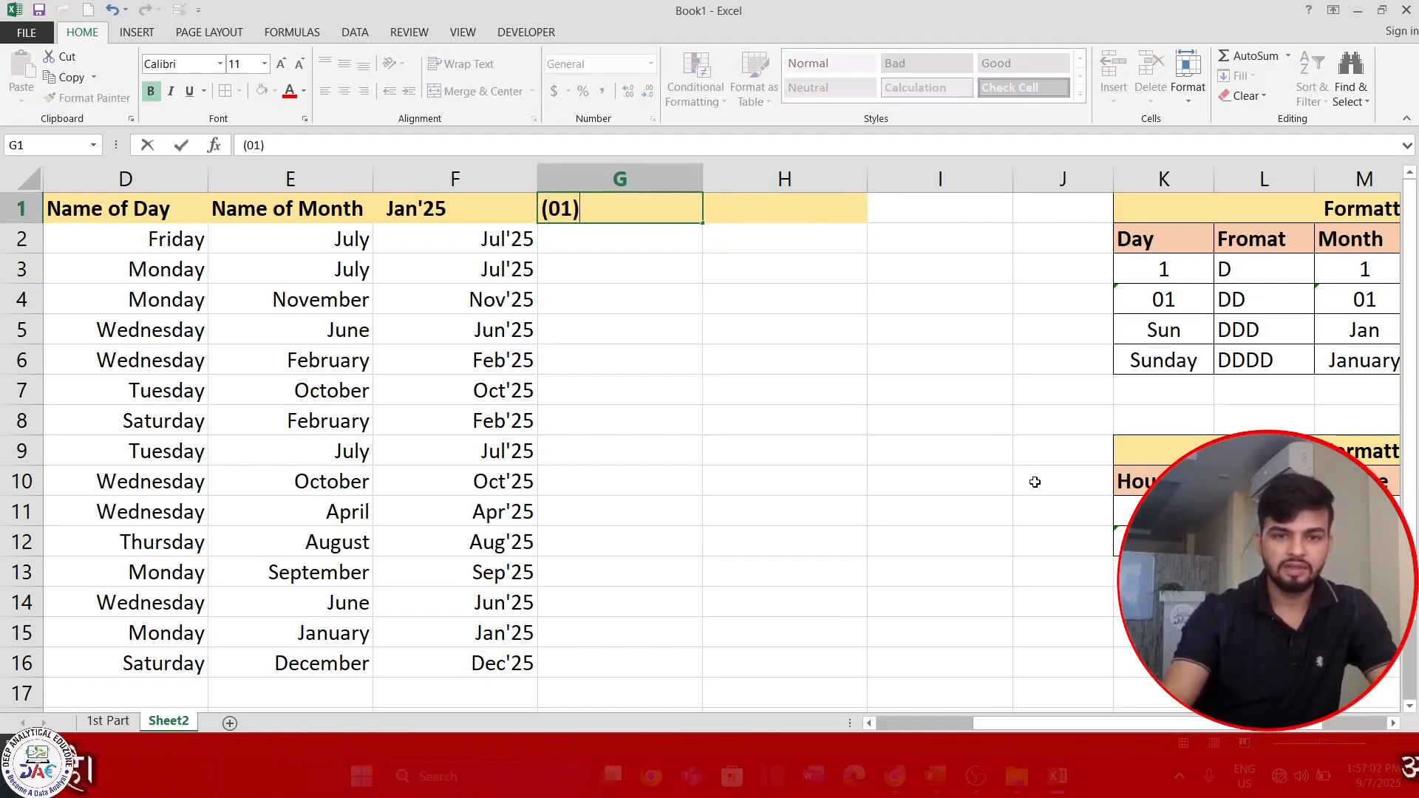
type("Sunday ")
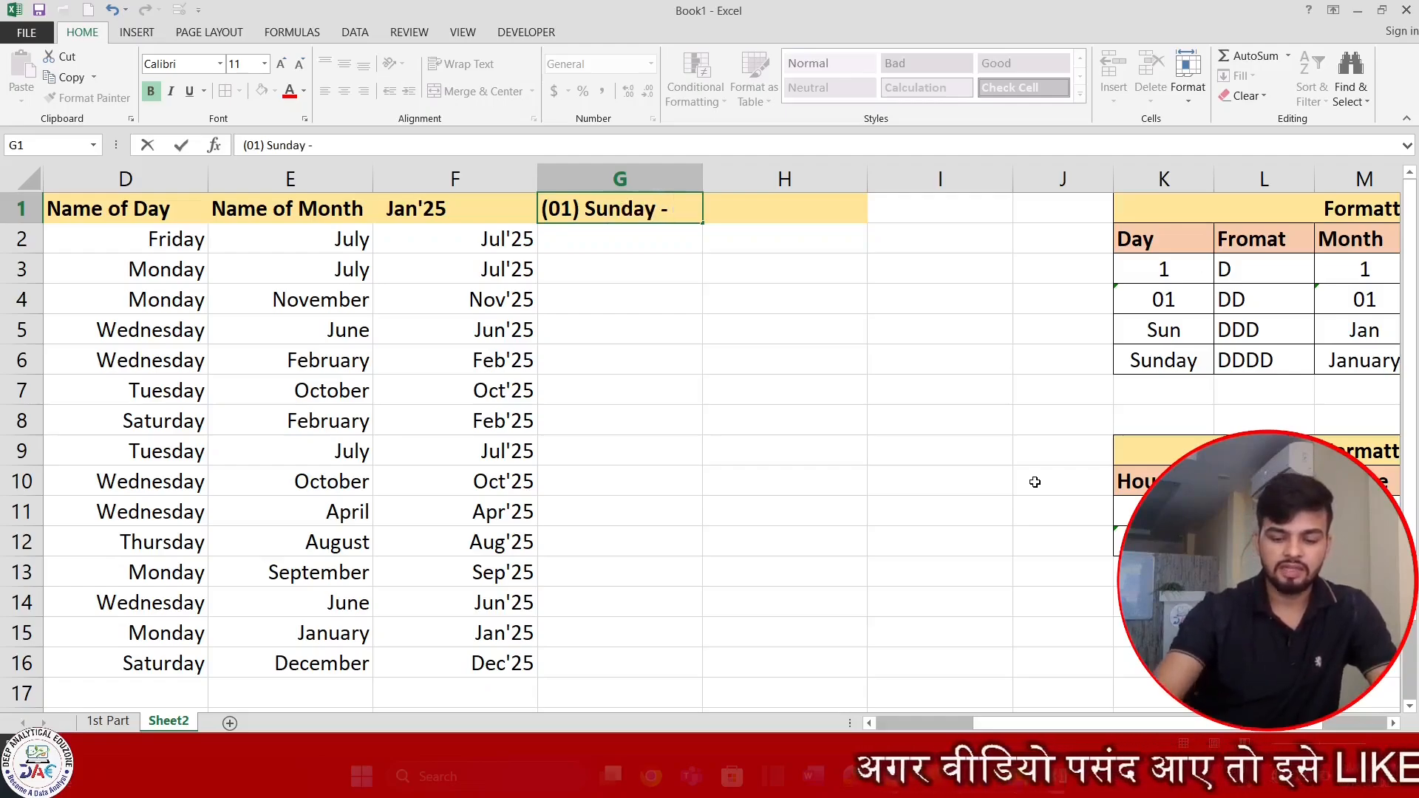
type("- (1")
key("BackSpace")
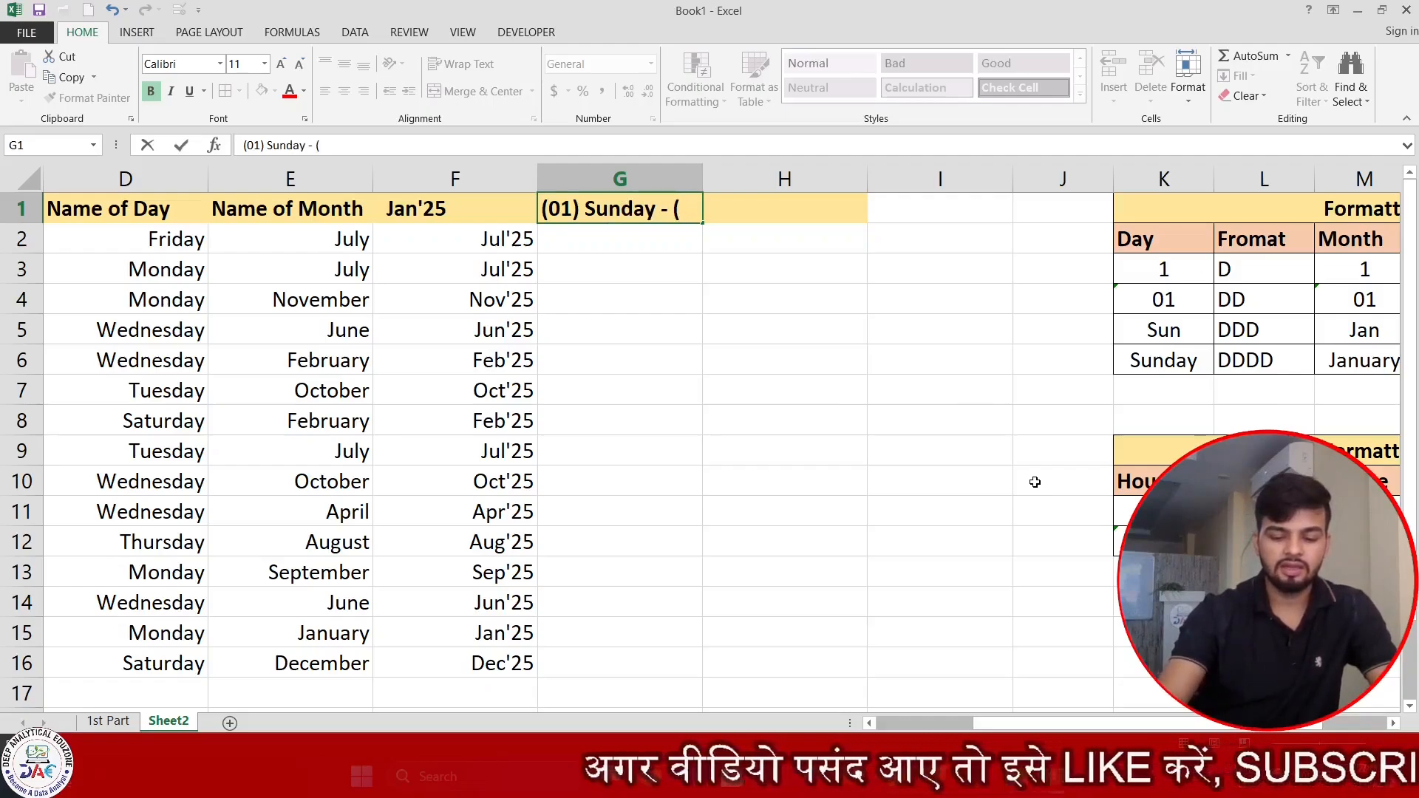
type("12")
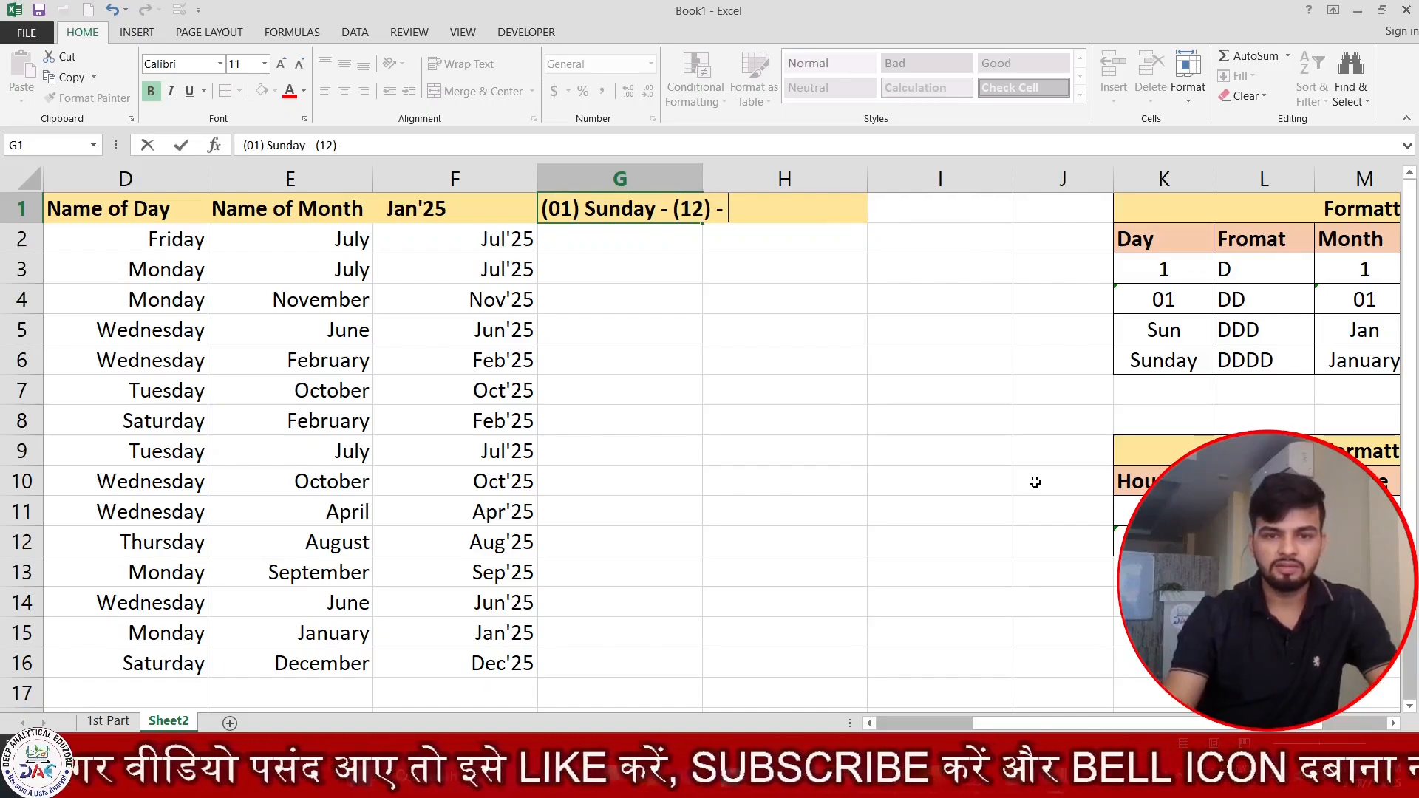
type(") Decem")
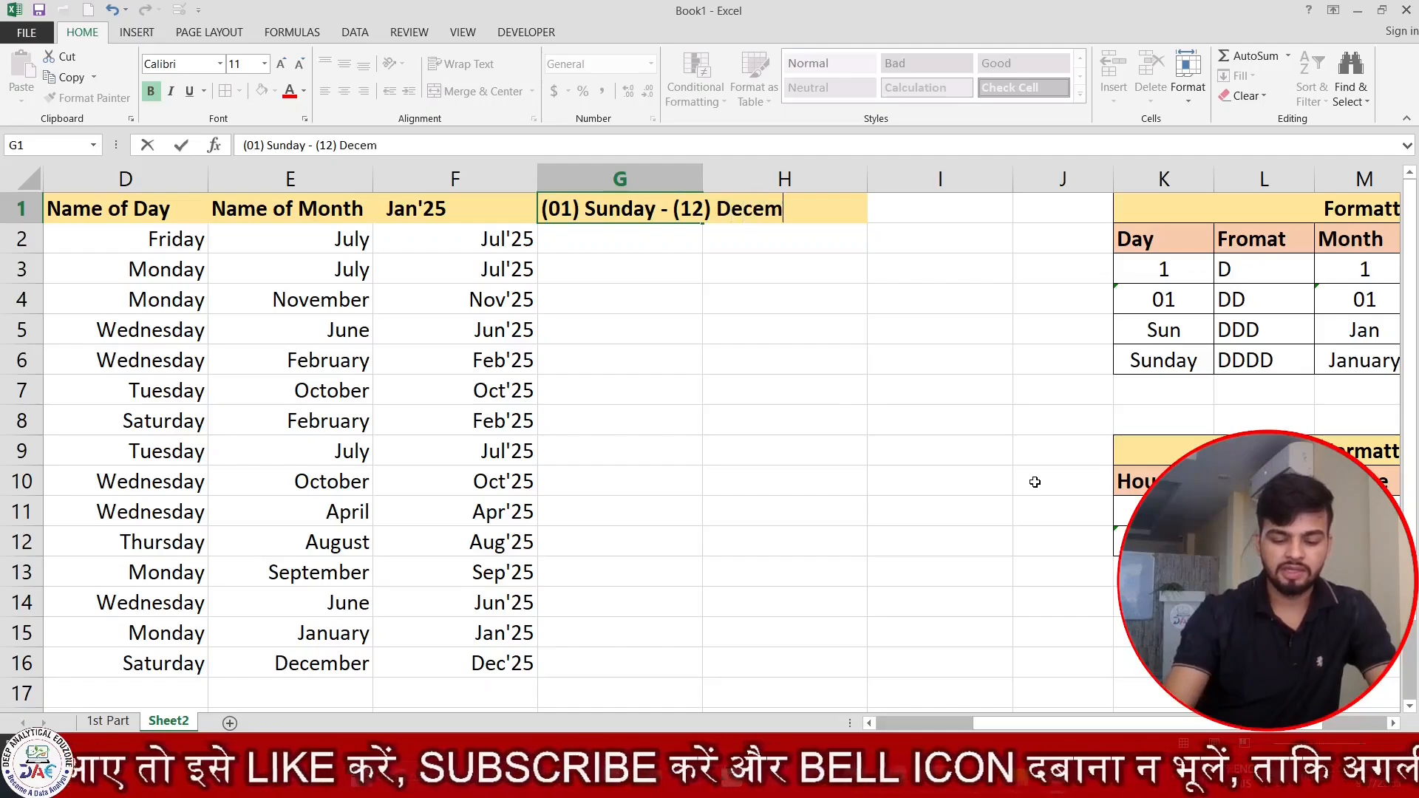
type("ber -")
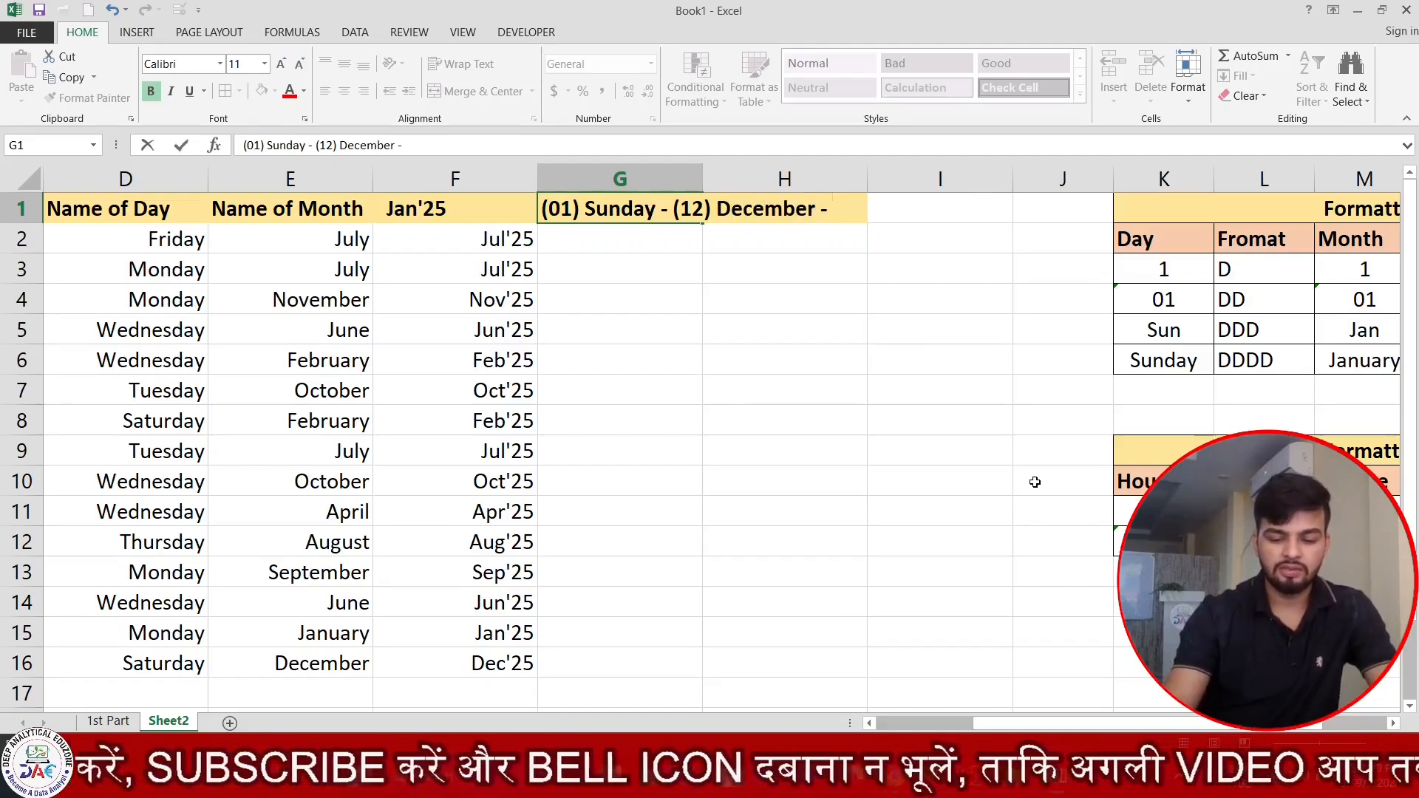
type(" 2025")
key("Return")
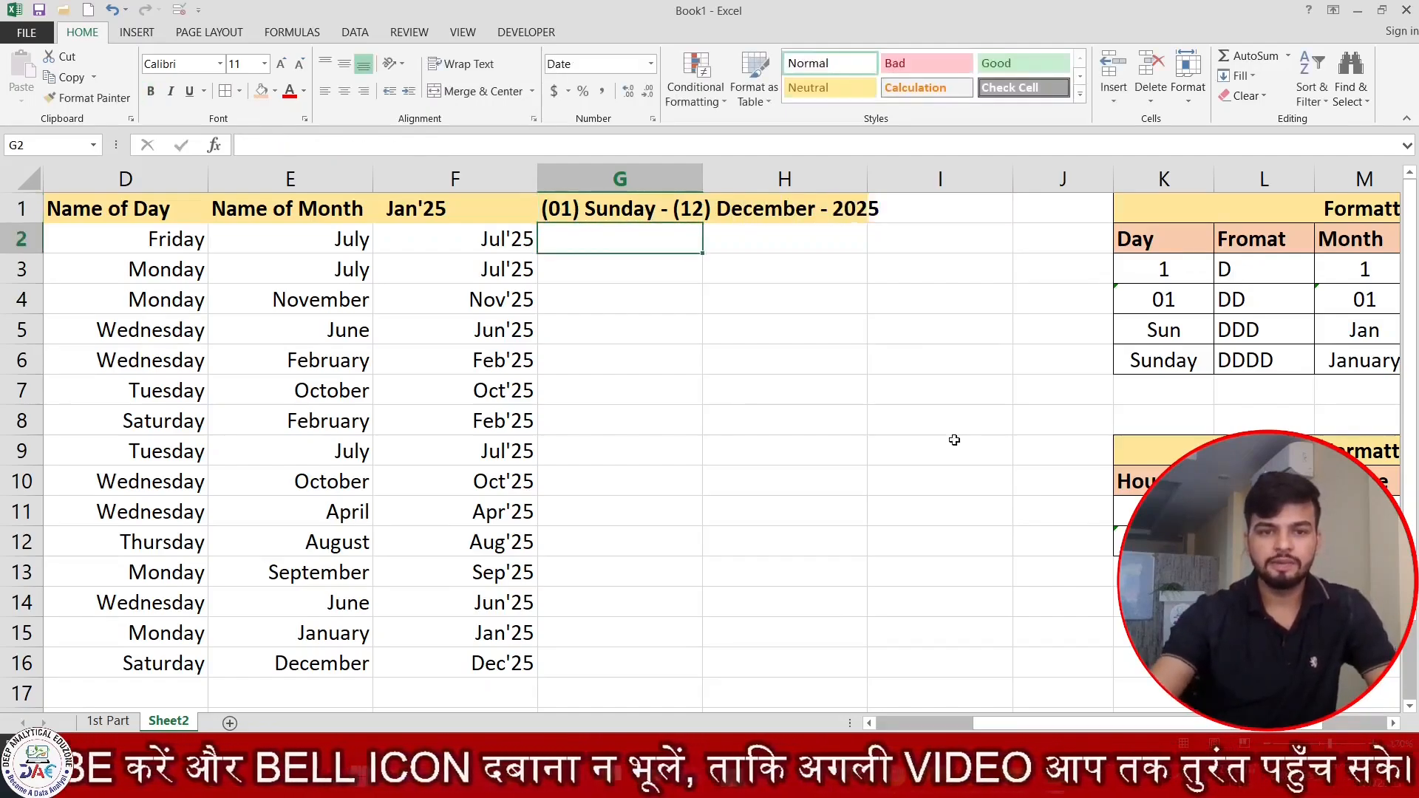
left_click_drag(701, 179, 943, 162)
left_click(873, 209)
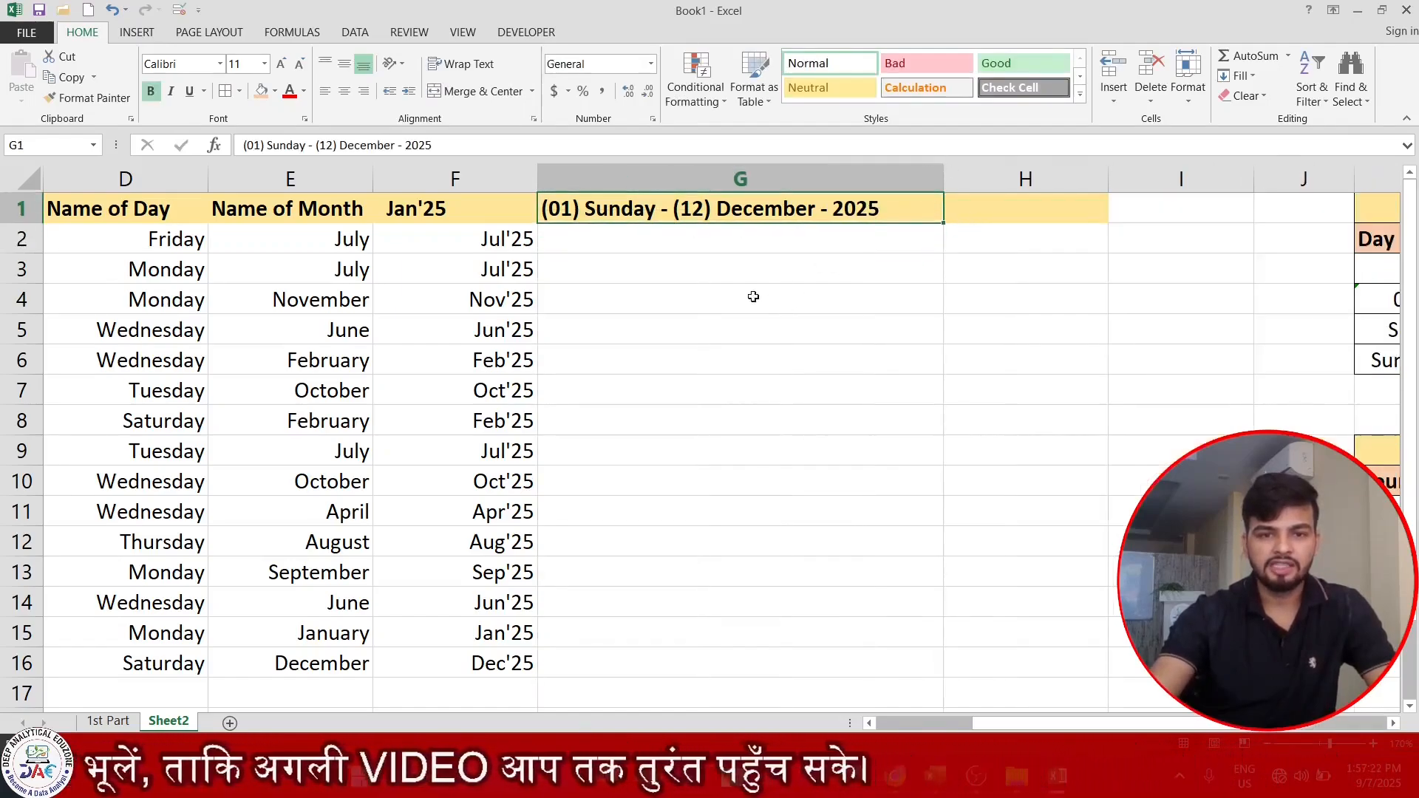
left_click_drag(709, 239, 709, 656)
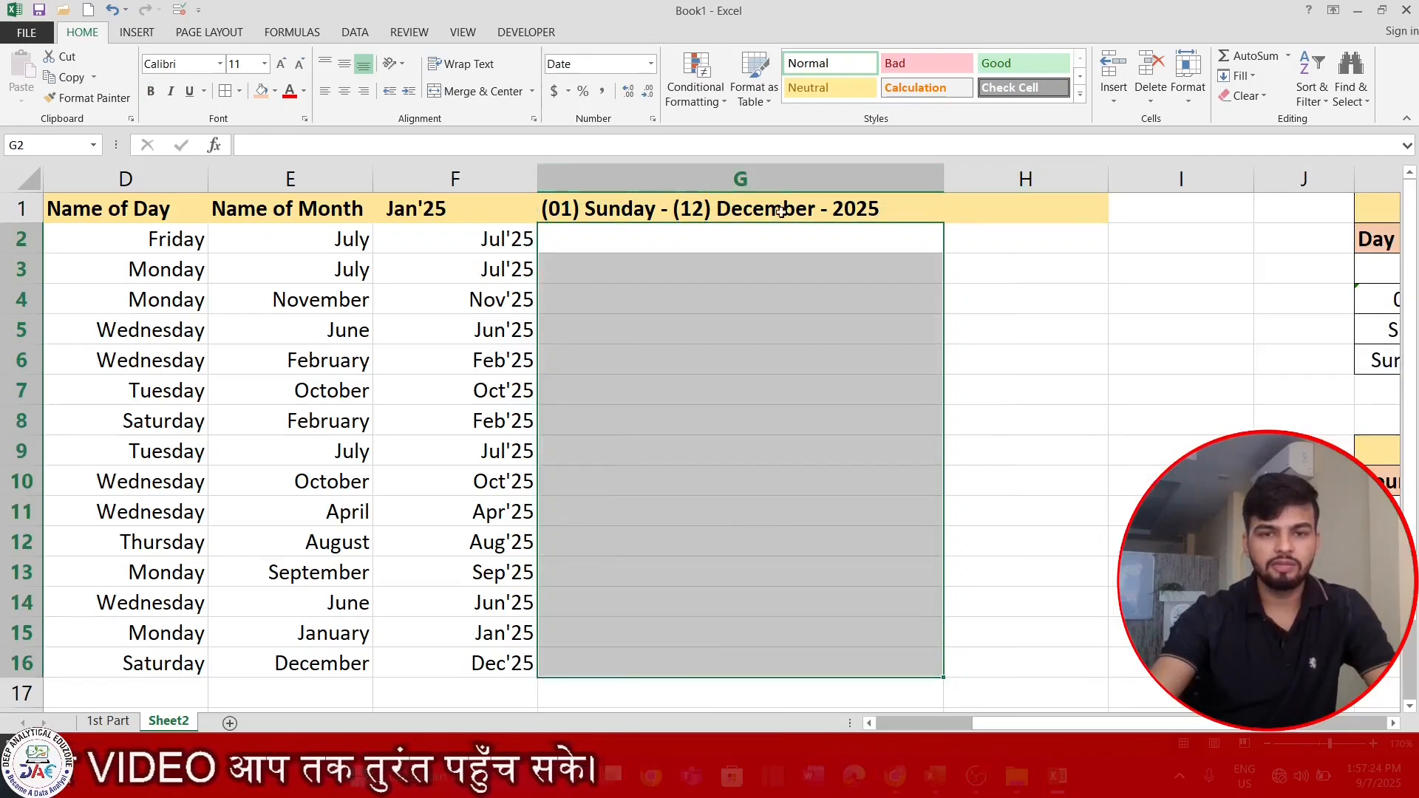
left_click(866, 207)
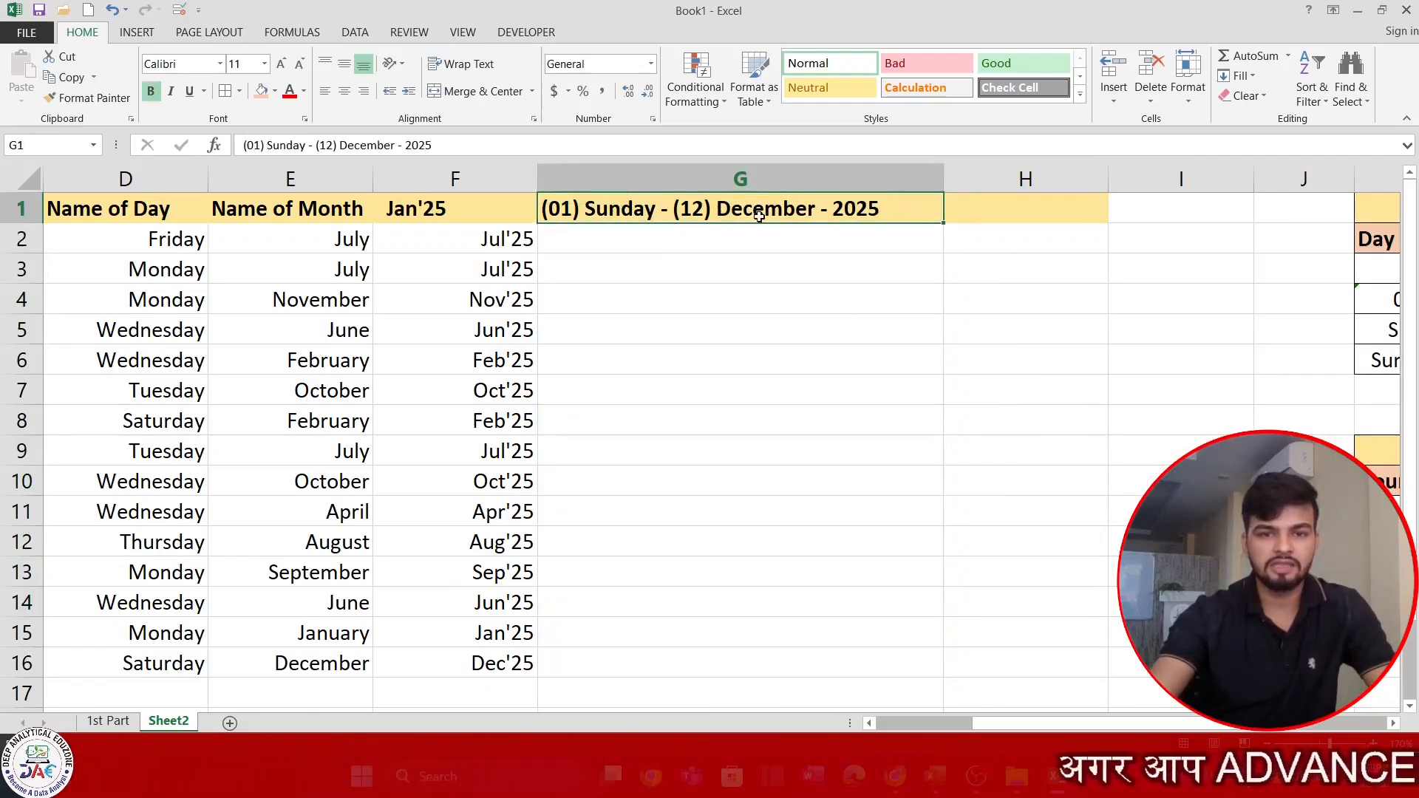
left_click_drag(767, 244, 789, 618)
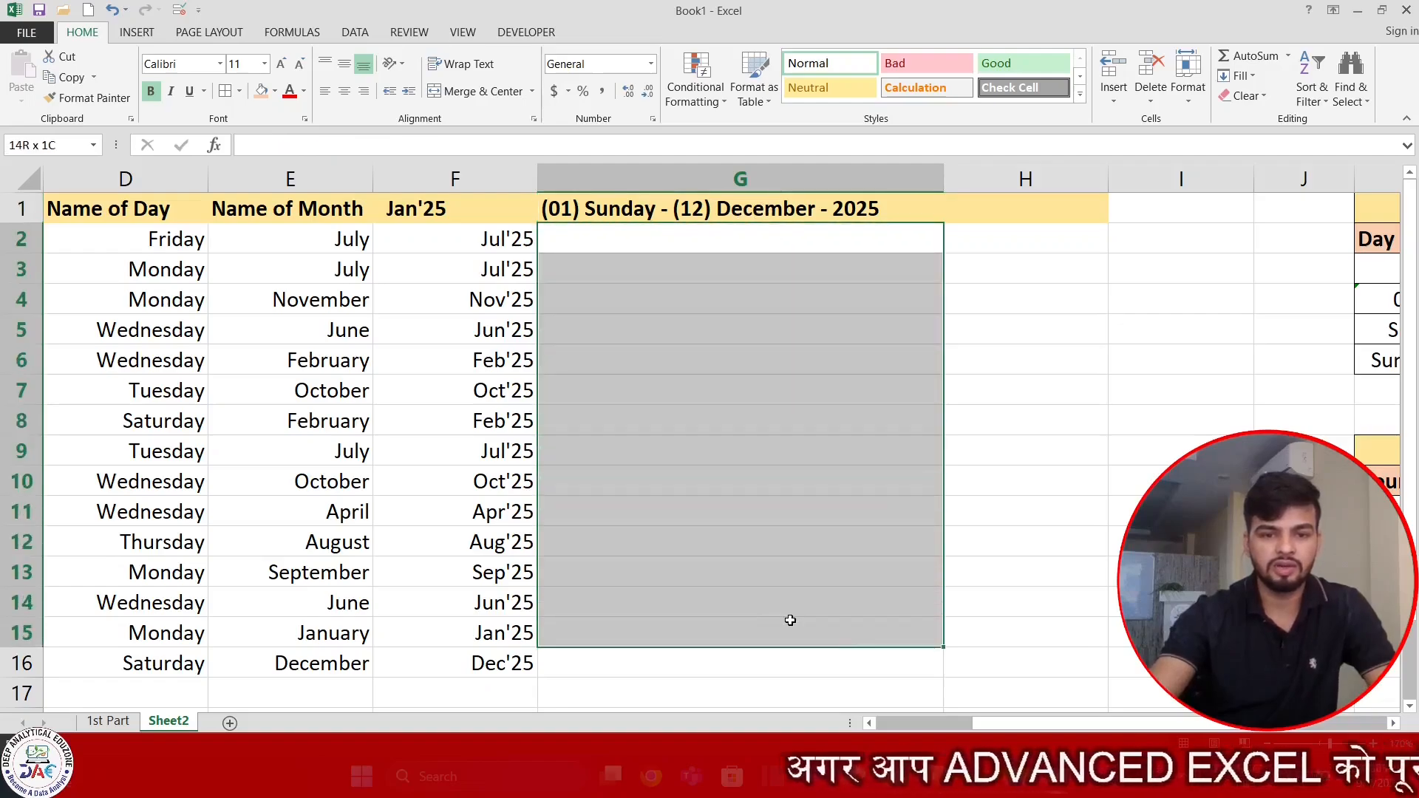
left_click(1014, 238)
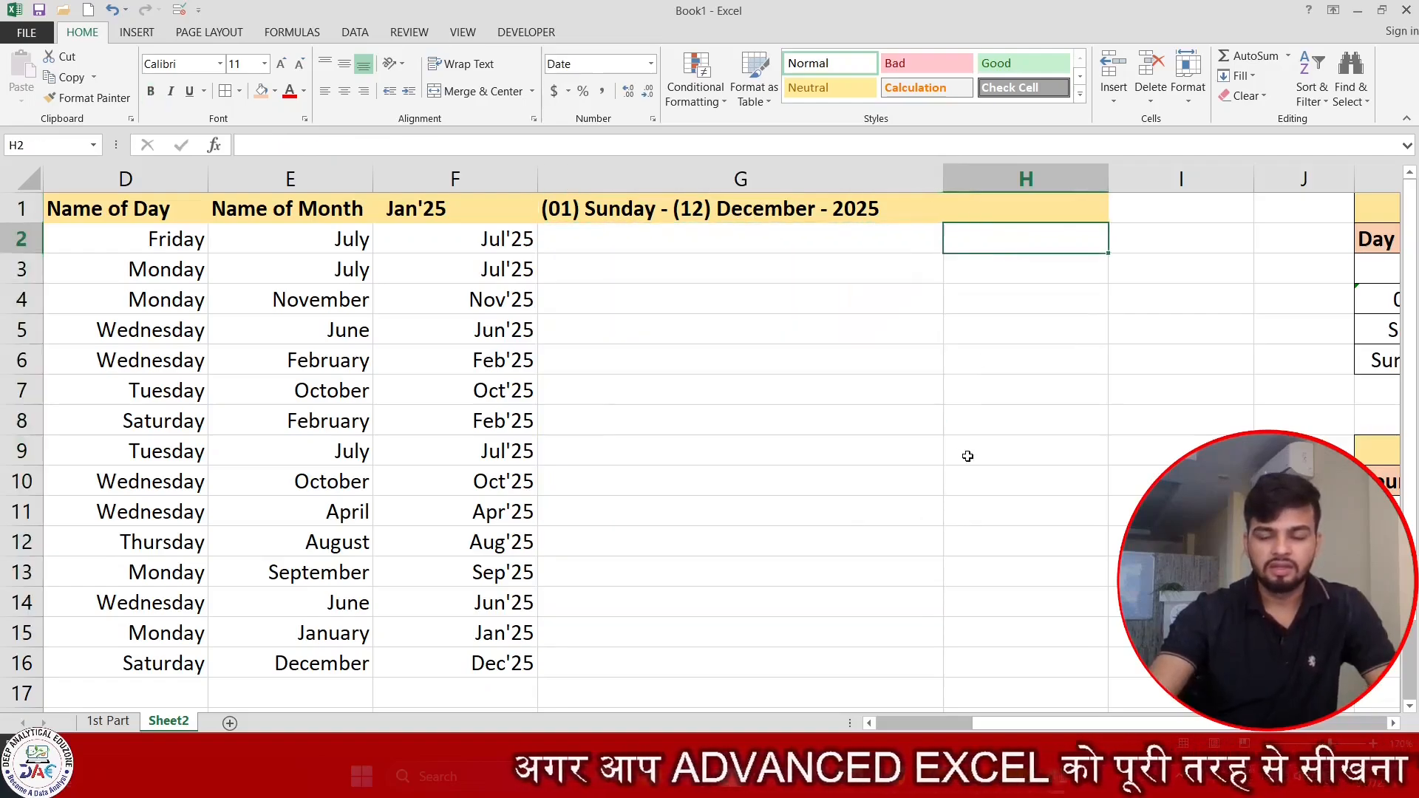
Enter the header Time in cell R1 and fill it with the peach color used in the format tables' header rows.
key("Right")
key("Right")
key("Right")
key("Right")
key("Right")
key("Right")
key("Right")
key("Right")
key("Right")
key("Right")
key("Right")
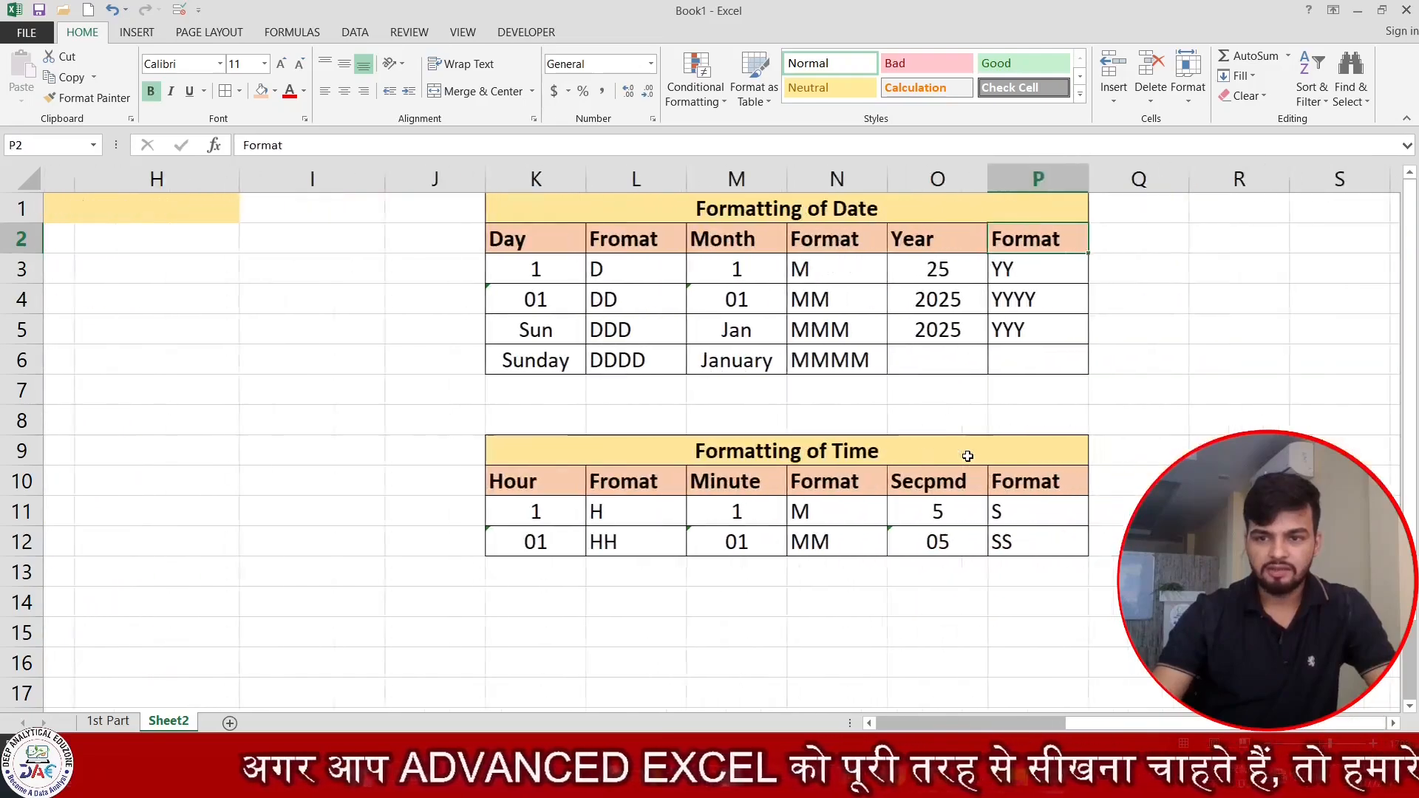
key("Right")
key("Right")
key("Right")
key("Left")
key("Left")
key("Left")
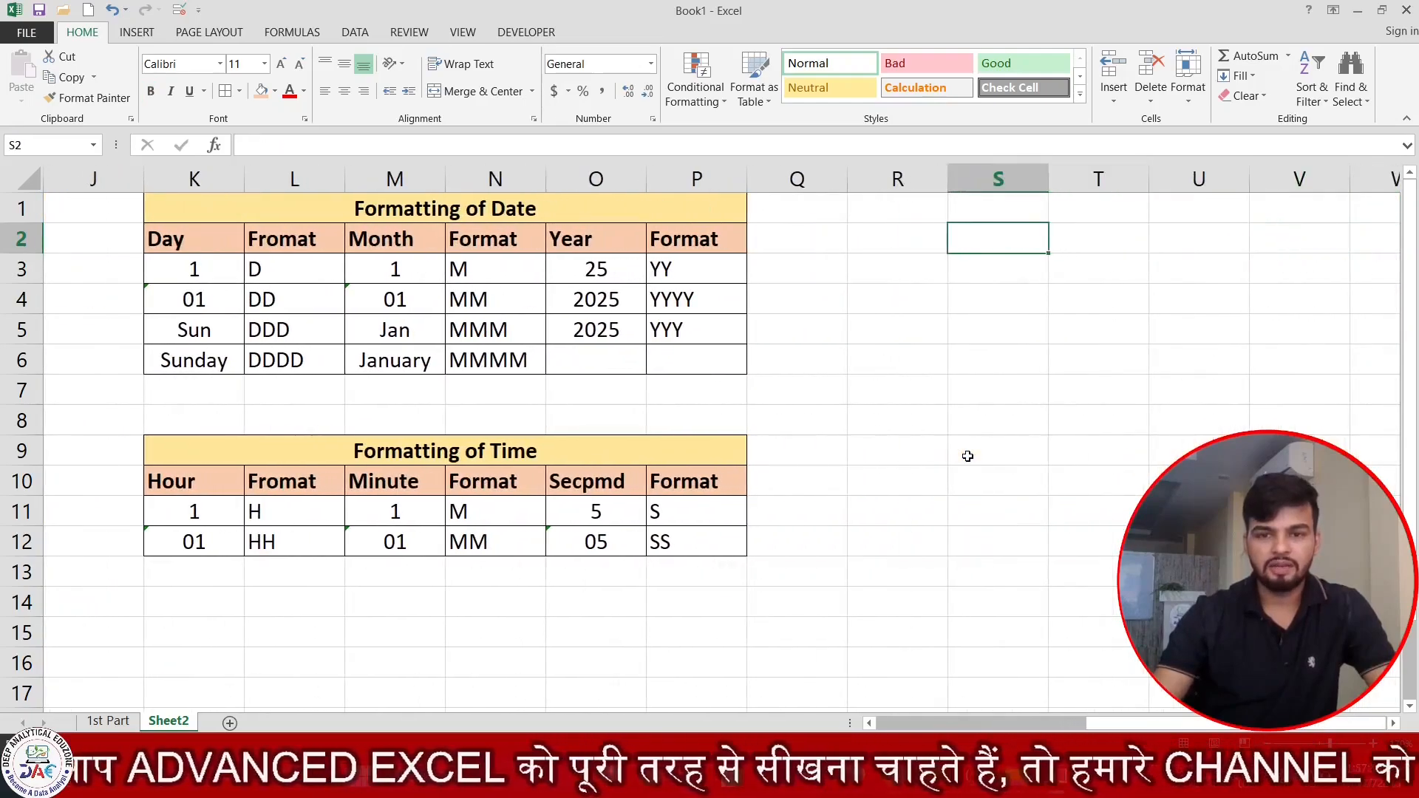
key("Up")
key("Left")
type("Time")
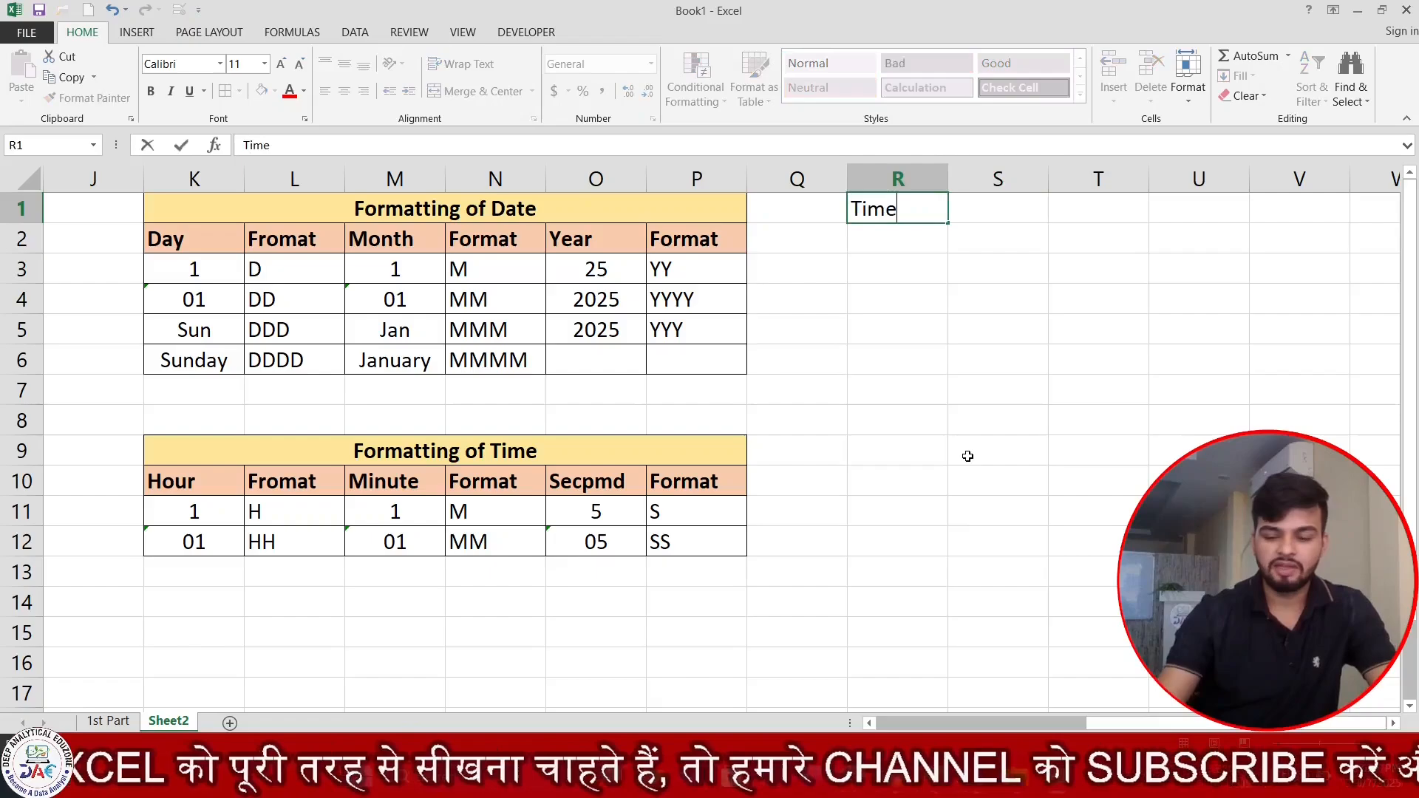
key("Return")
key("Up")
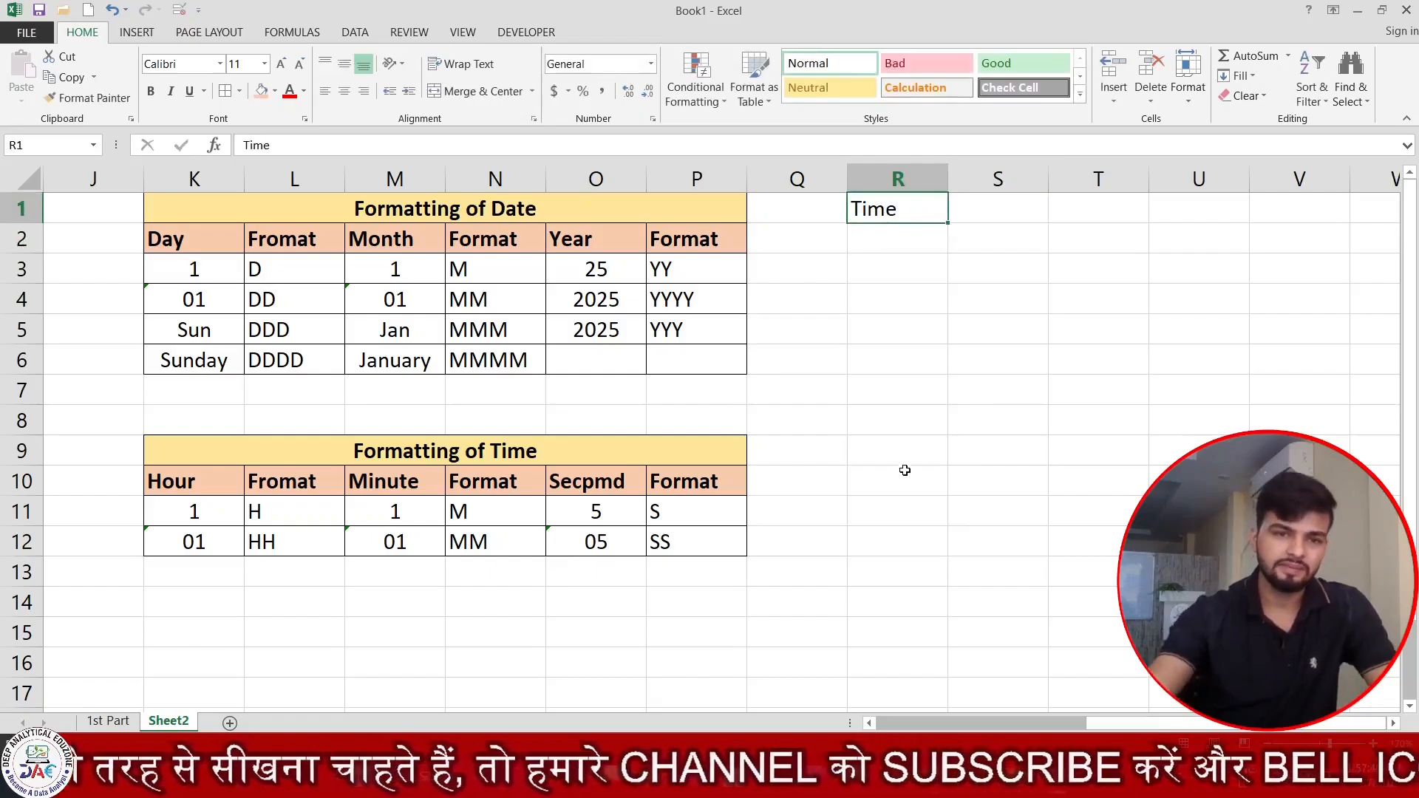
left_click(260, 94)
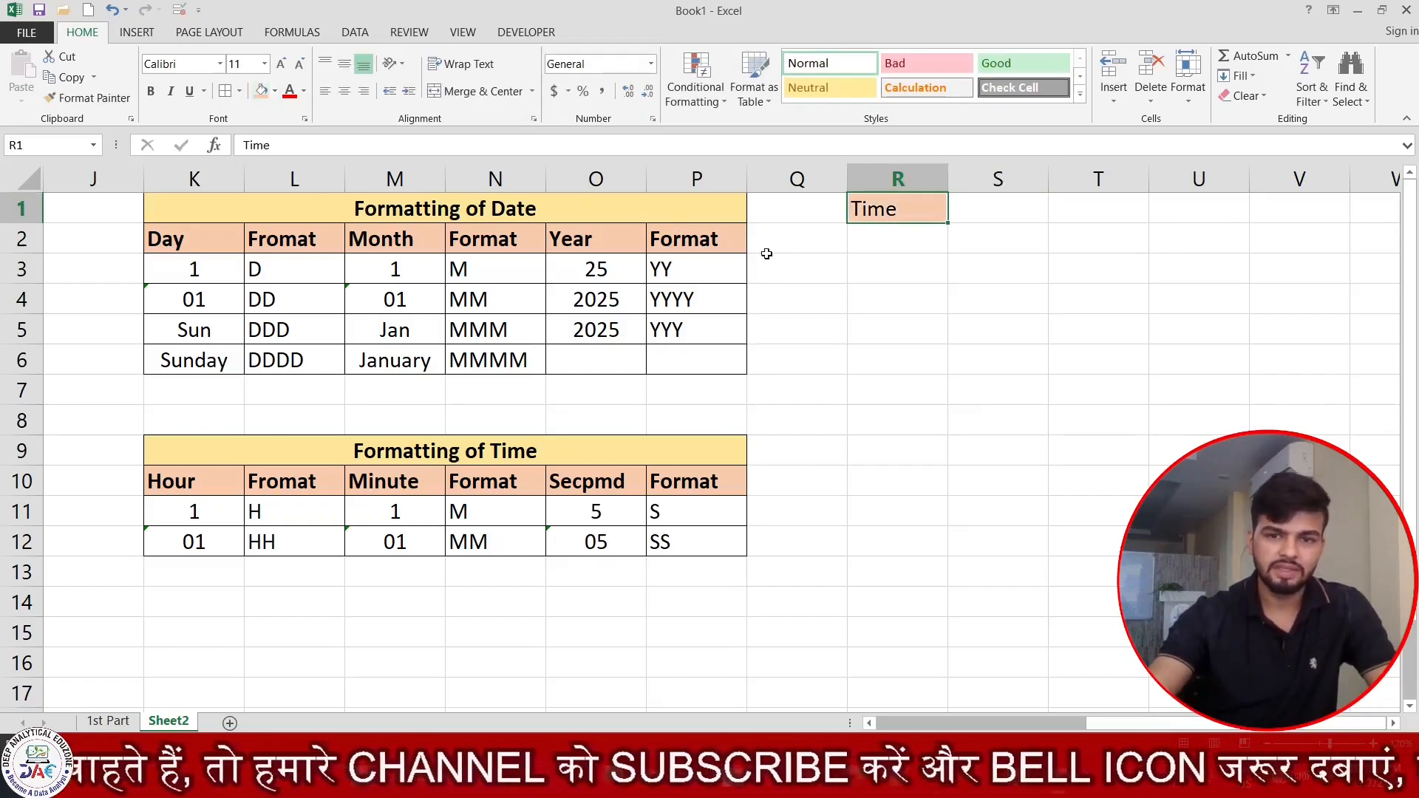
Enter the formula =RAND() in R2 and fill it down to R16.
left_click(883, 247)
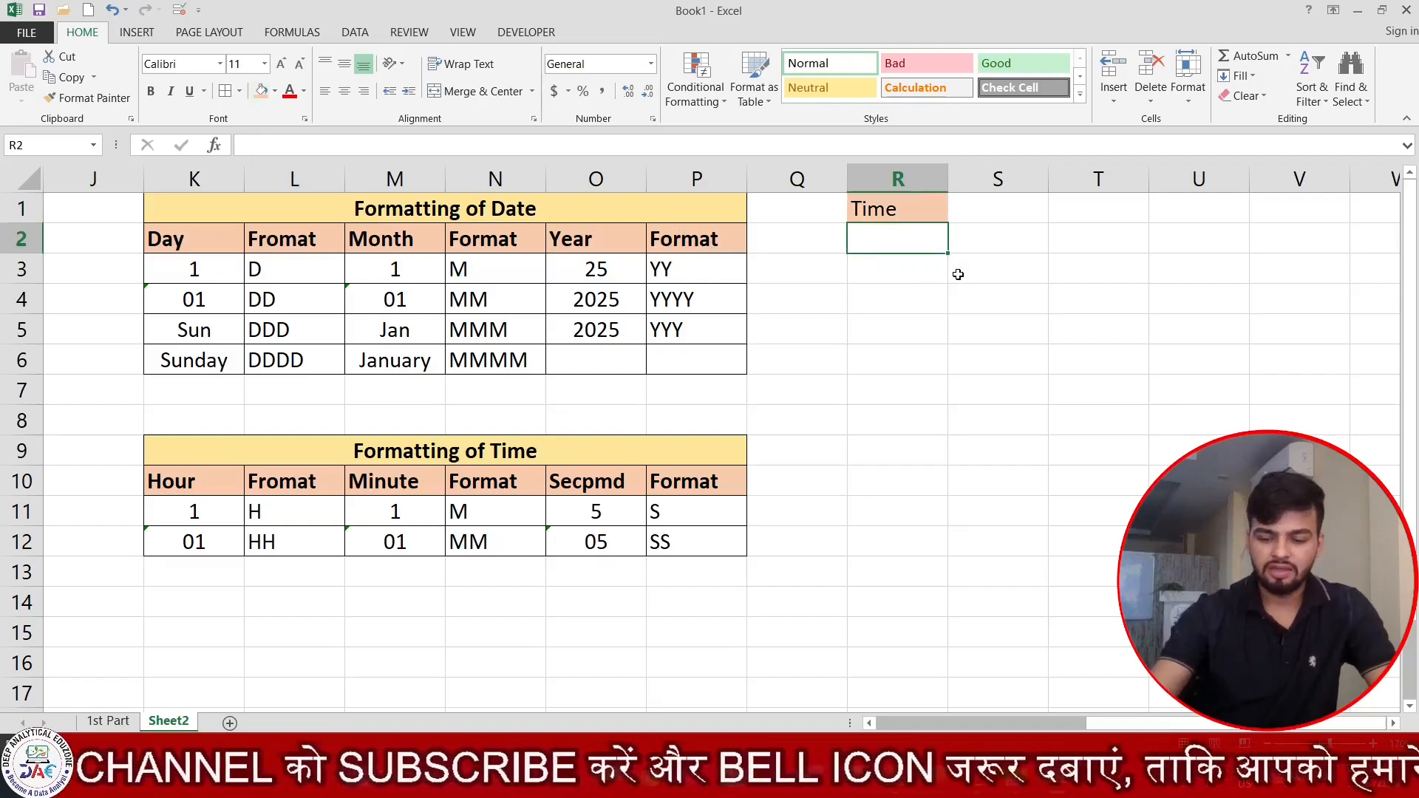
type("=rand")
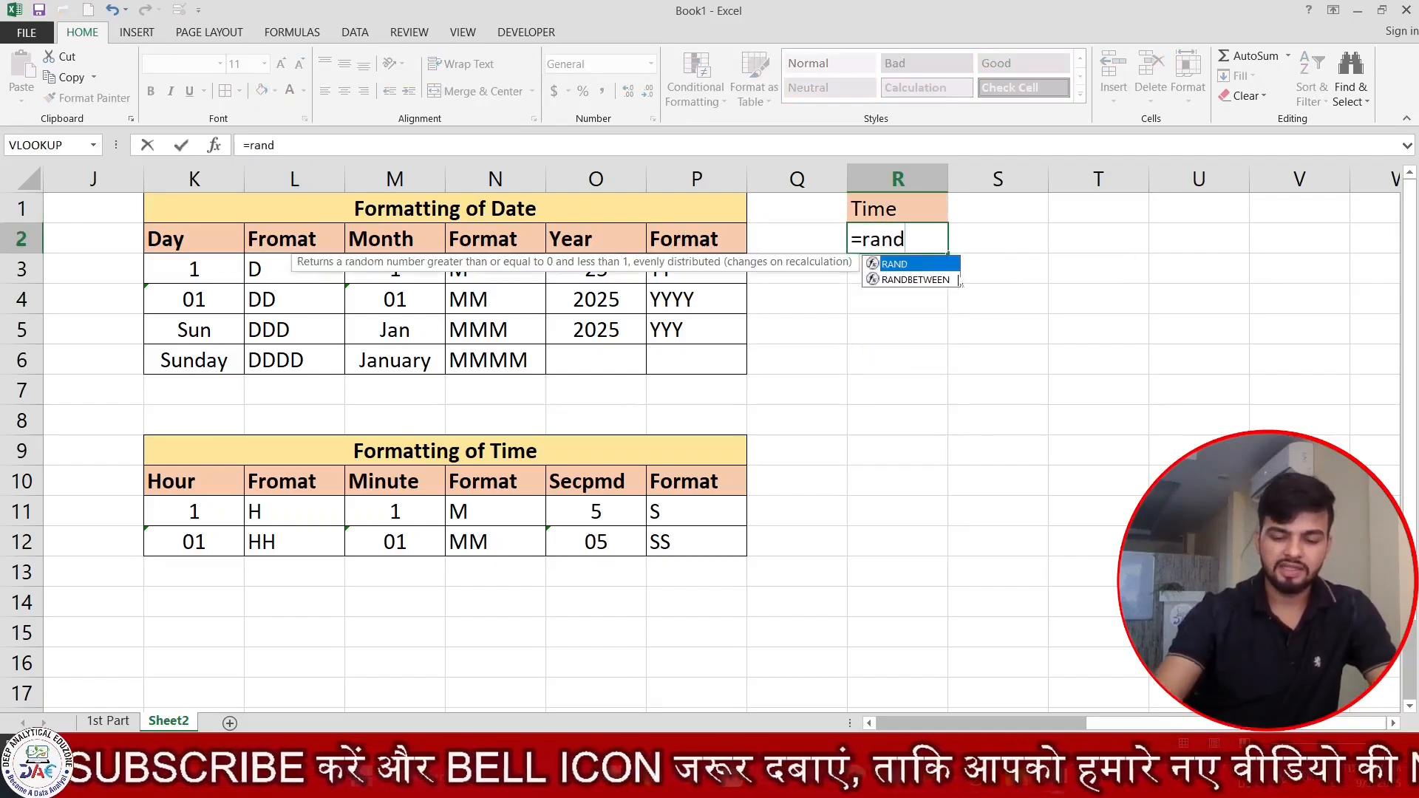
type("()")
key("Return")
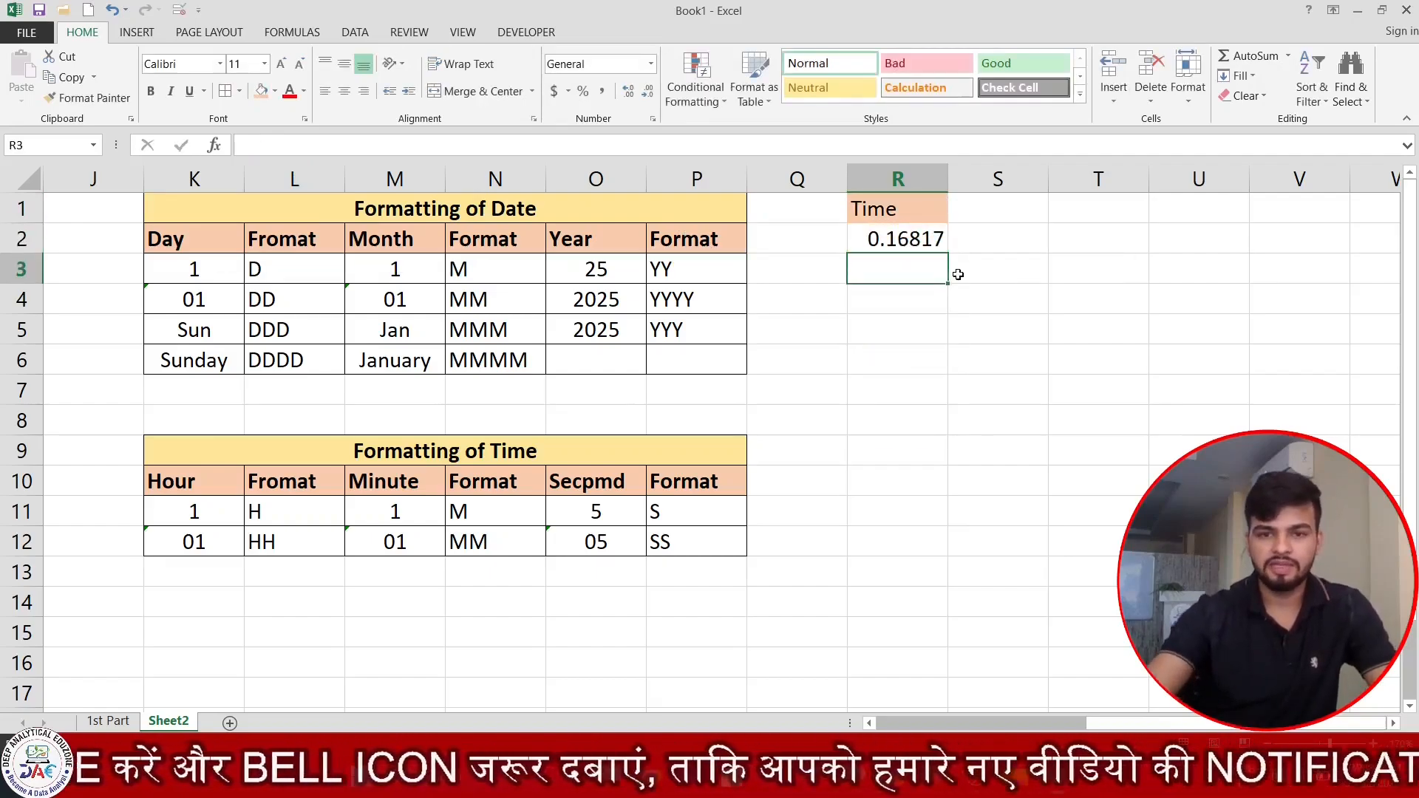
left_click(896, 249)
left_click_drag(947, 252, 948, 669)
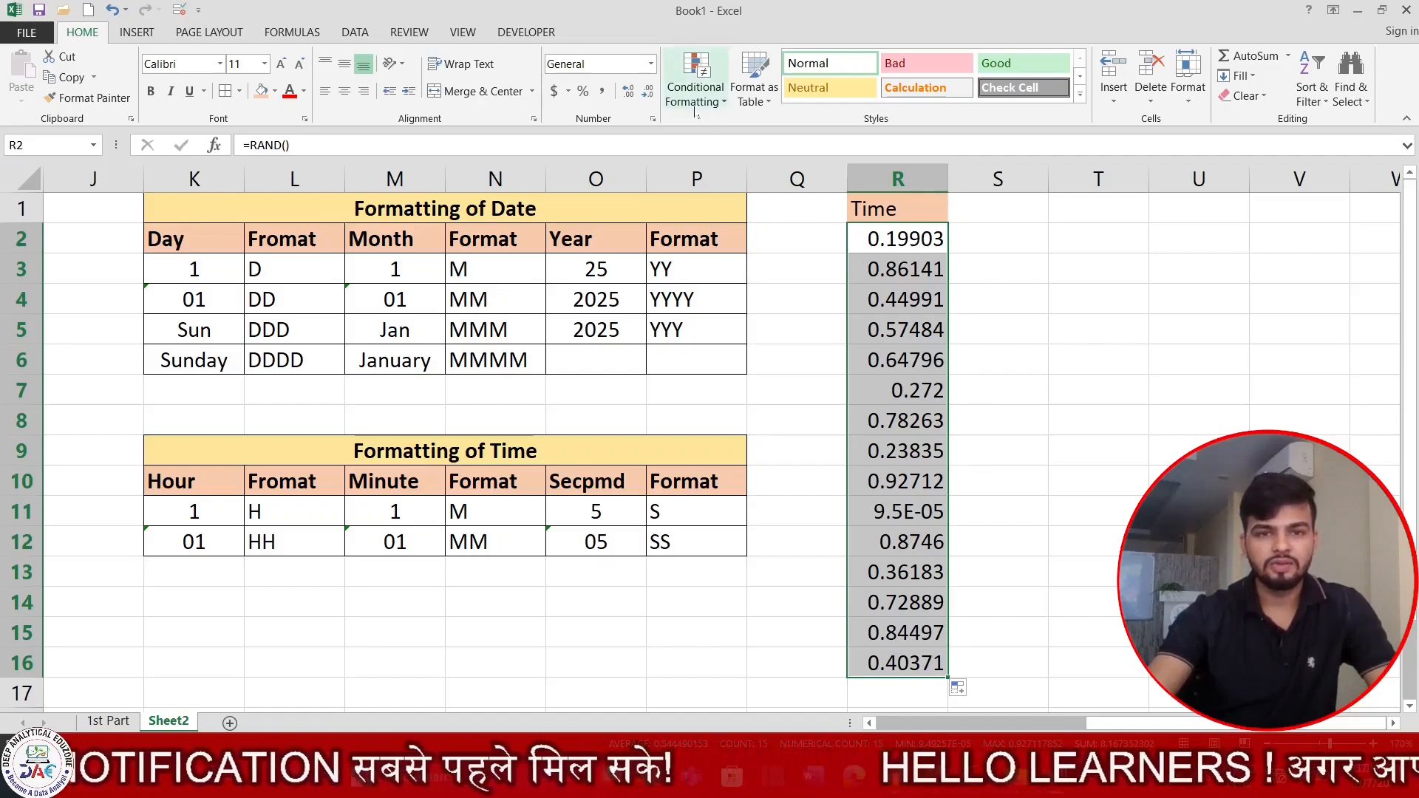
Format the random values in R2:R16 as Time with the 13:30 type and widen column R.
left_click(653, 119)
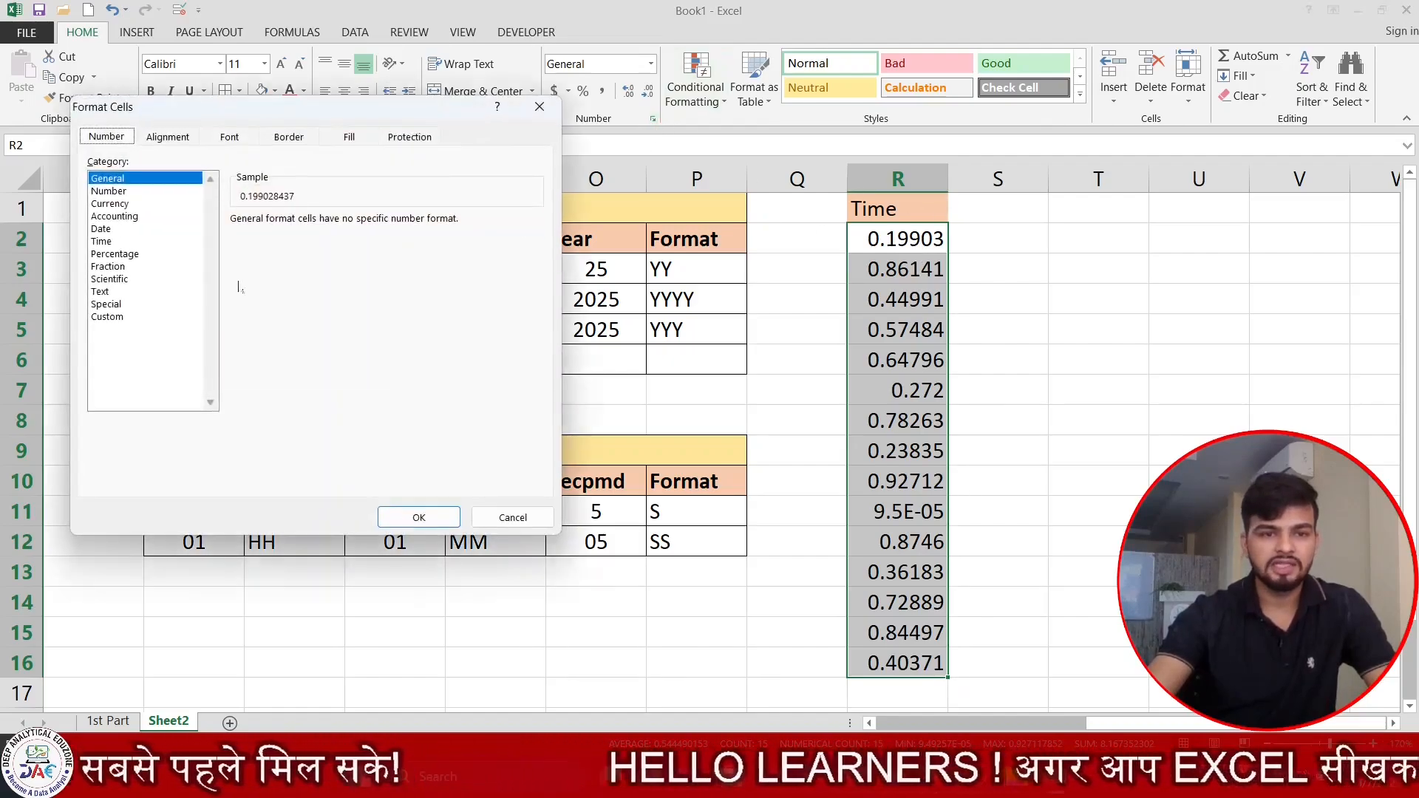
left_click(94, 242)
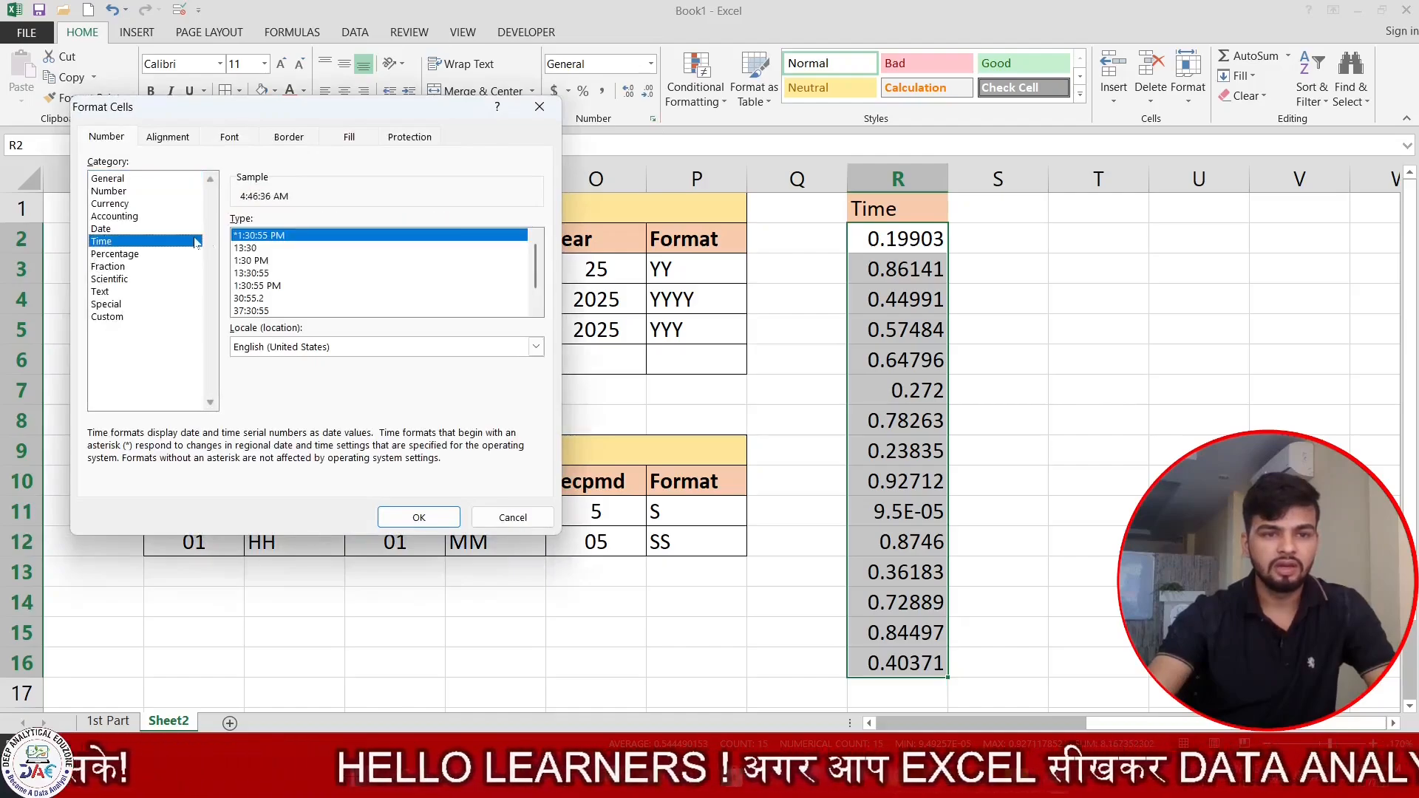
left_click(252, 248)
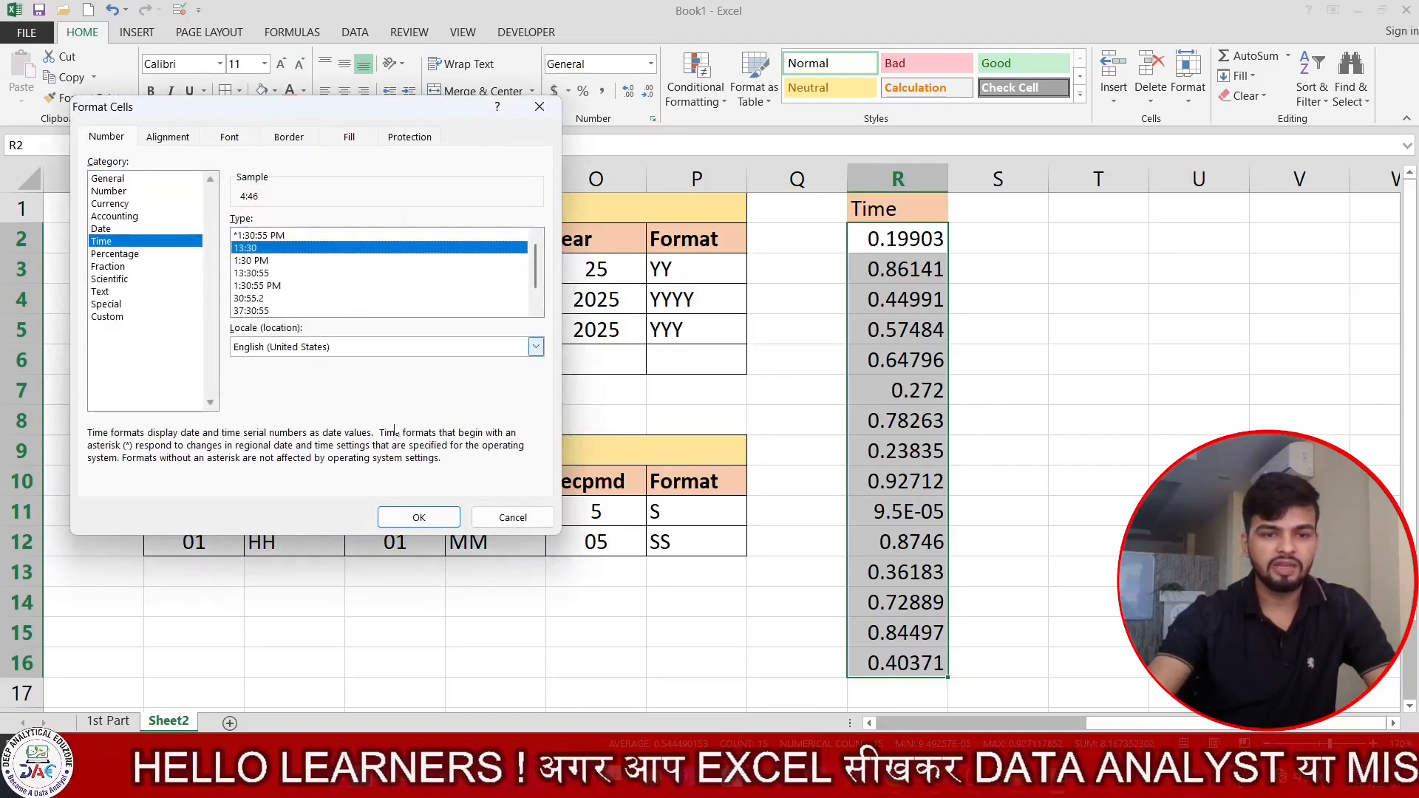
left_click(418, 517)
left_click_drag(948, 179, 999, 179)
Enter the header Time Formatting in cell S1.
left_click(1072, 211)
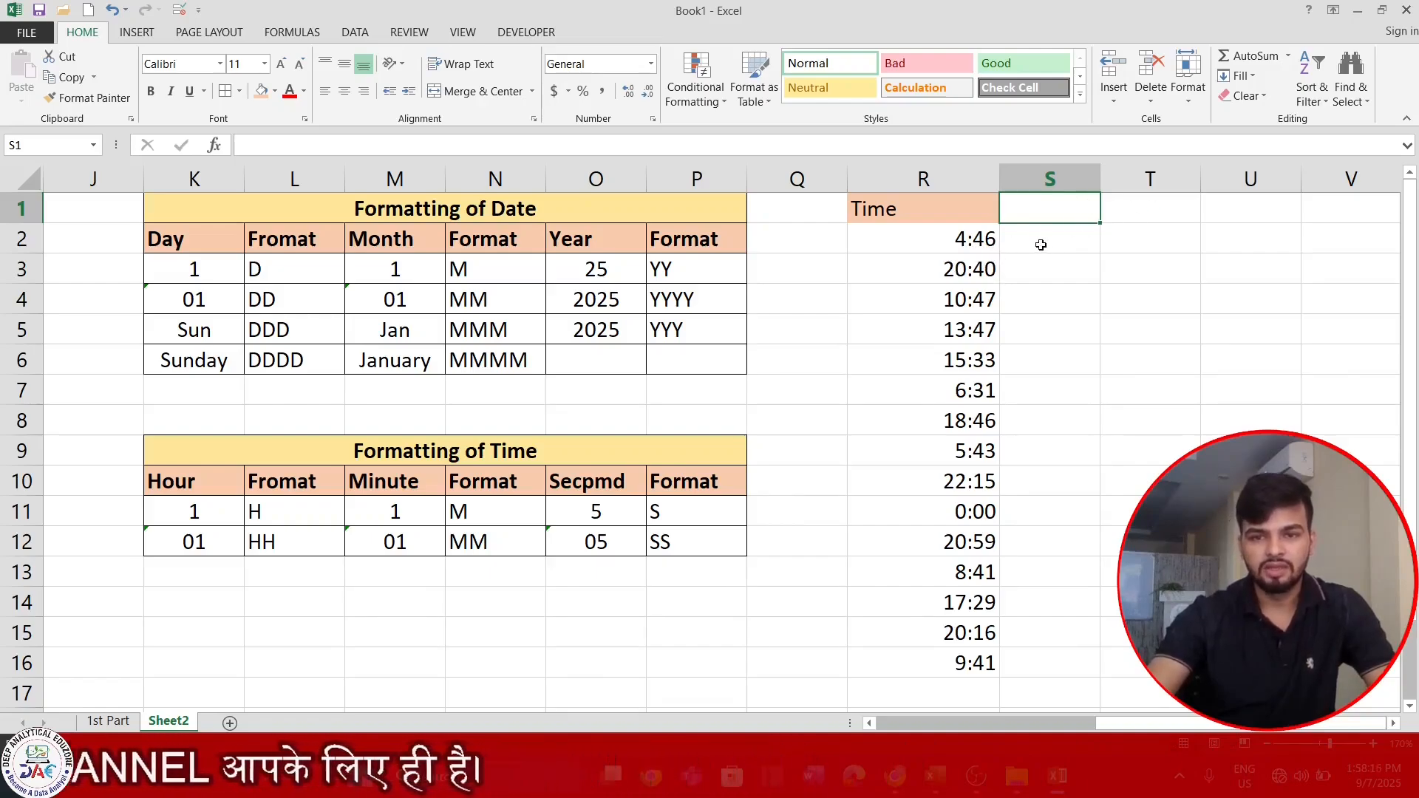
type("To")
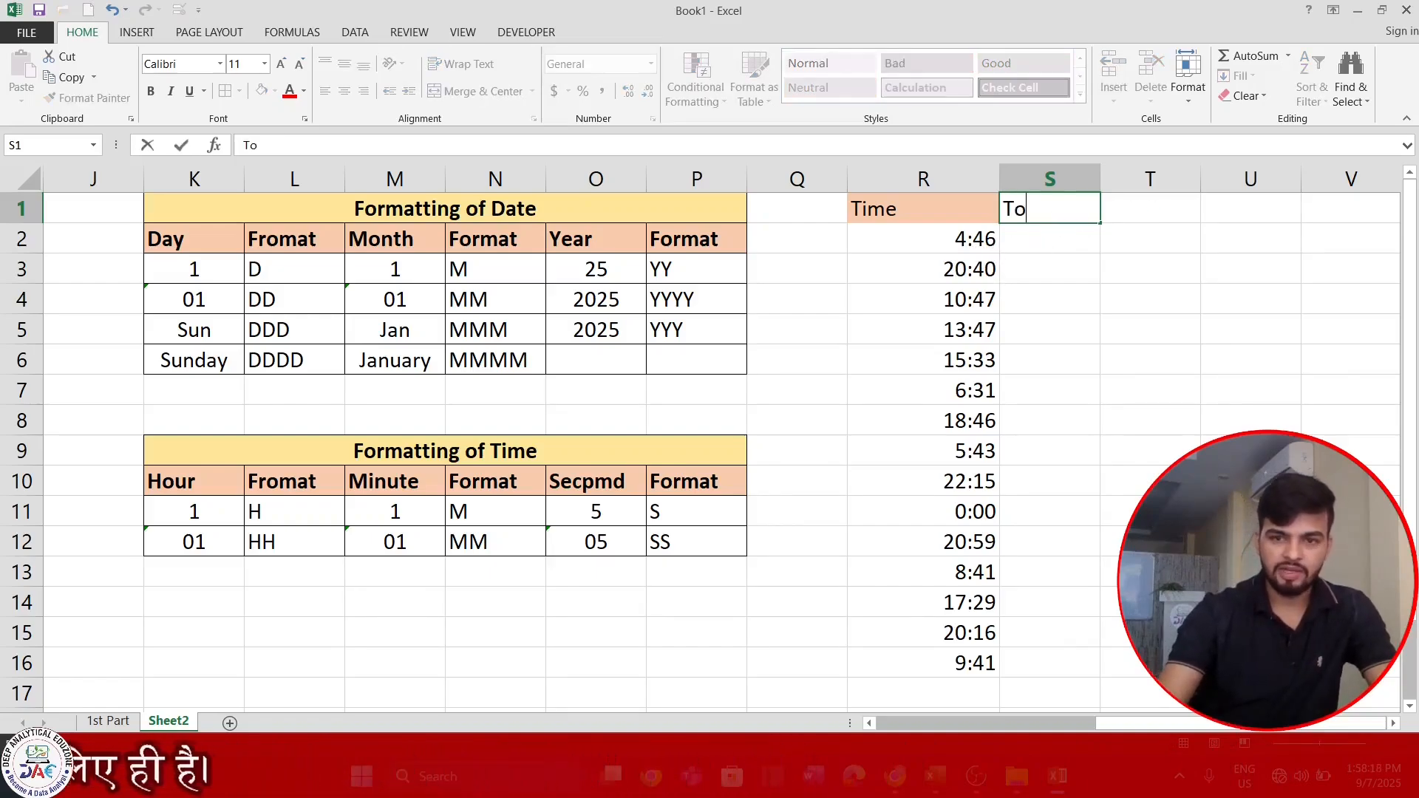
type("ime ")
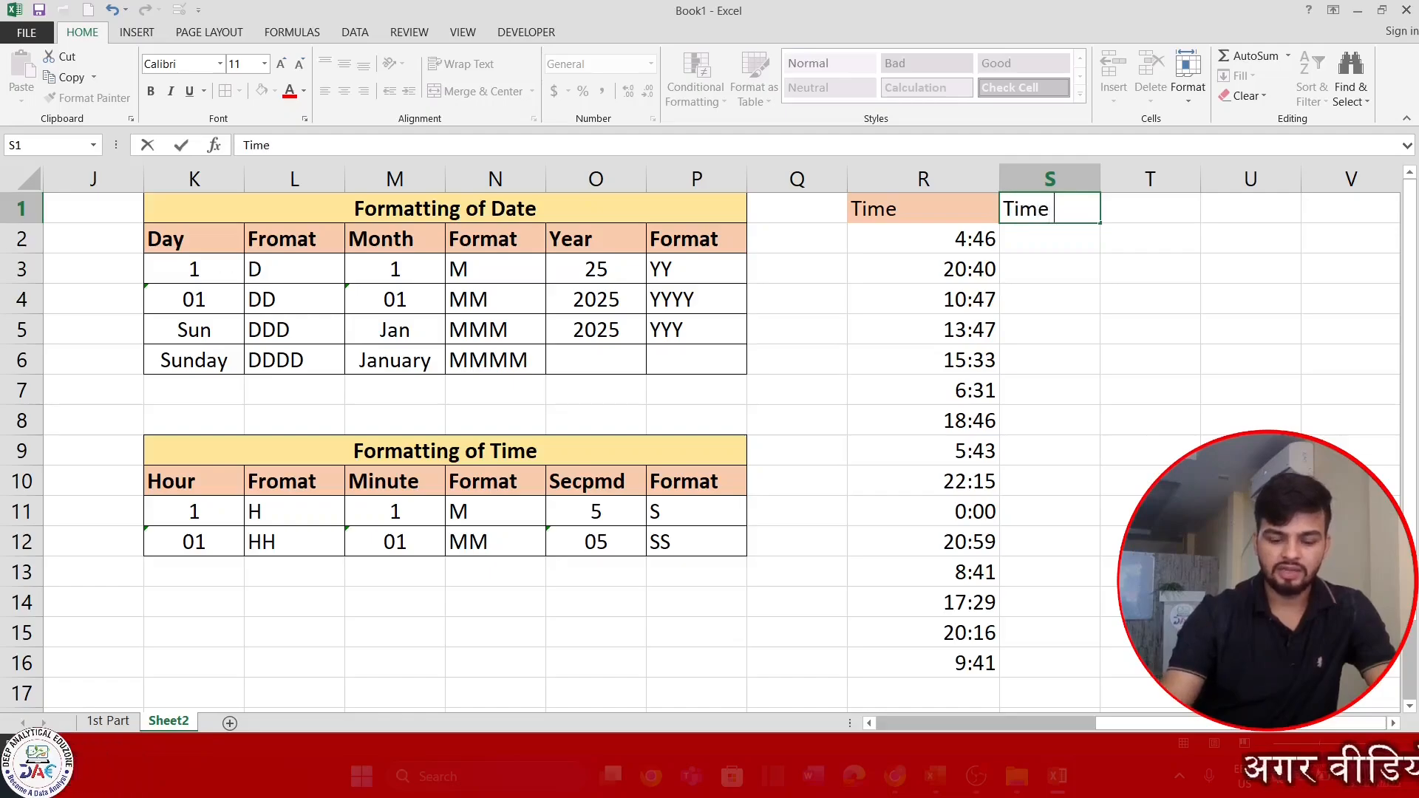
type("Formatting")
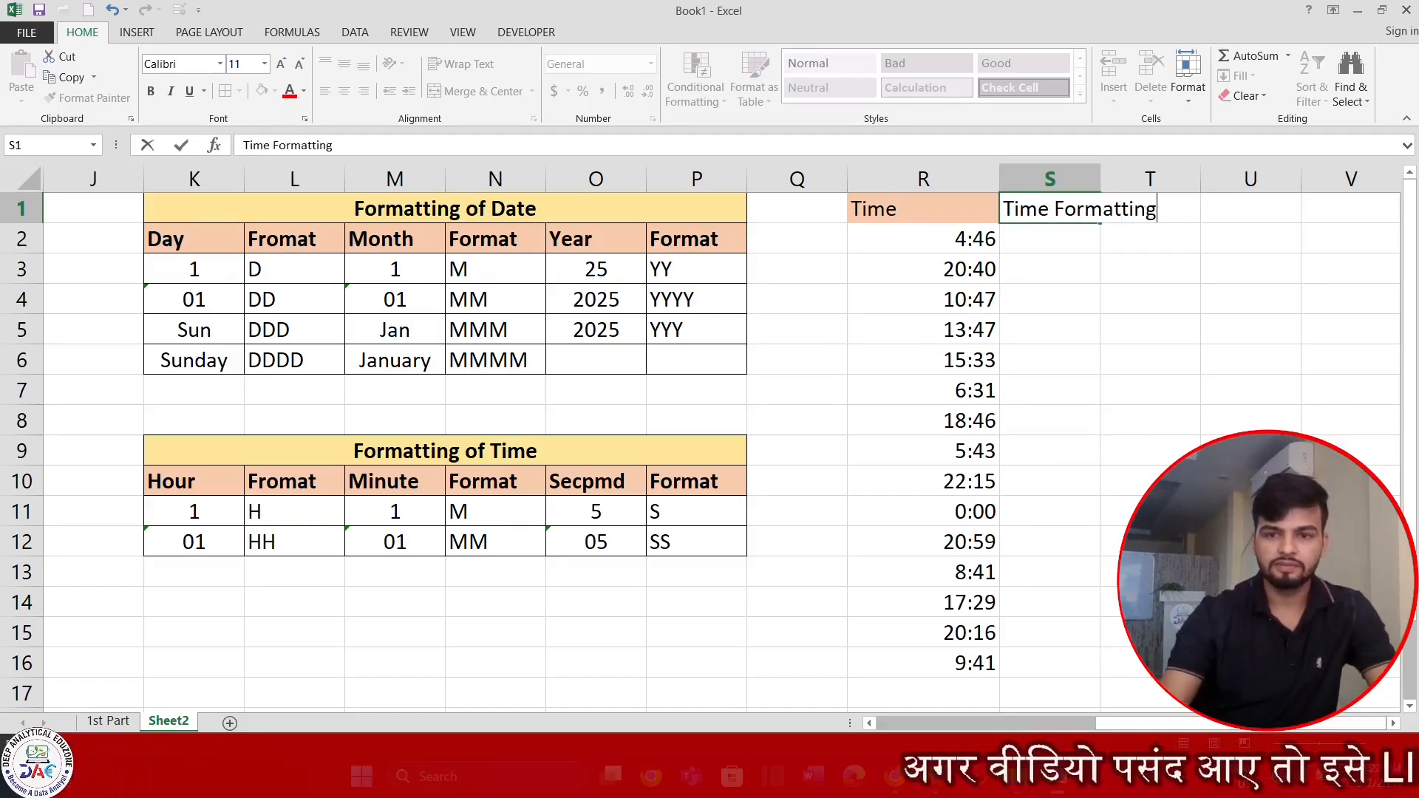
key("Return")
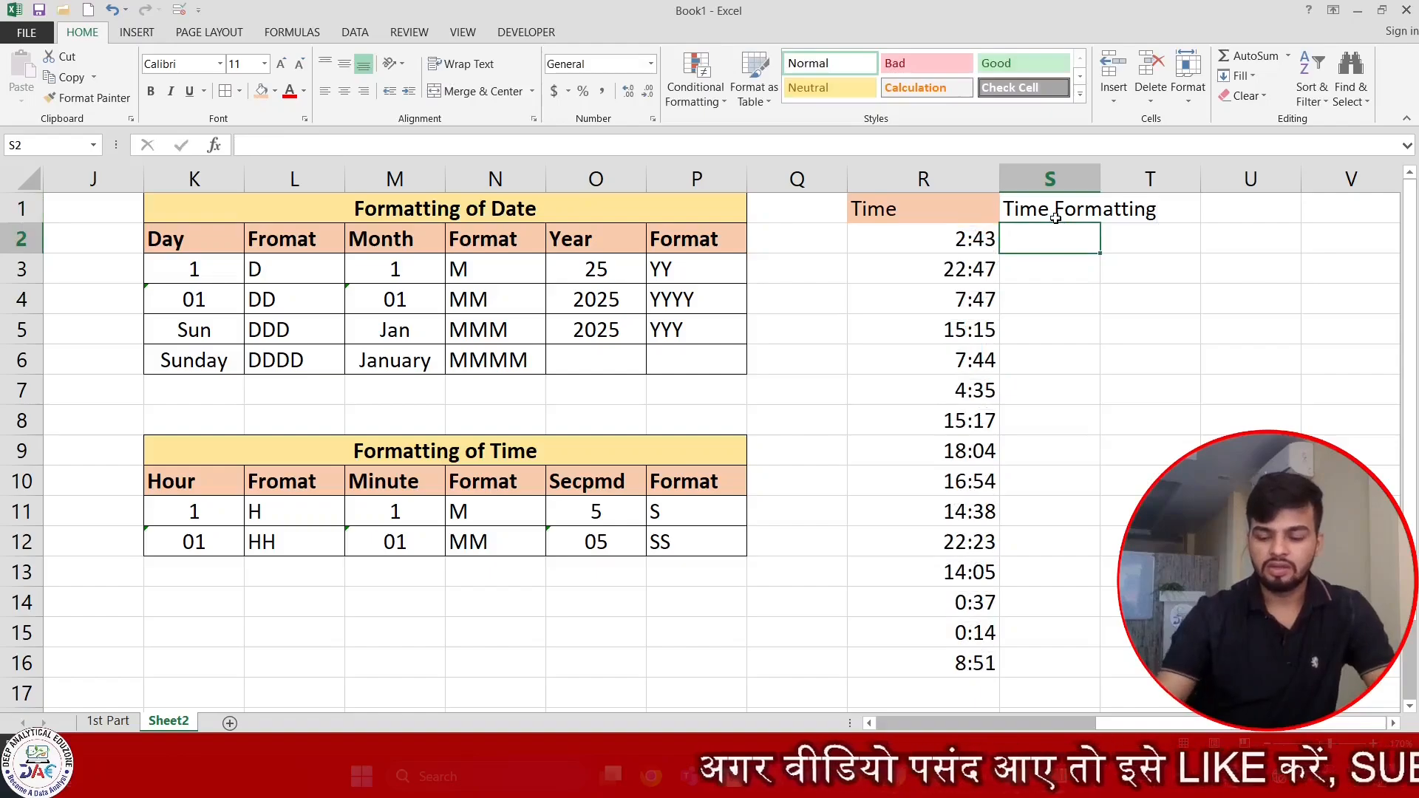
Replace the RAND formulas in R2:R16 with their static values using Paste Special Values.
key("Left")
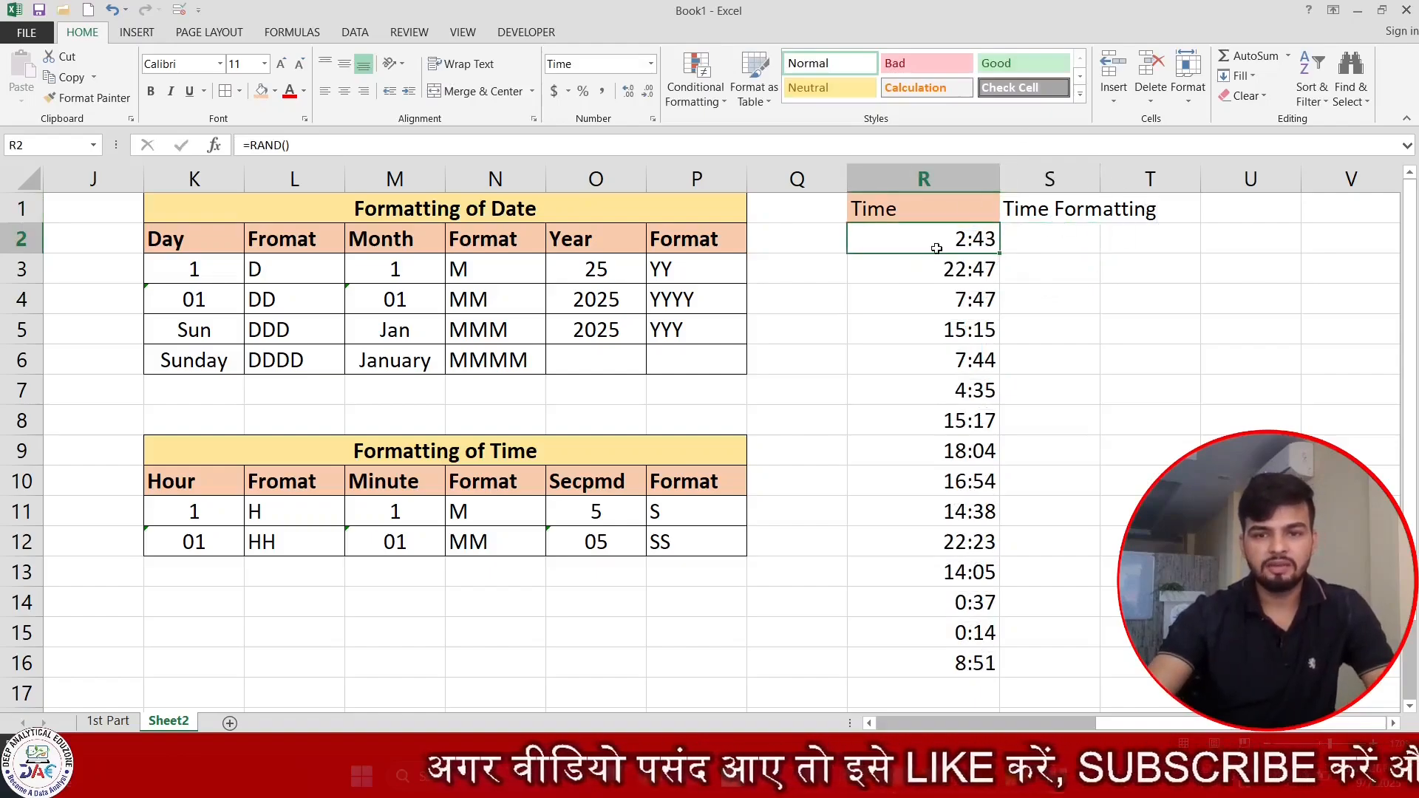
key("Right")
key("Right")
key("Right")
key("Right")
key("Right")
key("Right")
key("Right")
key("Right")
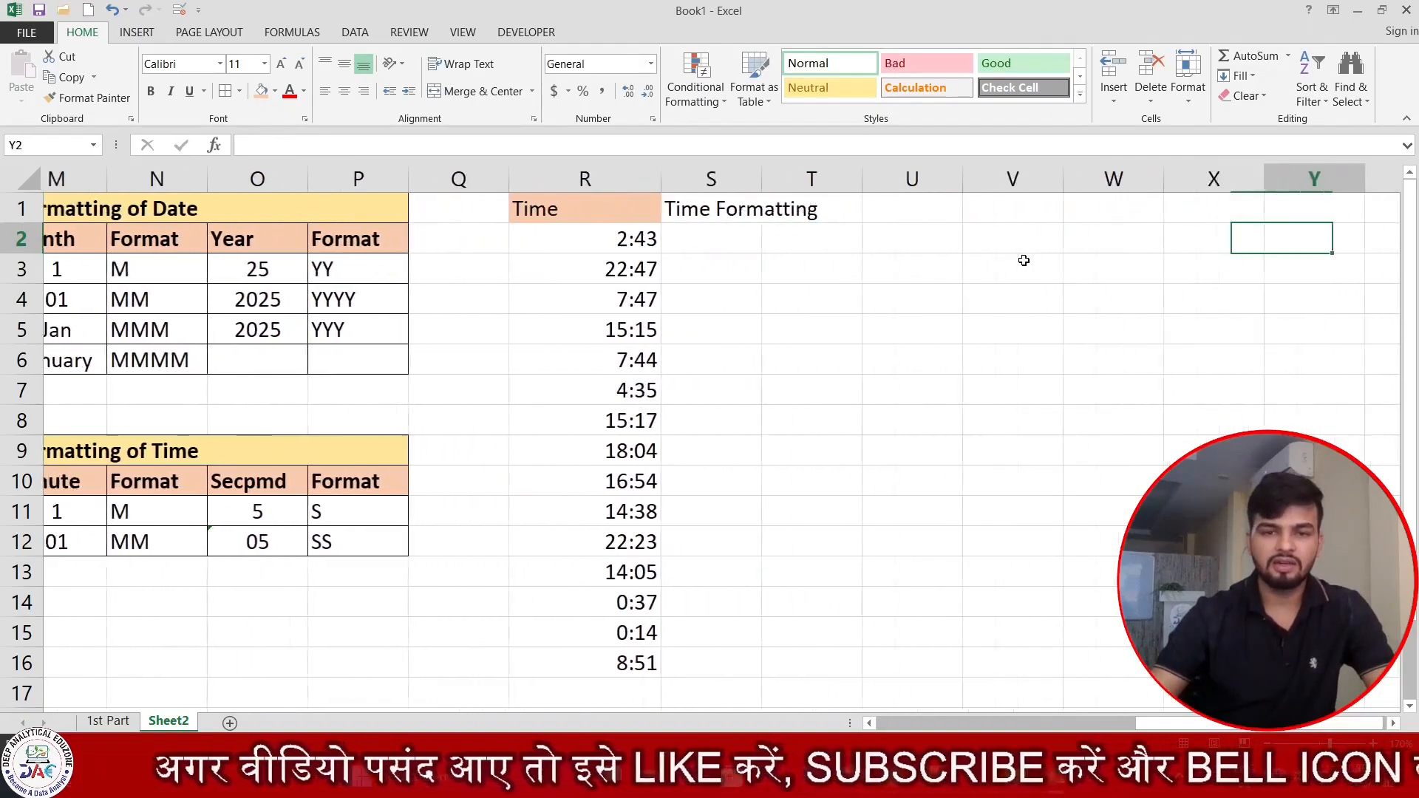
left_click_drag(431, 248, 446, 665)
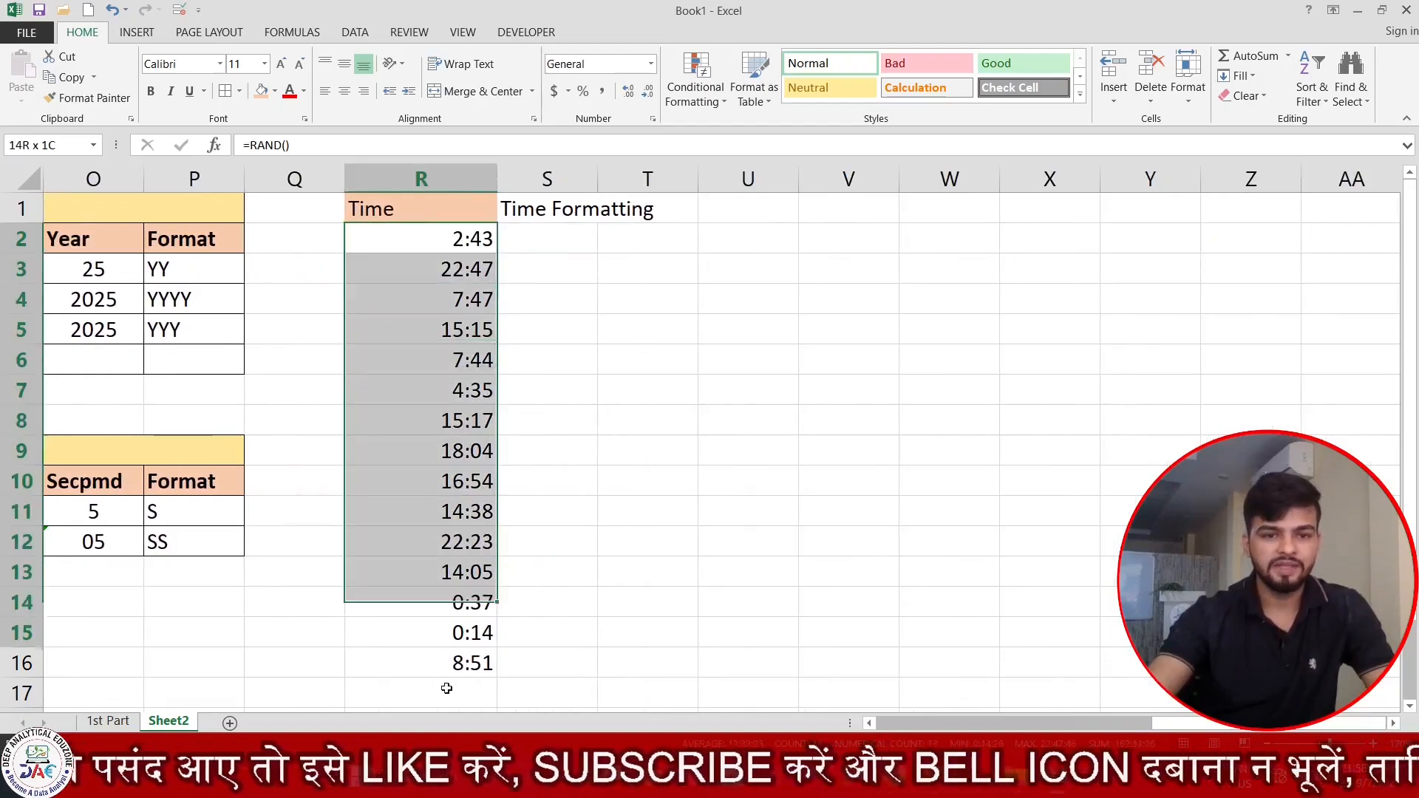
key("ctrl+c")
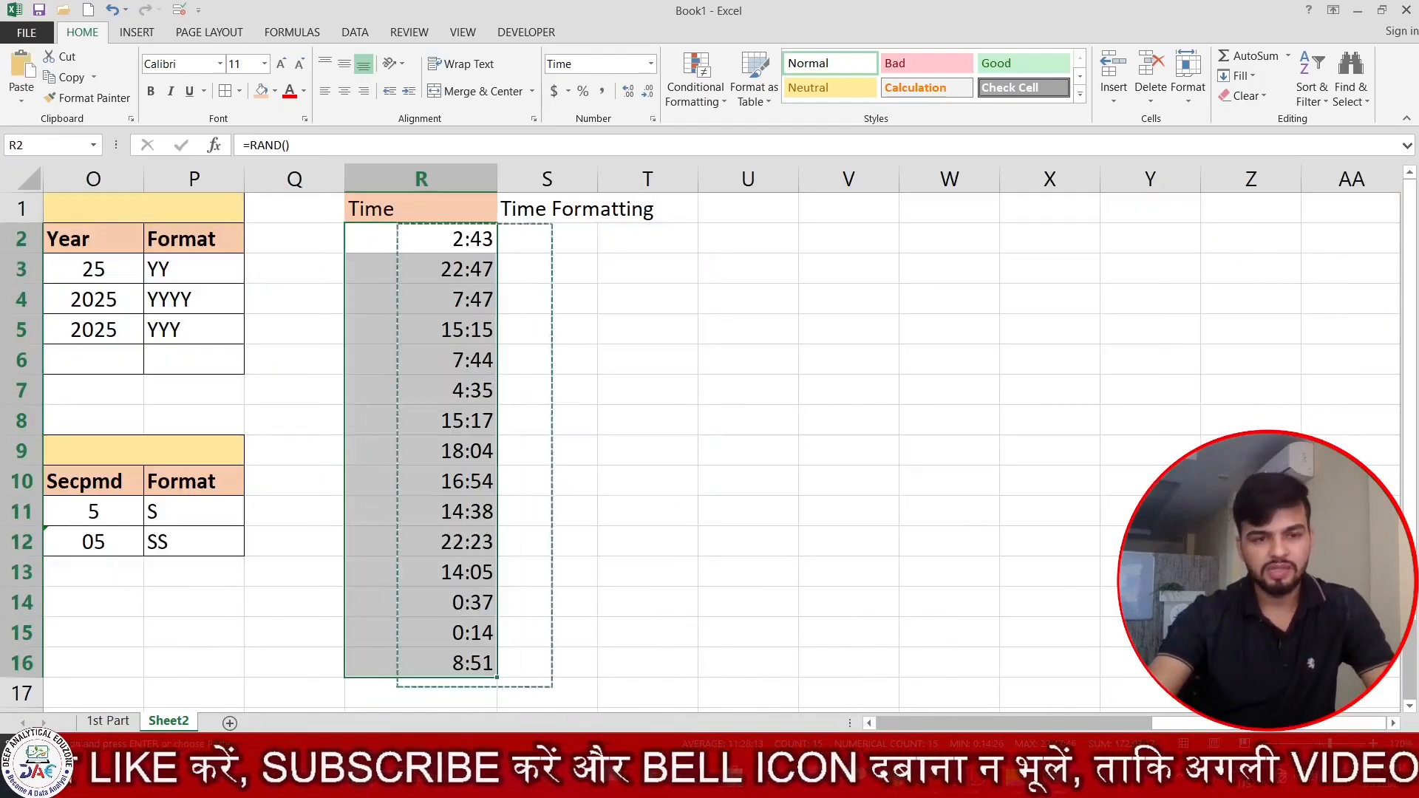
key("alt")
key("e")
key("s")
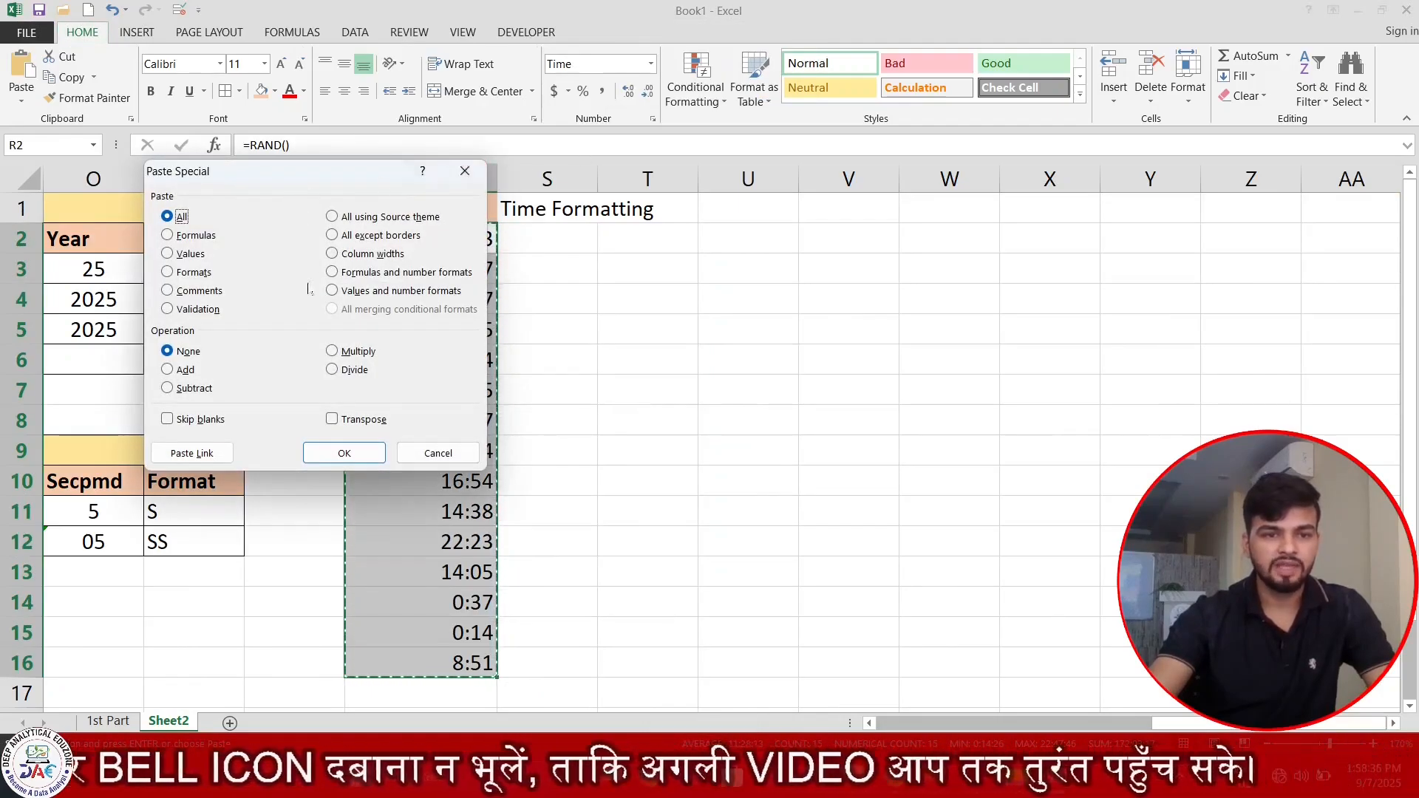
left_click(189, 254)
left_click(344, 452)
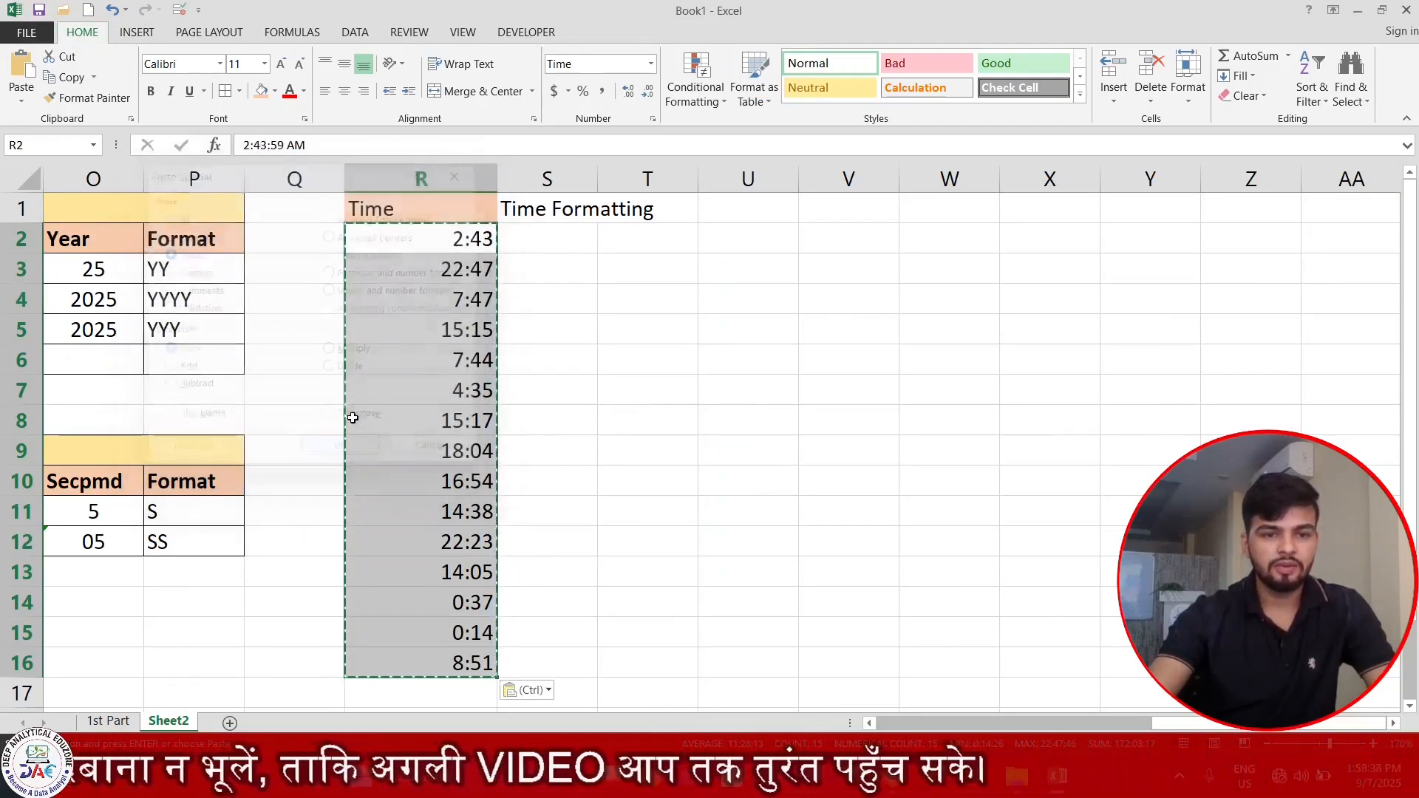
Widen column S and copy the times from R2:R16 into S2:S16.
left_click(534, 237)
left_click_drag(597, 180, 684, 180)
left_click_drag(442, 240, 444, 664)
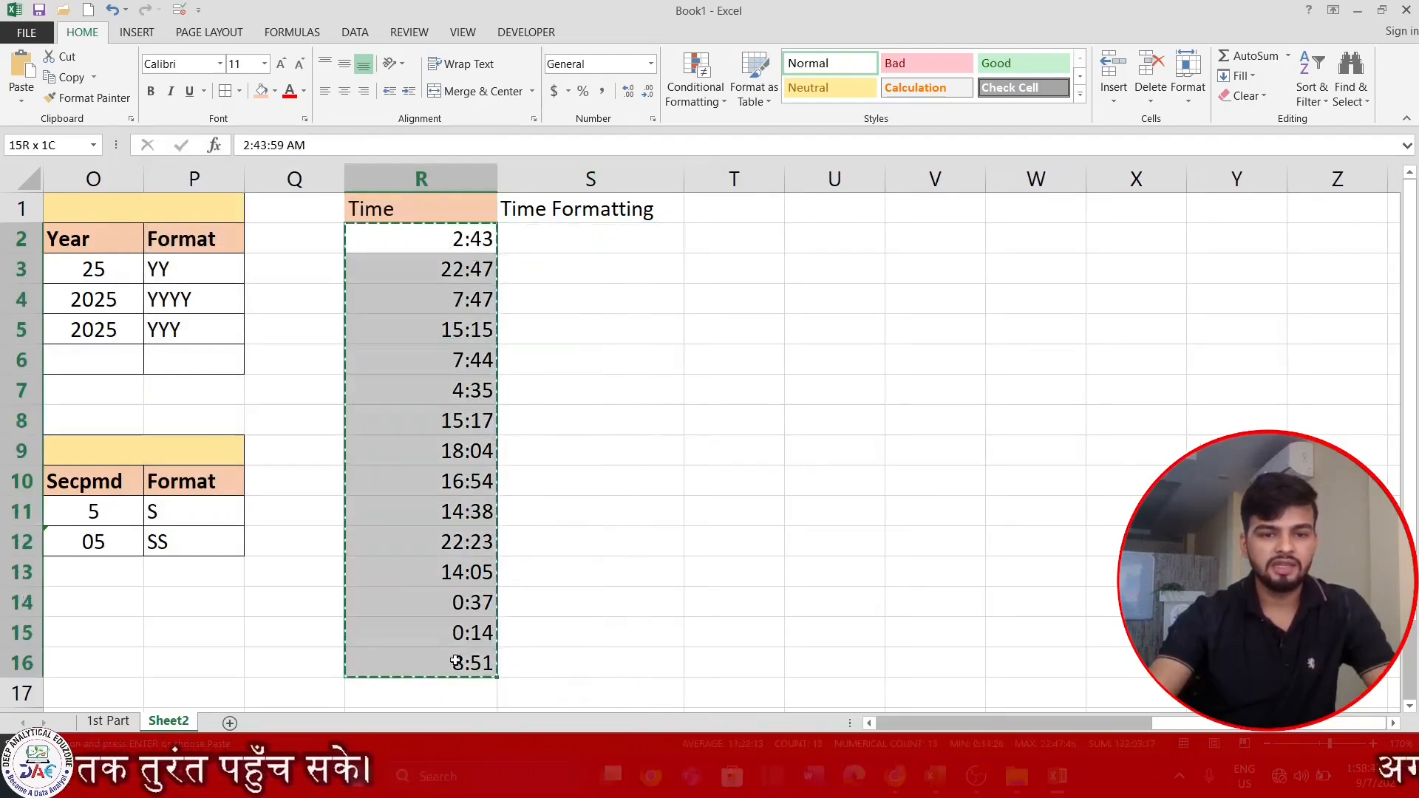
left_click(588, 236)
key("ctrl+v")
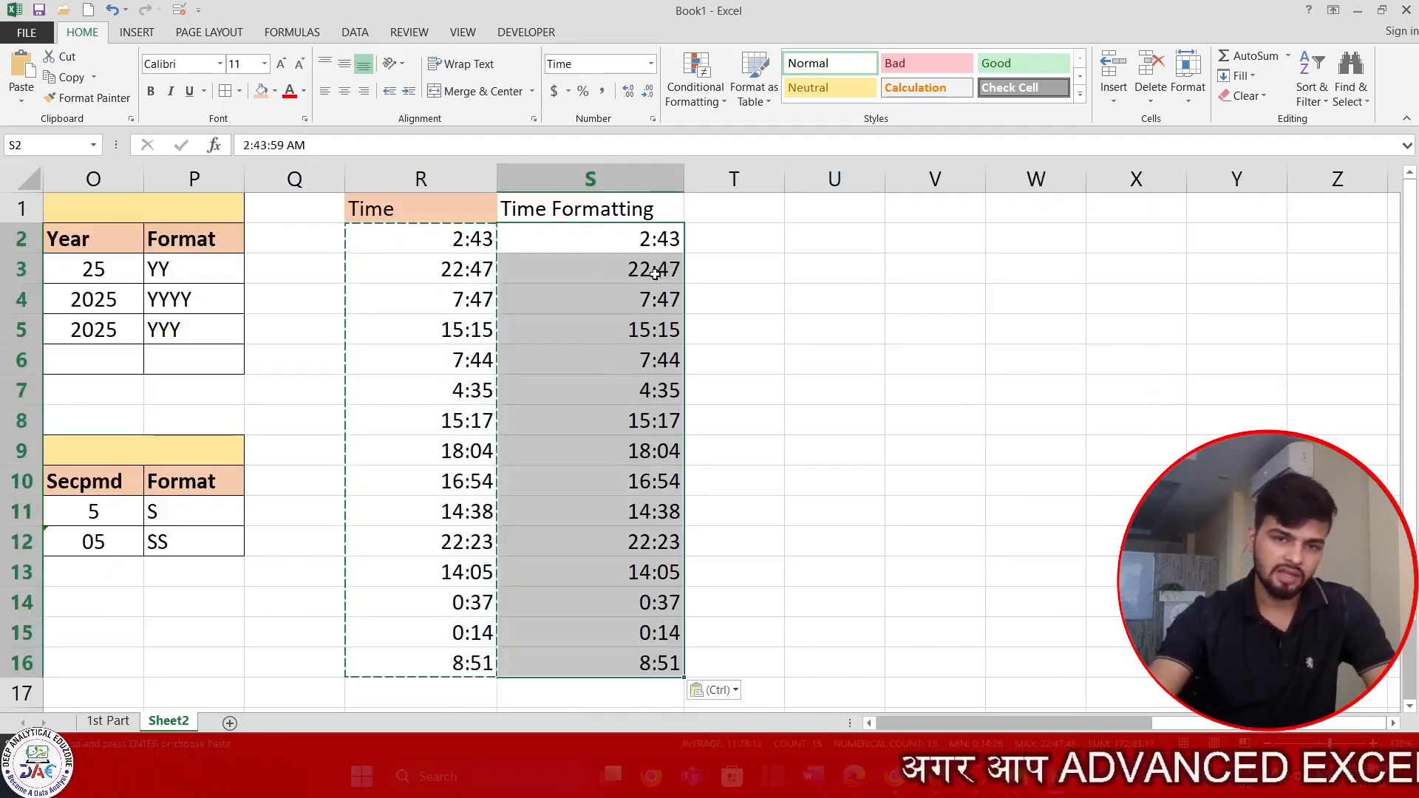
key("Escape")
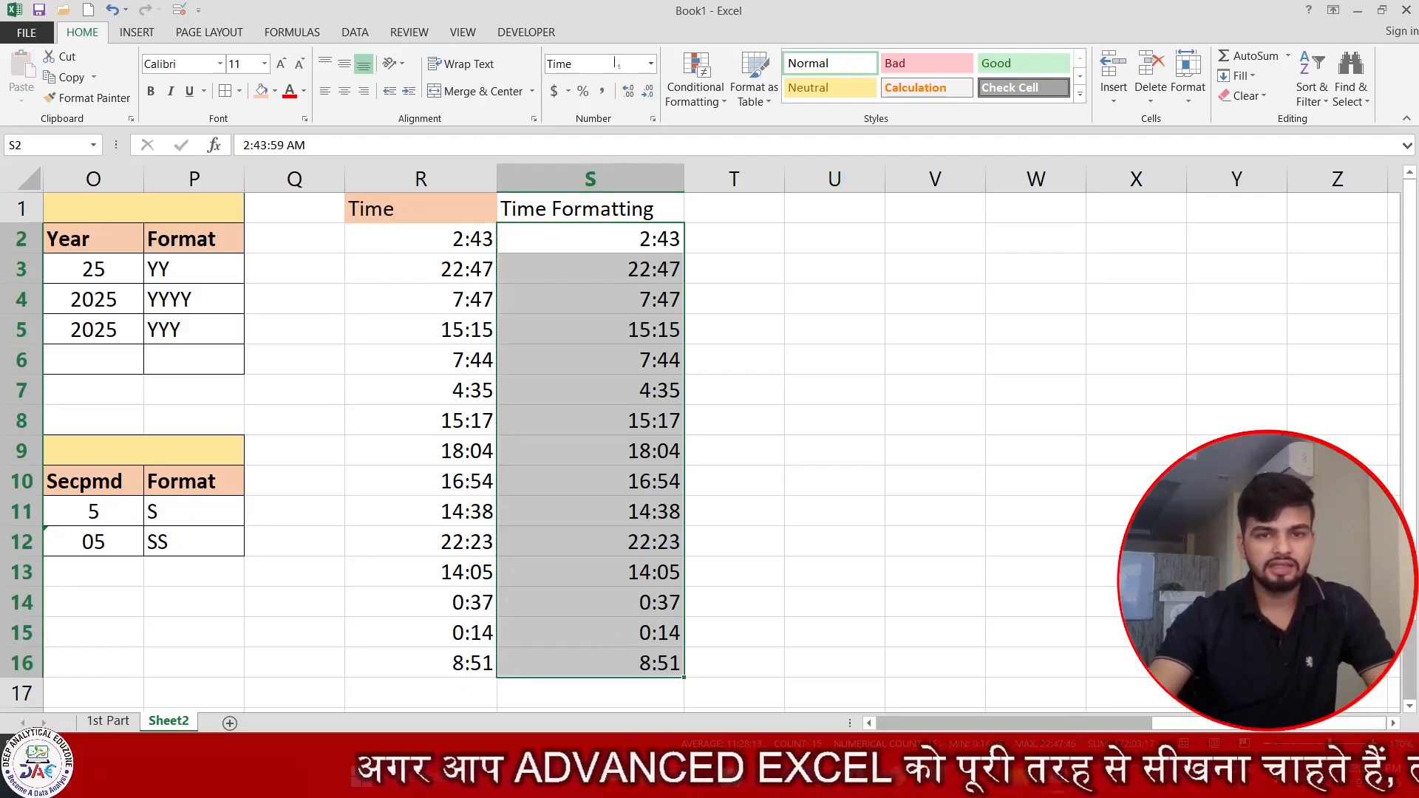
Apply the custom number format HH:MM:SS AM/PM to the times in S2:S16.
key("ctrl+1")
left_click_drag(395, 107, 434, 42)
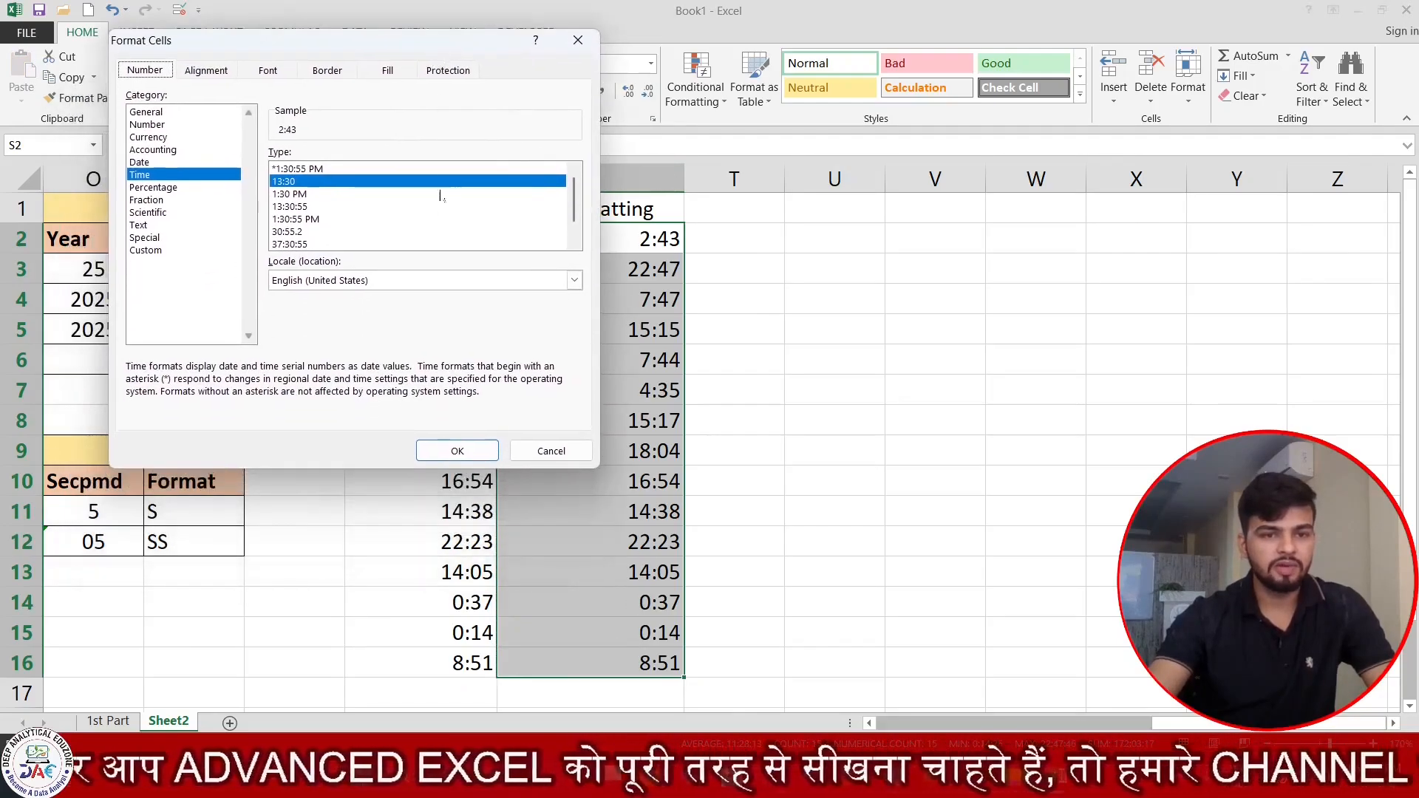
left_click(162, 249)
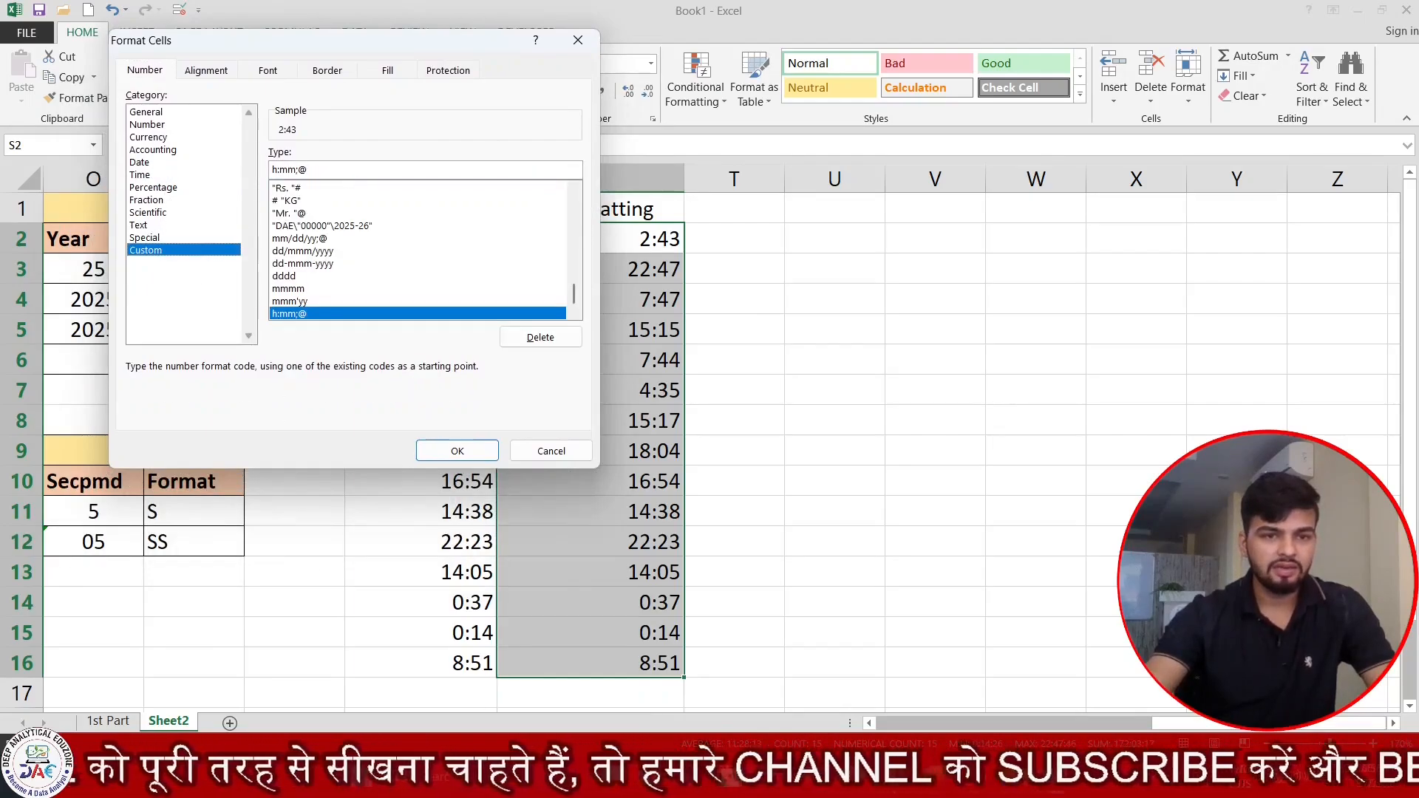
double_click(289, 170)
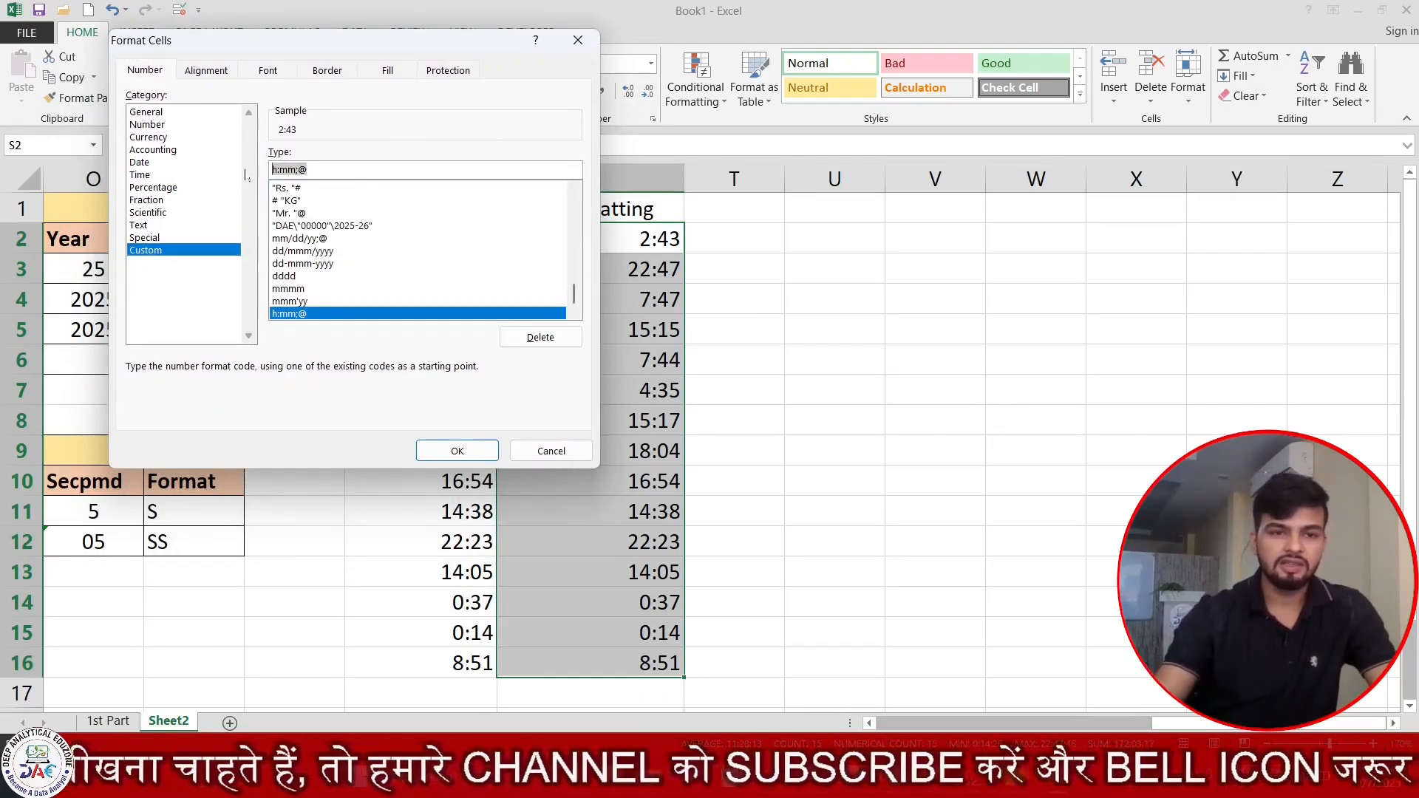
key("BackSpace")
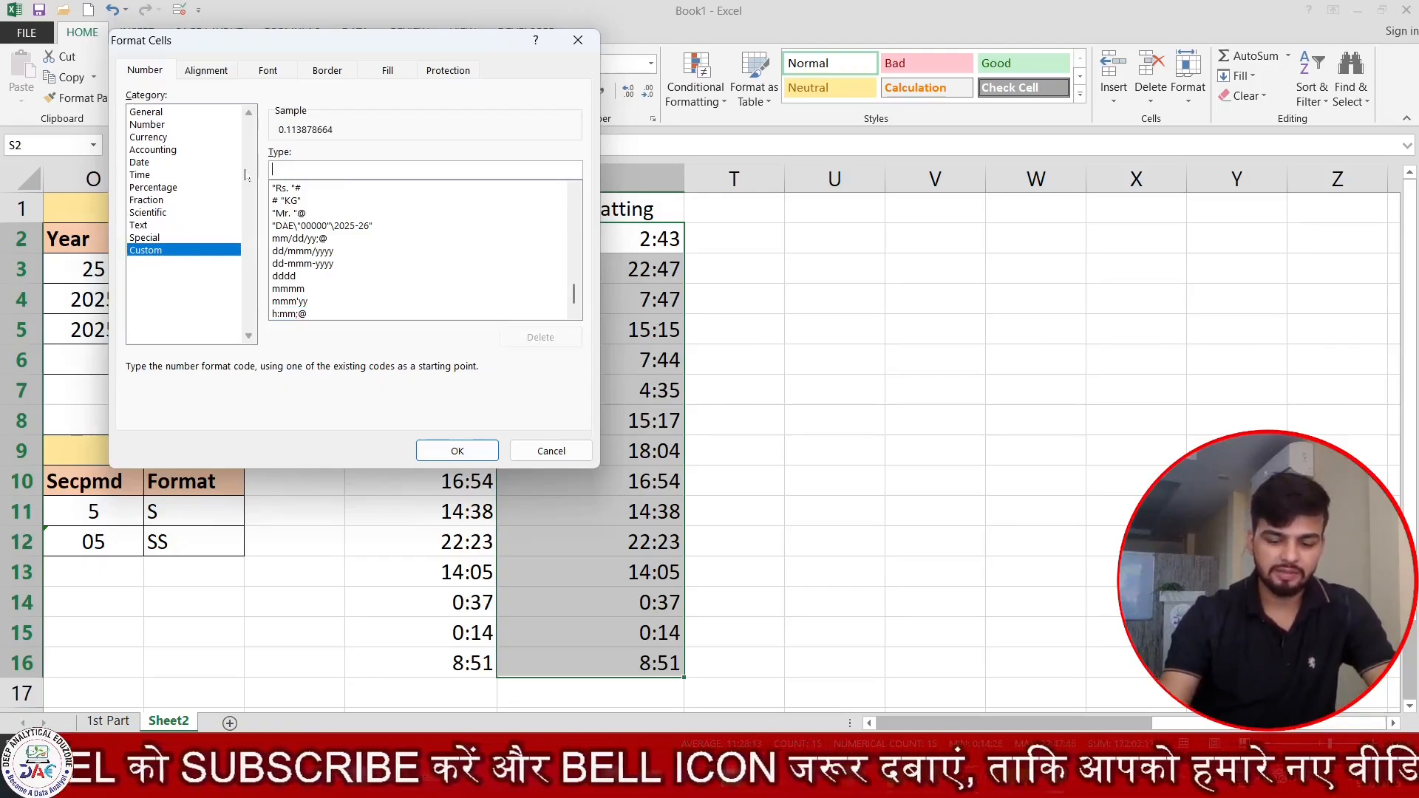
type("HH:MM")
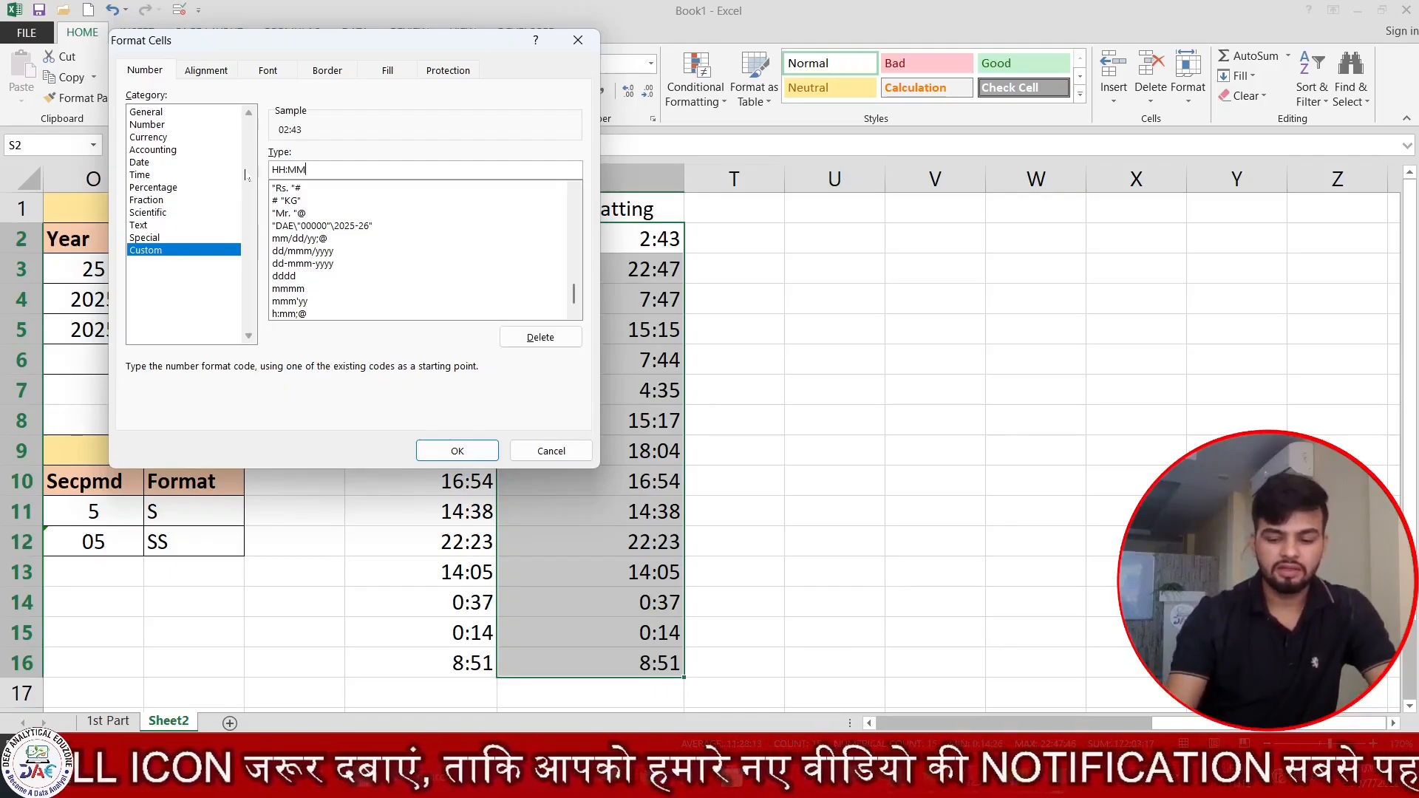
type(":SS AM/PM")
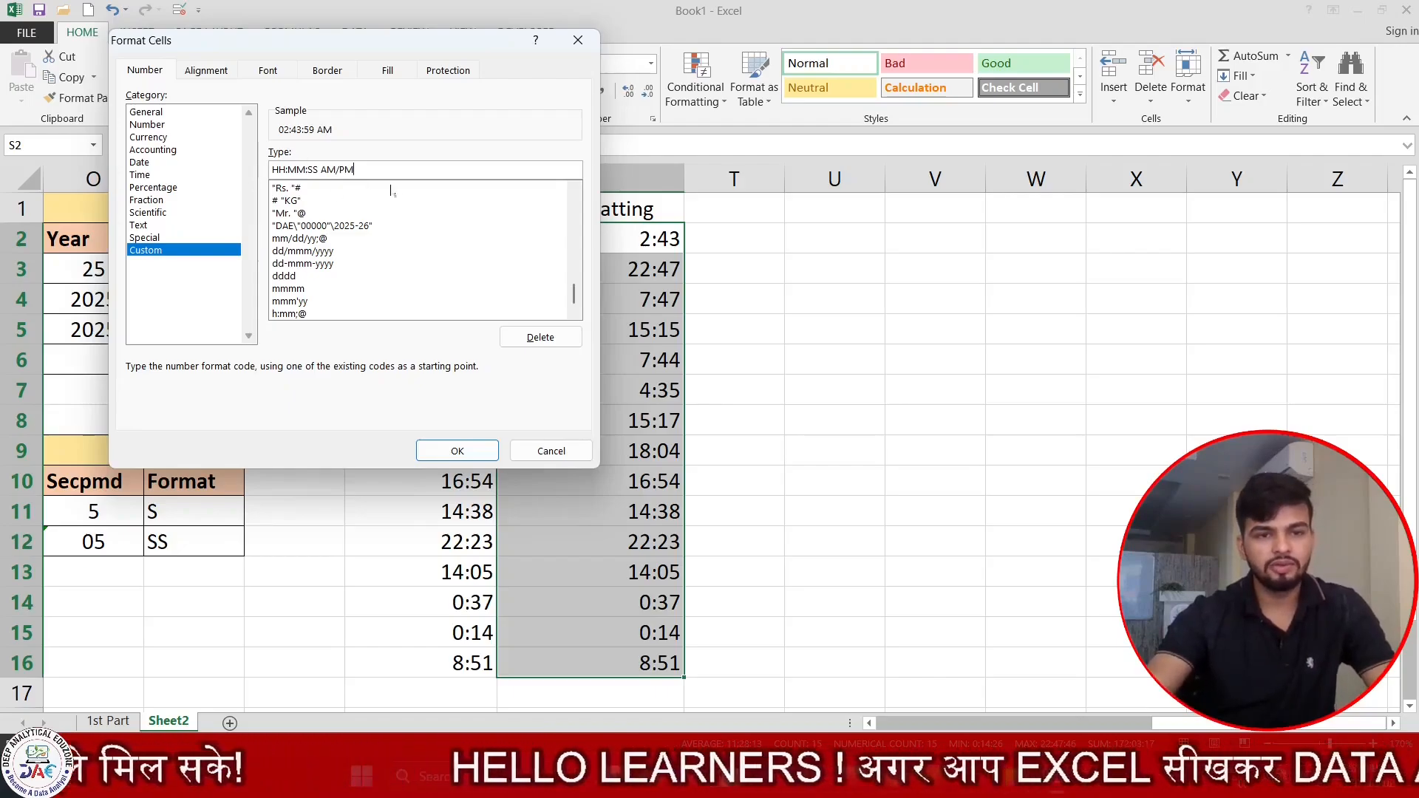
left_click(479, 451)
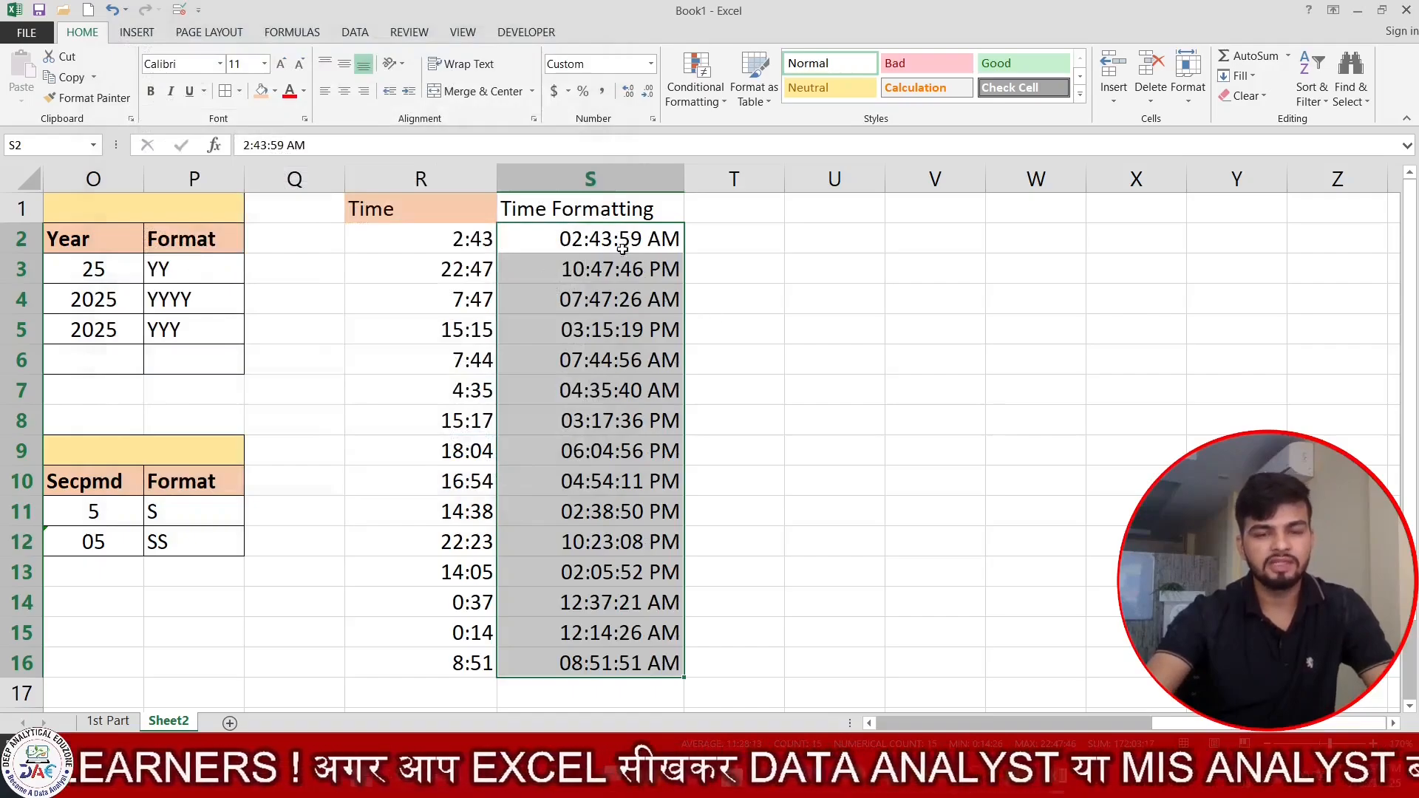
left_click_drag(621, 242, 599, 667)
left_click(733, 488)
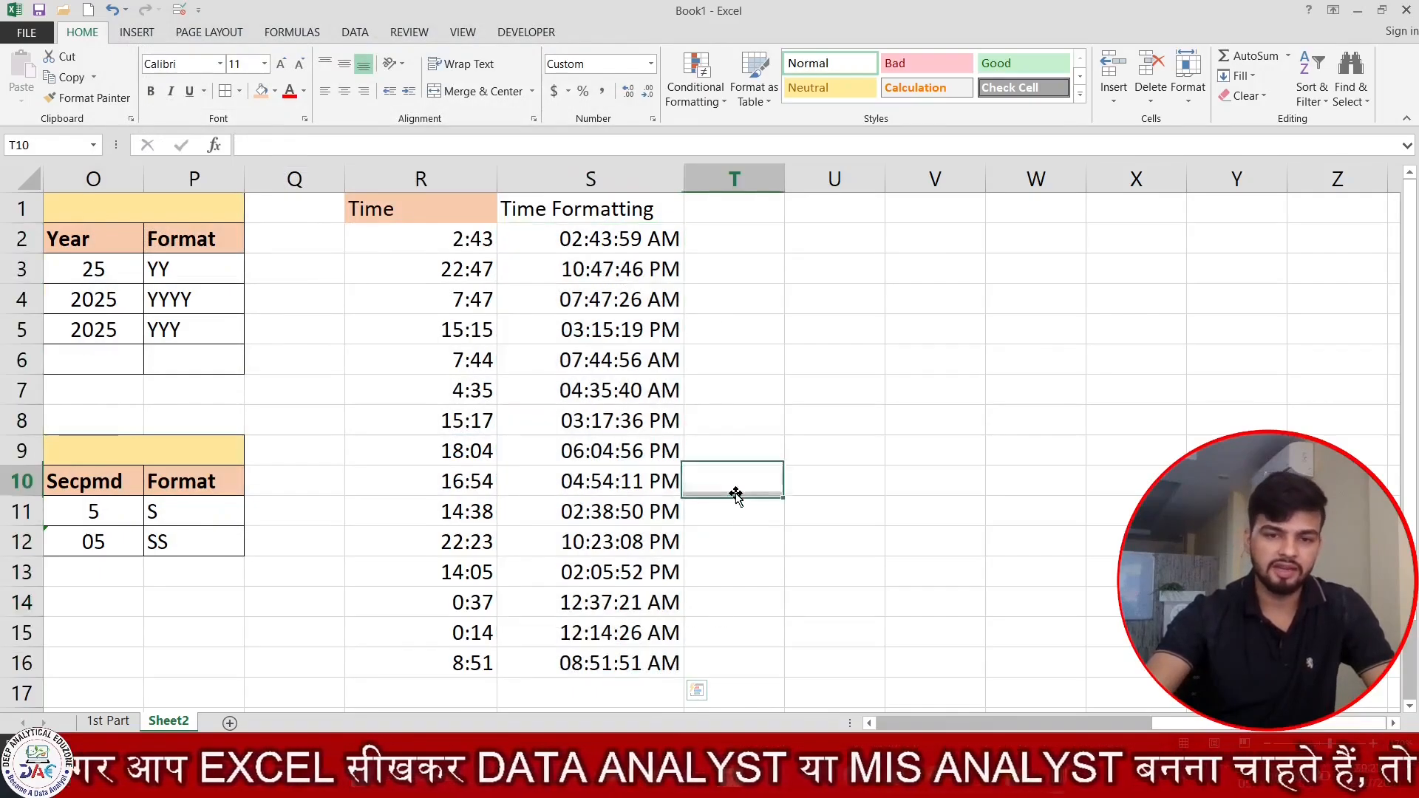
left_click(832, 391)
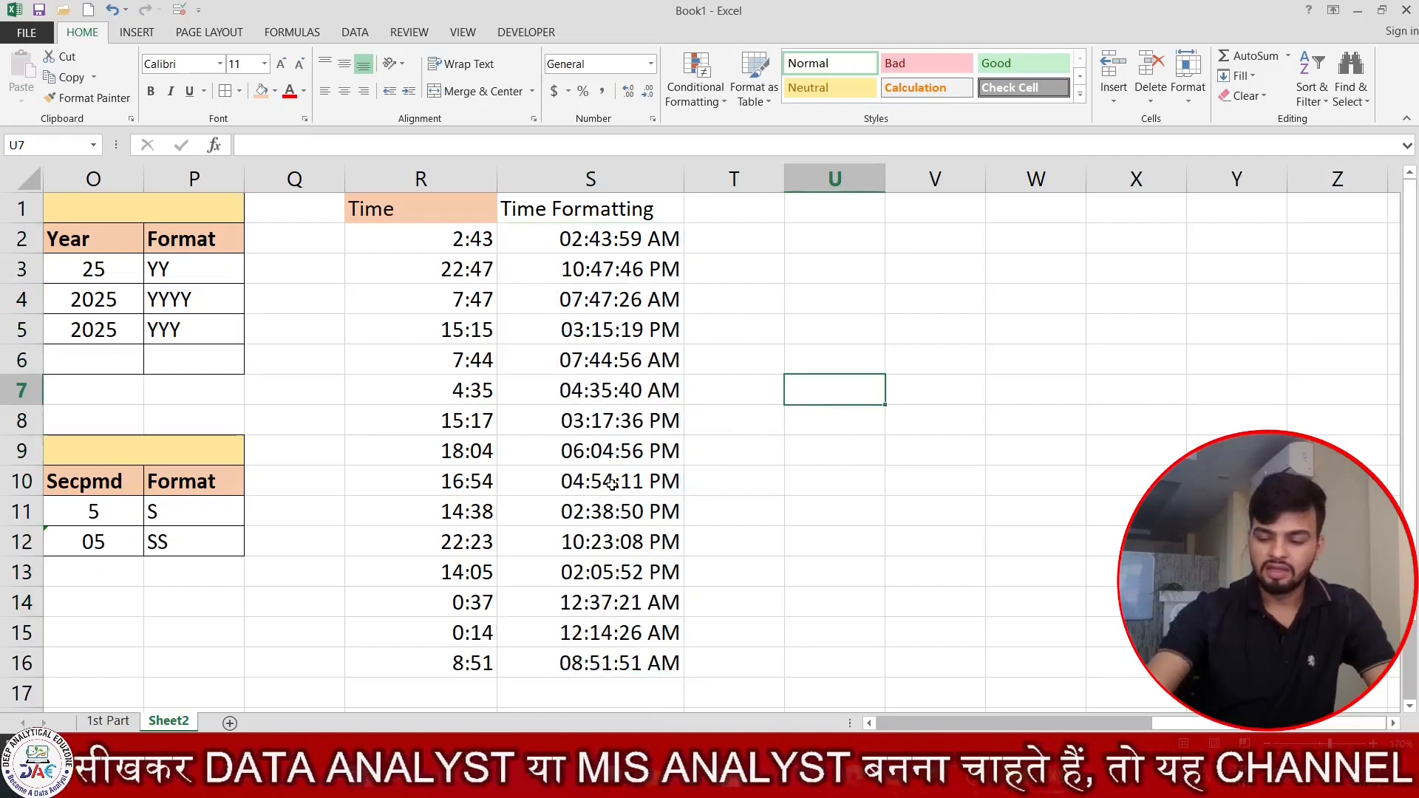
Return to the date columns and select the dates under the 07-Nov-2025 header in column C.
key("Left")
key("Left")
key("Left")
key("Left")
key("Left")
key("Left")
key("Left")
key("Left")
key("Left")
key("Left")
key("Left")
key("Left")
key("Left")
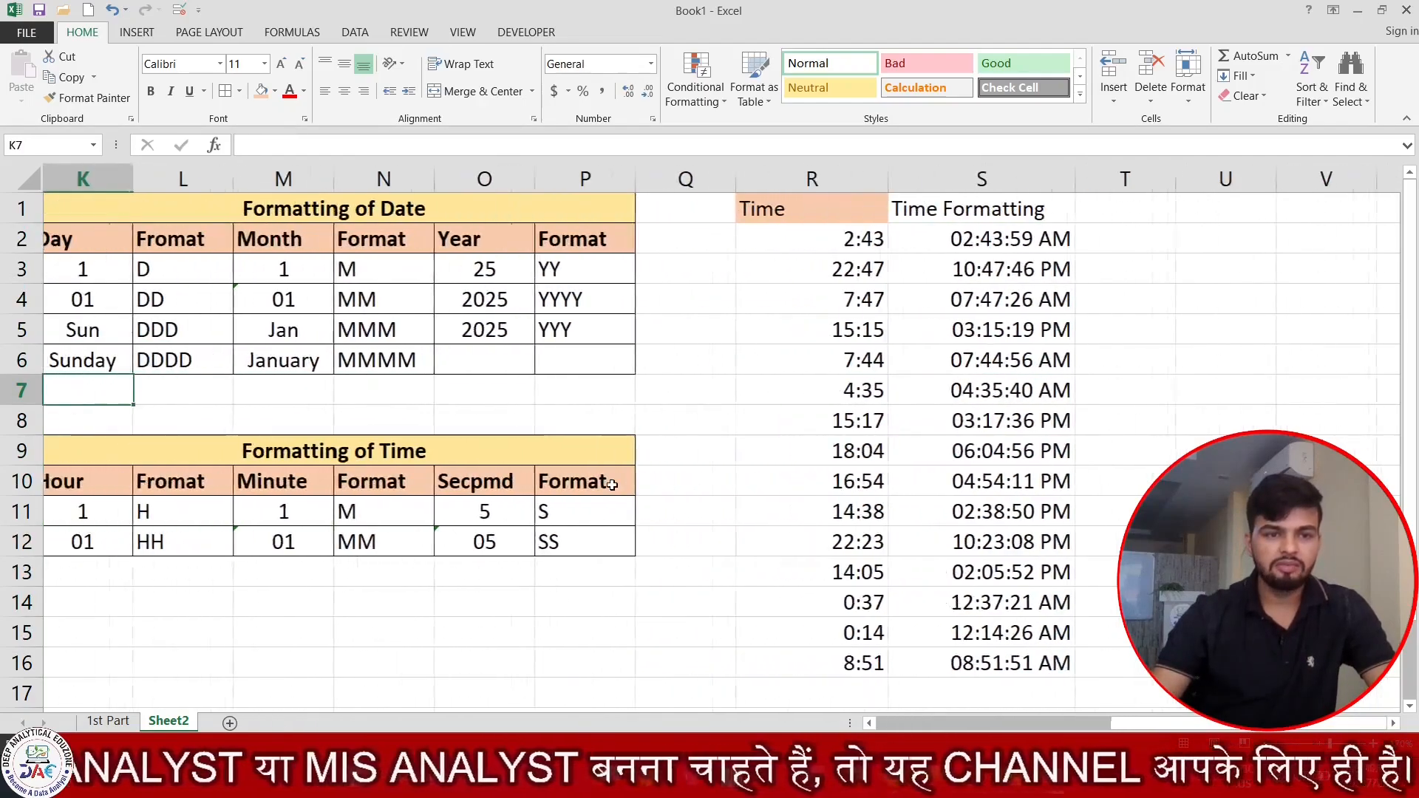
key("Left")
key("Left")
key("Left")
key("Left")
key("Left")
key("Left")
key("Left")
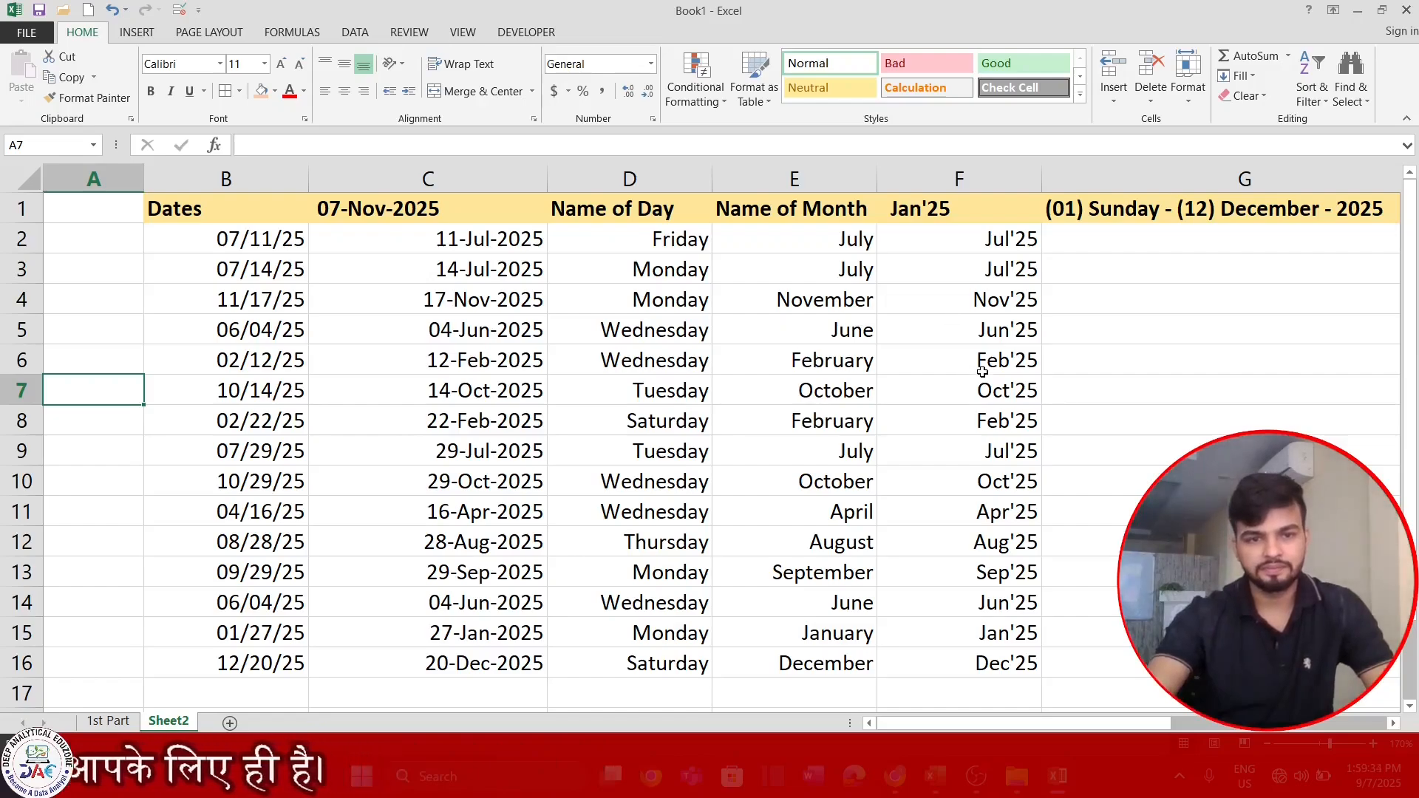
left_click_drag(441, 240, 486, 467)
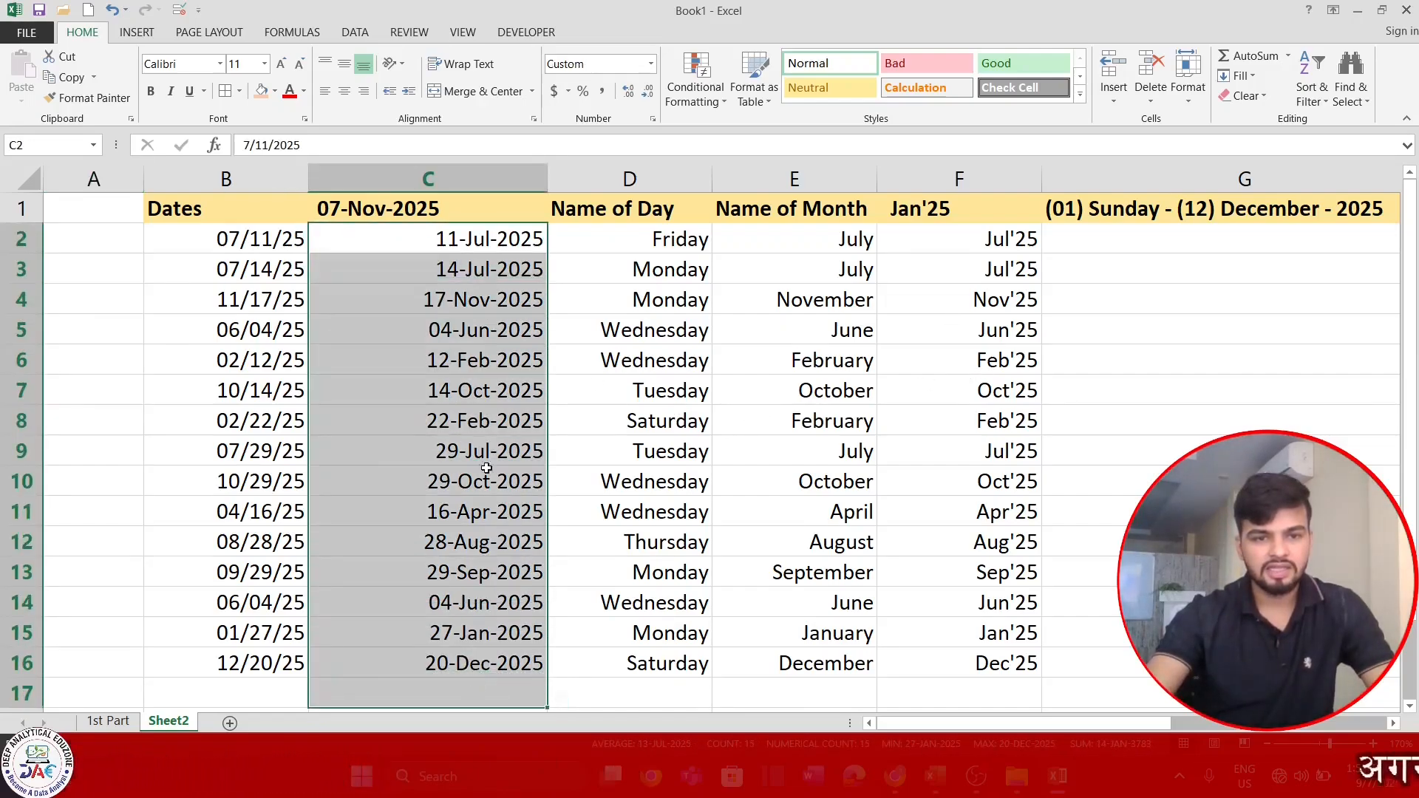
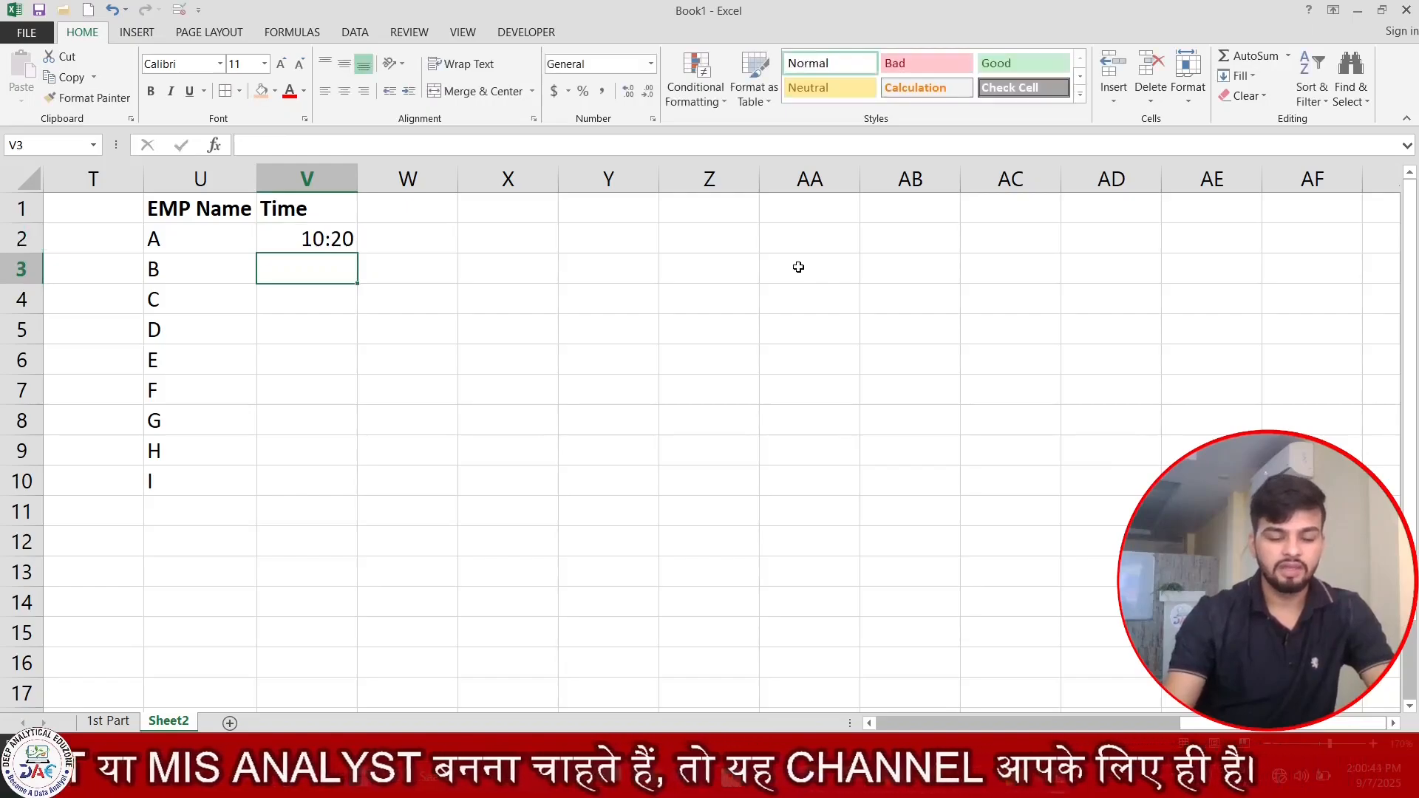
Enter the times 8:25, 12:15, 10:50 and 18:40 for employees B to E in V3:V6.
type("8:25")
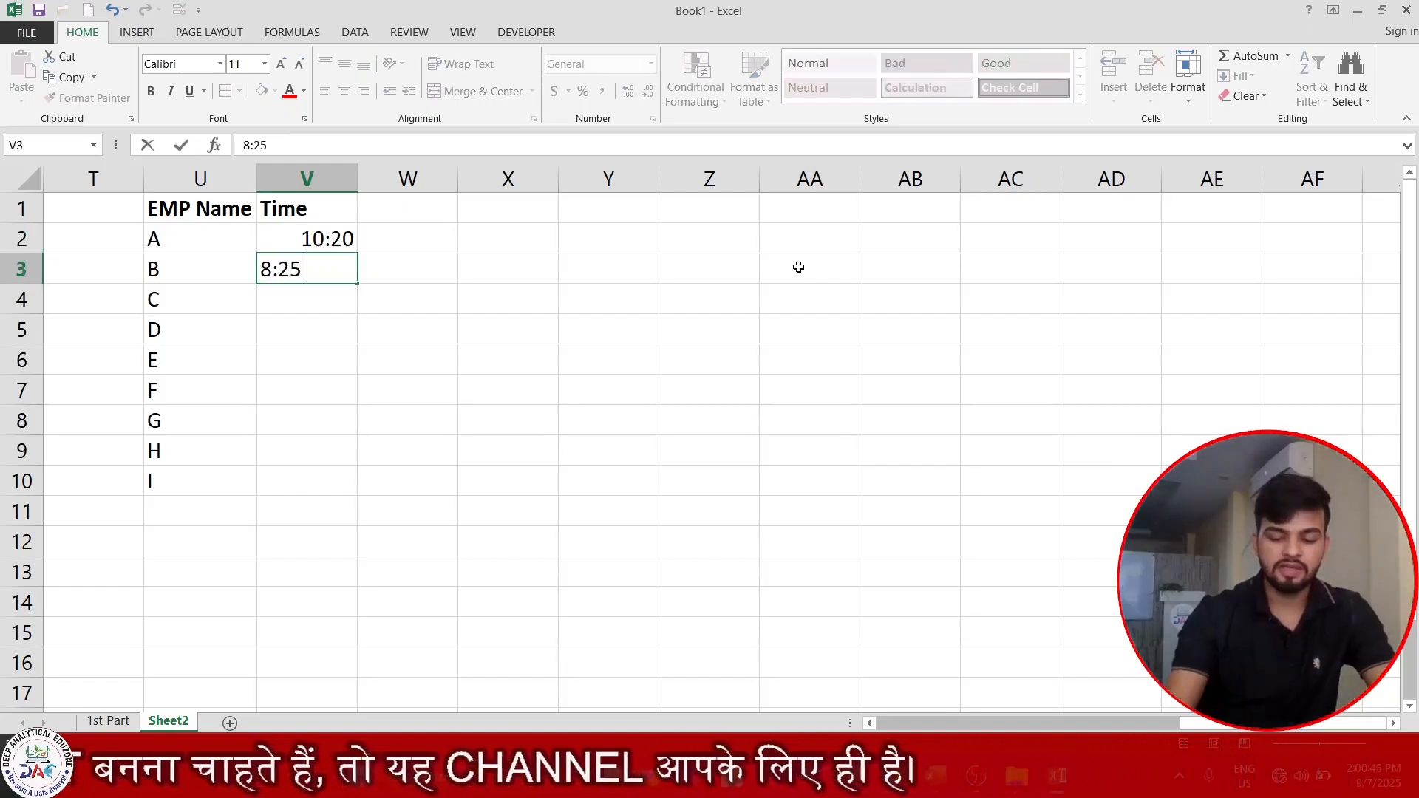
key("Return")
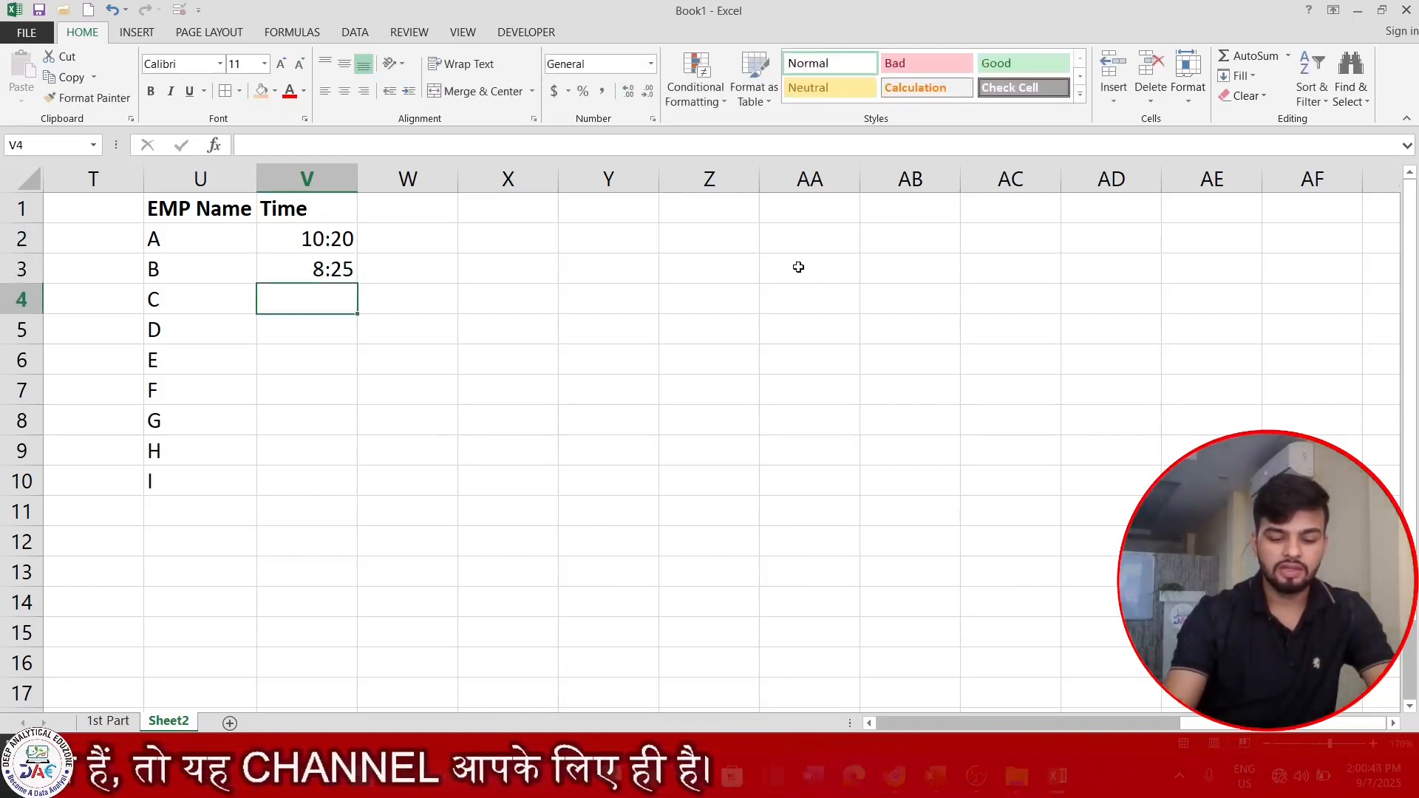
type("12:15")
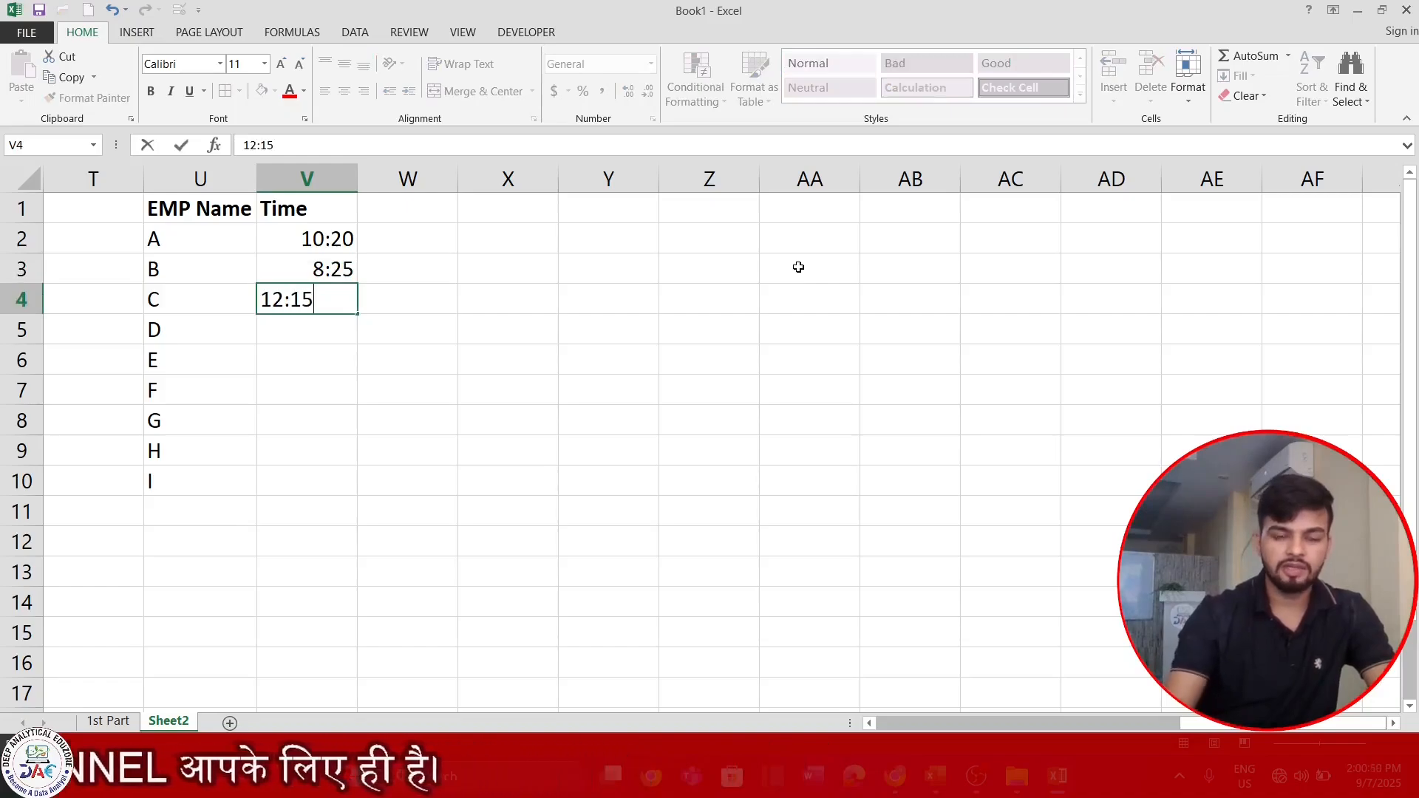
key("Return")
type("10")
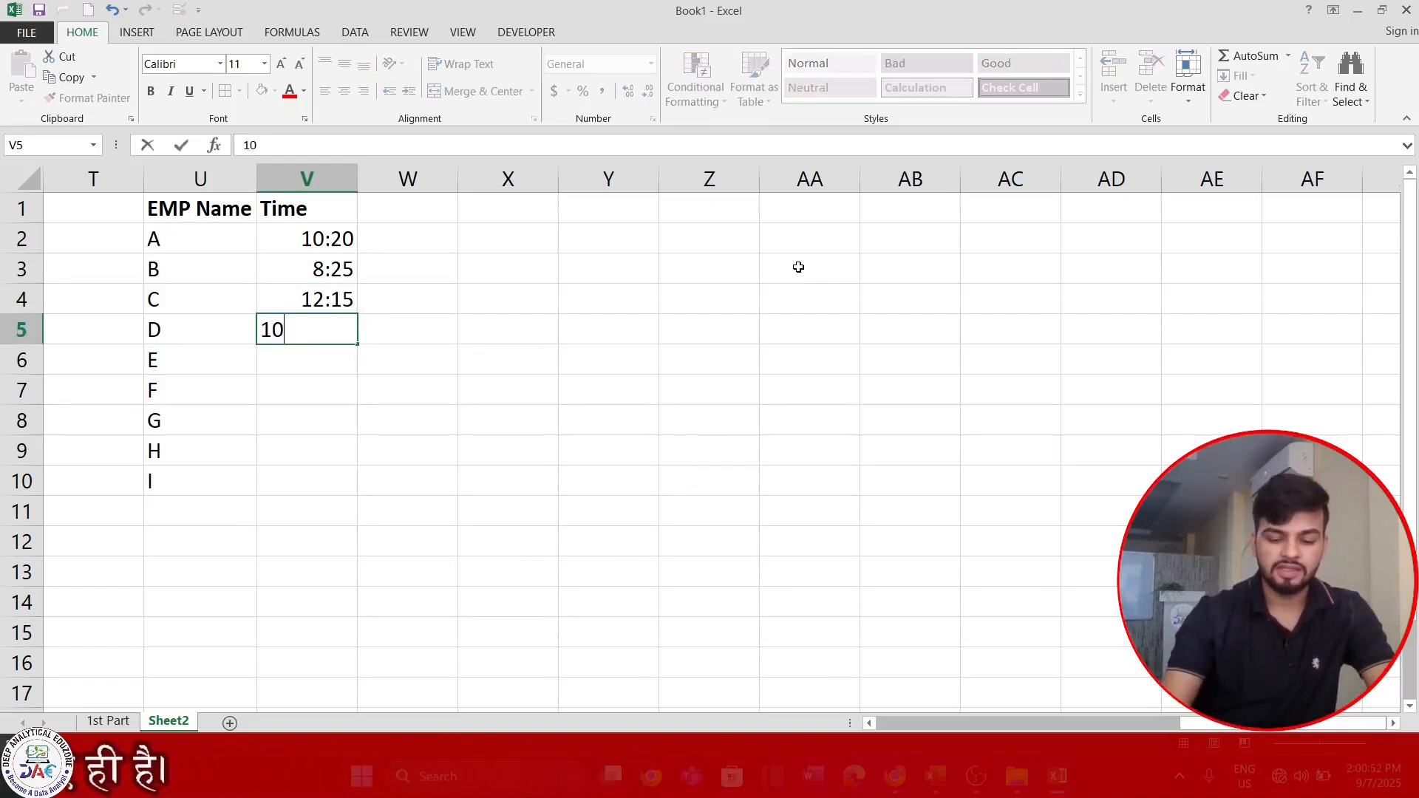
type(":50")
key("Return")
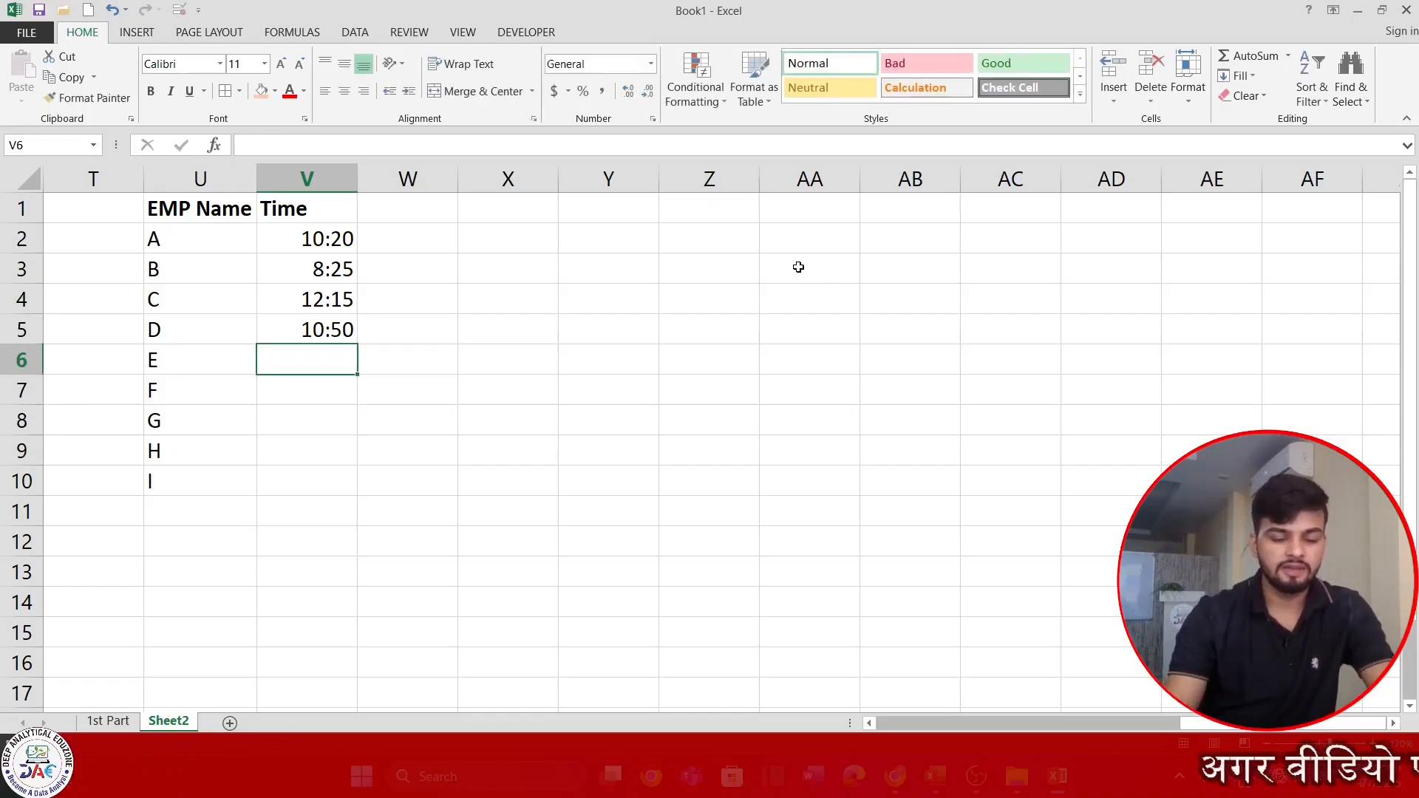
type("18")
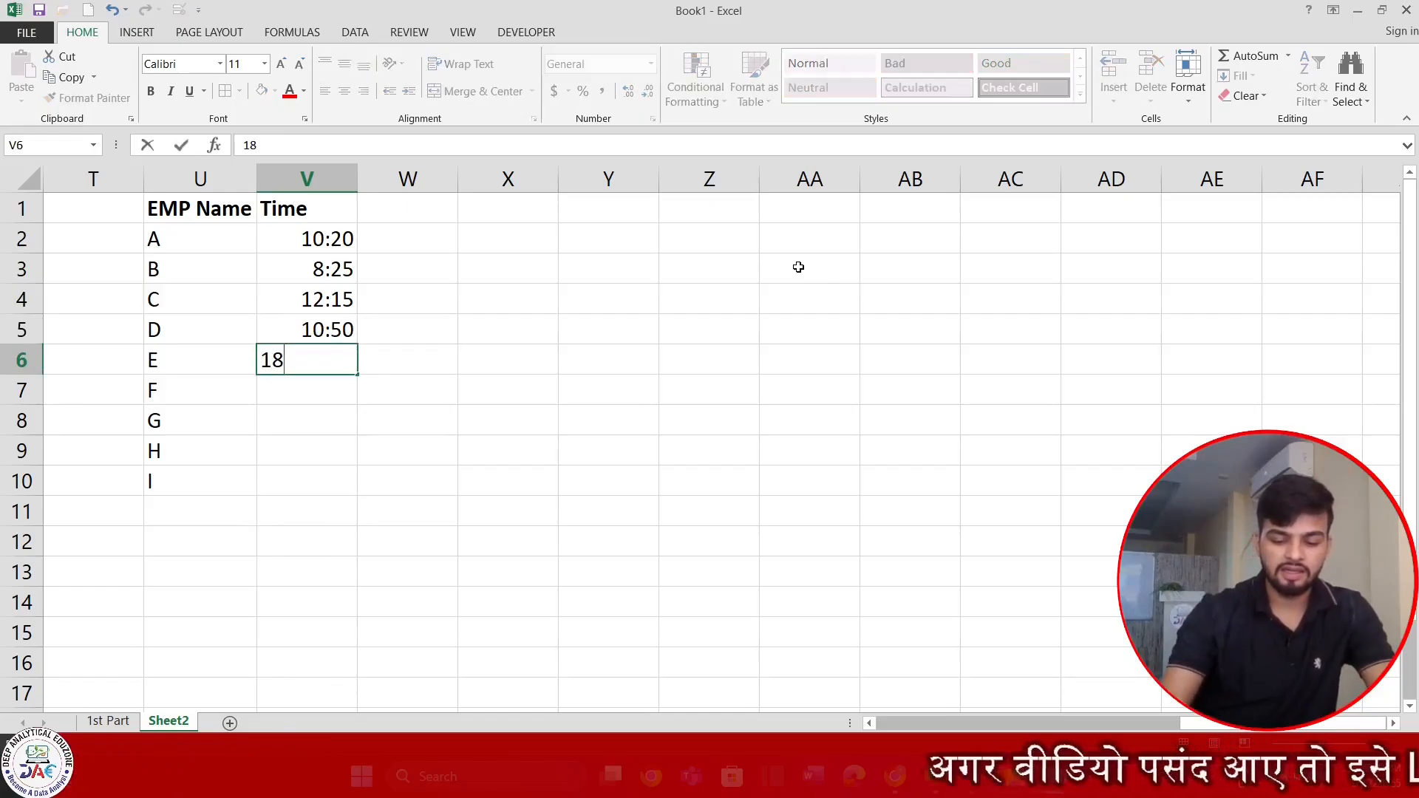
type(":40")
key("Return")
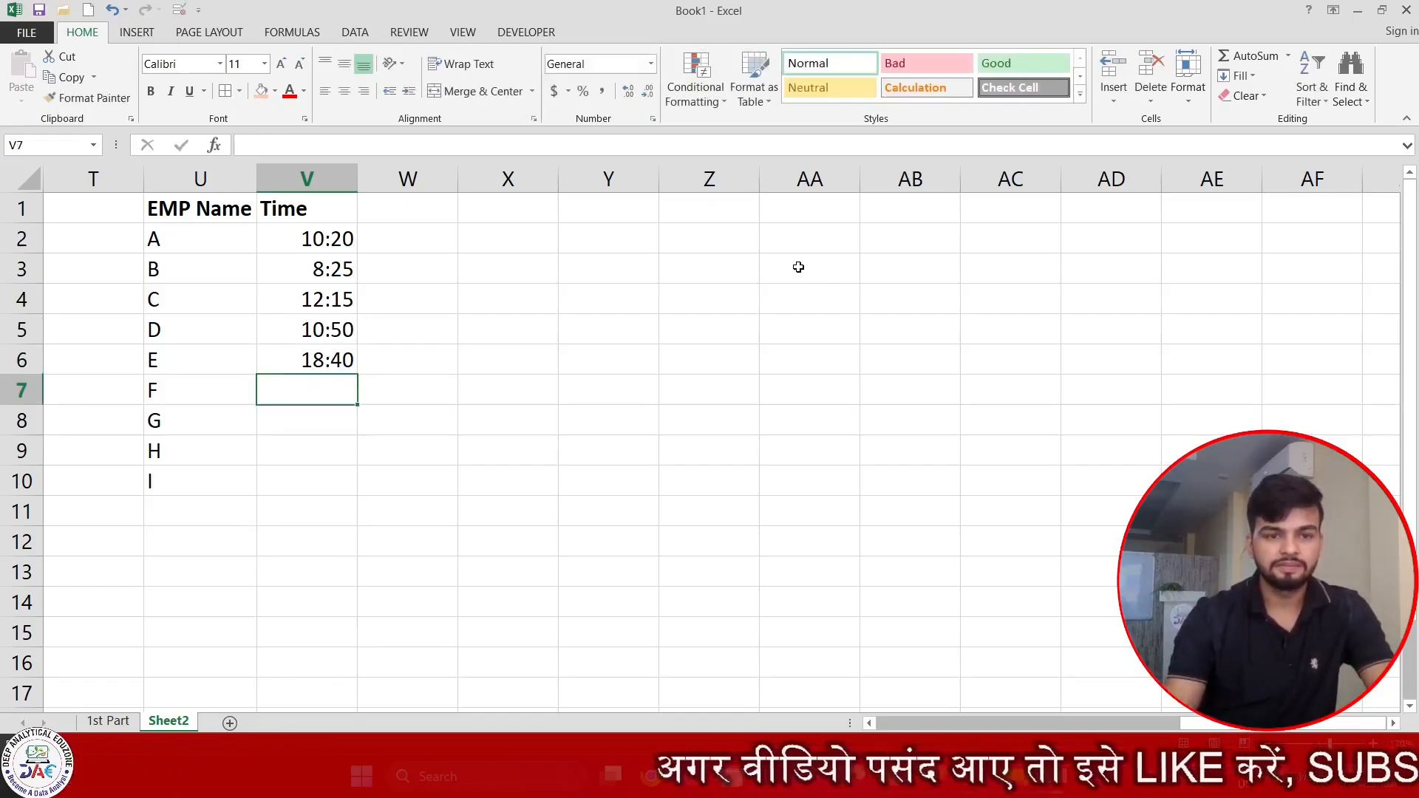
Enter the times 12:10, 5:30, 2:10 and 7:35 for employees F to I in V7:V10.
type("12:")
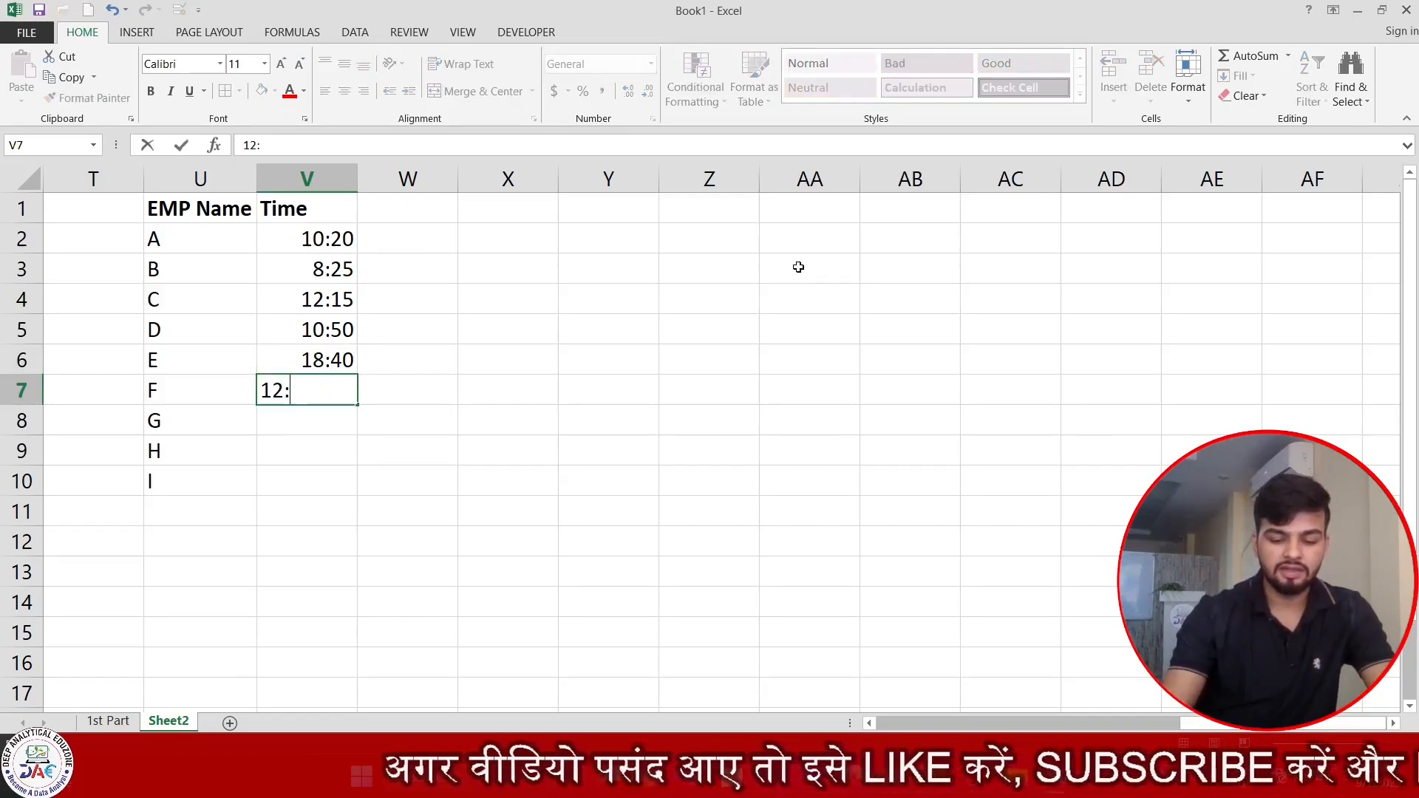
type("10")
key("Return")
type("5")
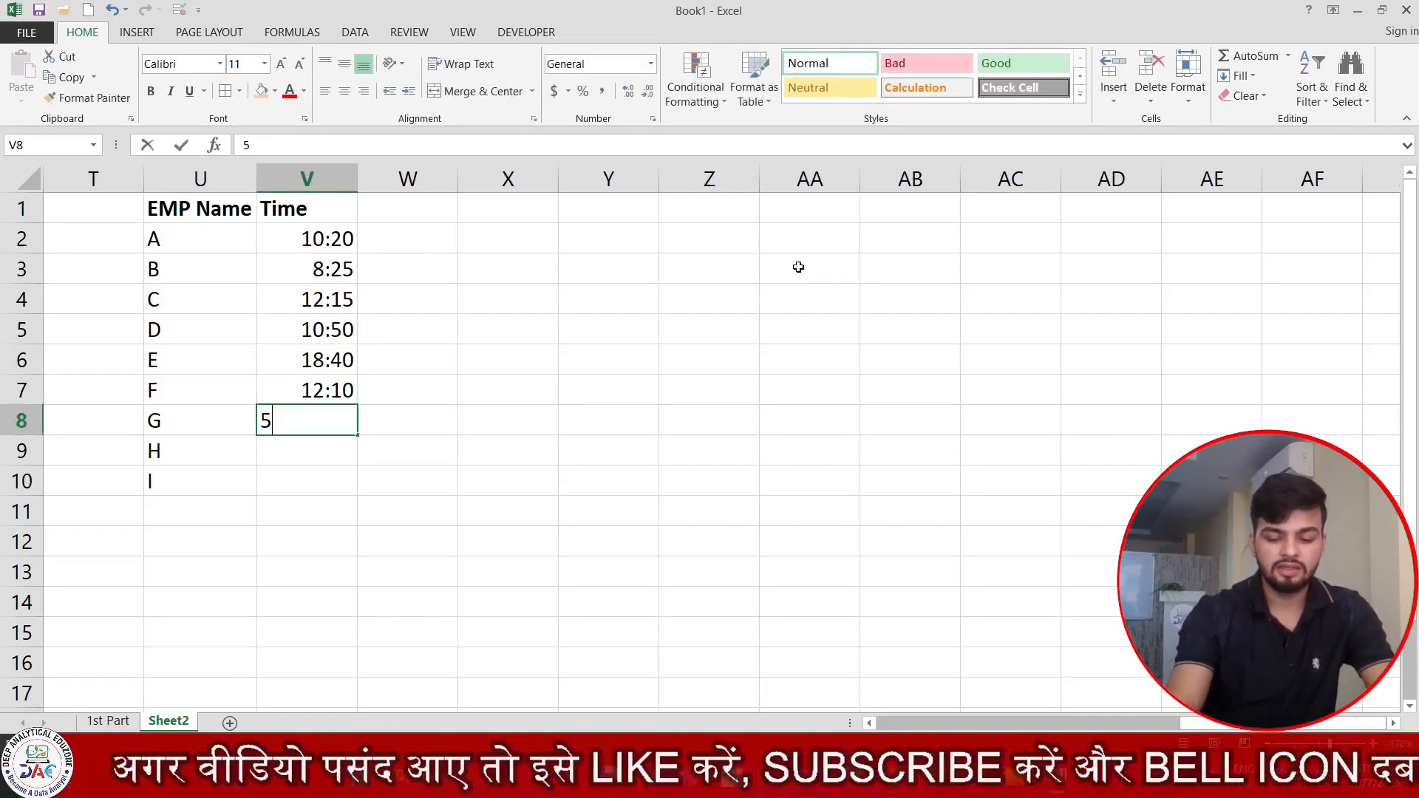
type(":30")
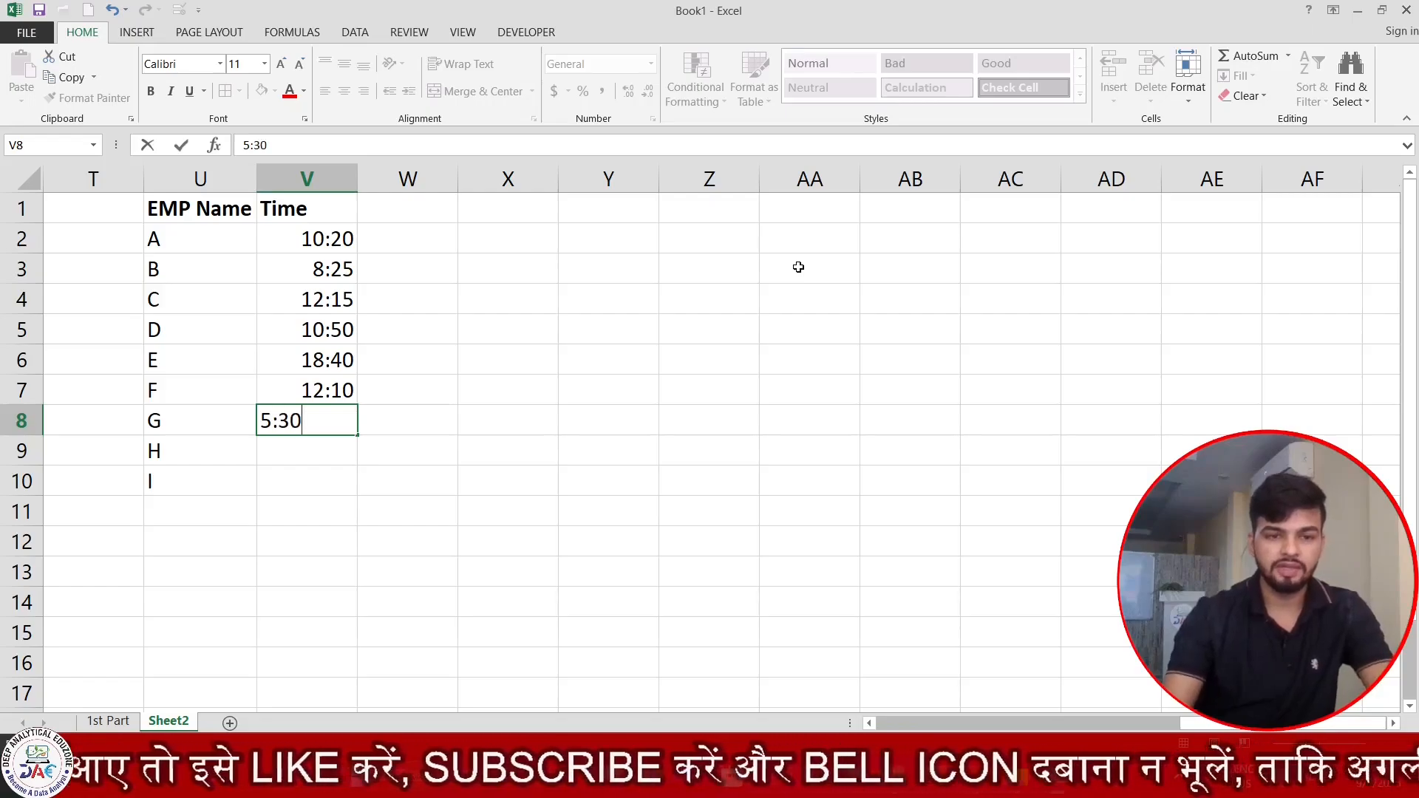
key("Return")
type("2:10")
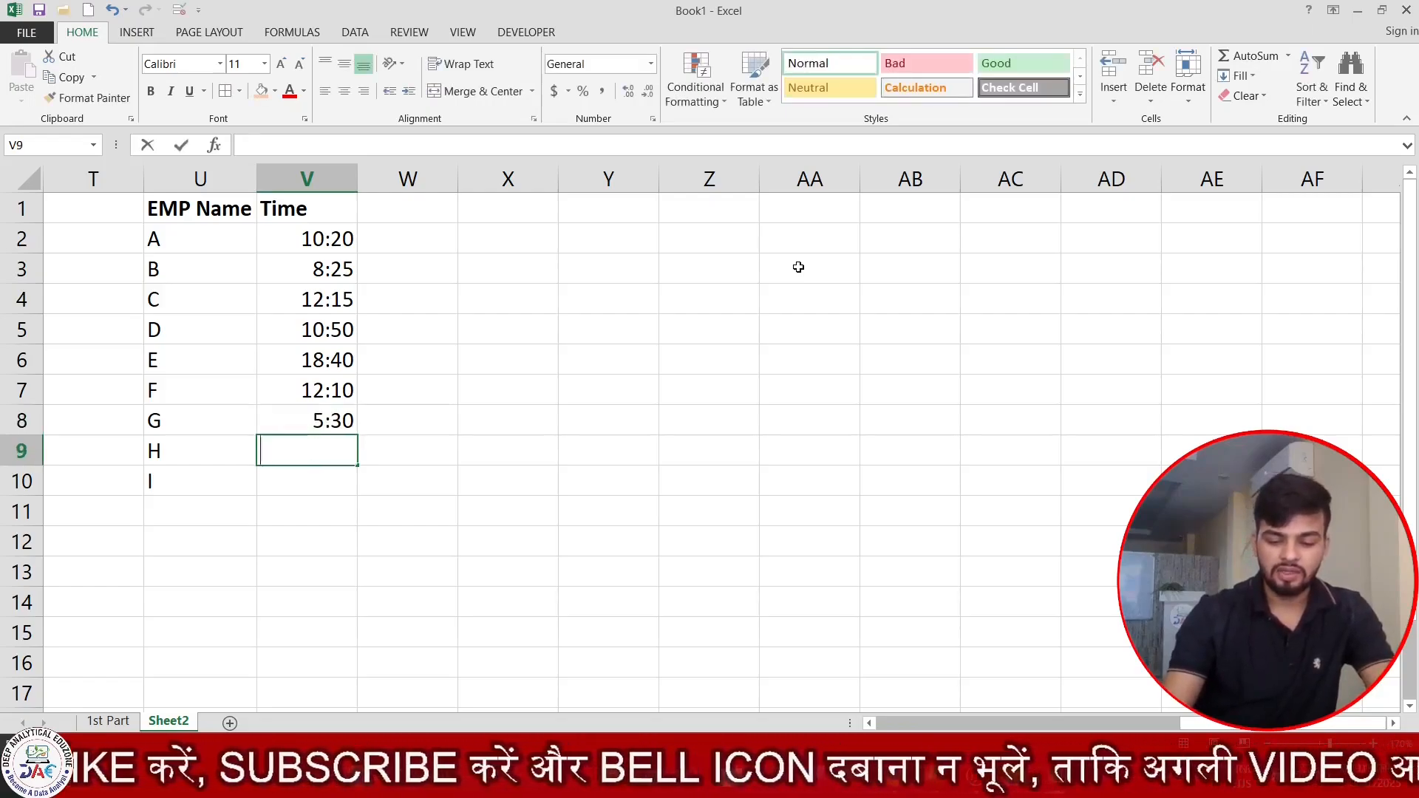
key("Return")
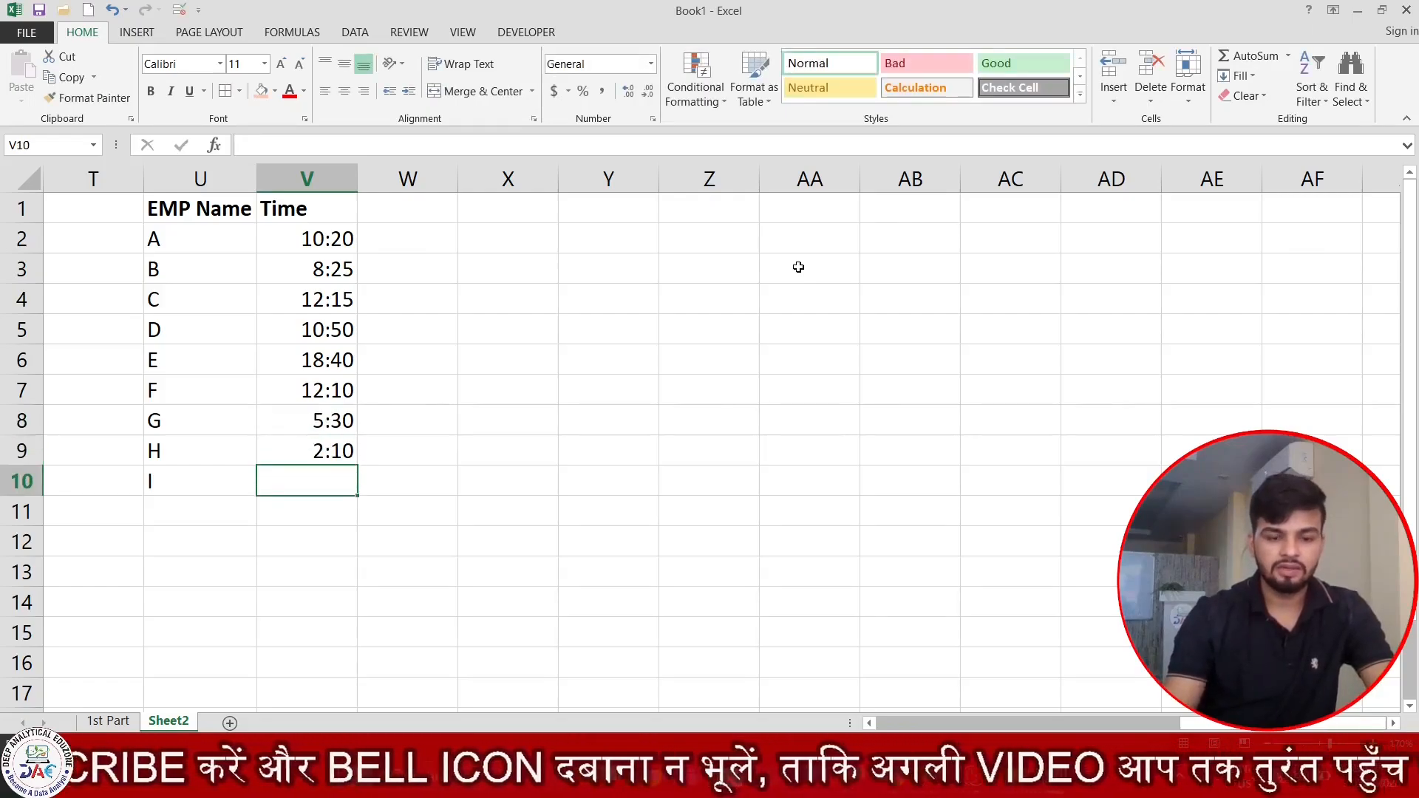
type("7")
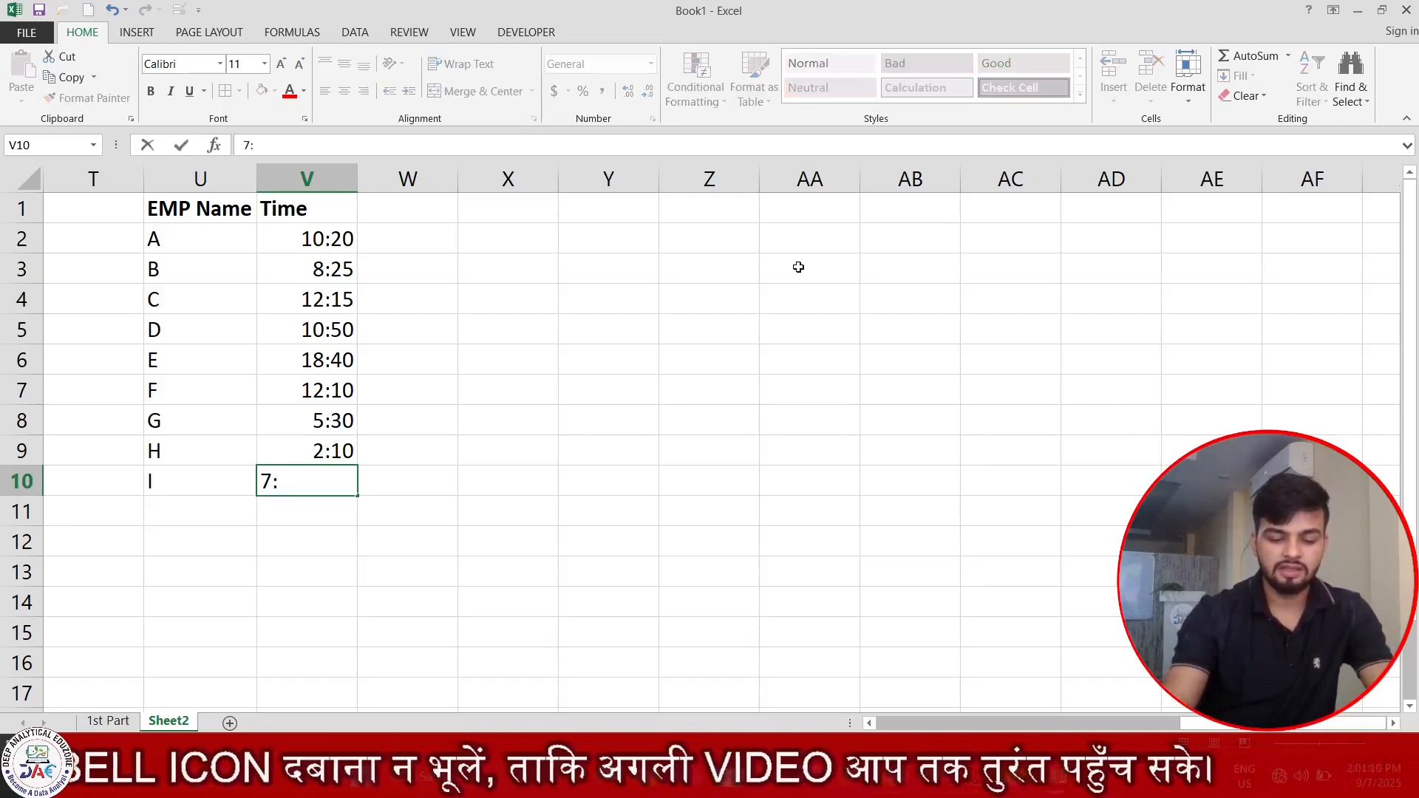
type(":35")
key("Return")
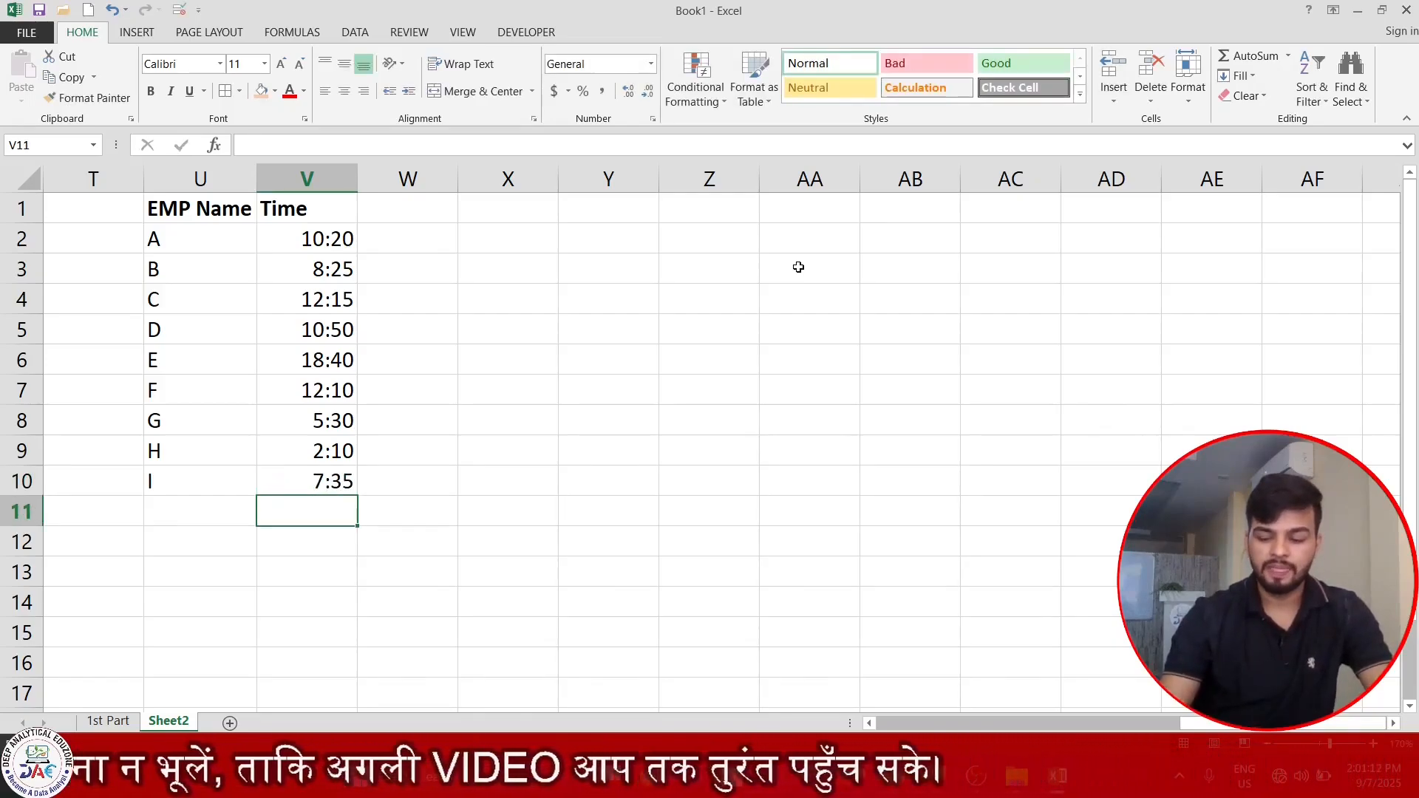
Review the employee names in U2:U10 and their times in column V.
key("ctrl+Up")
key("ctrl+Up")
key("Left")
key("Down")
key("ctrl+shift+Down")
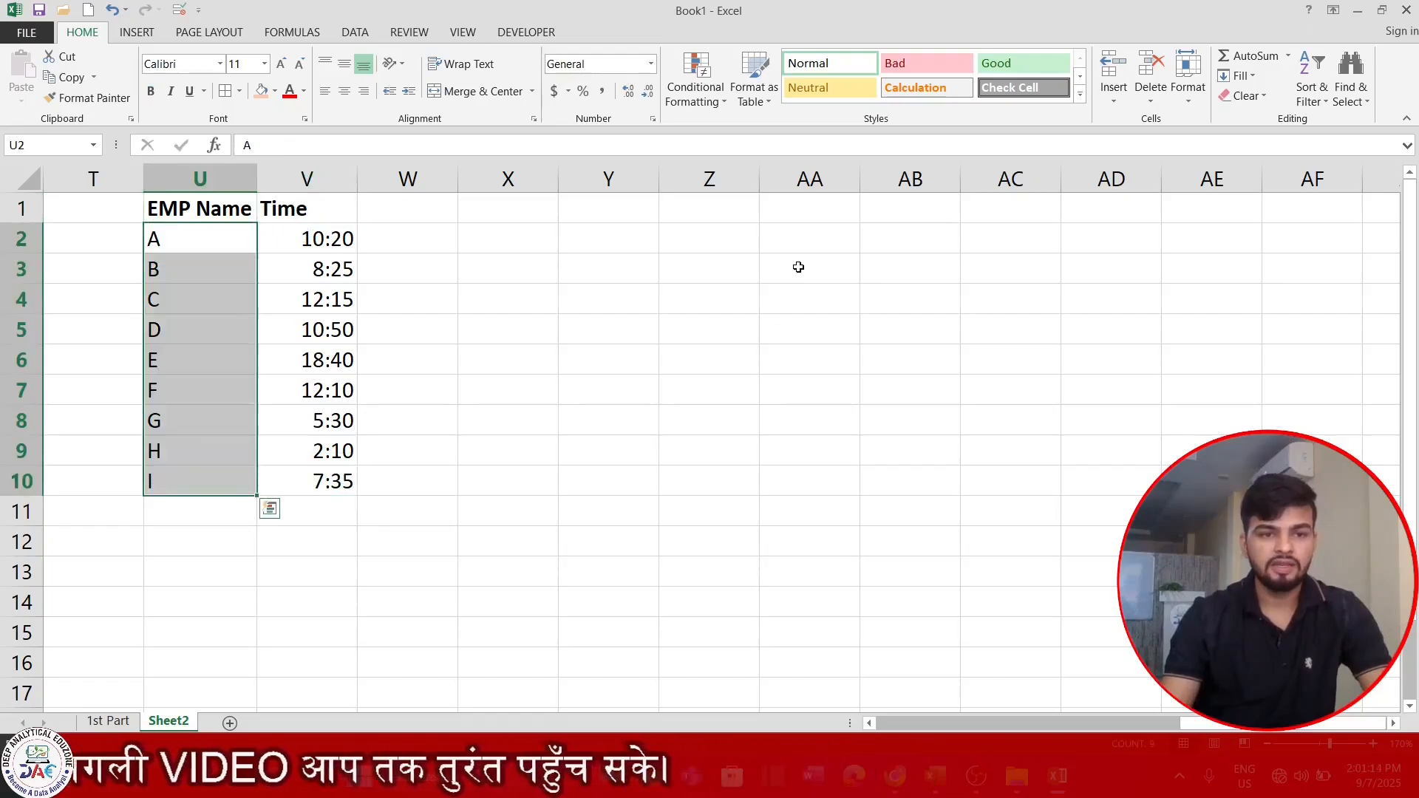
key("Right")
key("ctrl+shift+Down")
key("Down")
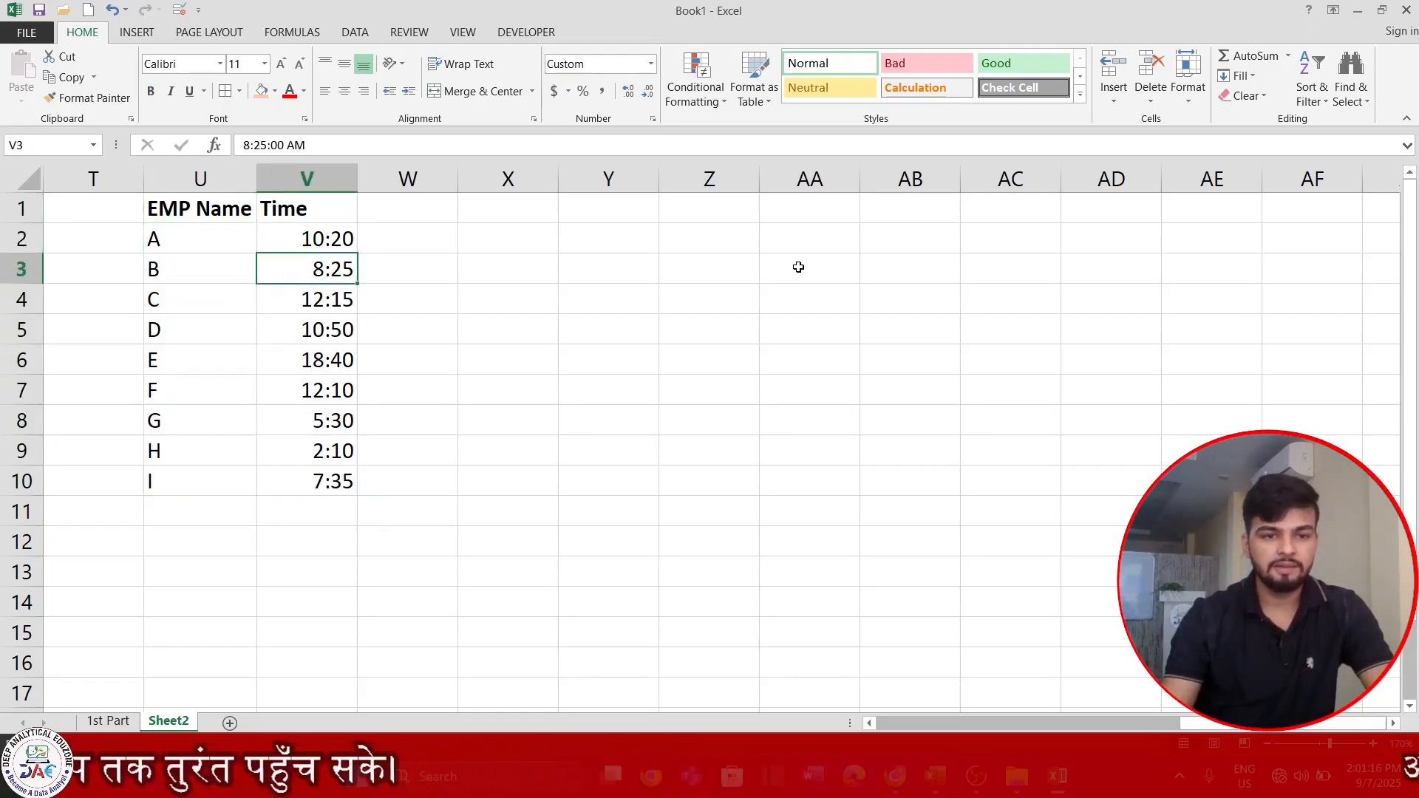
key("ctrl+Down")
key("Up")
key("Down")
key("Down")
key("Down")
key("Down")
key("Left")
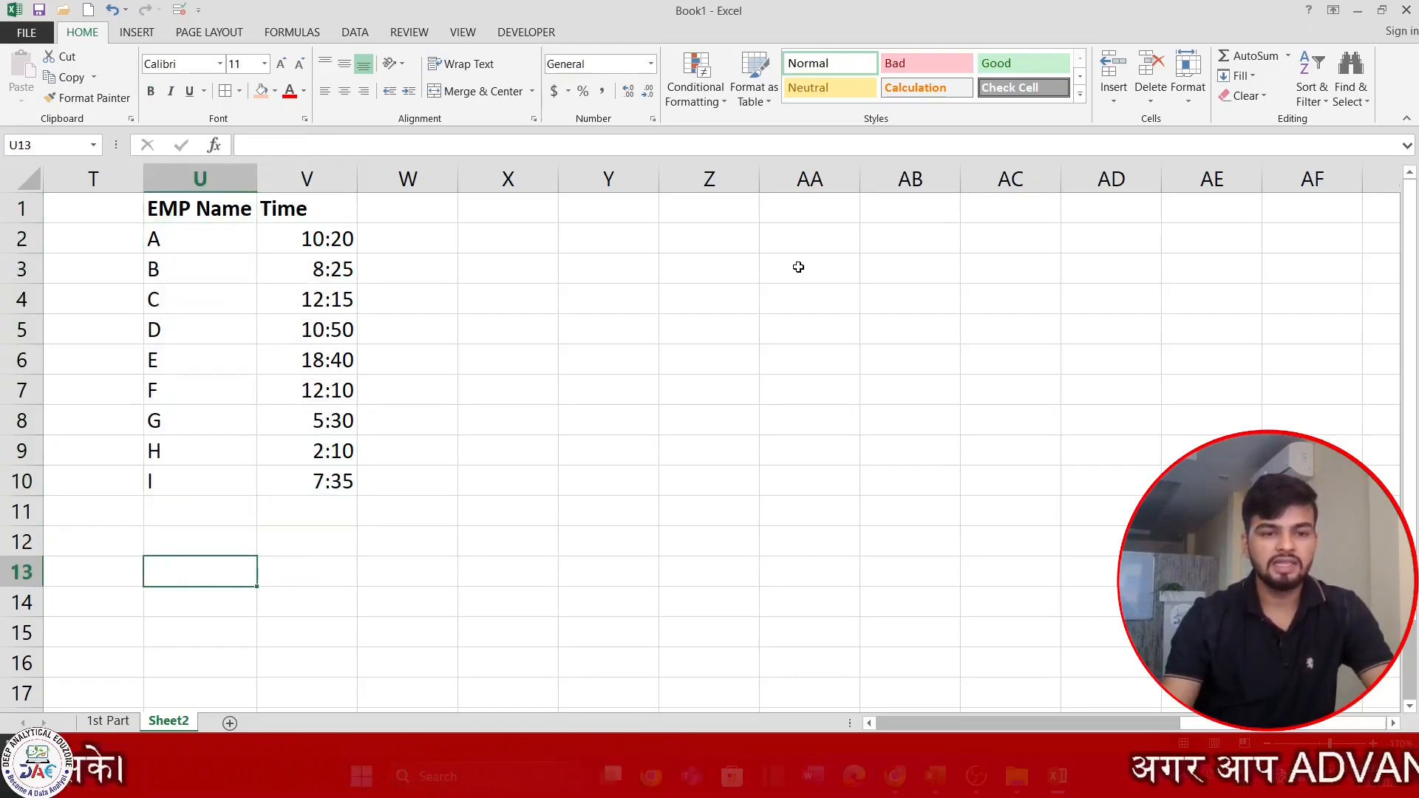
Enter the label "Total Over Time" in U12, below the employee names.
key("Up")
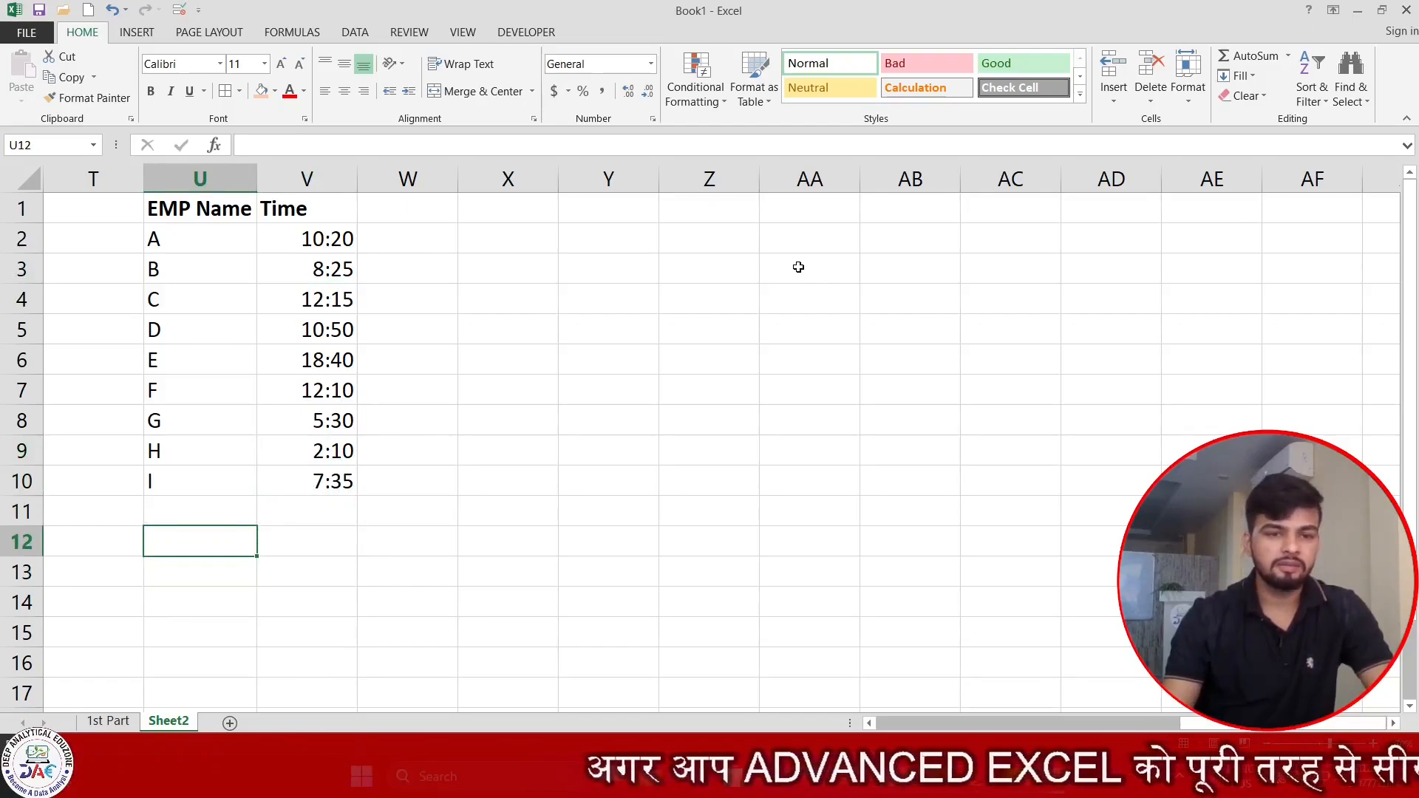
key("Down")
key("Up")
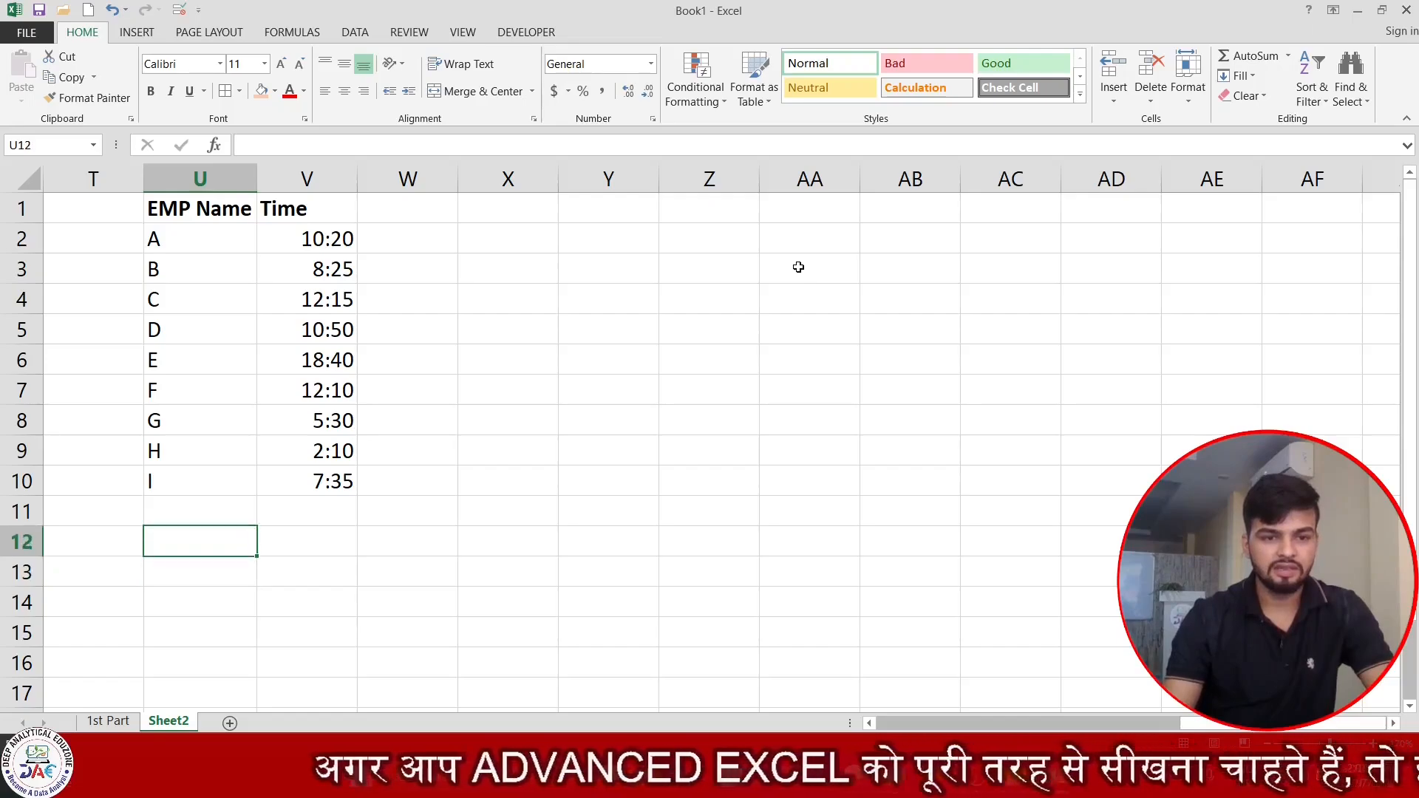
key("Right")
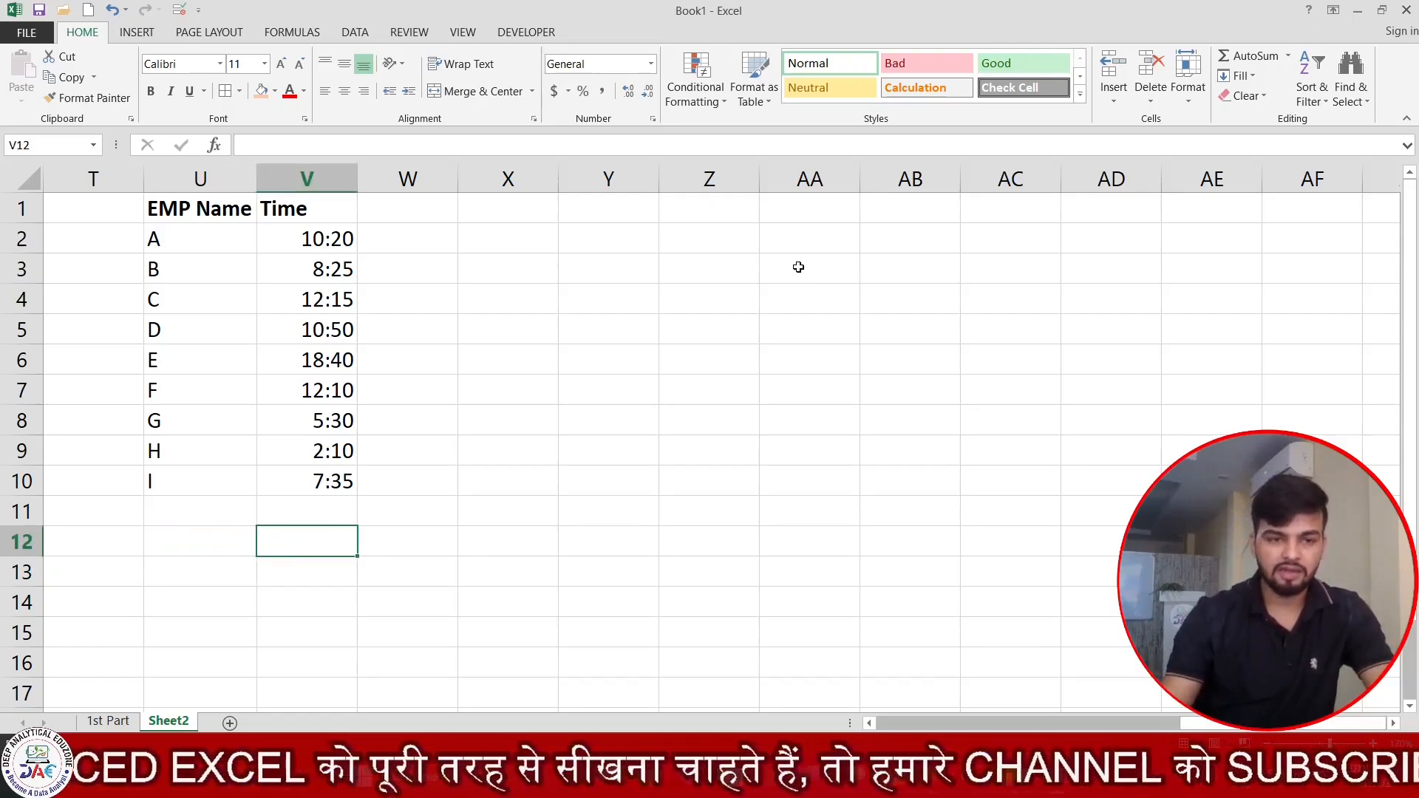
key("Left")
type("Total")
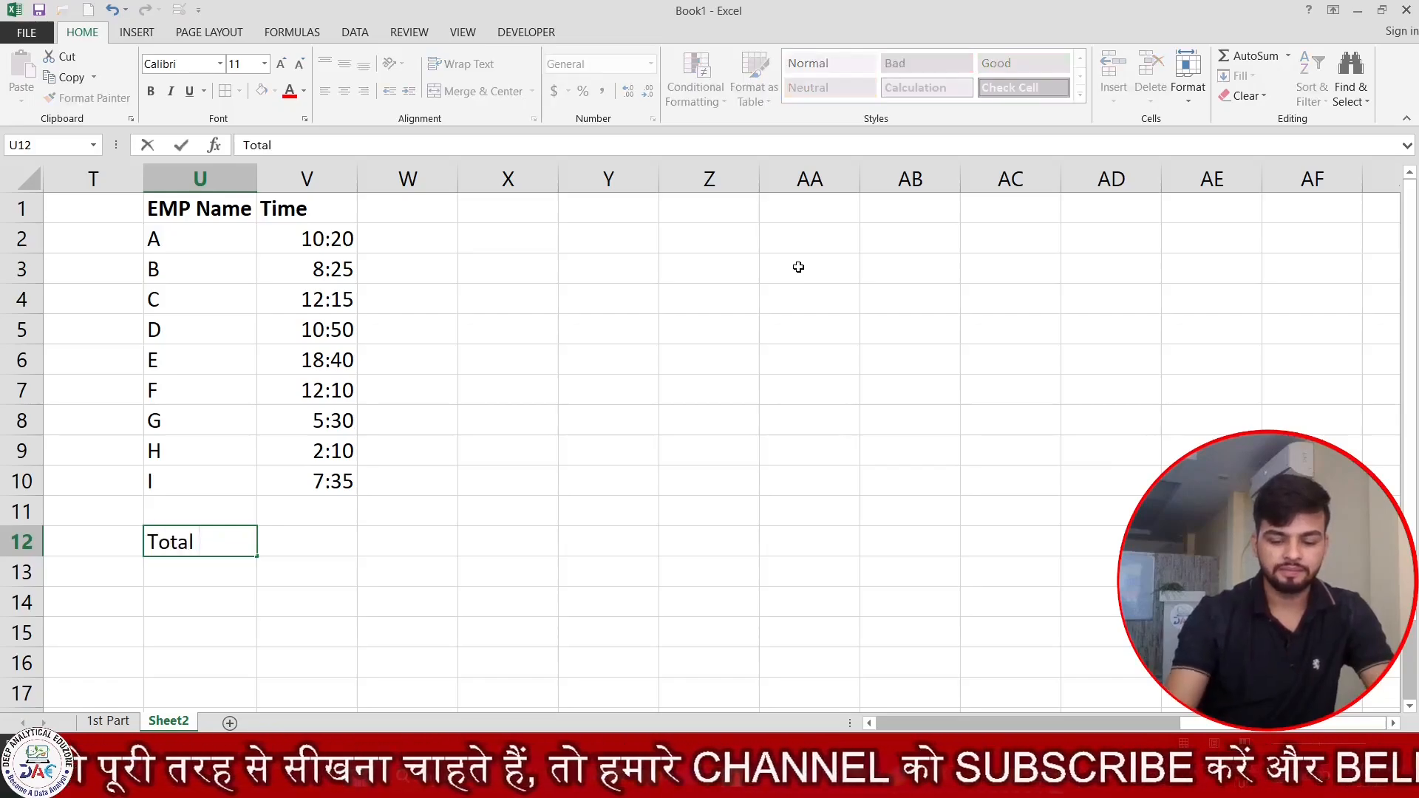
type(" Over Time")
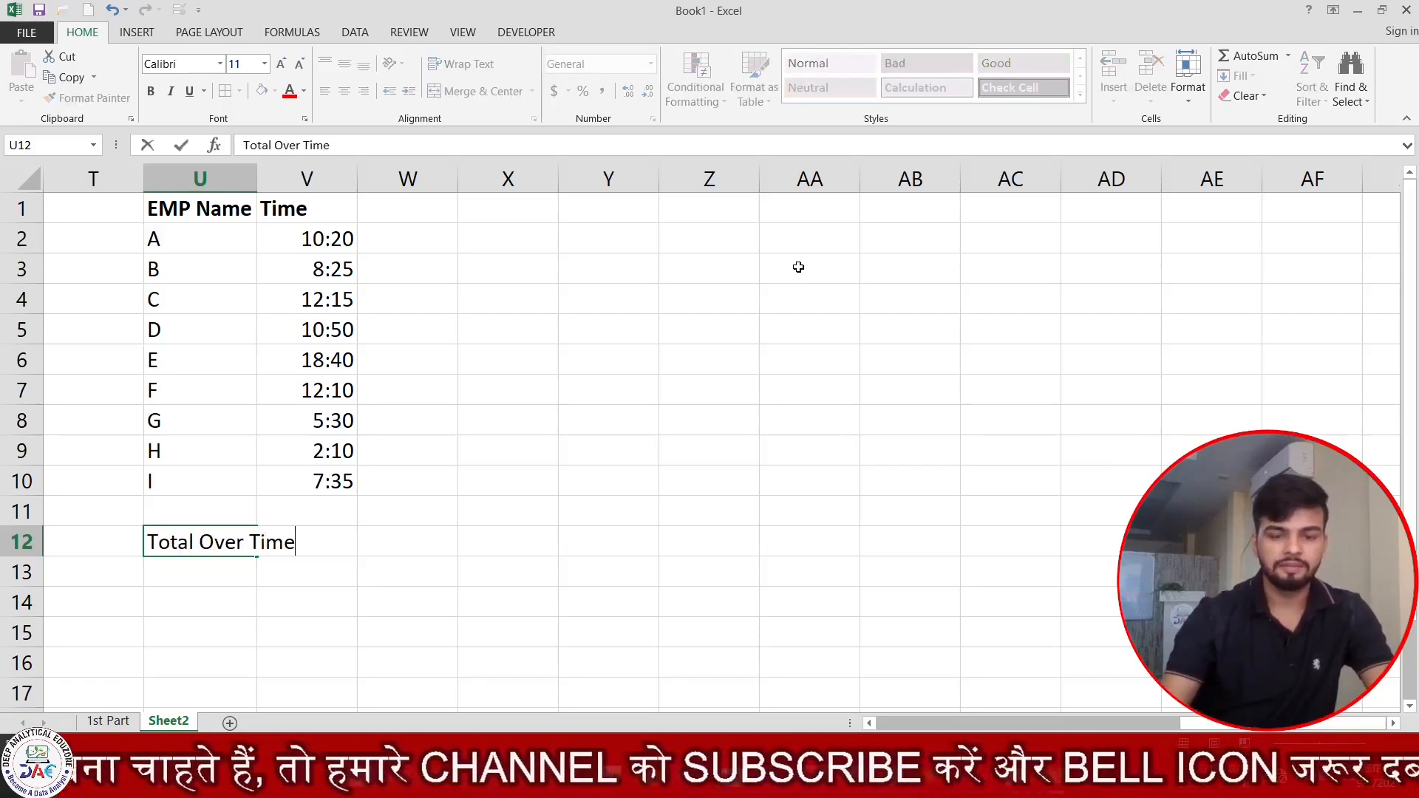
key("Return")
AutoFit column U to the "Total Over Time" label and make the label bold.
key("Up")
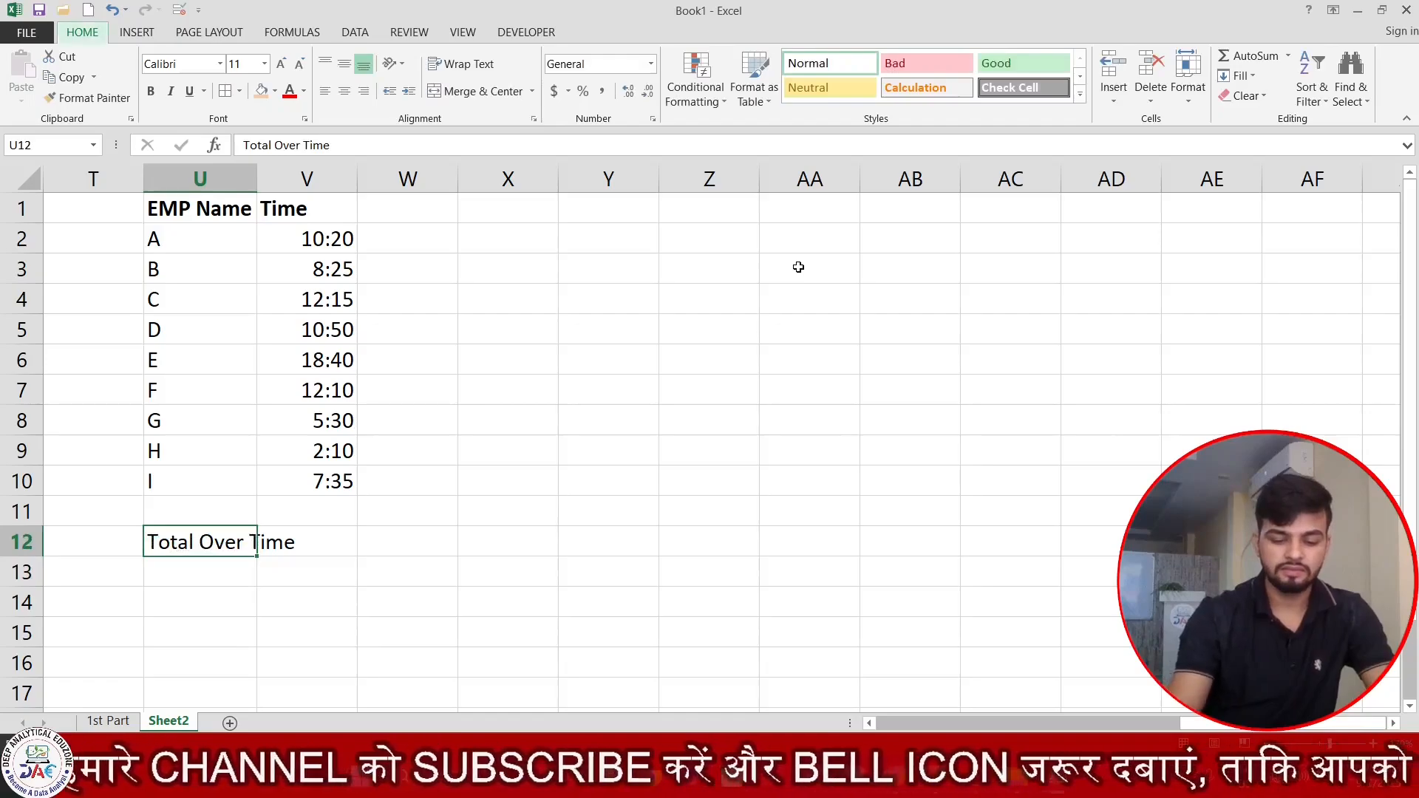
key("alt+h")
key("o")
key("i")
key("ctrl+b")
key("Down")
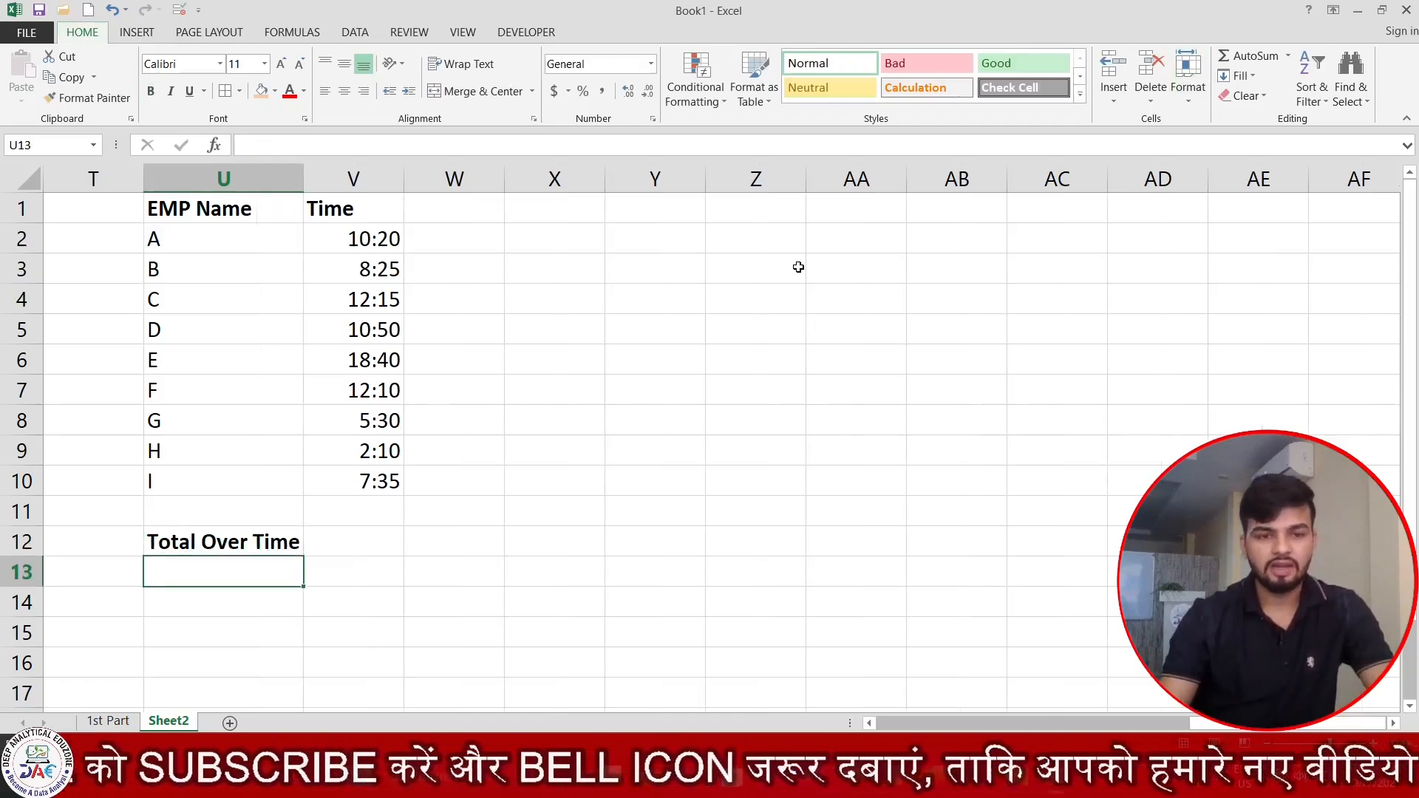
Total the employee times in V12 with the formula =SUM(V2:V10).
key("Up")
key("Right")
type("=sum")
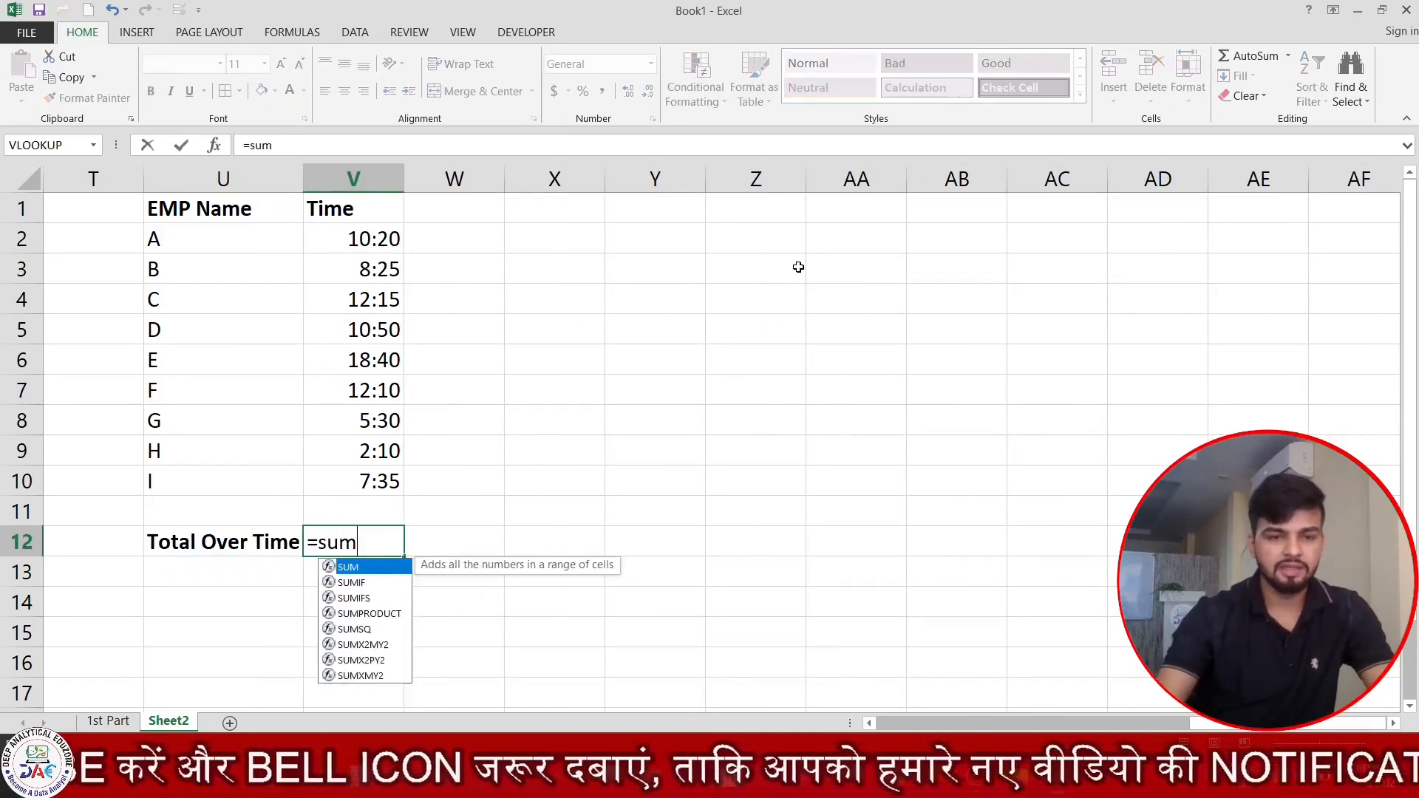
key("Tab")
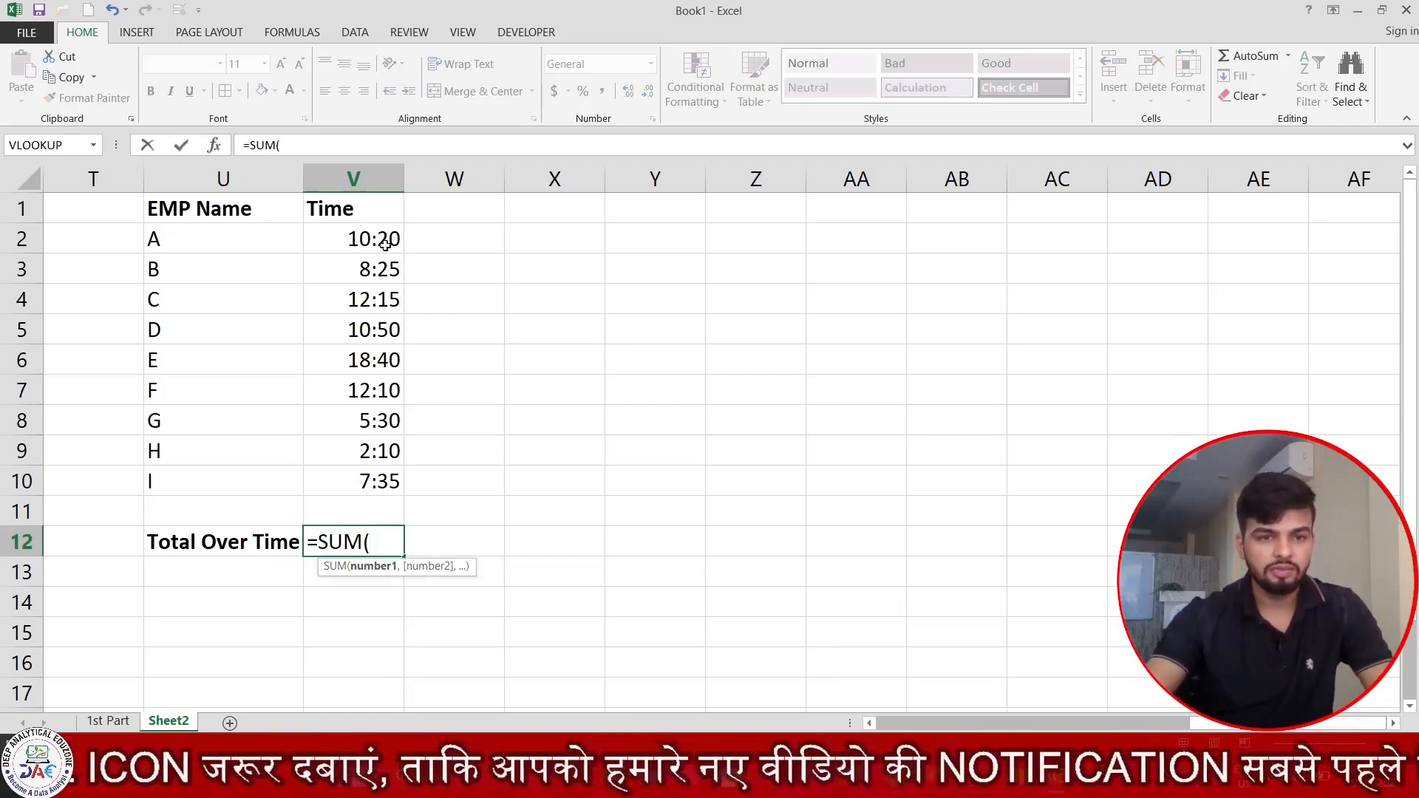
left_click_drag(380, 243, 377, 484)
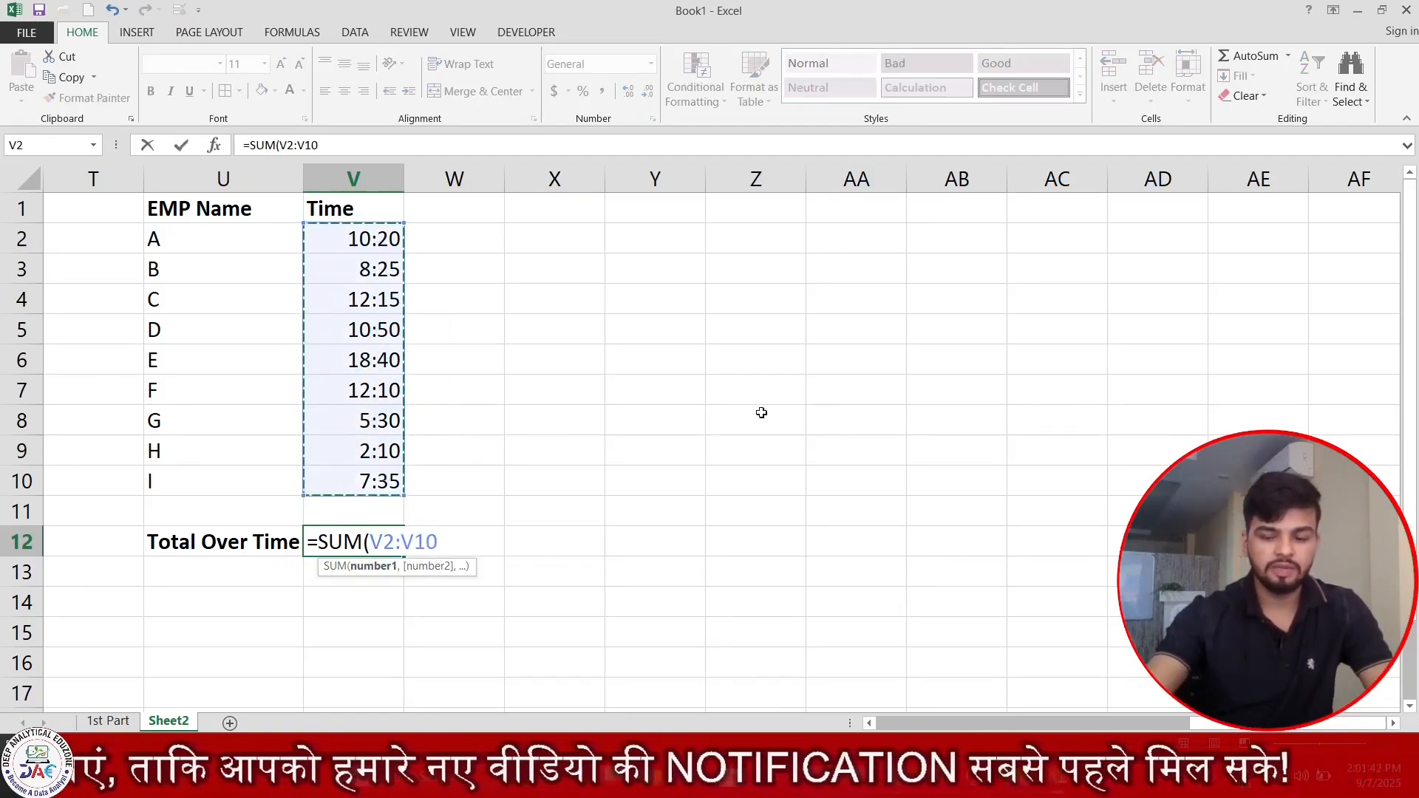
type(")")
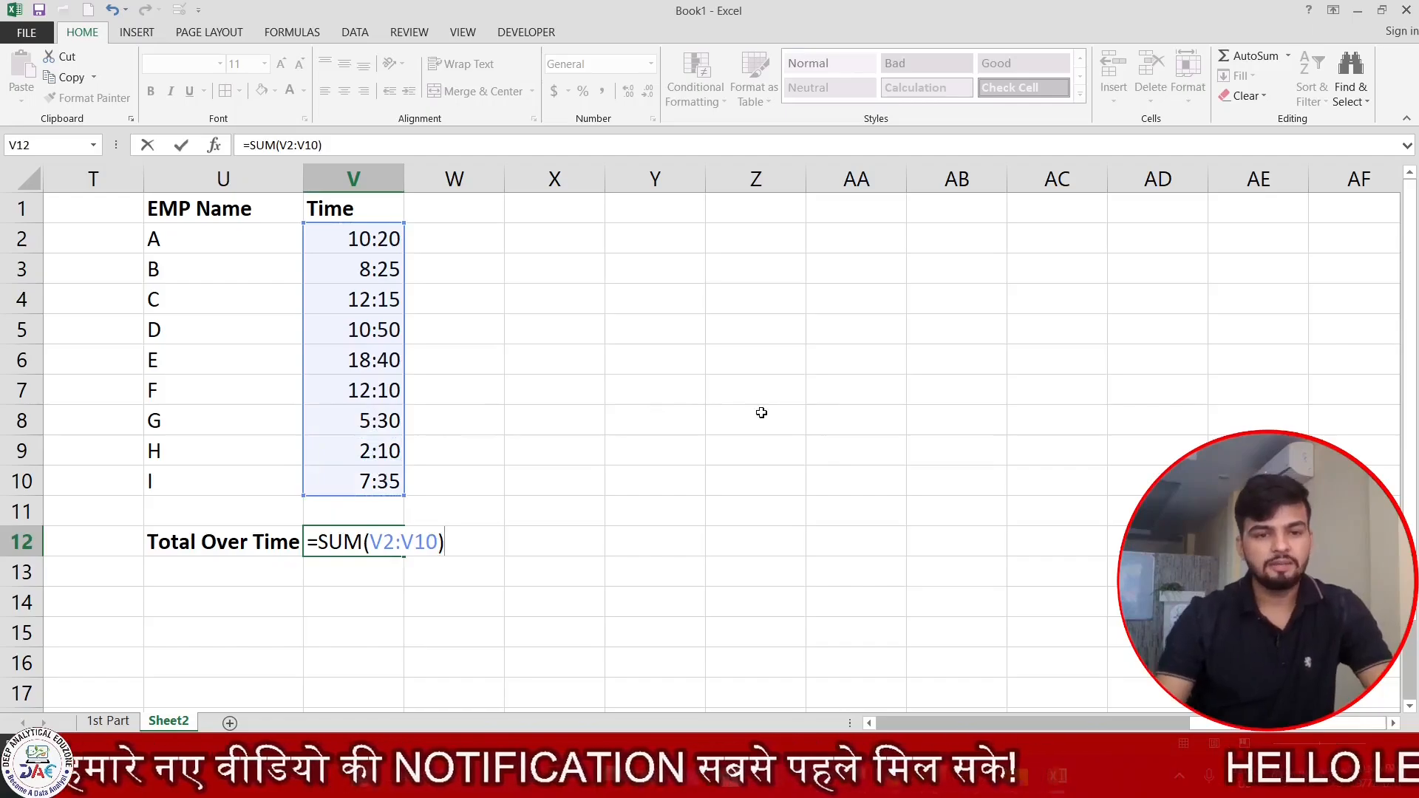
key("Return")
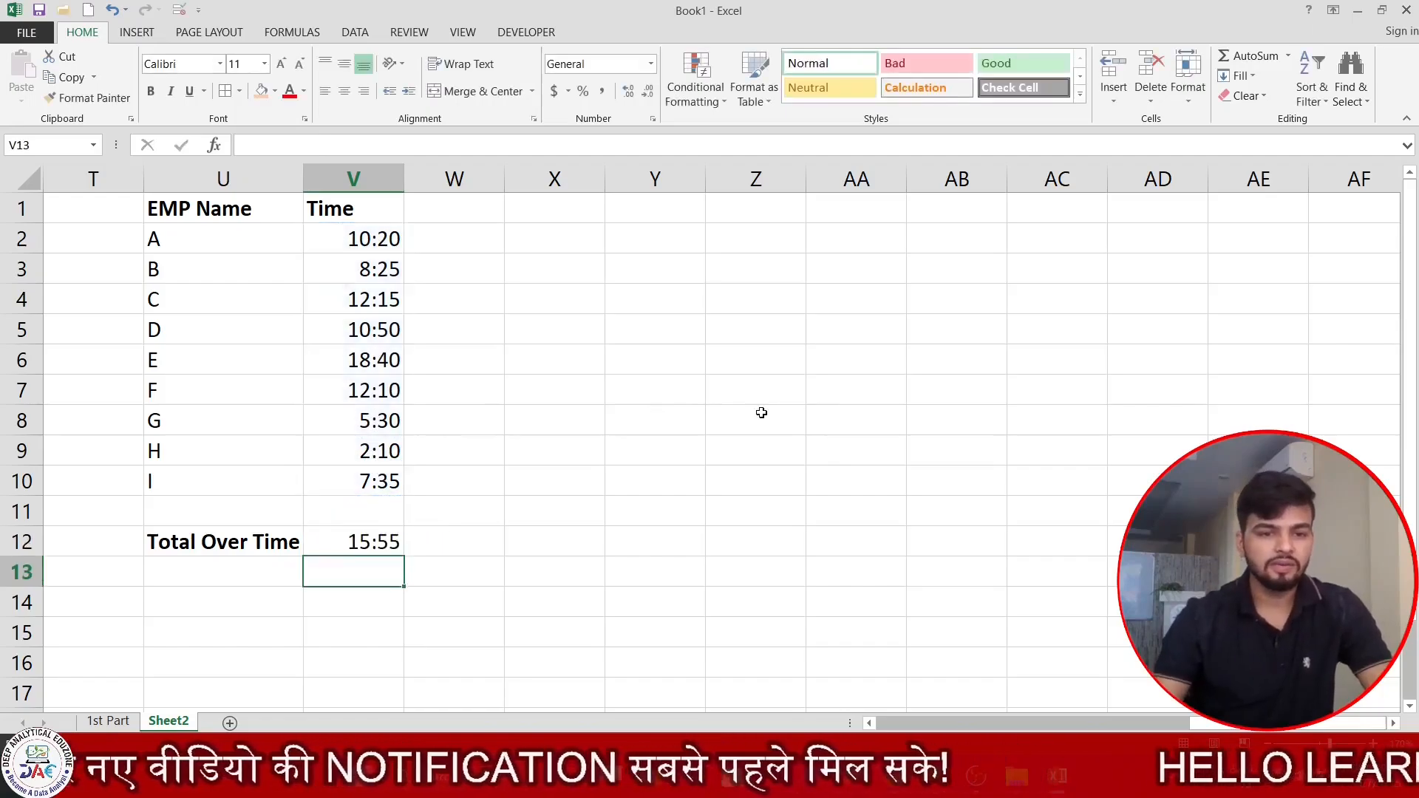
left_click(366, 546)
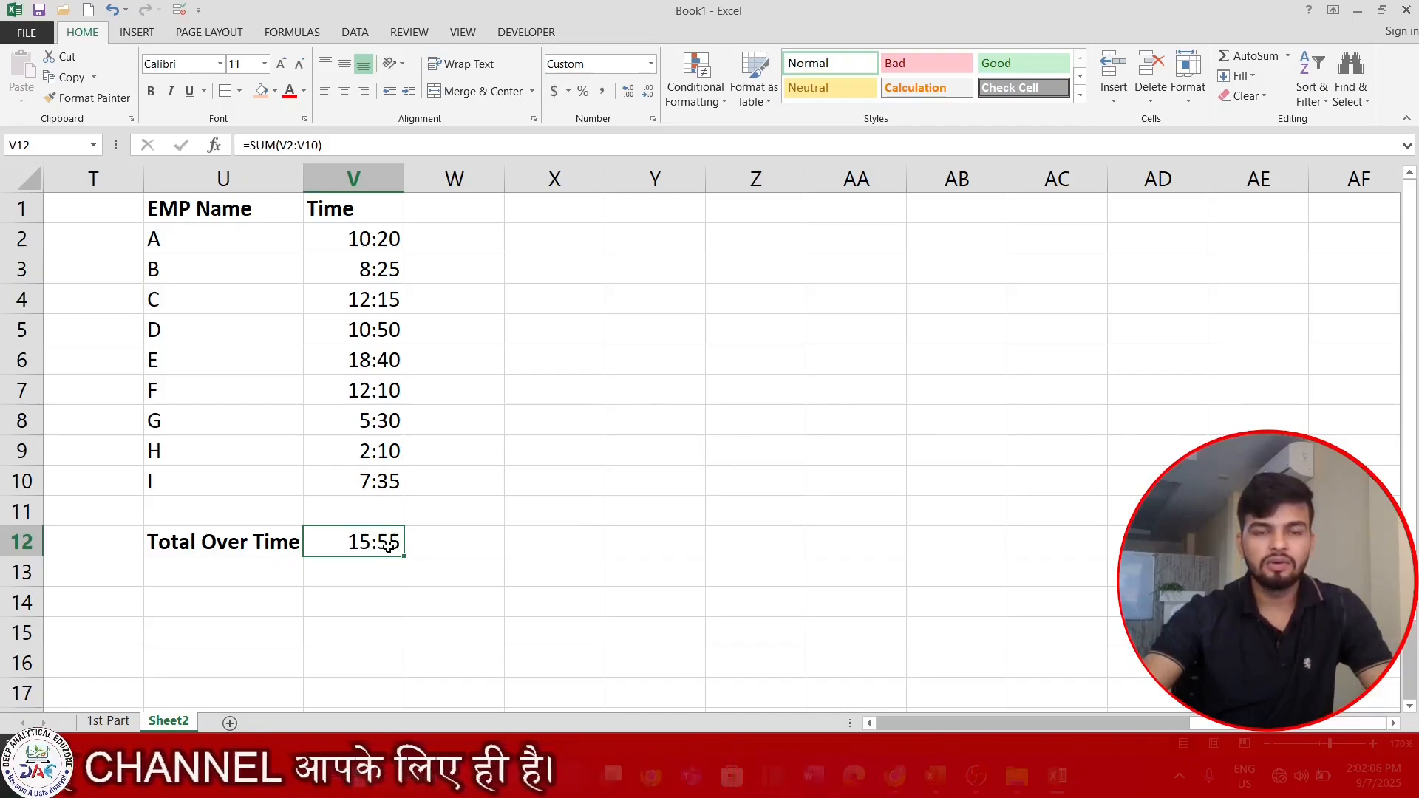
Enter the note "Number Fromatting" in X11 and "Time" in X12.
left_click(568, 520)
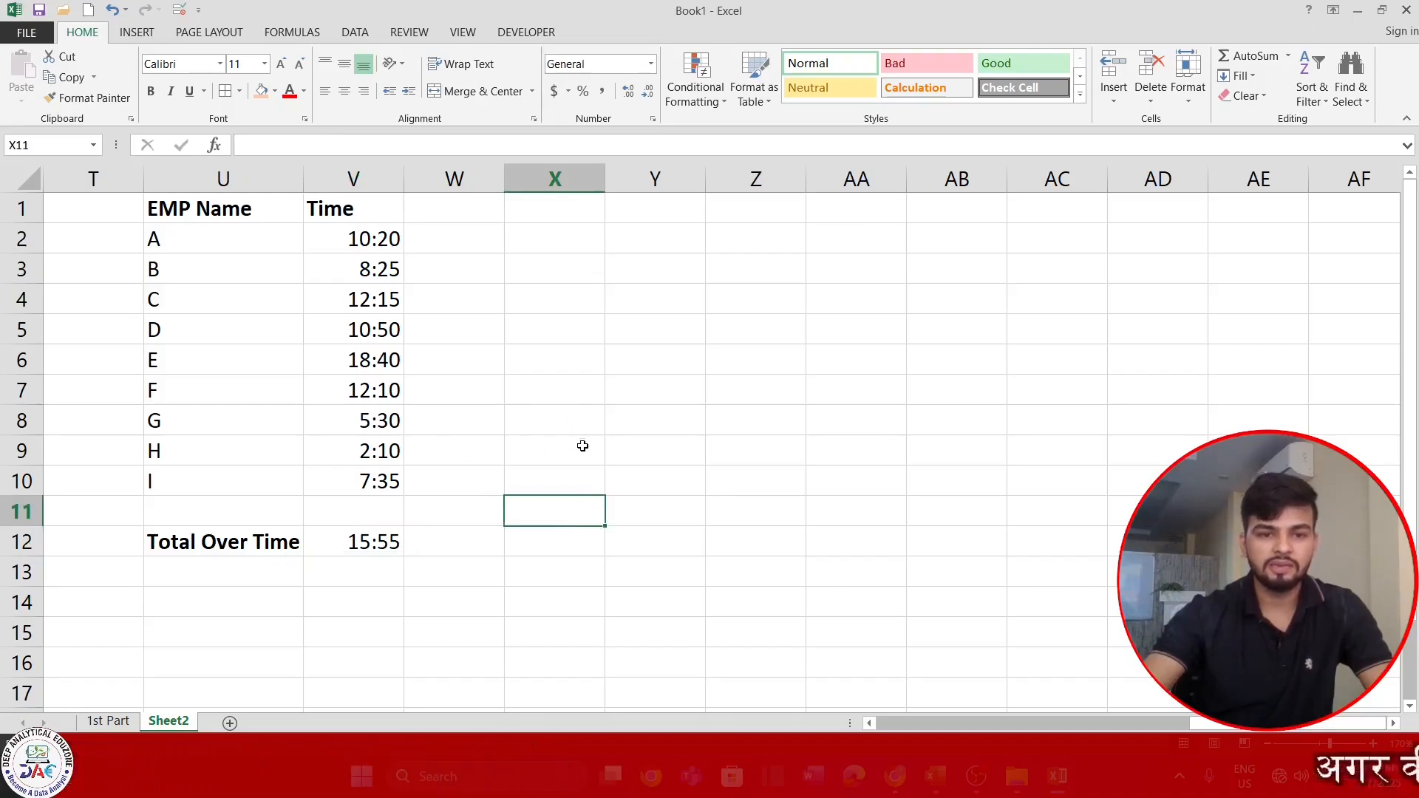
type("Nu")
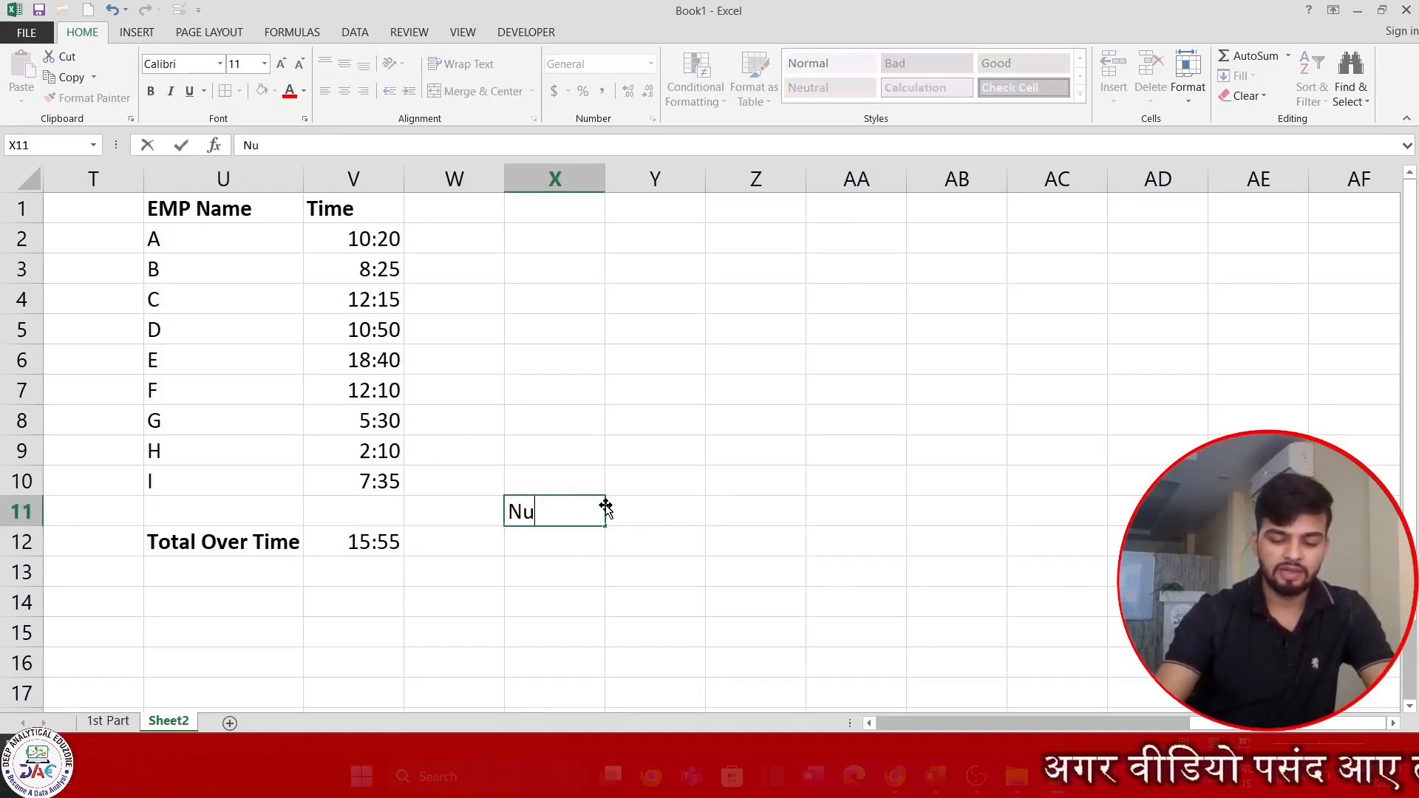
type("mber Fromatting")
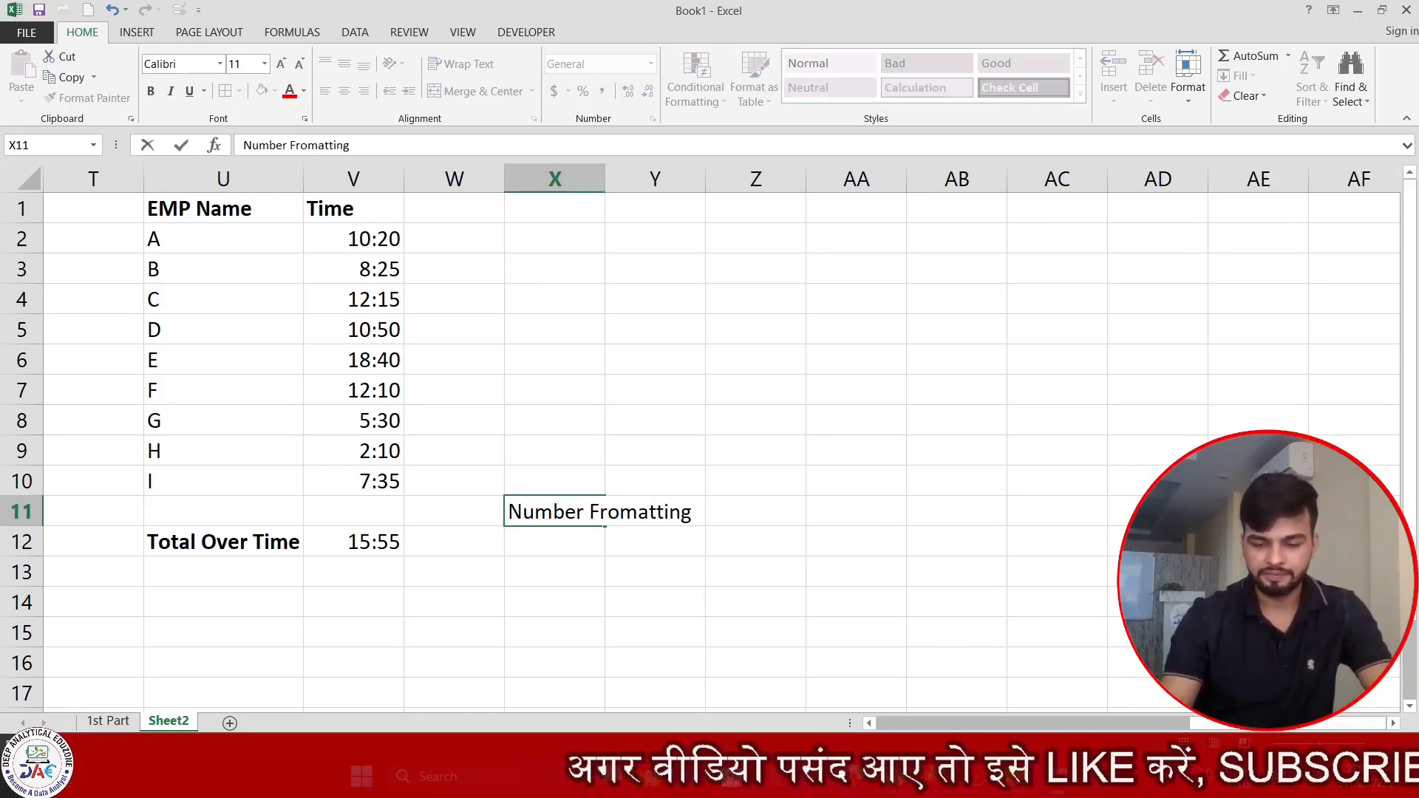
key("Return")
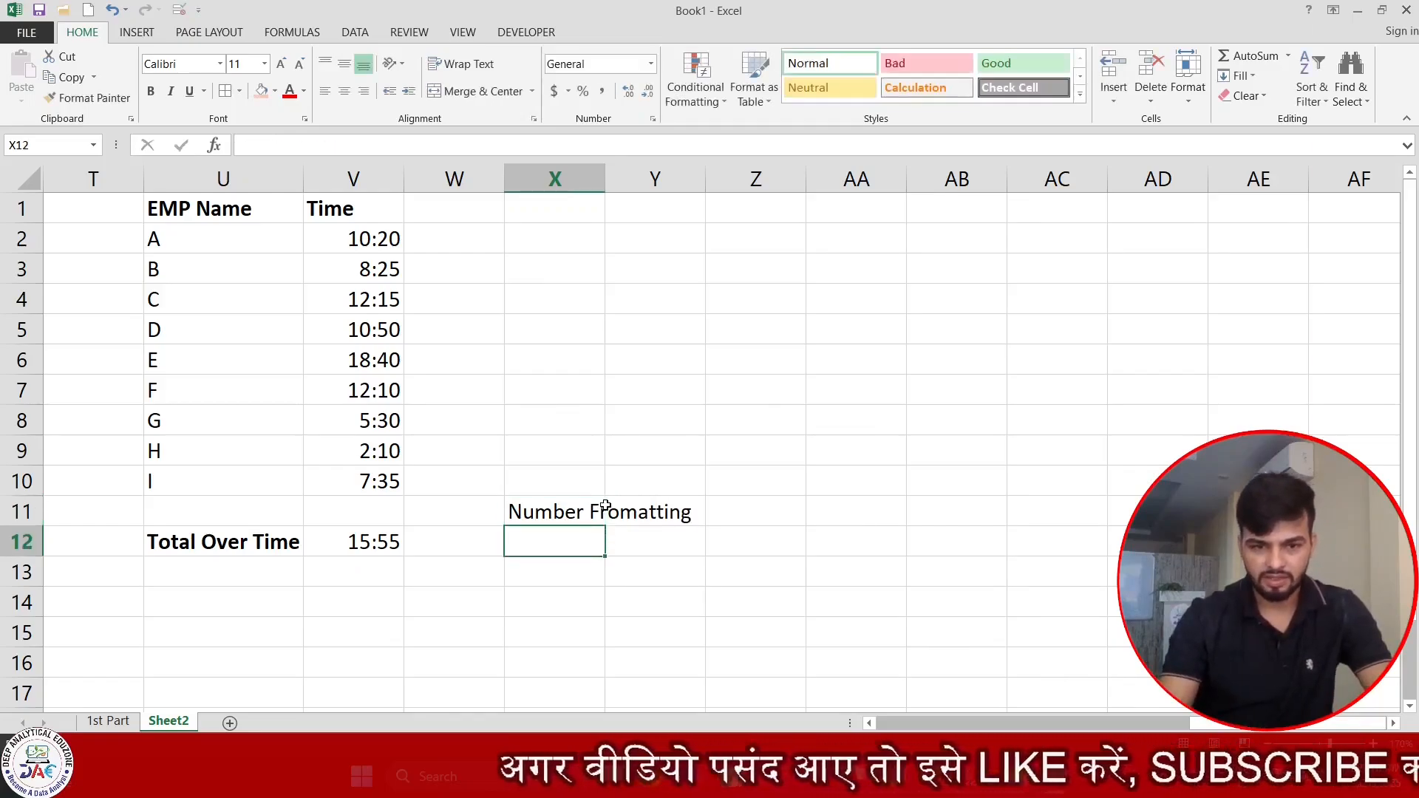
type("Time")
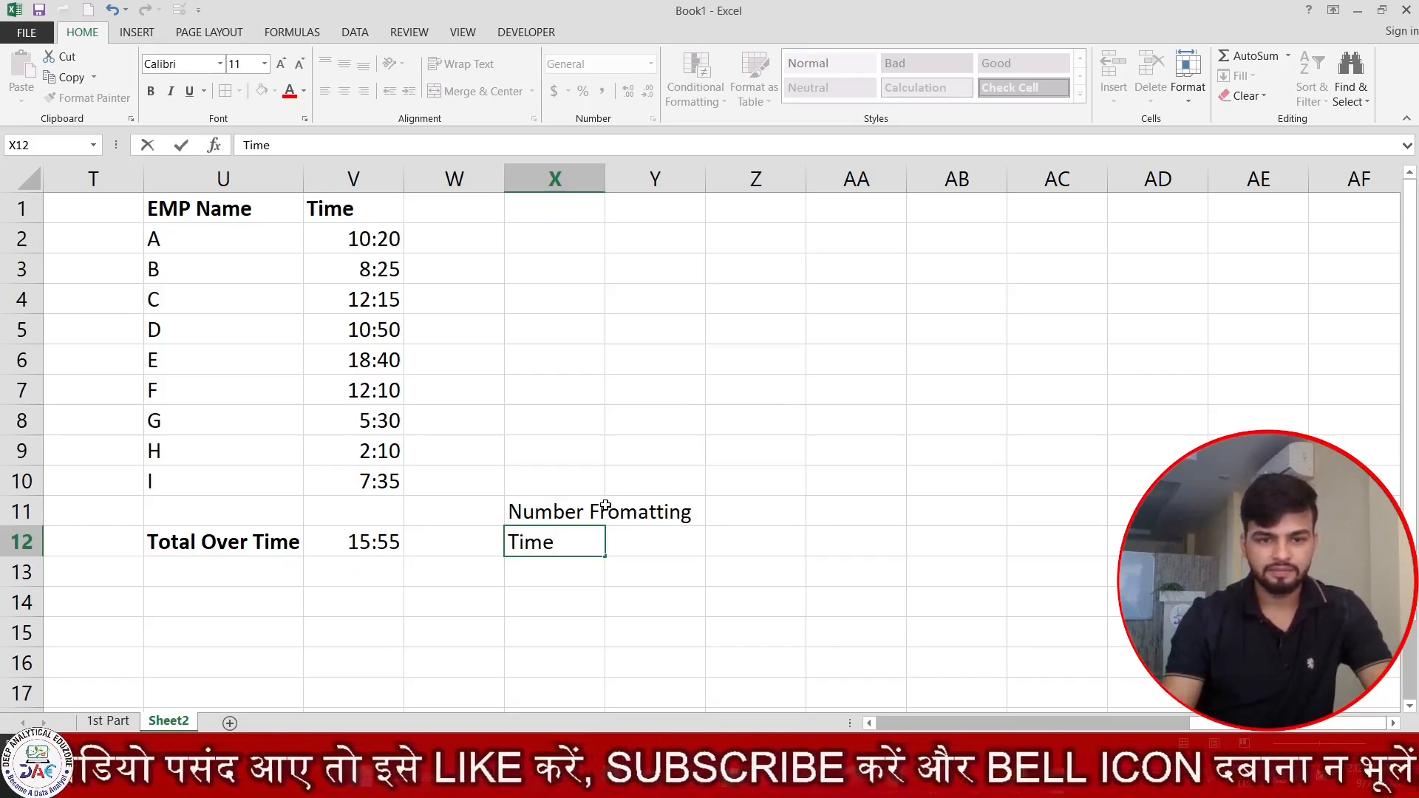
key("Return")
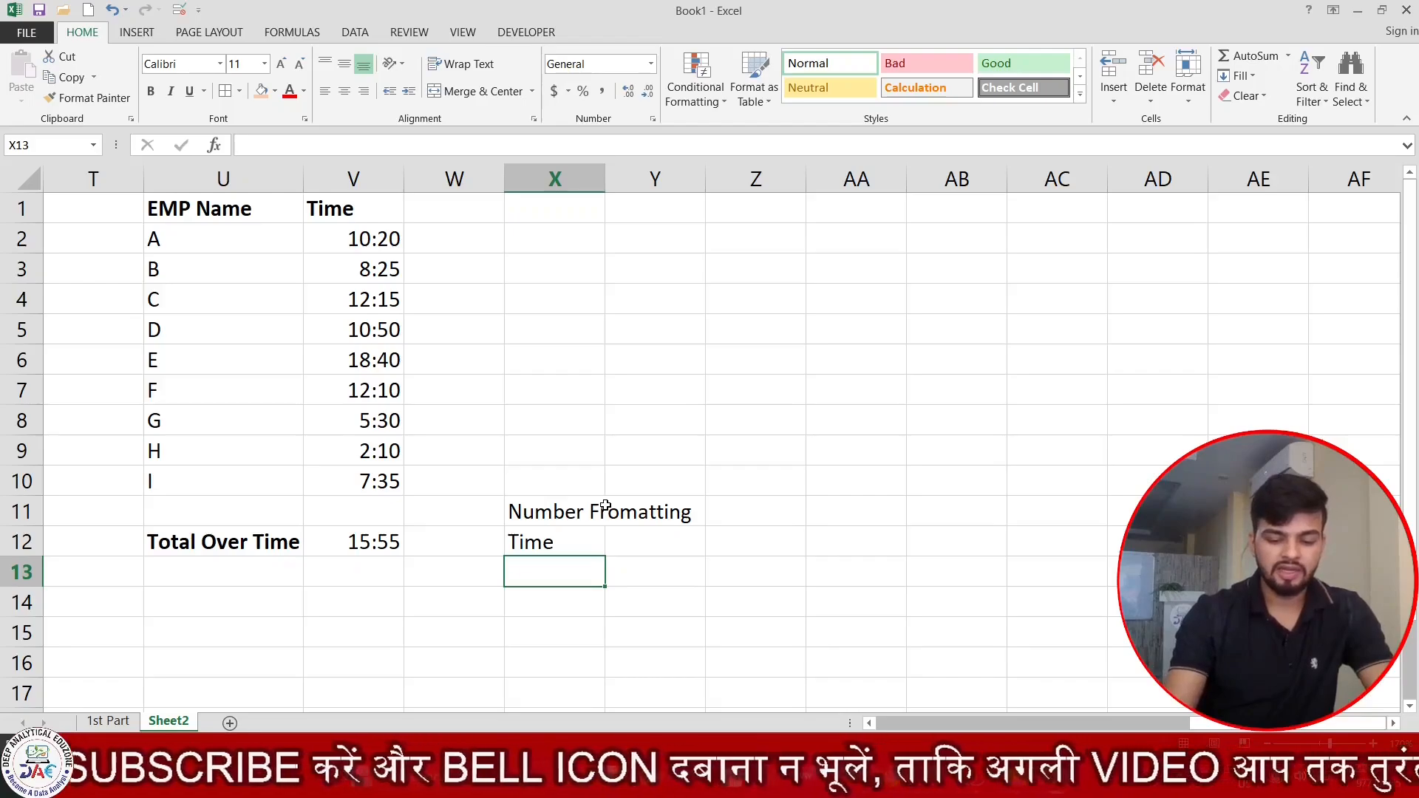
Add the note "Region - English United States" in X13, below "Time".
type("Regio")
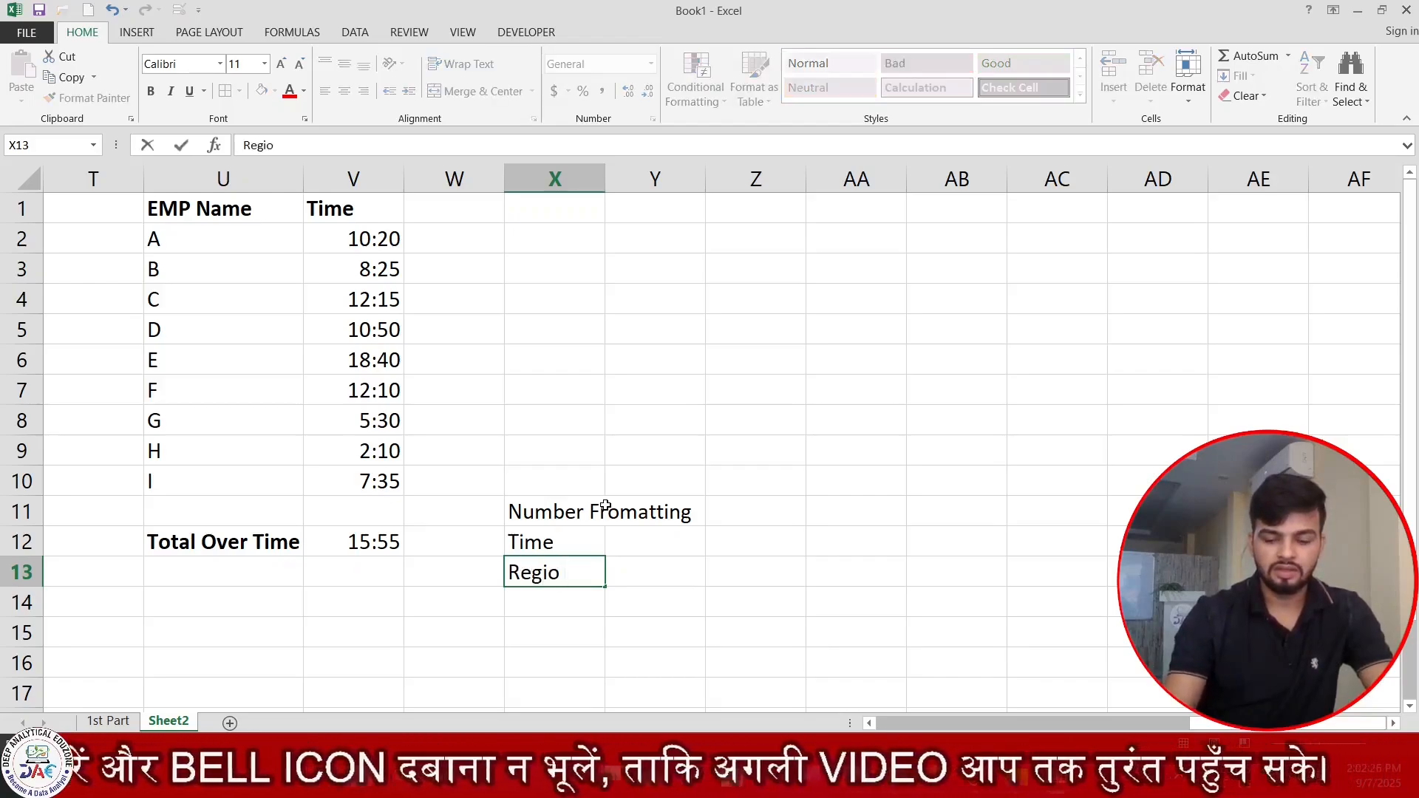
type("n")
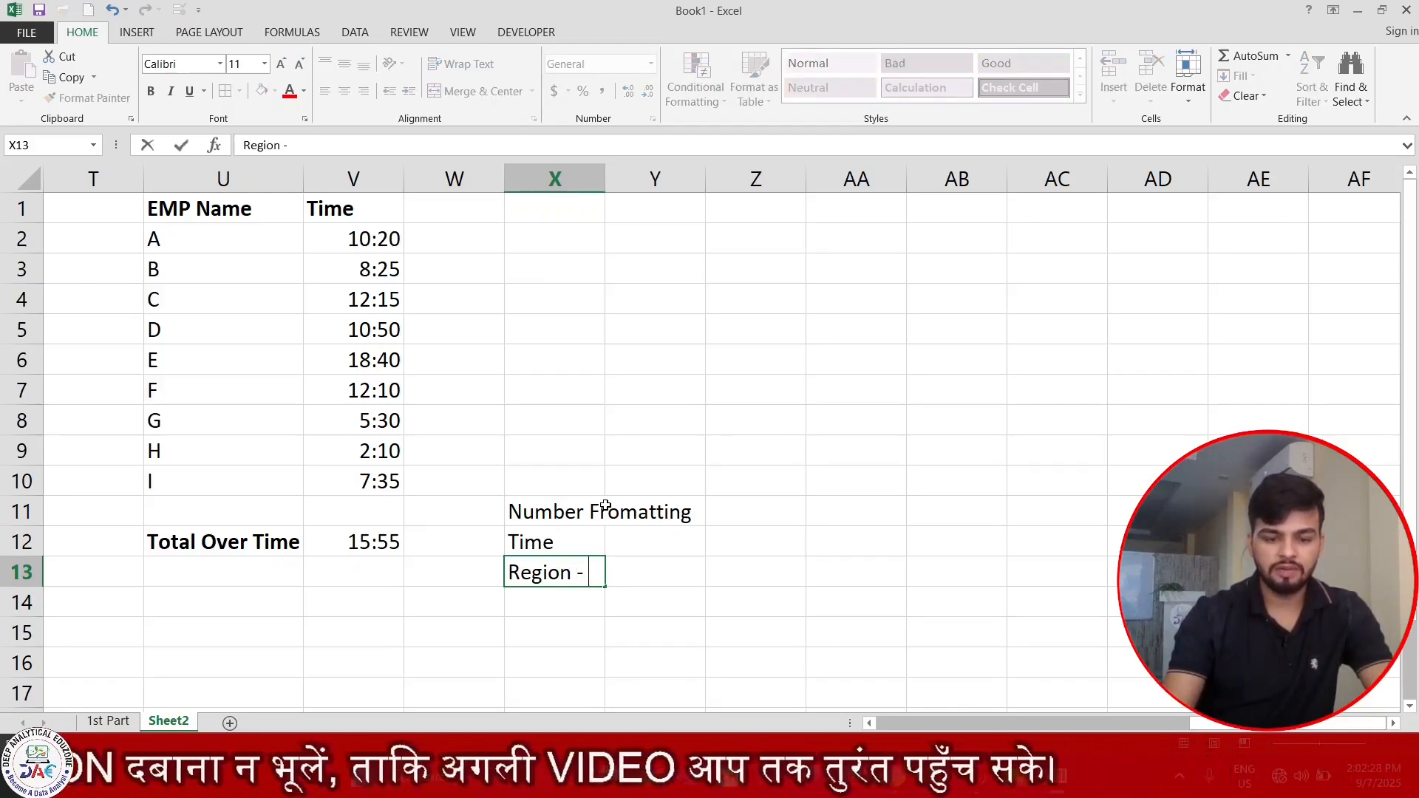
type(" - Englis")
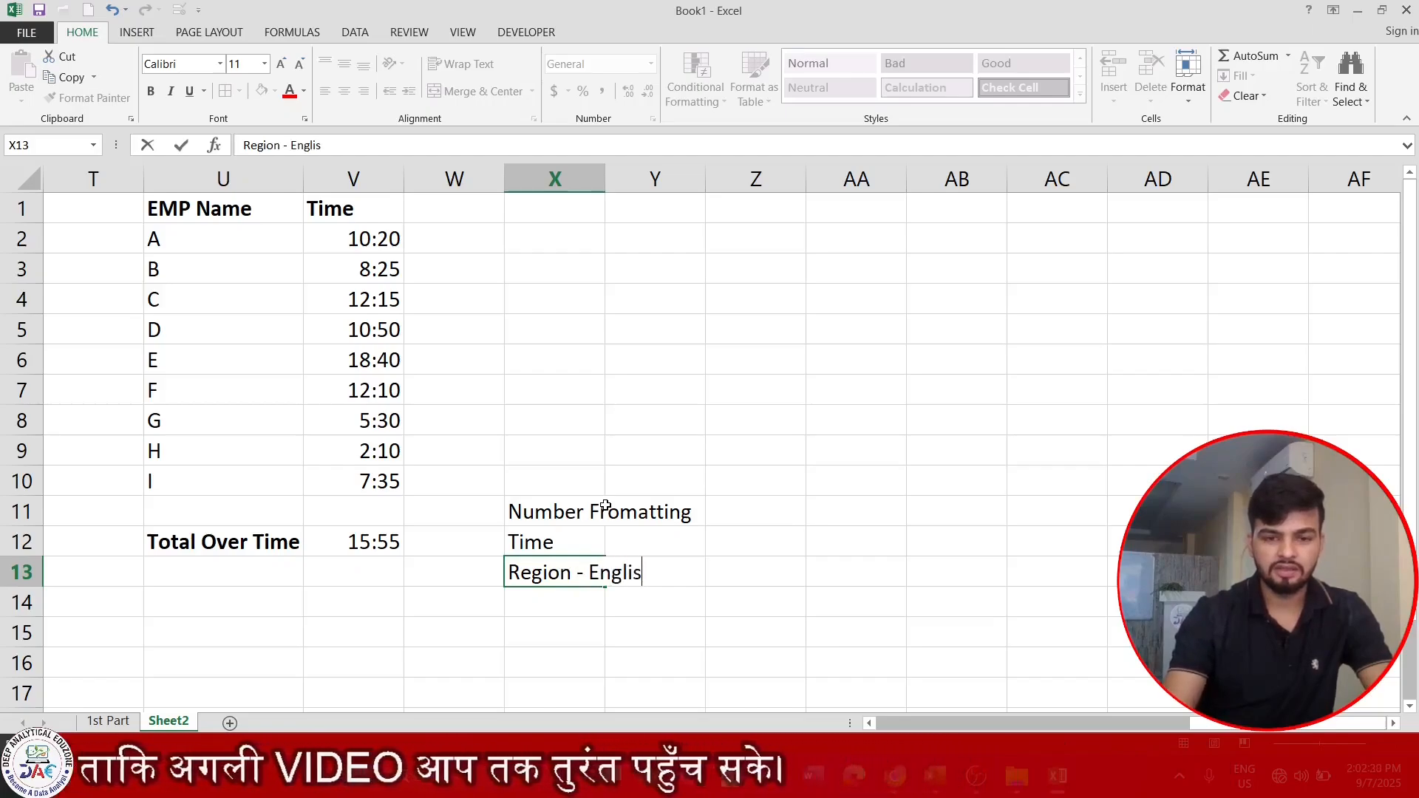
type("h United ")
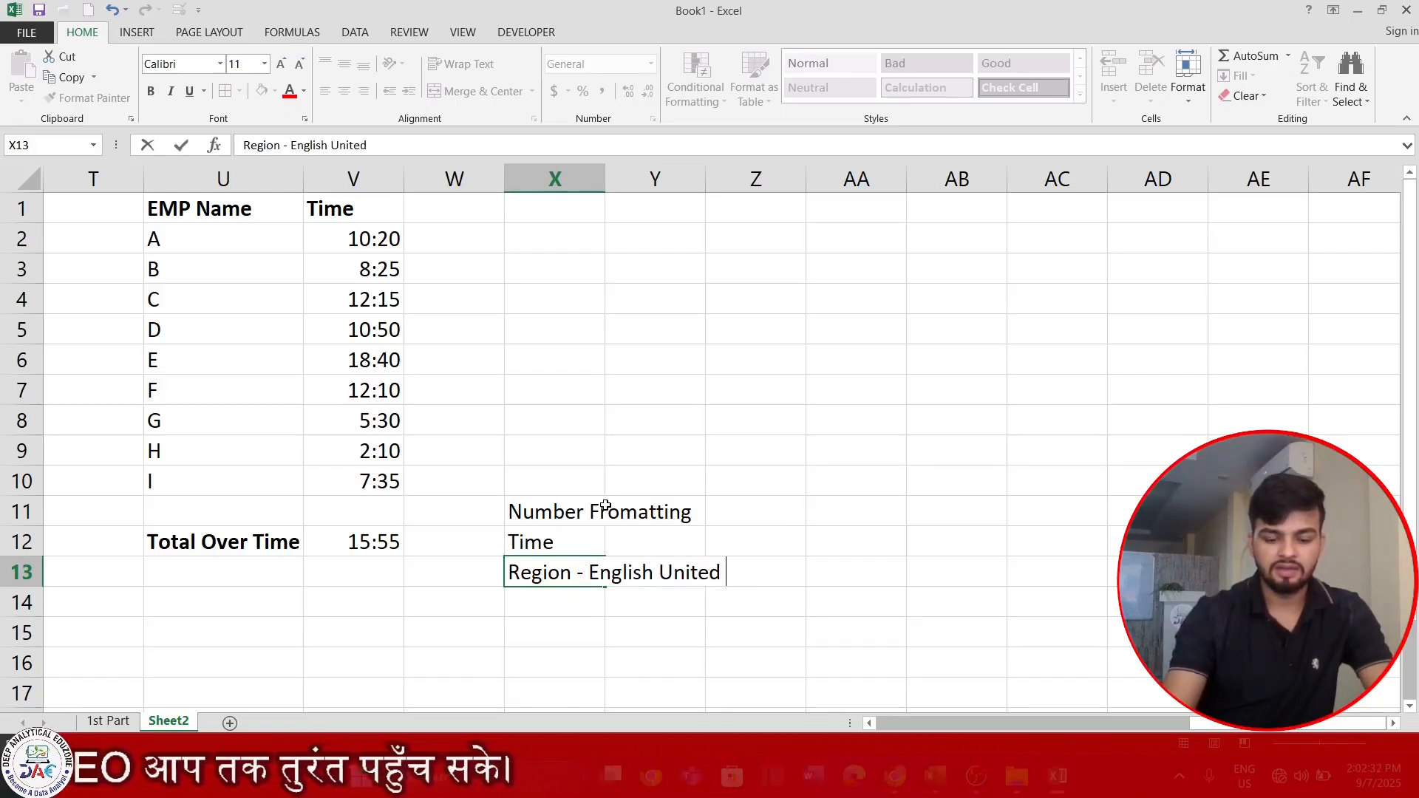
type("States")
key("Return")
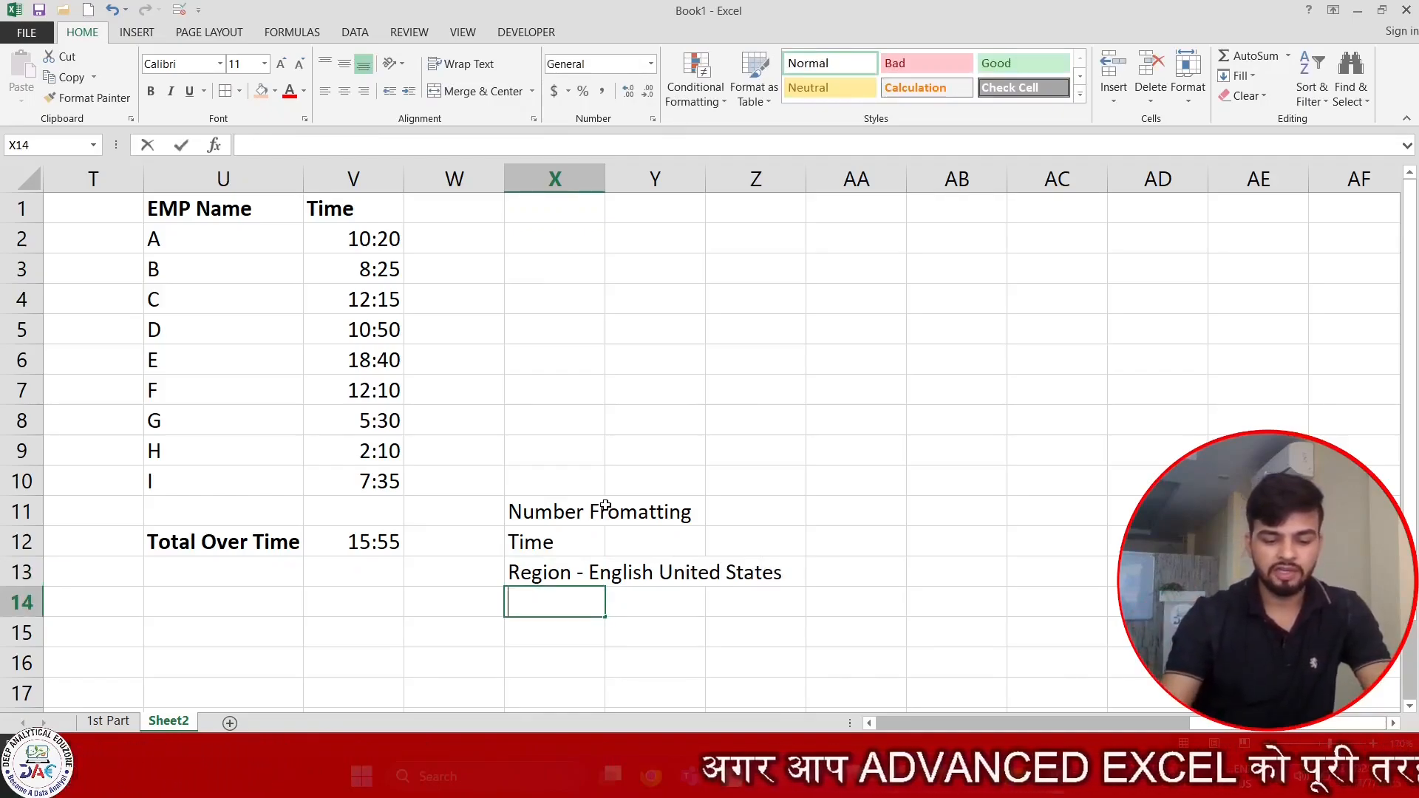
Enter the sample time format 37:30:55 in X14, below the region note.
type("37")
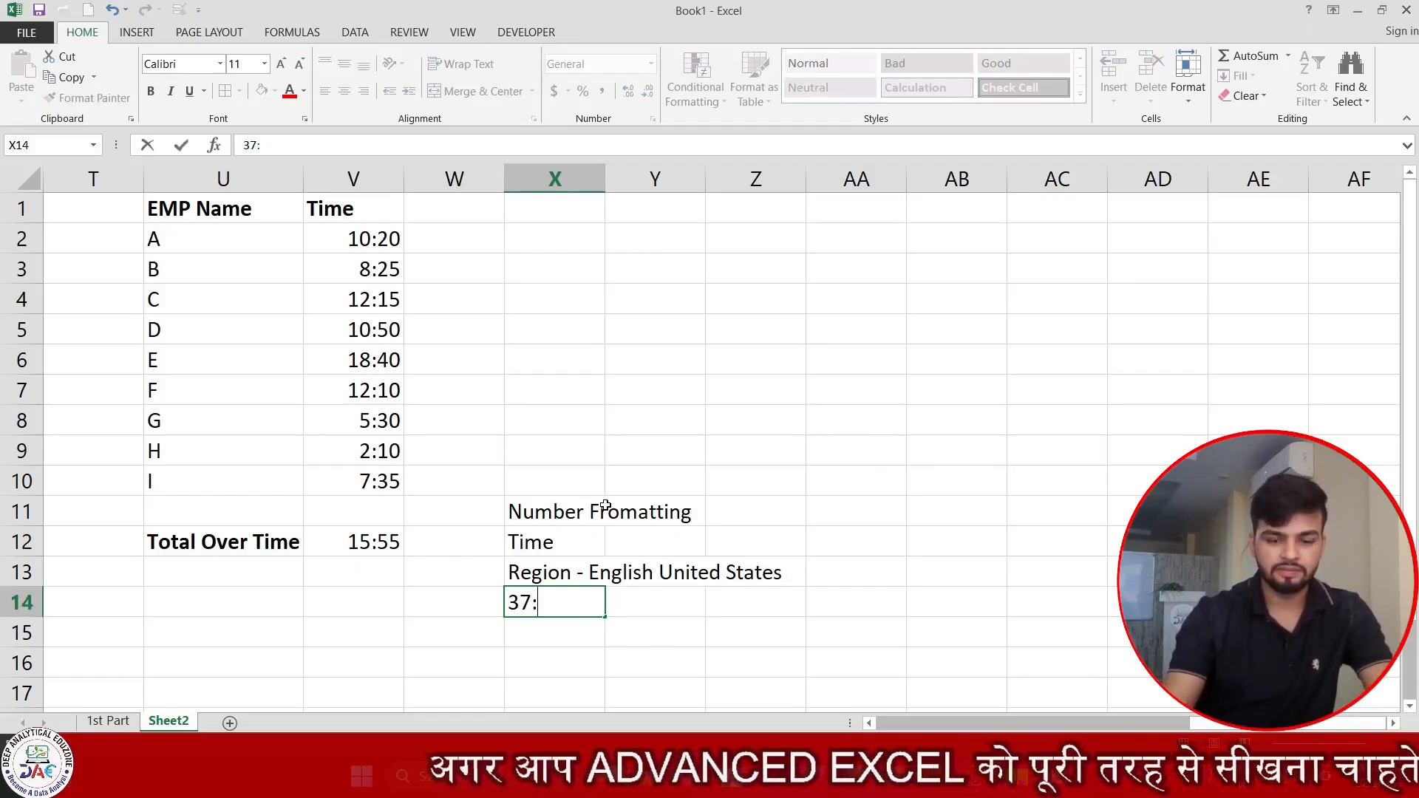
type(":30:")
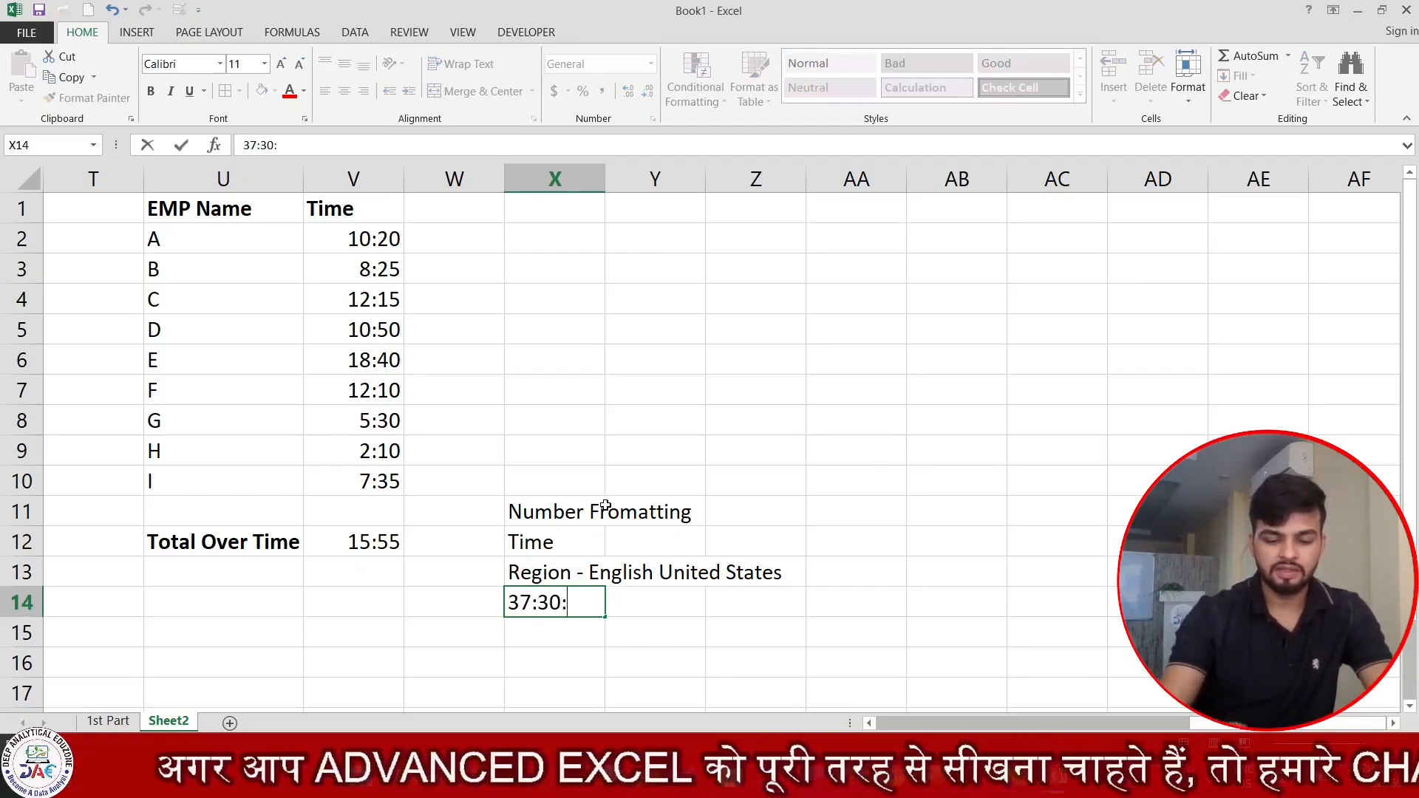
type("55")
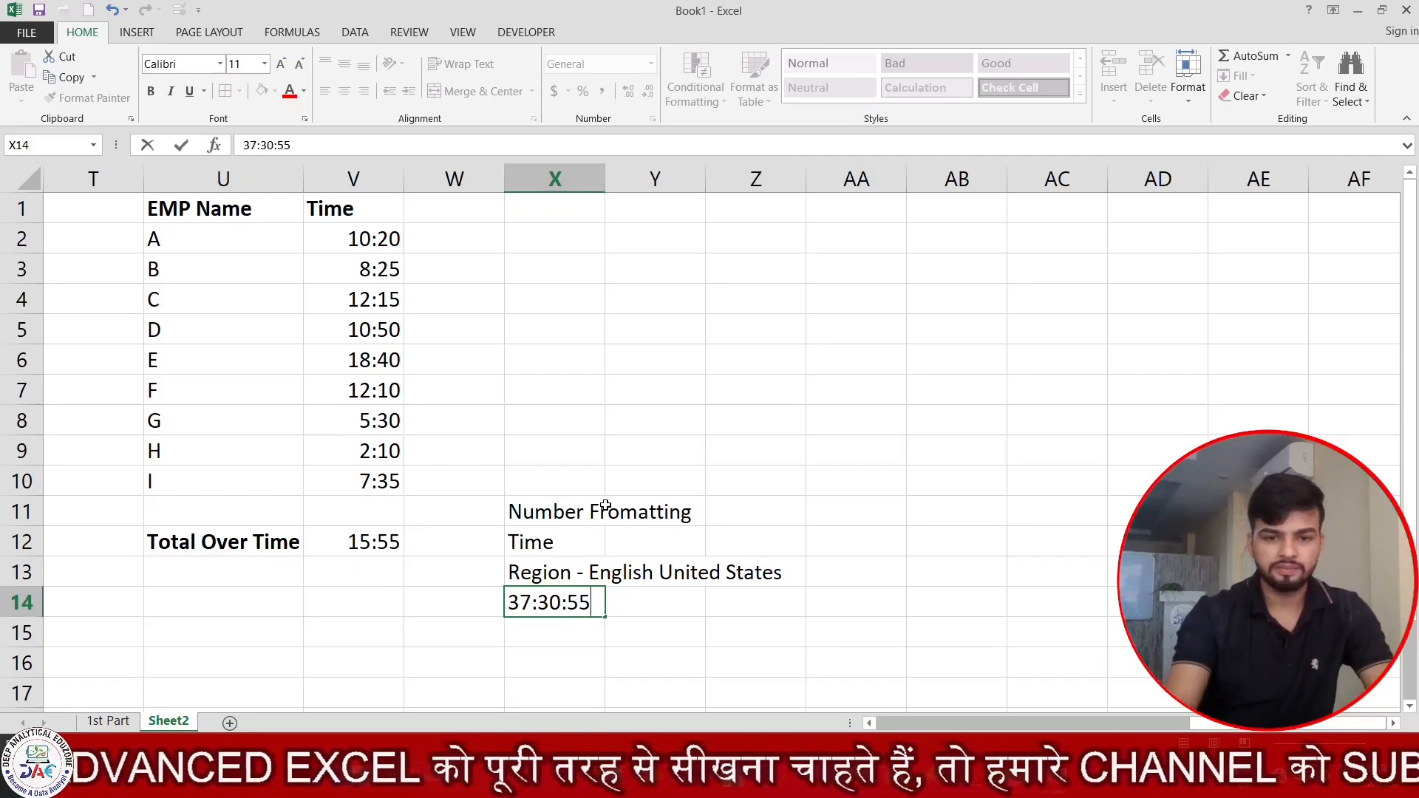
key("Return")
left_click(589, 607)
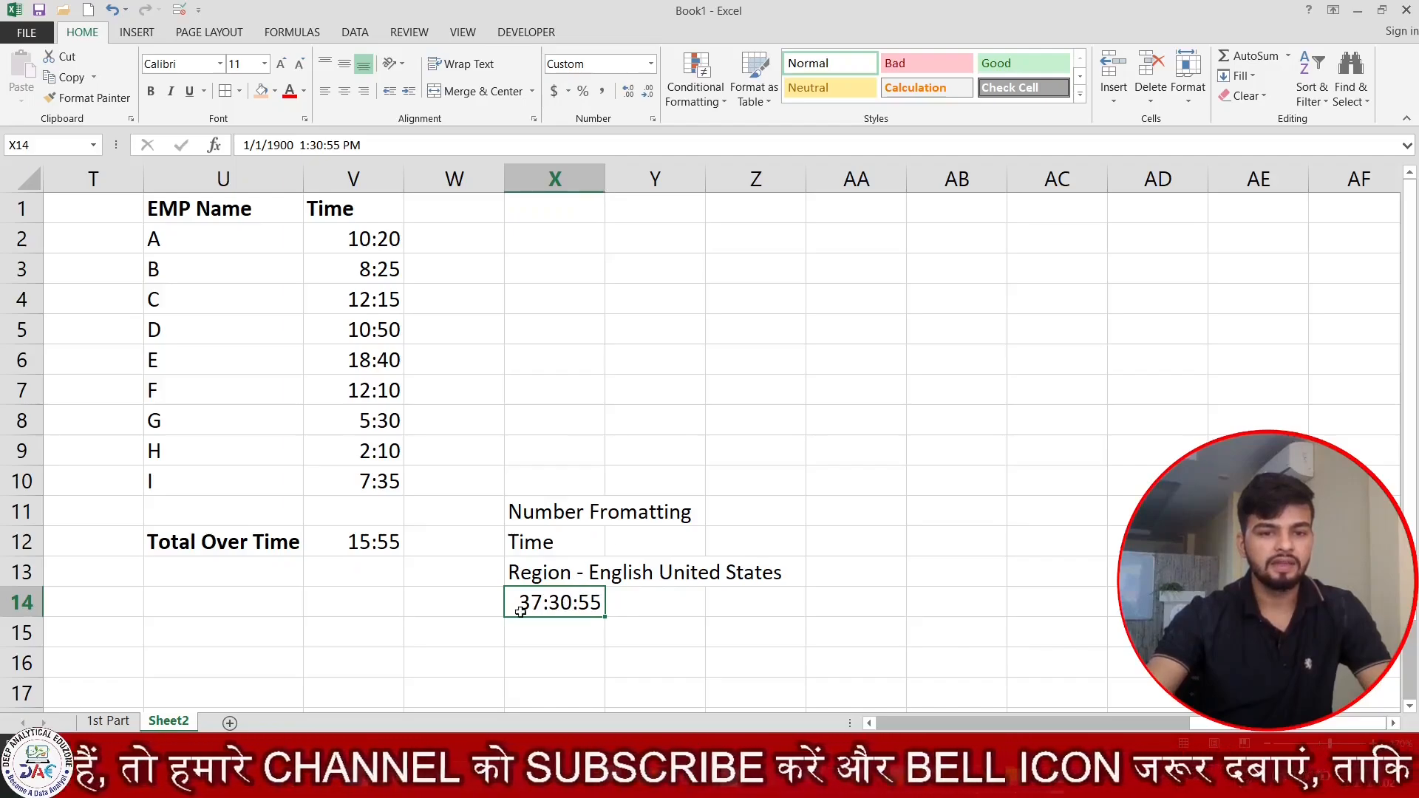
Format the overtime total in V12 with the Time category's 37:30:55 type.
left_click(354, 542)
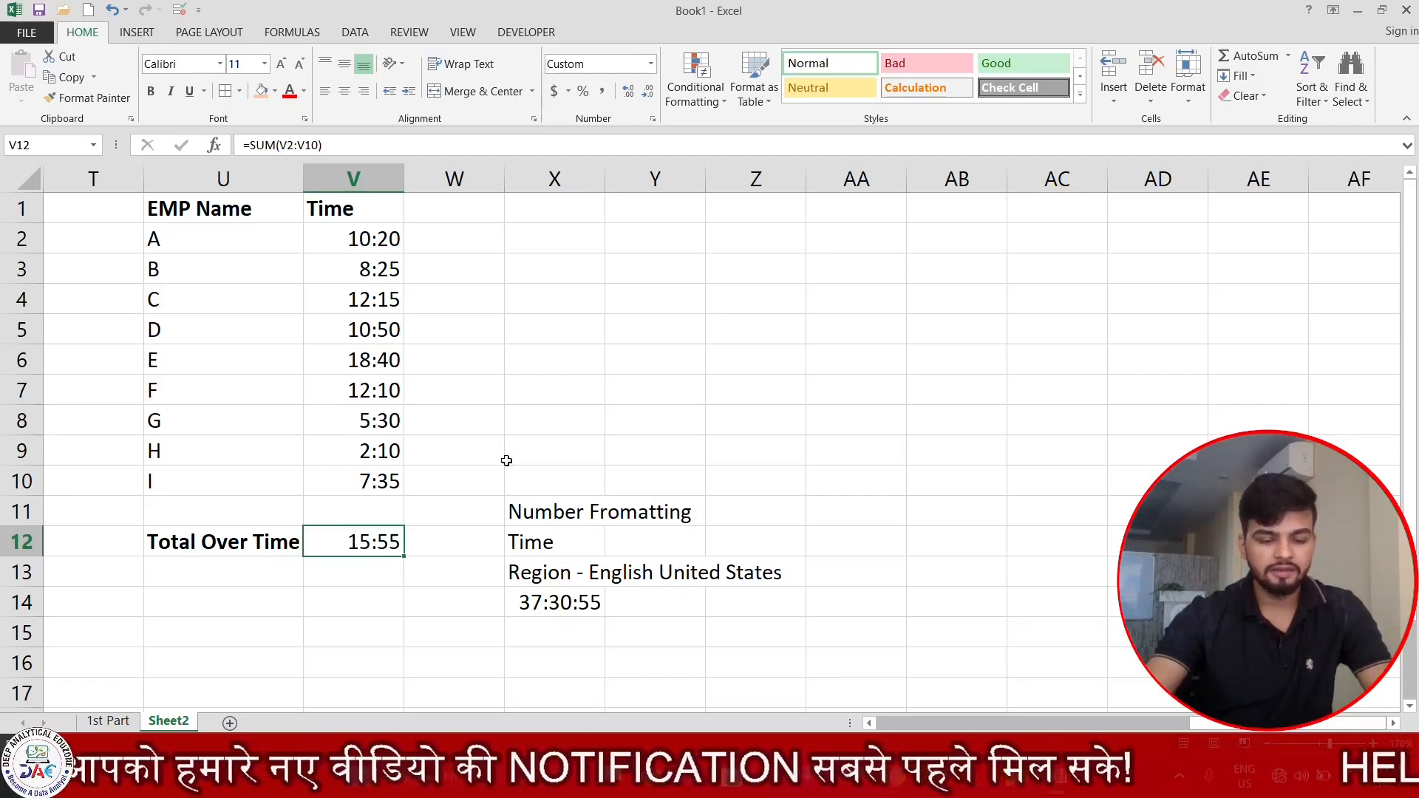
key("ctrl+1")
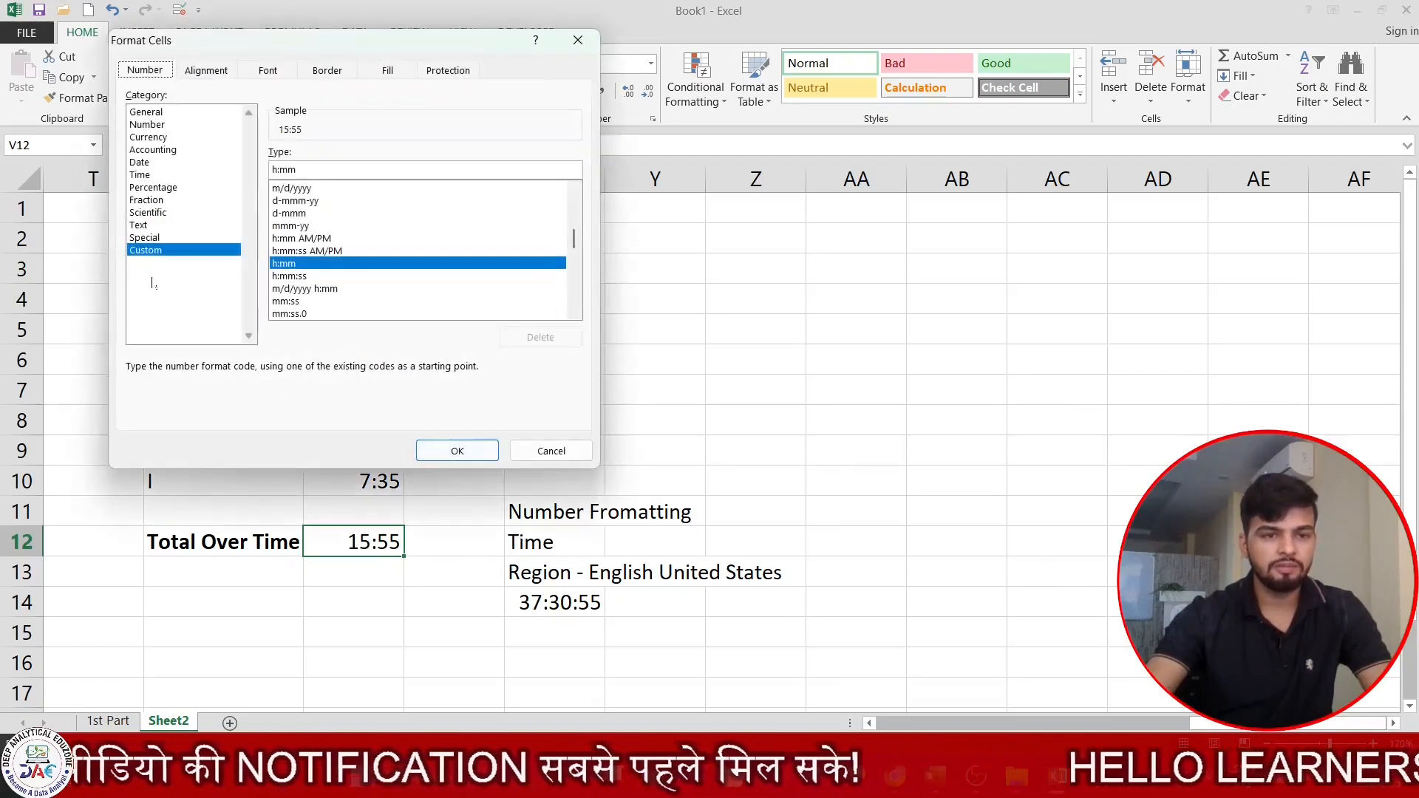
left_click(140, 175)
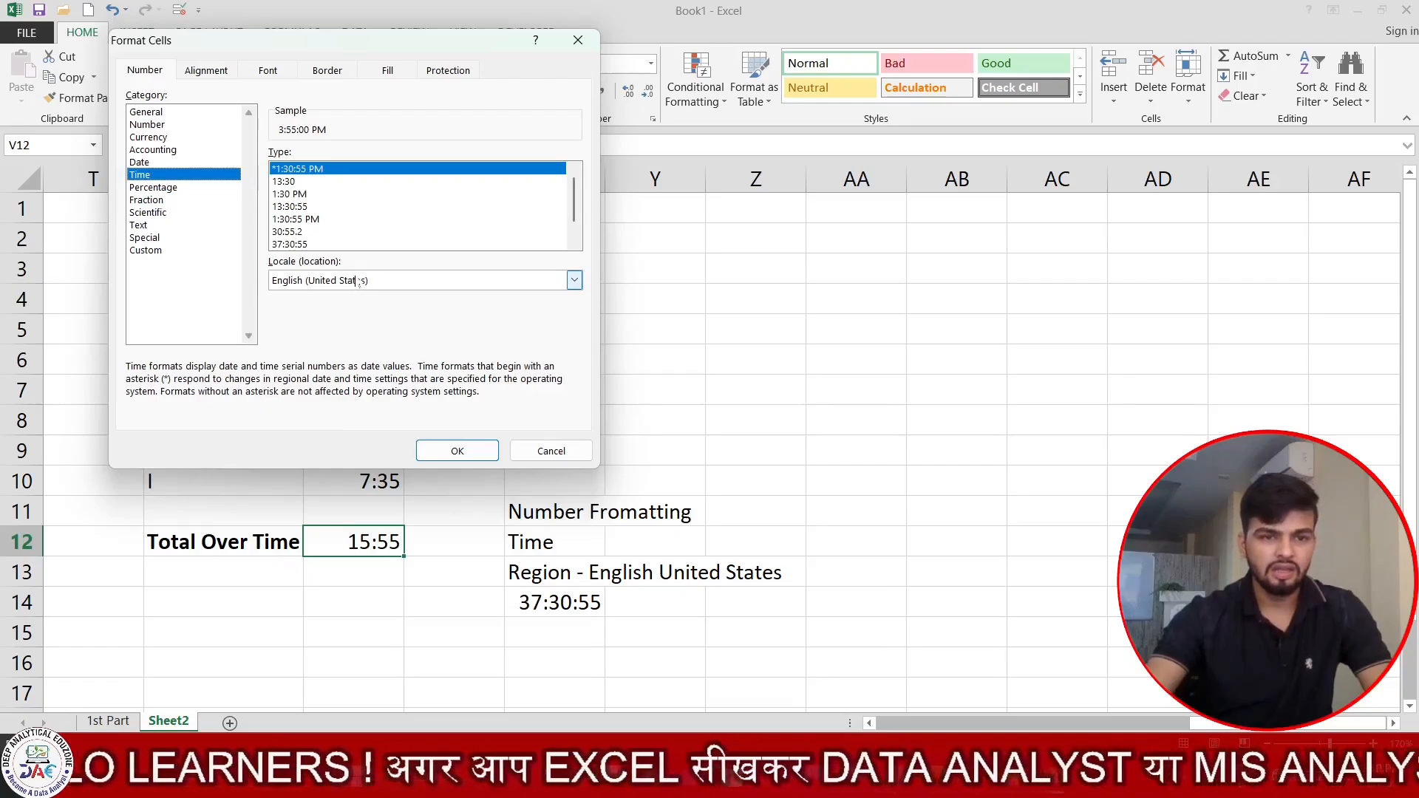
left_click(295, 245)
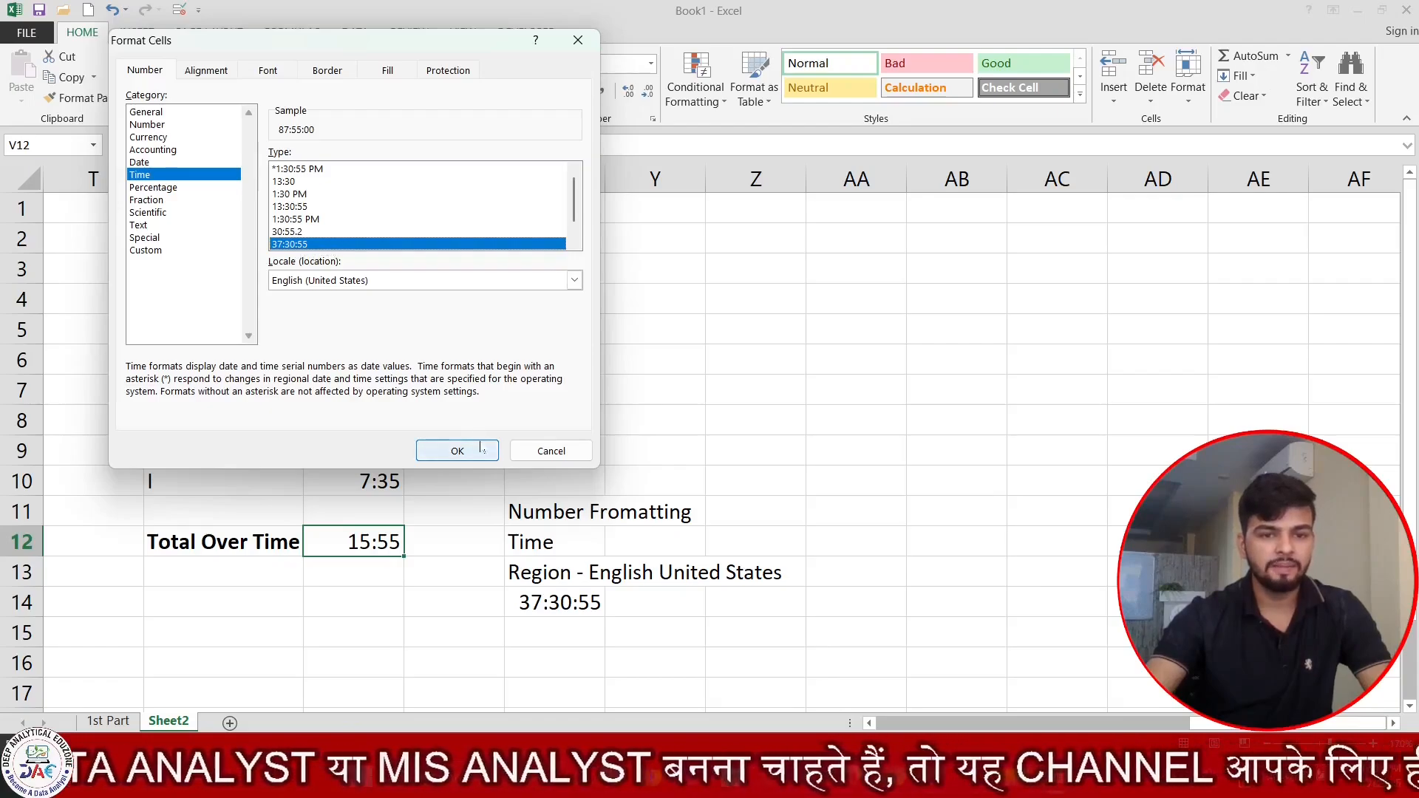
left_click(457, 451)
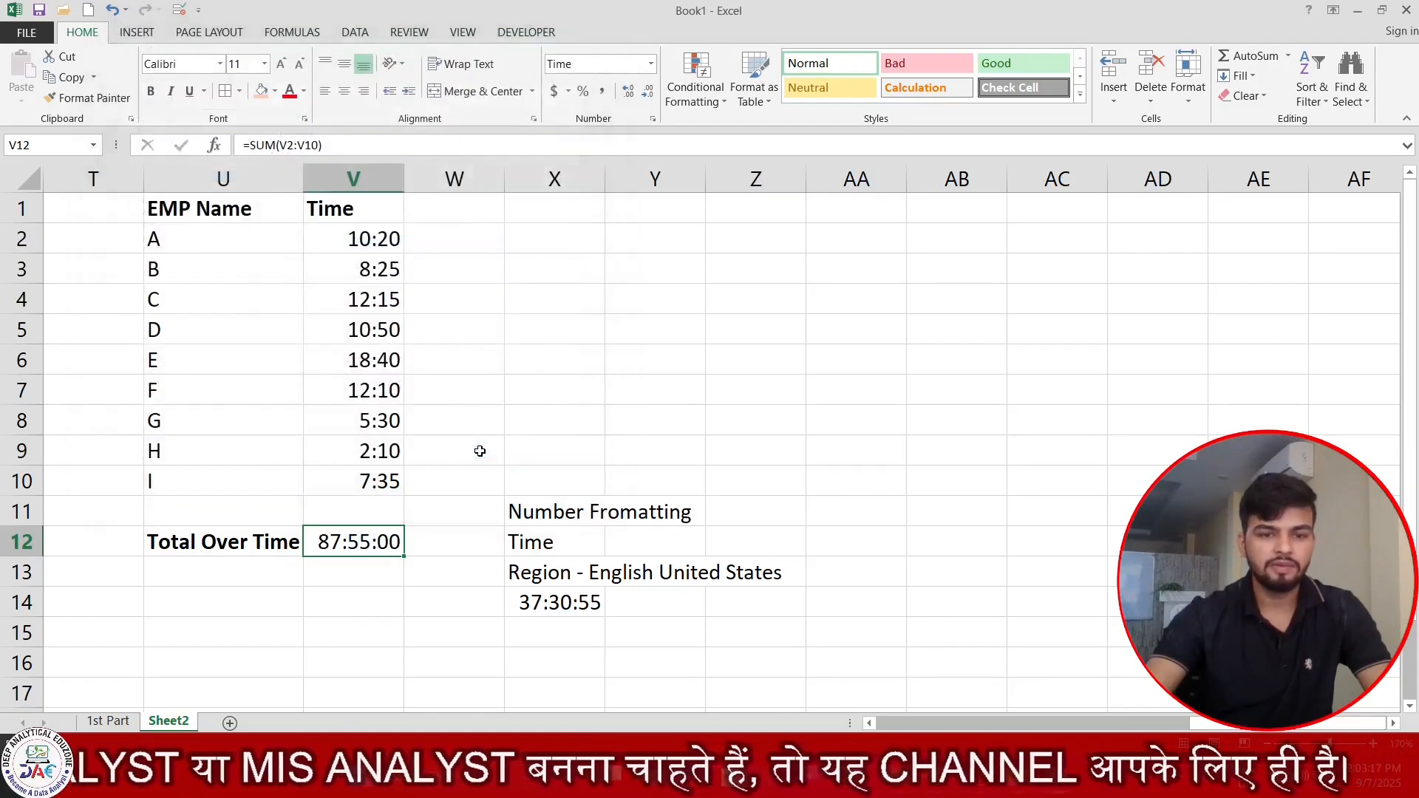
left_click(386, 600)
left_click(408, 563)
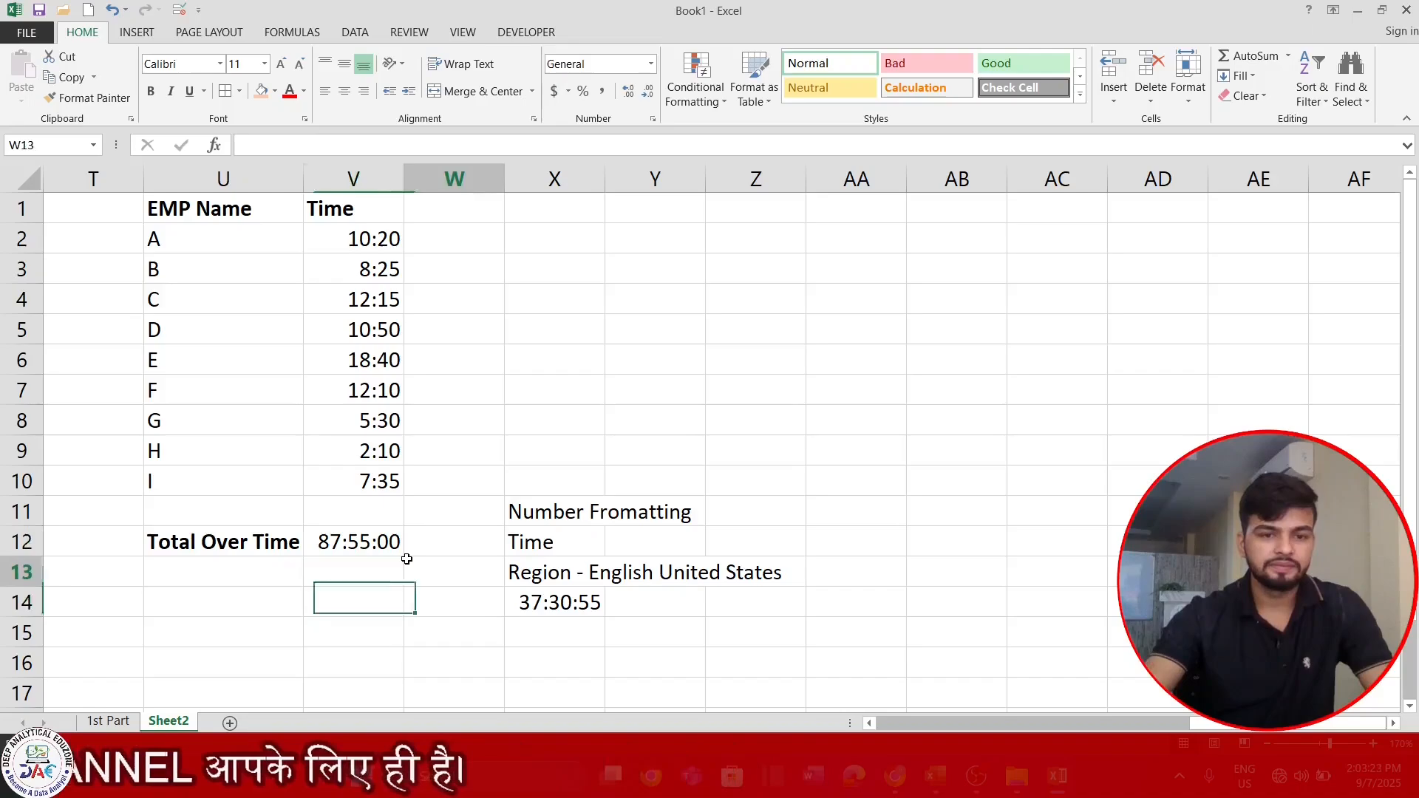
left_click(421, 596)
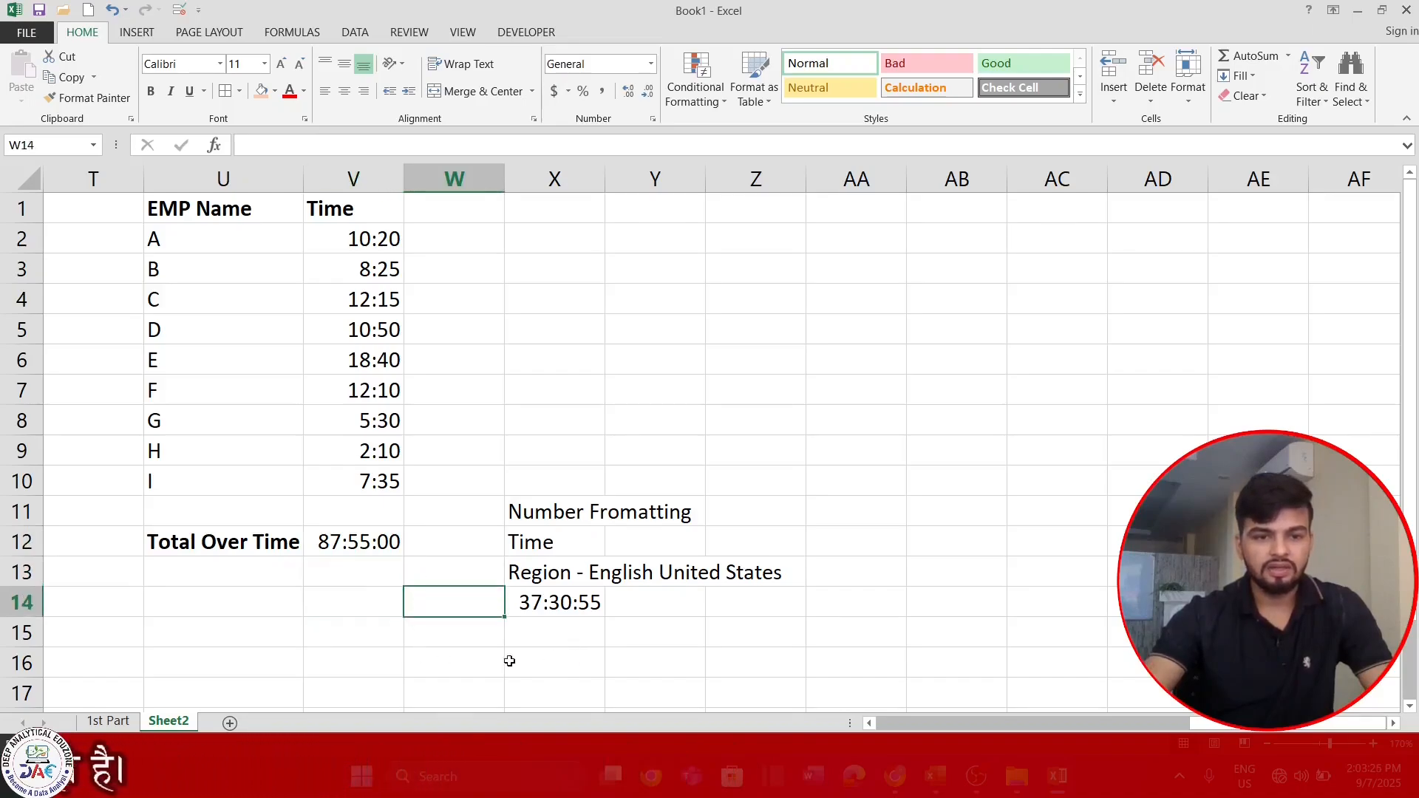
left_click(375, 551)
left_click(587, 664)
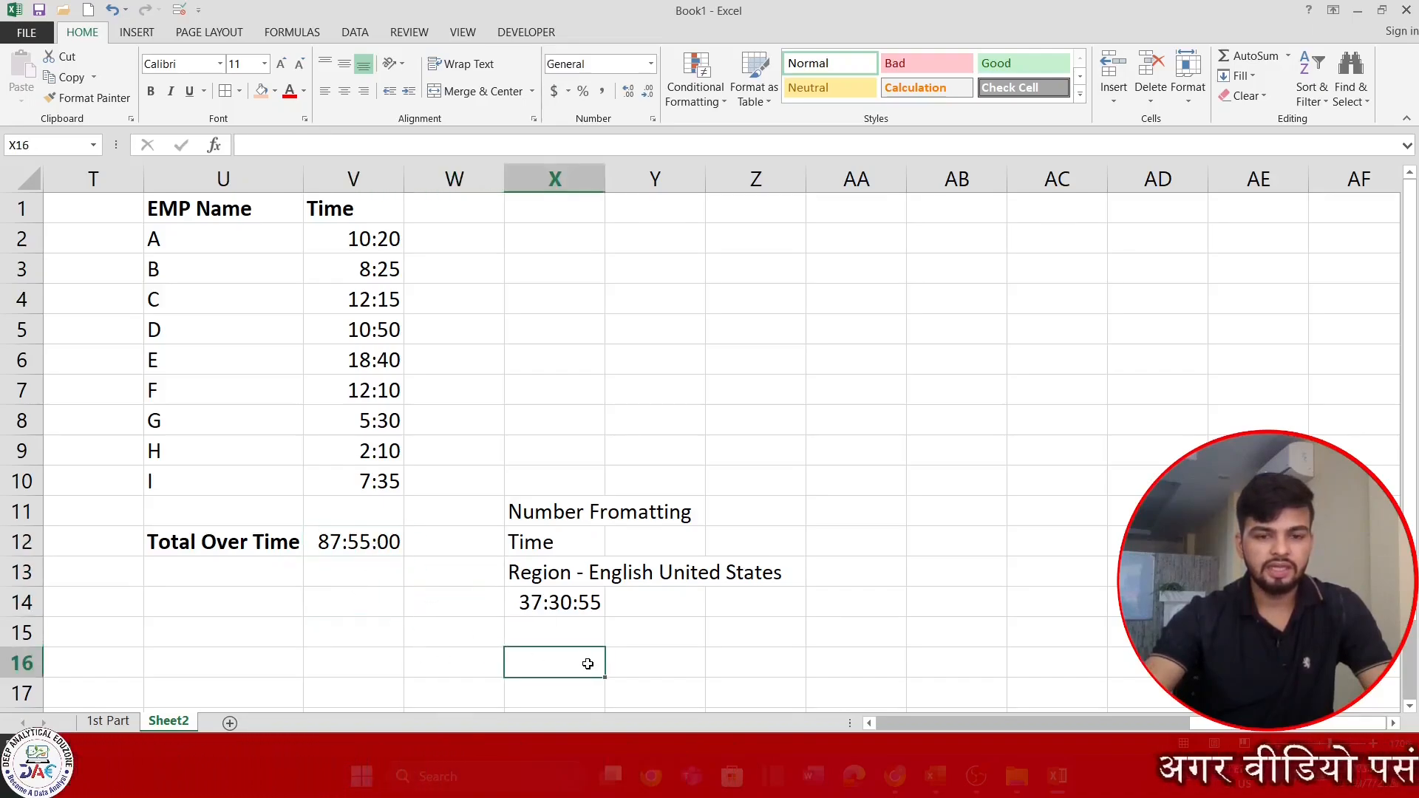
left_click(572, 640)
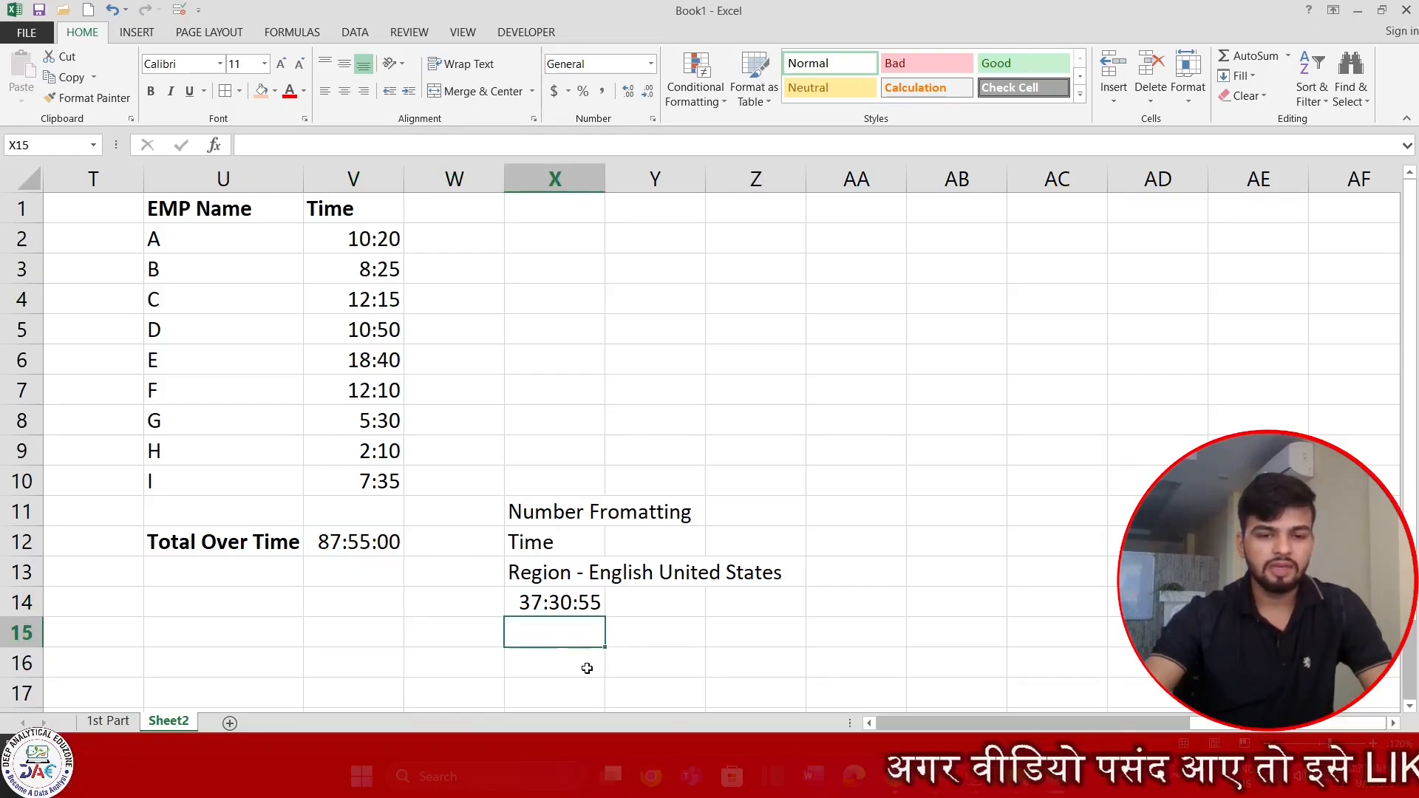
Enter the custom format code [H]:MM:SS as a note in X16.
left_click(587, 668)
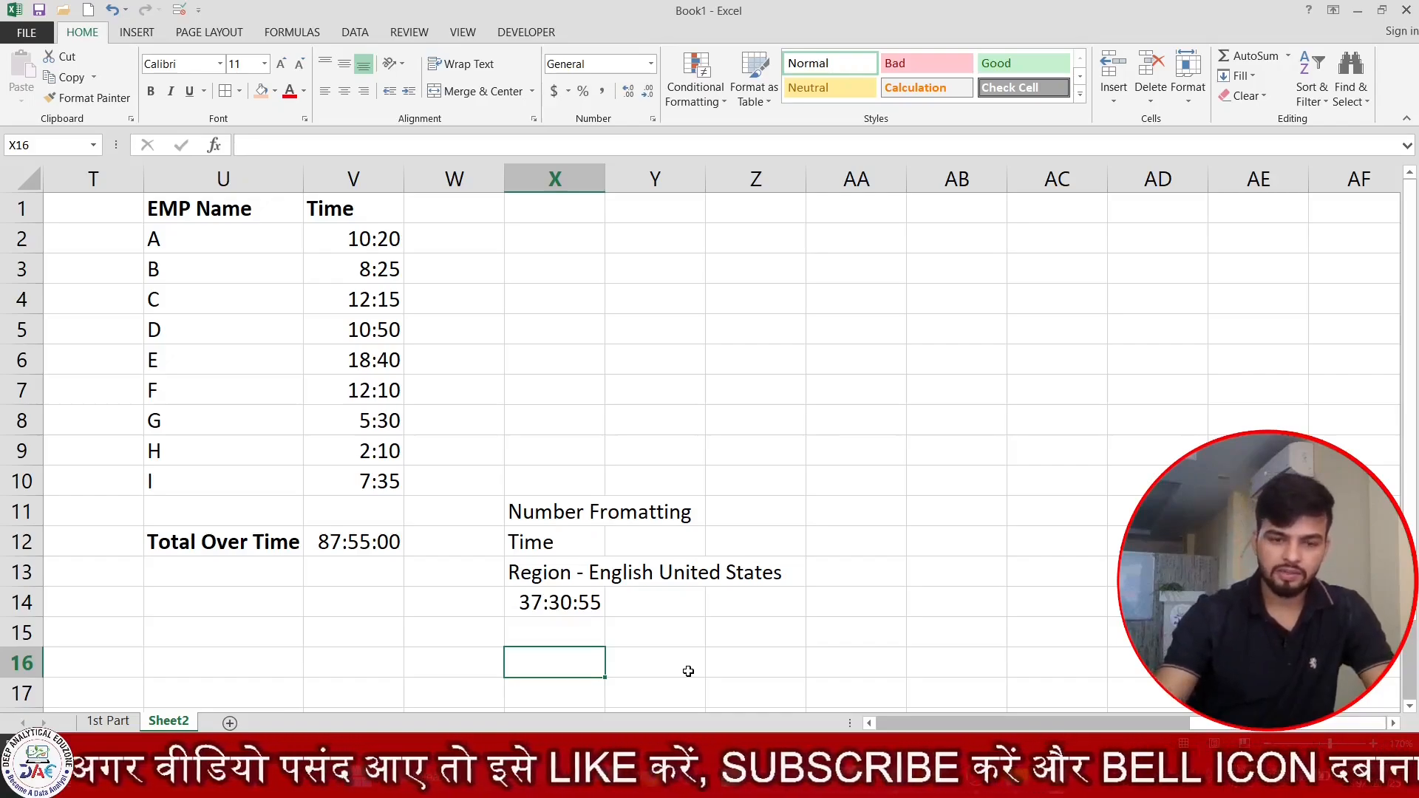
type("[")
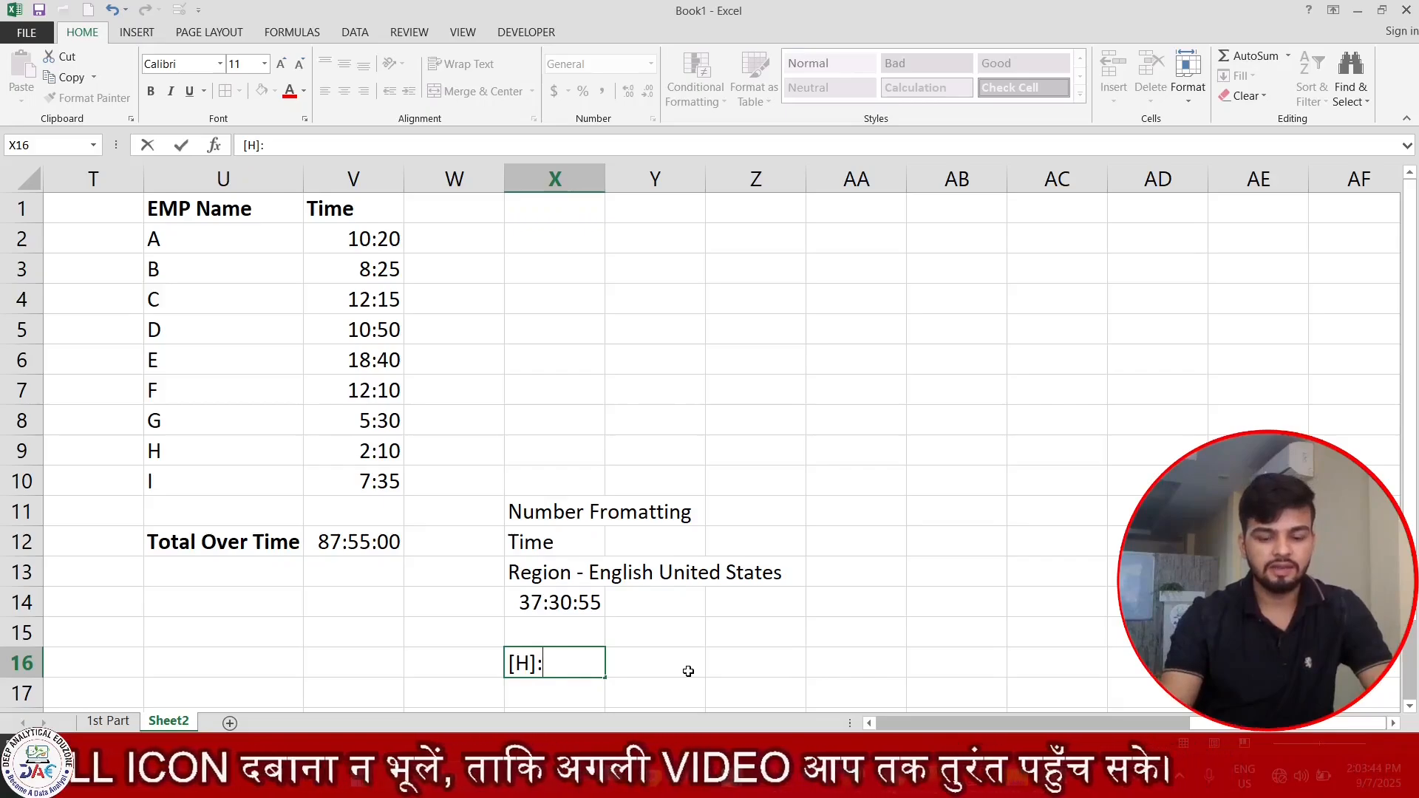
type("MM")
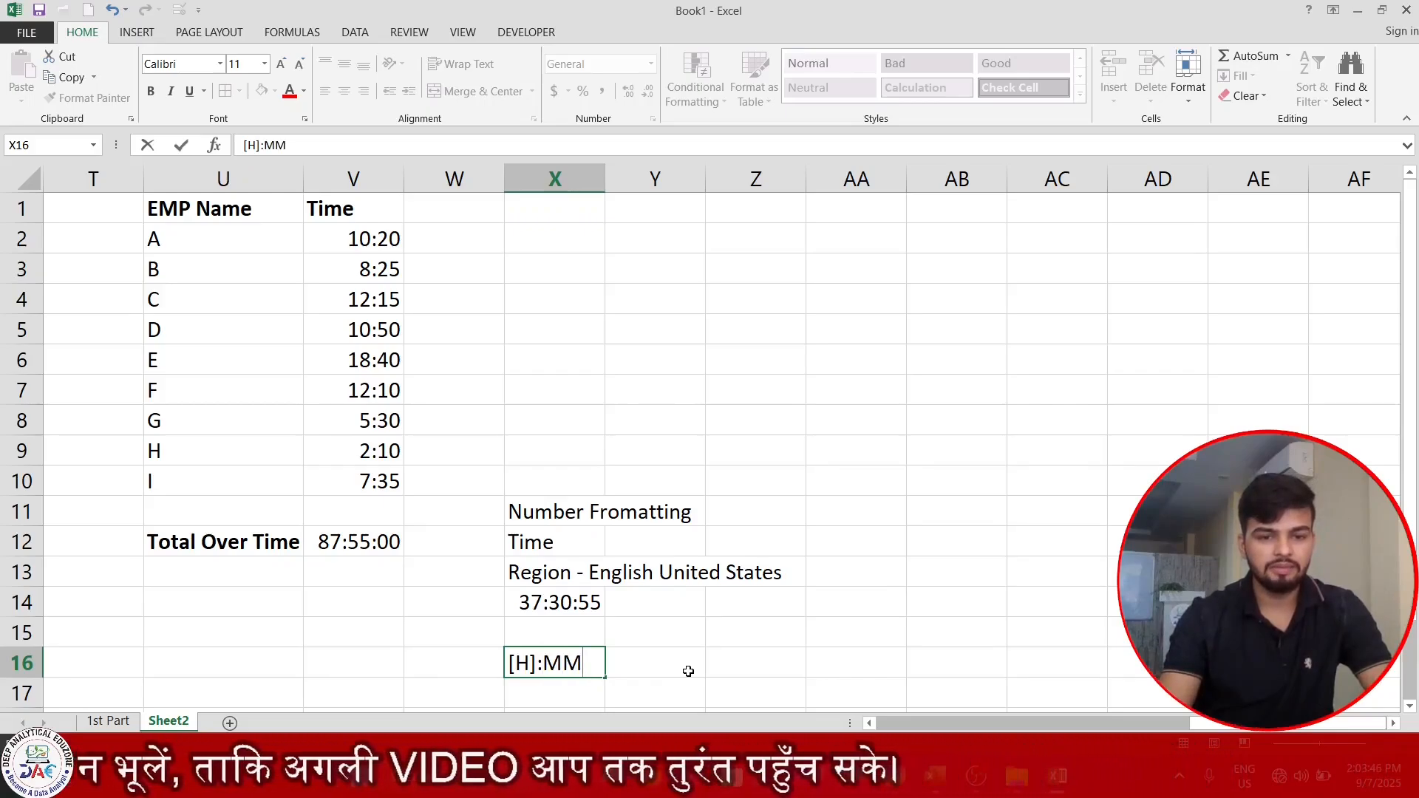
type(":SS")
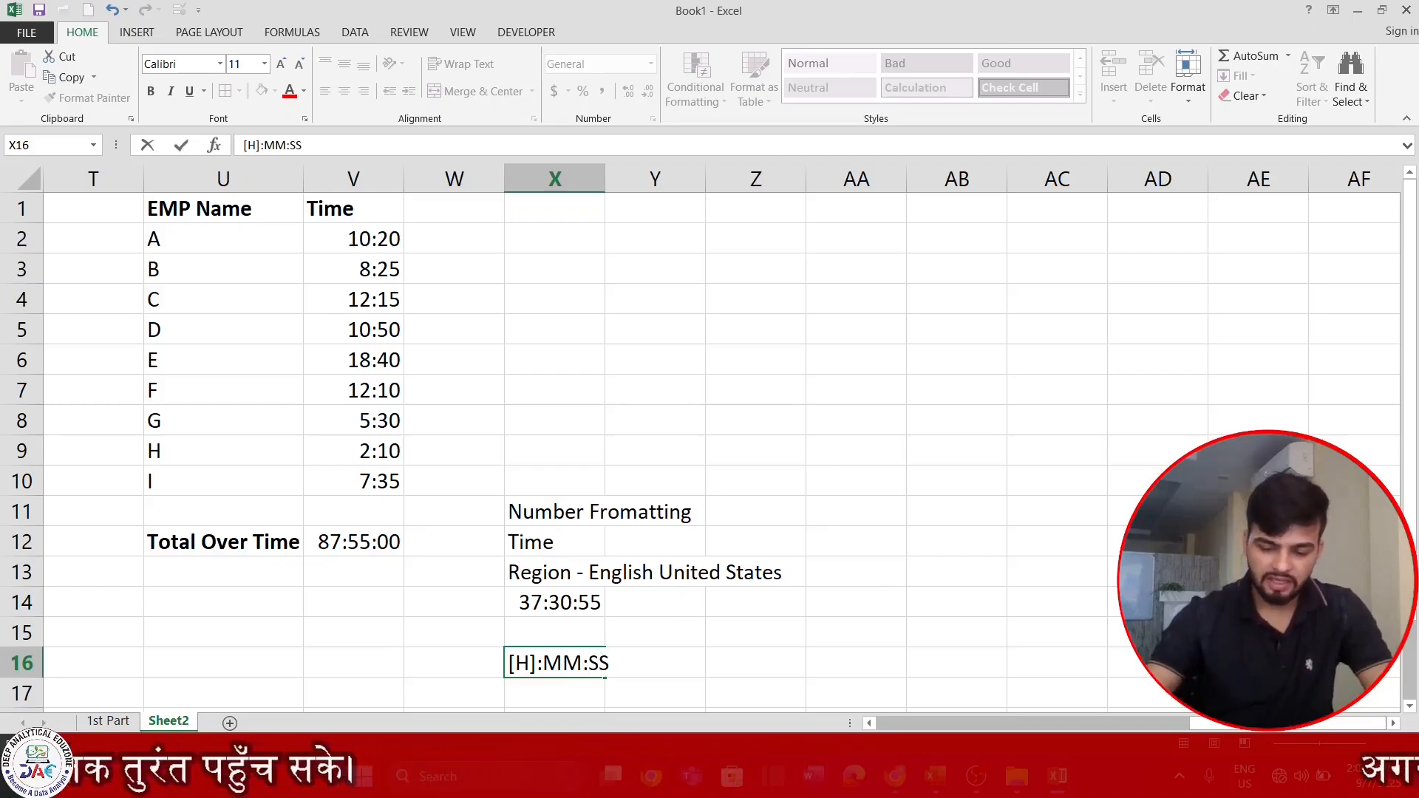
key("Return")
Total the employee times again in V14 with the formula =SUM(V2:V10).
scroll(564, 650, "down", 1)
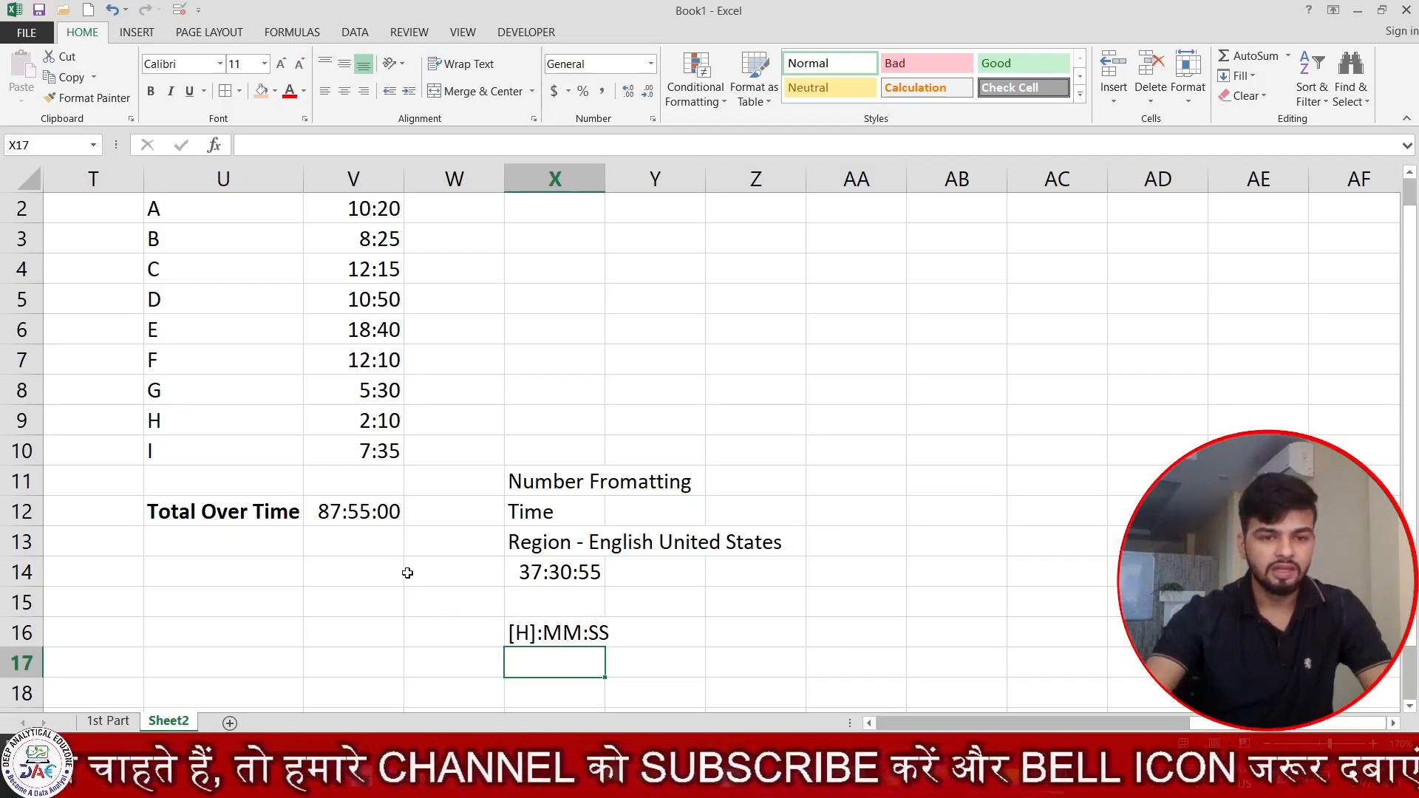
left_click(377, 544)
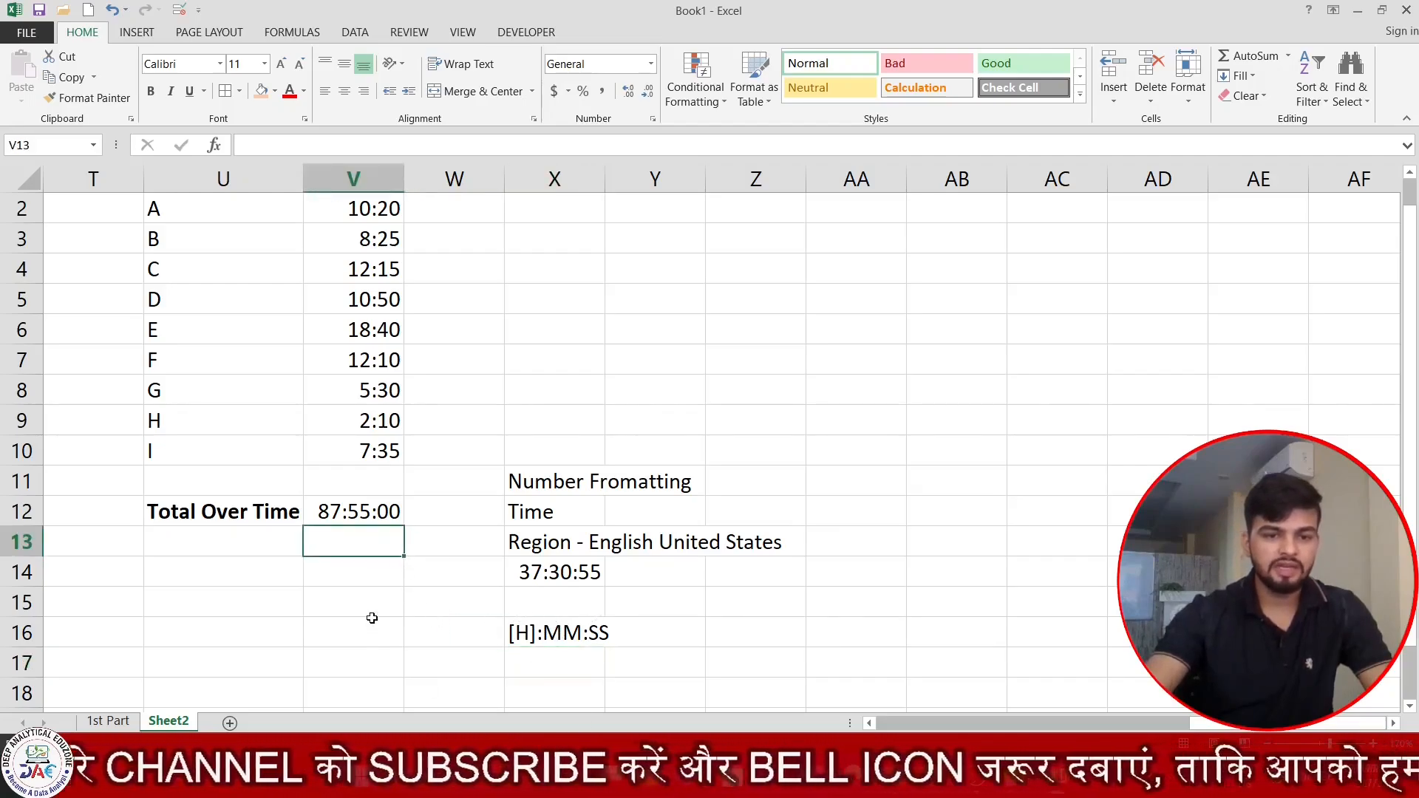
left_click(375, 579)
type("=SUM(")
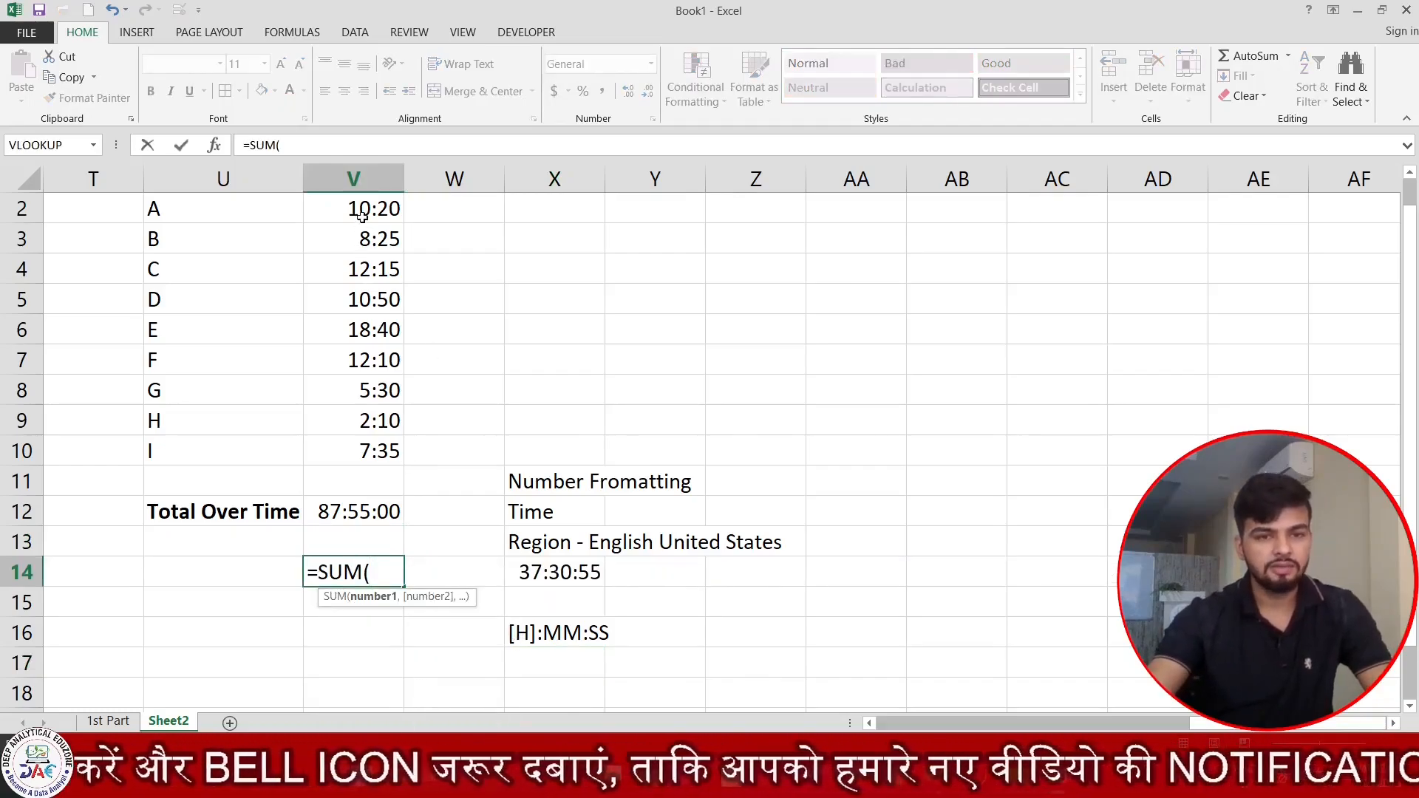
left_click_drag(358, 208, 395, 454)
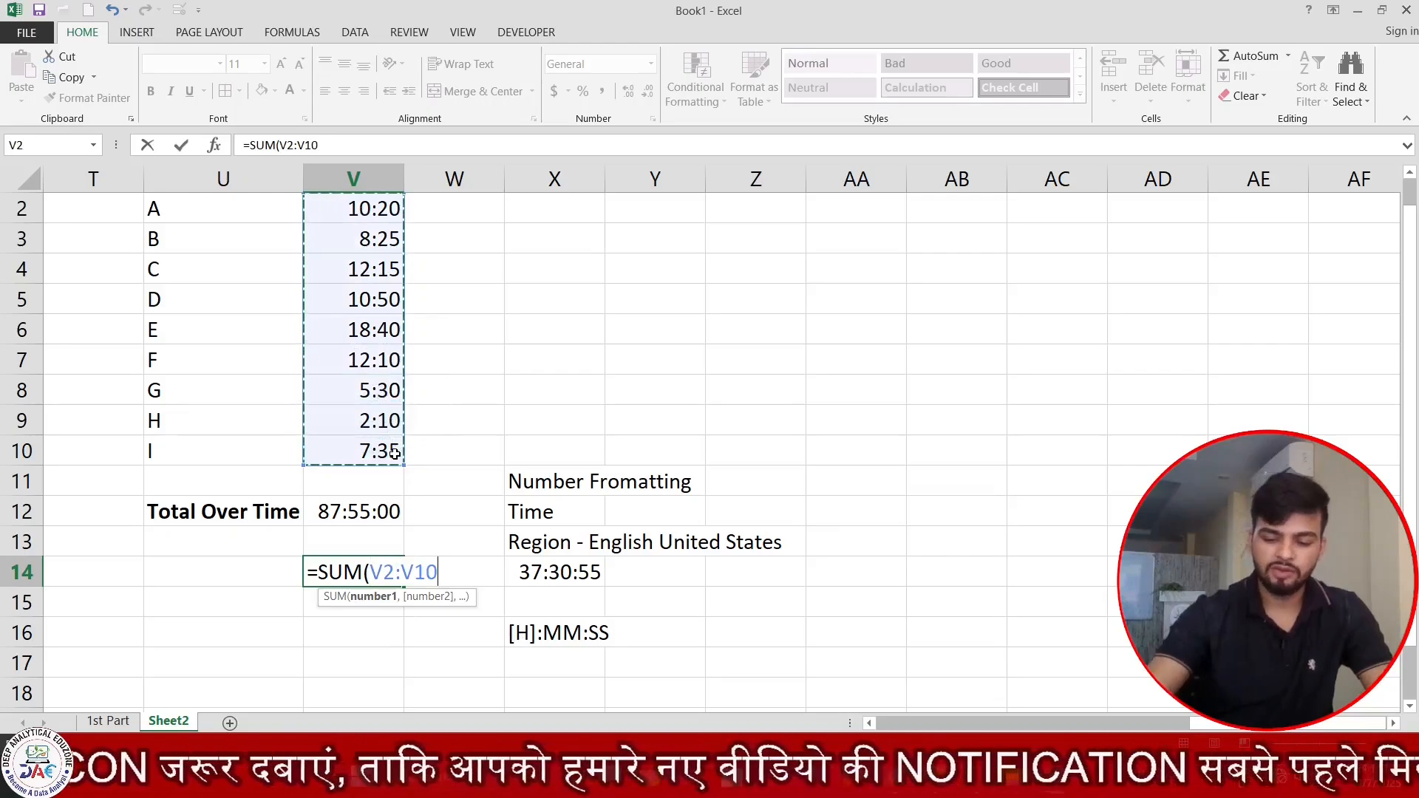
type(")")
key("Return")
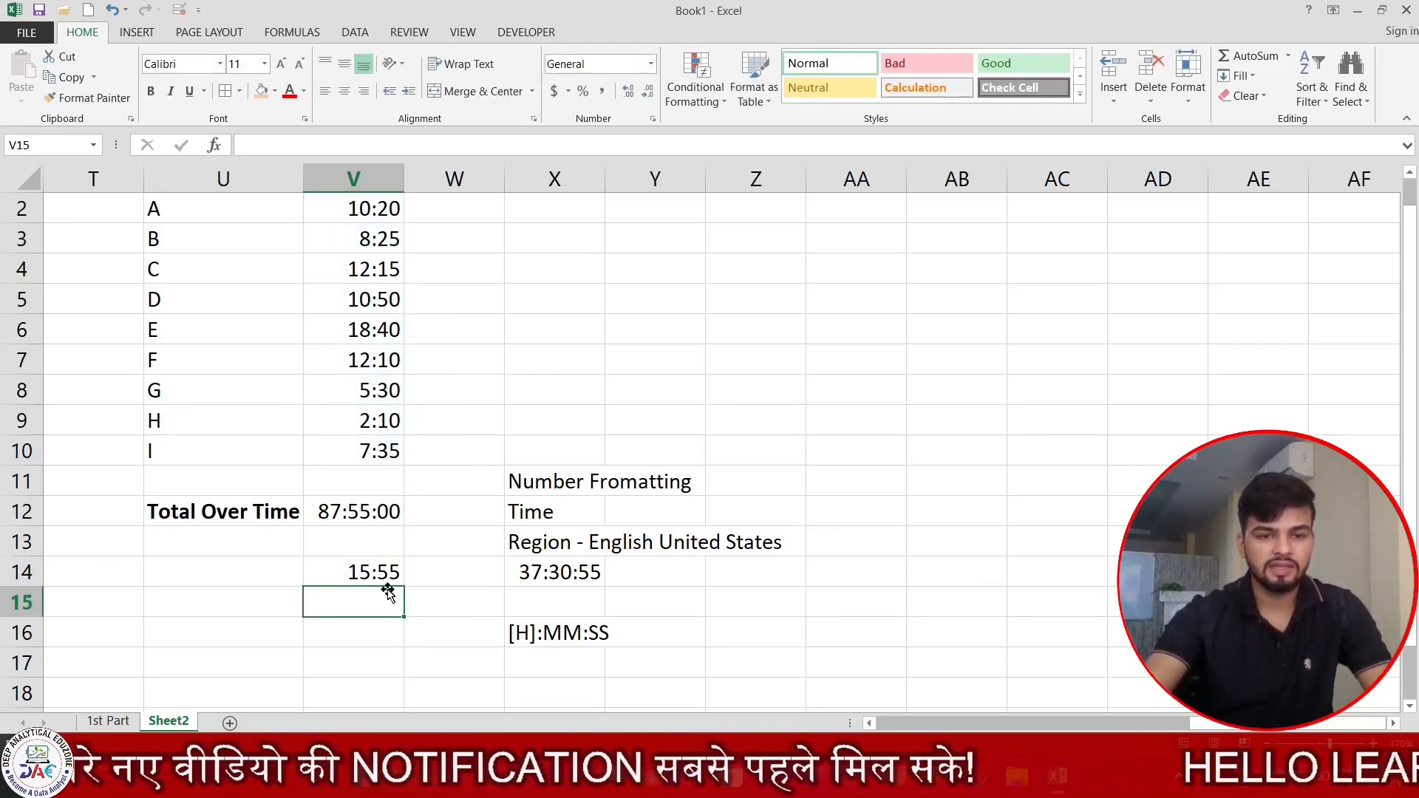
Format the second overtime total in V14 with the custom number format [H]:mm:Ss.
left_click(356, 580)
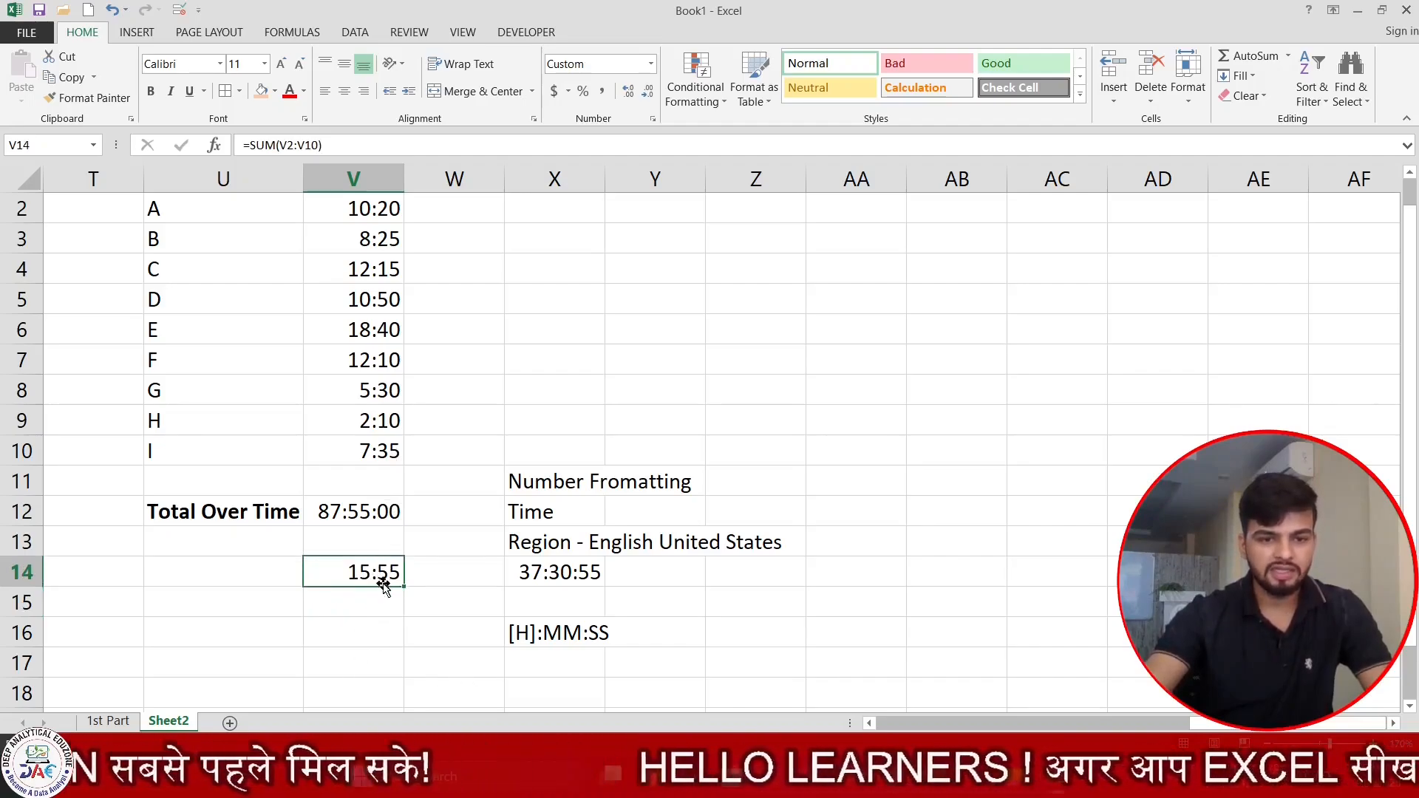
key("ctrl+1")
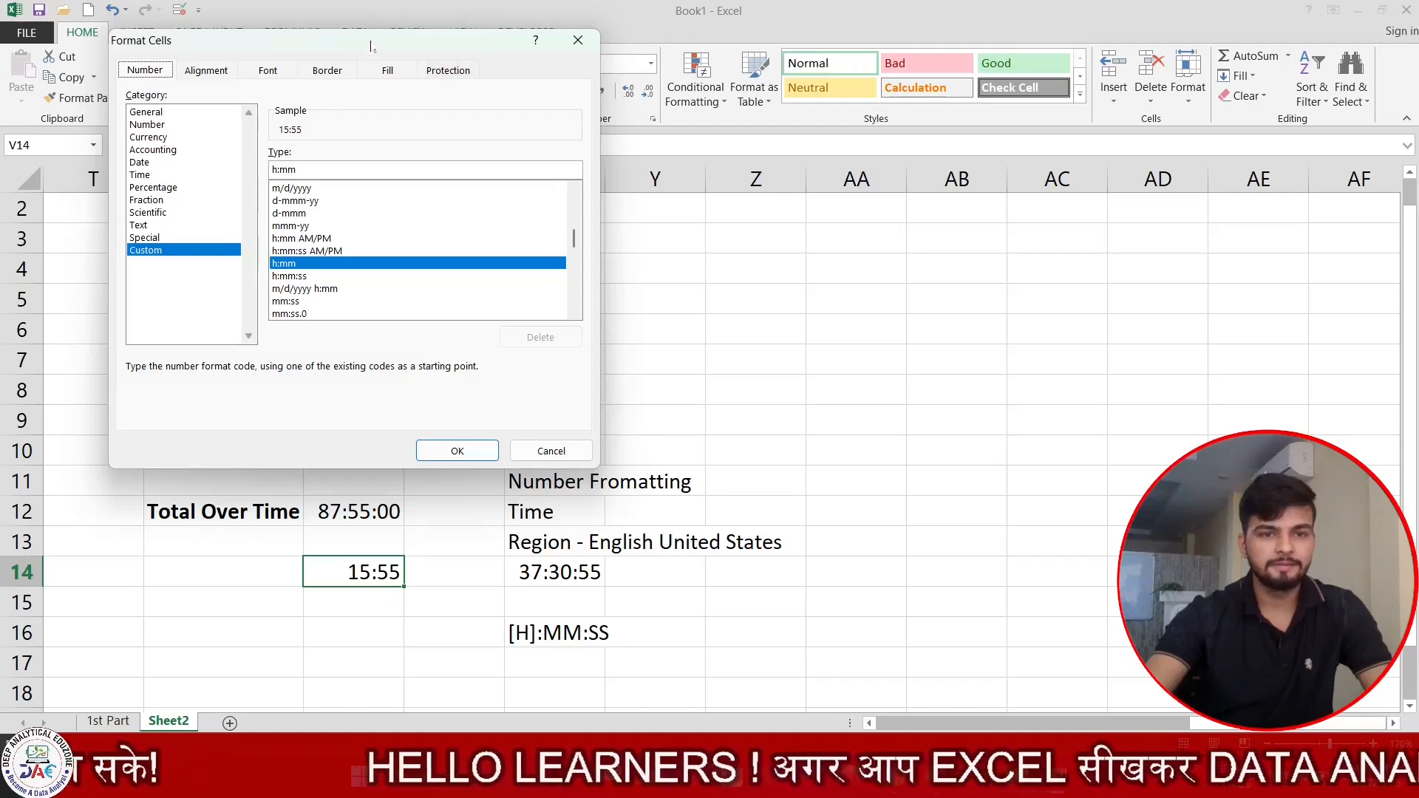
left_click_drag(362, 39, 443, 33)
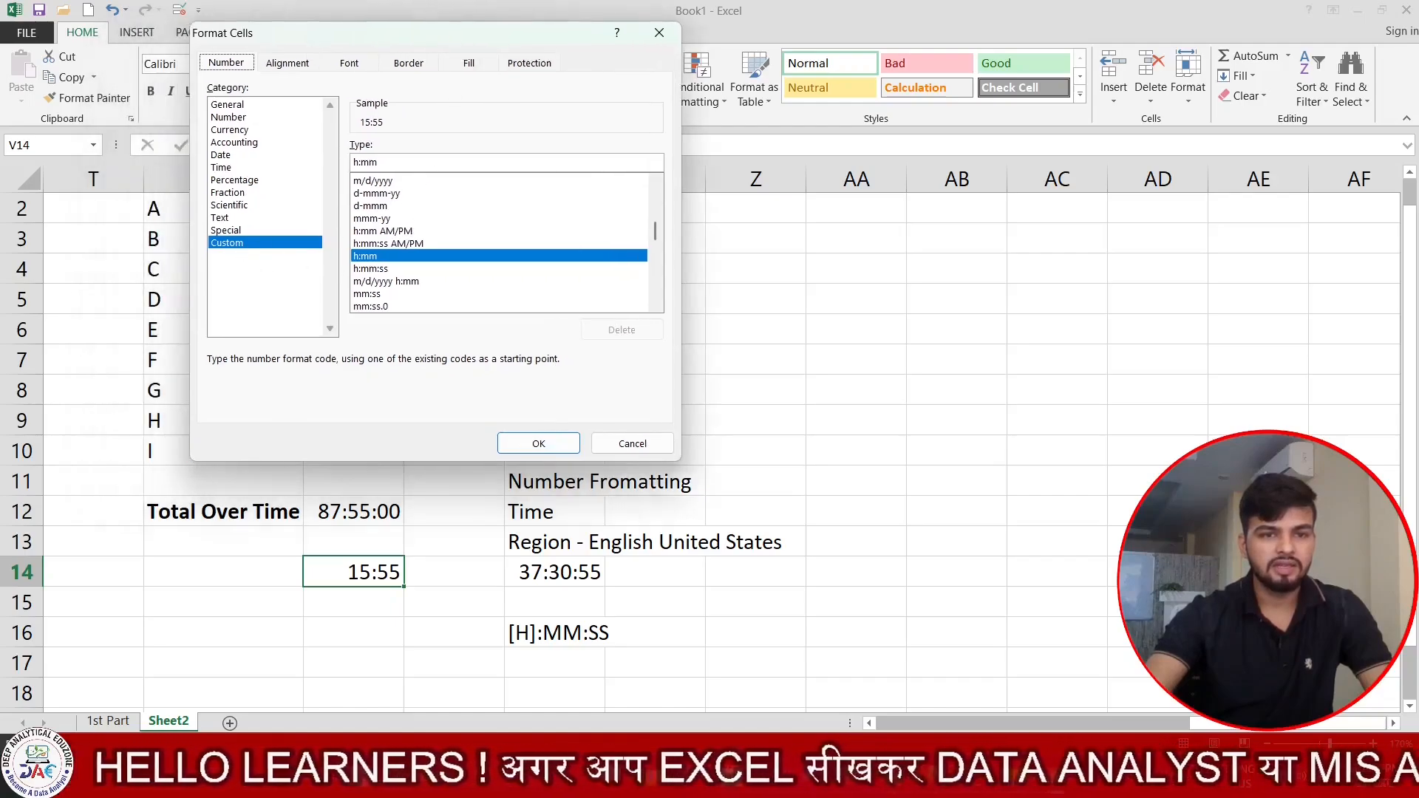
left_click_drag(387, 162, 340, 167)
key("BackSpace")
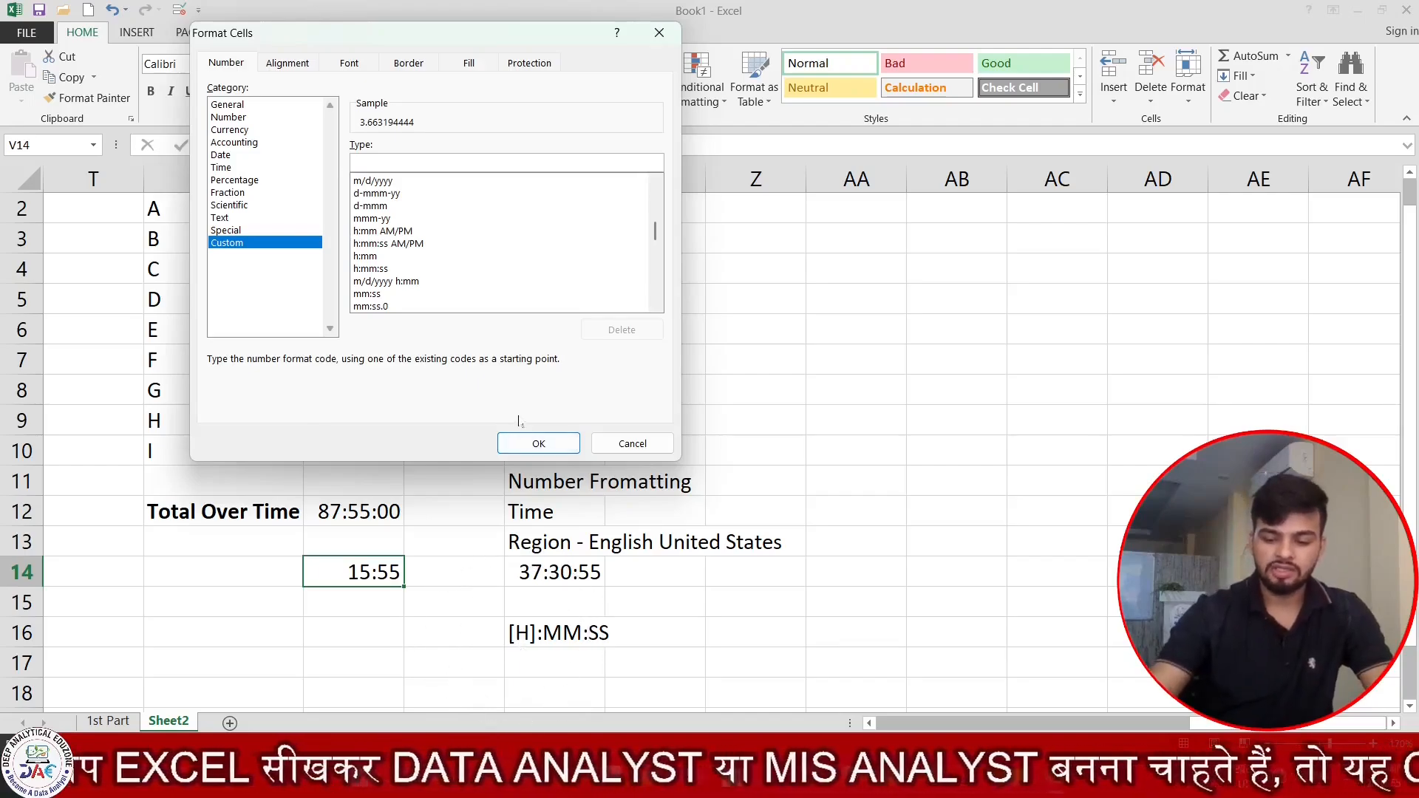
type("[")
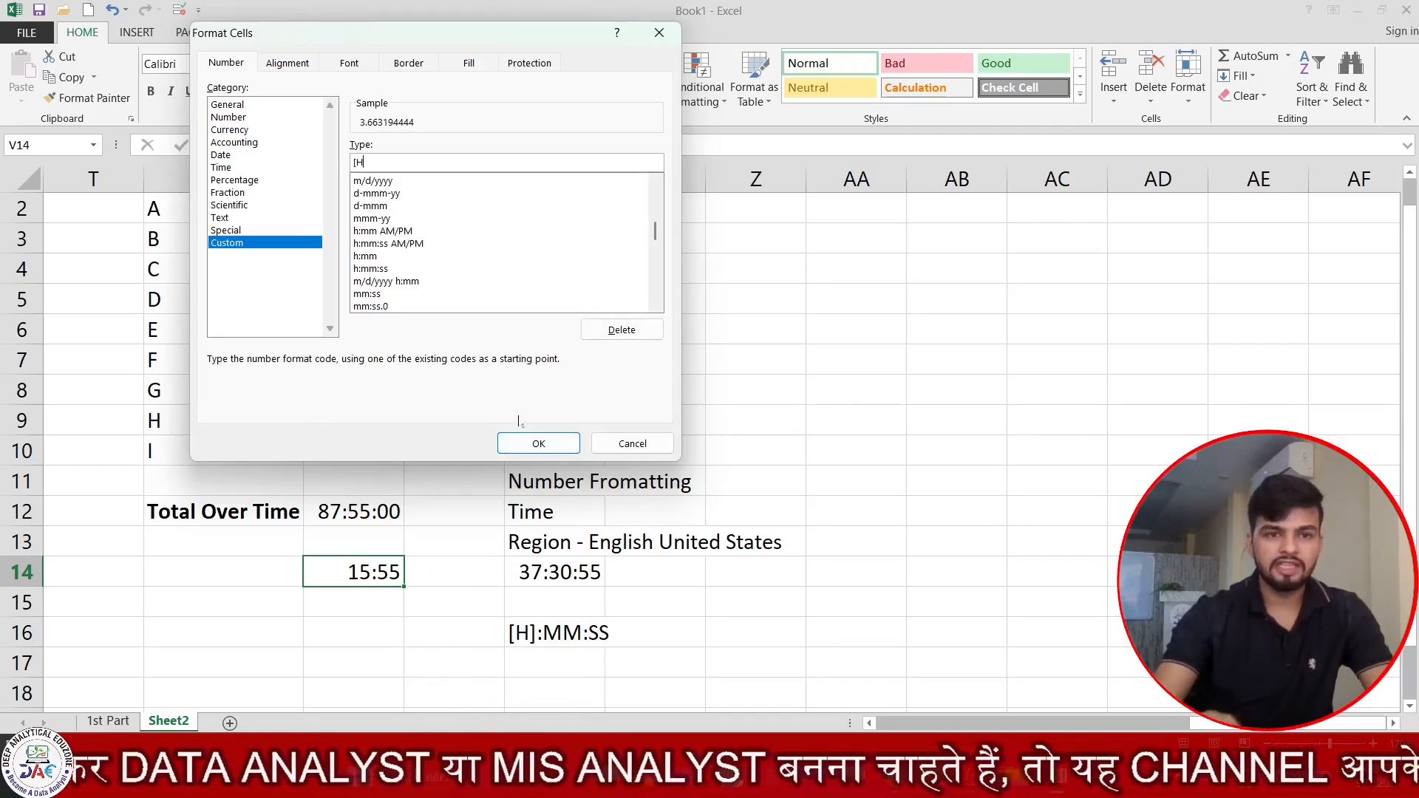
type("H]")
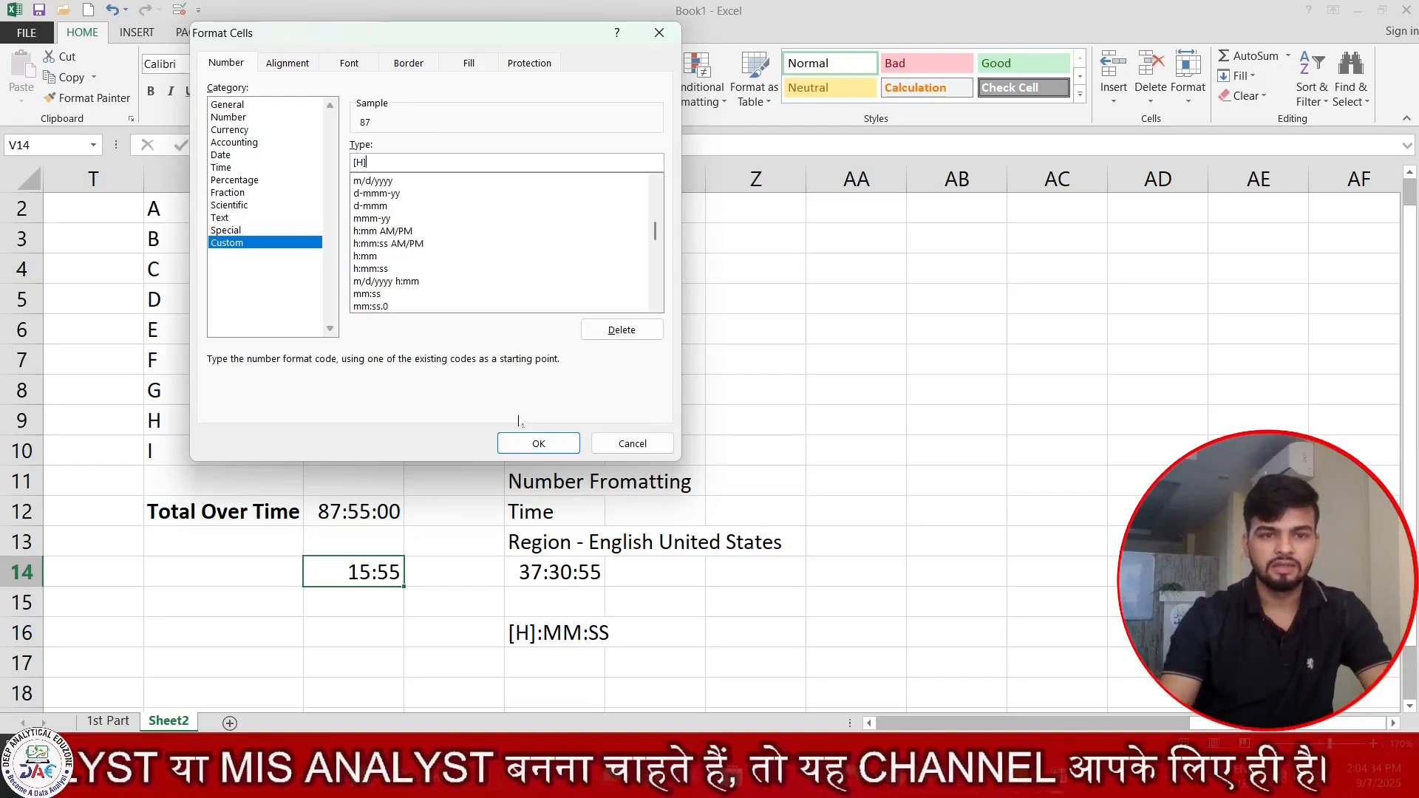
type(":m")
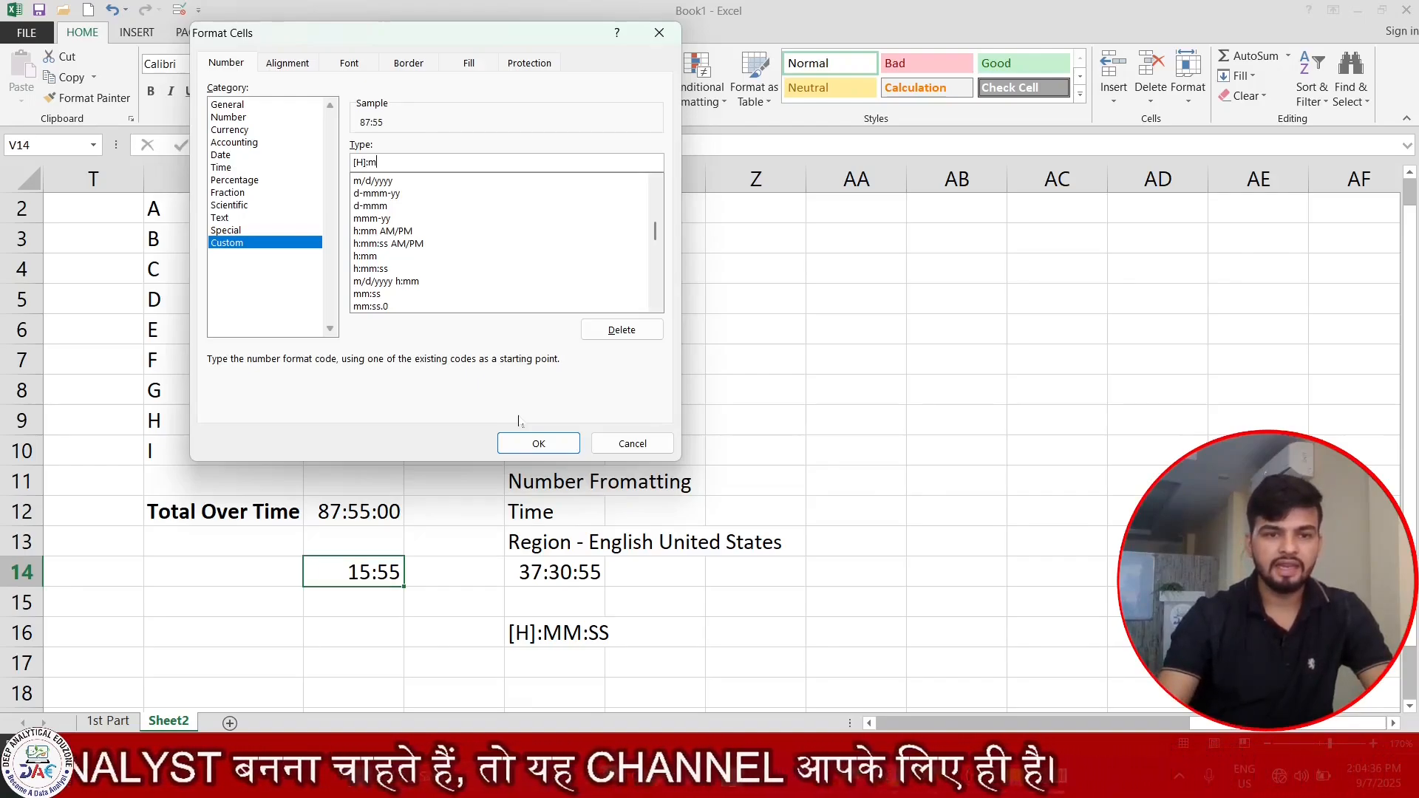
type("m:Ss")
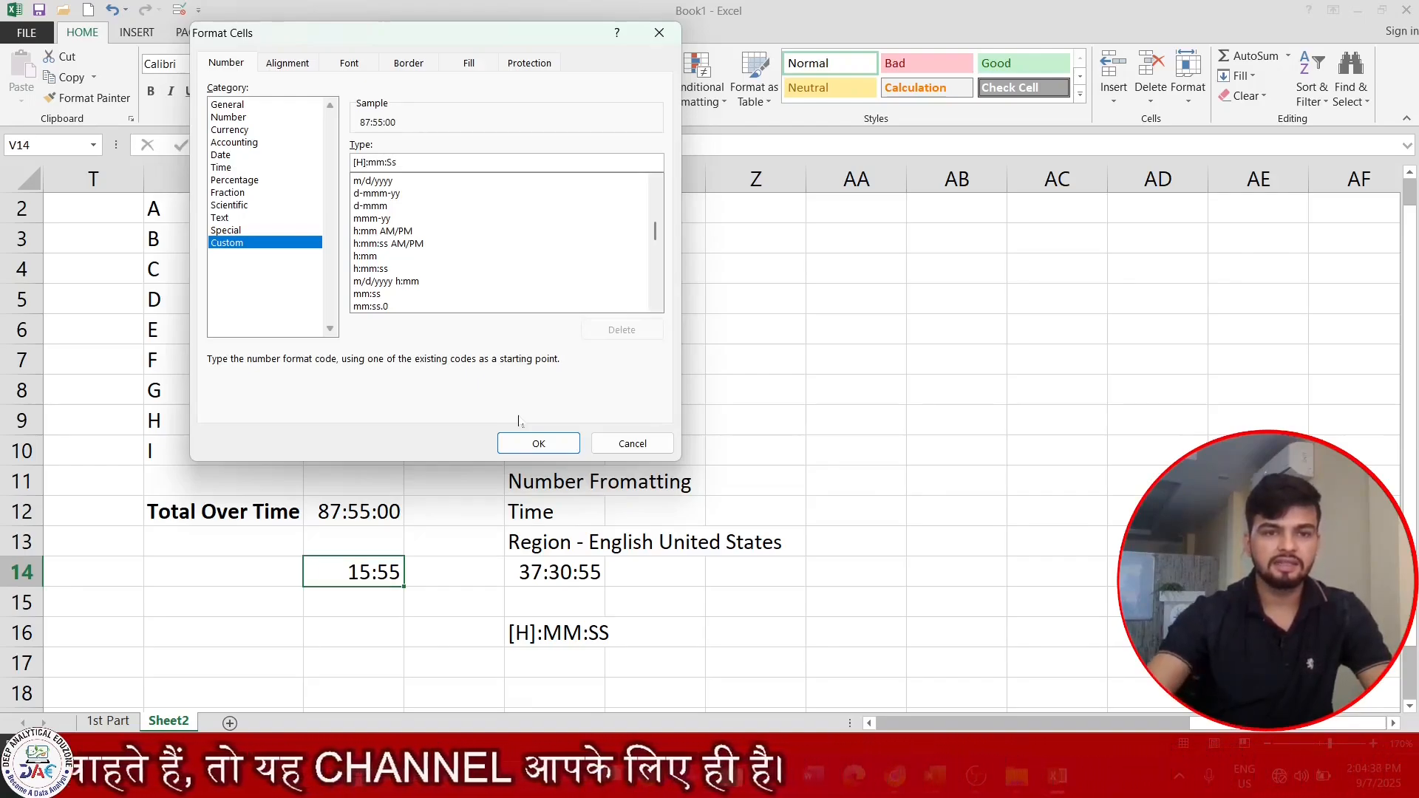
left_click(531, 437)
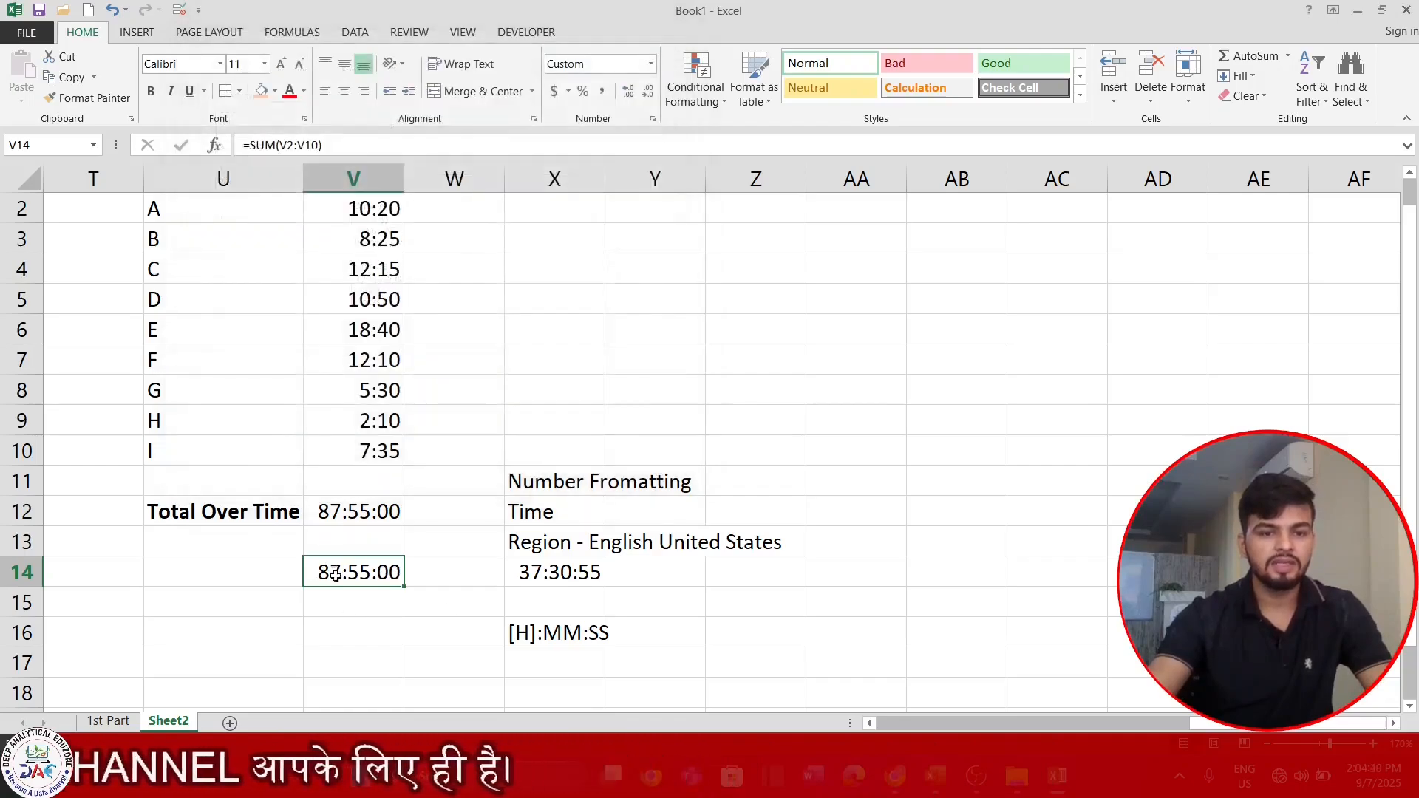
left_click(355, 629)
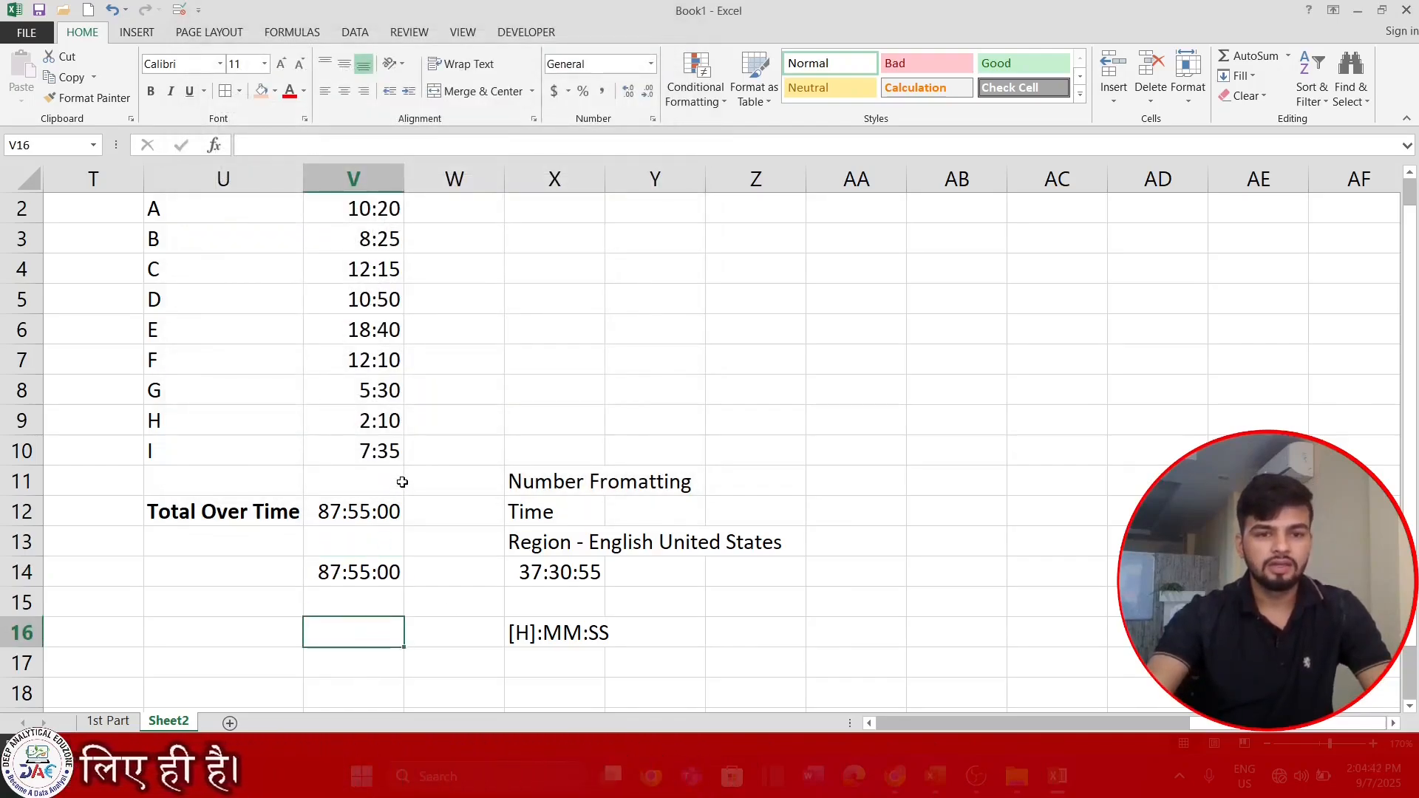
left_click(380, 472)
key("Up")
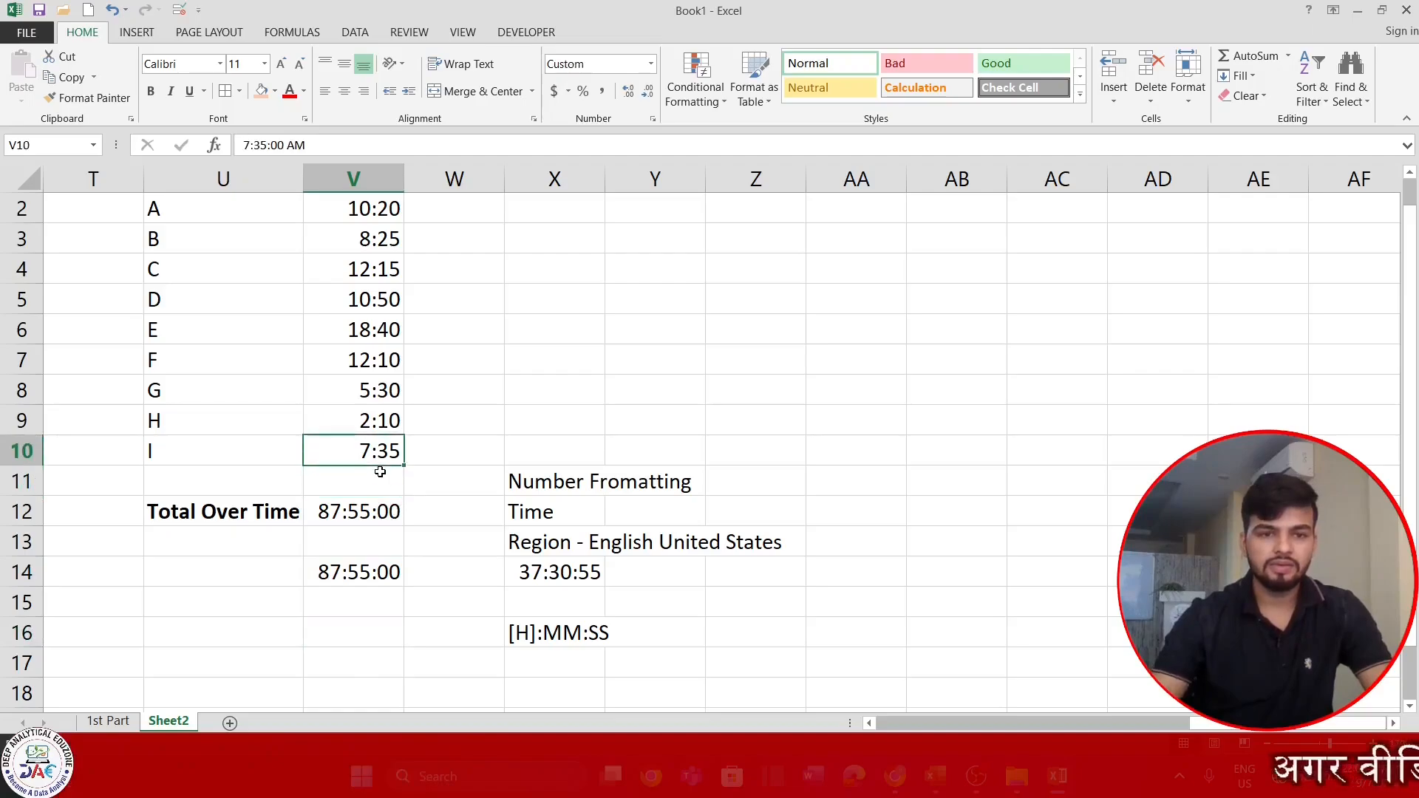
key("ctrl+Up")
key("Down")
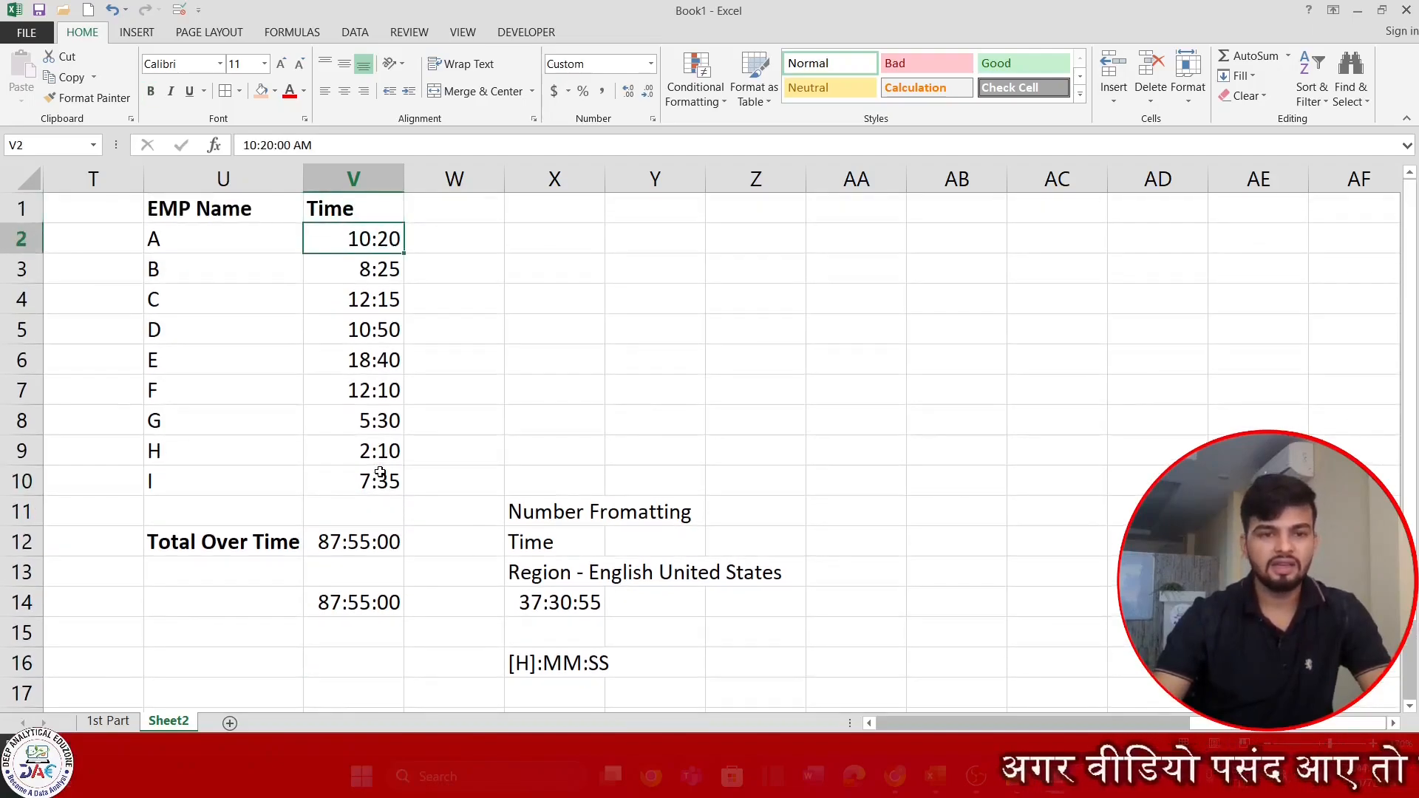
key("ctrl+shift+Down")
key("Up")
key("Down")
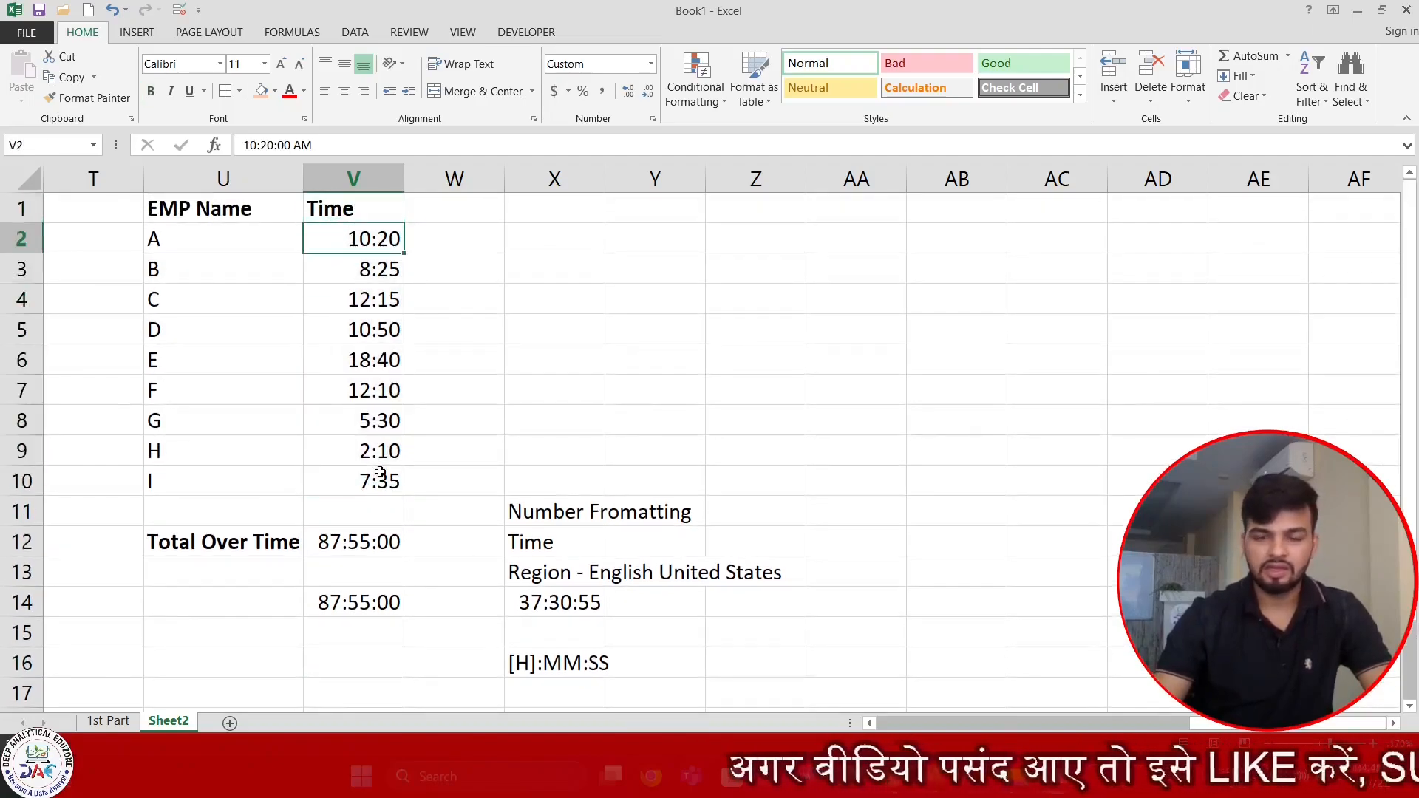
Enter the heading Code in Y2 and make it bold.
key("Right")
key("Right")
key("Right")
key("Right")
key("Right")
key("Right")
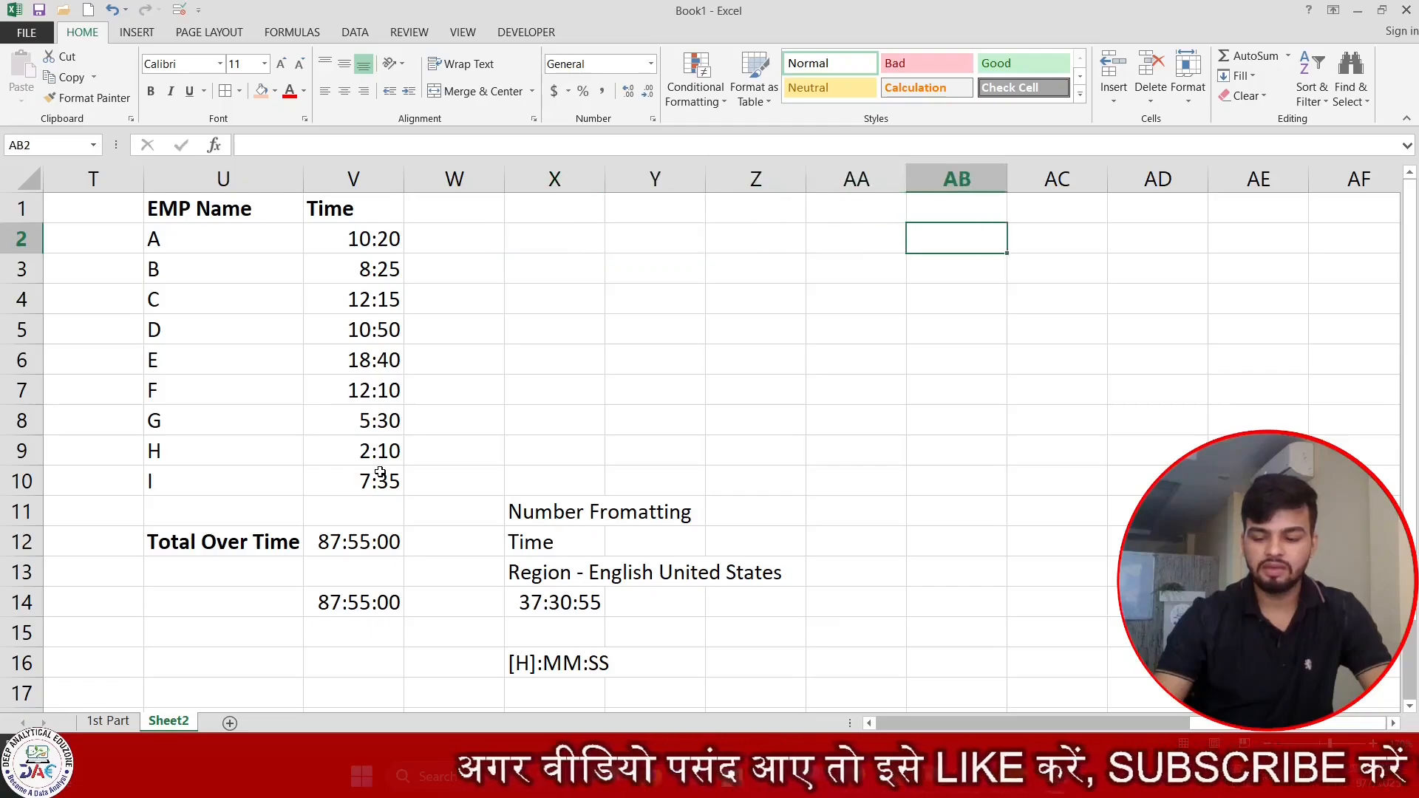
key("Right")
key("Right")
key("Right")
key("Right")
key("Right")
key("Right")
key("Left")
key("Left")
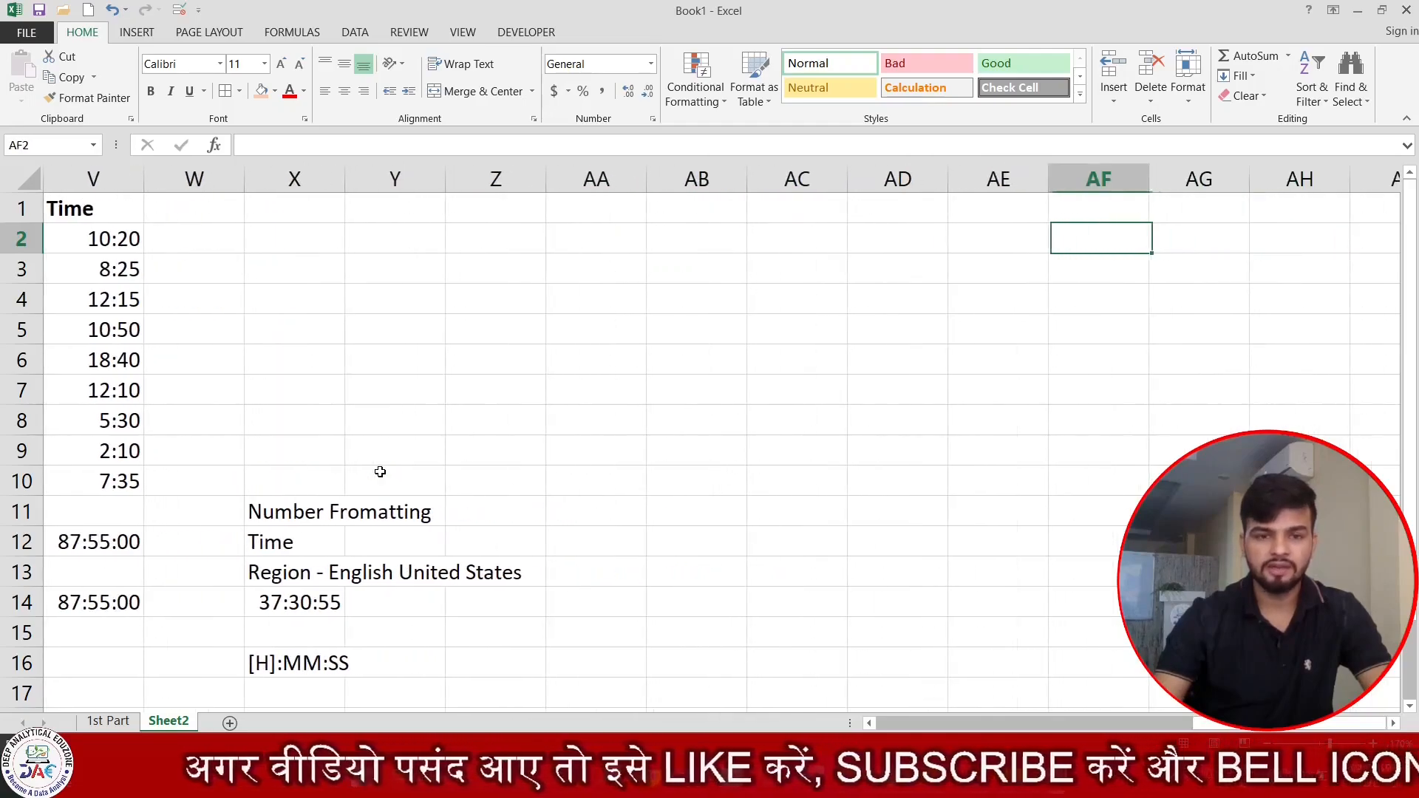
key("Left")
key("Left")
key("Left")
key("Left")
key("Left")
key("Left")
key("Left")
type("C")
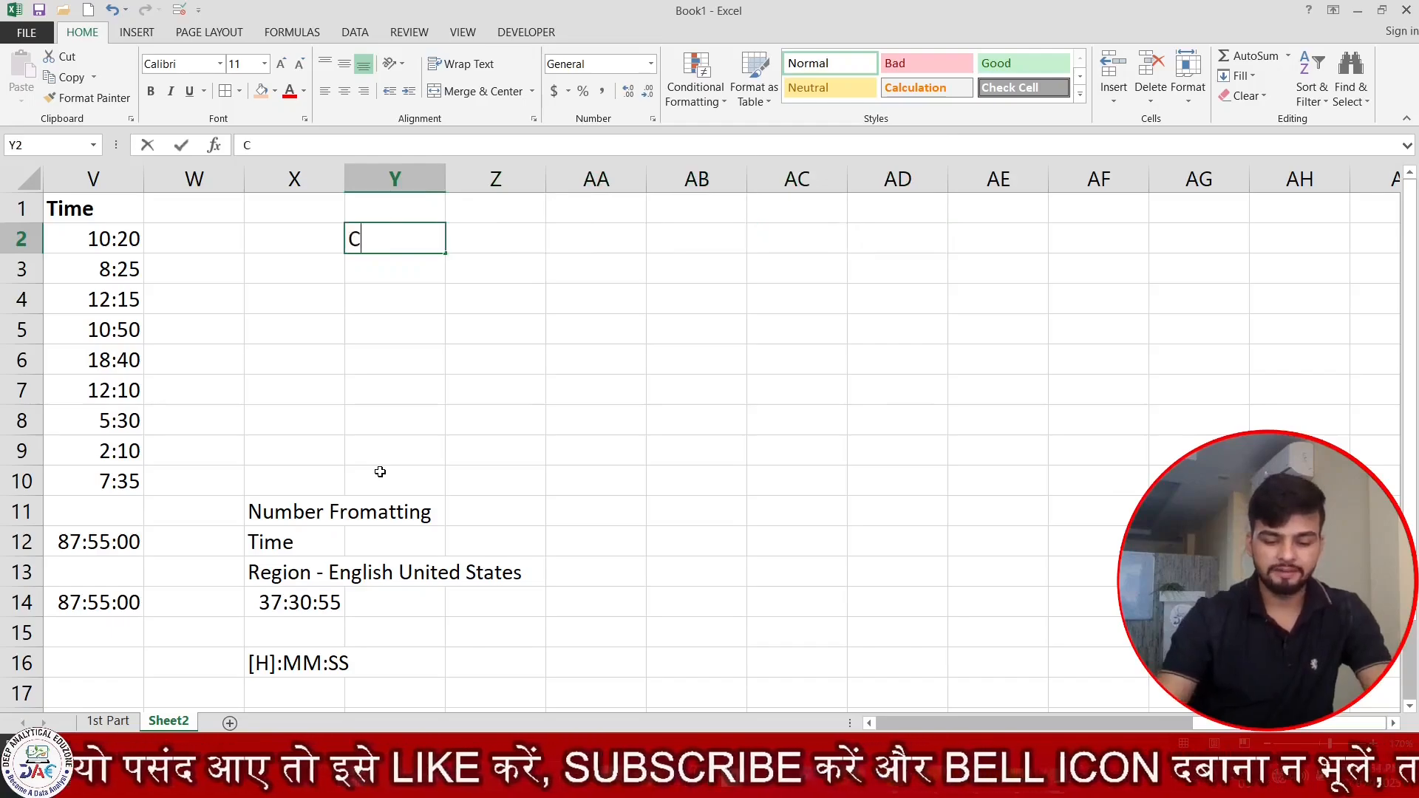
type("ode")
key("Return")
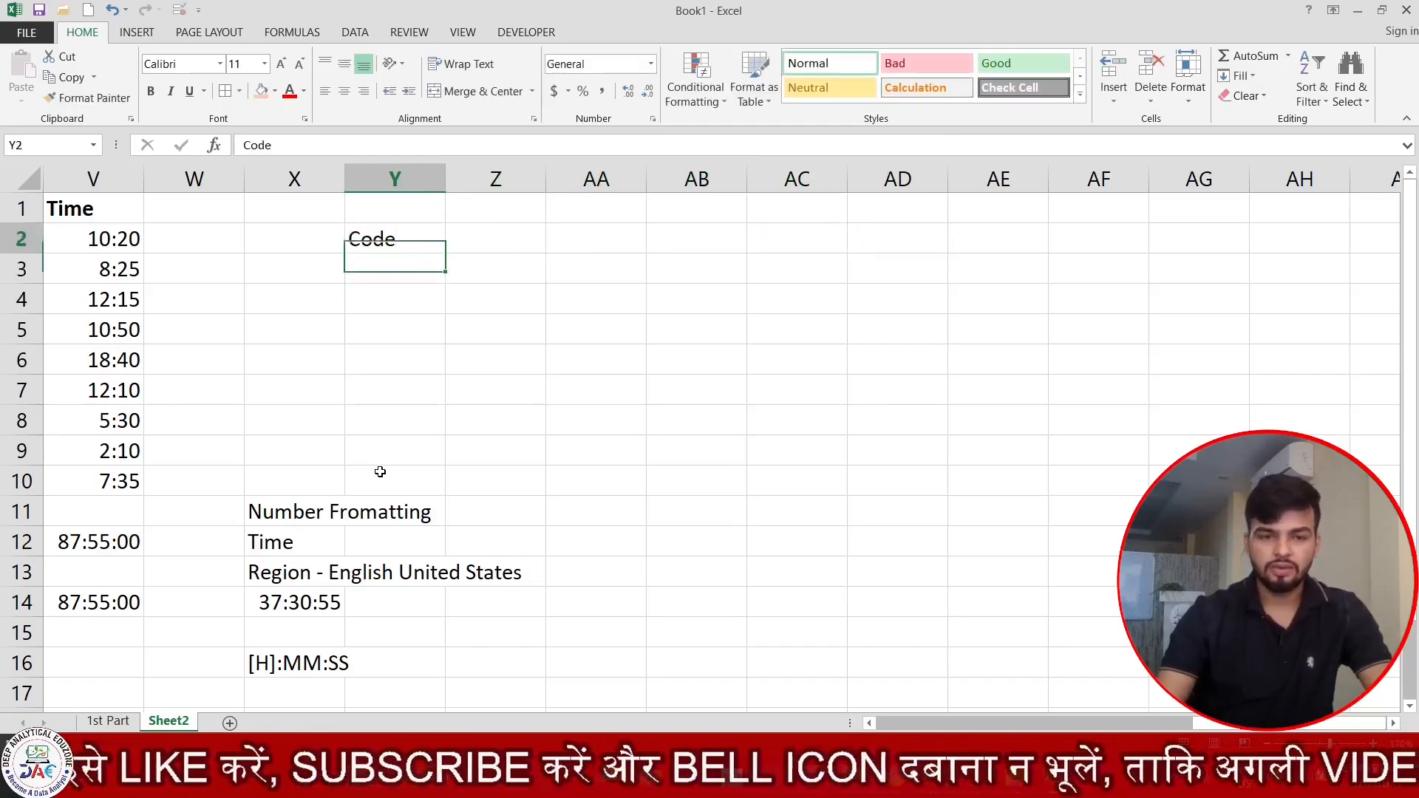
key("Up")
key("ctrl+b")
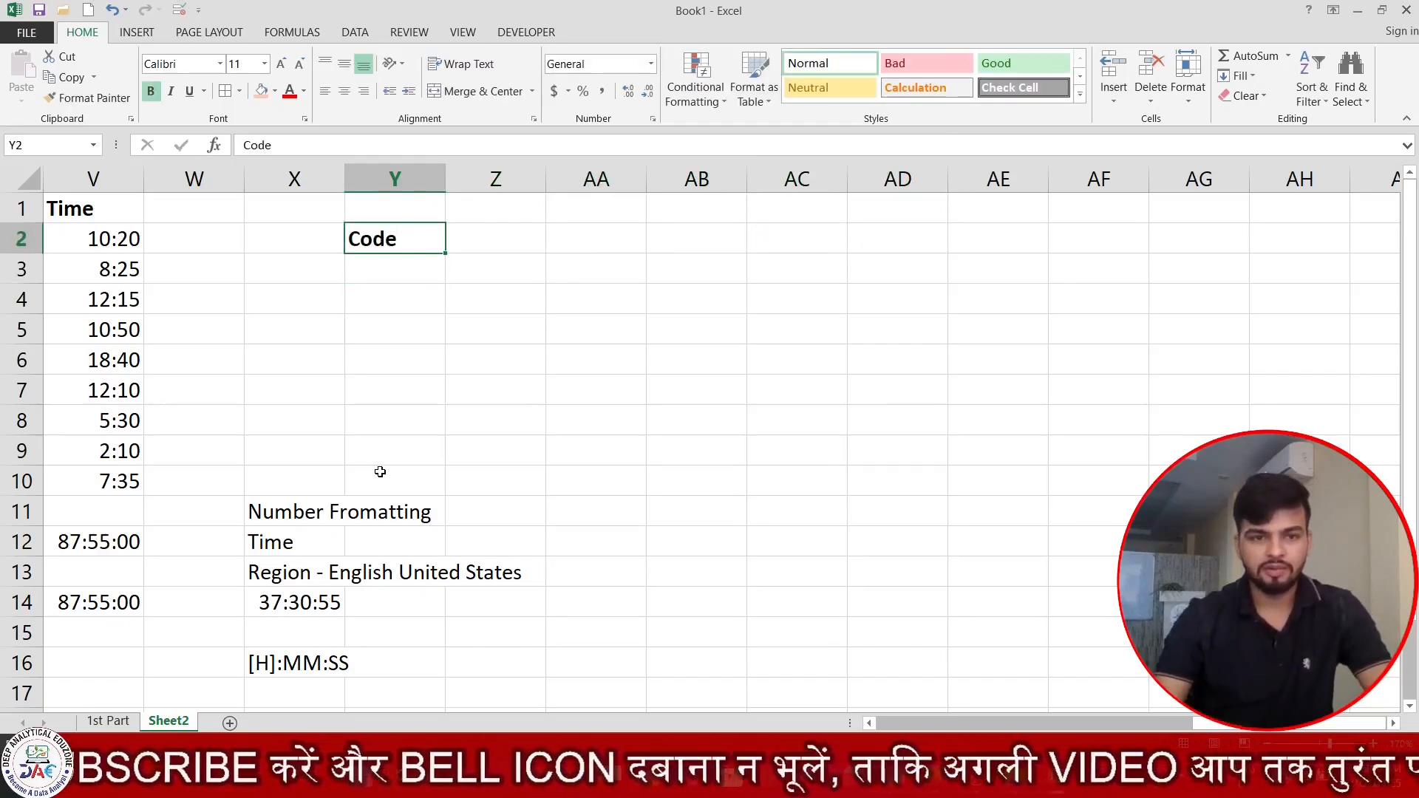
Enter the format section order Positive Number;Negative Number;Zero;Text in Y4, below the Code heading.
key("Down")
key("Down")
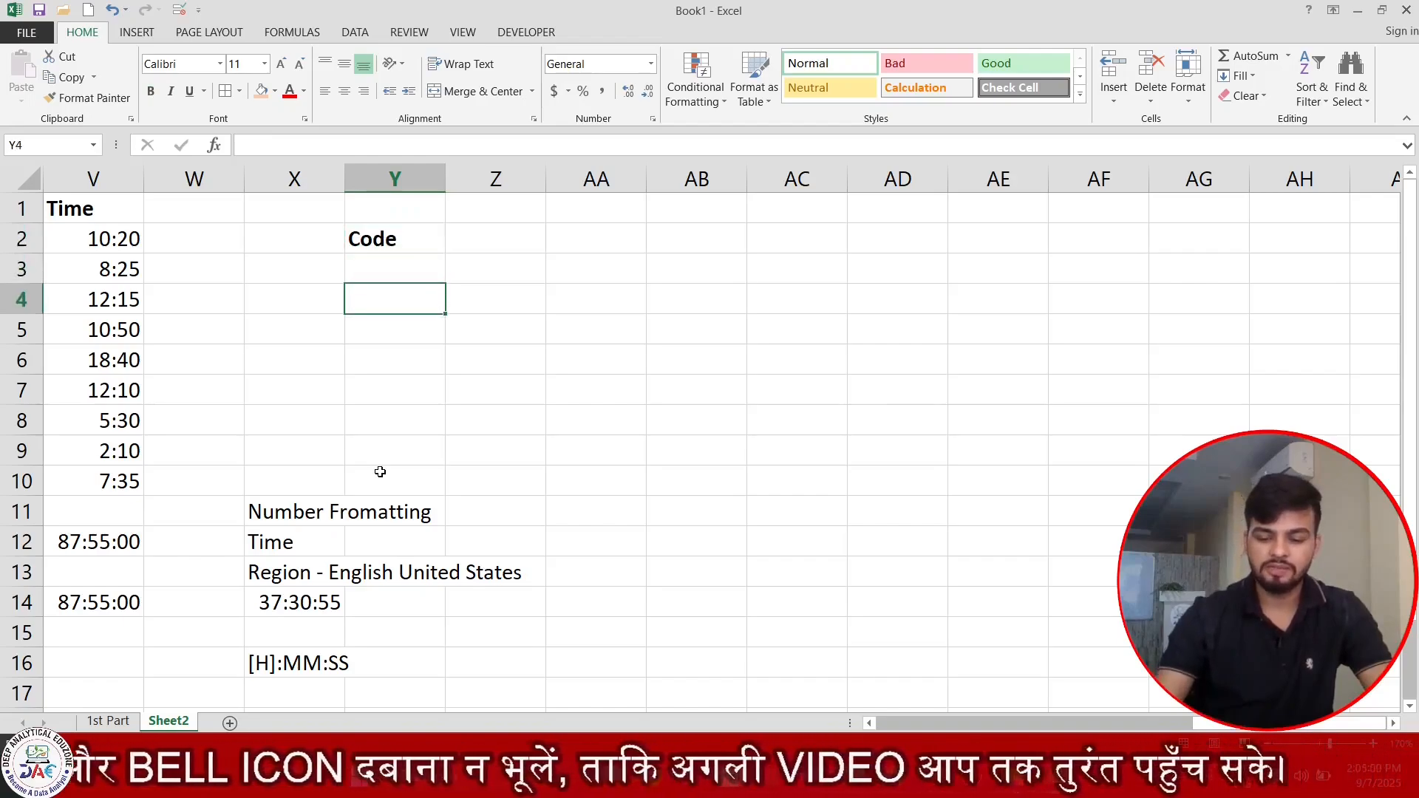
type("Positi")
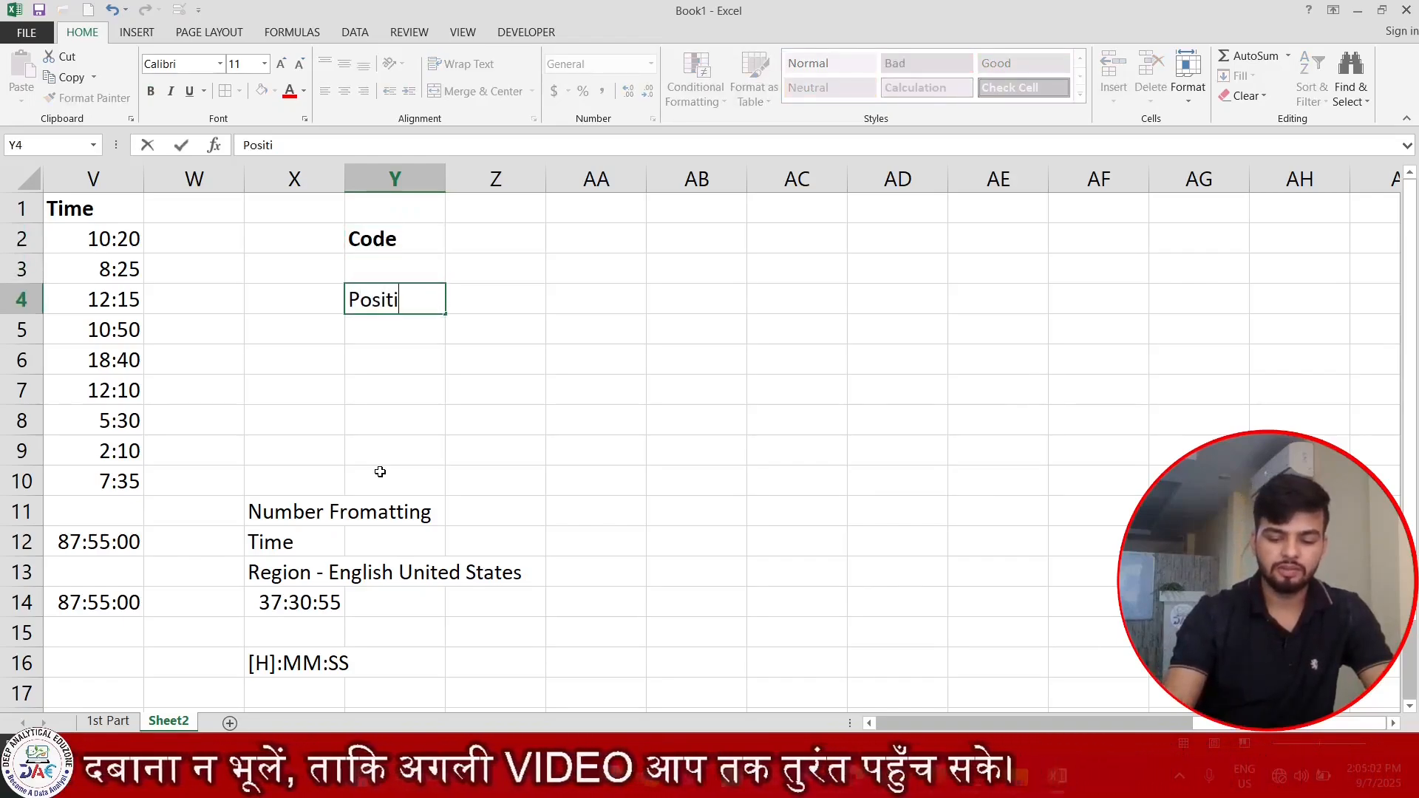
type("ve Number")
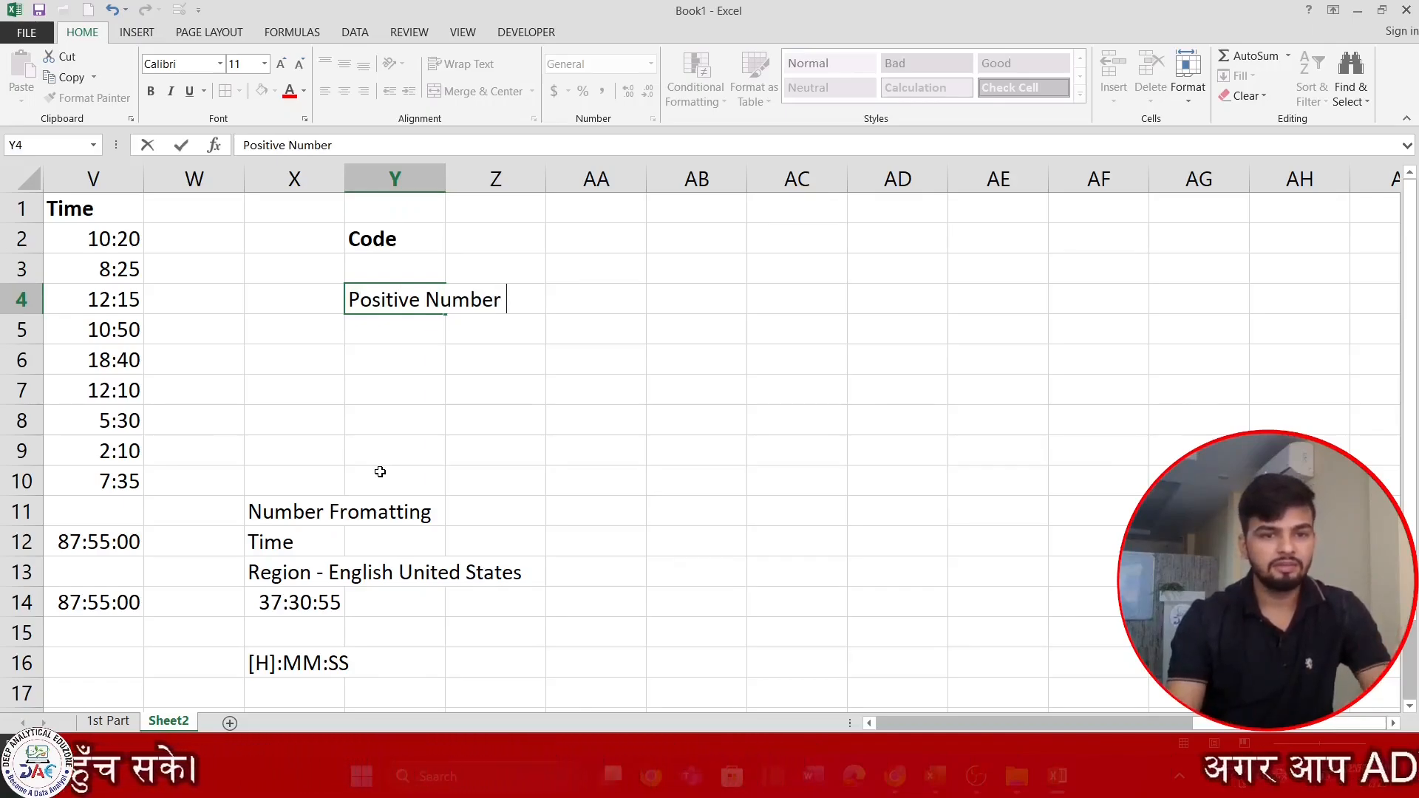
key("BackSpace")
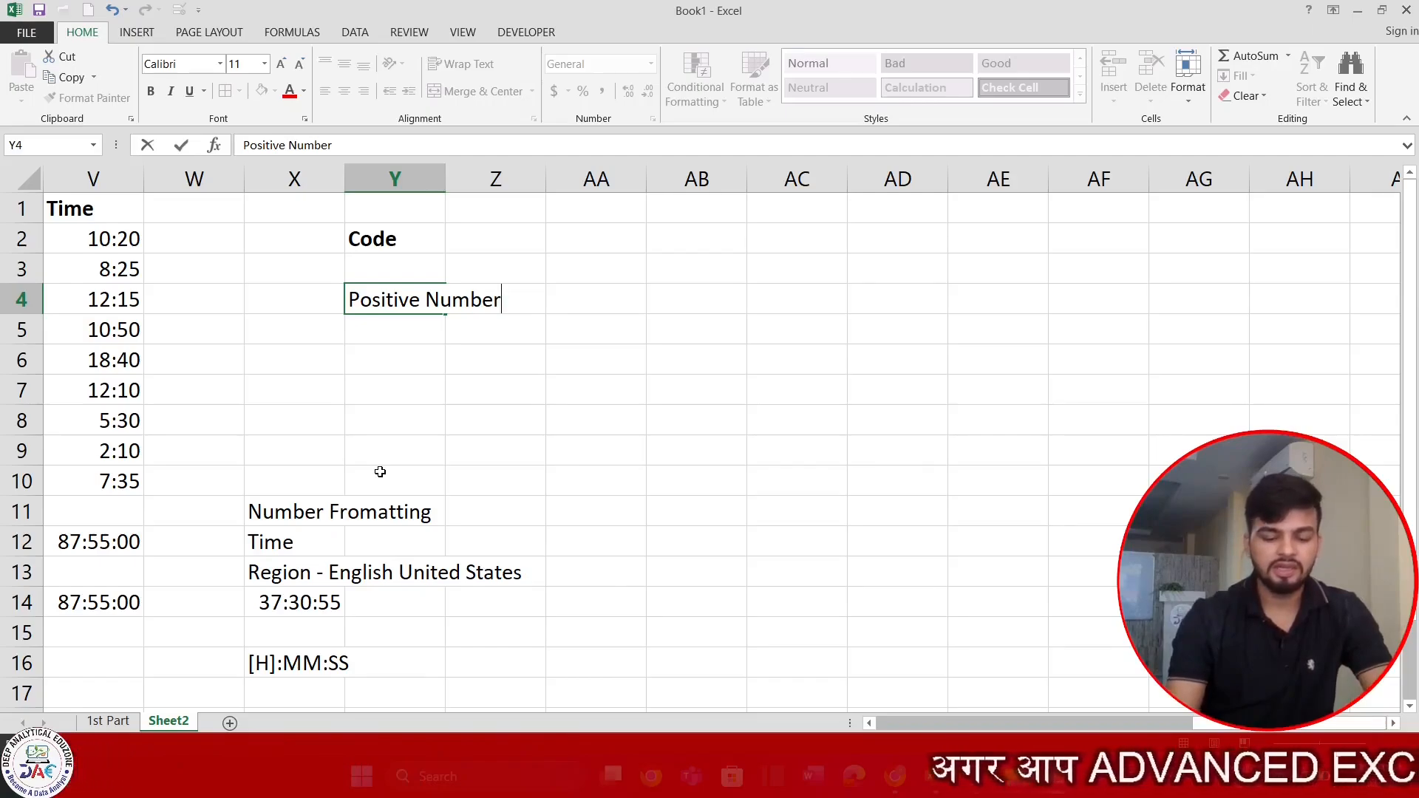
type(";Nega")
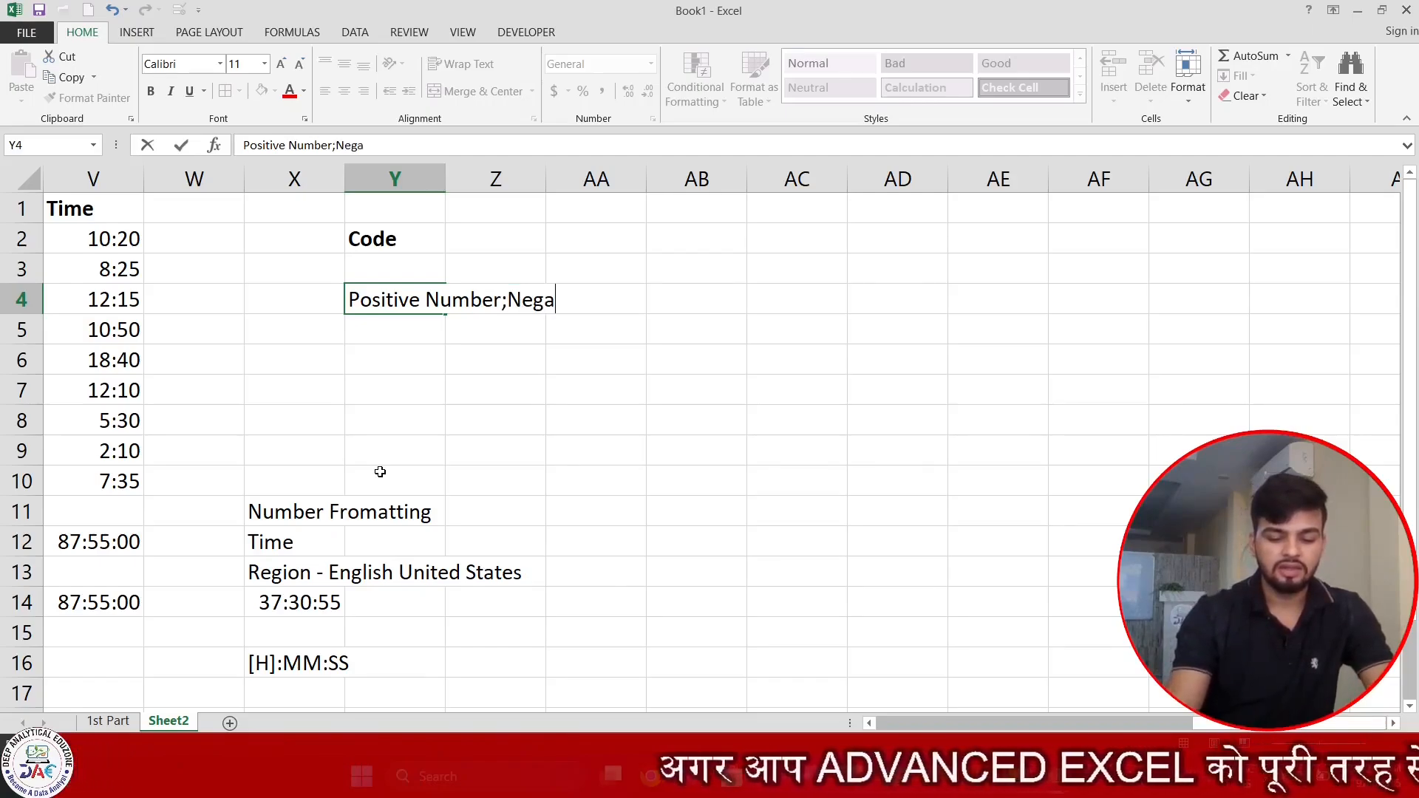
type("tive Number")
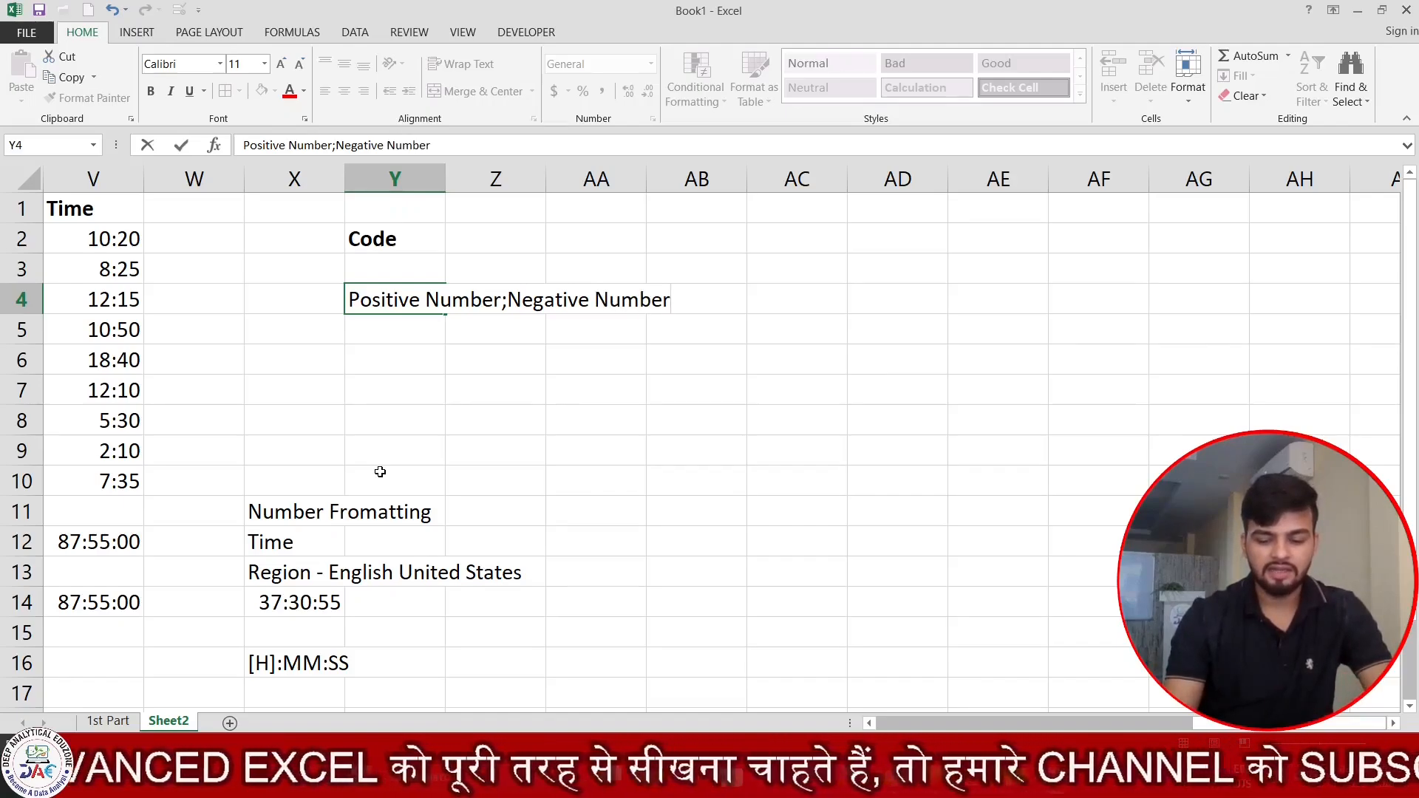
type(";")
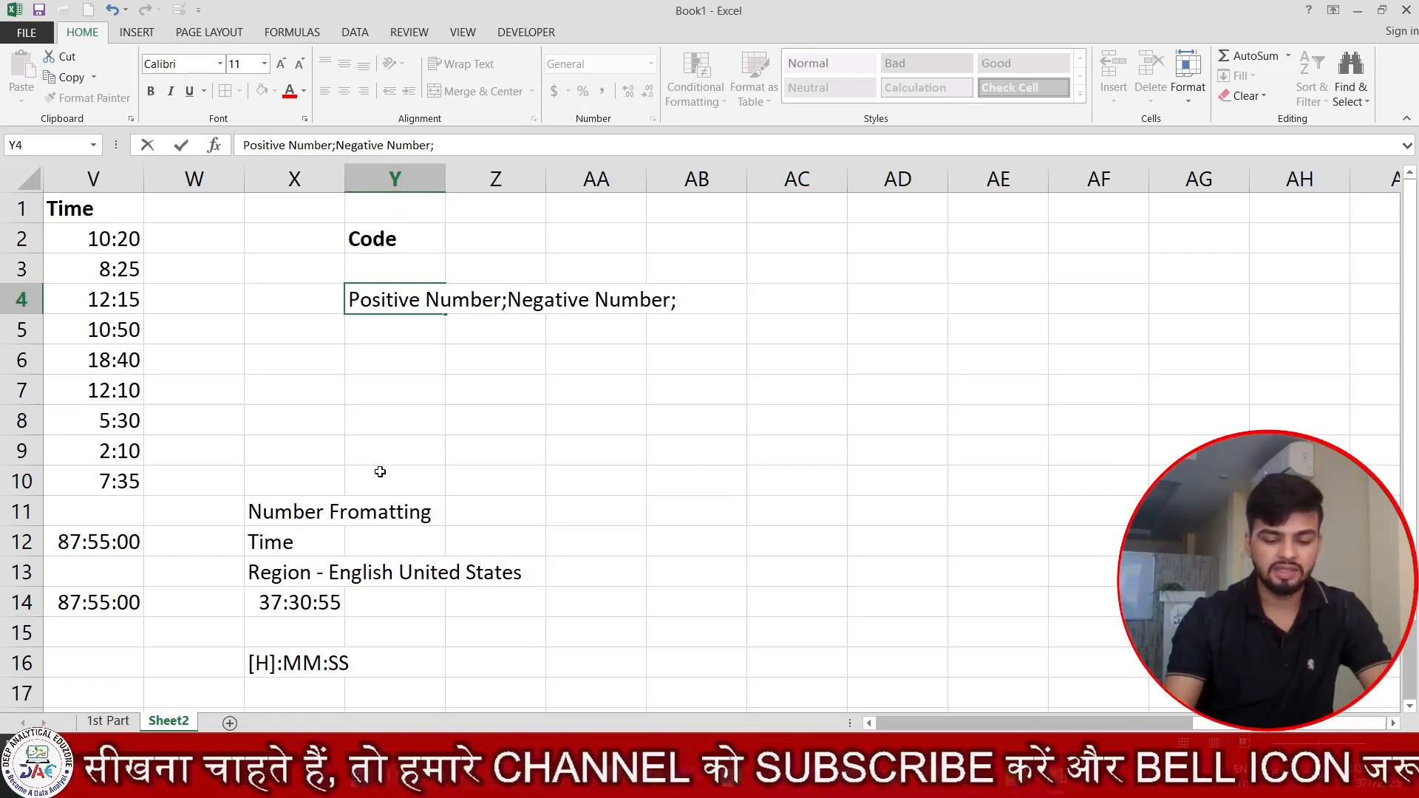
type("Zero")
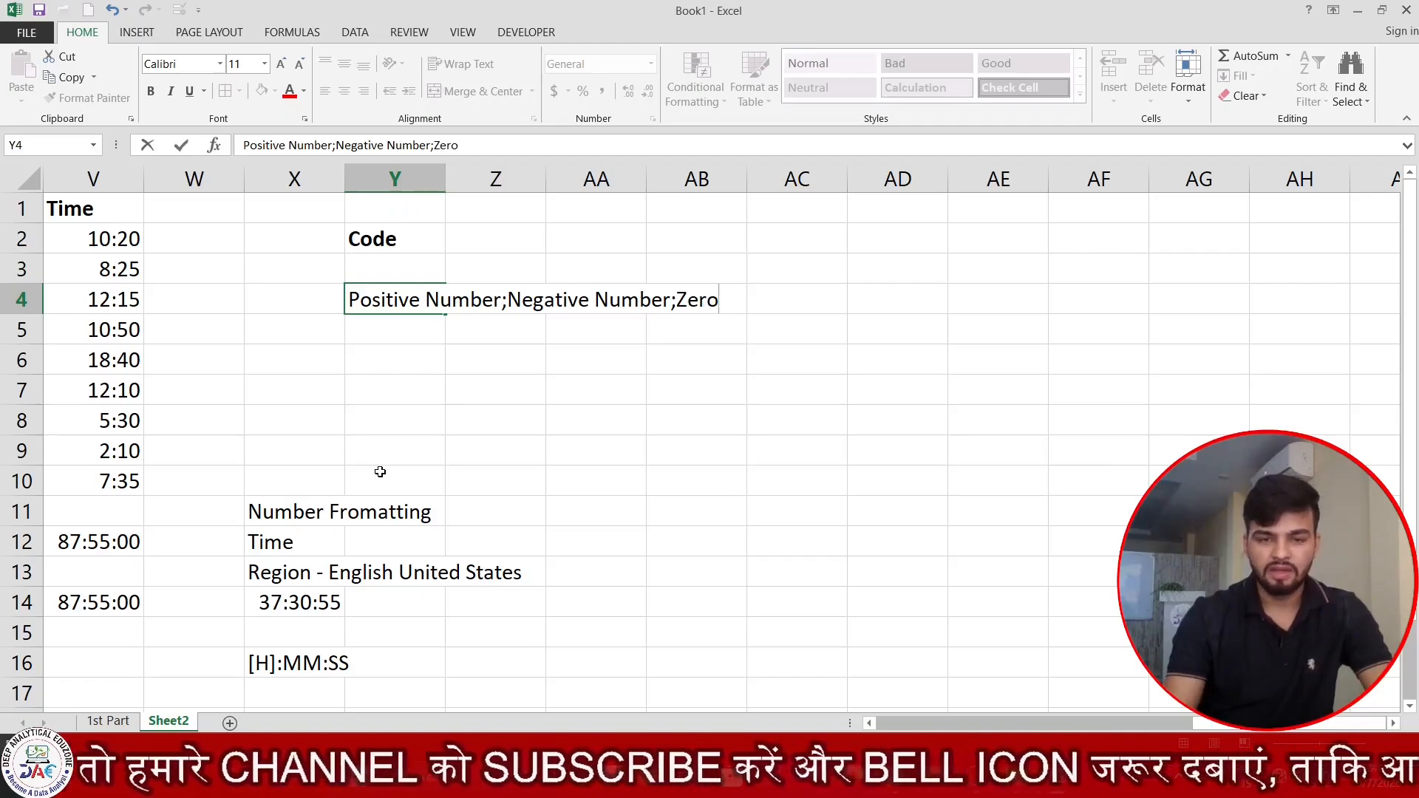
type(";")
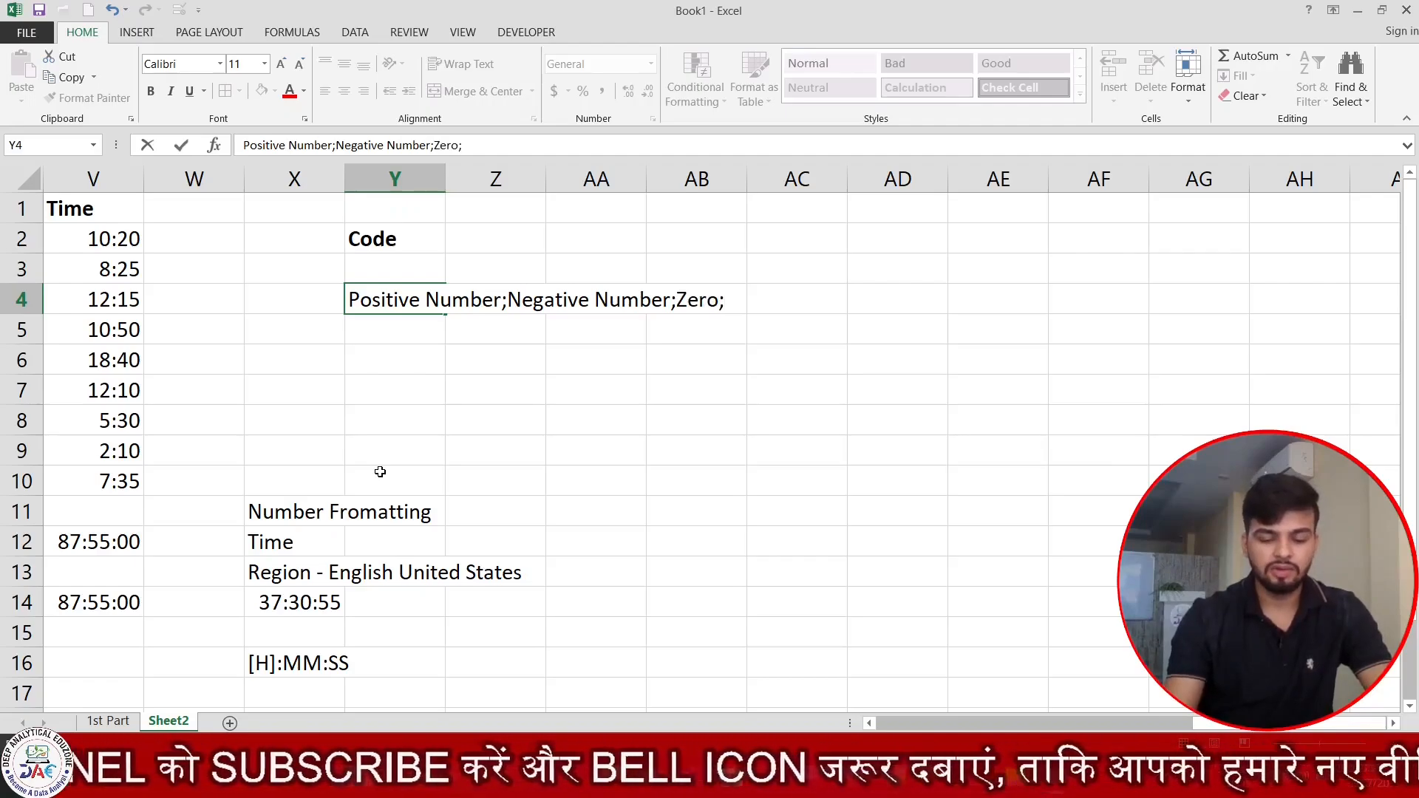
type("Text")
key("Return")
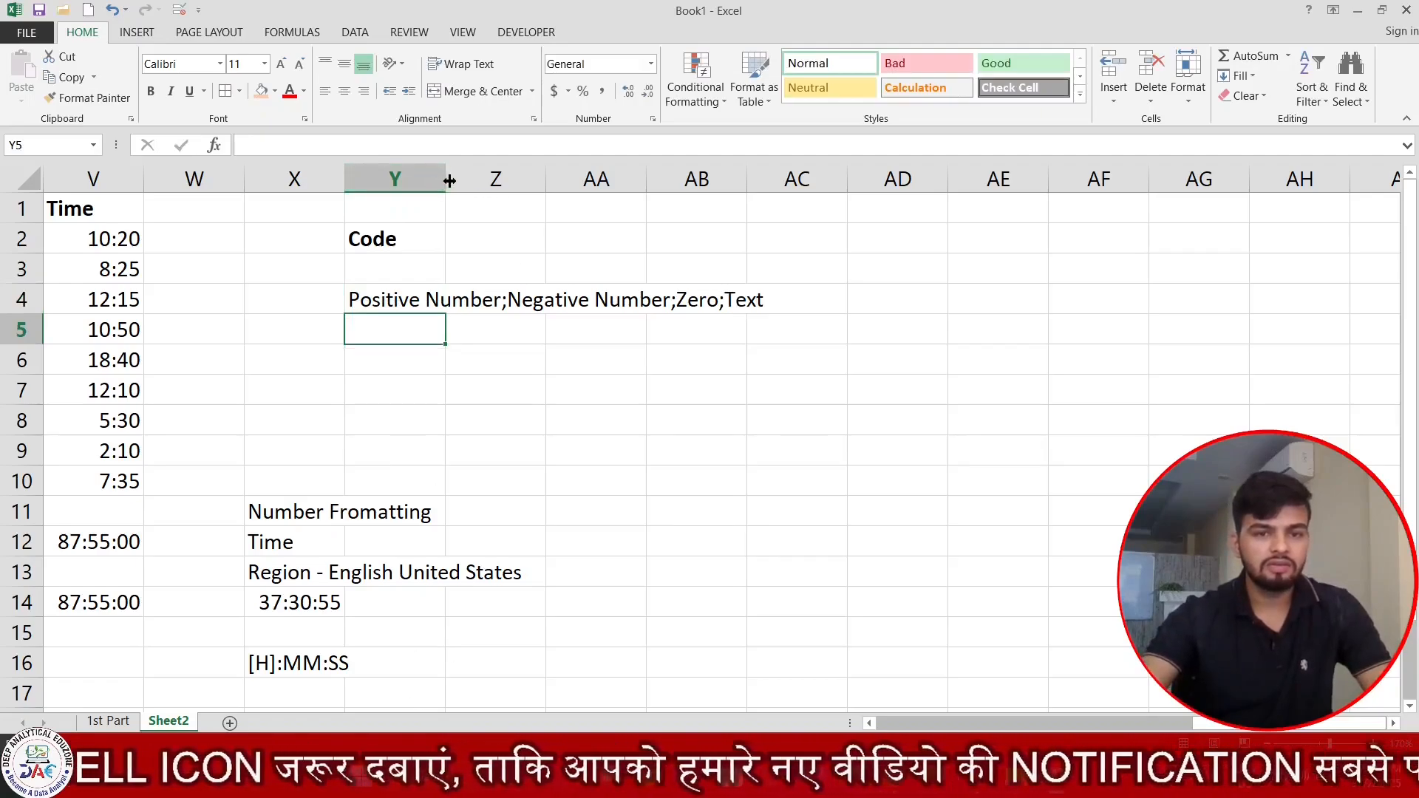
Widen column Y so that the full format section text in Y4 fits inside it.
left_click_drag(449, 180, 812, 279)
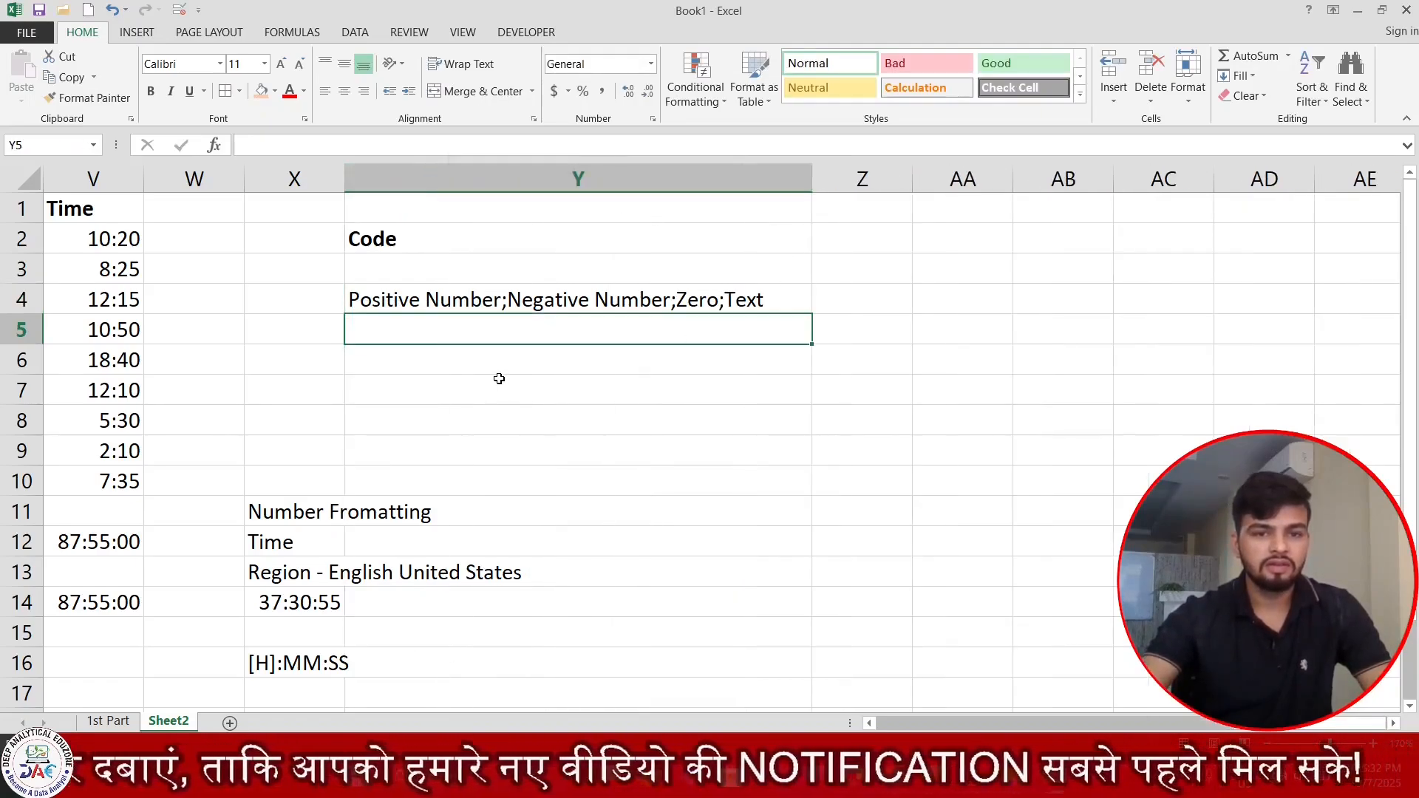
left_click(498, 378)
left_click(602, 303)
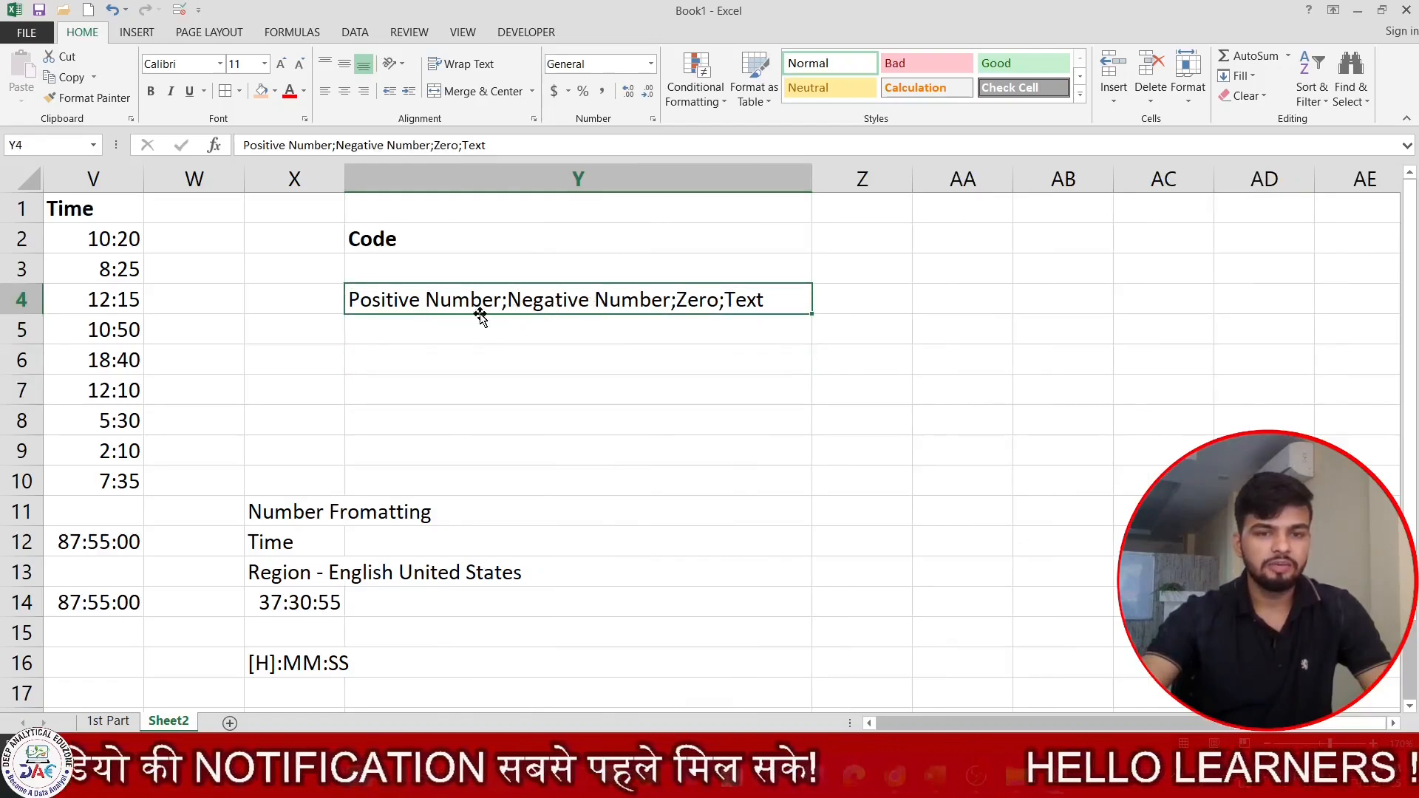
left_click(622, 354)
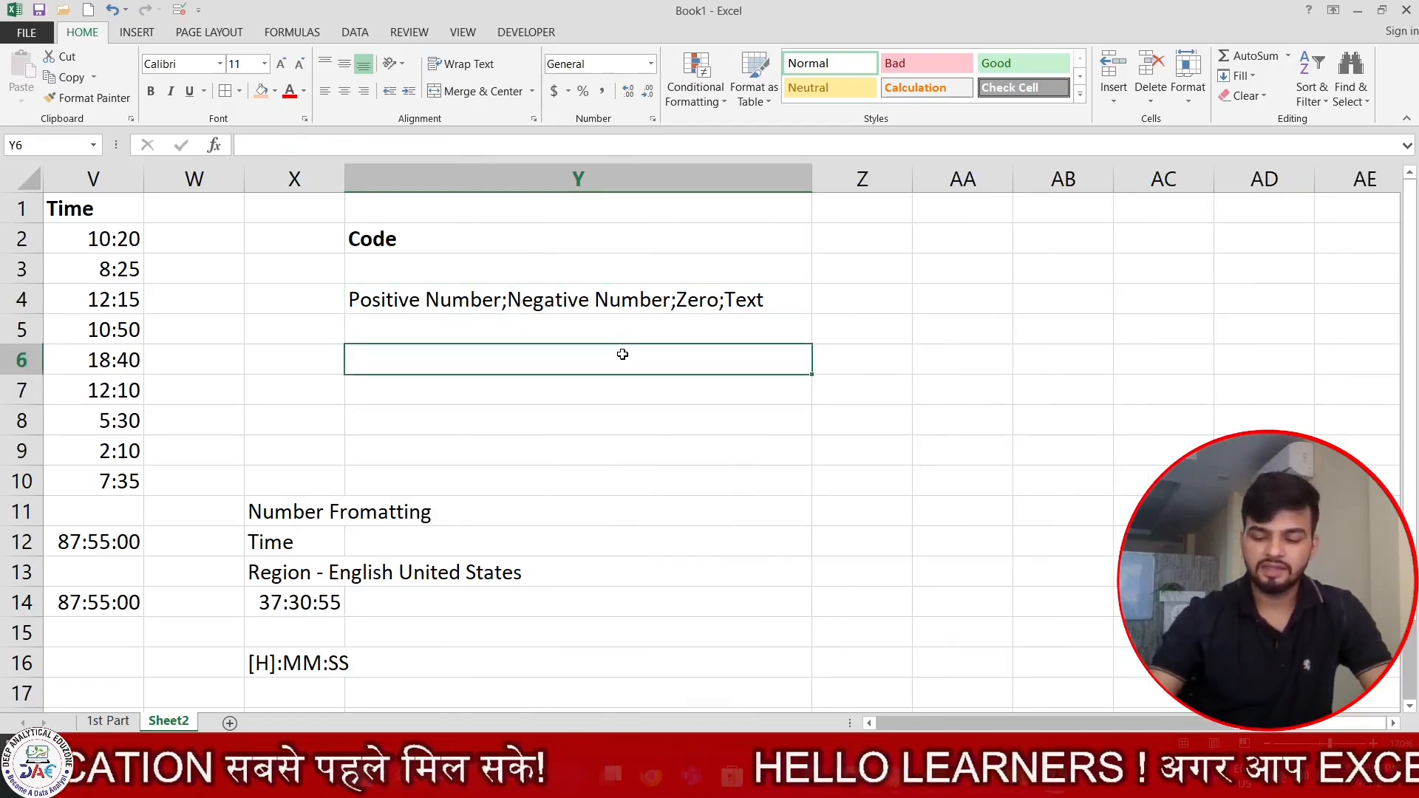
Apply all borders to the empty cells AA2:AA17 and widen column AA to roughly three times its width.
key("Up")
key("Up")
key("Up")
key("Down")
key("Right")
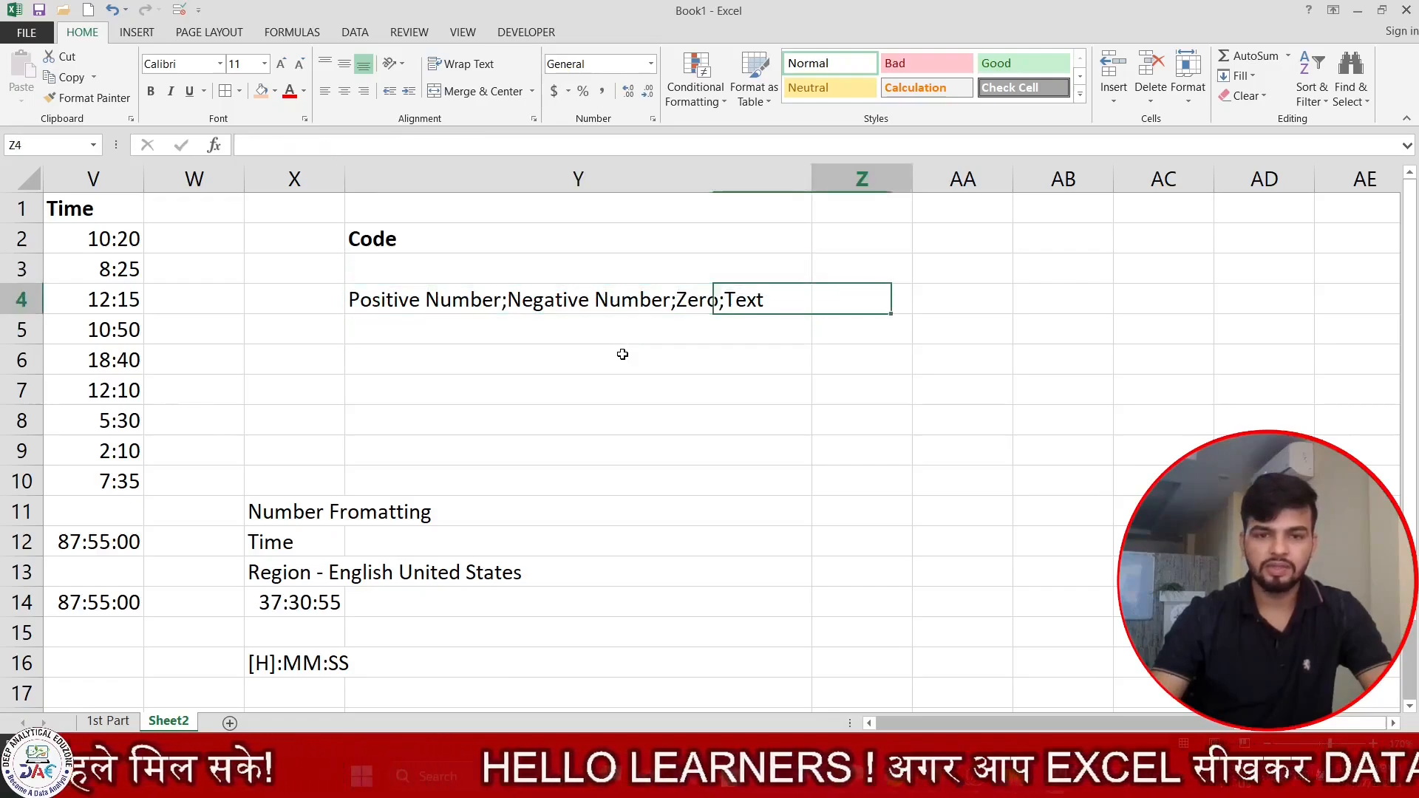
key("Right")
key("Right")
key("Right")
key("Right")
key("Right")
key("Right")
key("Right")
key("Right")
key("Right")
key("Right")
key("Right")
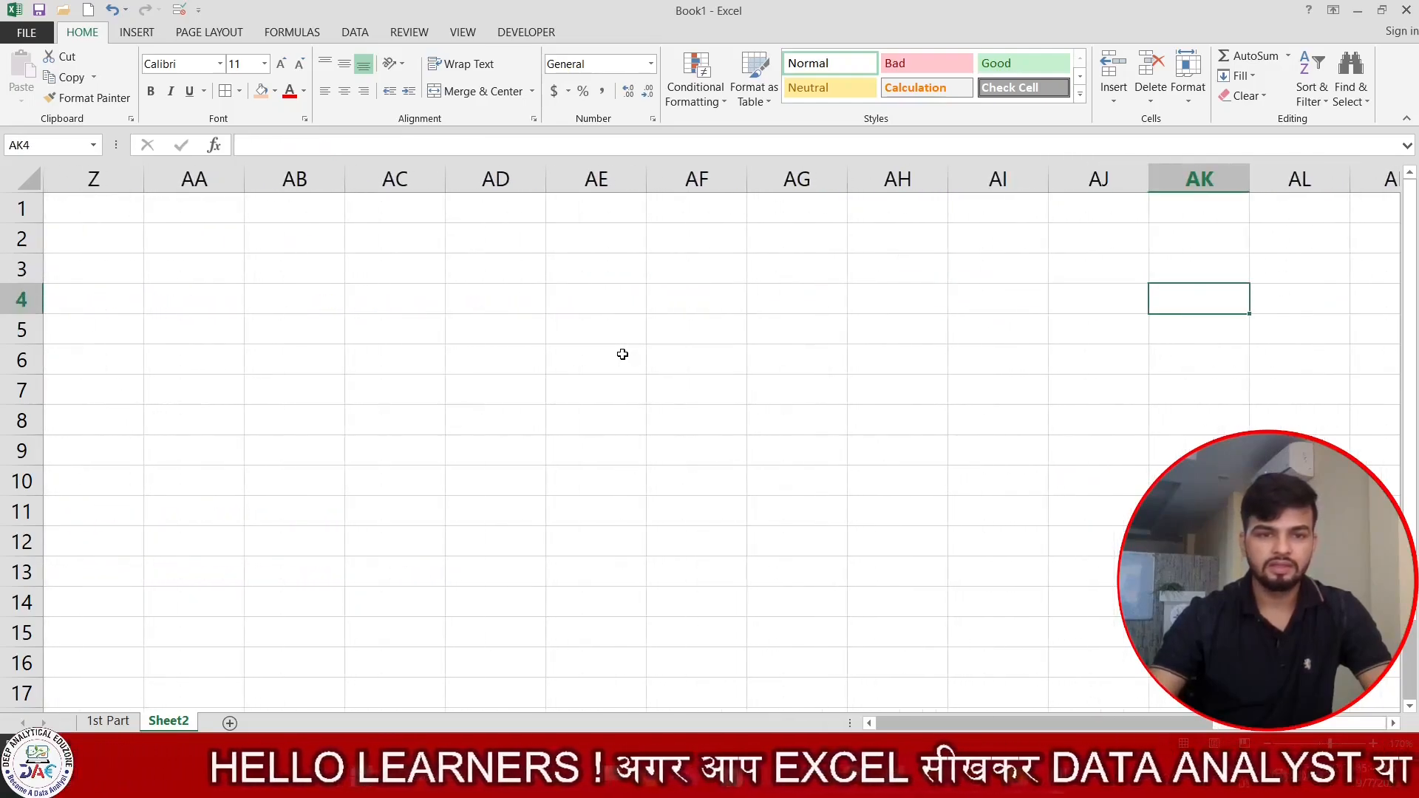
left_click_drag(177, 199, 198, 666)
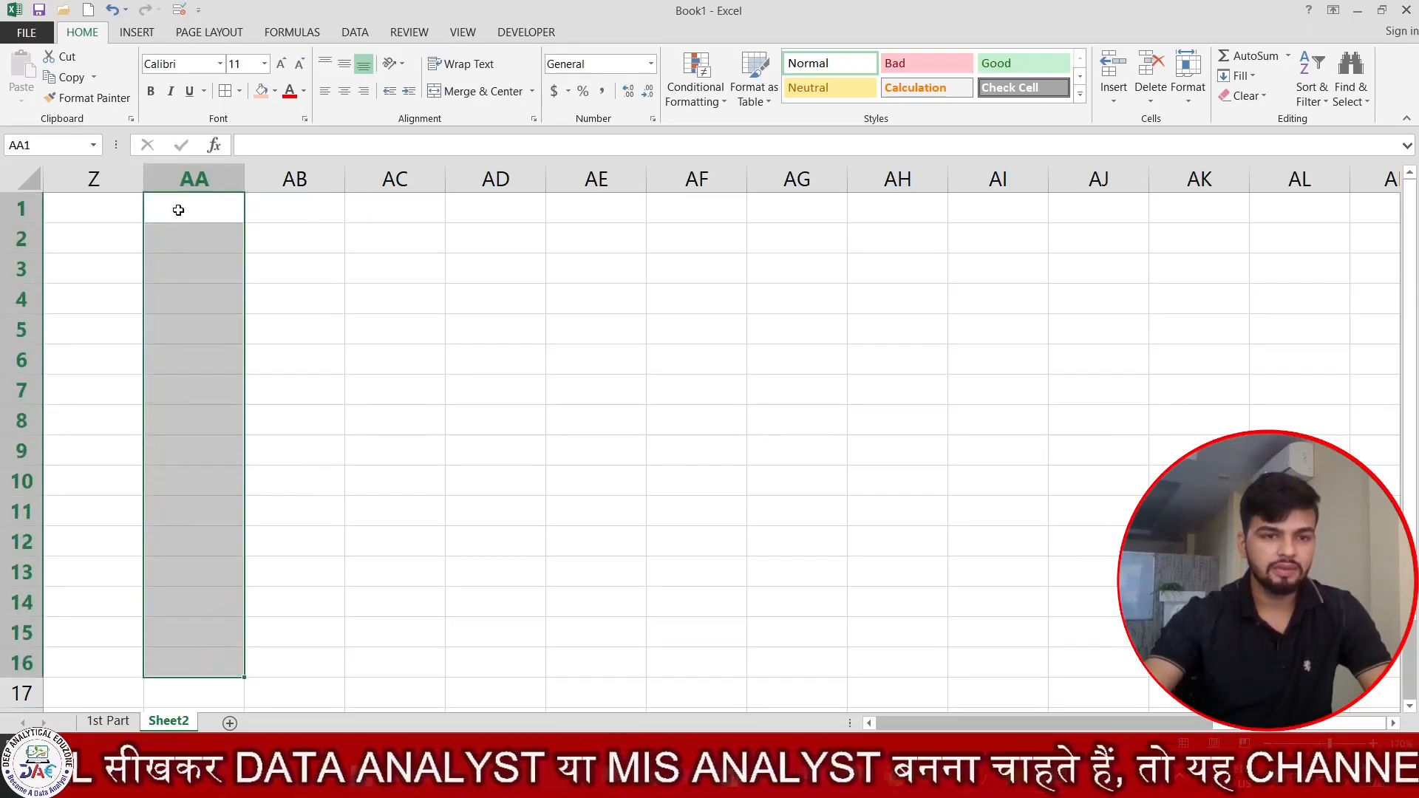
left_click(178, 210)
left_click_drag(187, 237, 196, 693)
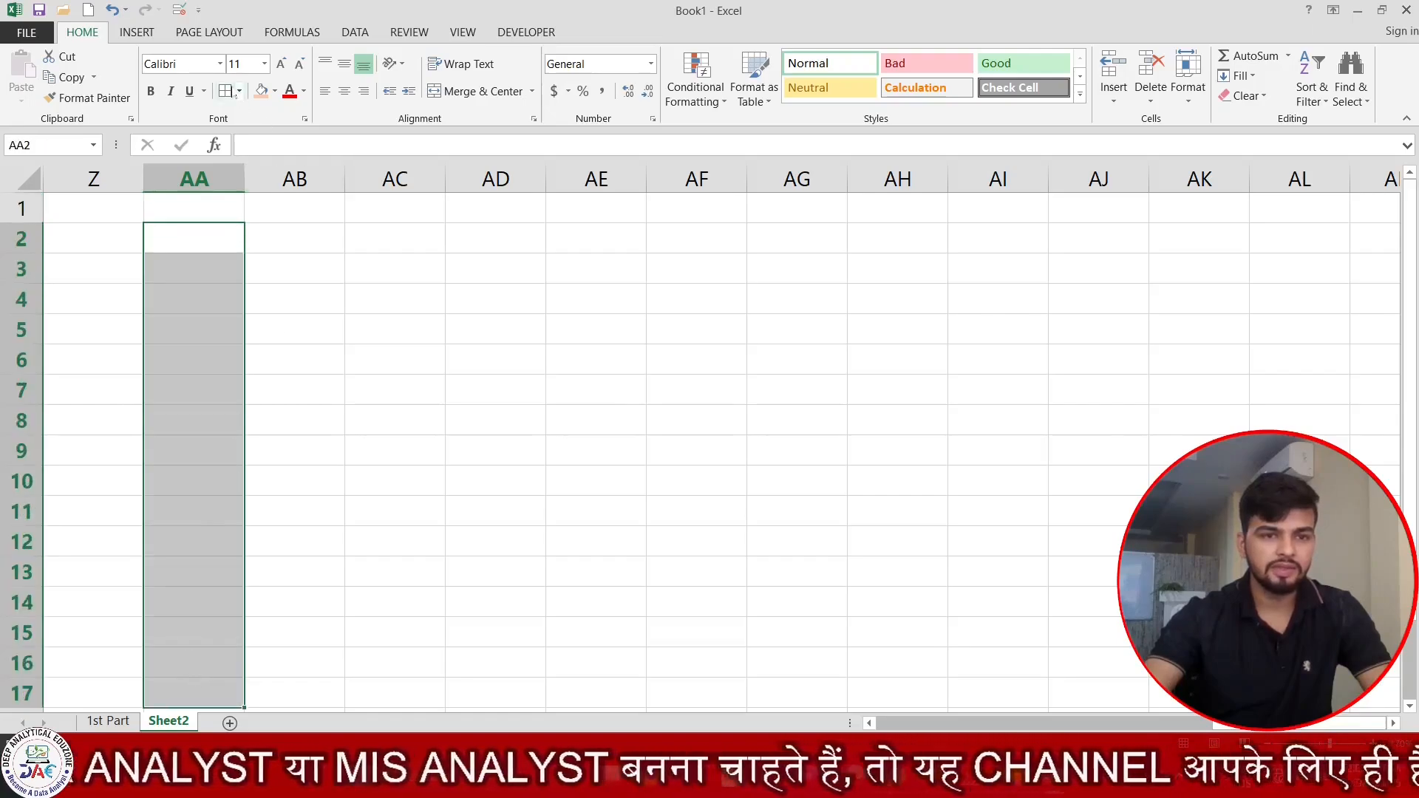
left_click(224, 90)
left_click(349, 290)
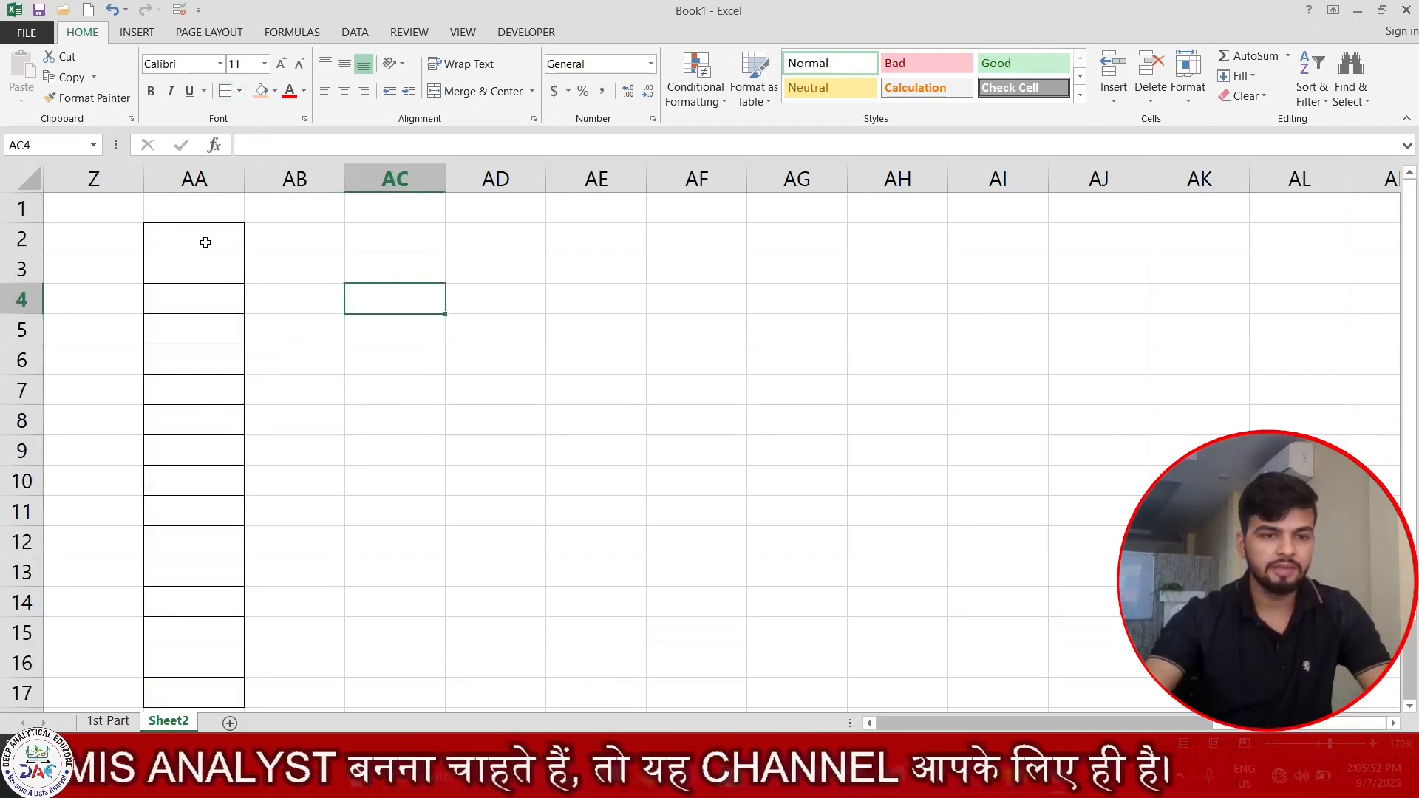
left_click_drag(206, 240, 204, 687)
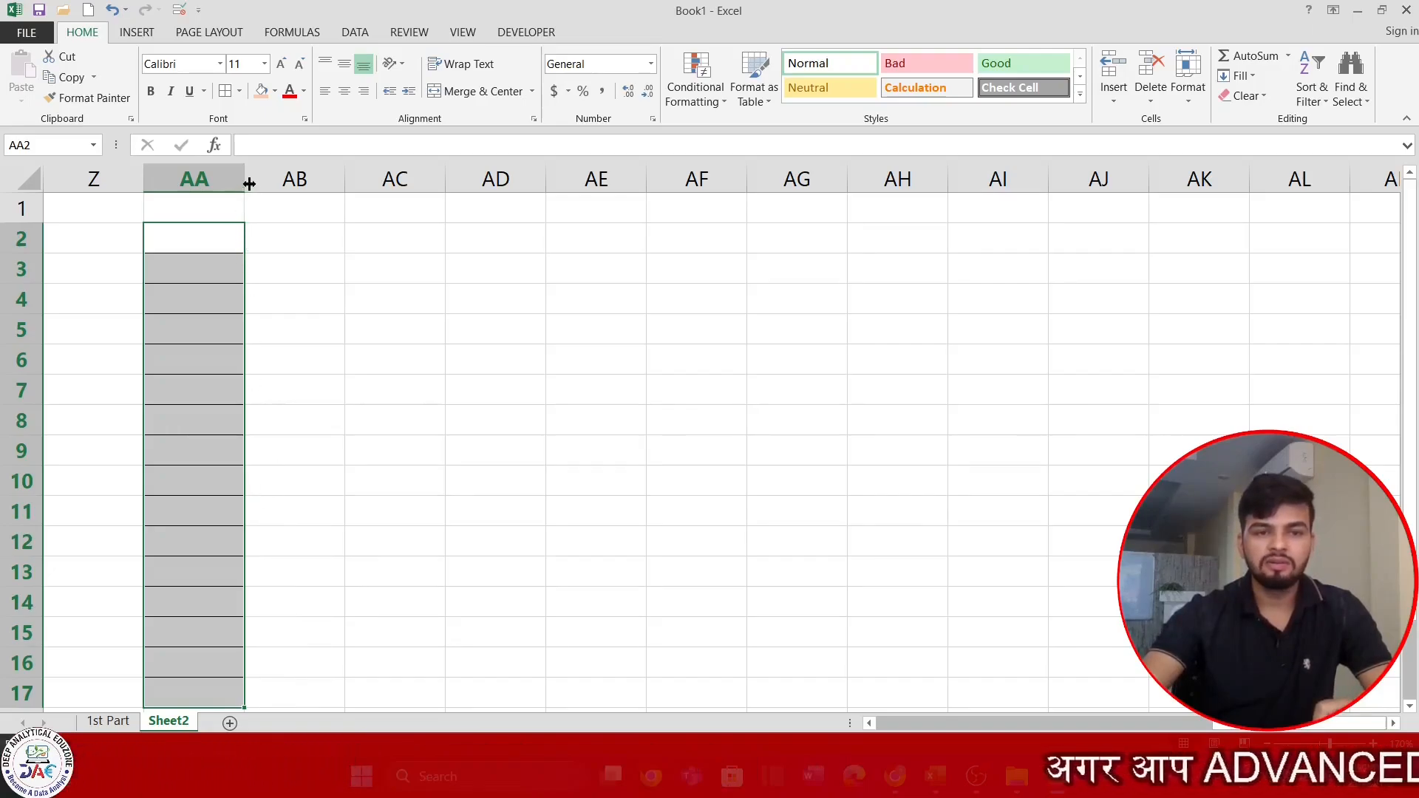
left_click_drag(249, 184, 474, 187)
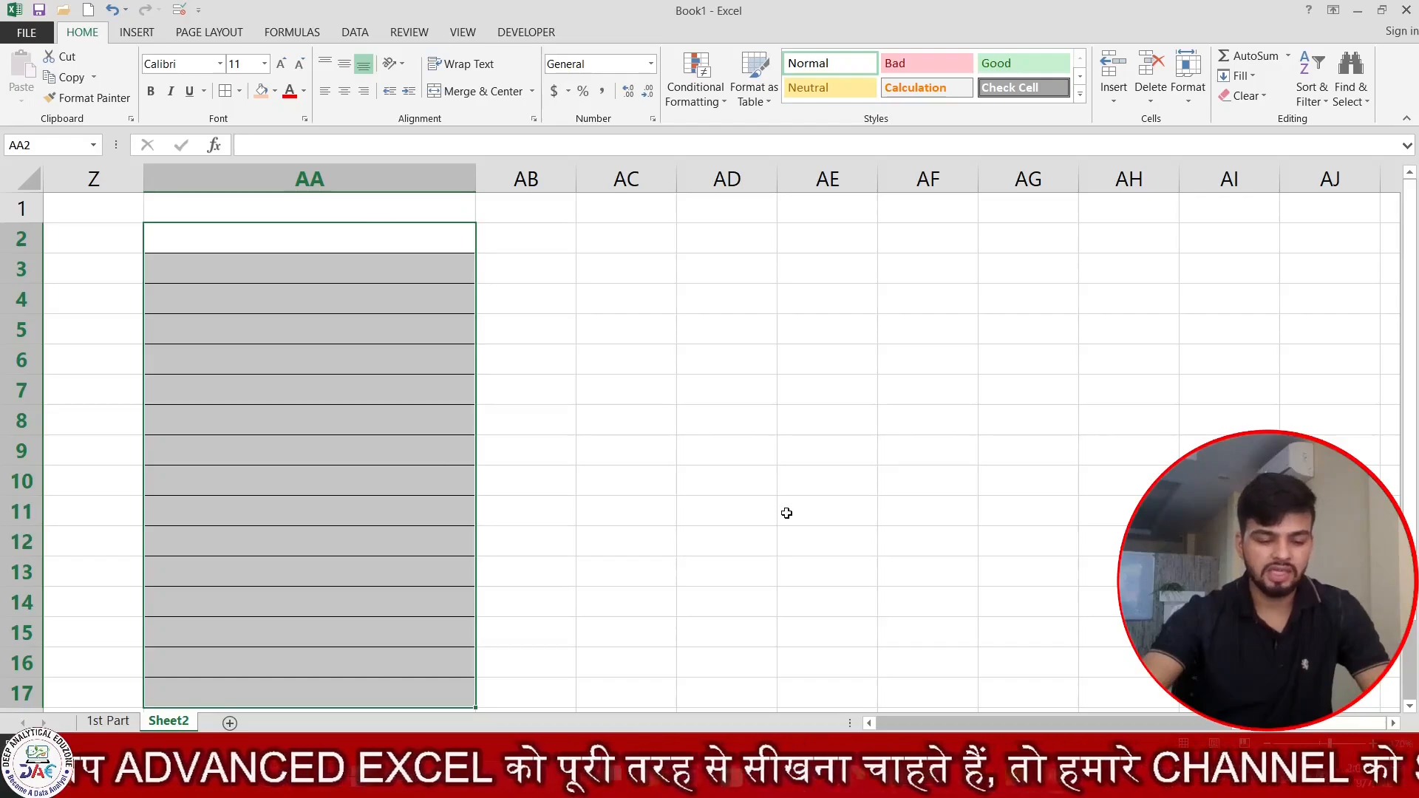
Enter the four-section custom number format code General;Genreal;General;General for AA2:AA17.
key("ctrl+1")
left_click(240, 243)
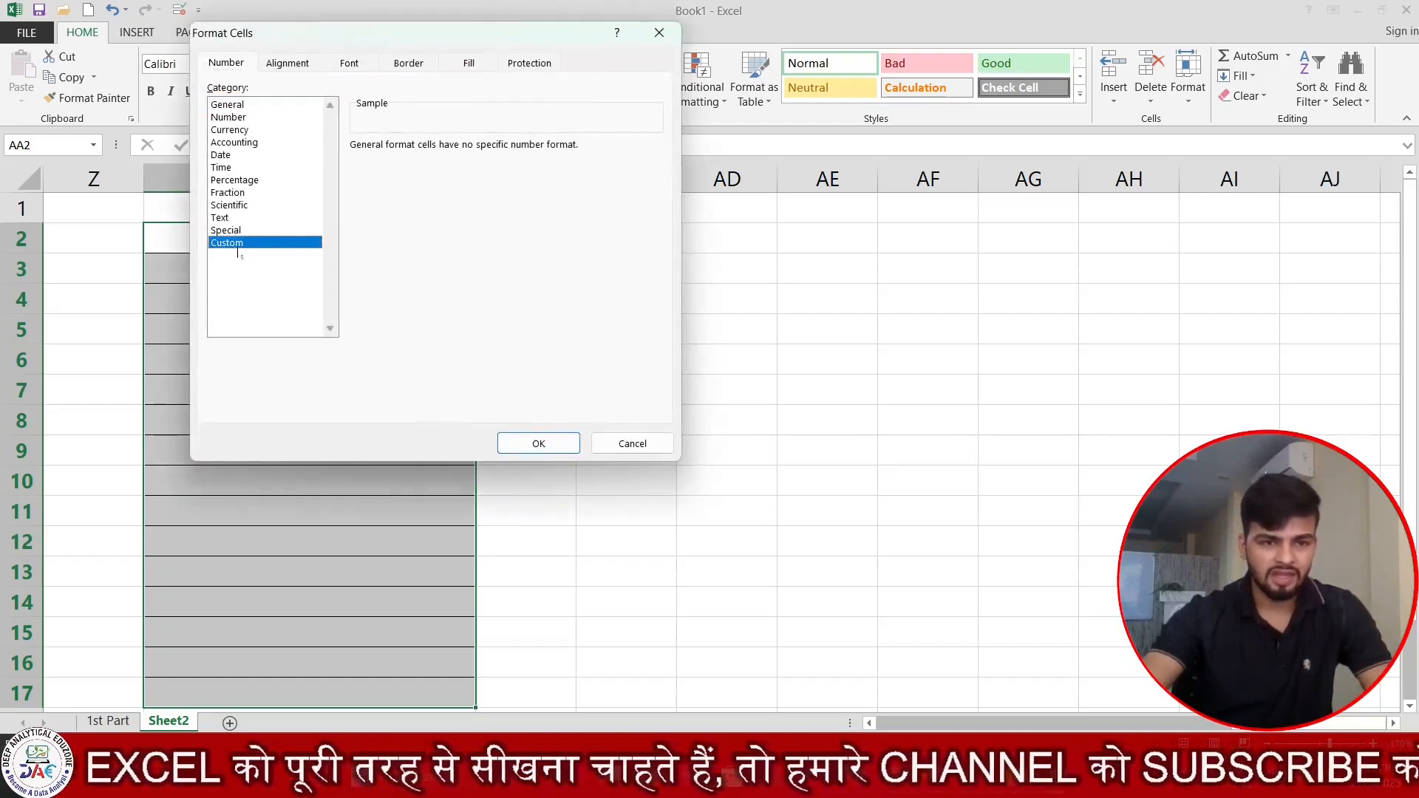
left_click_drag(370, 39, 639, 107)
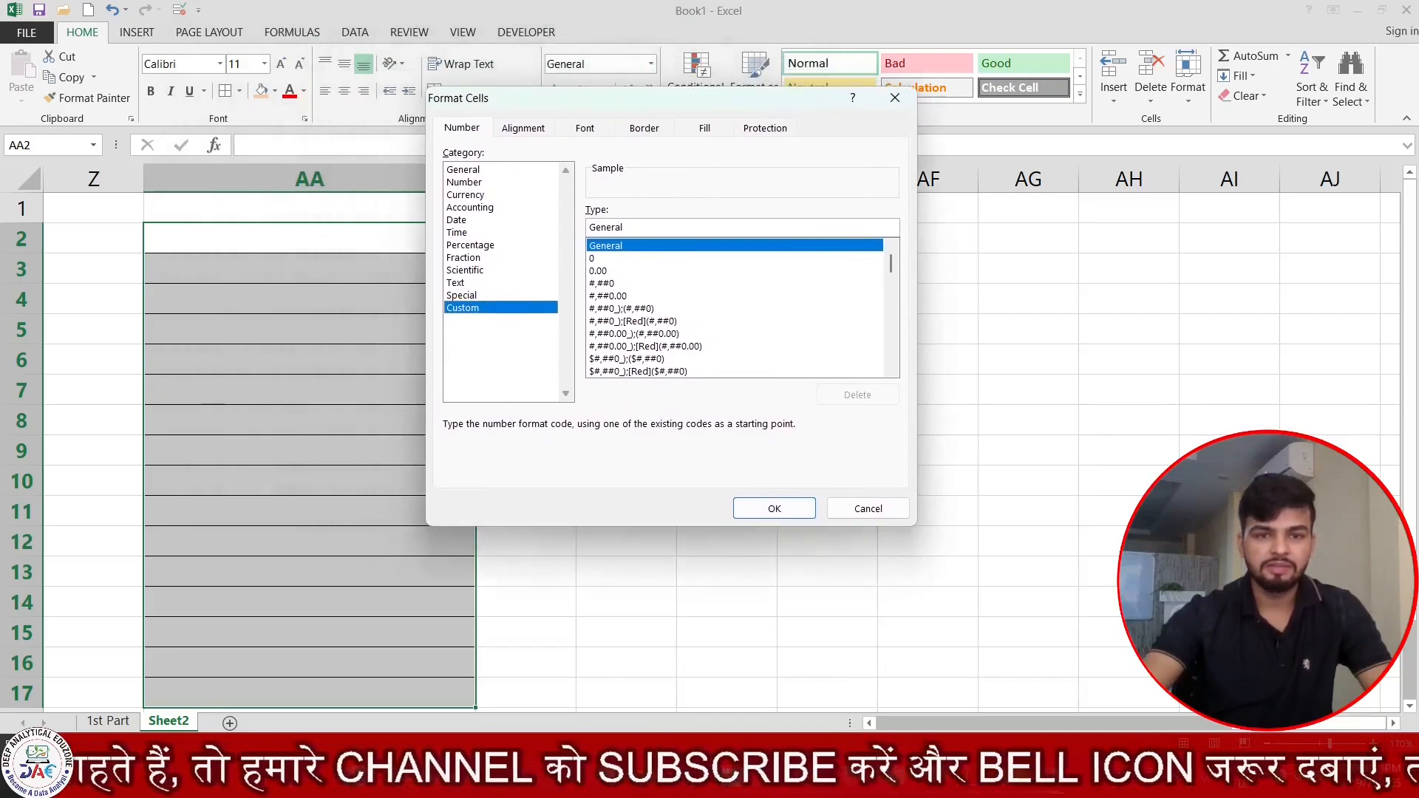
double_click(604, 227)
key("BackSpace")
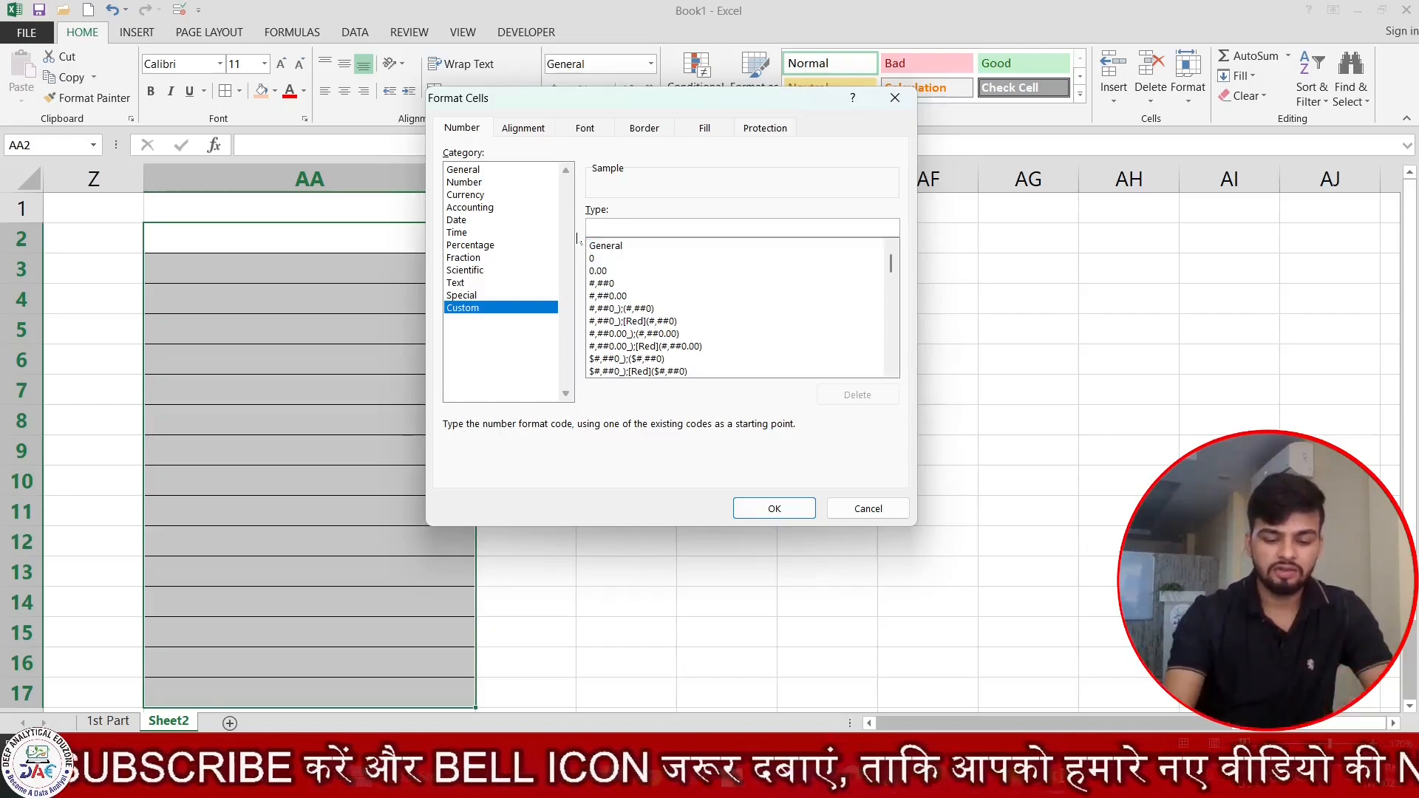
type("Gere")
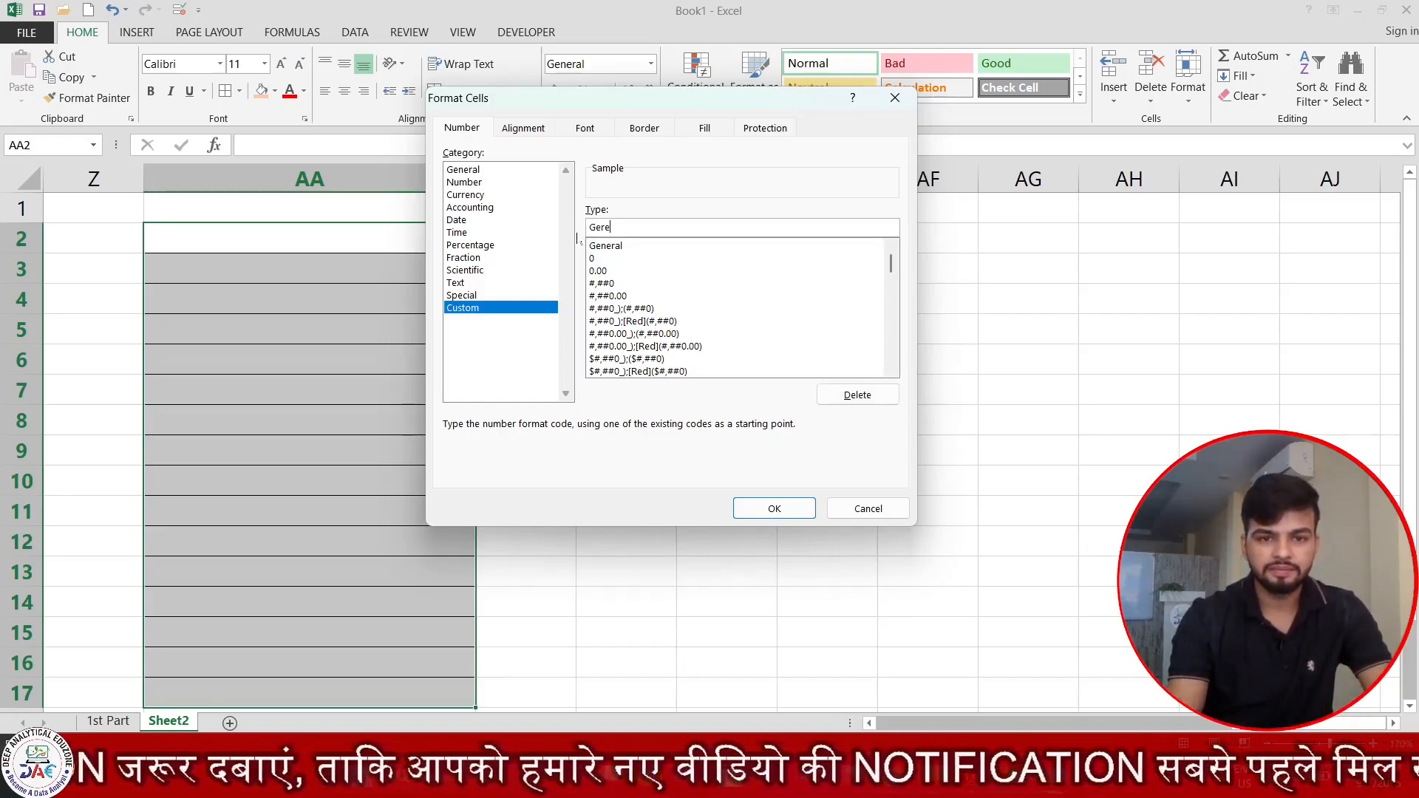
key("BackSpace")
key("BackSpace")
type("nera")
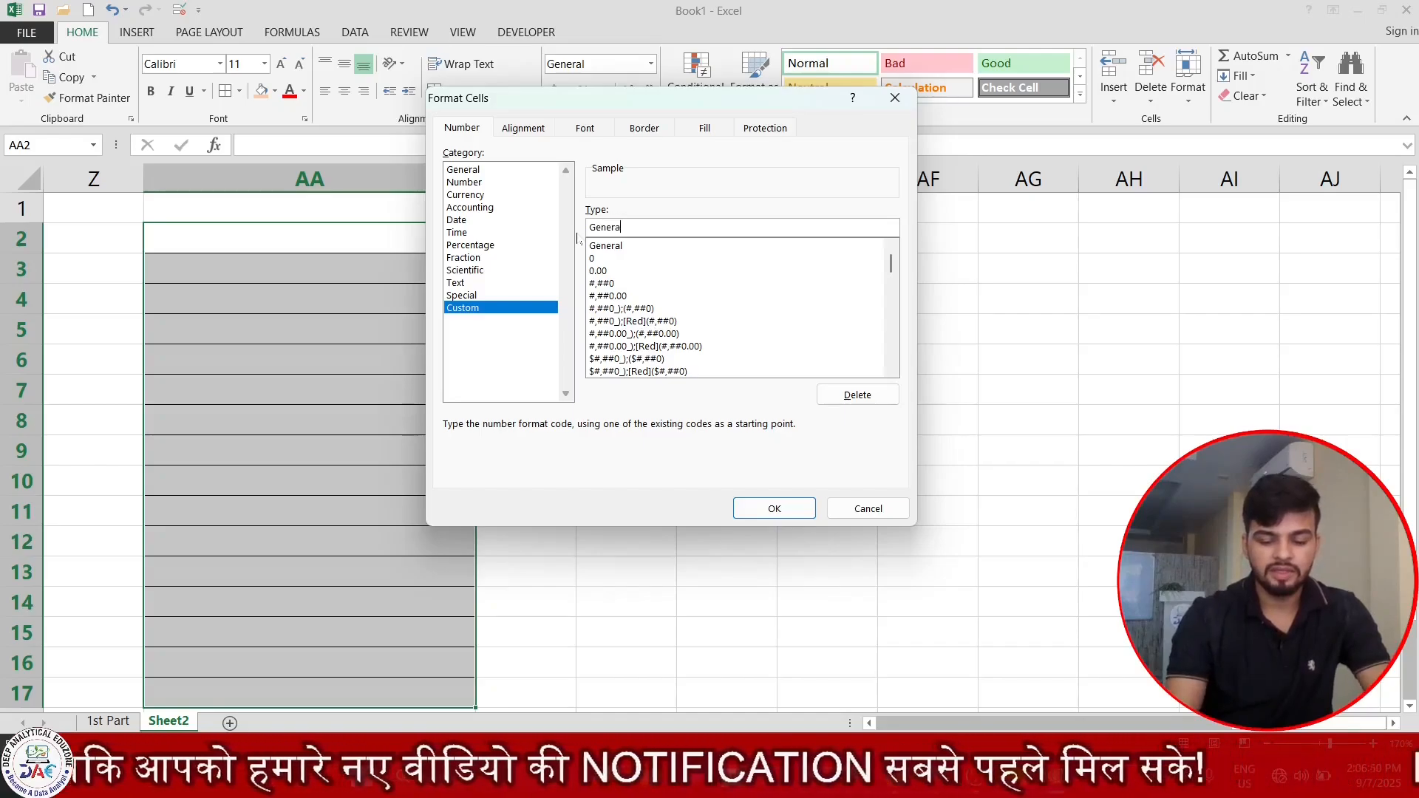
type("l;")
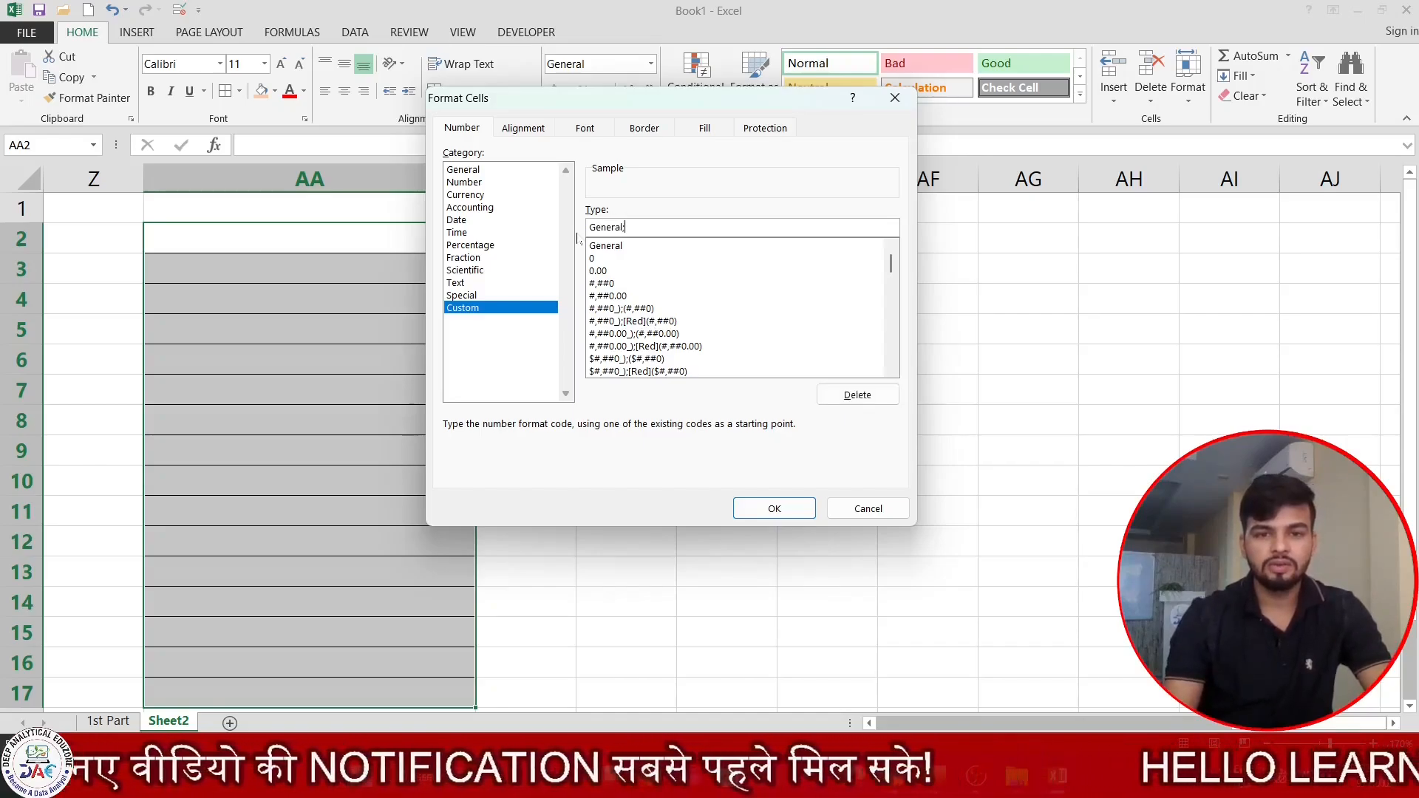
type("Genreal;")
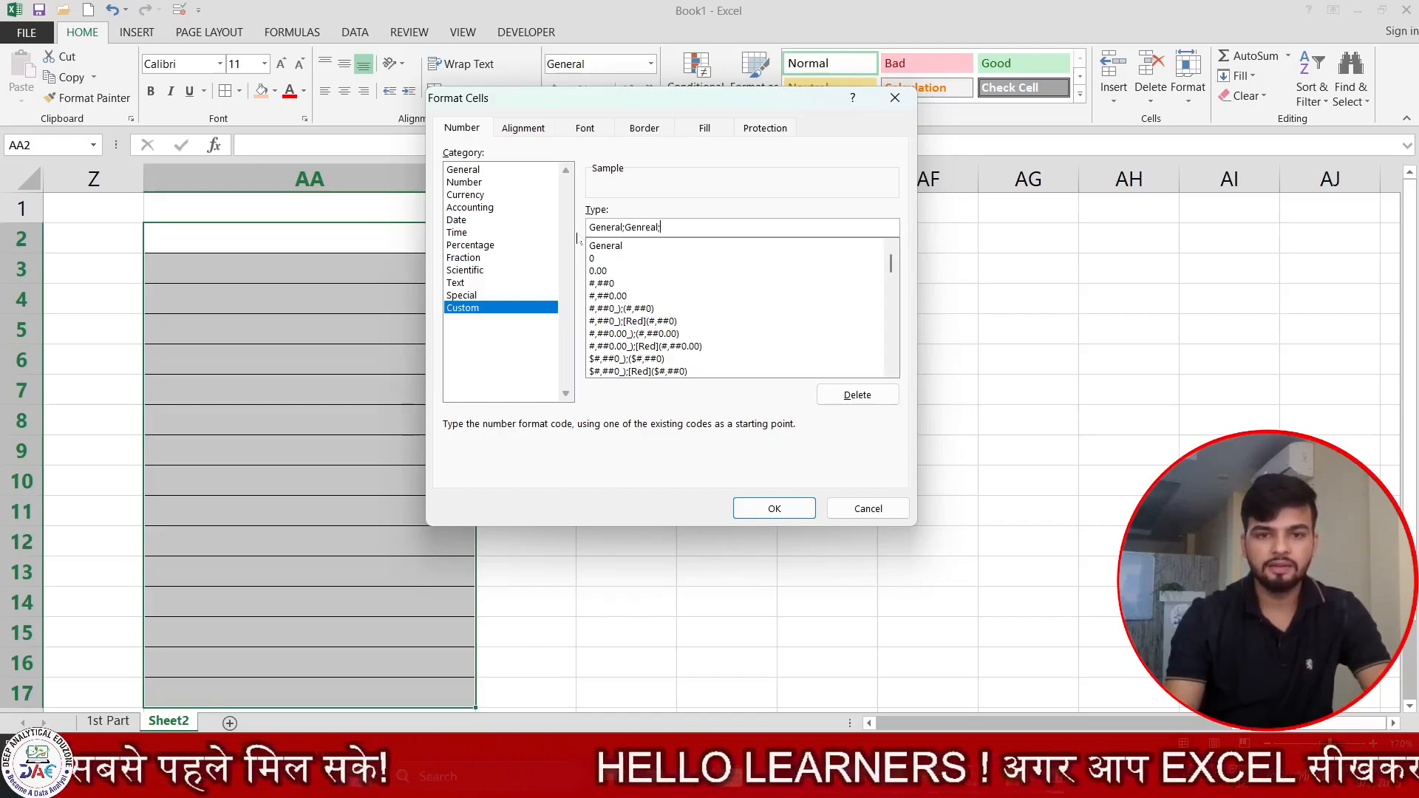
type("General")
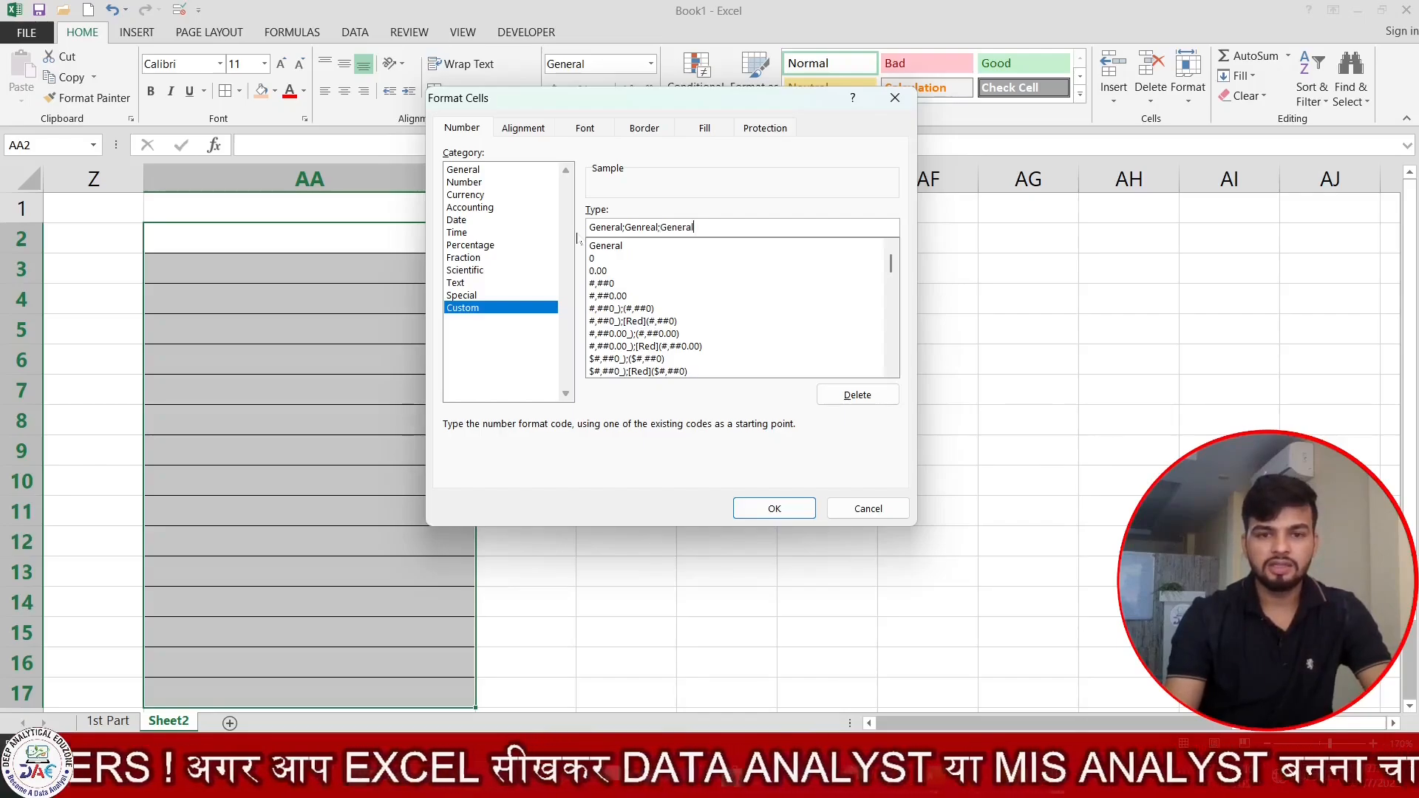
type(";Ge")
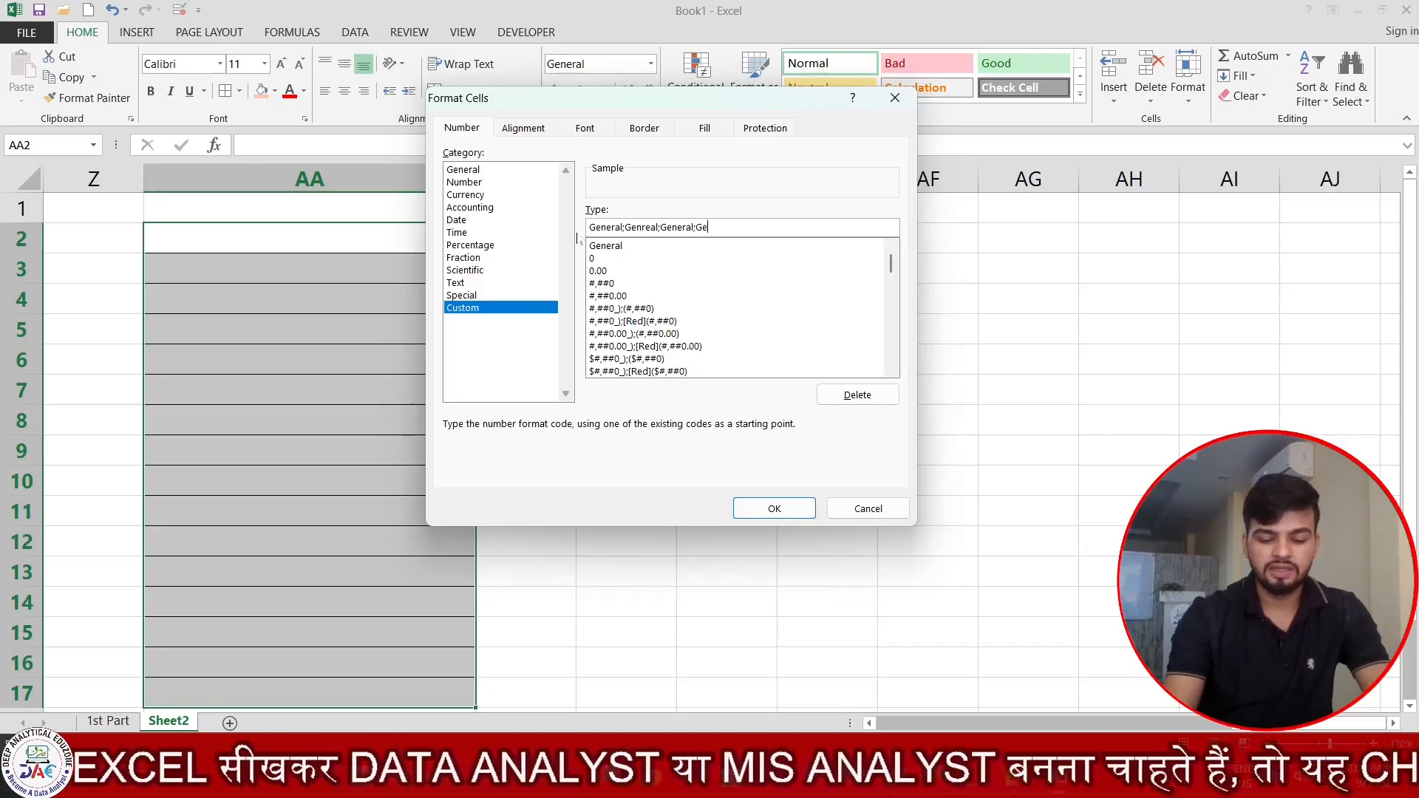
type("neral")
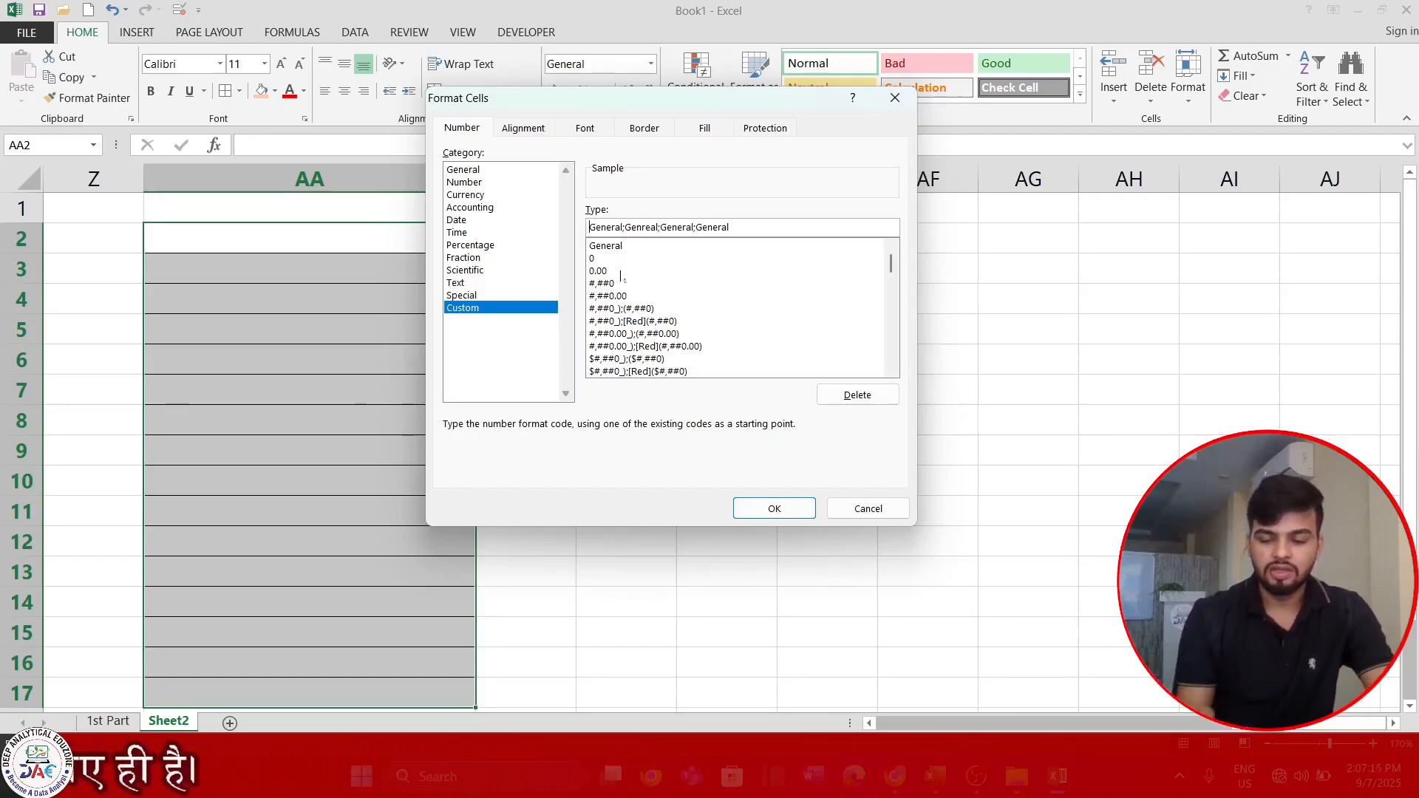
Add the colour code [Green] before the positive-number section and [Red] before the negative-number section of the custom format.
type("[")
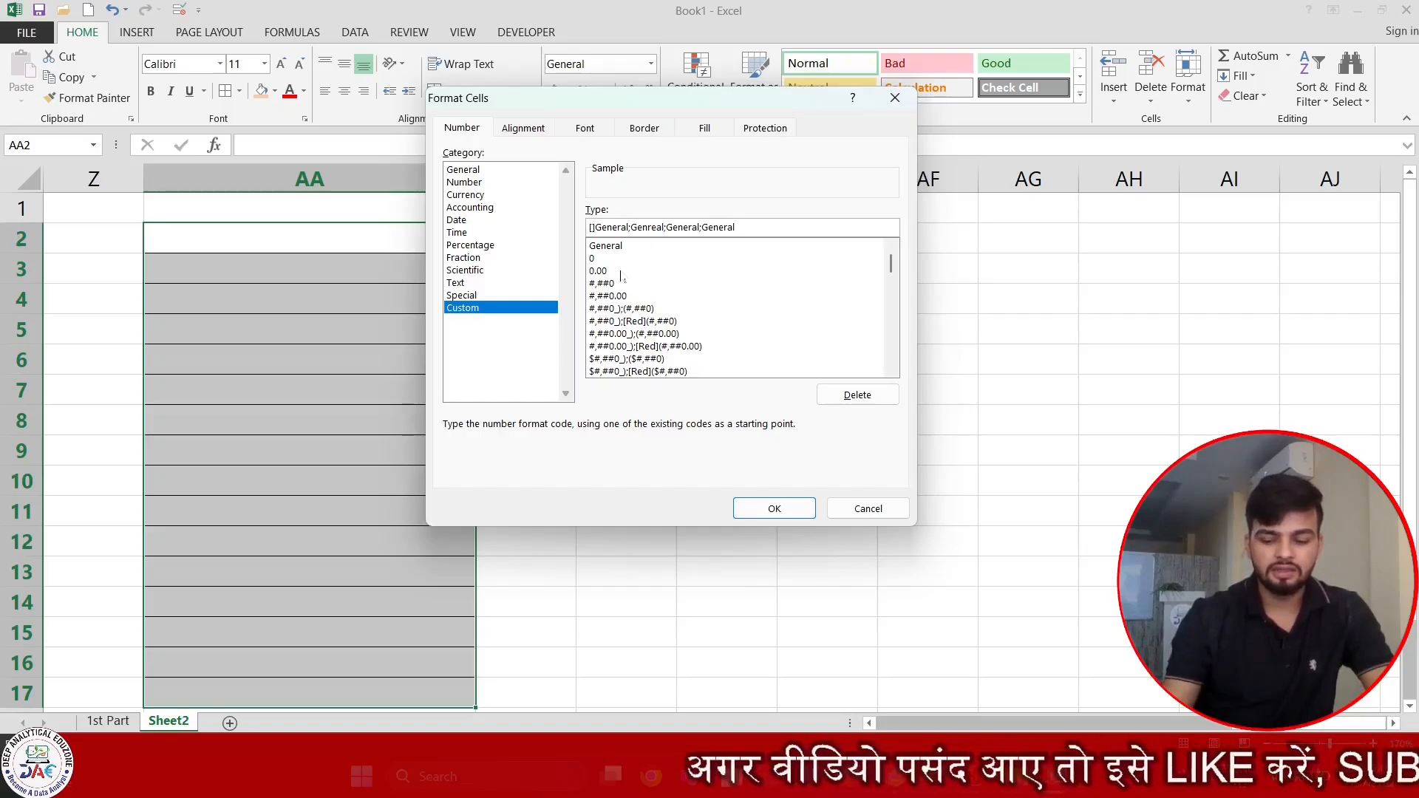
type("reeen")
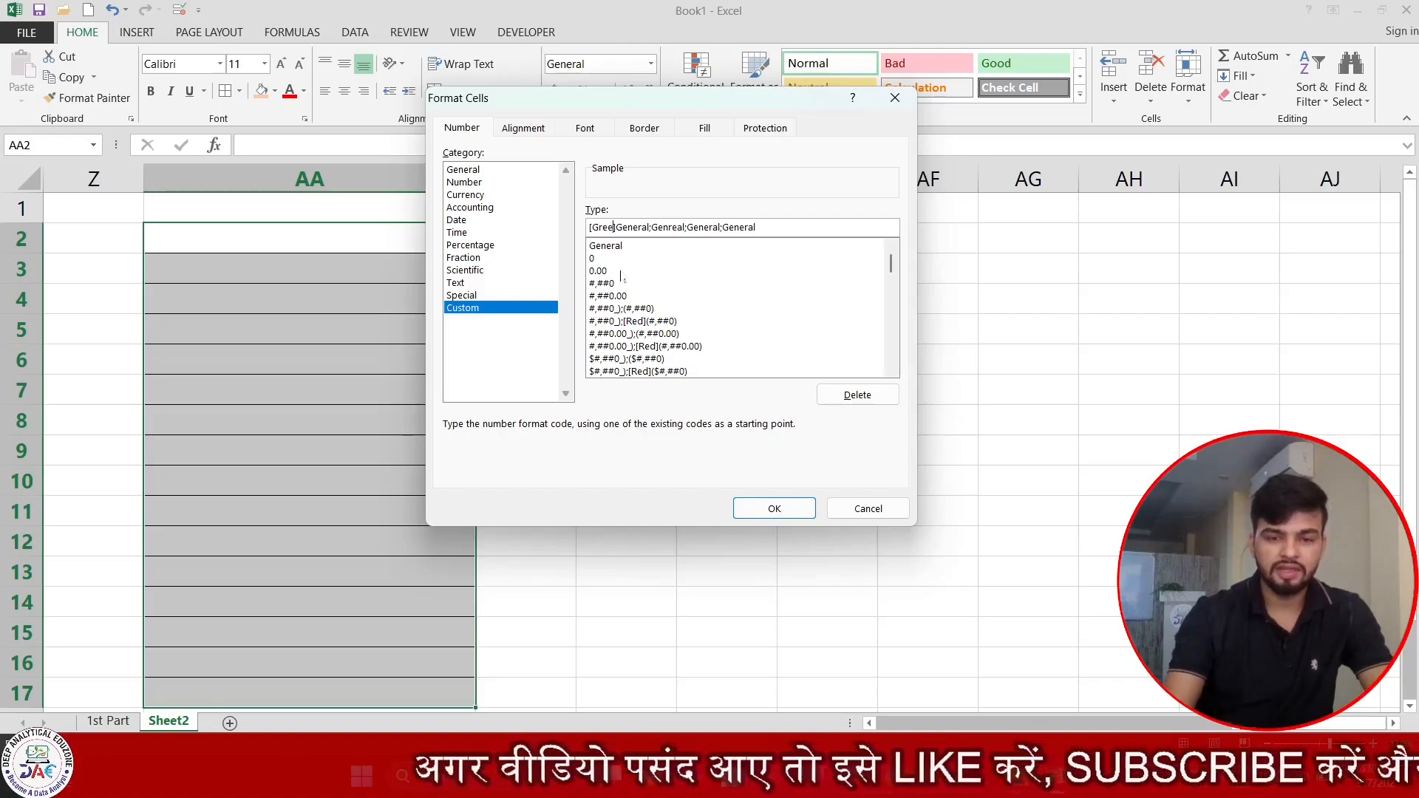
key("BackSpace")
key("BackSpace")
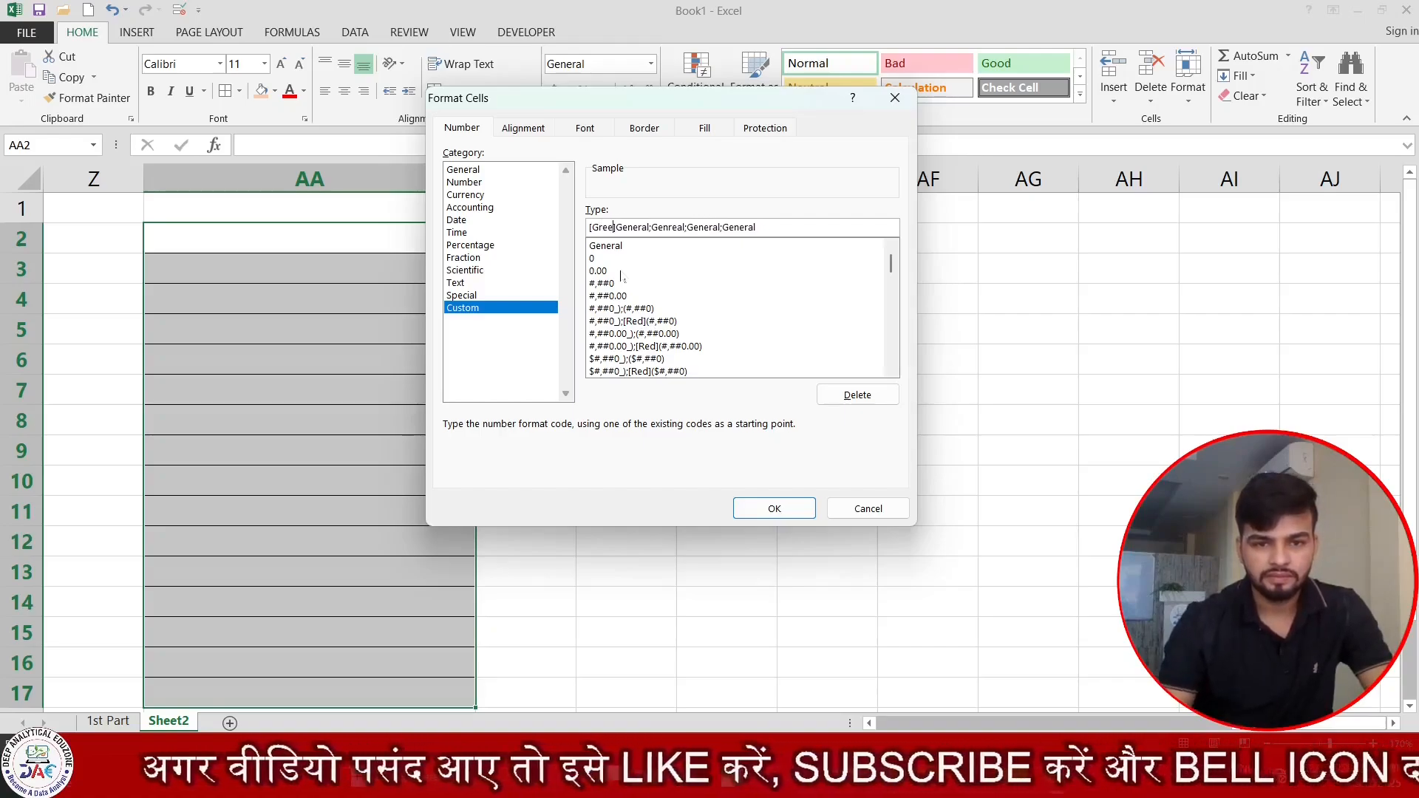
type("n")
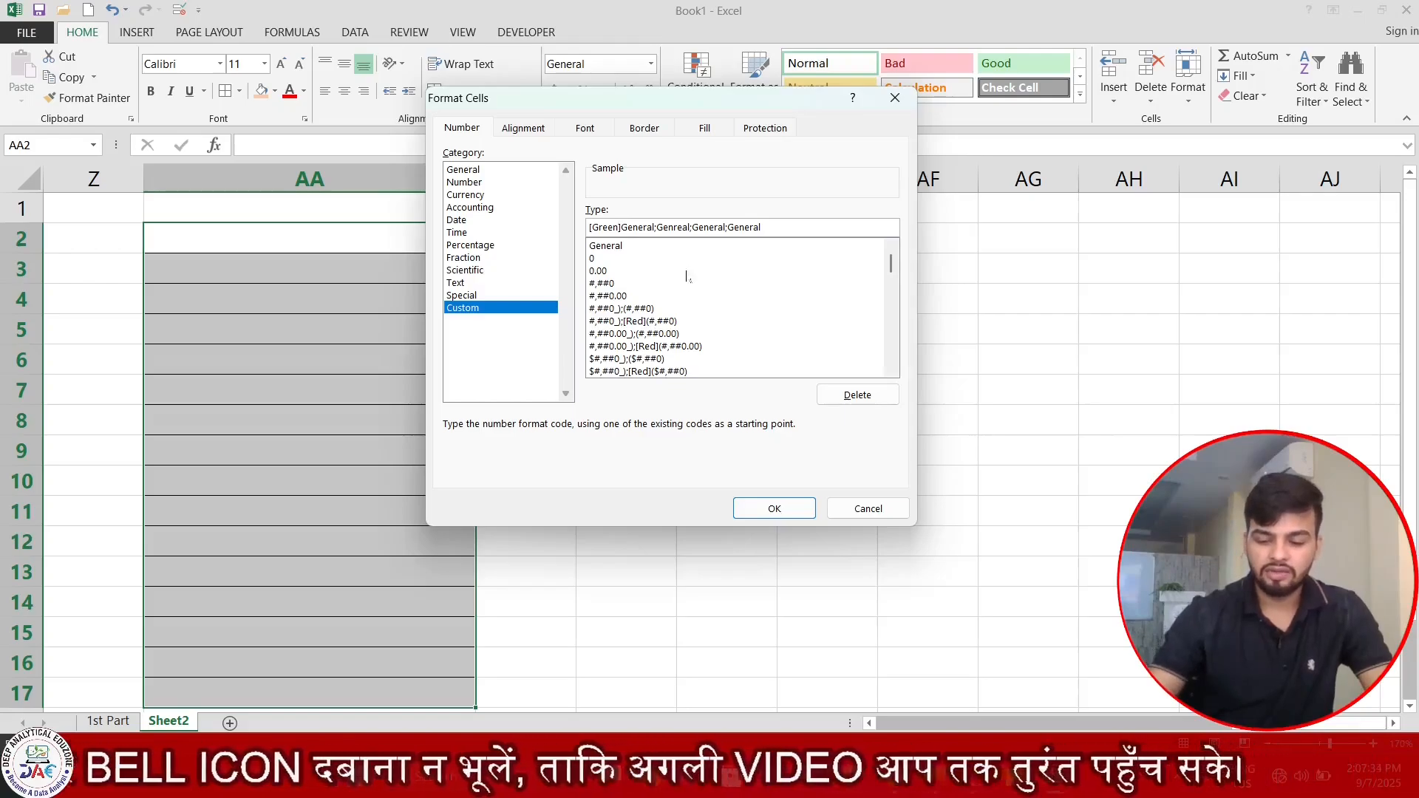
type("[]")
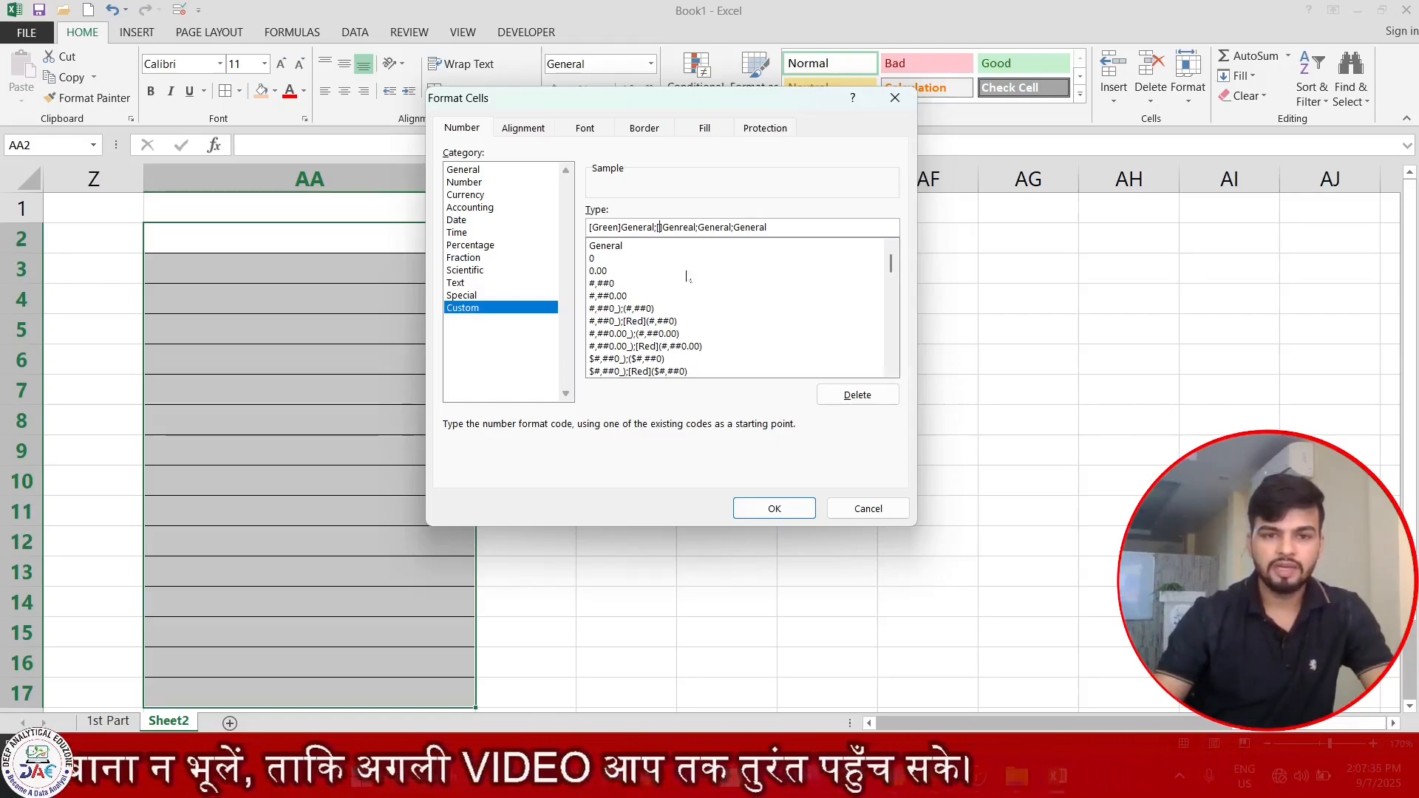
type("Red")
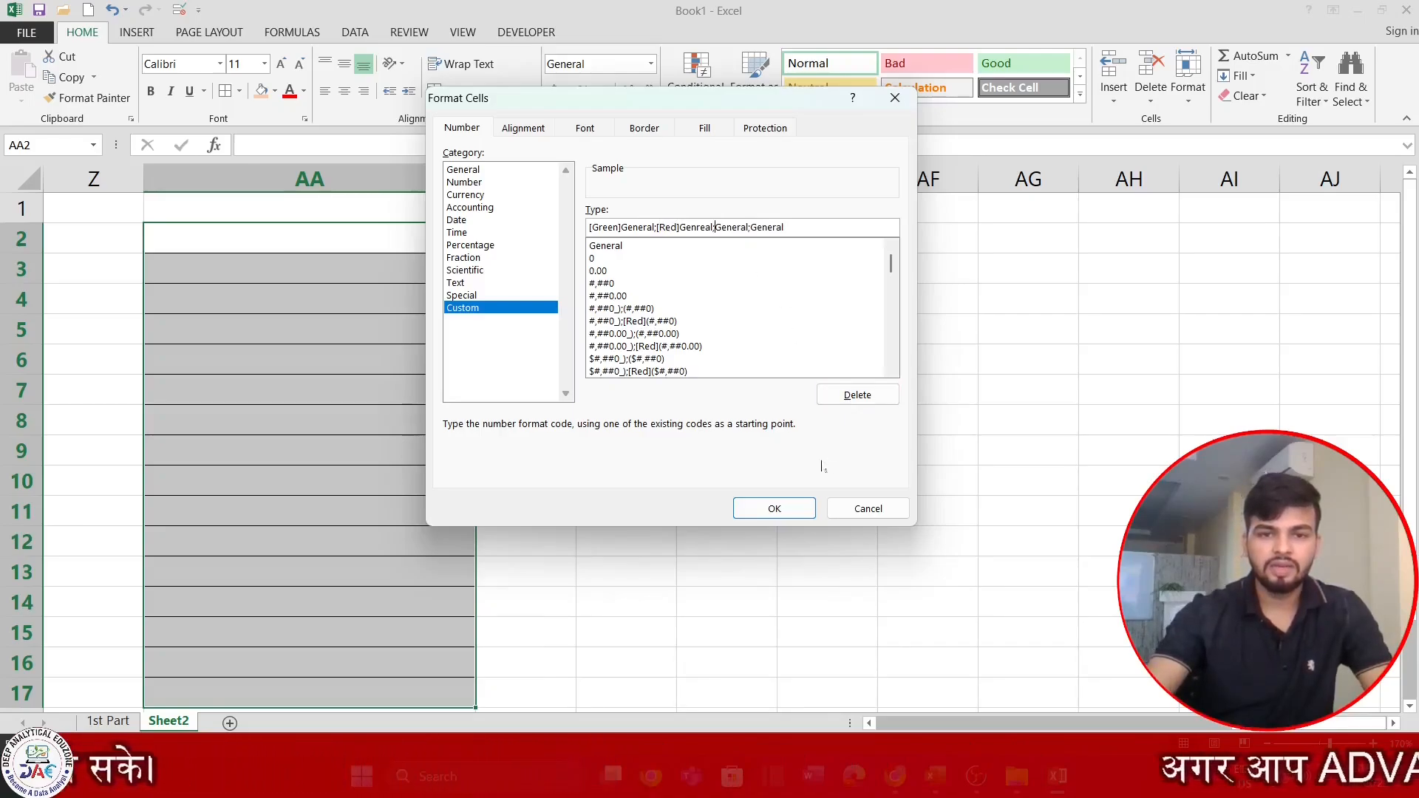
Insert the bracketed text [Zero not Excepeted"] before General in the zero section of the format code.
type("[]")
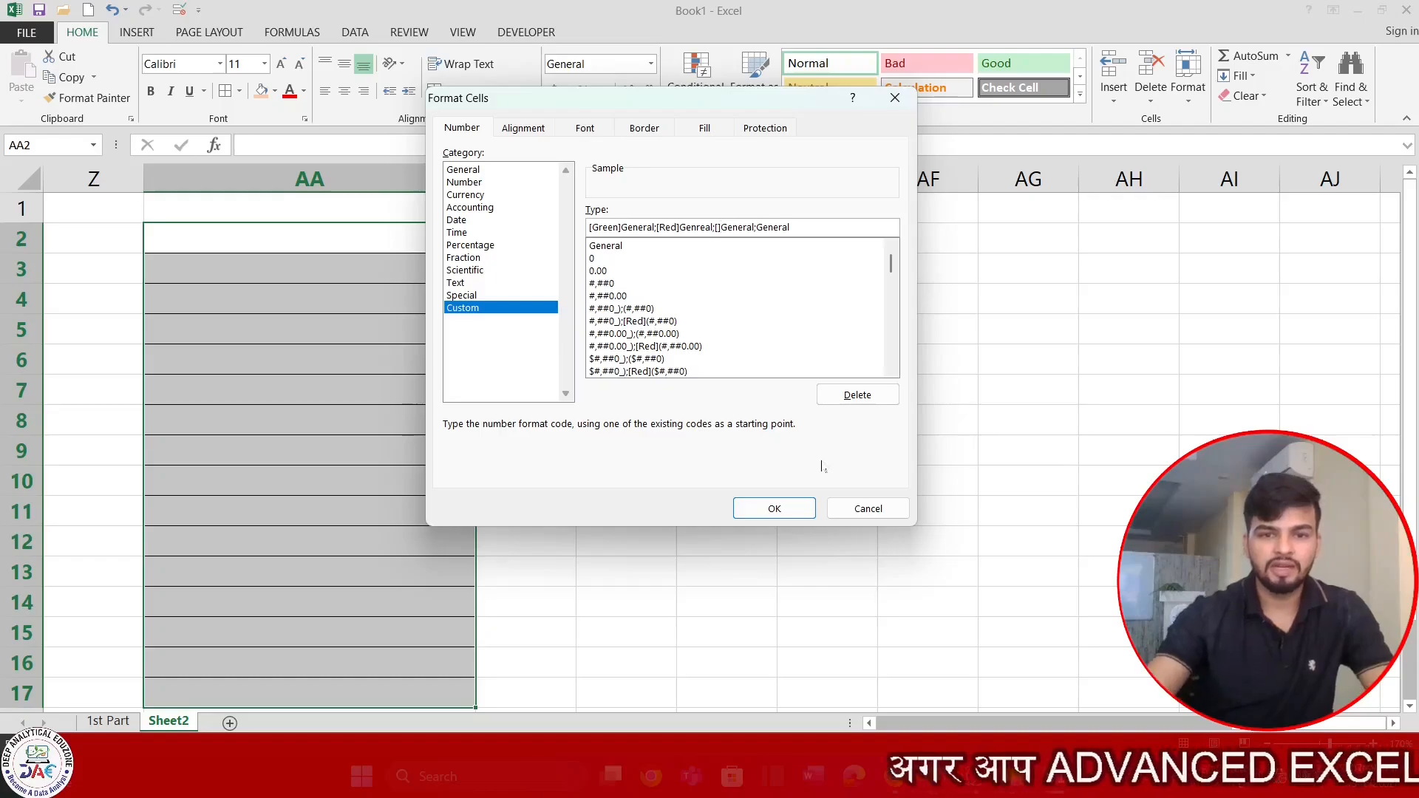
key("Left")
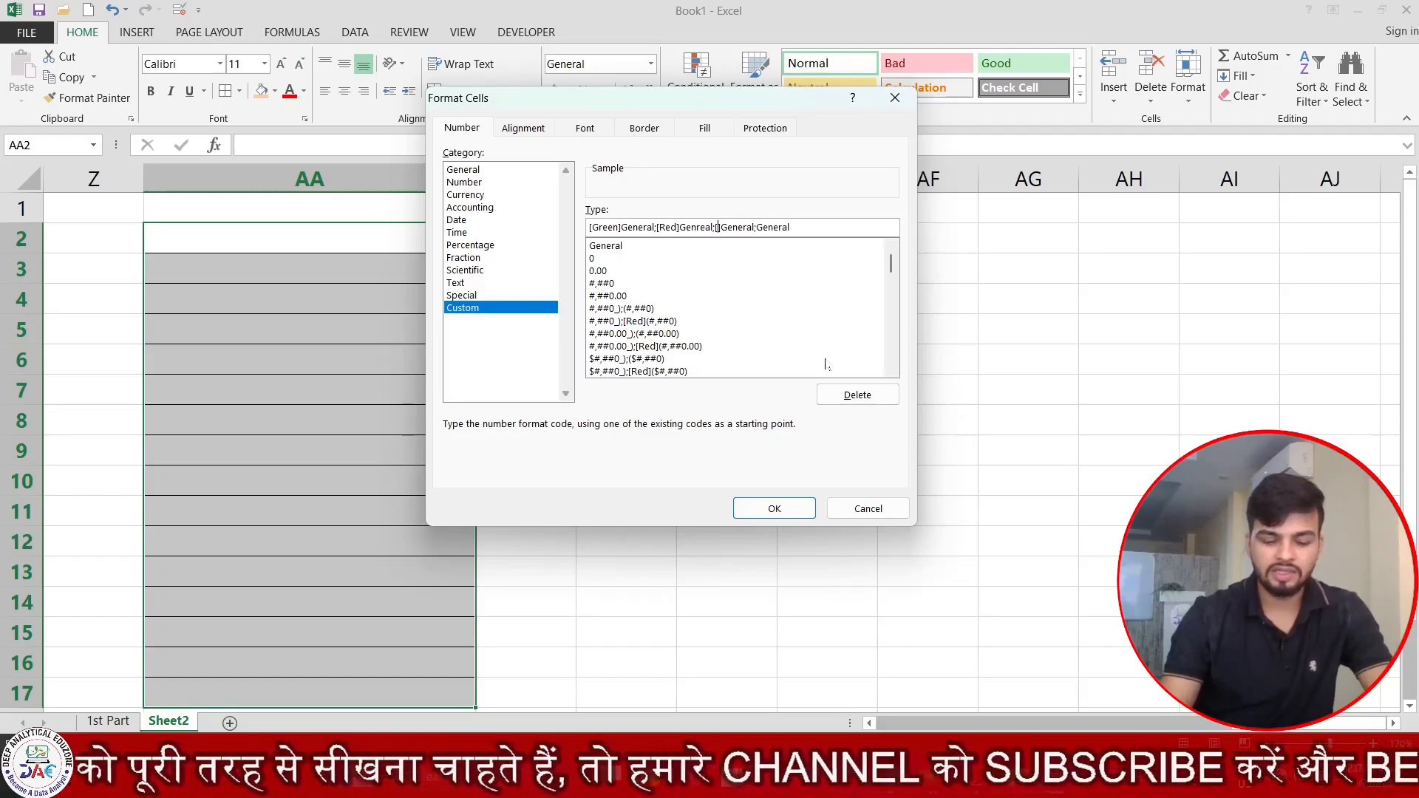
type("Zero")
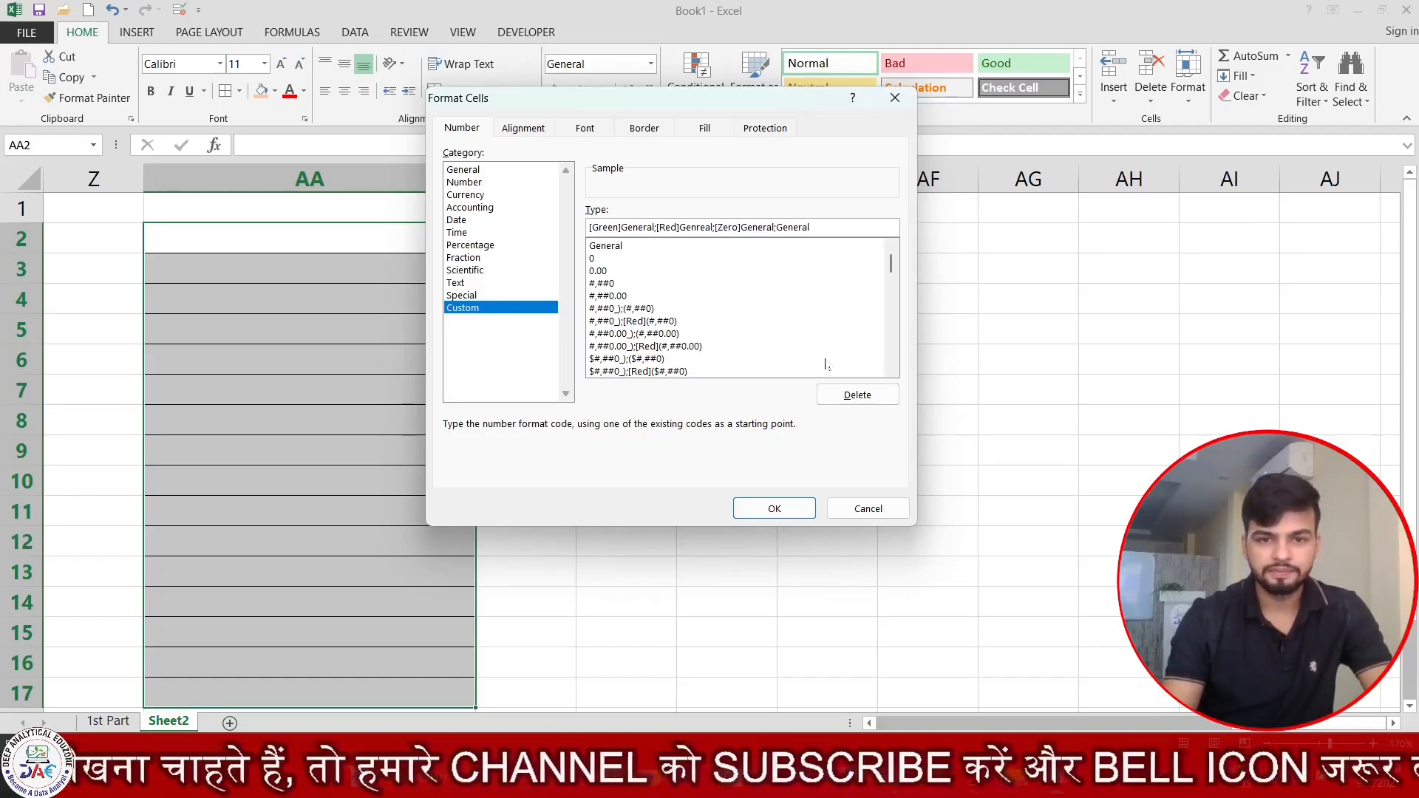
type(" not ")
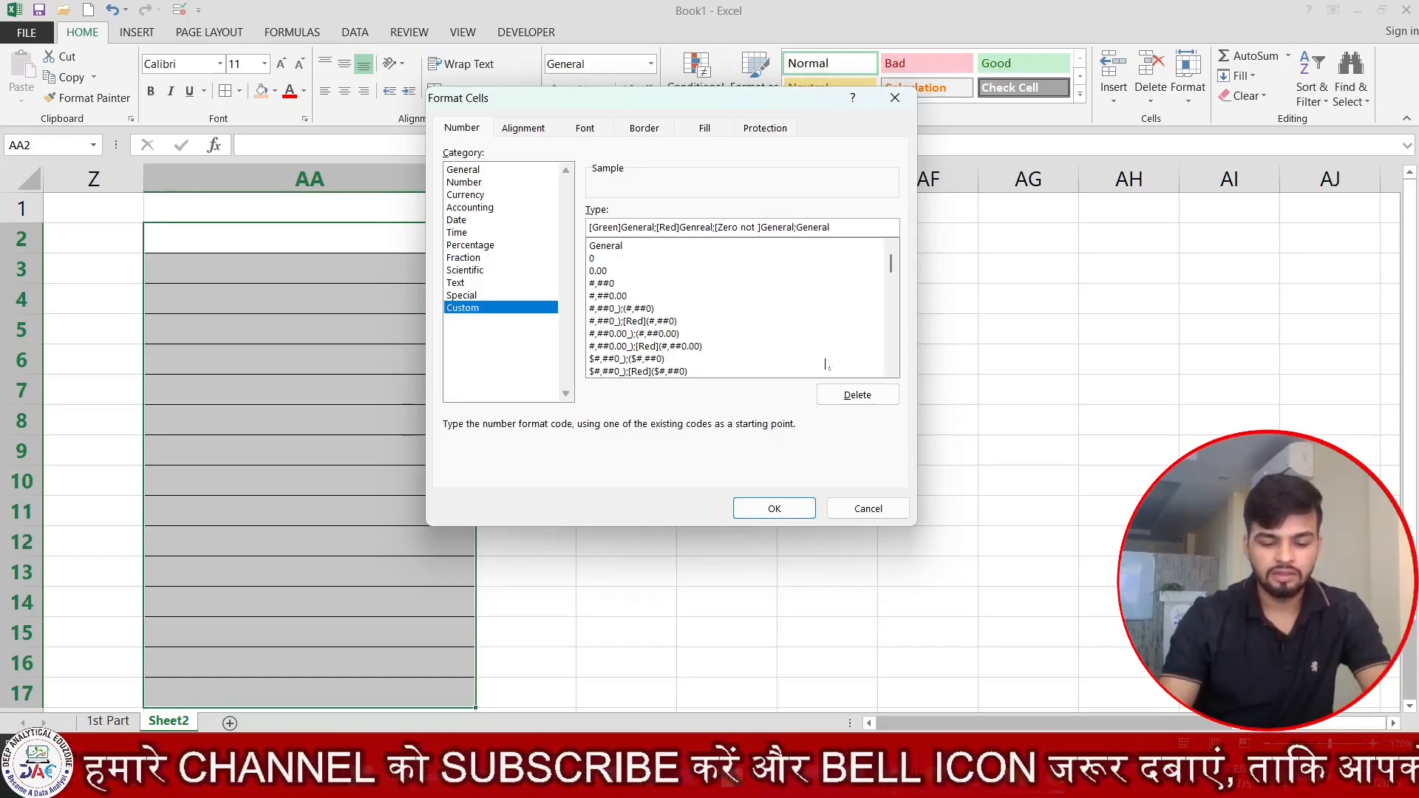
type("Excepe")
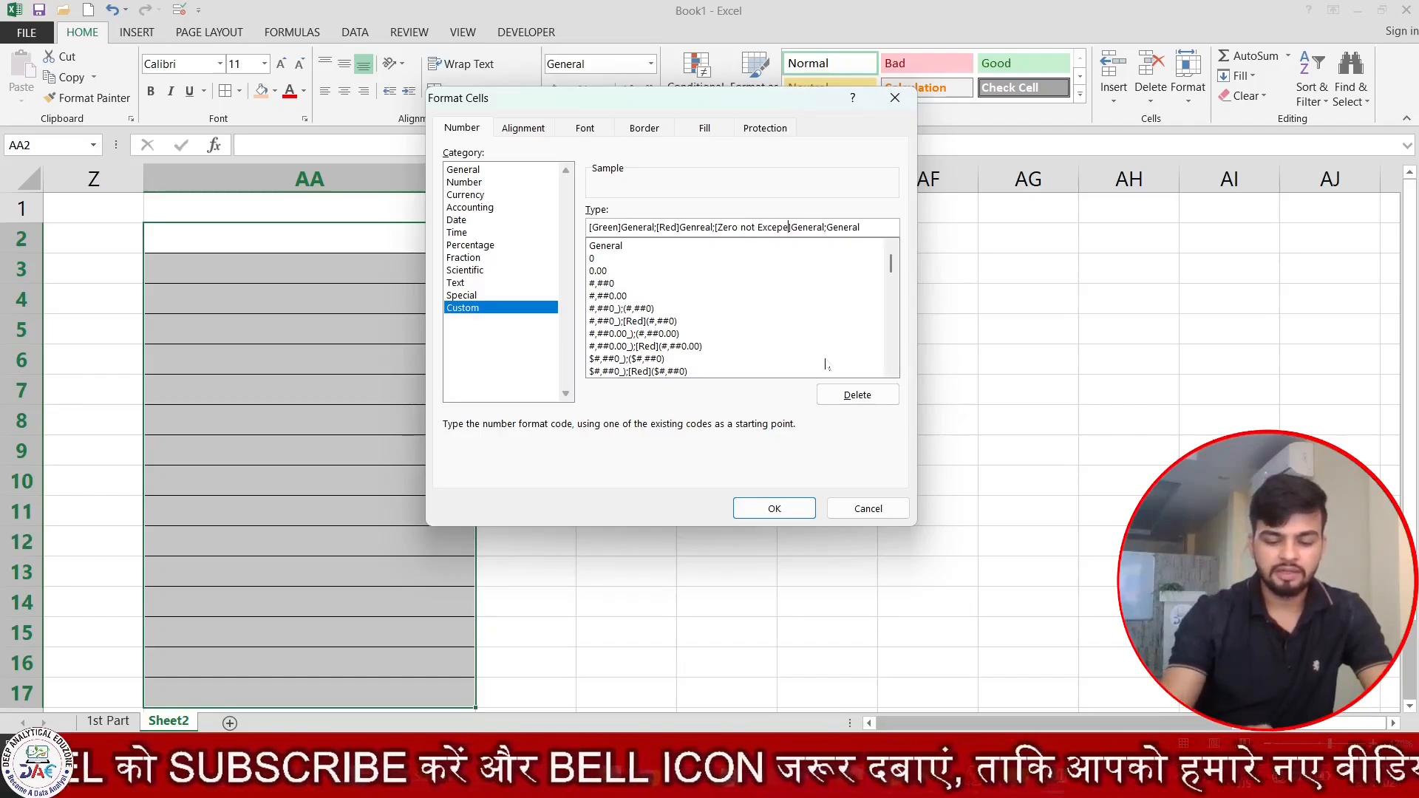
type("ted\"")
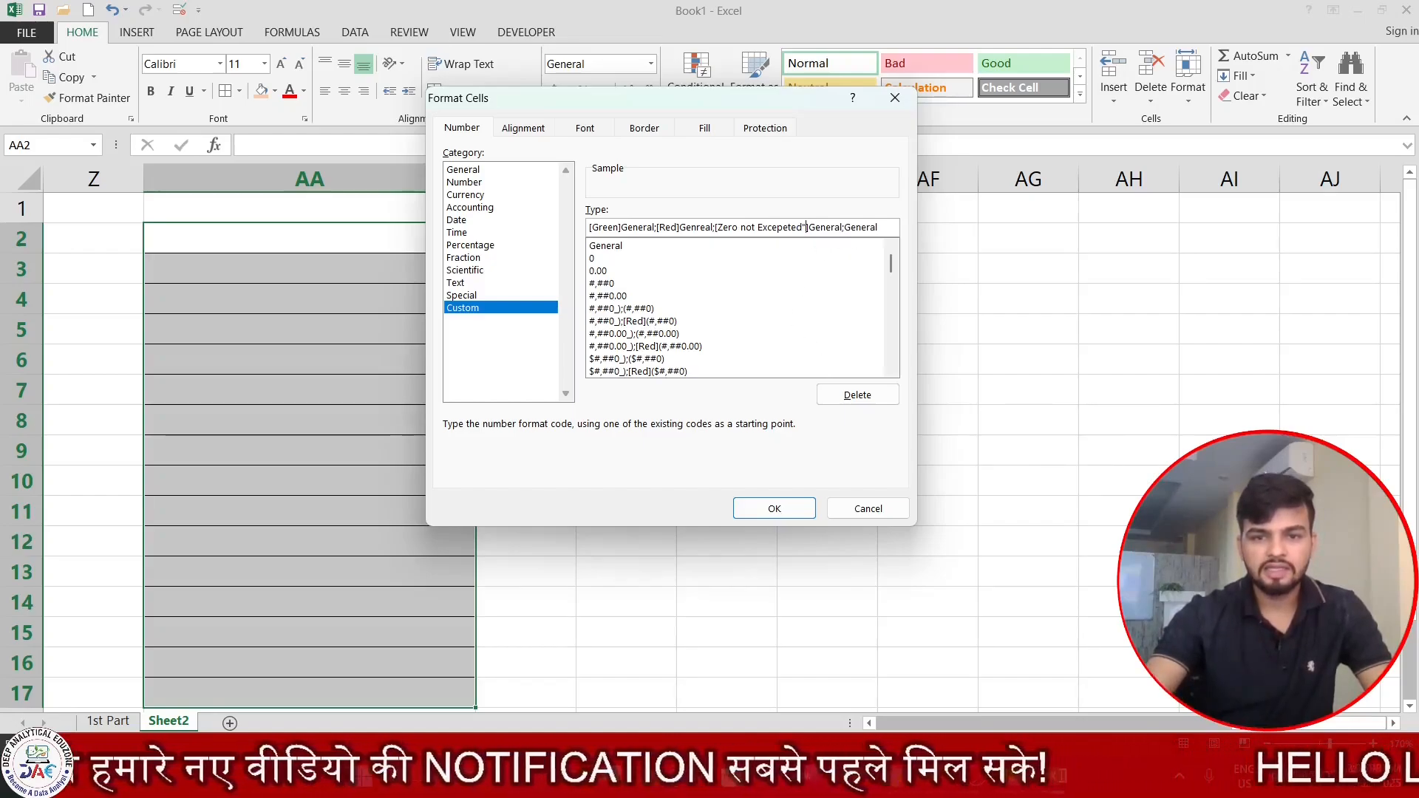
Add the colour code [Blue] before the text section and try to apply the custom format to AA2:AA17.
left_click(844, 228)
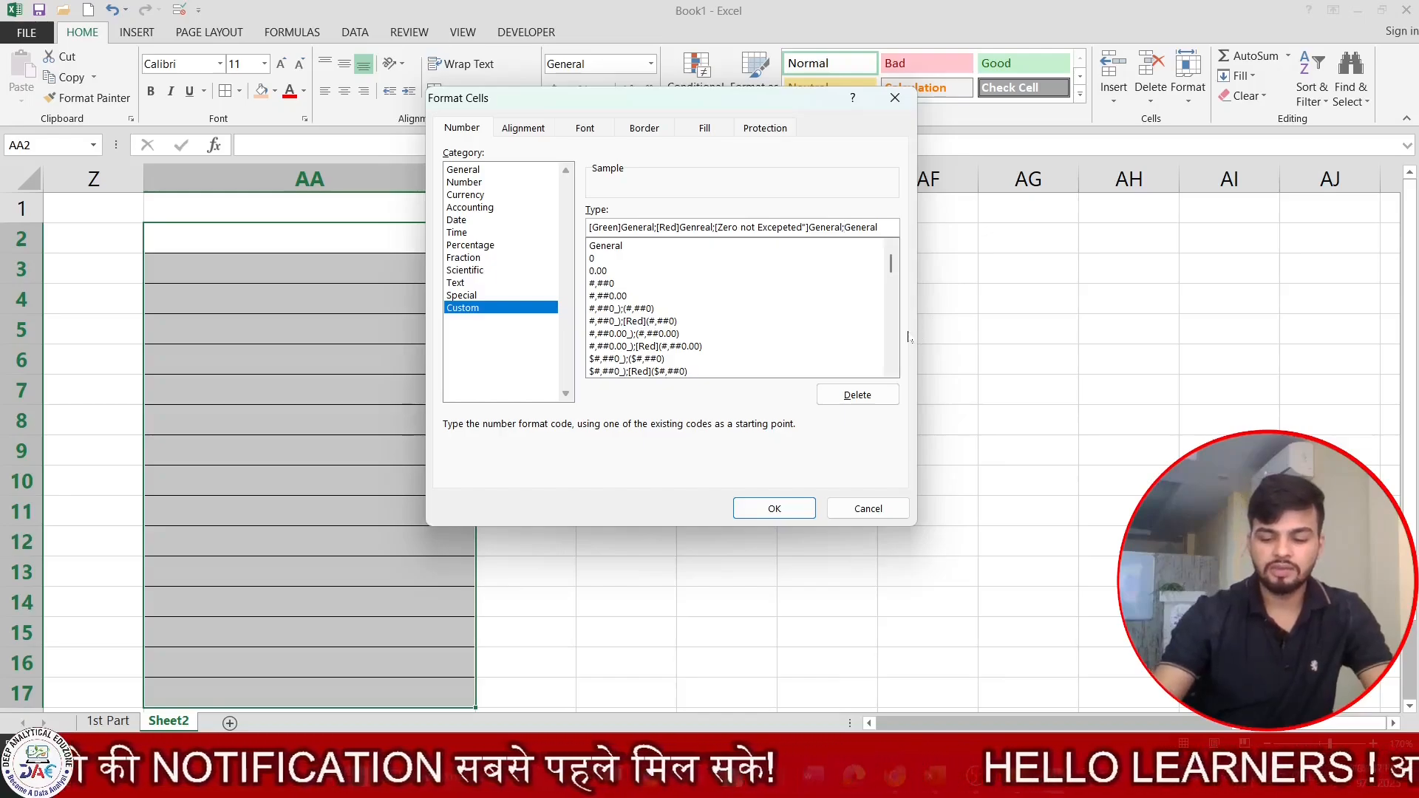
type("[]")
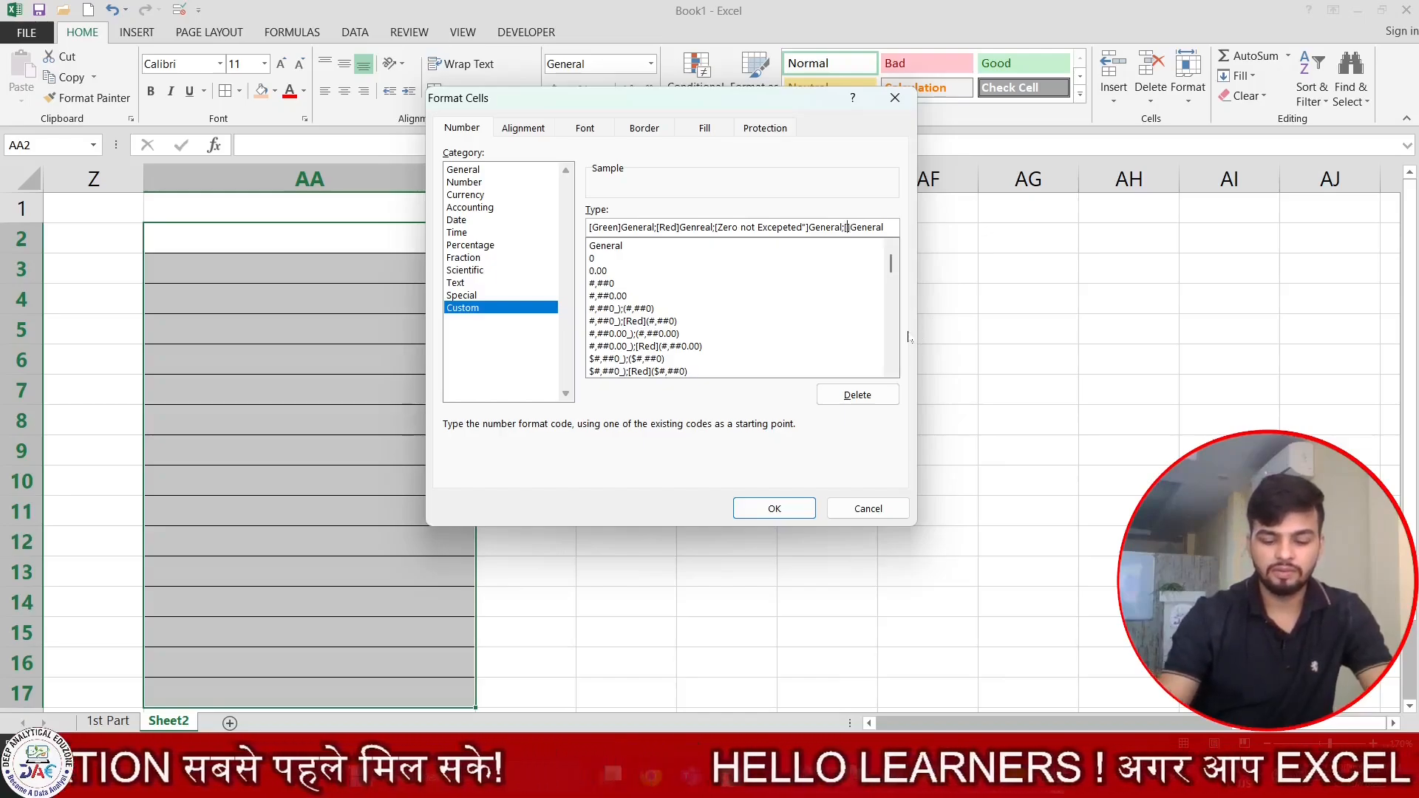
type("Blue")
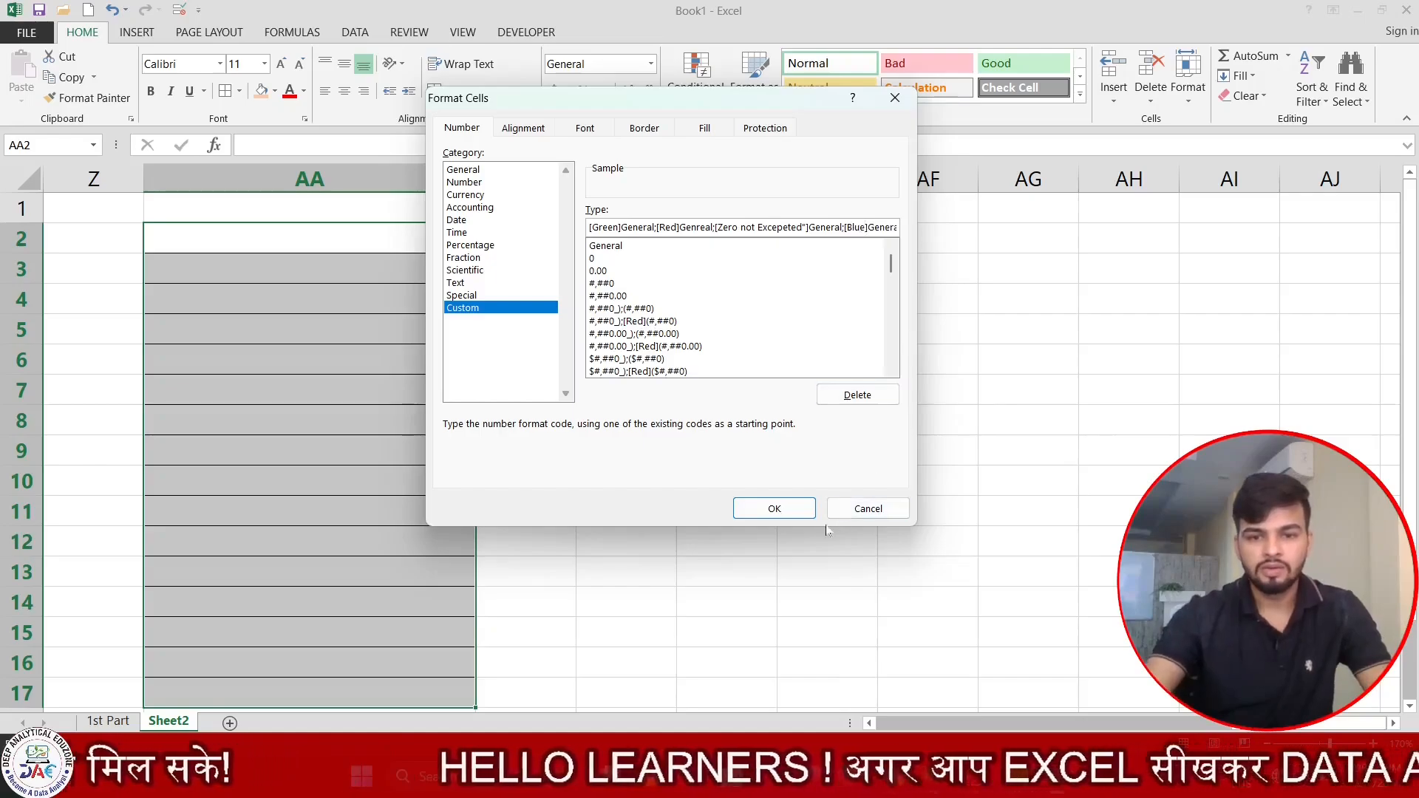
left_click(774, 509)
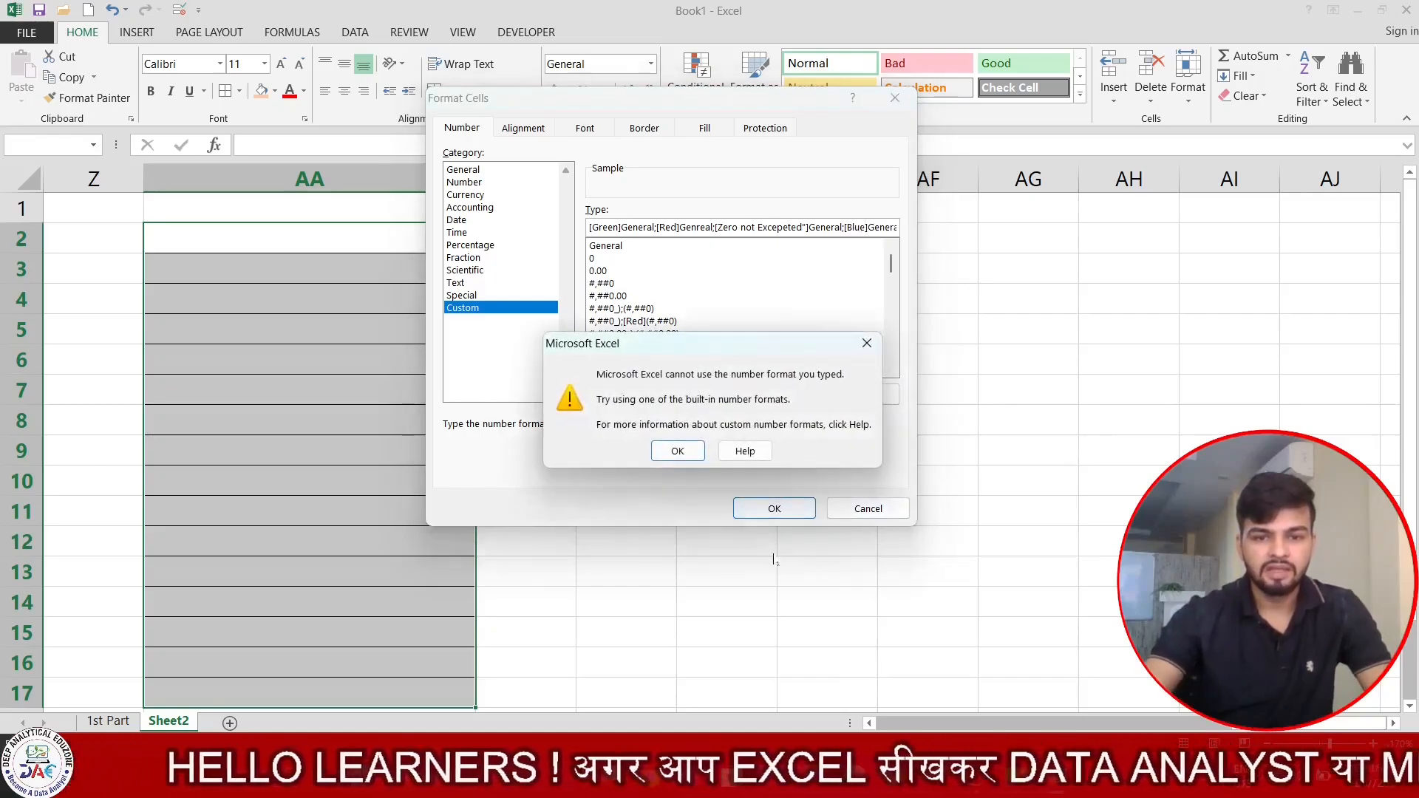
left_click(677, 451)
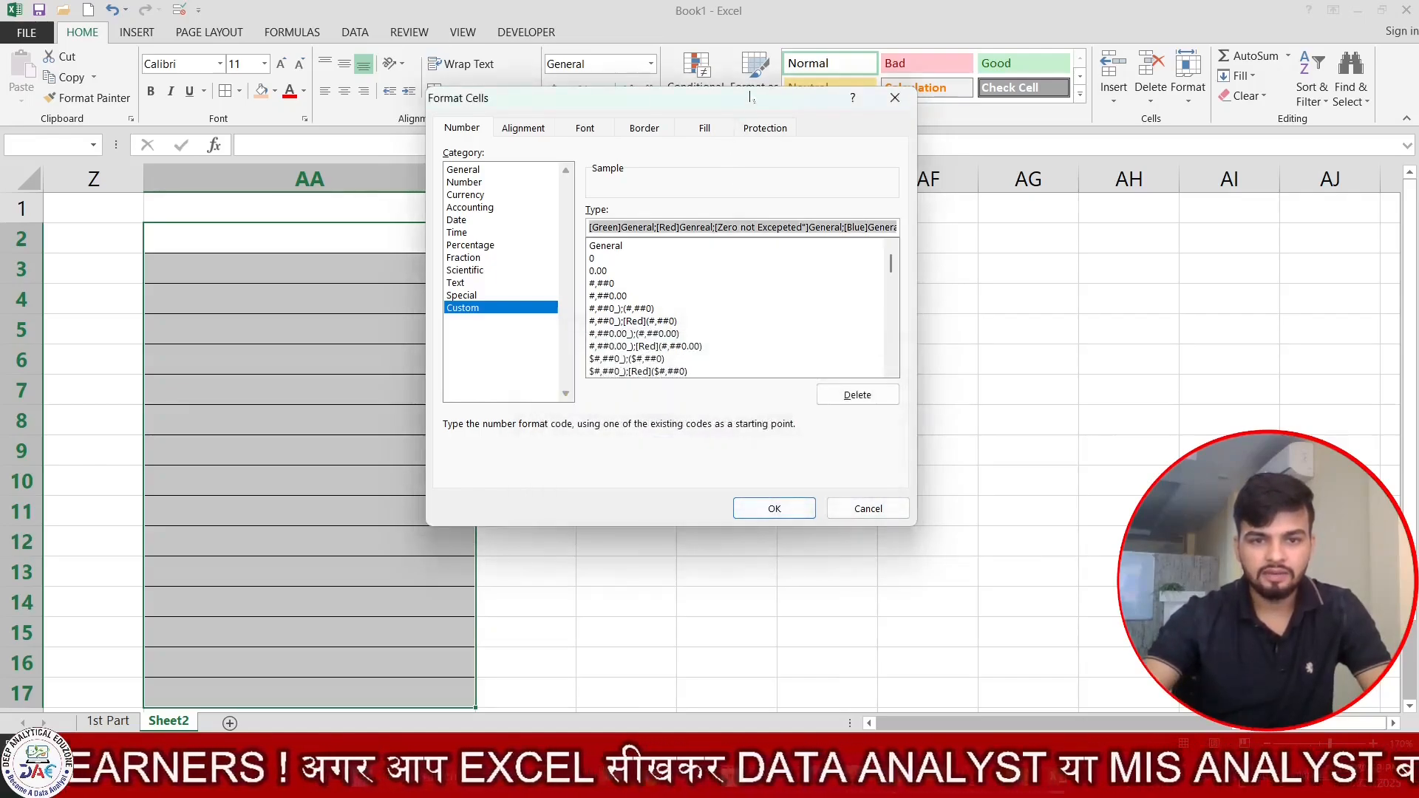
Enclose the zero section's message in quotation marks as ["Zero not Excepeted"] and try to apply the custom format again.
left_click_drag(750, 97, 653, 128)
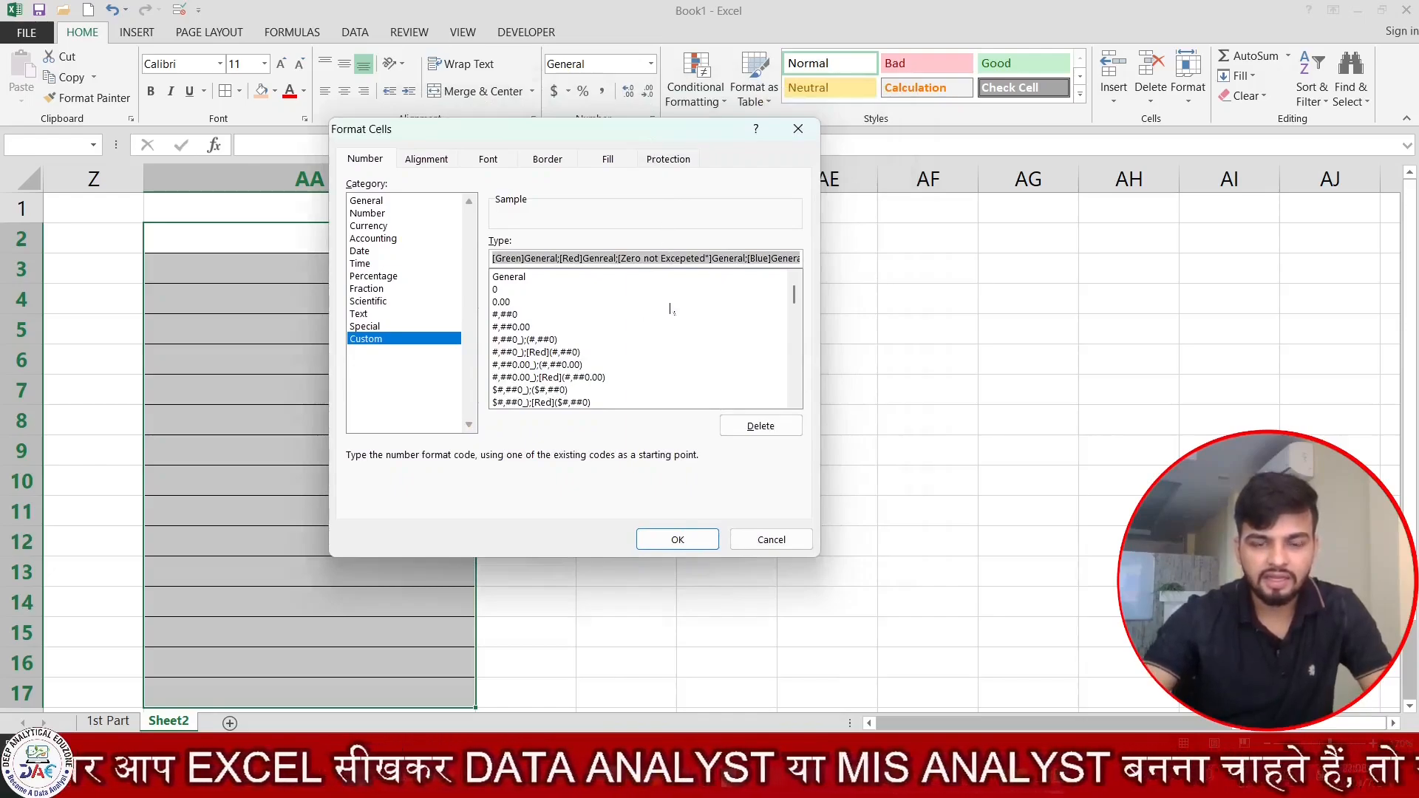
left_click(710, 258)
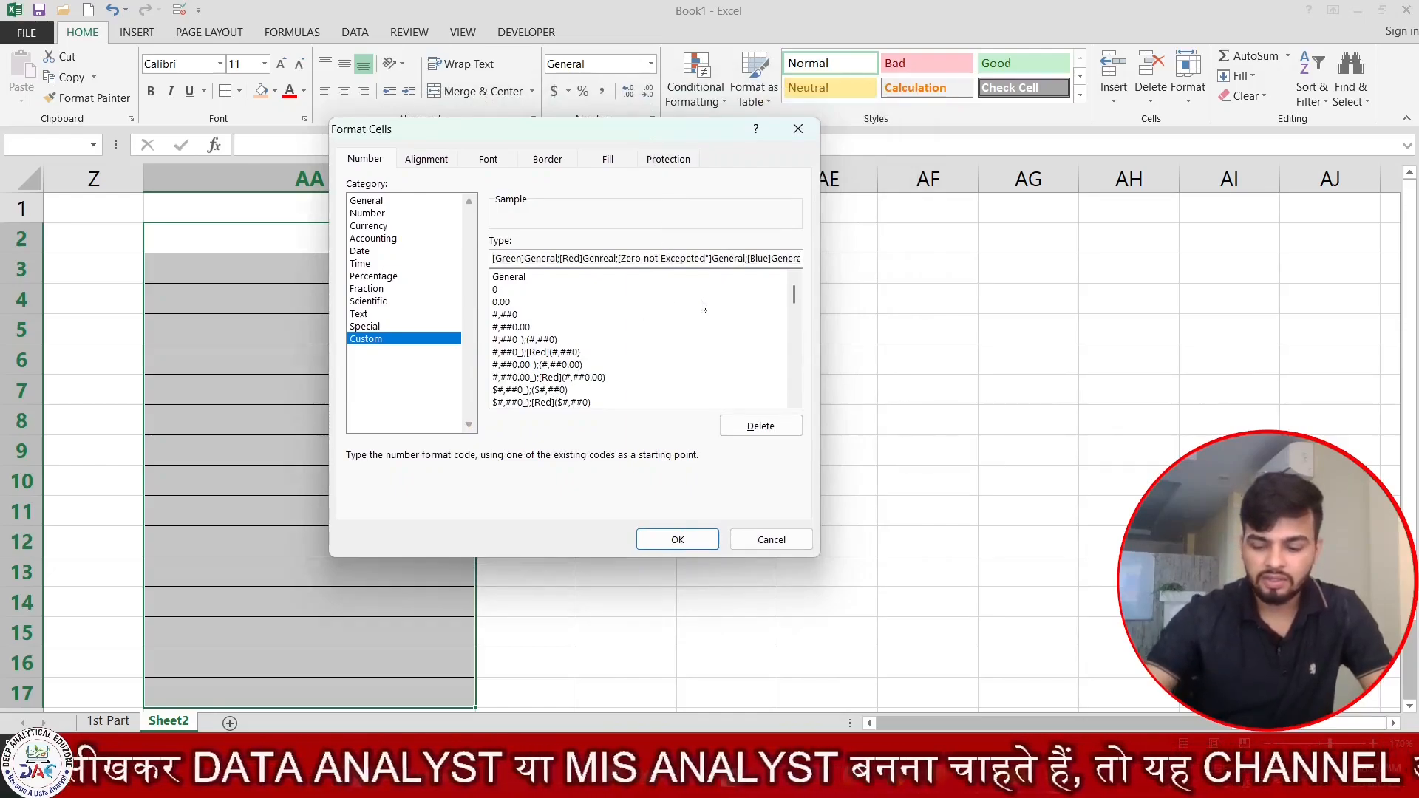
key("BackSpace")
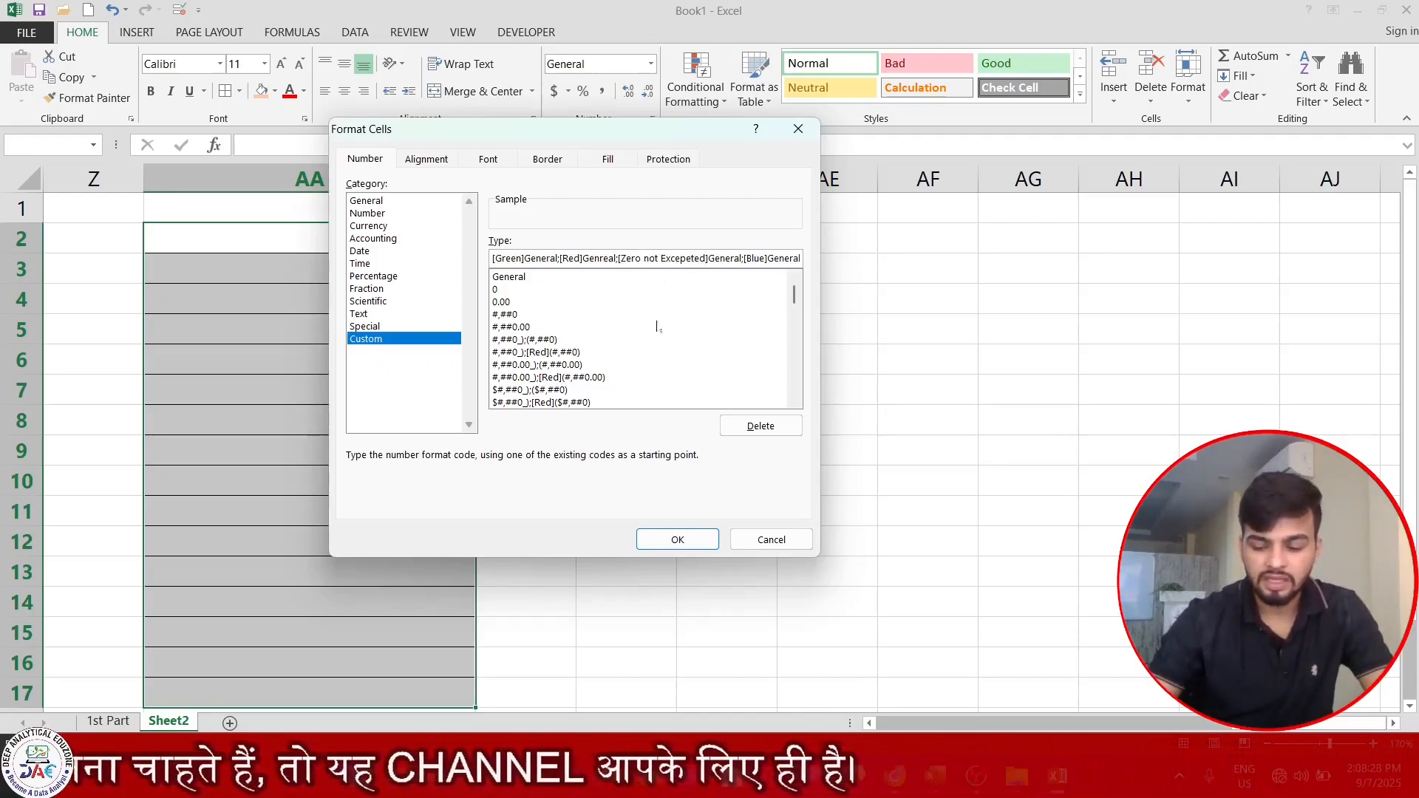
type("\"")
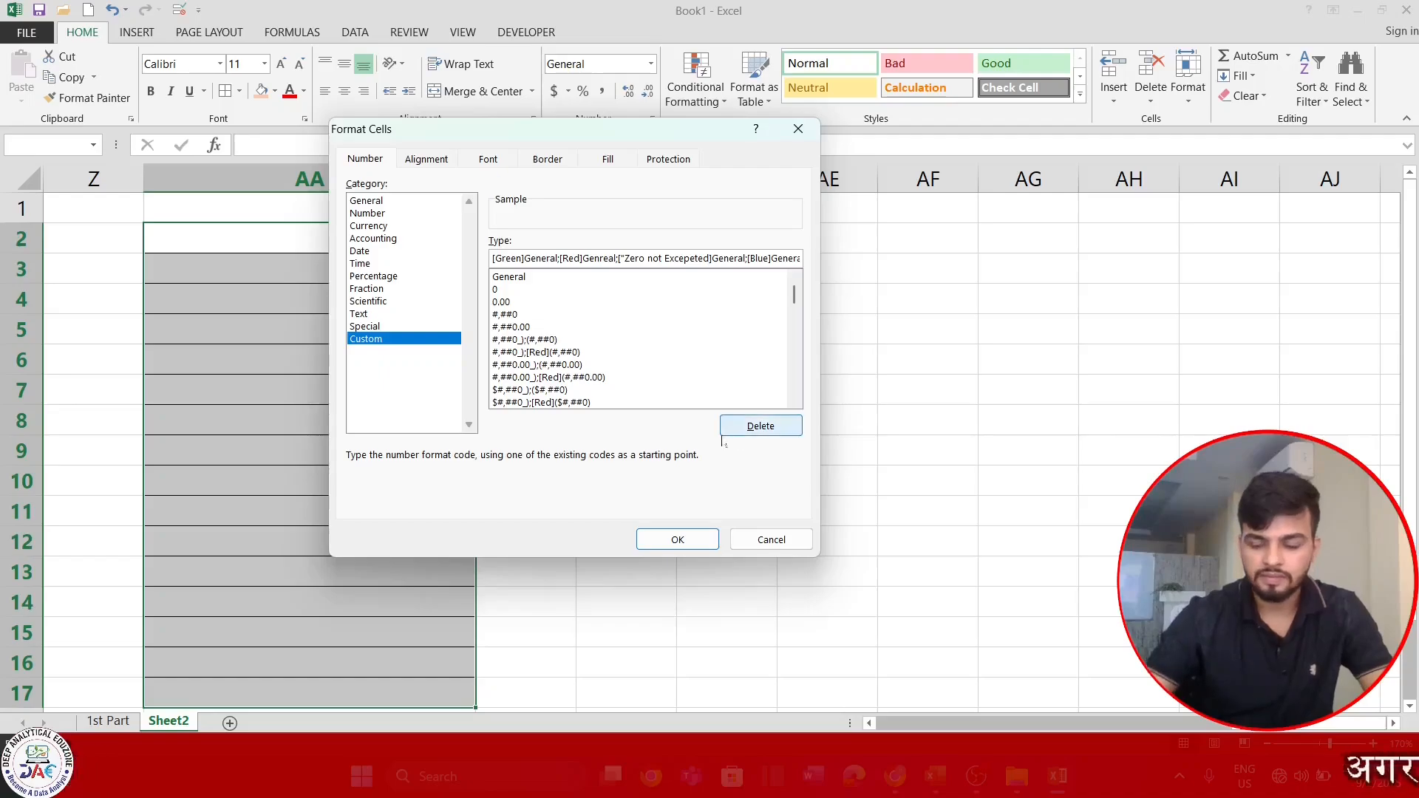
type("\"")
key("Return")
key("Return")
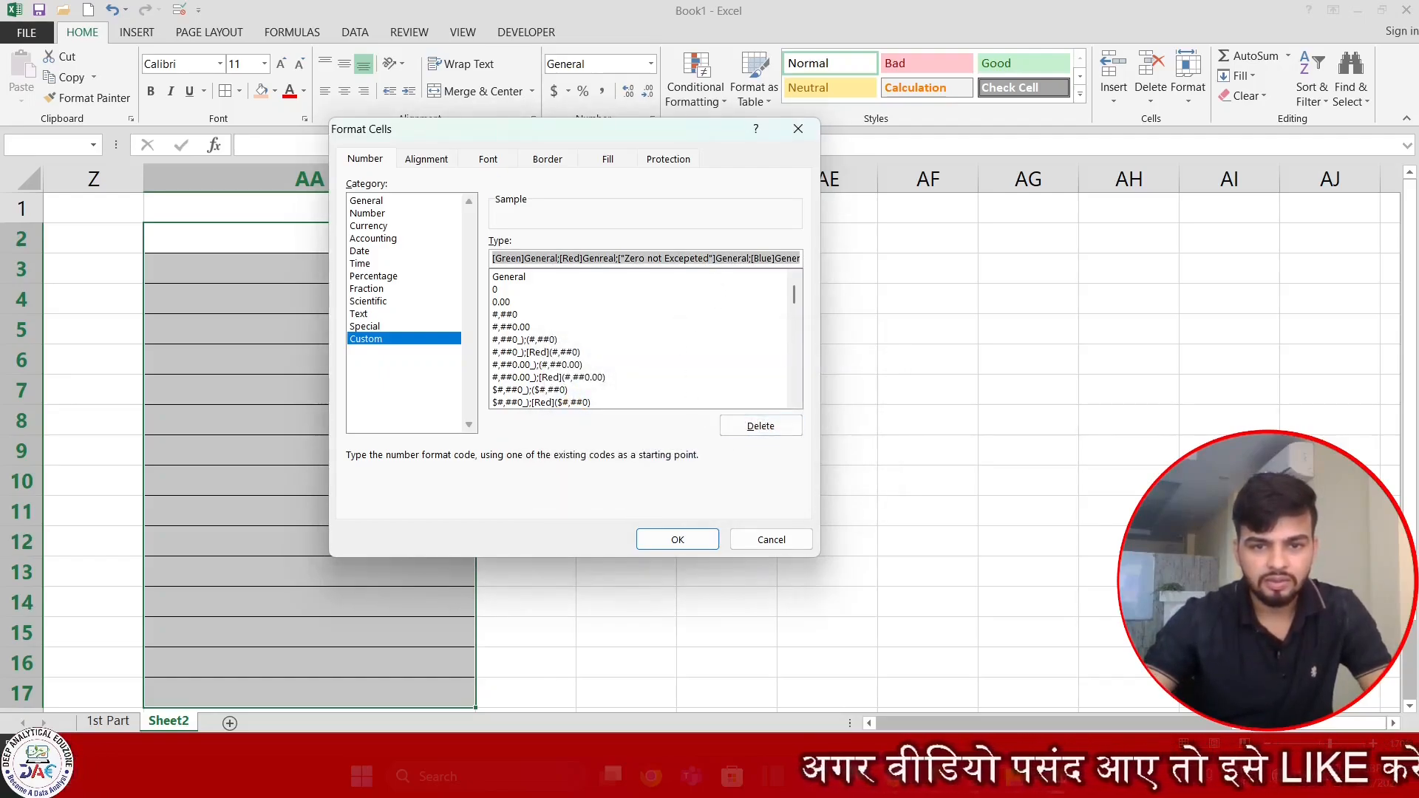
Remove the closing quotation mark after Excepeted in the zero section of the format code.
left_click(711, 259)
key("BackSpace")
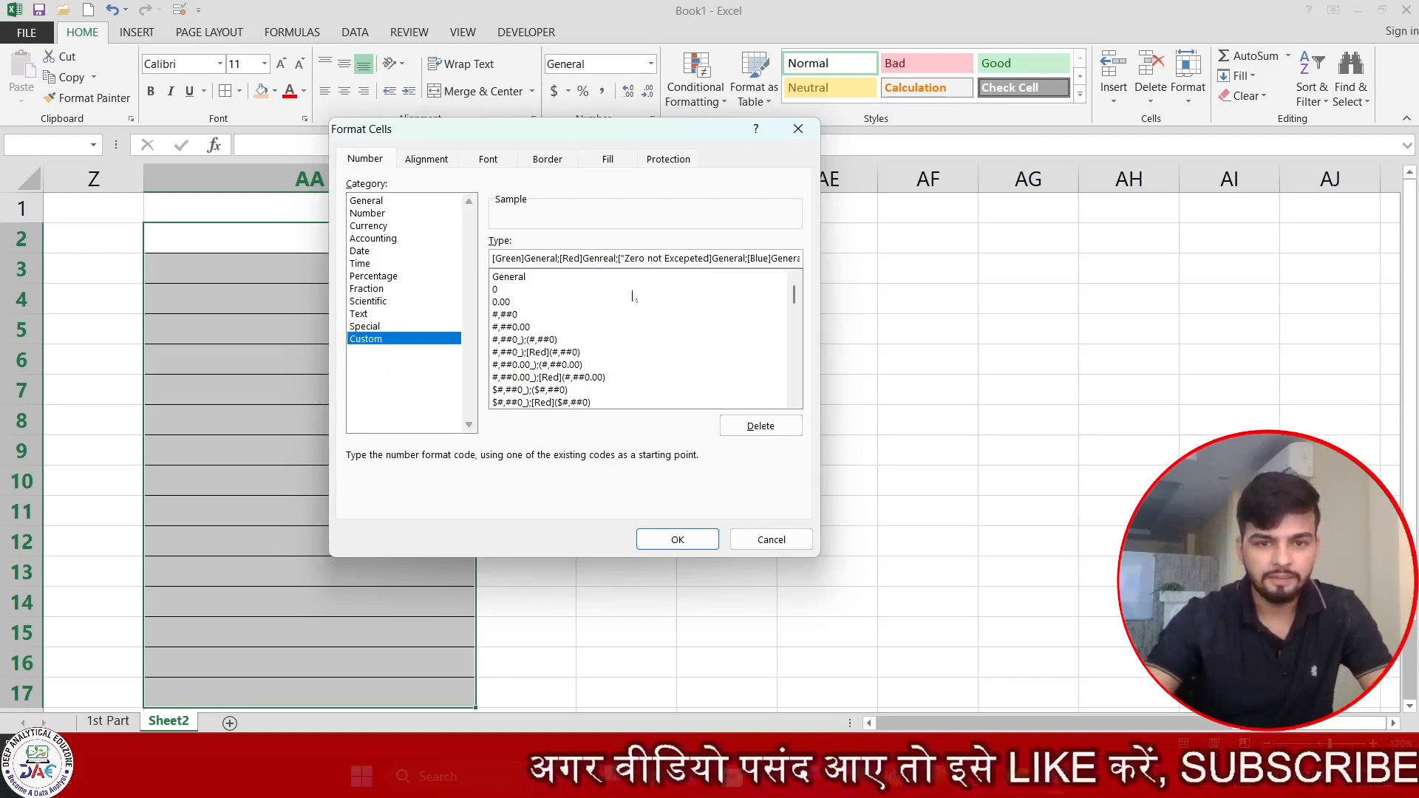
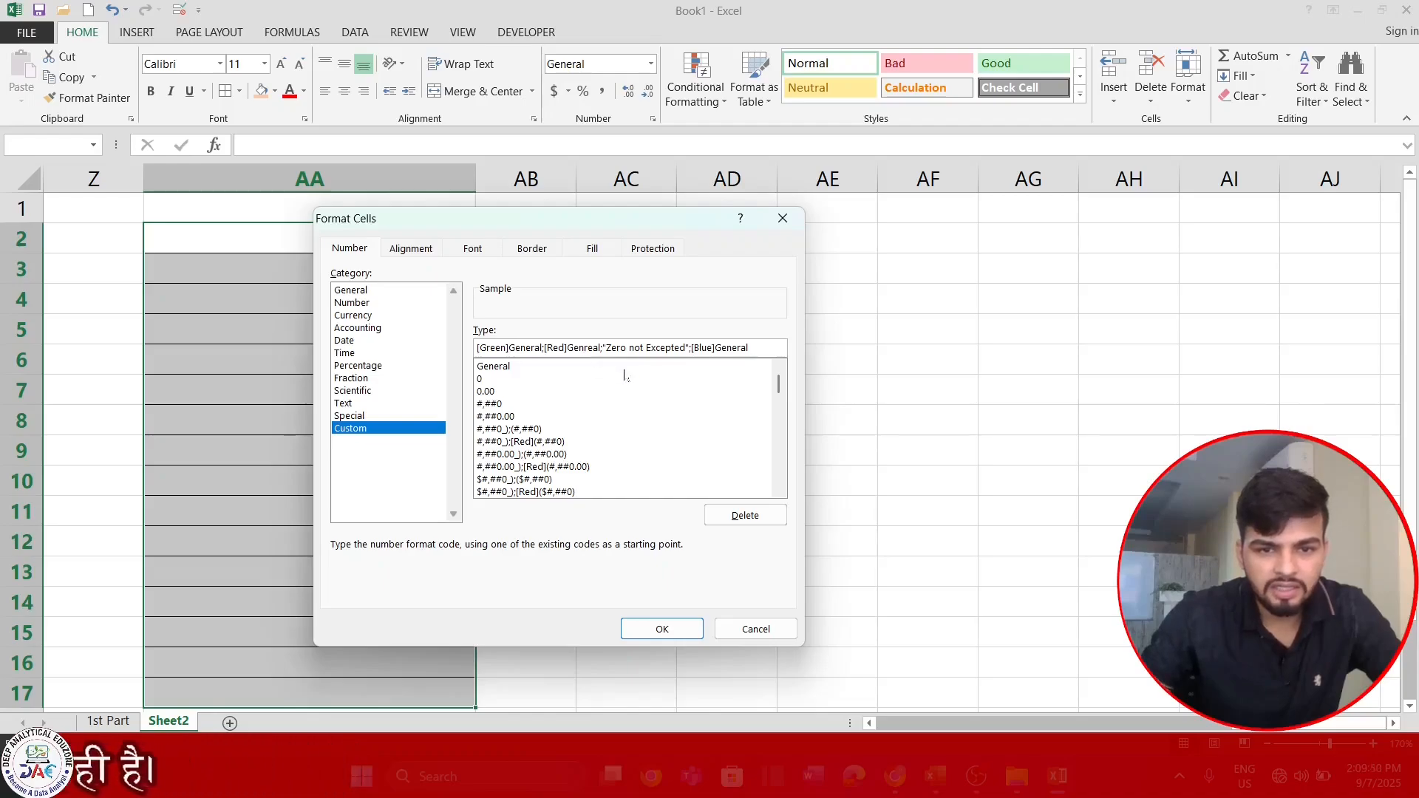
Correct the misspelled General in the negative section of the format code and apply the custom format to AA2:AA17.
type("e")
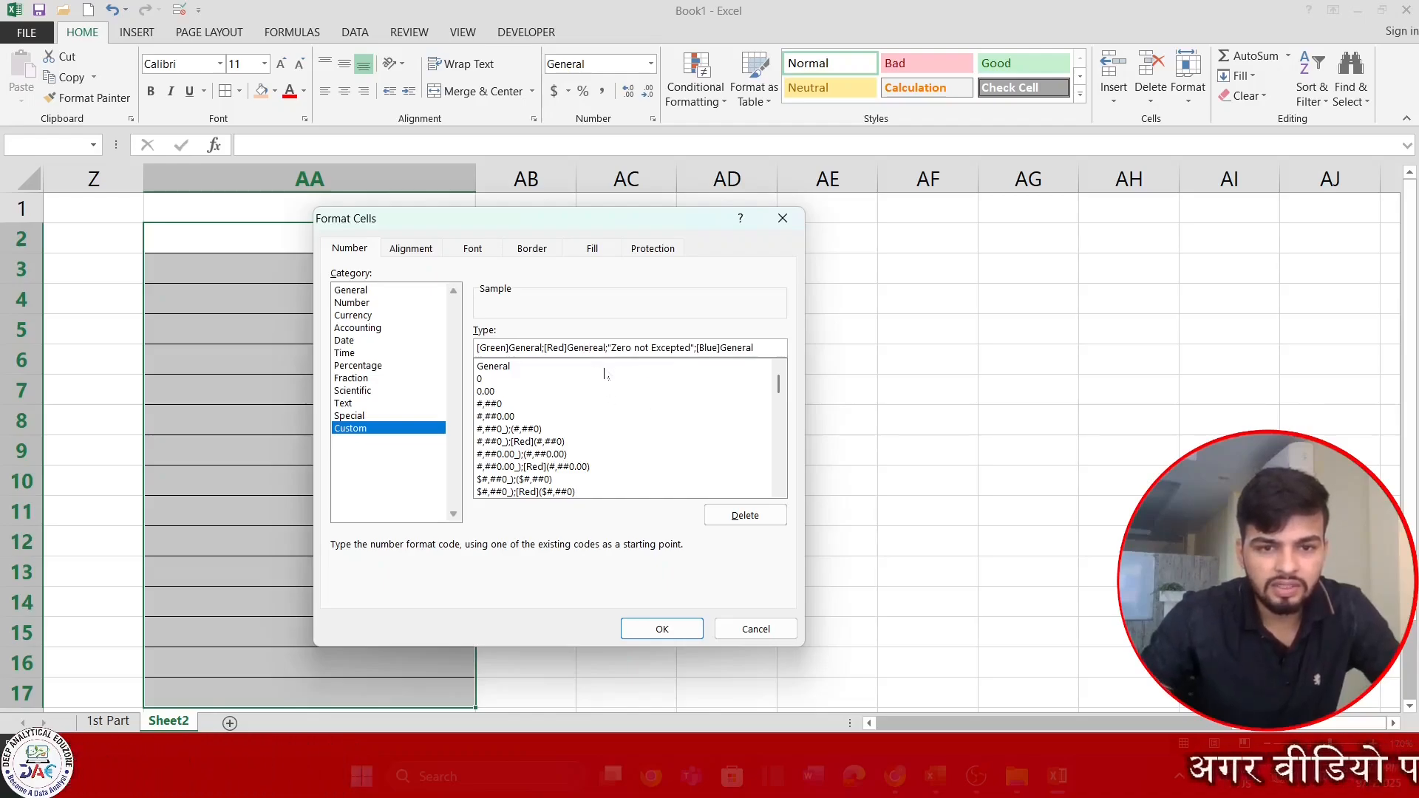
key("Right")
key("Right")
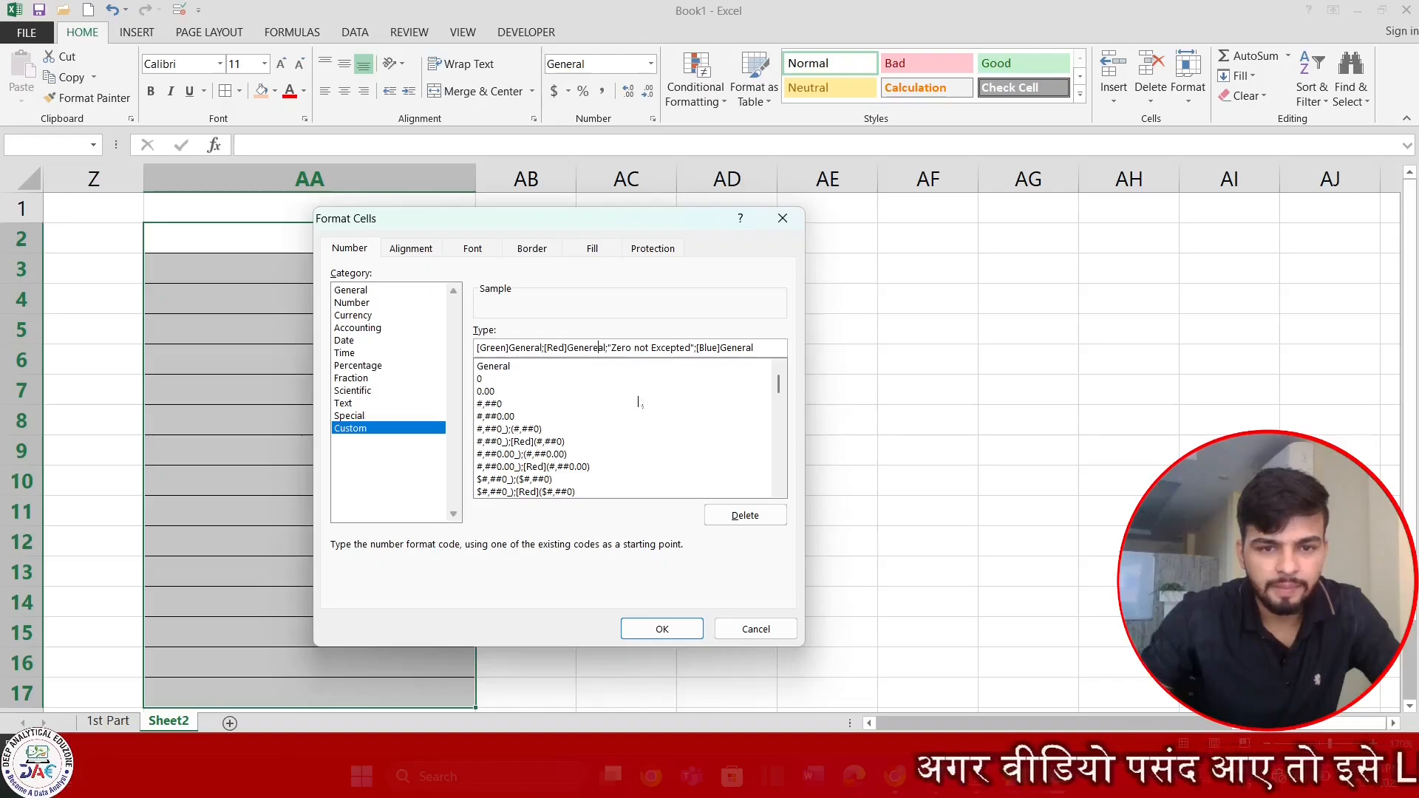
key("BackSpace")
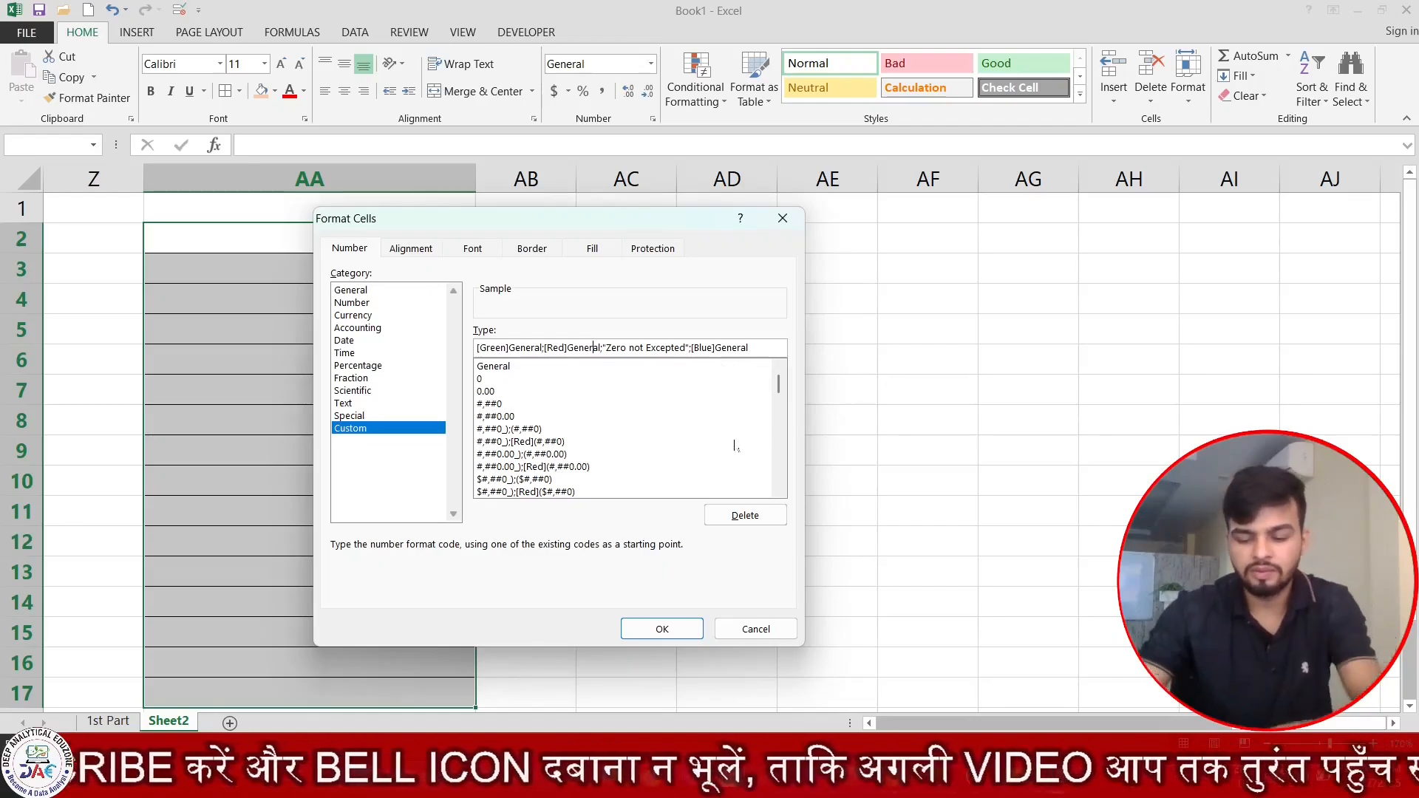
key("Return")
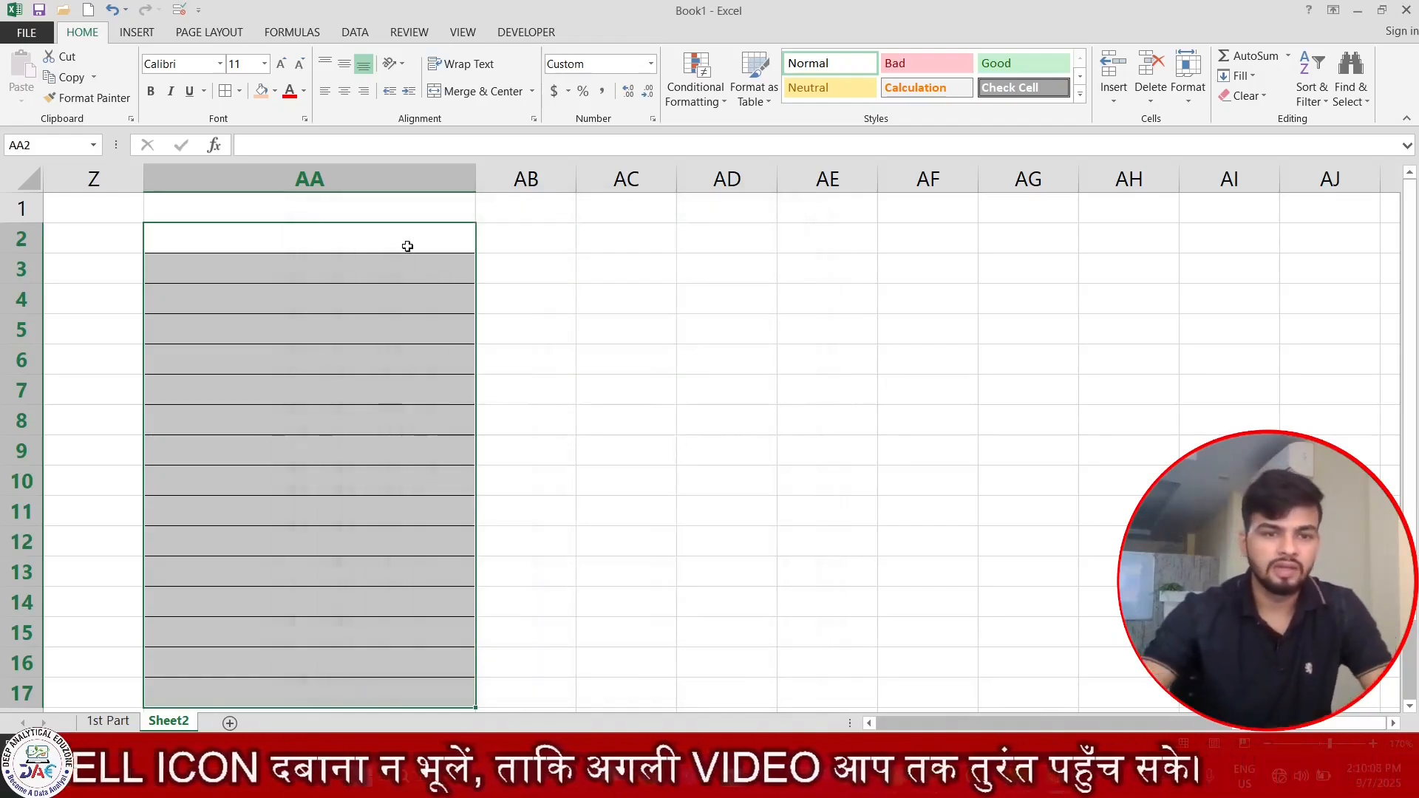
Enter 54 in AA2 and the positive numbers 5467, 5, 7567, 6, 785, 678, 56 and 78 in AA4:AA11.
left_click(407, 246)
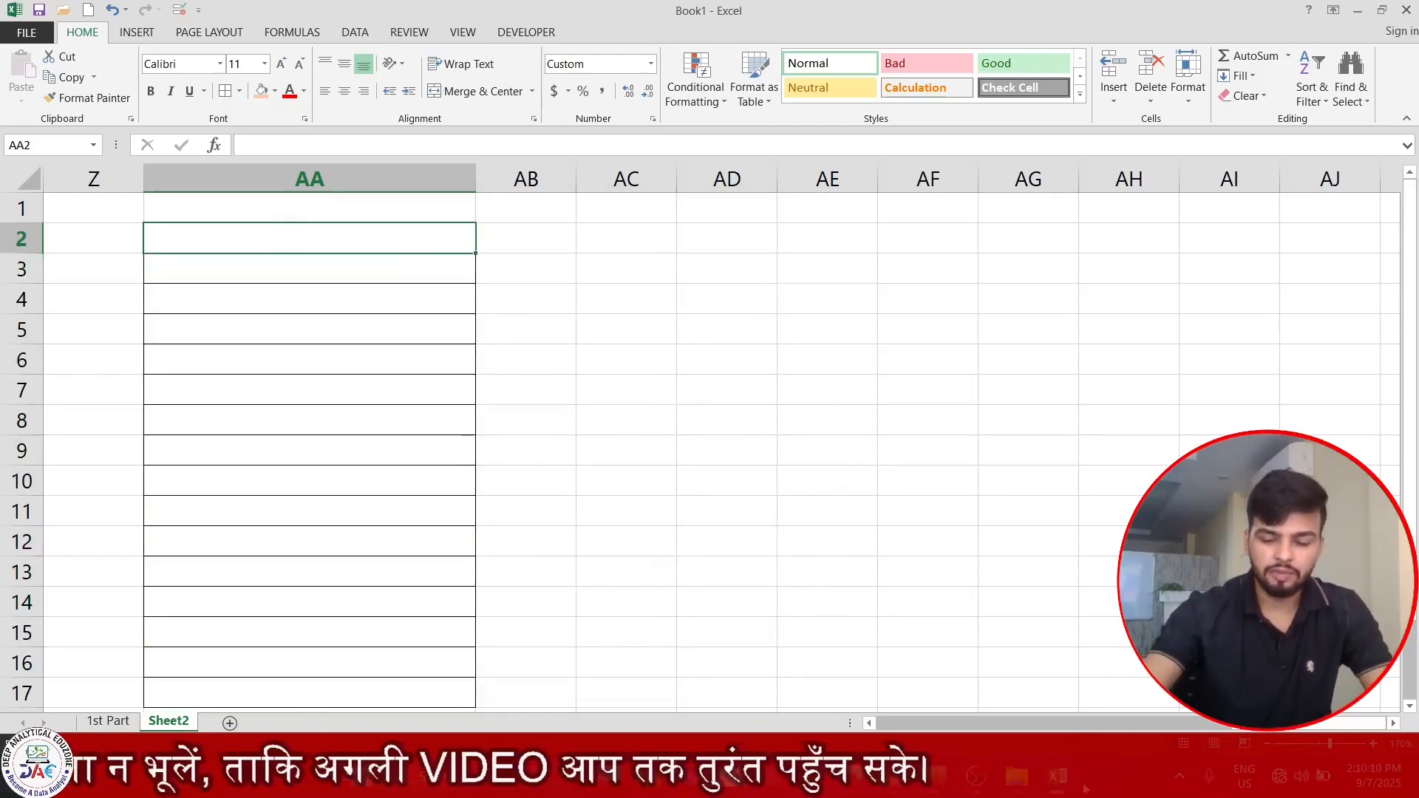
type("54  5467 5 7")
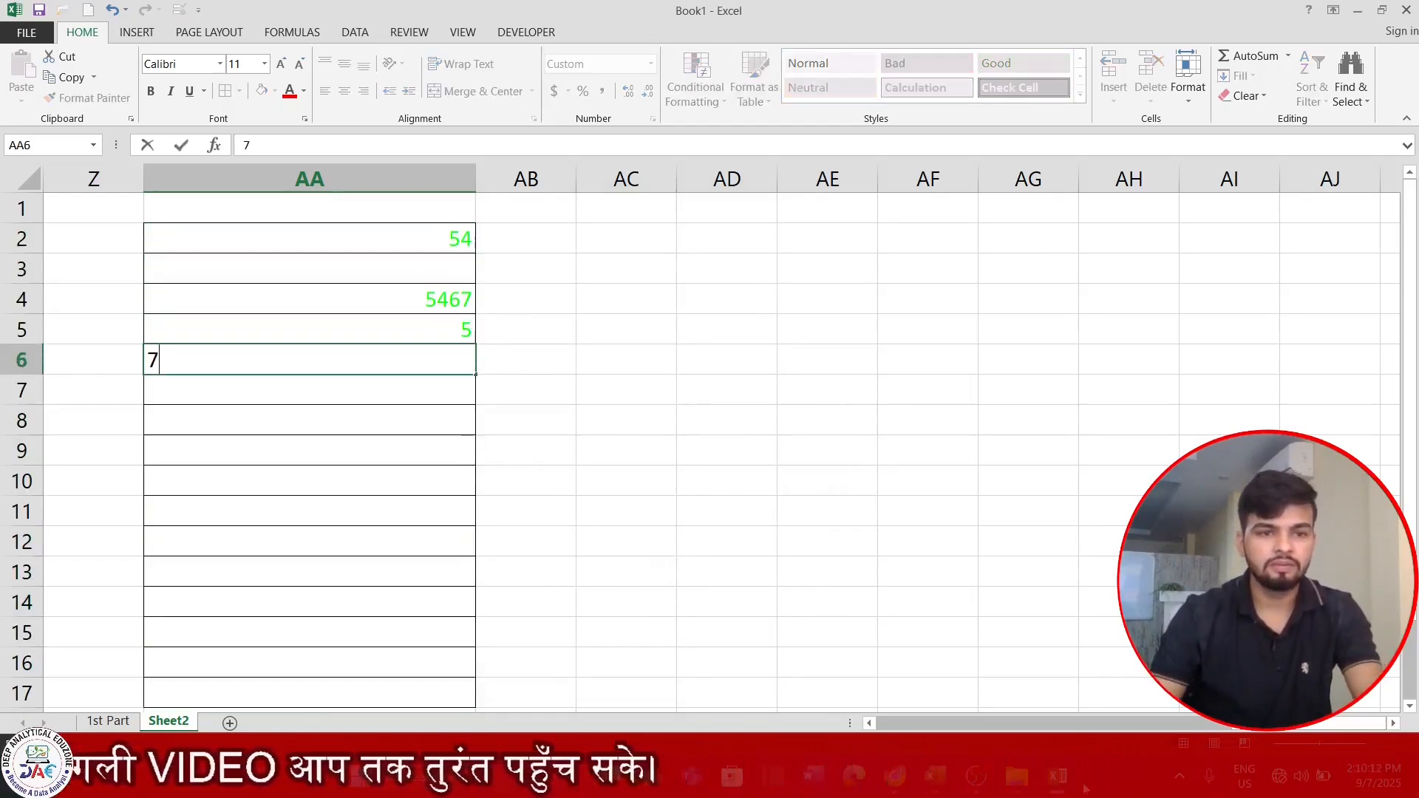
type("567 6 785 678")
key("Return")
type("56")
key("Return")
type("78")
key("Return")
key("Return")
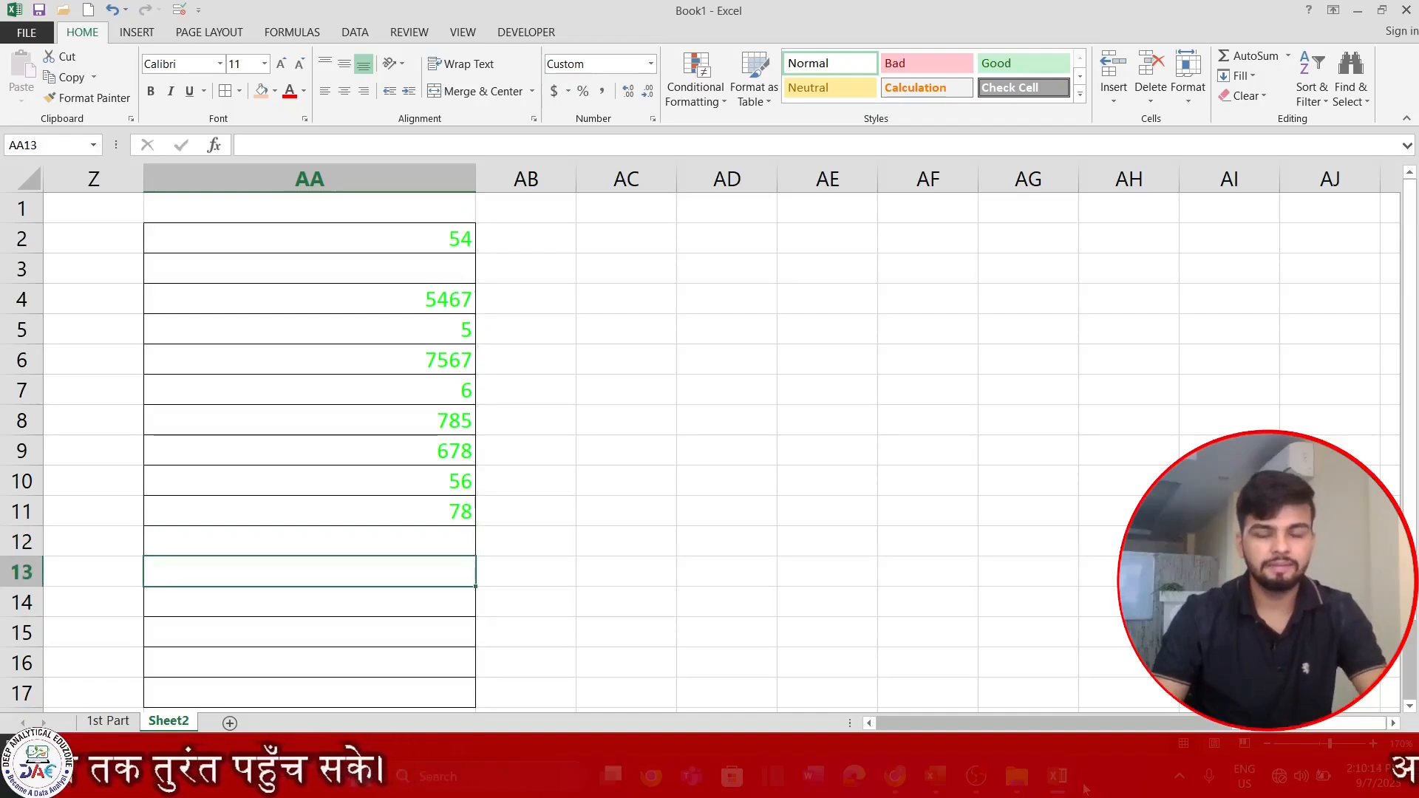
Enter the negative numbers -86, -8678 and -8768 in AA12:AA14.
key("Up")
type("-86")
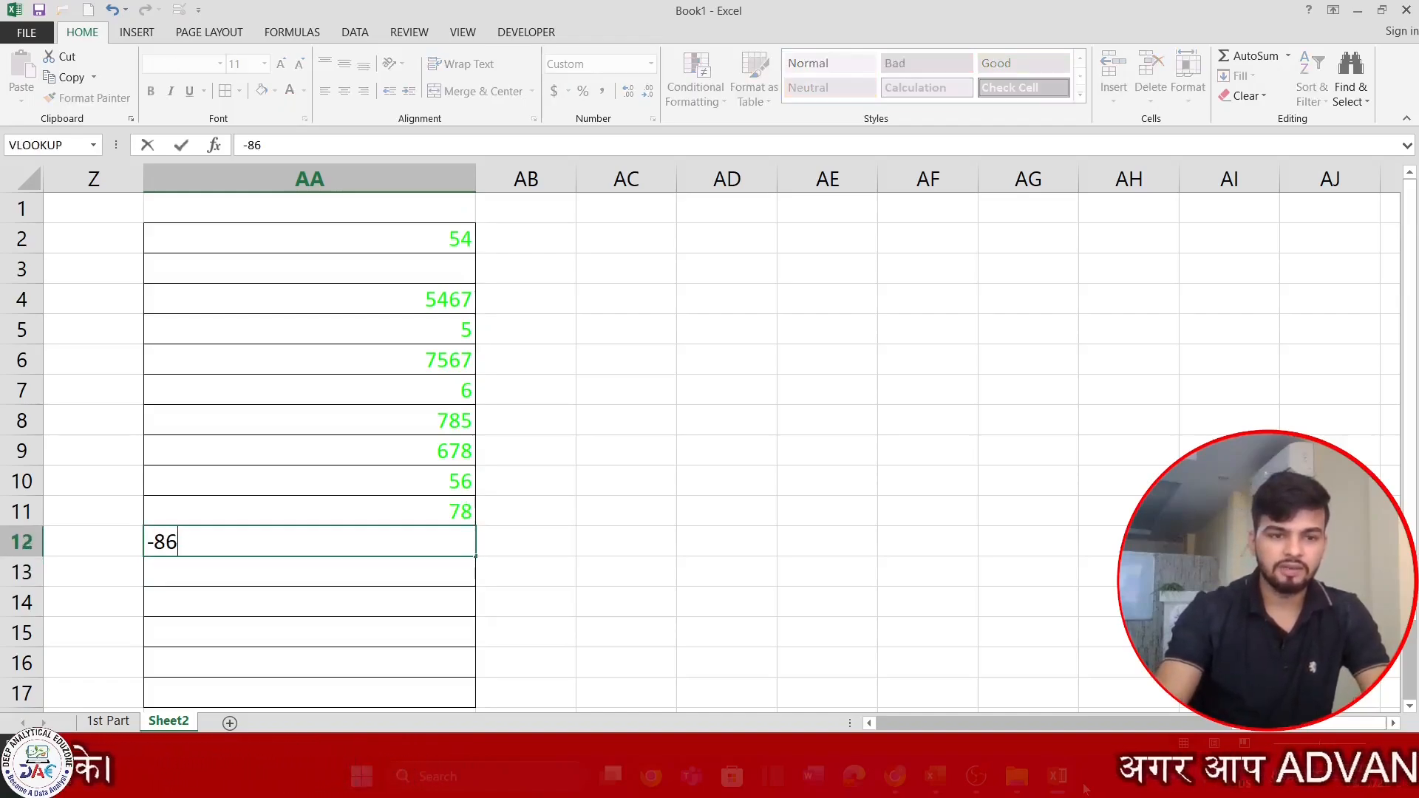
key("Return")
type("-8678")
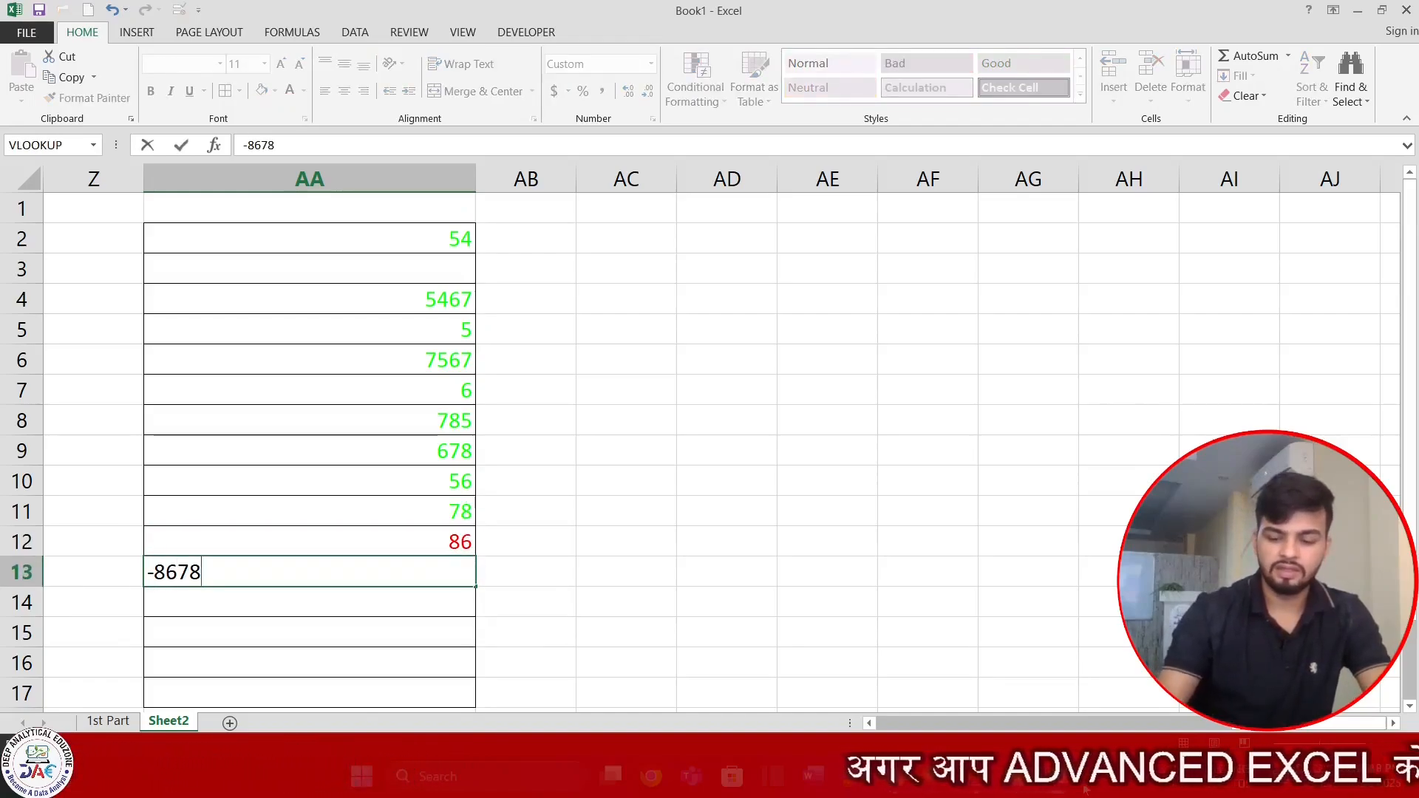
key("Return")
type("-8768")
key("Return")
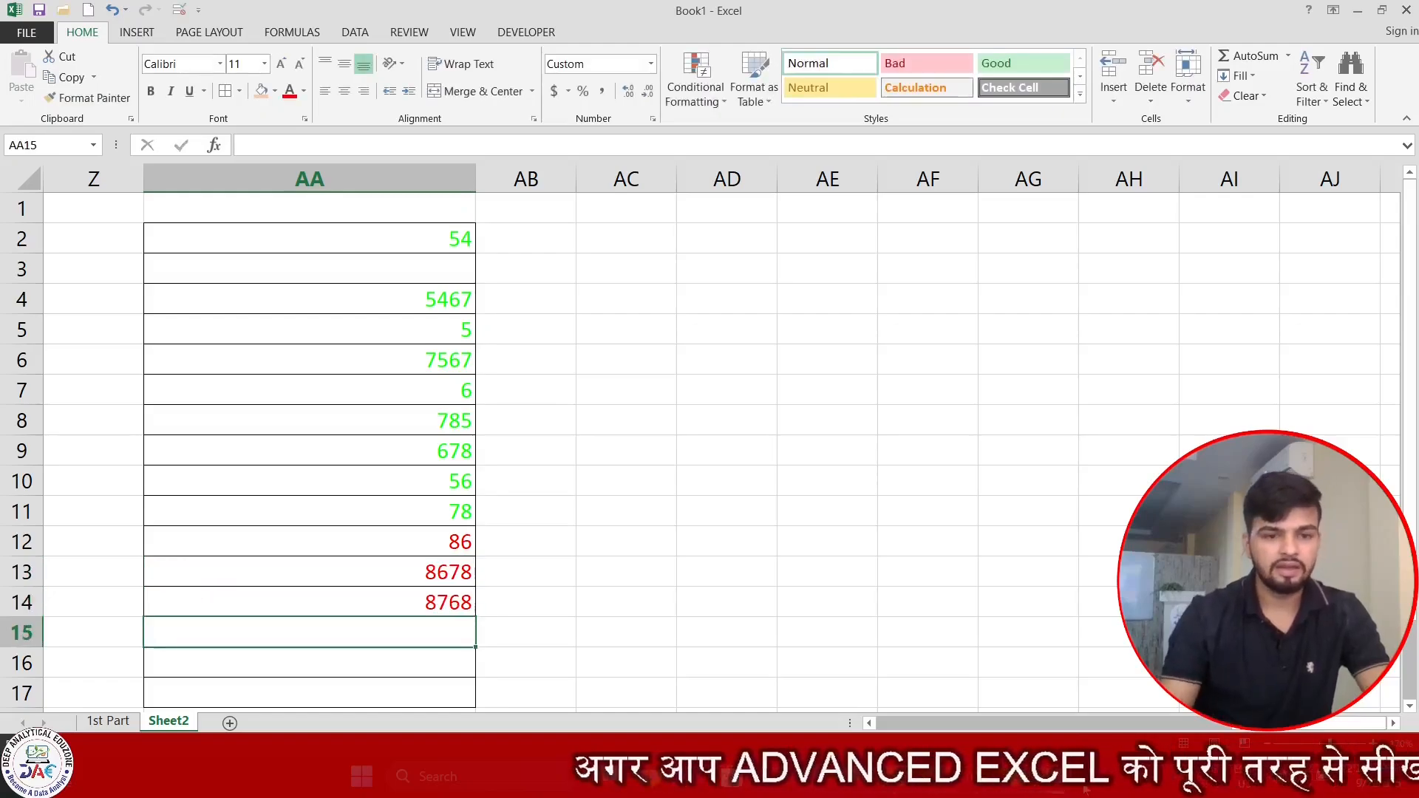
Replace the value in AA7 with 0 to test the zero section of the format.
key("Up")
key("Up")
key("Up")
key("Up")
key("Up")
key("Up")
key("Up")
key("Up")
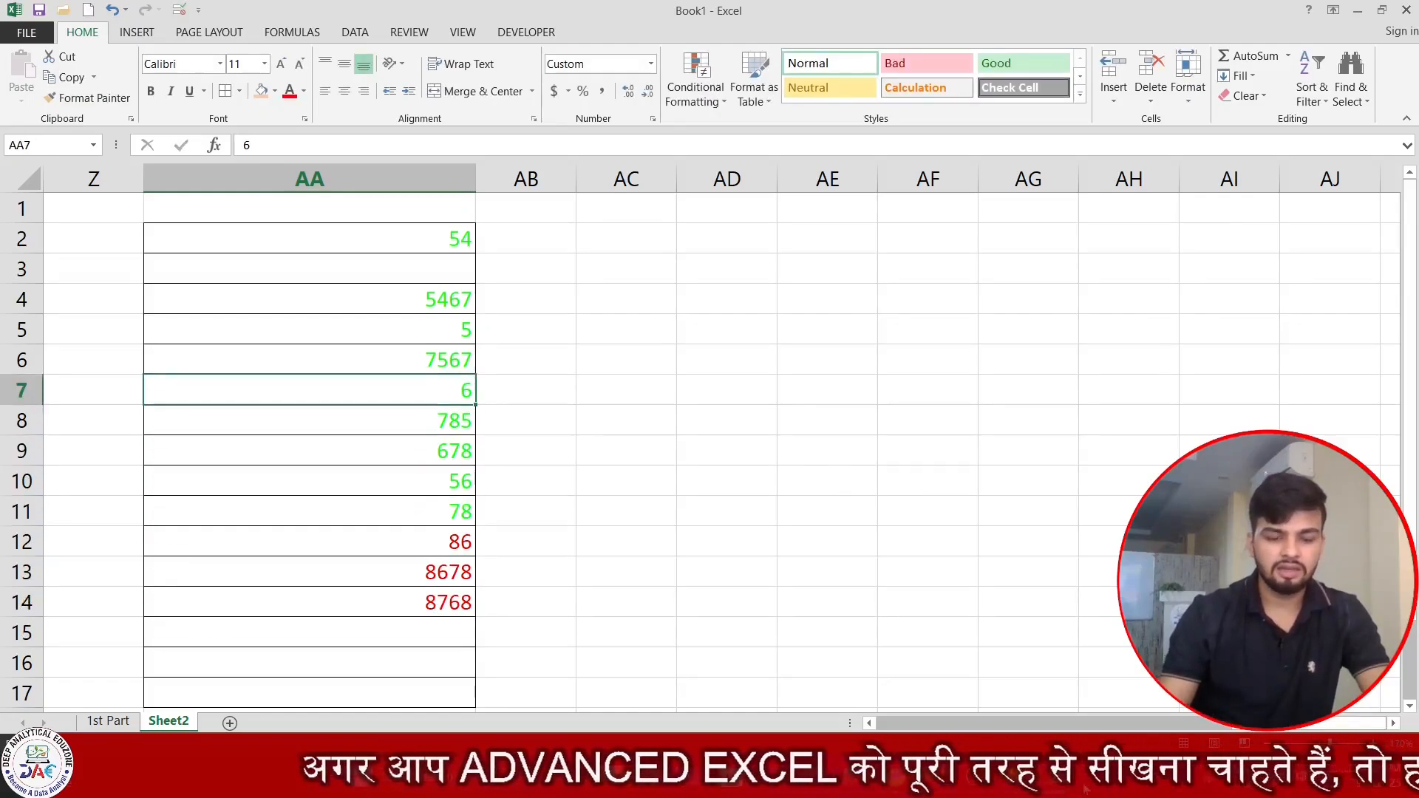
type("0")
key("Return")
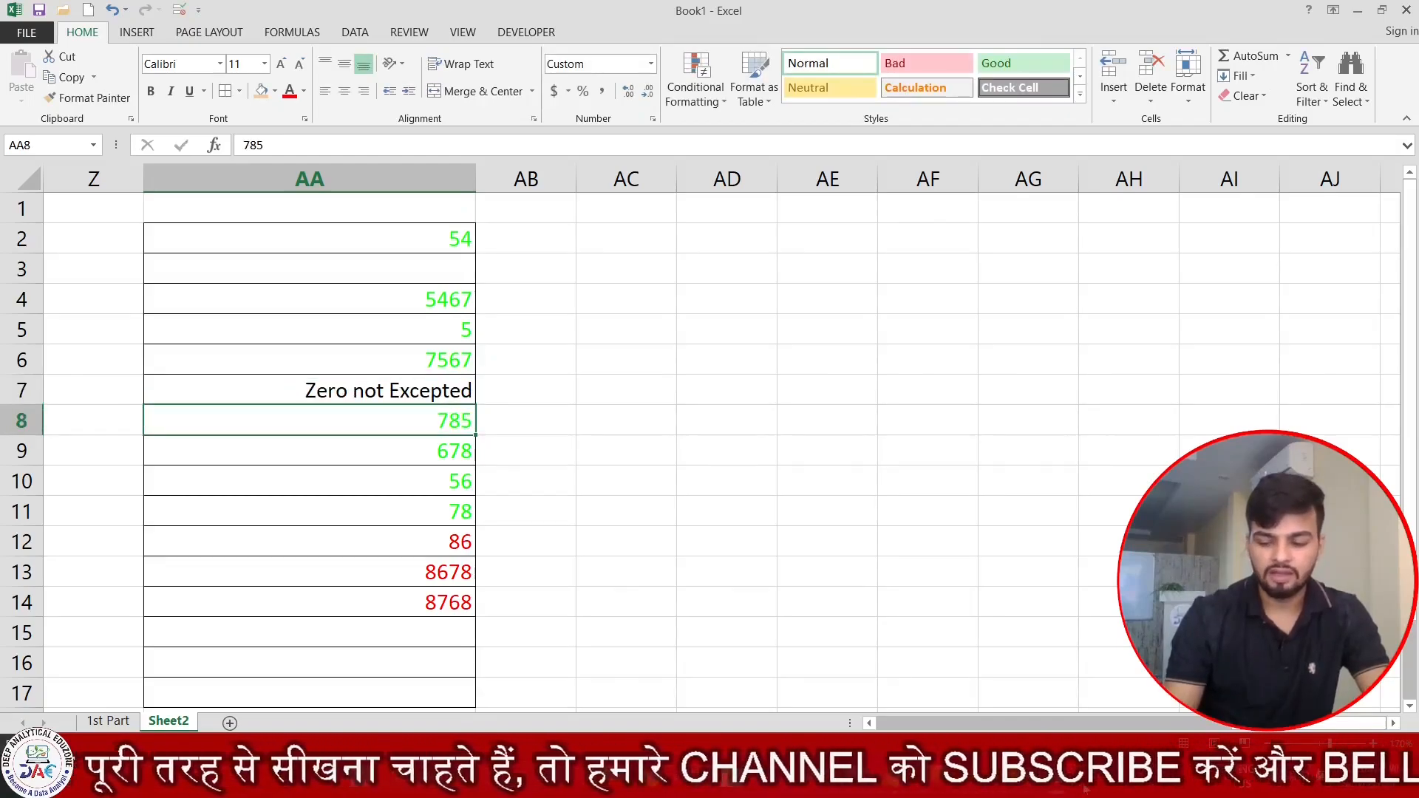
Enter the text Deep Analytical Eduzone in AA15 to test the text section of the format.
key("Down")
key("Down")
key("Down")
key("Down")
key("Down")
key("Down")
key("Down")
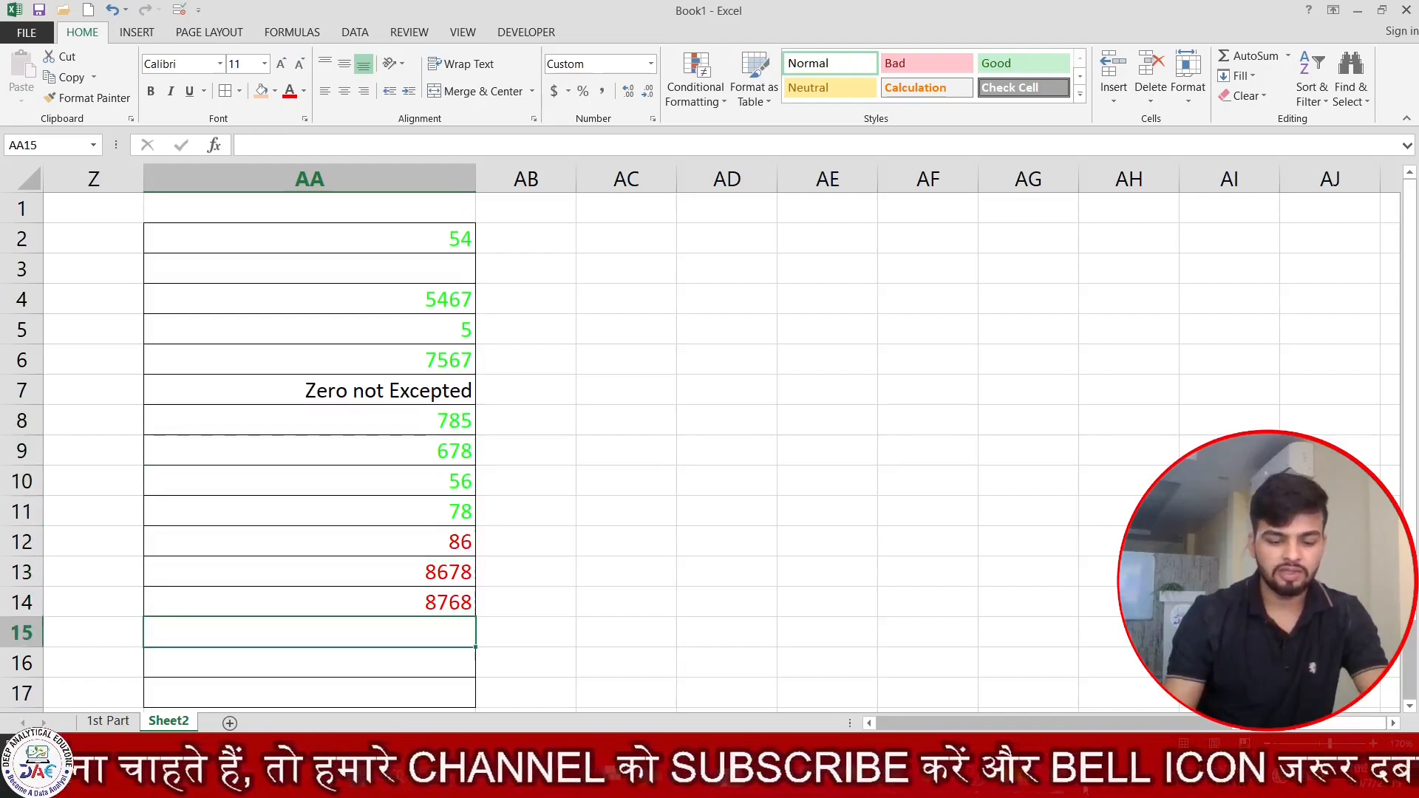
type("Deep Ana")
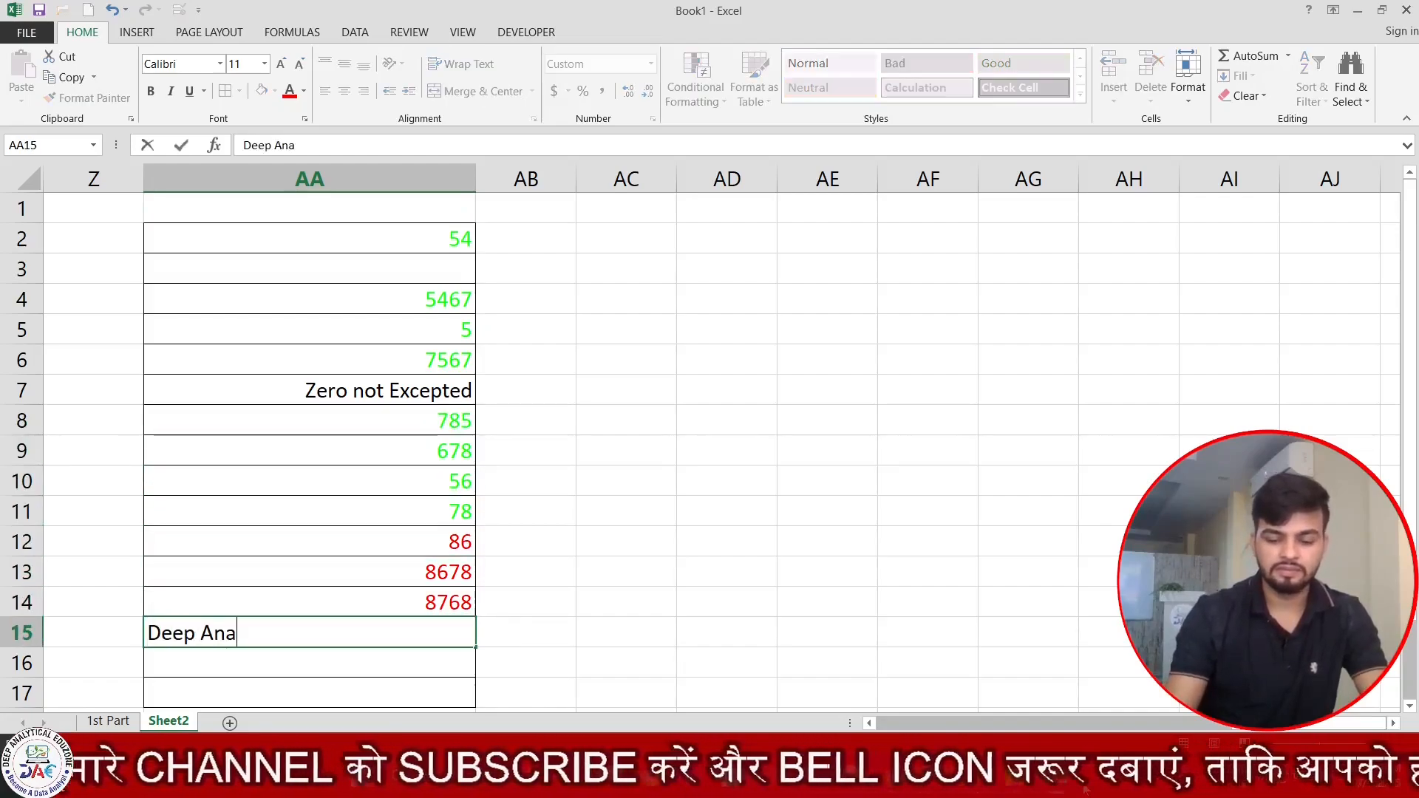
type("lytical E")
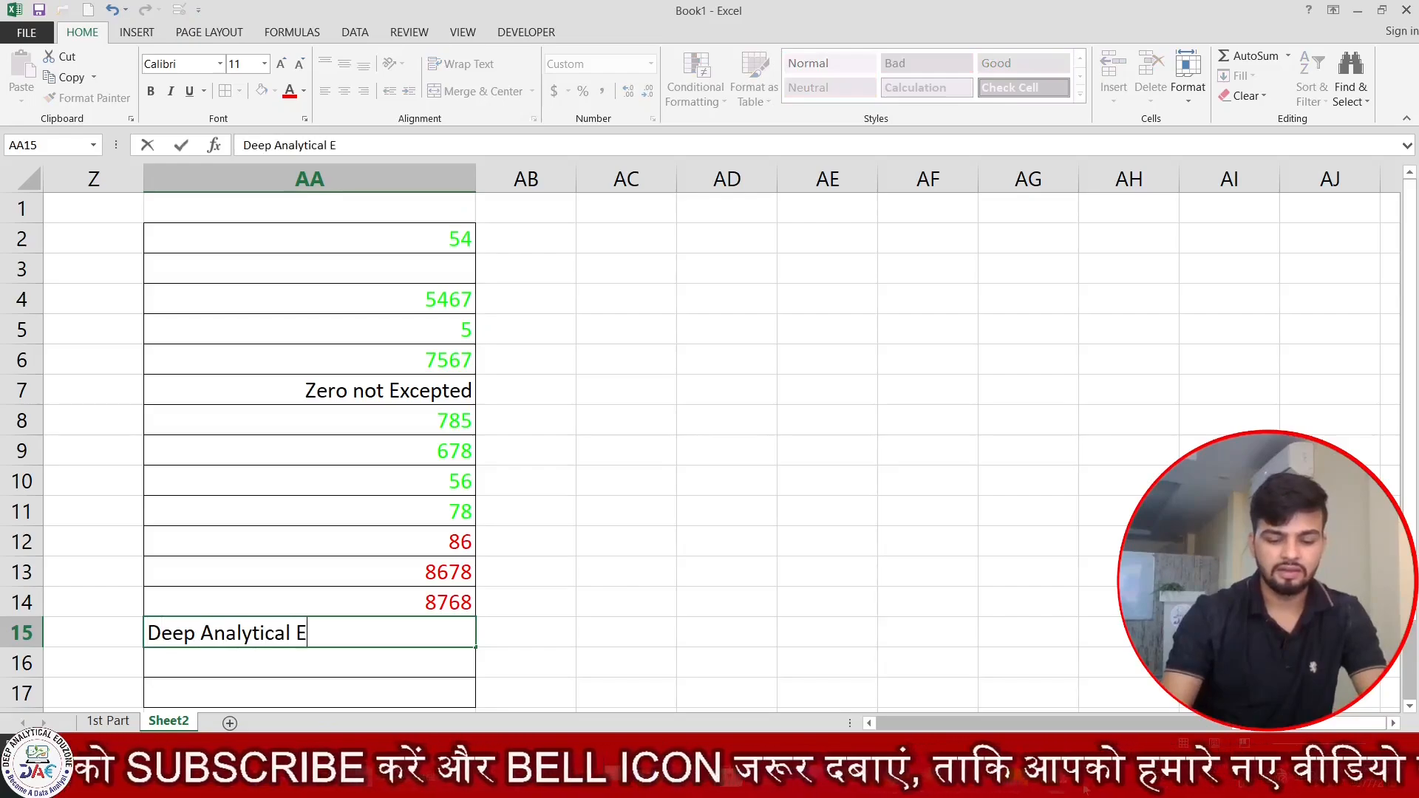
type("u")
key("BackSpace")
type("duzone")
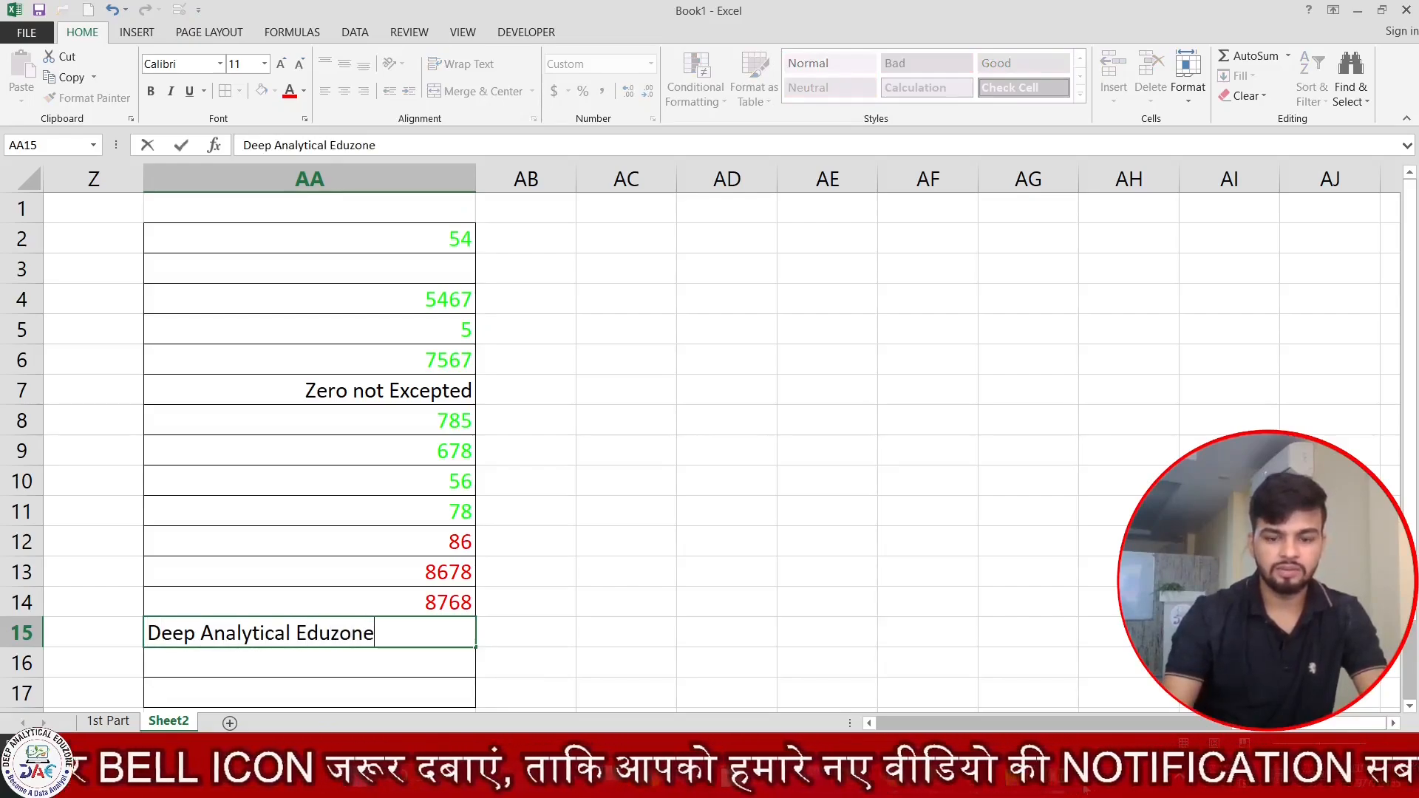
key("Return")
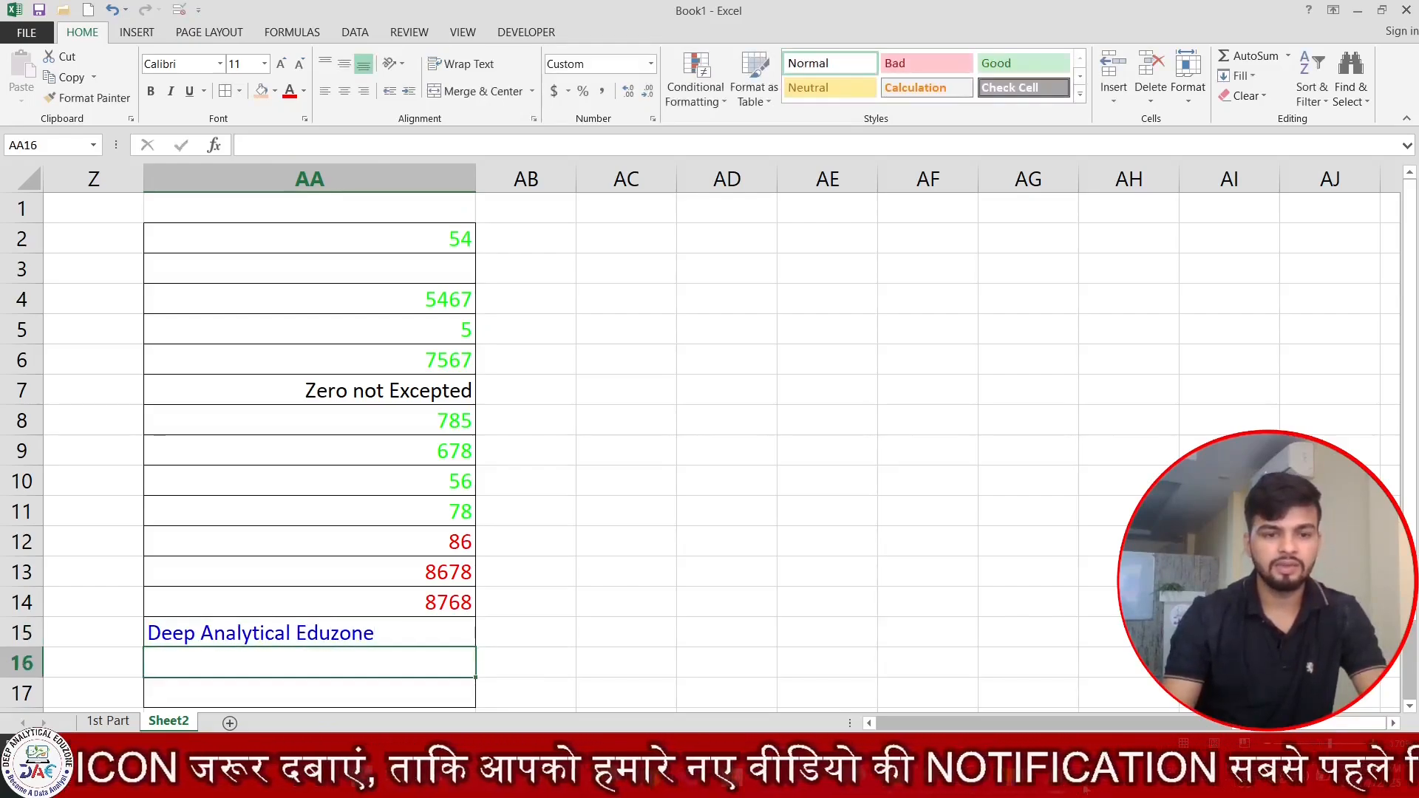
Review how the custom format displays the positive, negative, zero and text entries in AA2:AA15.
key("Up")
key("Up")
key("Up")
key("Up")
key("Up")
key("Up")
key("Up")
key("Up")
key("Up")
key("Up")
key("Up")
key("Up")
key("Up")
key("Up")
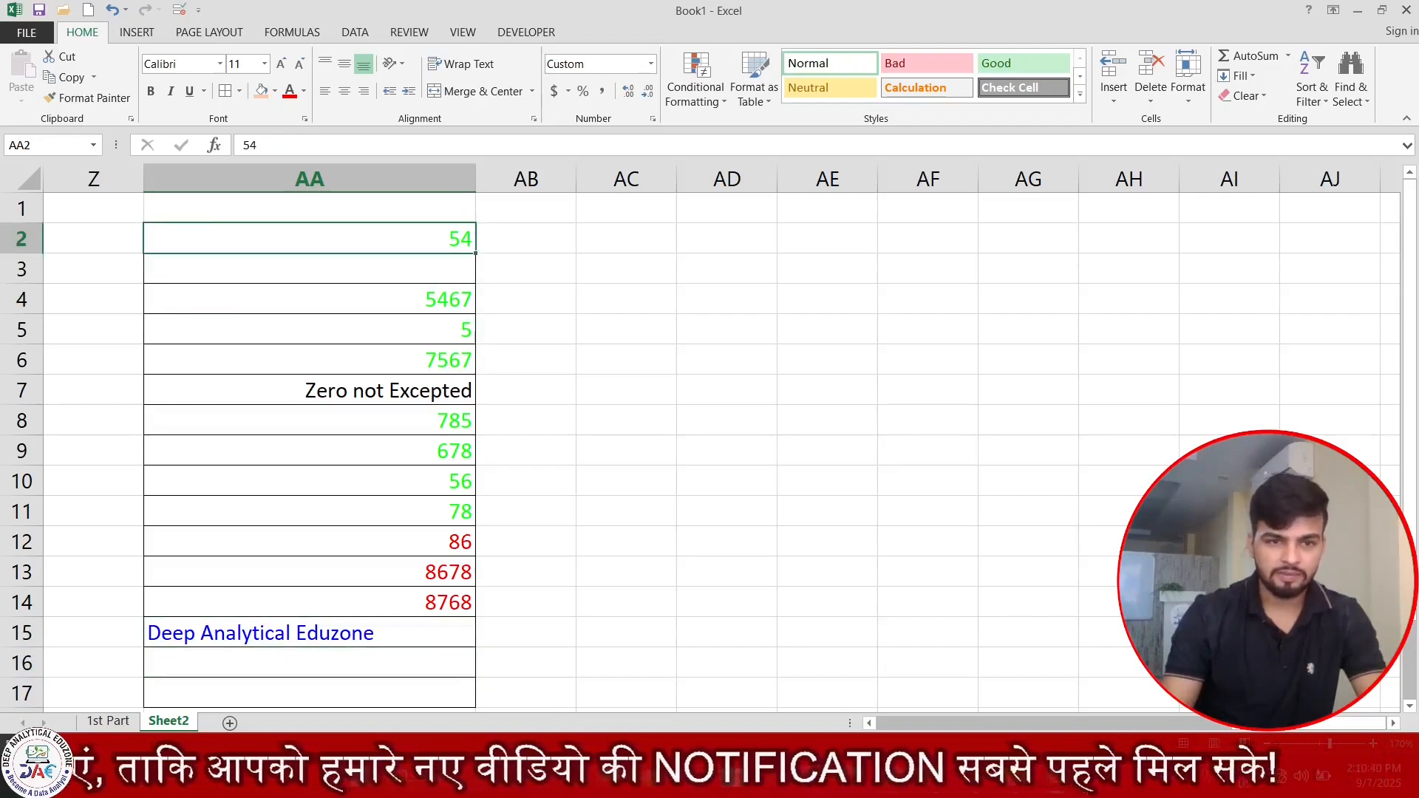
key("shift+Down")
key("shift+Down")
key("shift+Down")
key("shift+Down")
key("shift+Down")
key("shift+Down")
key("shift+Down")
key("shift+Down")
key("shift+Down")
key("shift+Down")
key("shift+Down")
key("shift+Down")
key("shift+Down")
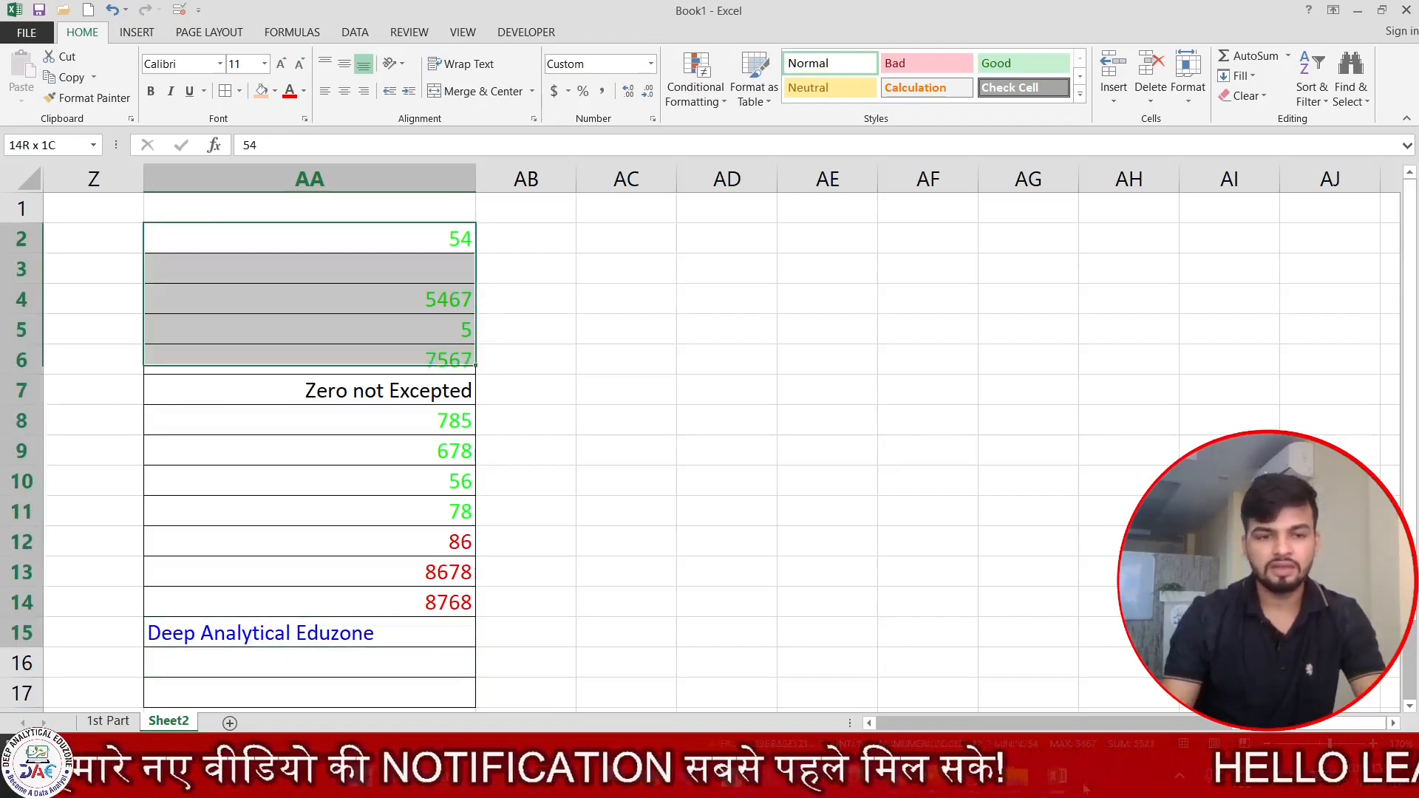
key("shift+Up")
key("shift+Up")
key("shift+Up")
key("shift+Up")
key("shift+Up")
key("shift+Up")
key("shift+Up")
key("shift+Up")
key("shift+Up")
key("shift+Up")
key("shift+Up")
key("shift+Up")
key("shift+Up")
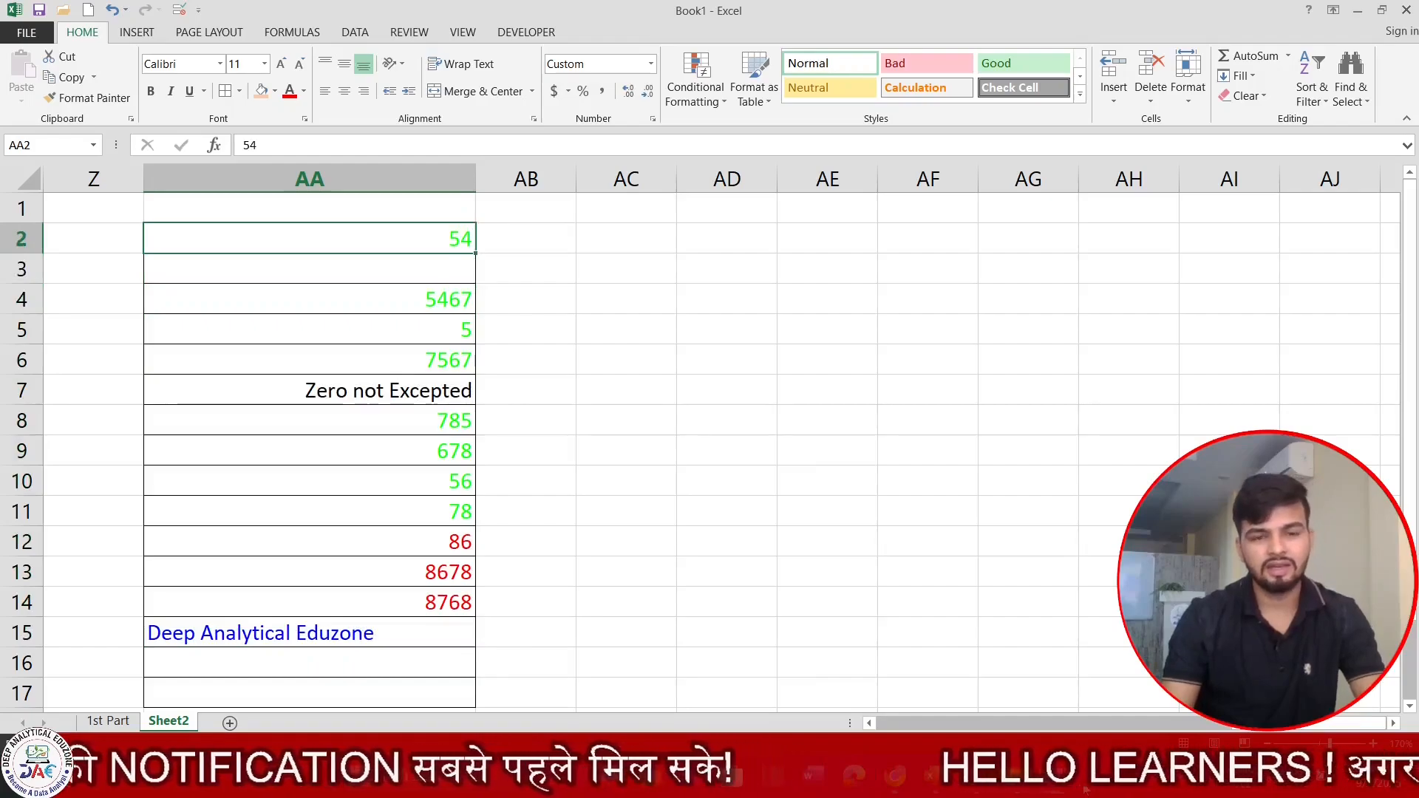
key("shift+Down")
key("shift+Down")
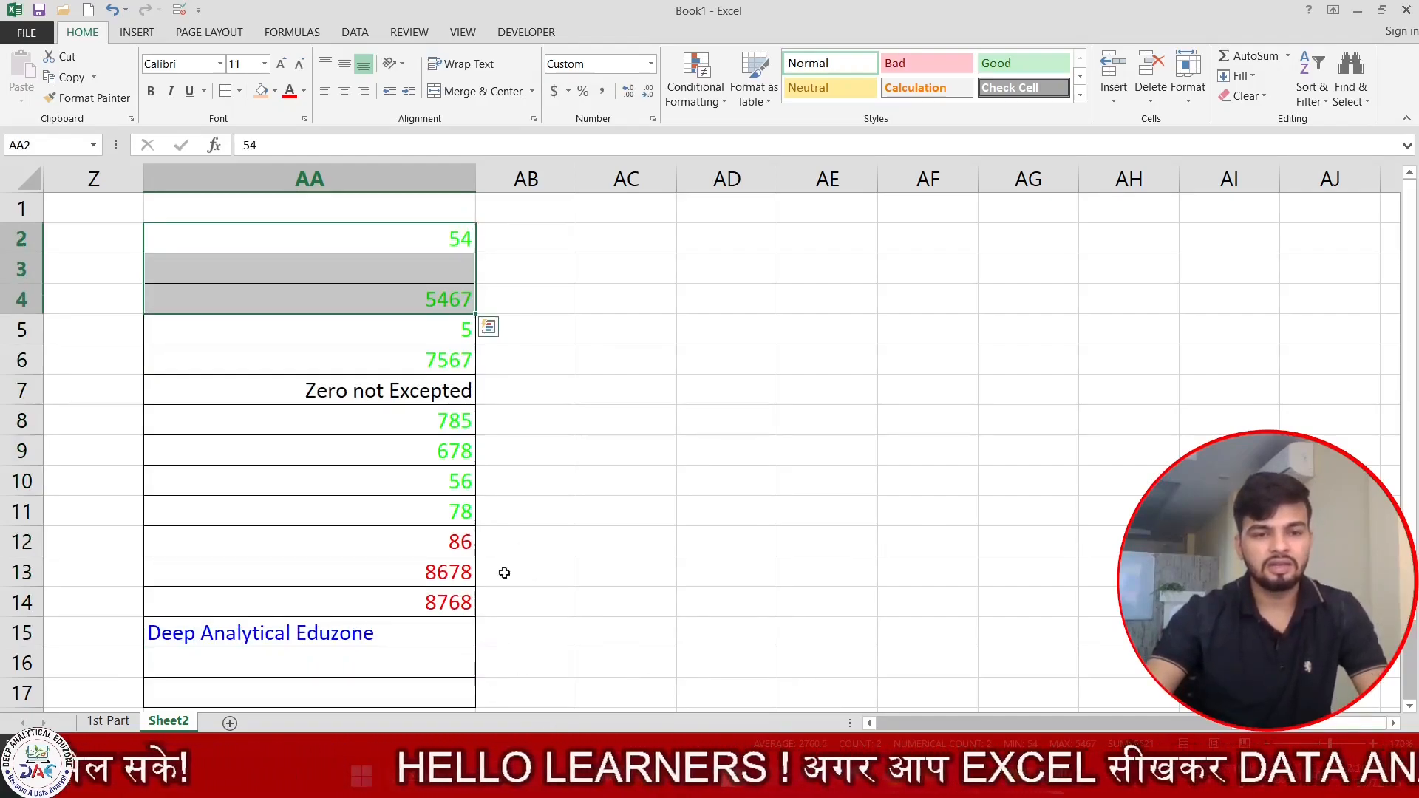
left_click(612, 229)
left_click(718, 376)
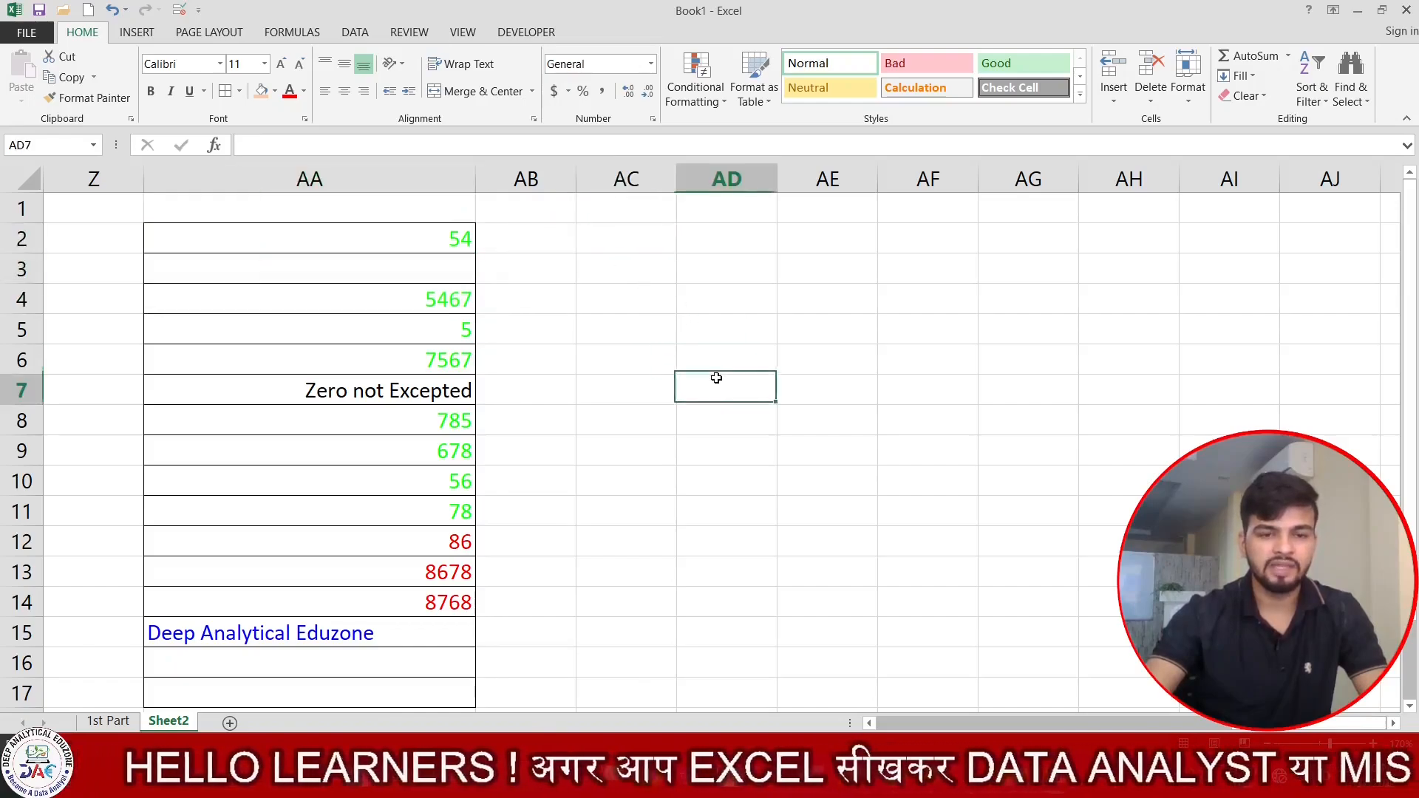
Enter the alternating numbers and text 3453456, er, 345, fg, 544 and fg in AC2:AC7.
left_click(643, 247)
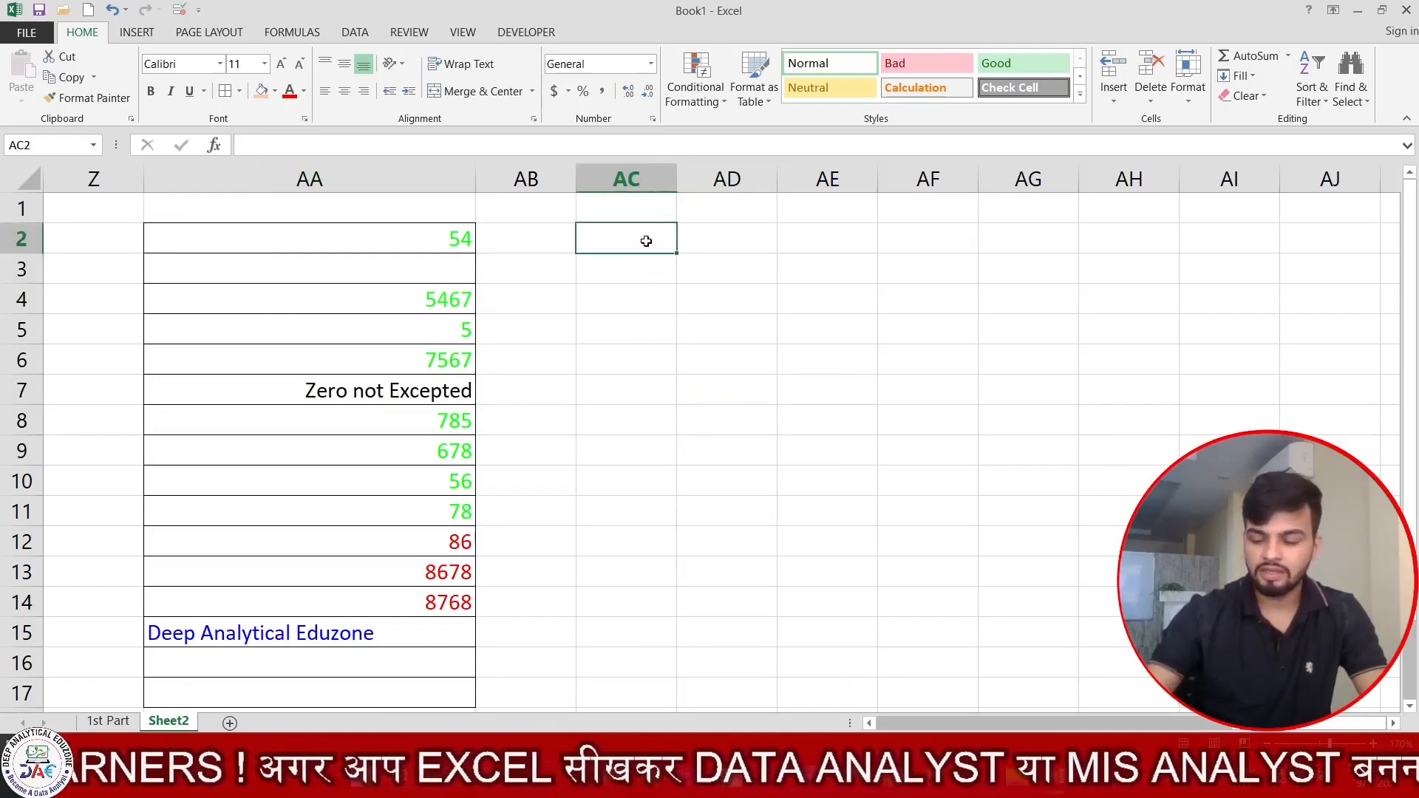
key("Right")
key("Right")
key("Right")
key("Right")
key("Right")
key("Right")
key("Right")
key("Right")
key("Right")
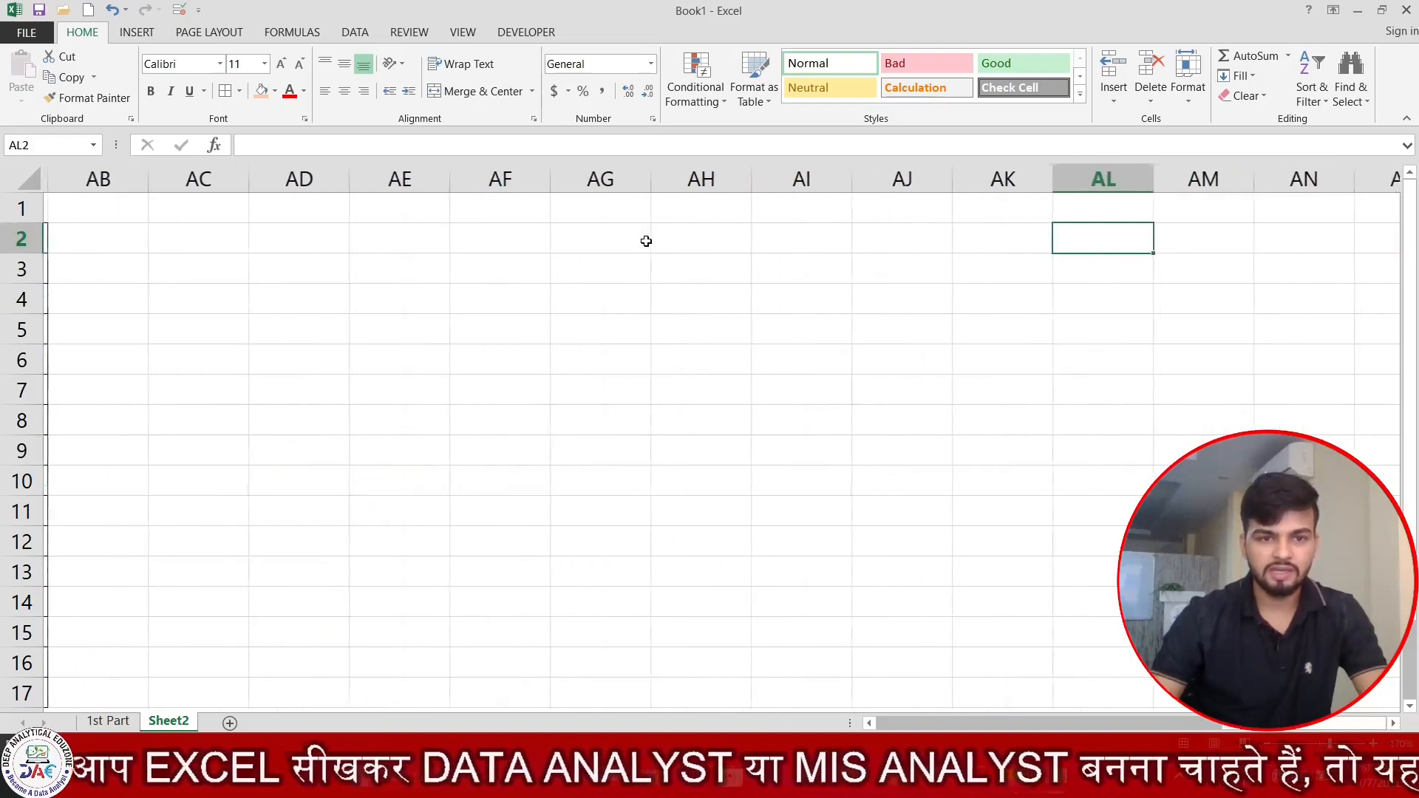
left_click(206, 238)
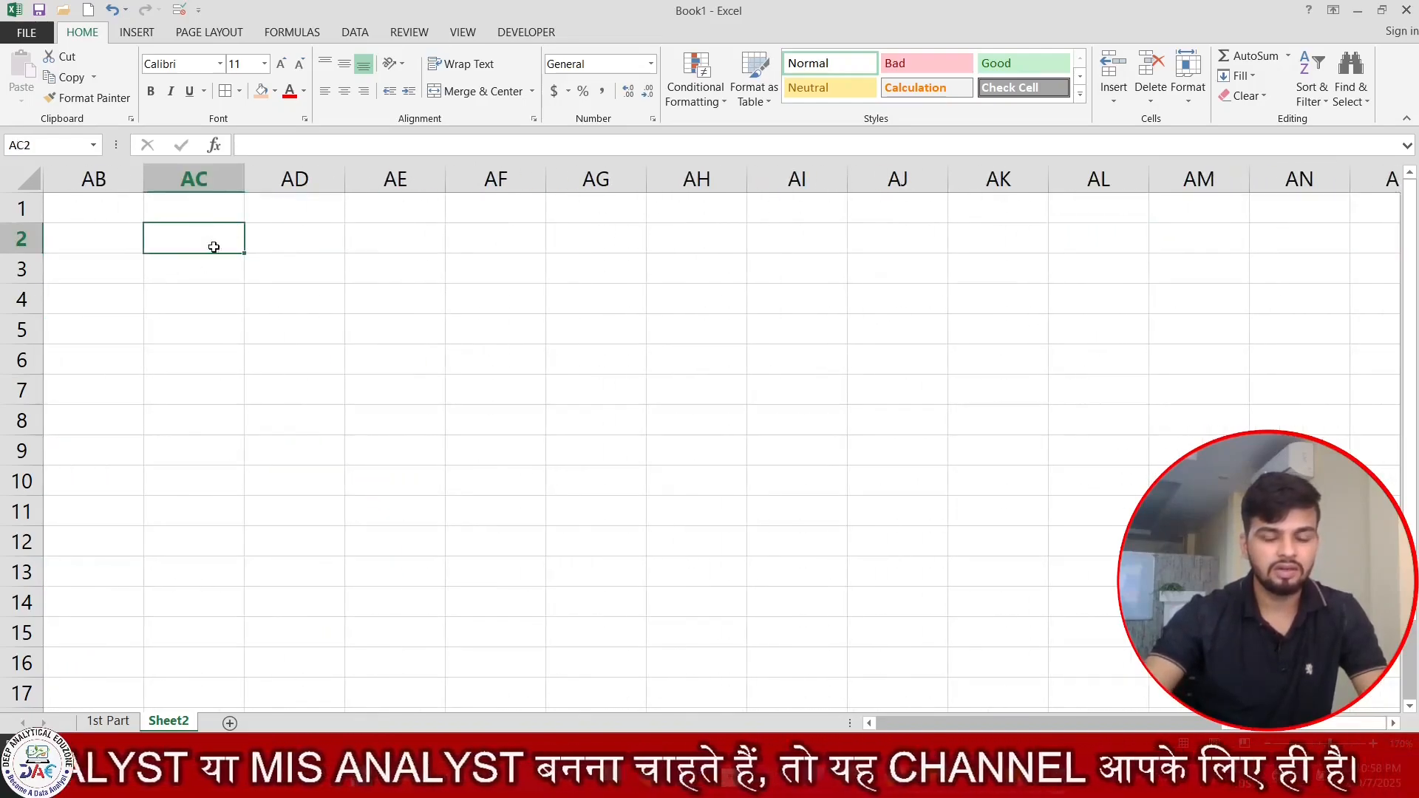
type("3453456")
key("Return")
type("er")
key("Return")
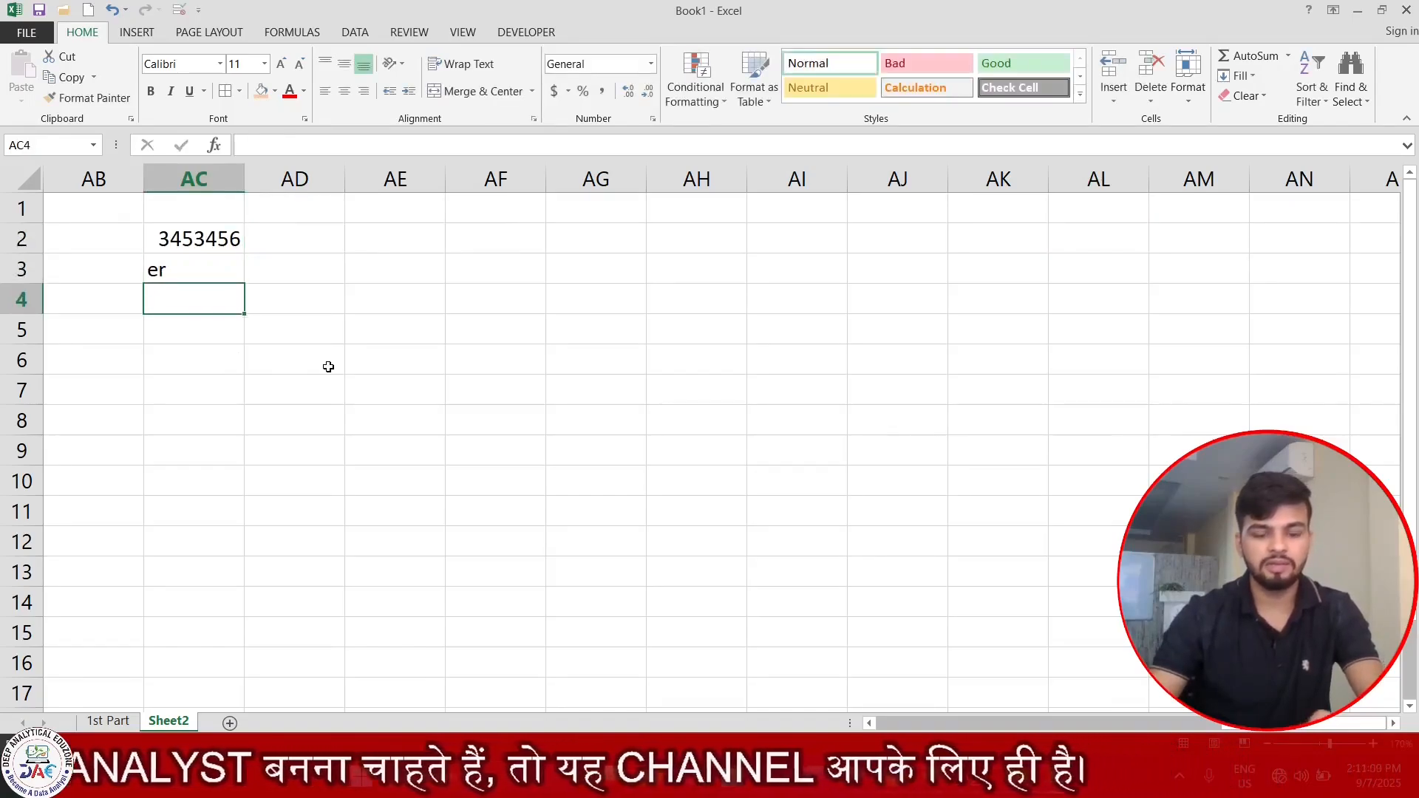
type("345")
key("Return")
type("fg")
key("Return")
type("544")
key("Return")
type("fg")
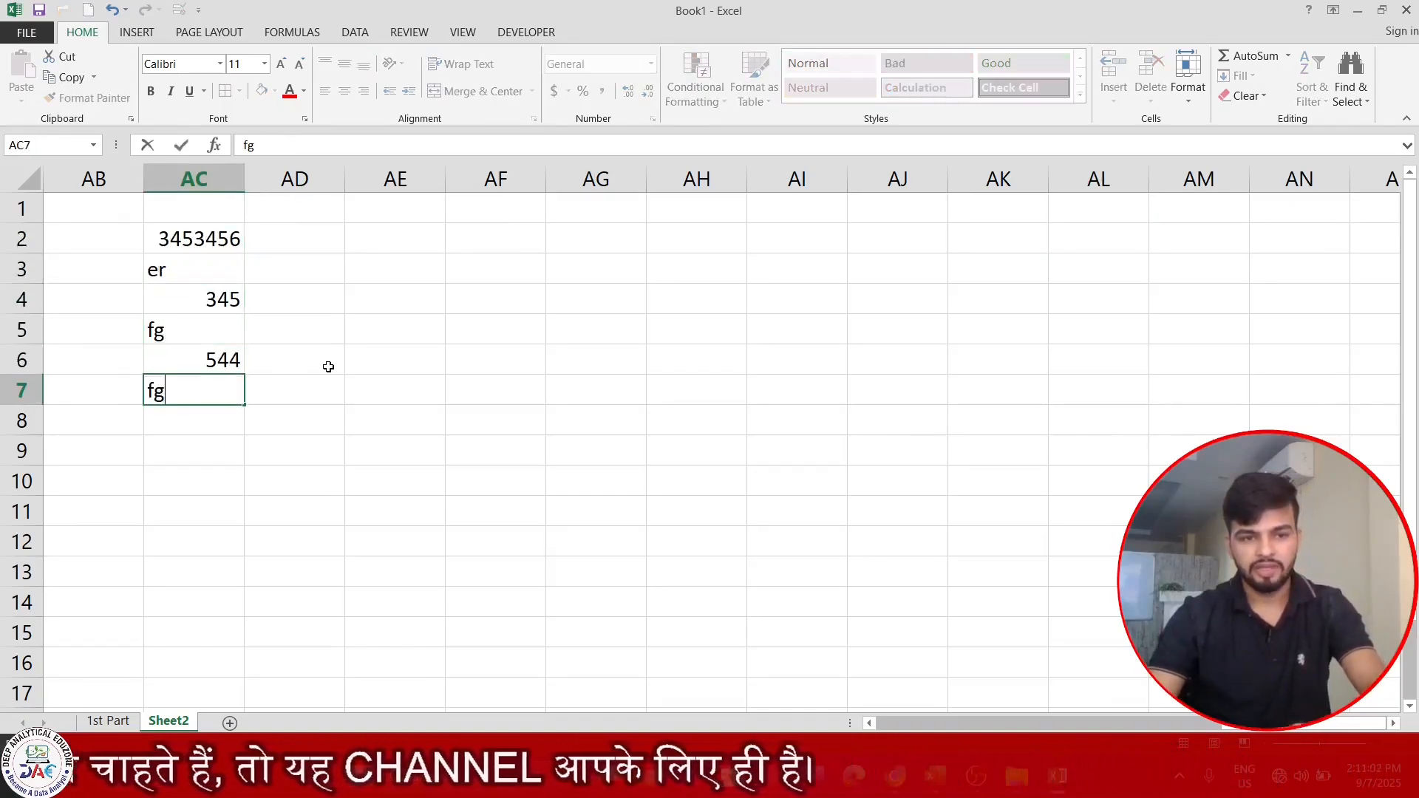
key("Return")
Continue the sample column with 456, fgh, 4567, fgh, 45, fgjh and 456 in AC8:AC14.
type("456")
key("Return")
type("fgh")
key("Return")
type("4567")
key("Return")
type("fgh")
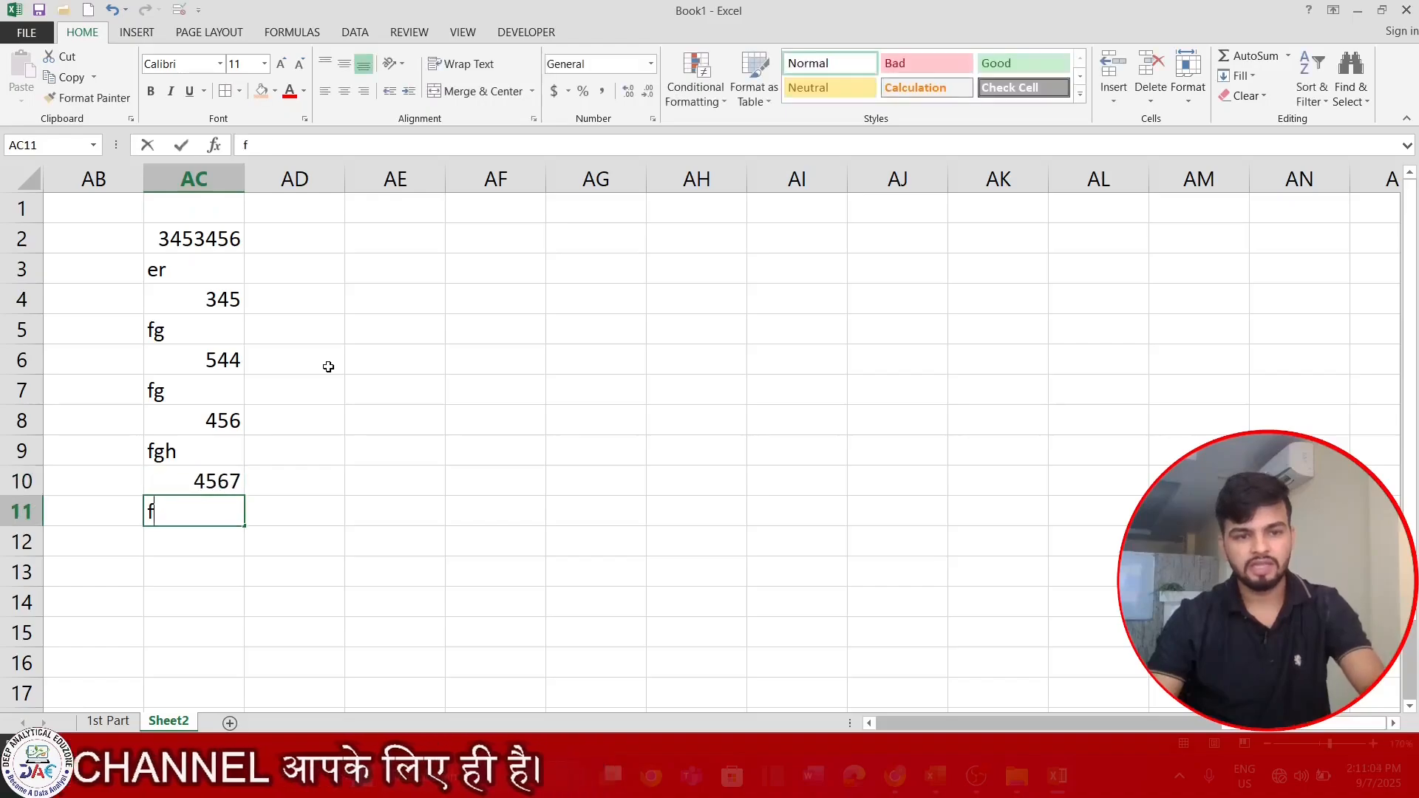
key("Return")
type("45")
key("Return")
type("fgjh 456")
key("Return")
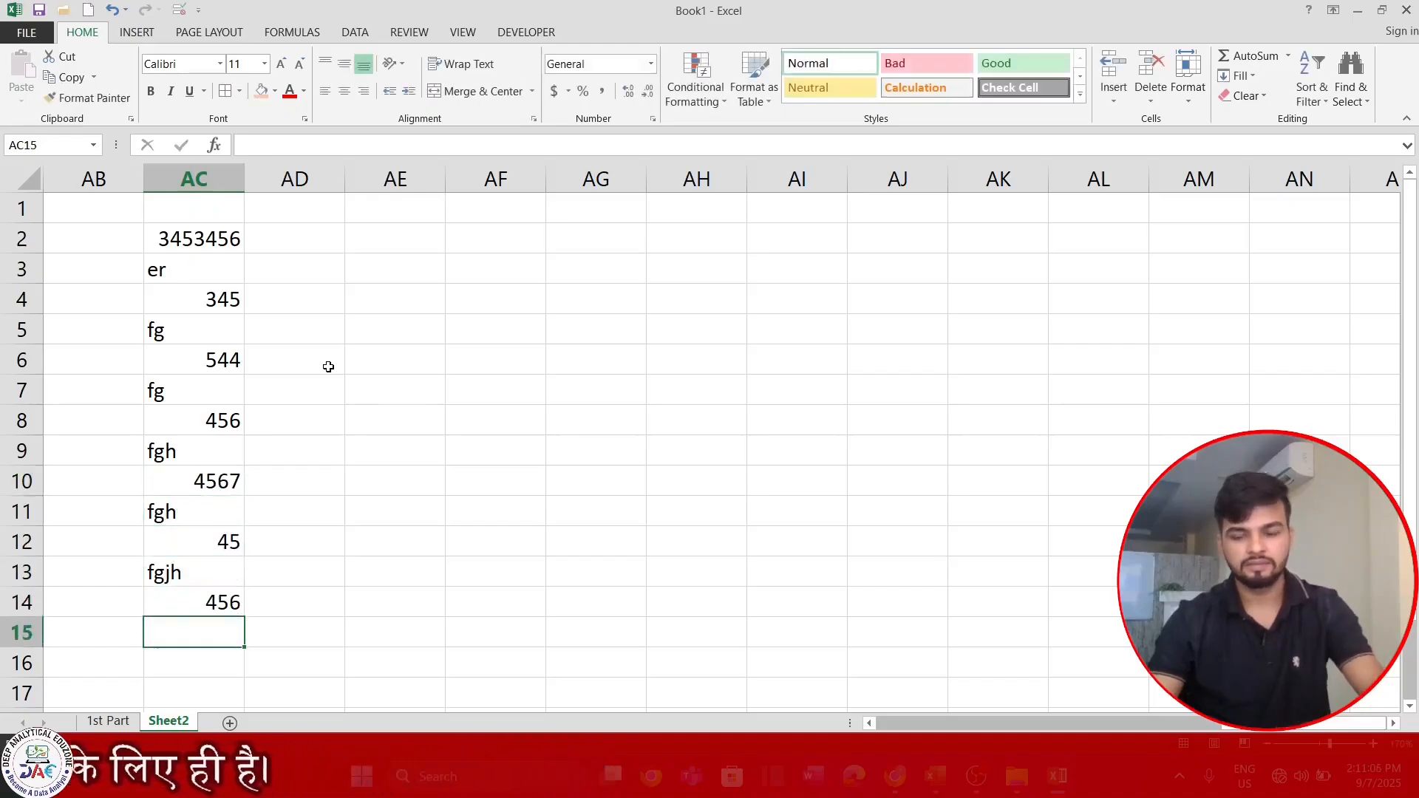
Apply the custom number format ;; to AC2:AC14 to hide the numbers, and check the stored value of AC4.
key("Up")
key("ctrl+shift+Up")
key("ctrl+1")
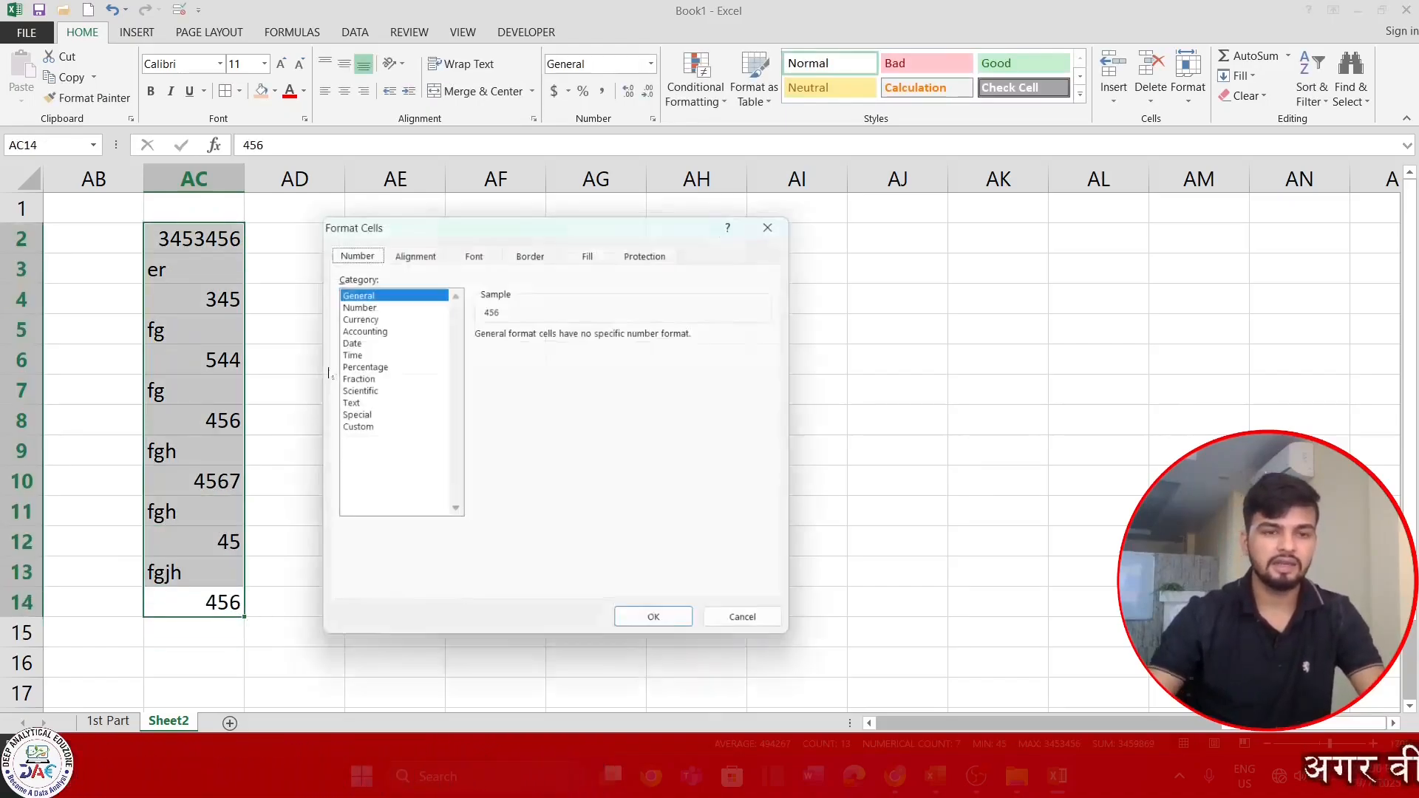
left_click(350, 429)
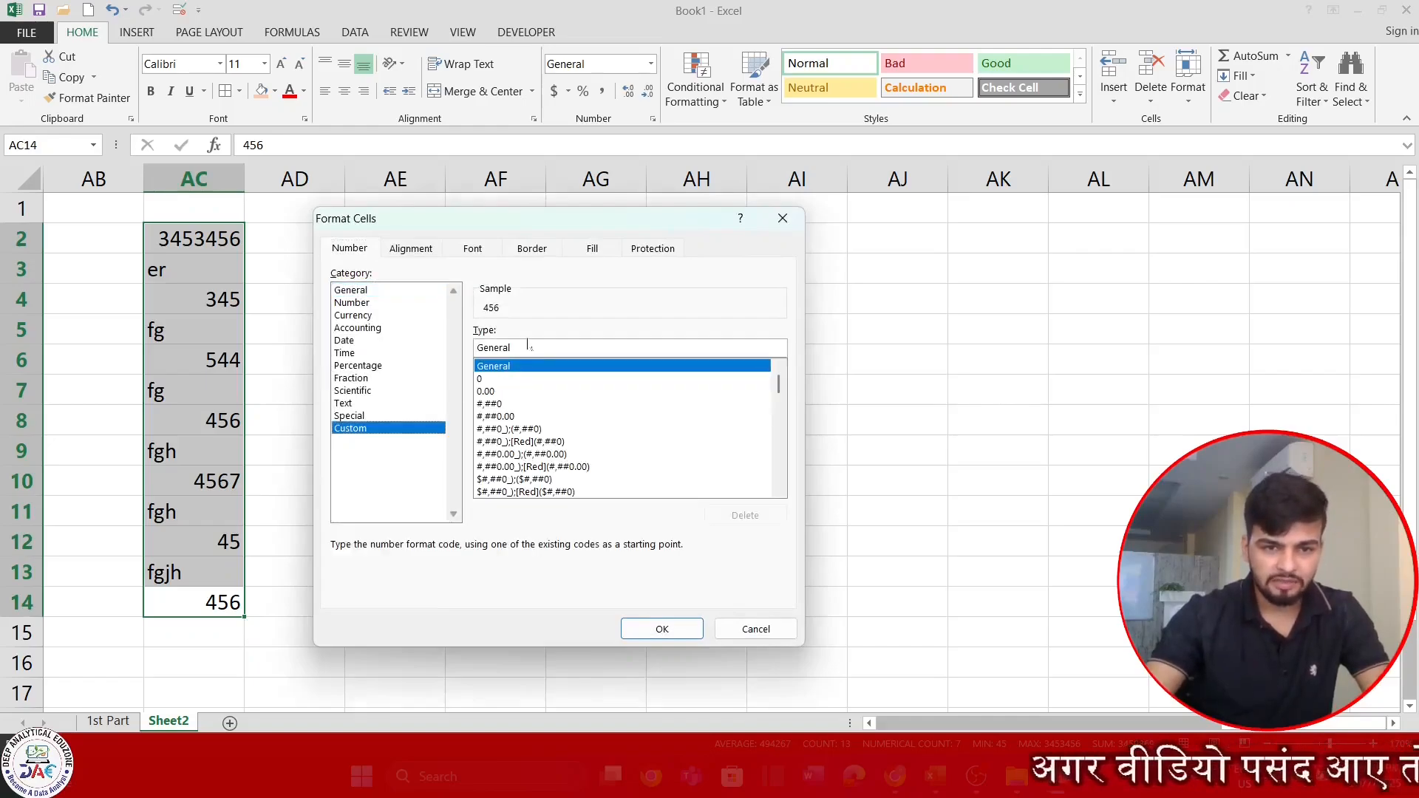
key("Tab")
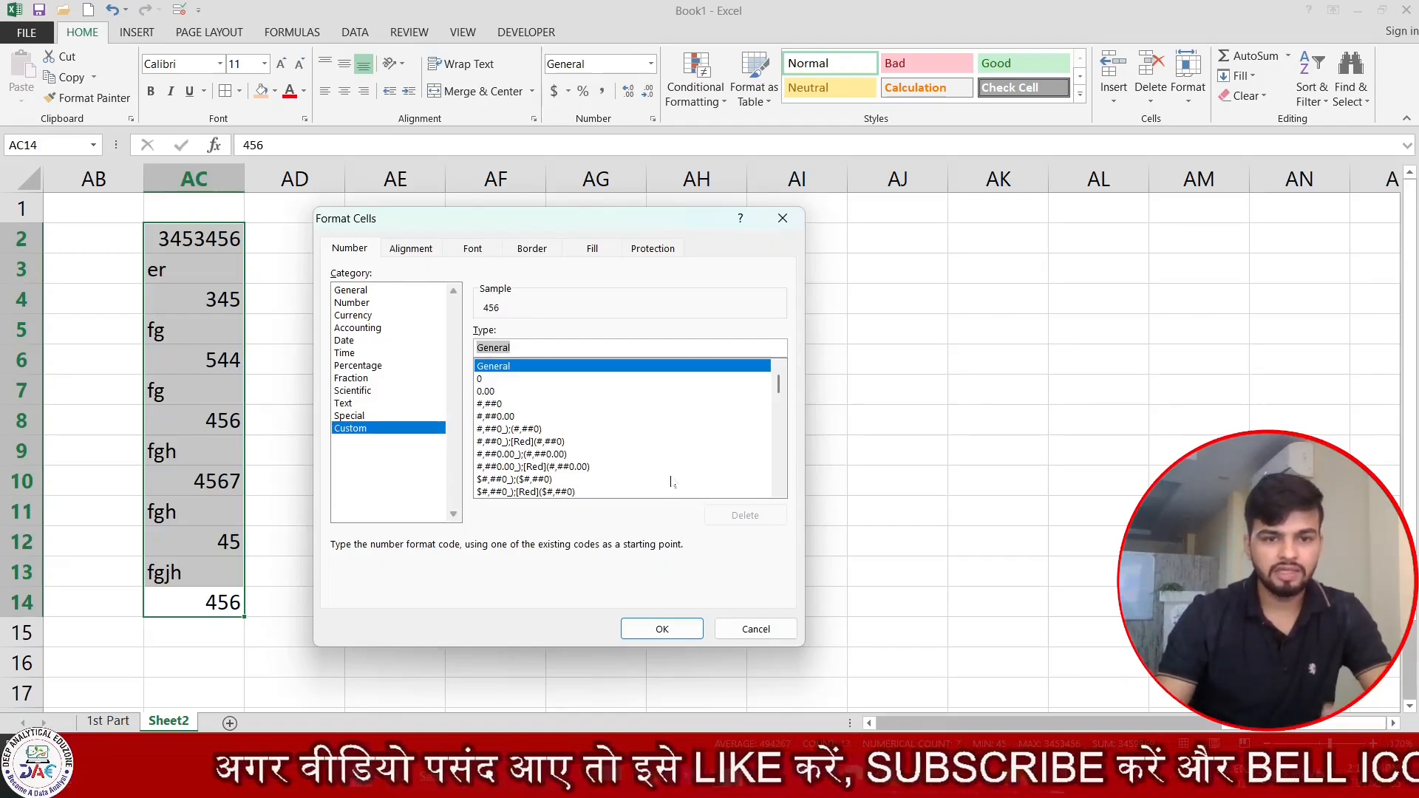
type(";;")
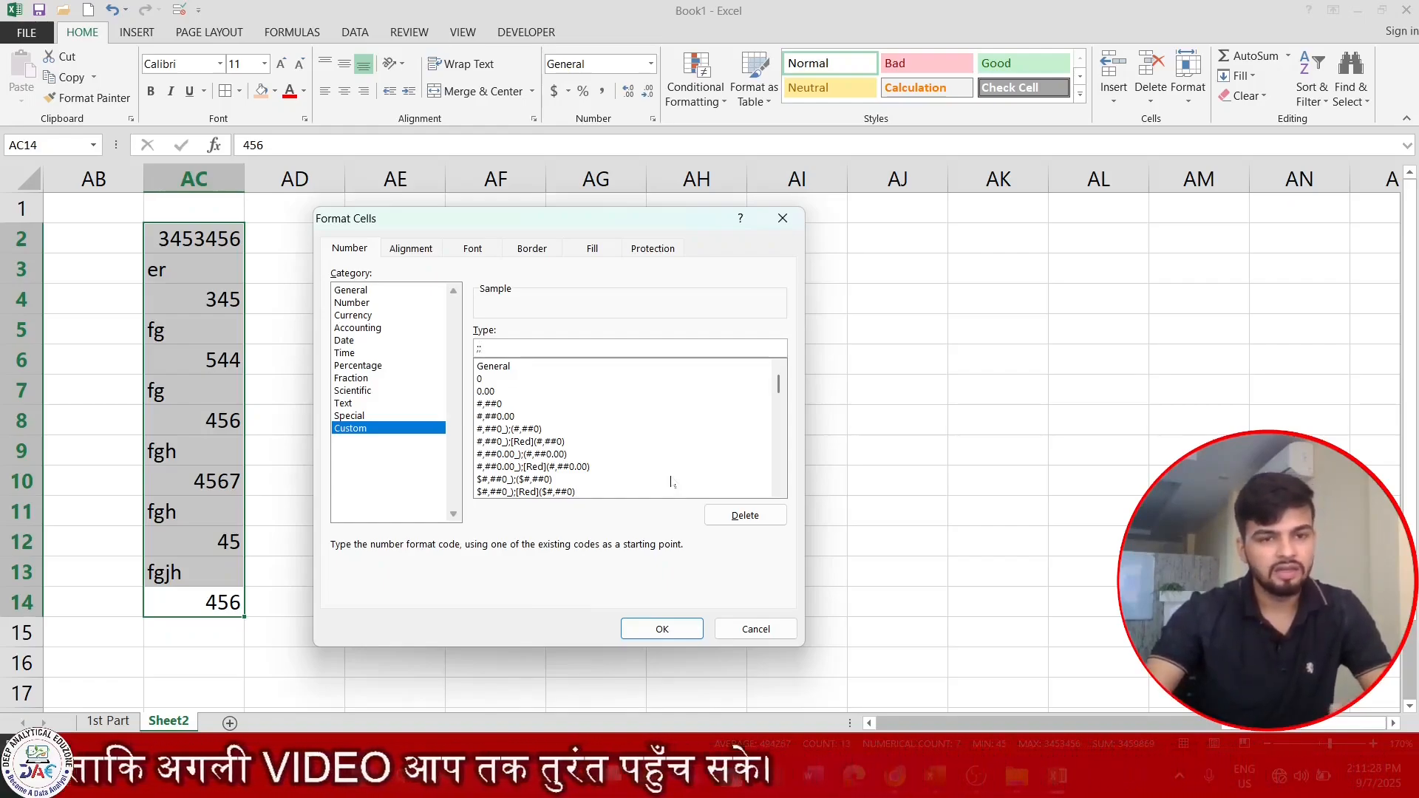
left_click(680, 633)
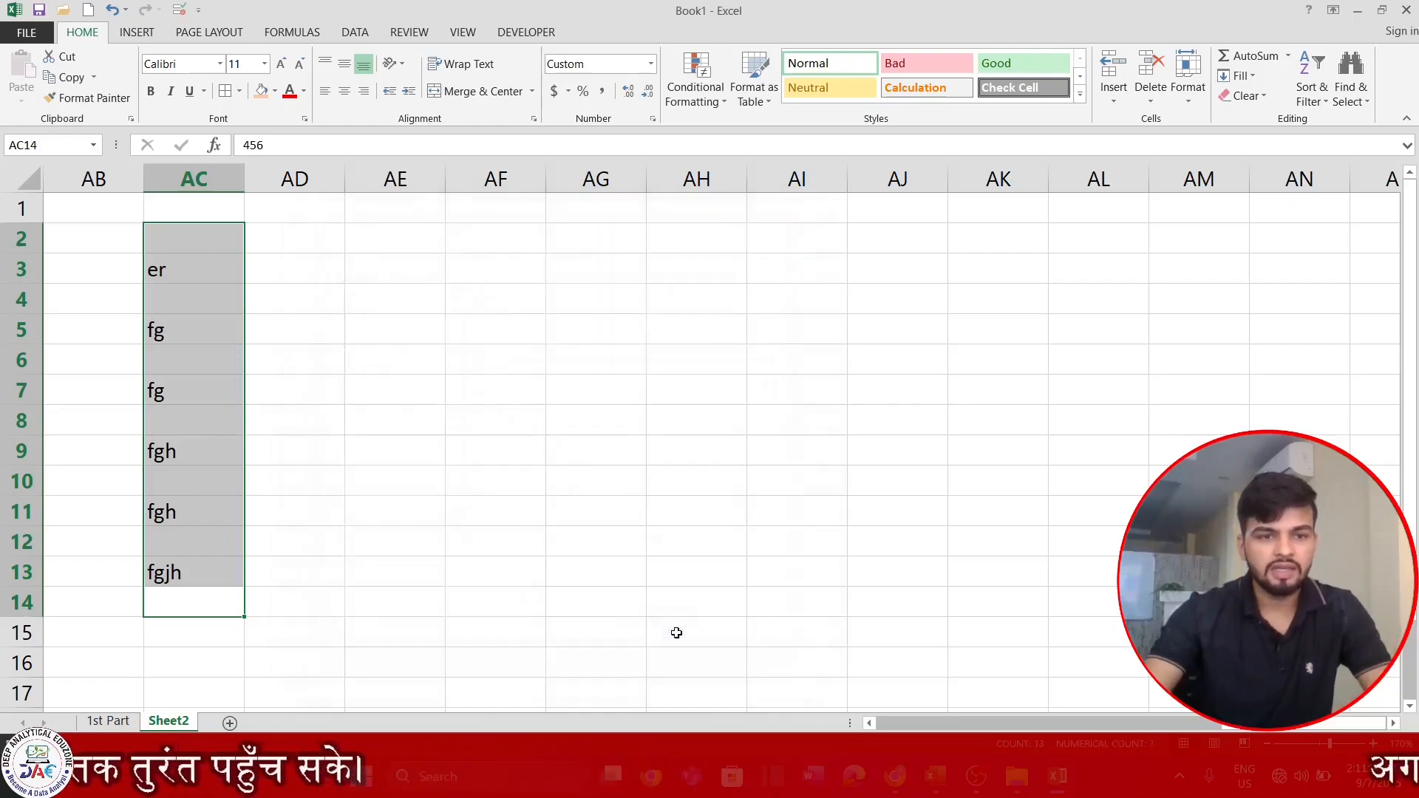
left_click(192, 287)
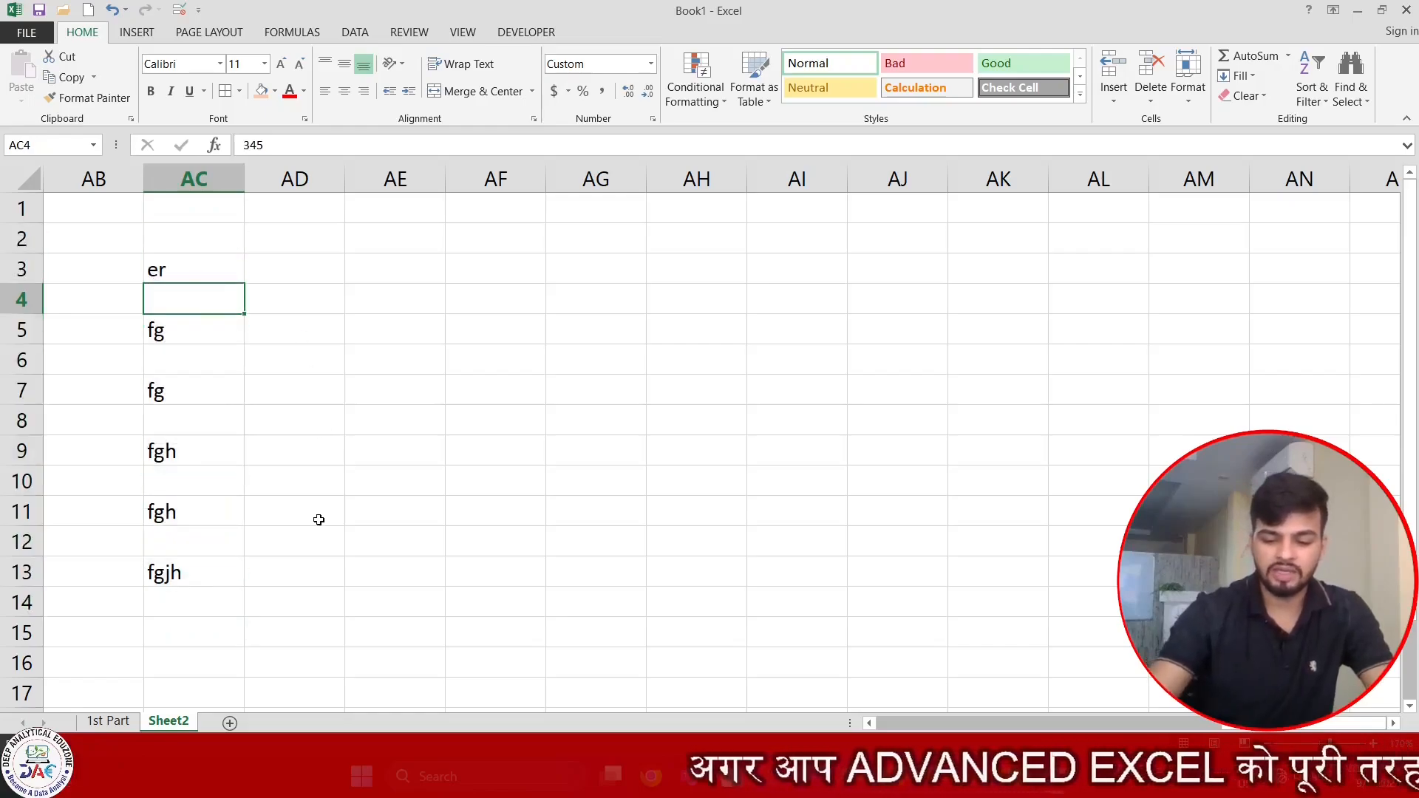
Enter -879 in AC4 and check the stored value behind the hidden number.
type("-879")
key("Return")
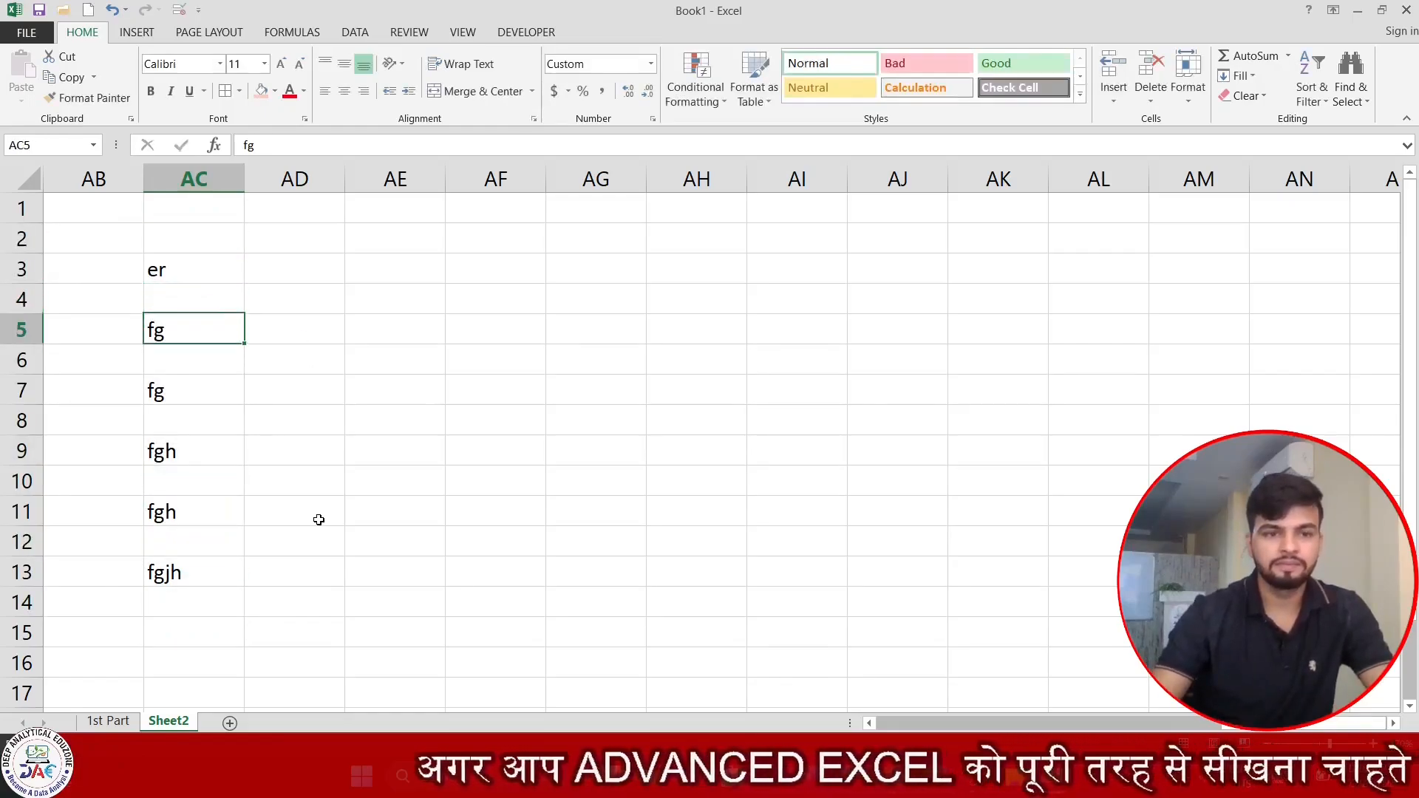
key("Return")
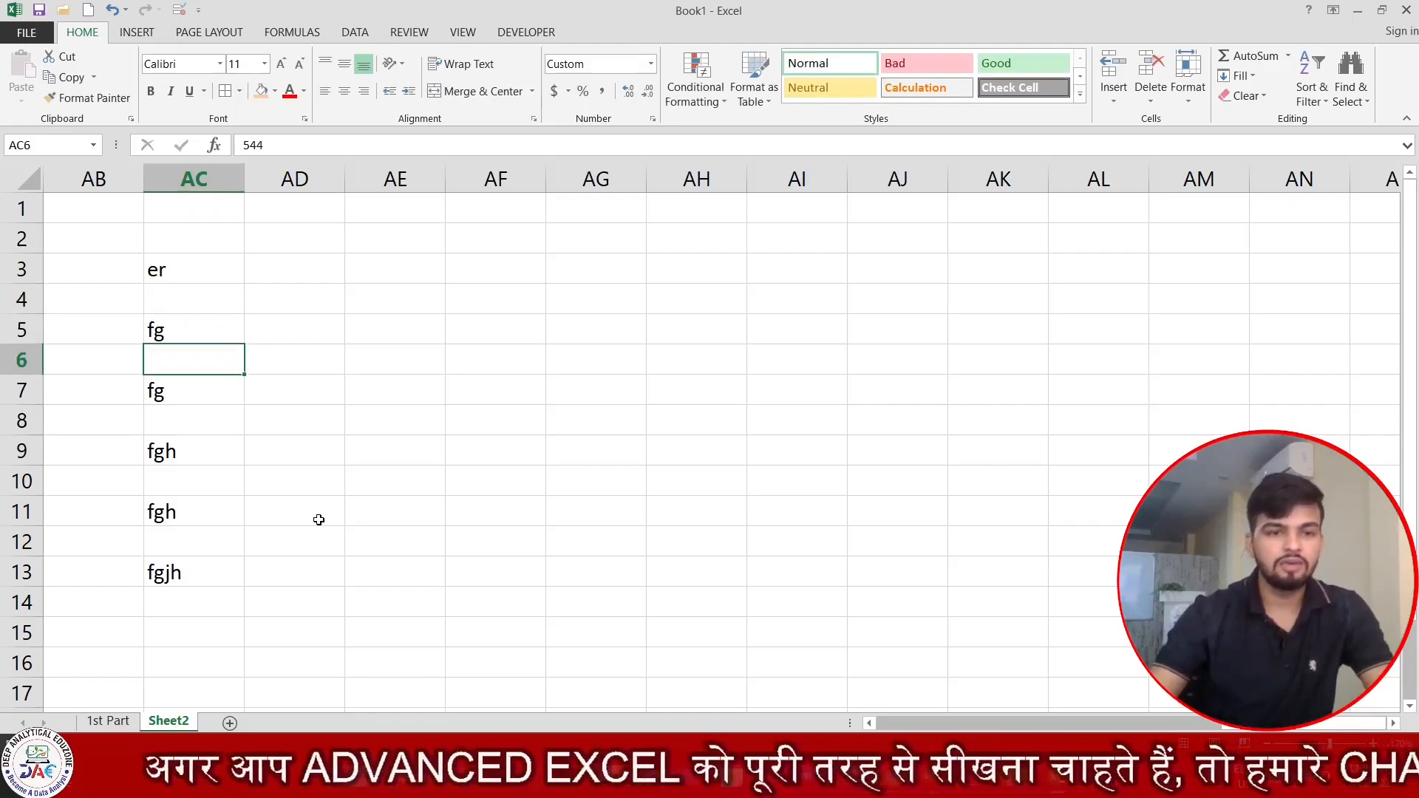
left_click_drag(193, 266, 218, 541)
left_click(192, 298)
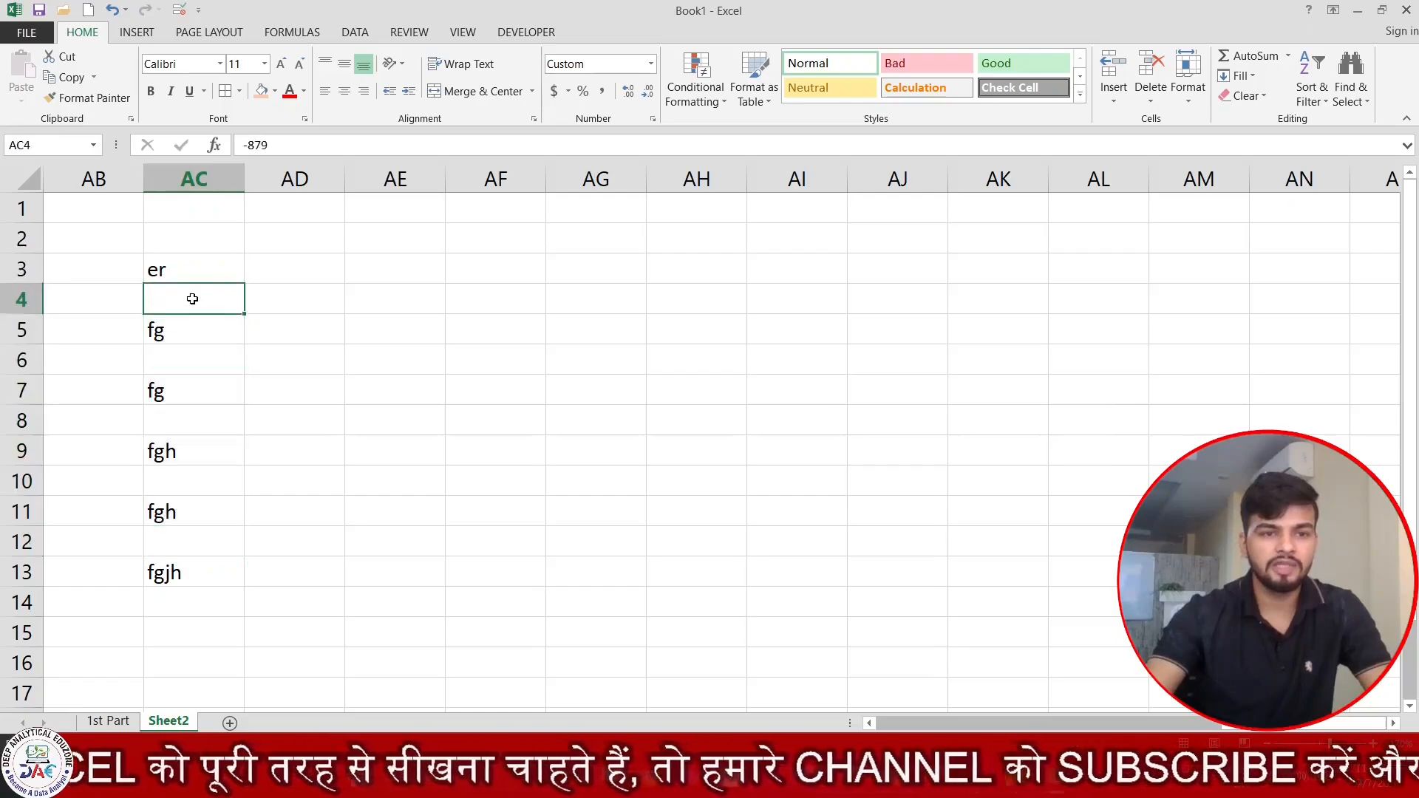
left_click_drag(268, 145, 242, 145)
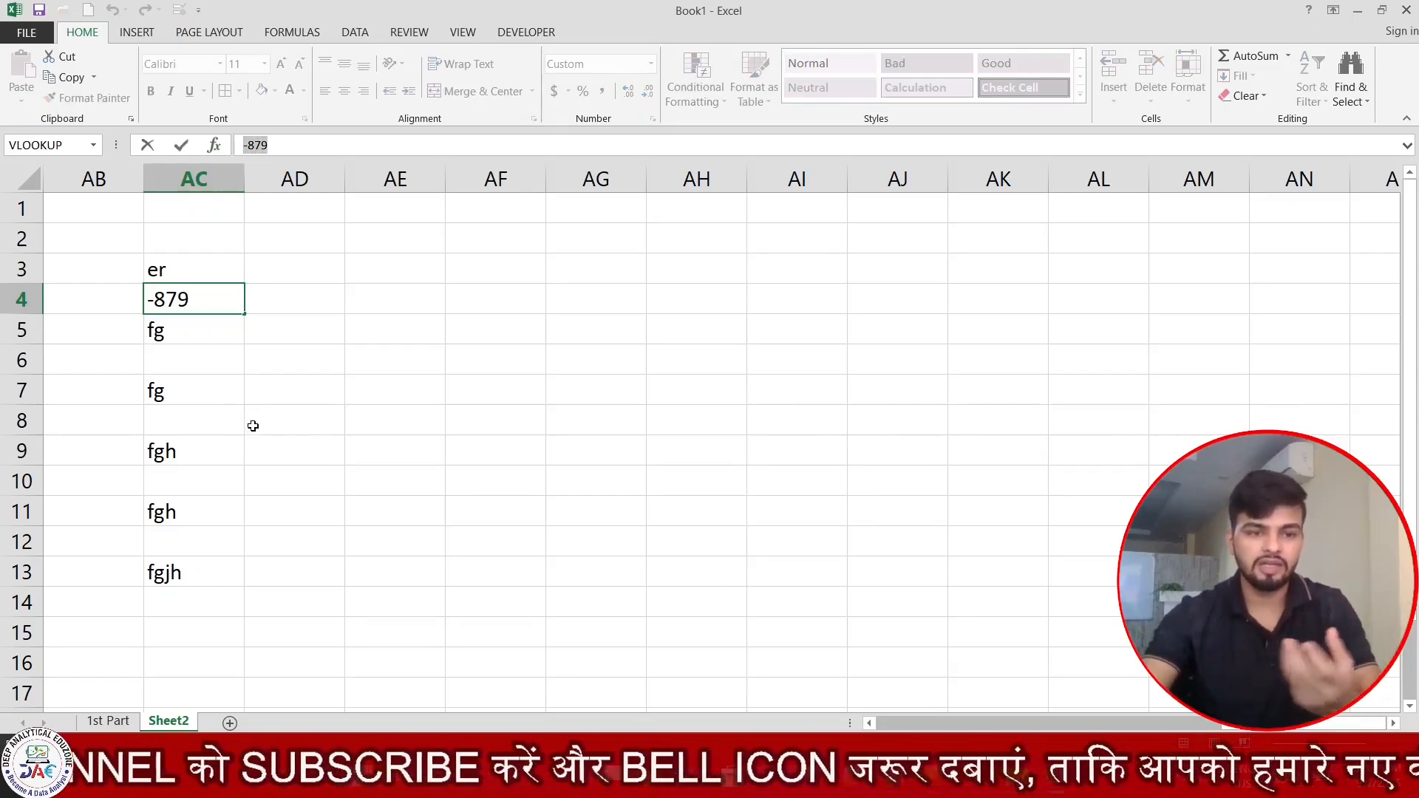
key("Escape")
left_click(404, 531)
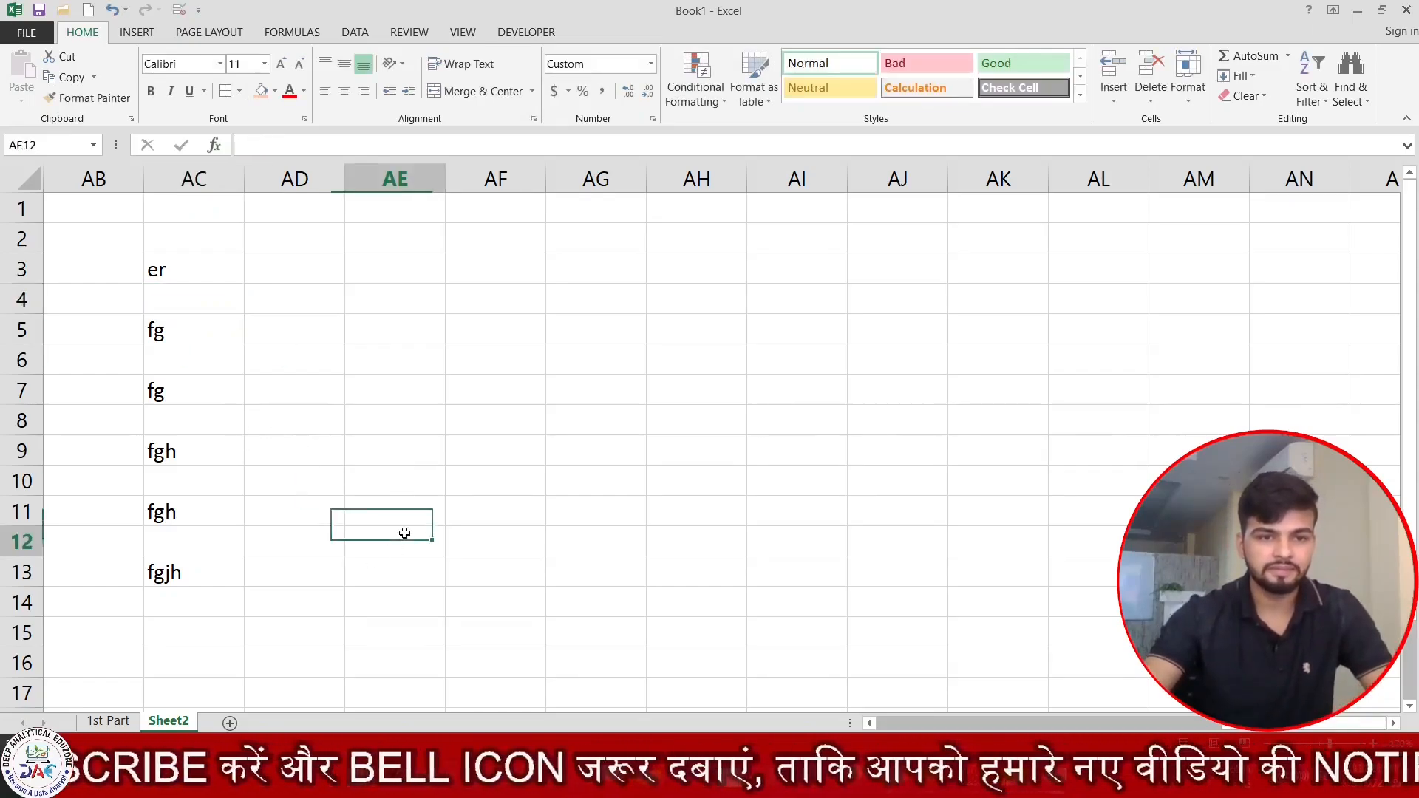
Apply the custom number format General;General;; to AC2:AC13 to show numbers while hiding zeros and text.
left_click(186, 247)
left_click_drag(186, 247, 177, 569)
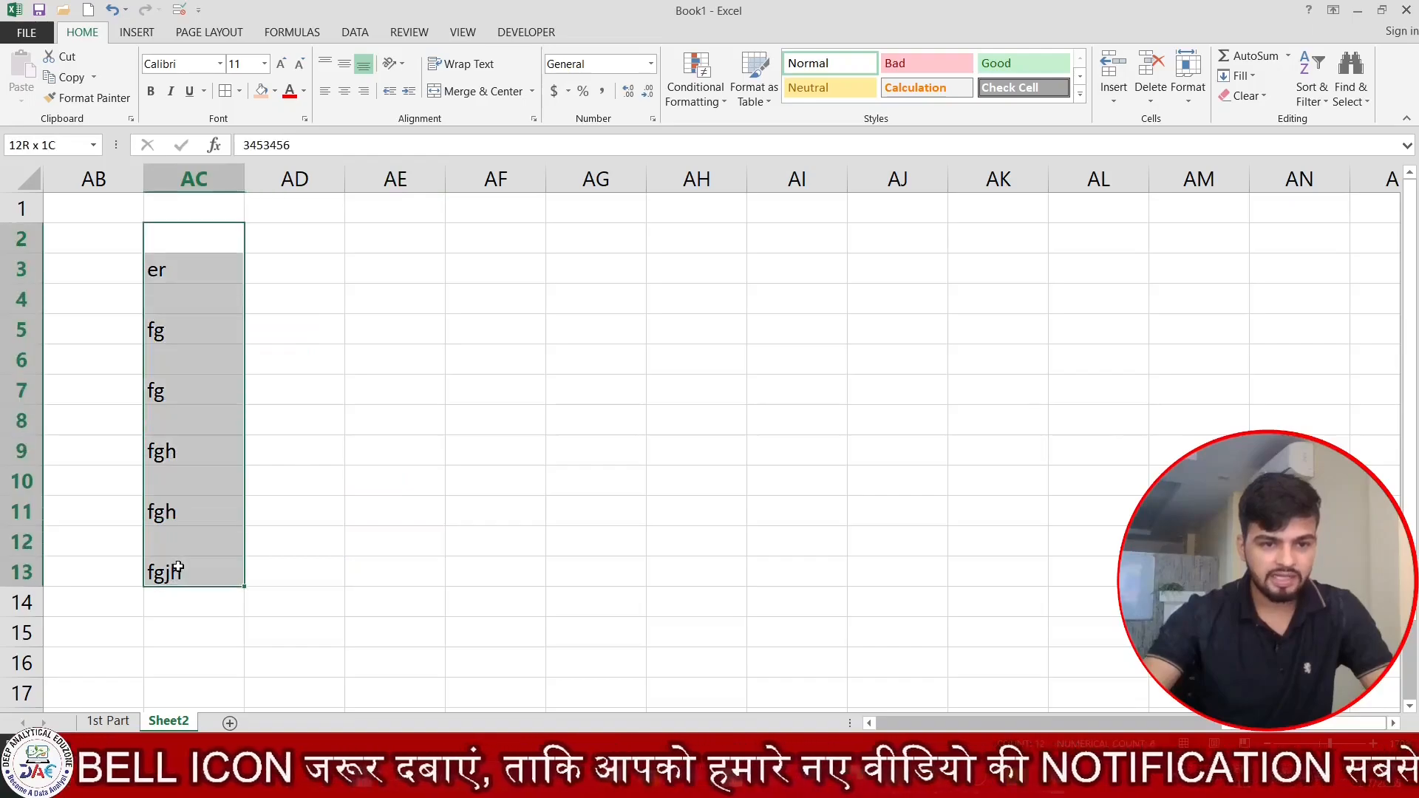
key("ctrl+1")
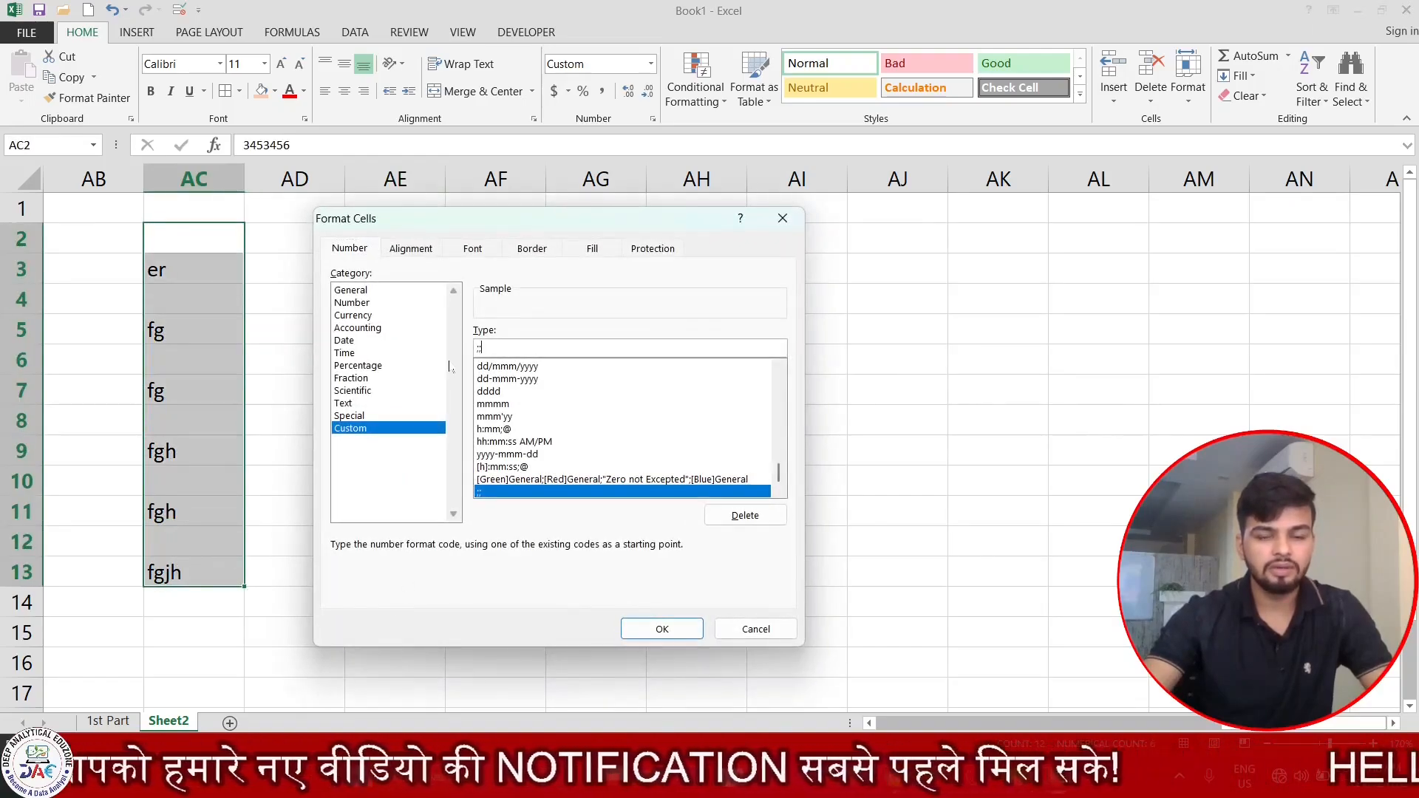
key("BackSpace")
key("BackSpace")
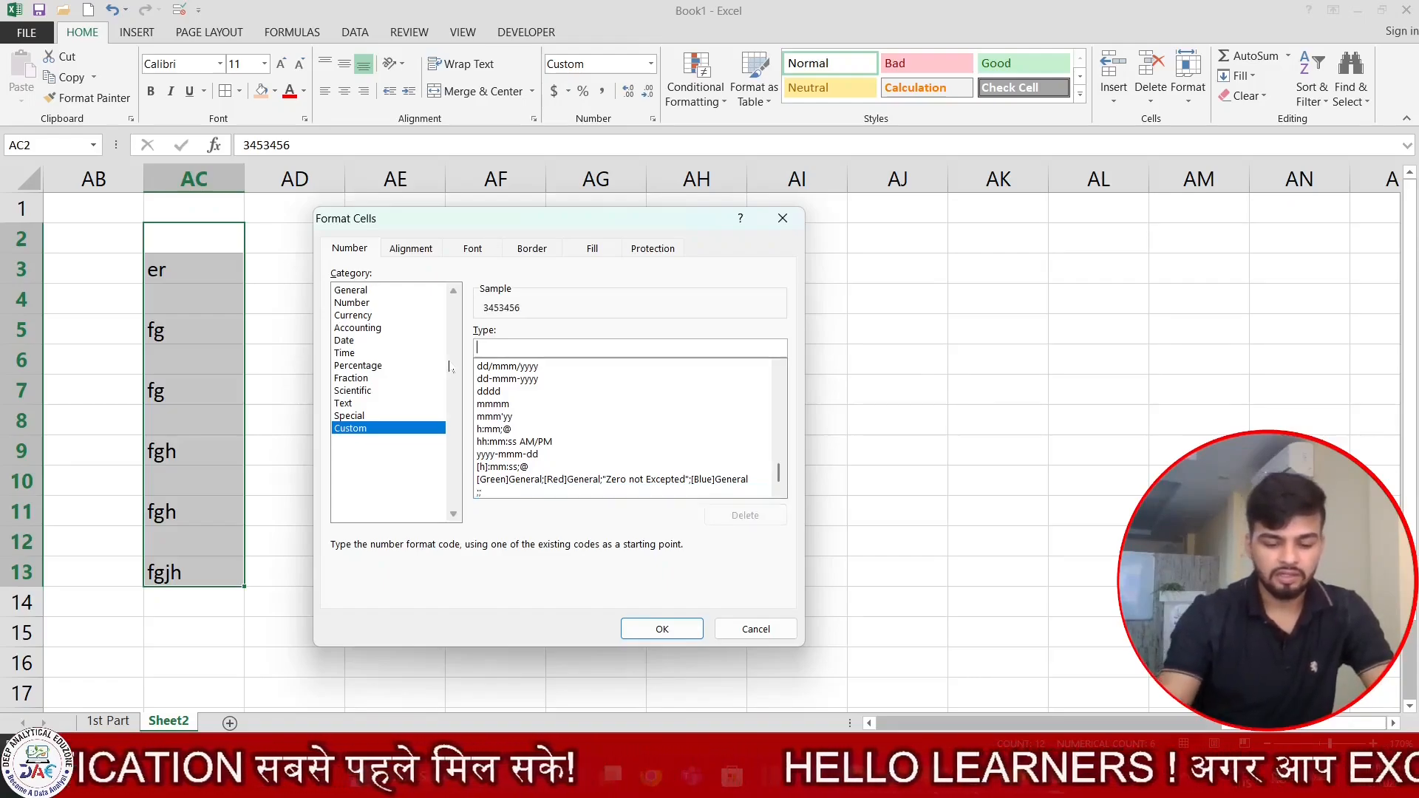
type("General")
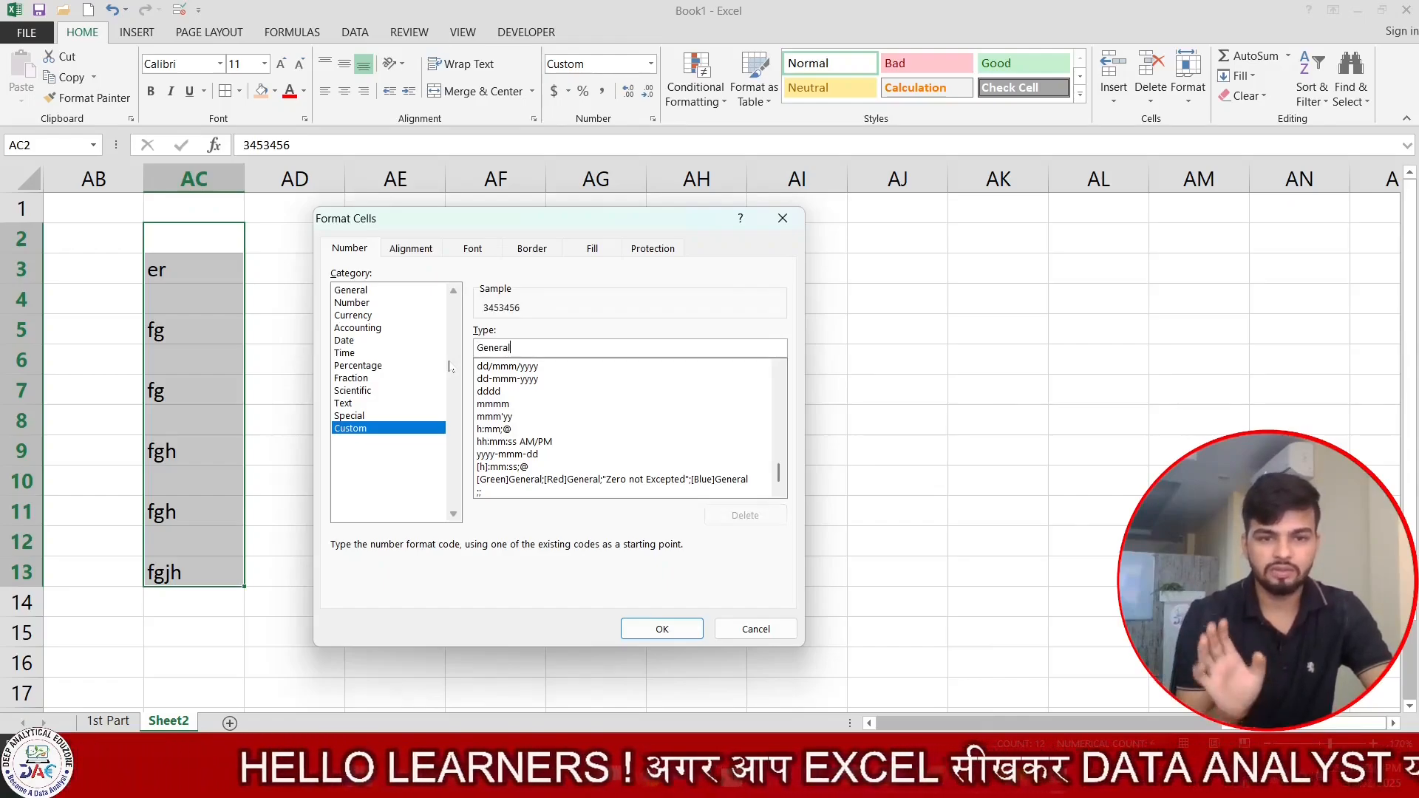
type(";General;;")
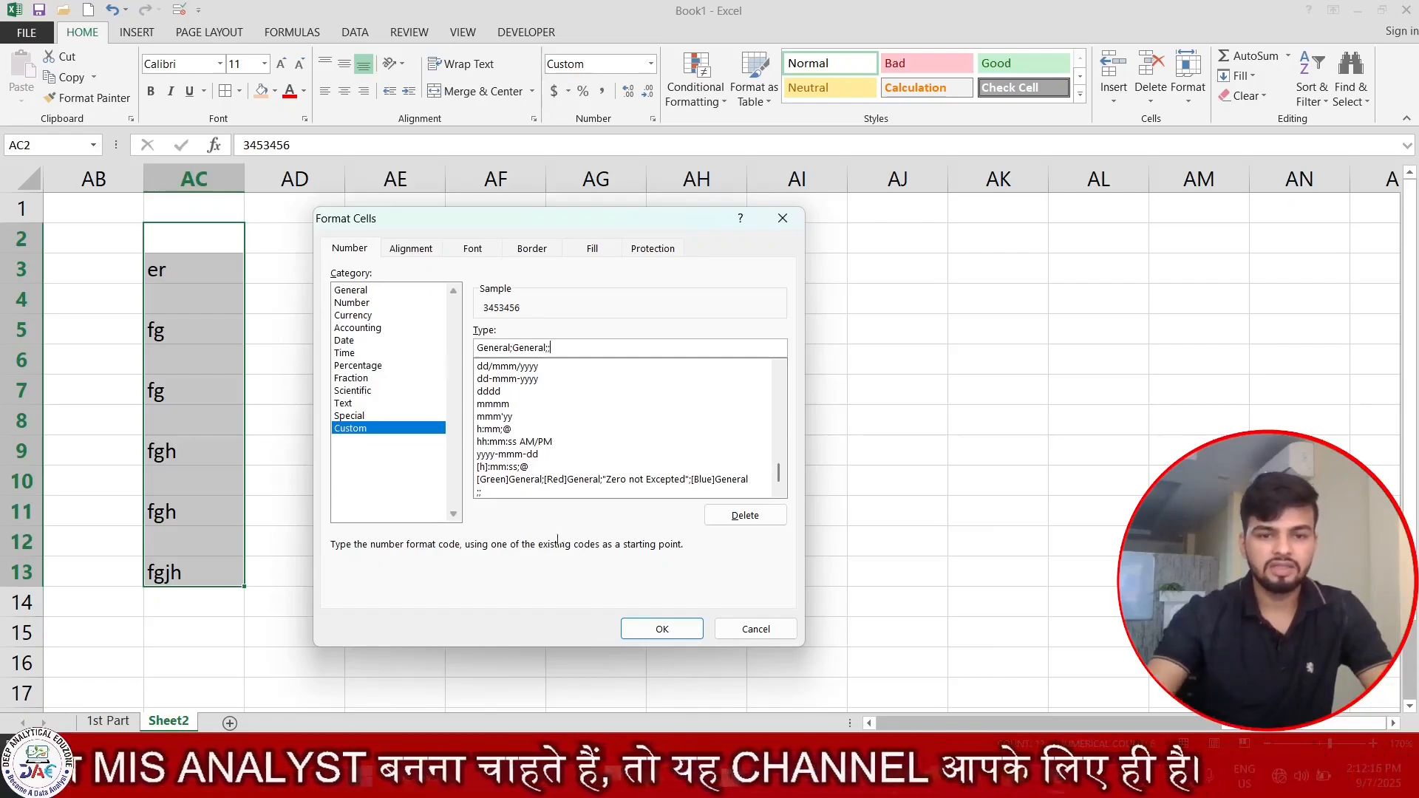
left_click(662, 629)
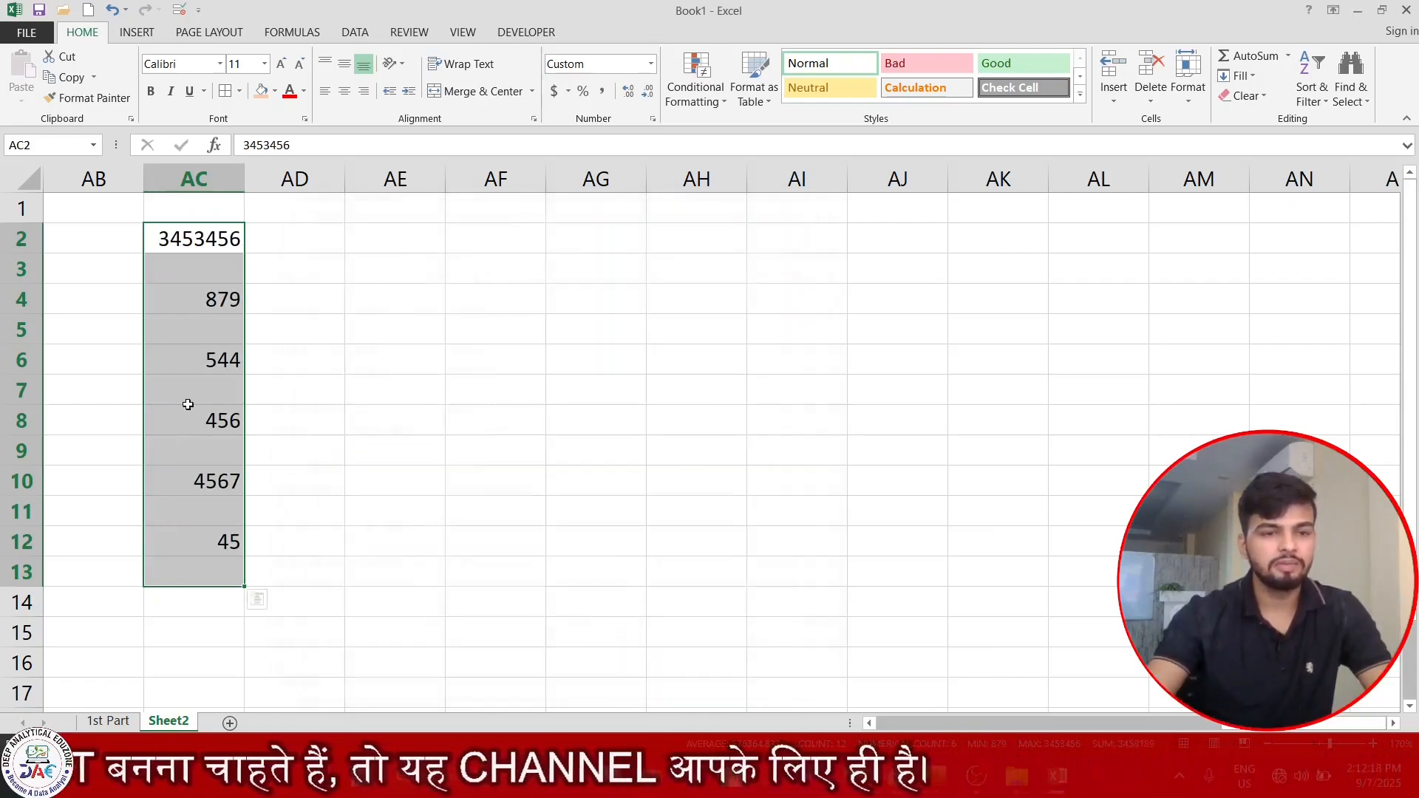
Replace the text in AC5 with 0 to test the format's empty zero section.
left_click(199, 337)
type("0")
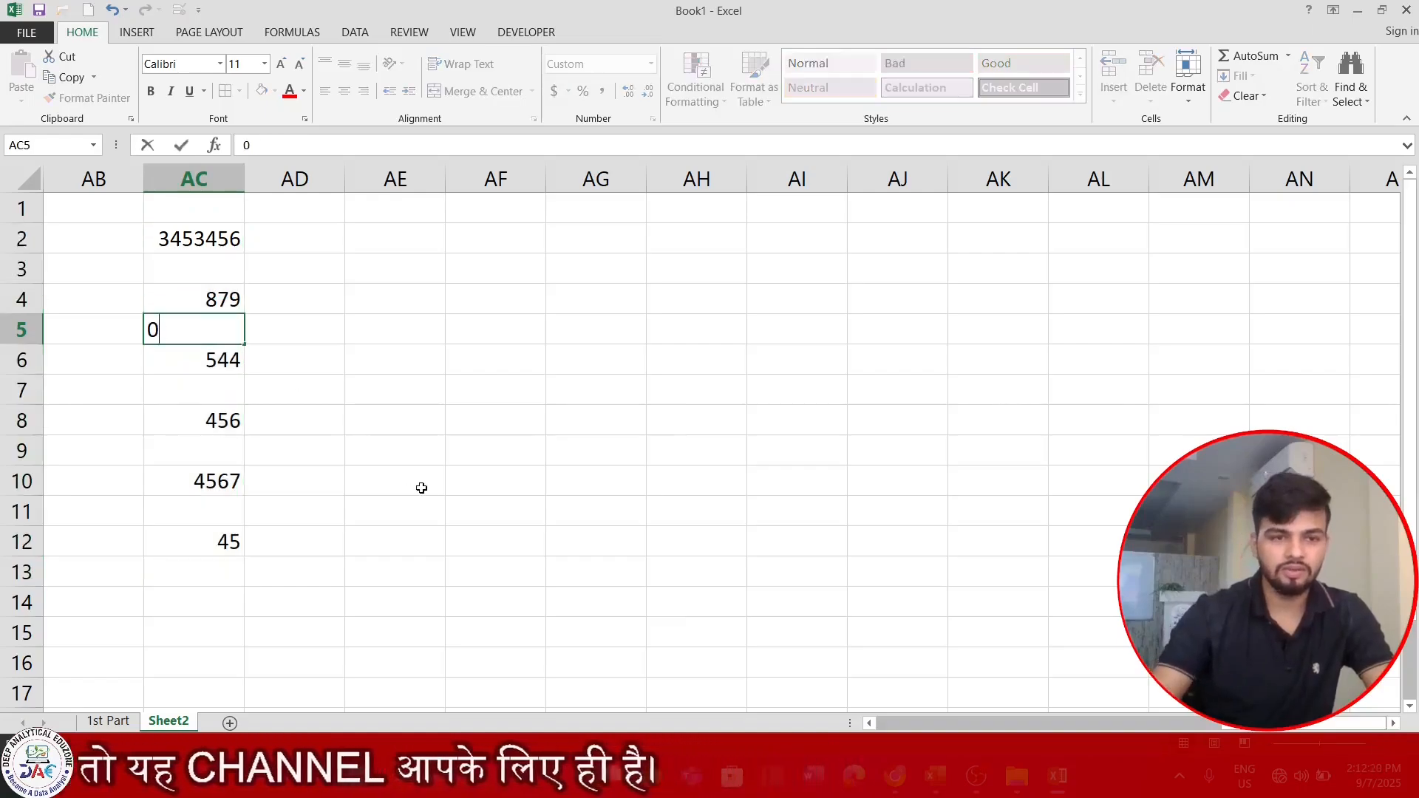
key("Return")
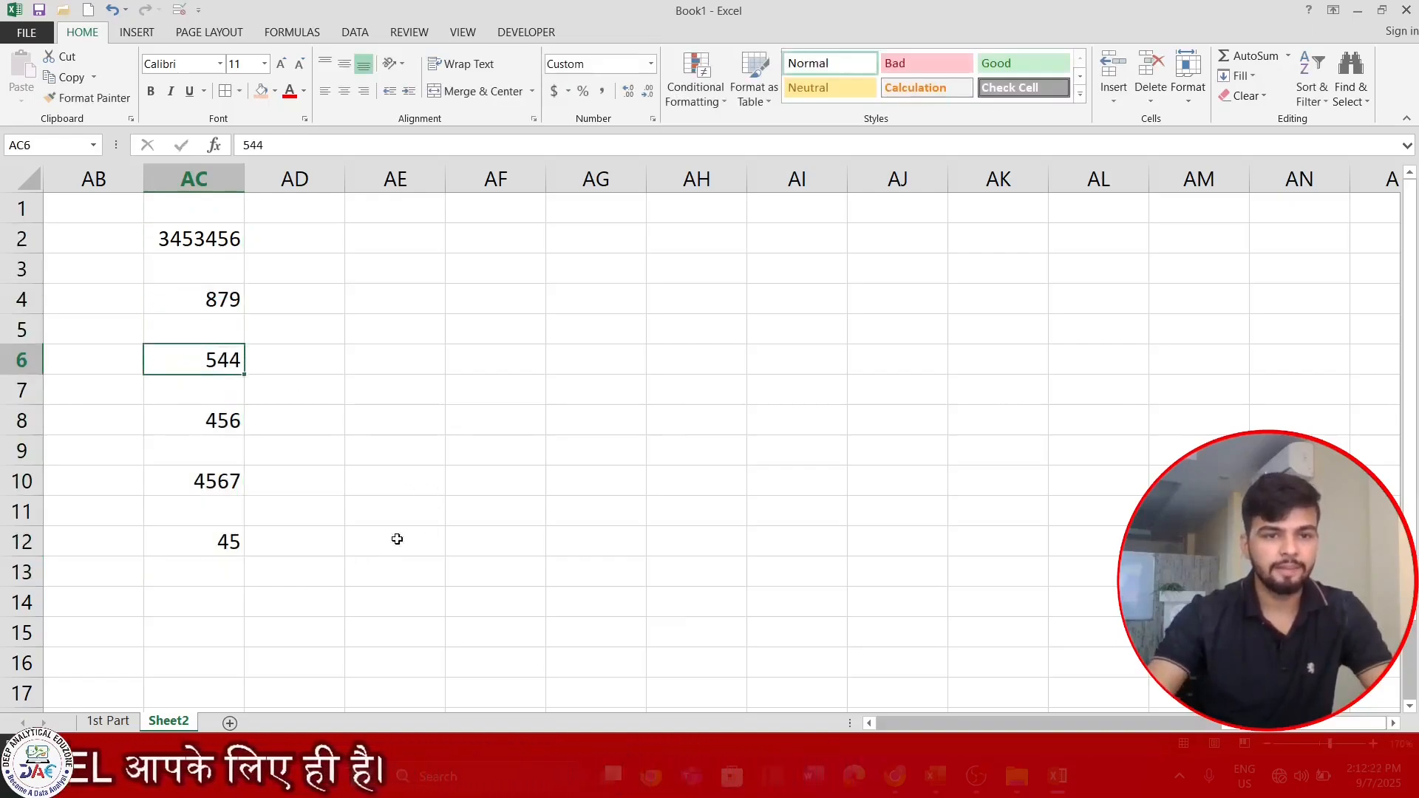
left_click(439, 390)
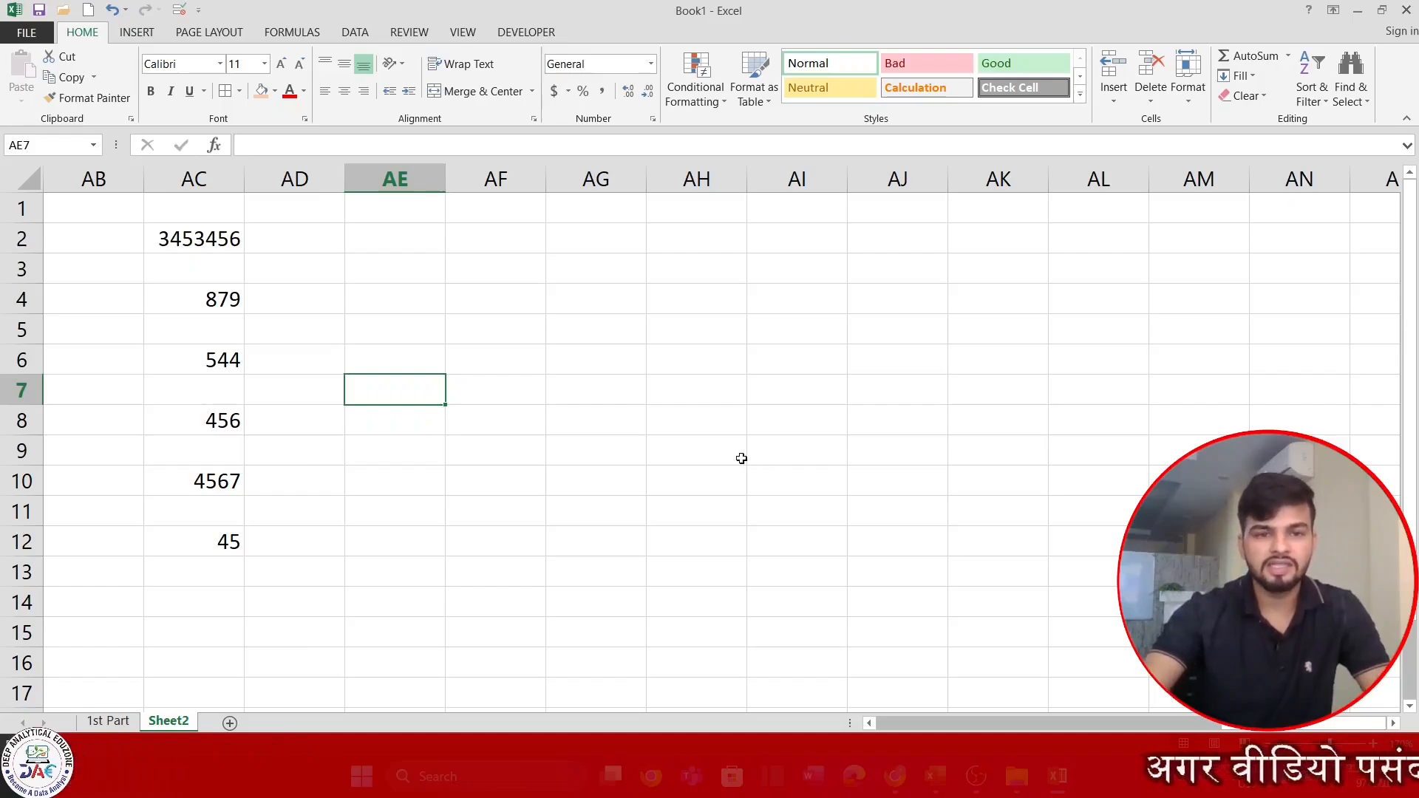
left_click(467, 292)
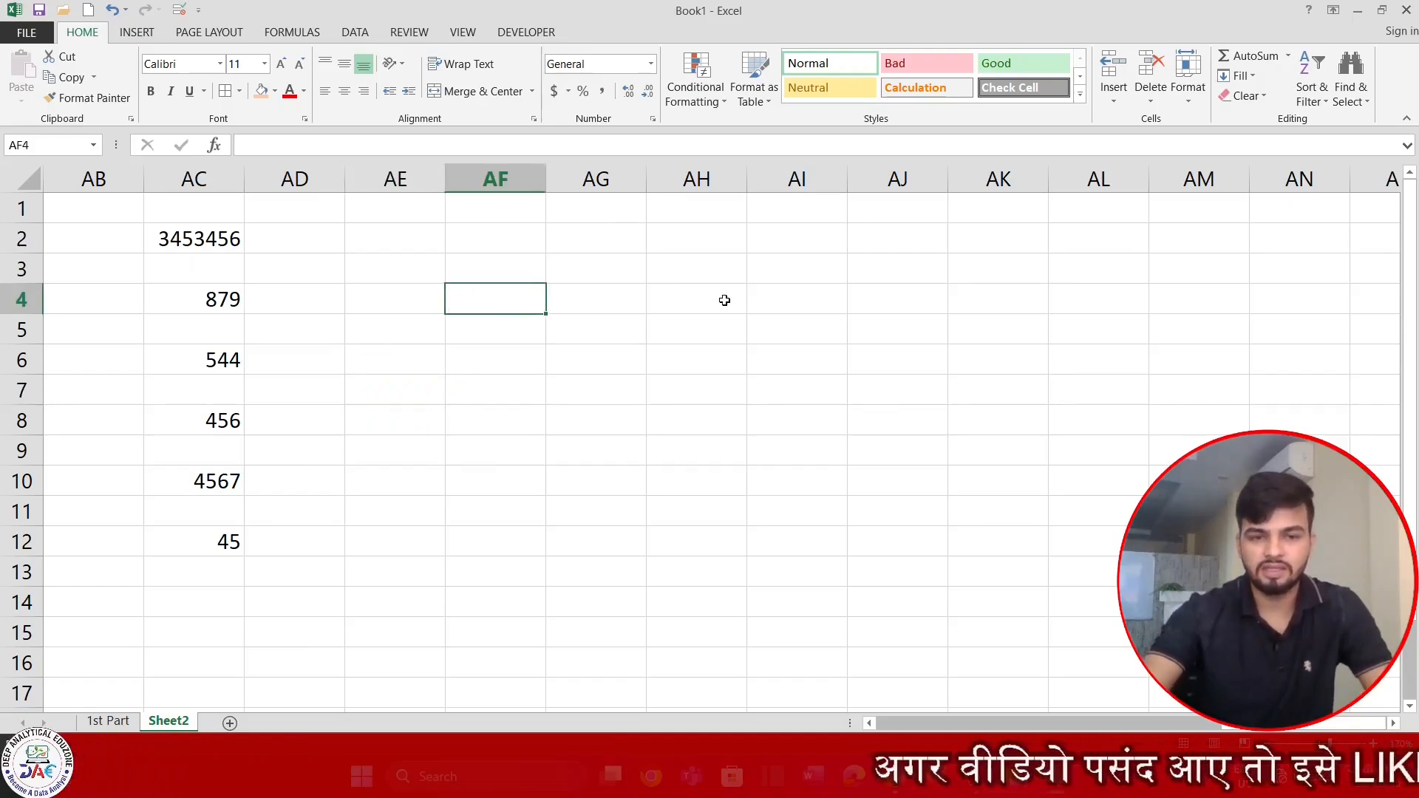
left_click(416, 437)
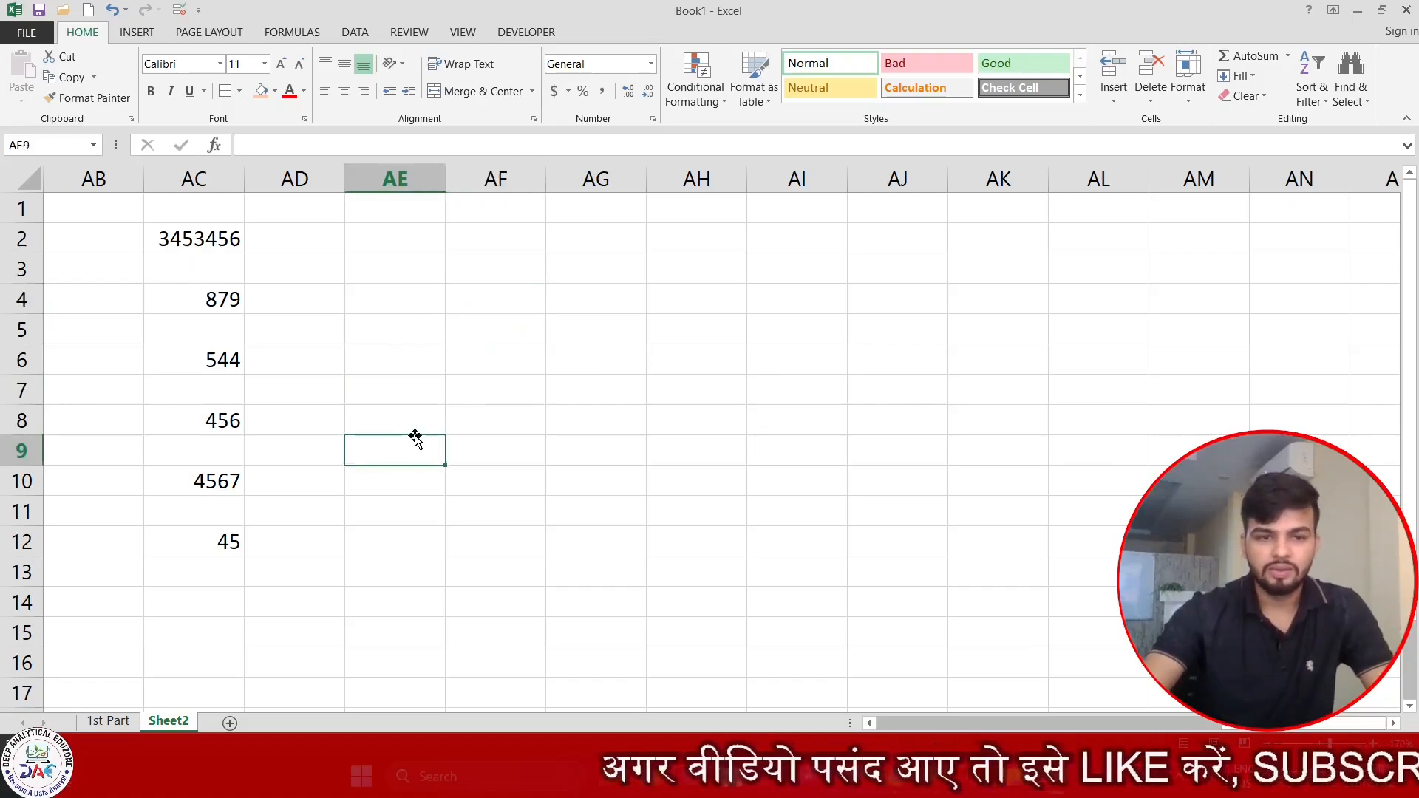
Look back along Sheet2's formatting examples to the custom date heading in G1.
key("ctrl+Left")
key("ctrl+Left")
key("ctrl+Up")
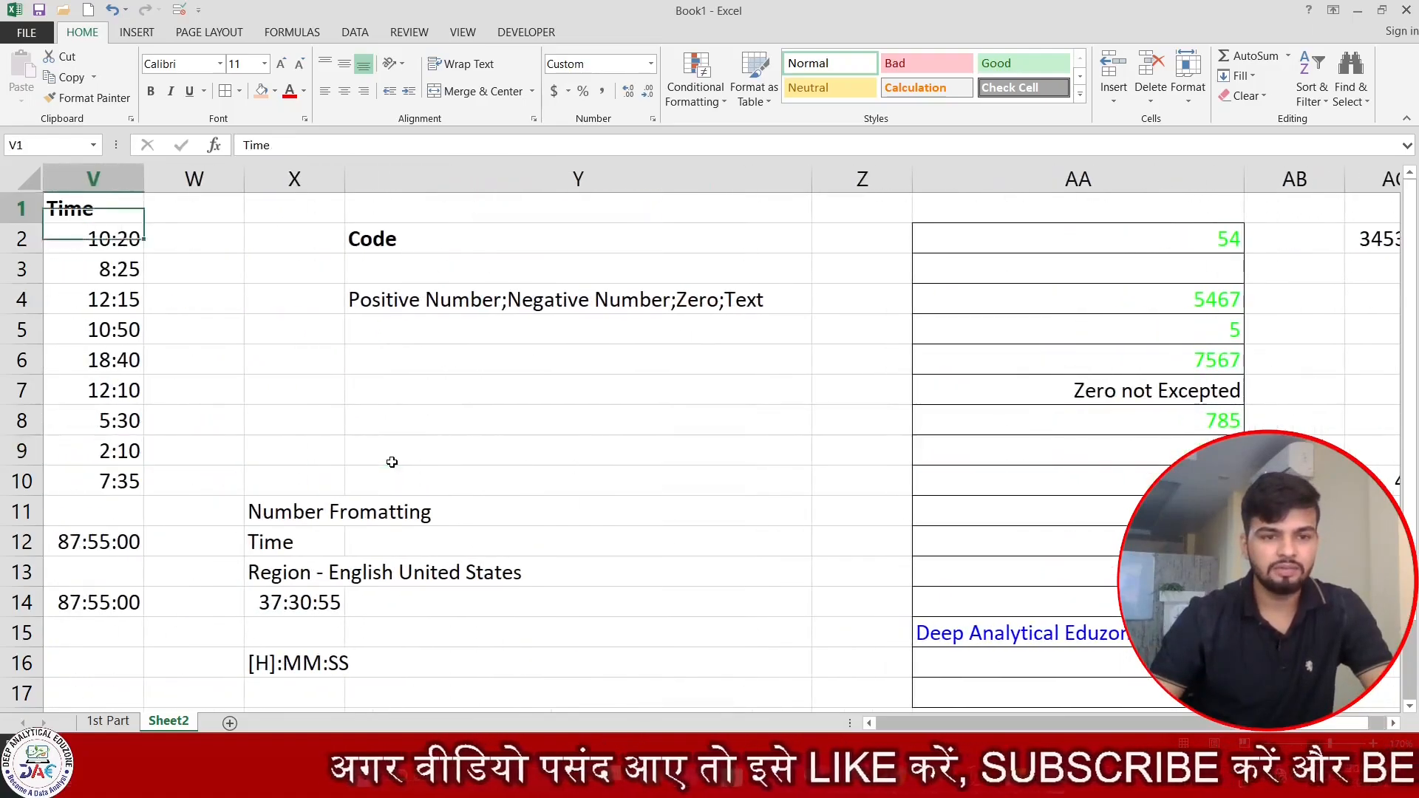
key("ctrl+Left")
key("ctrl+Left")
key("ctrl+Left")
key("ctrl+Left")
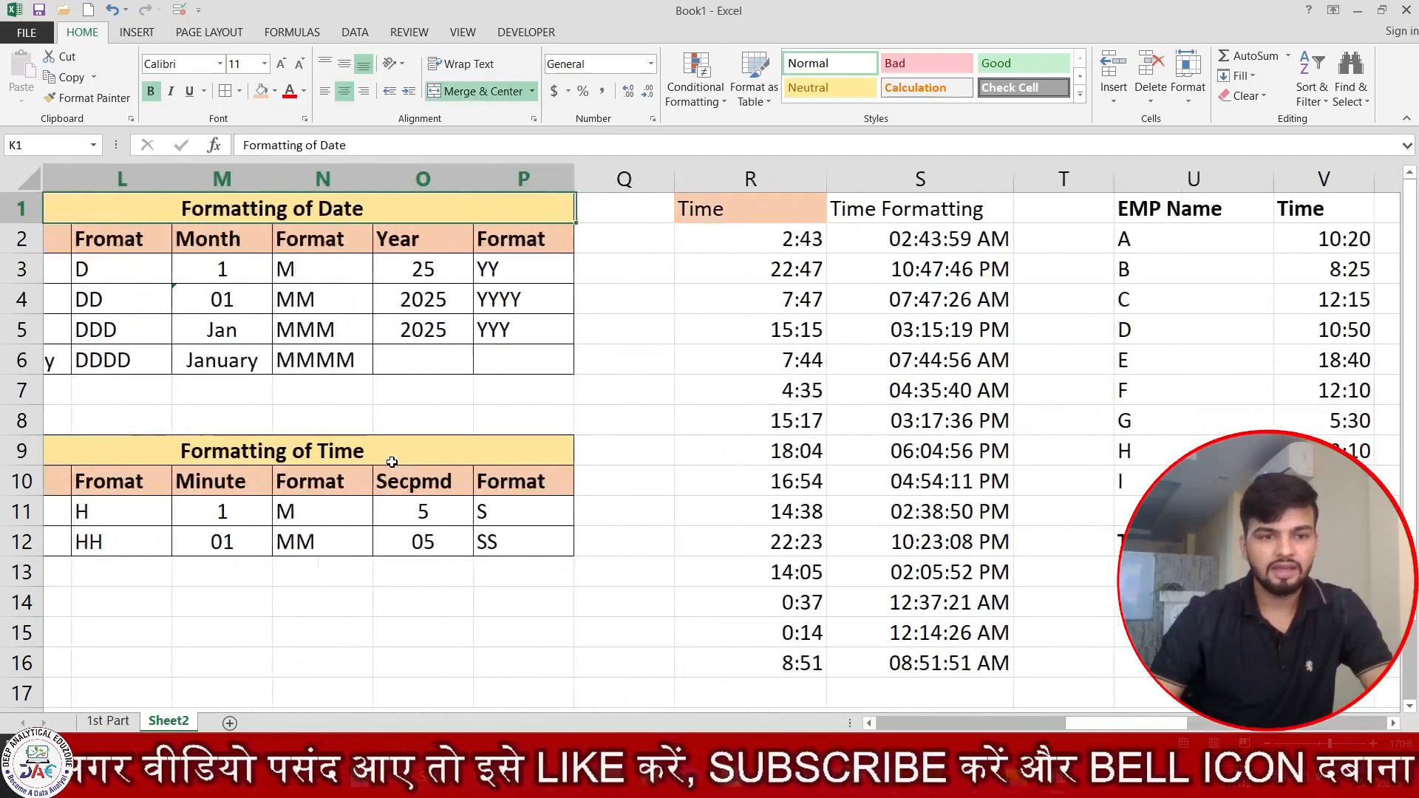
key("ctrl+Left")
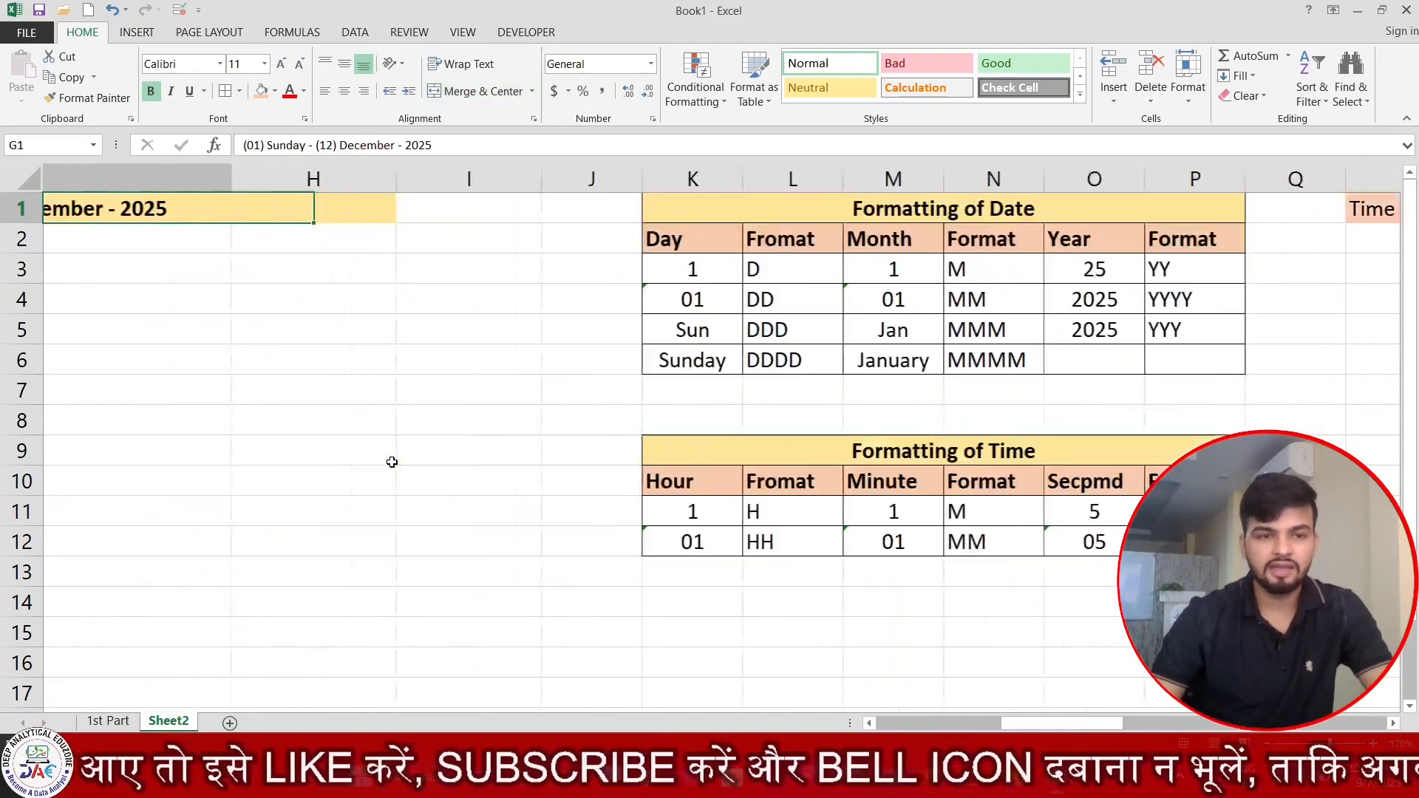
Review the date and time format tables, time totals and colour-coded number formats, and check the content of AC11.
key("Right")
key("Right")
key("Right")
key("Right")
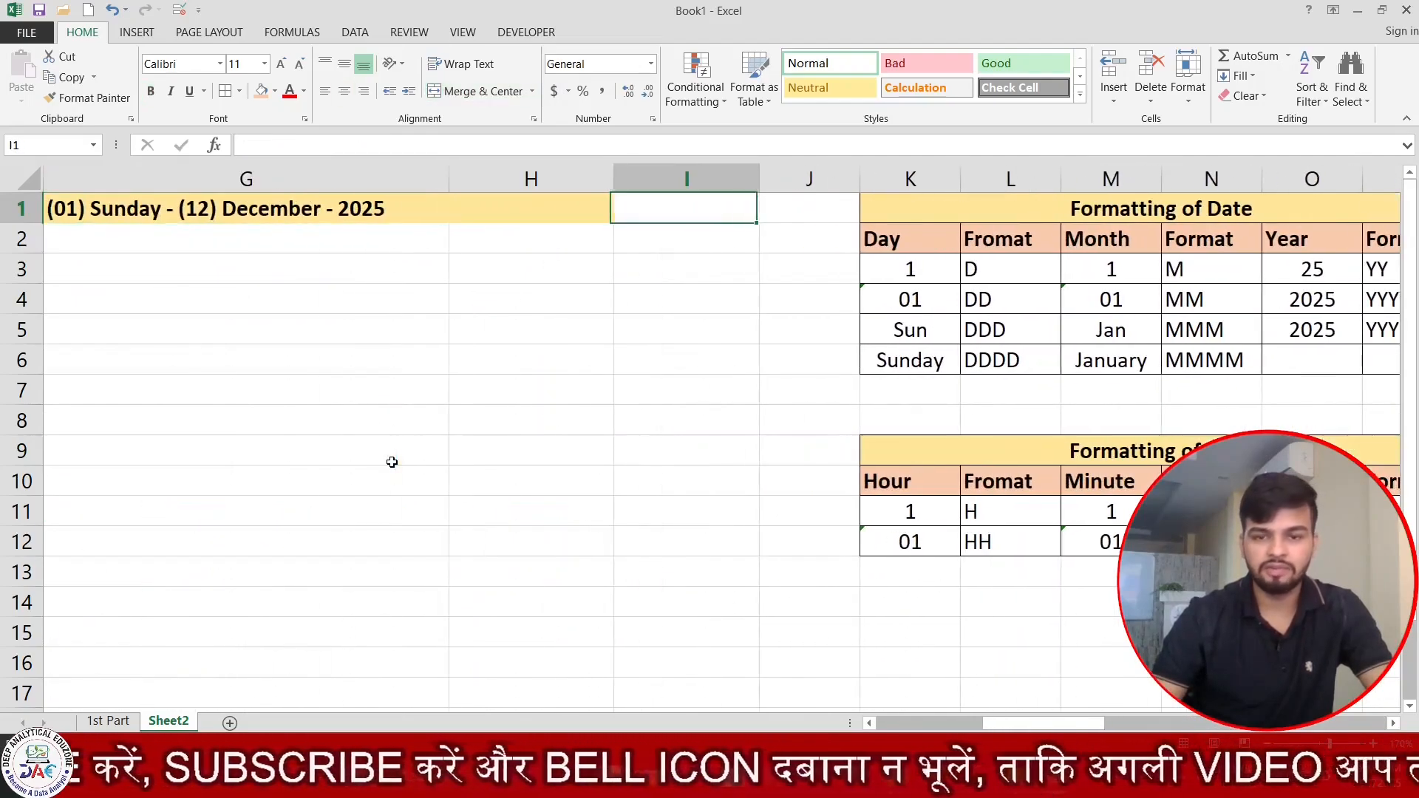
key("ctrl+Right")
key("Right")
key("Right")
key("Right")
key("Right")
key("Right")
key("Right")
key("Right")
key("Right")
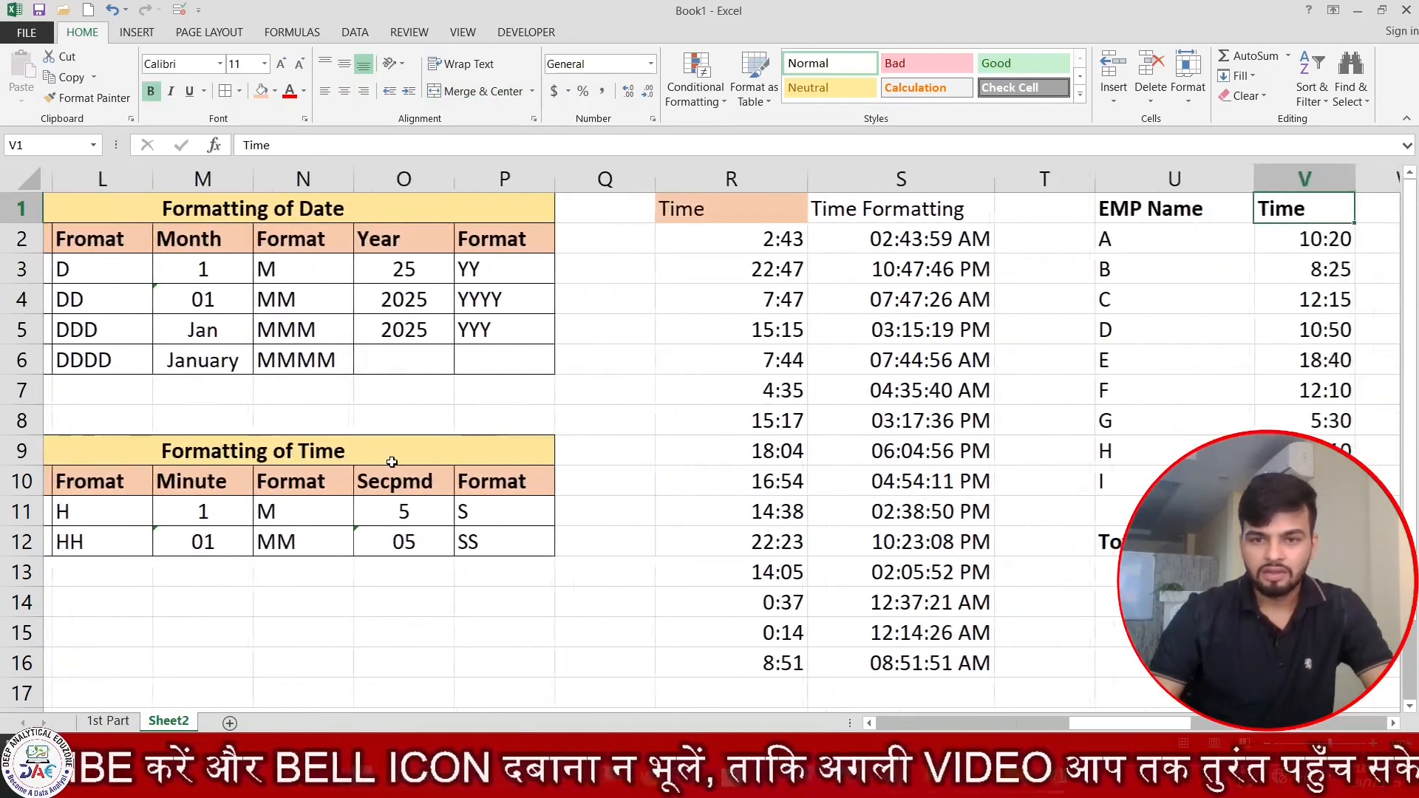
key("Down")
key("Right")
key("Right")
key("Right")
key("Right")
key("Right")
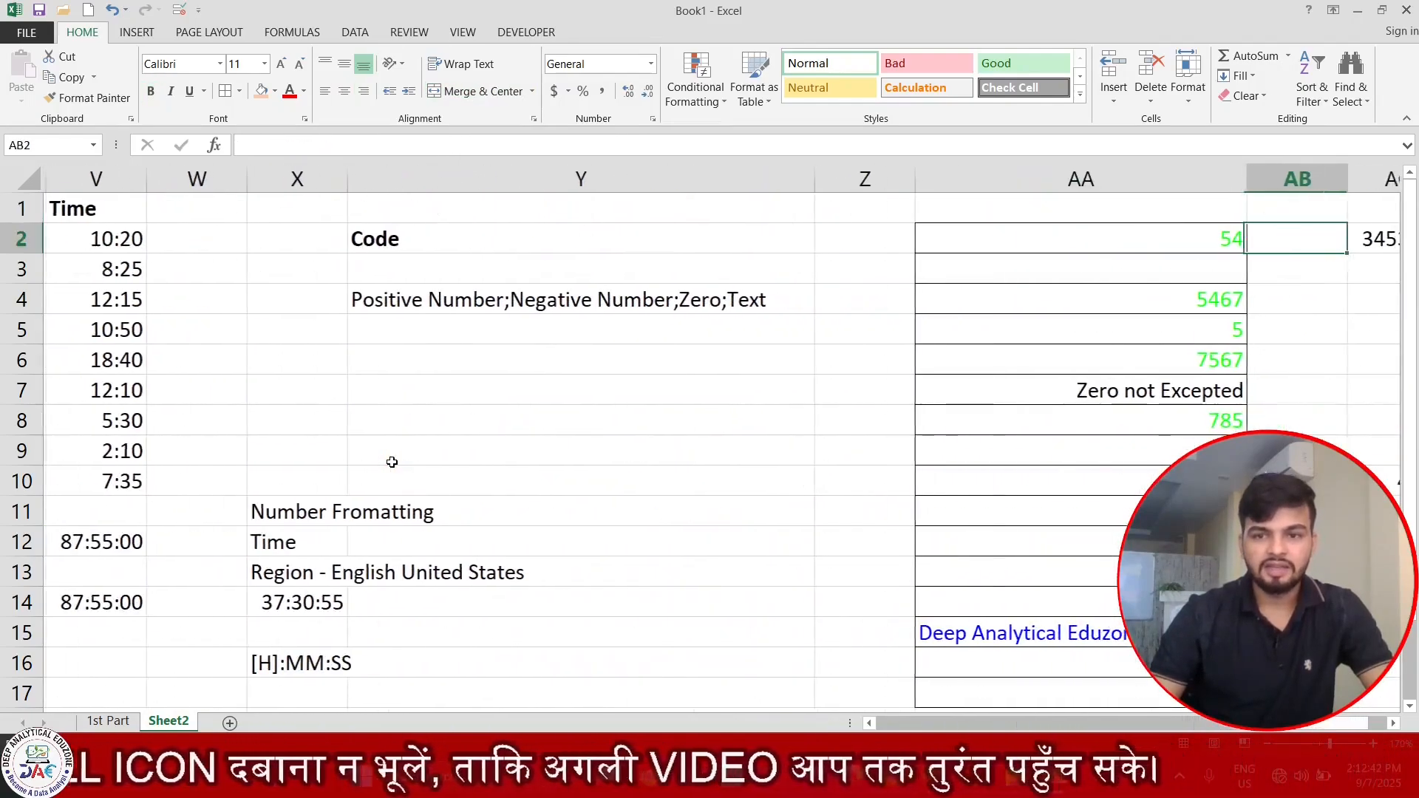
key("Right")
key("Right")
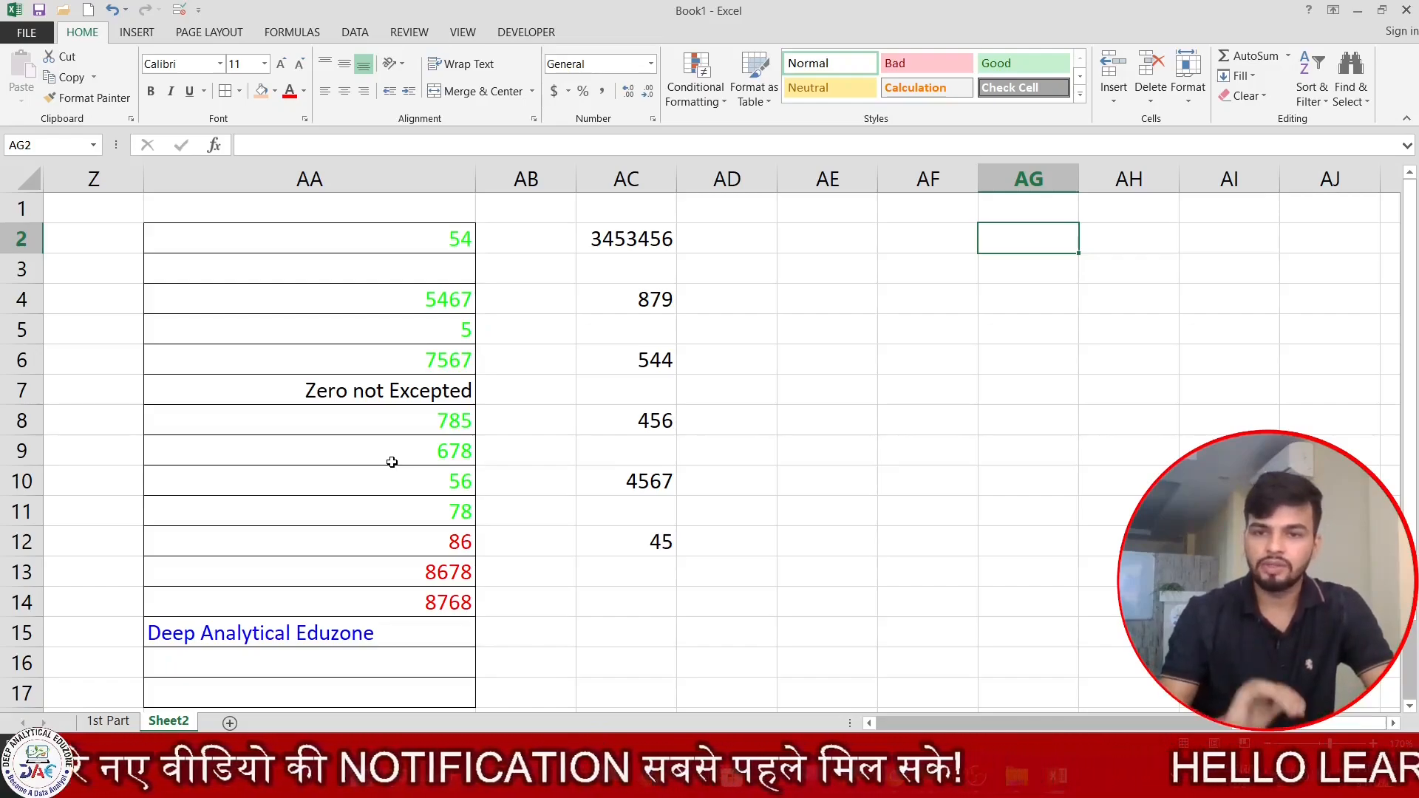
left_click(547, 453)
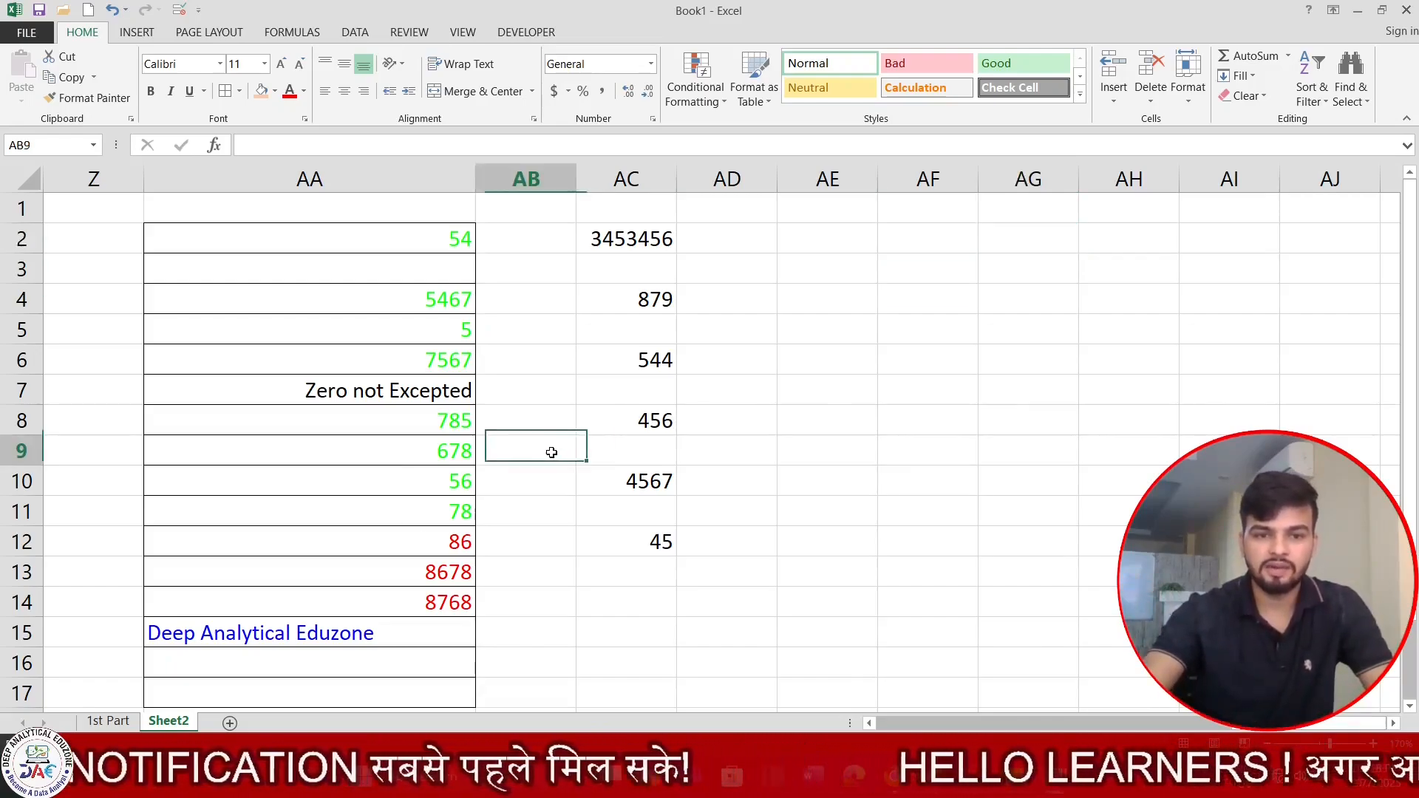
left_click(634, 519)
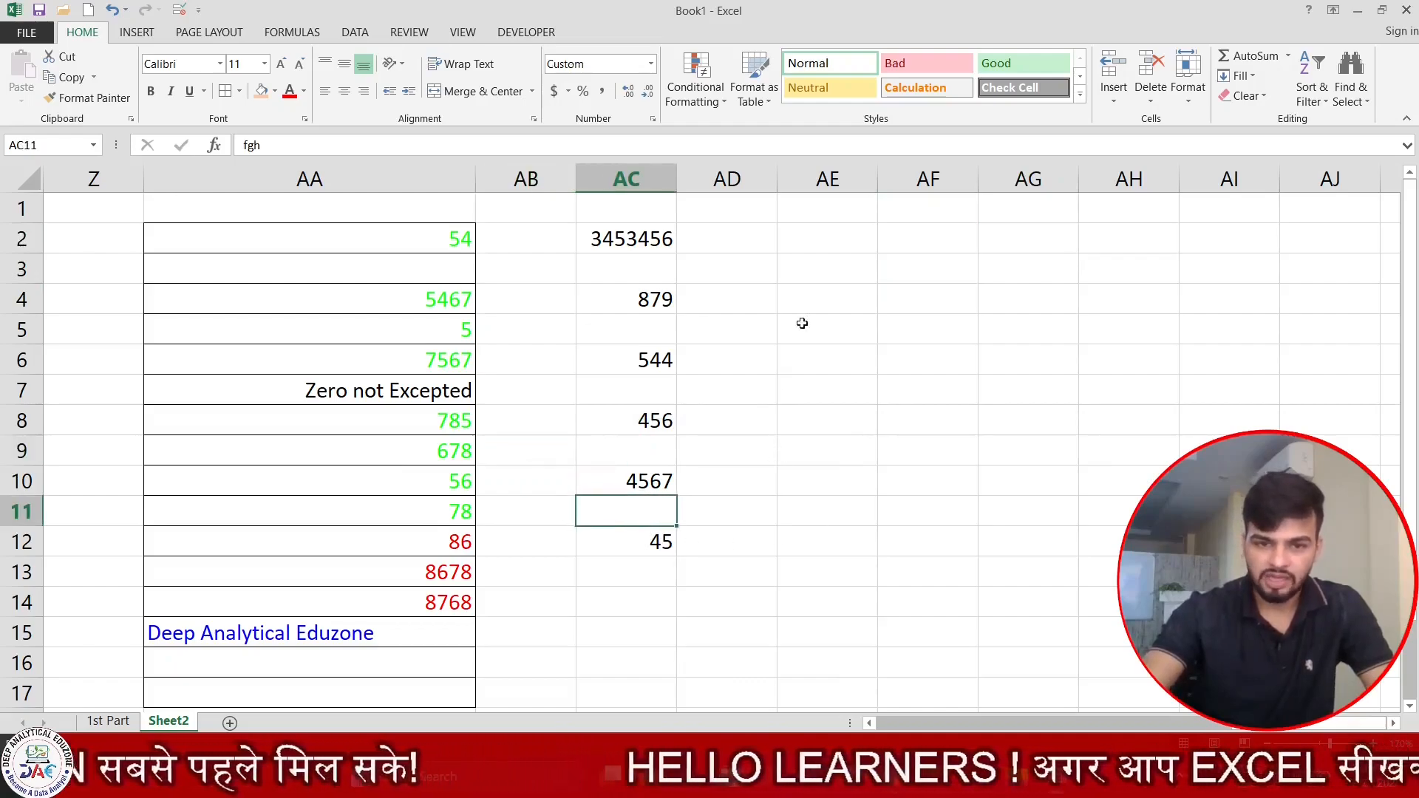